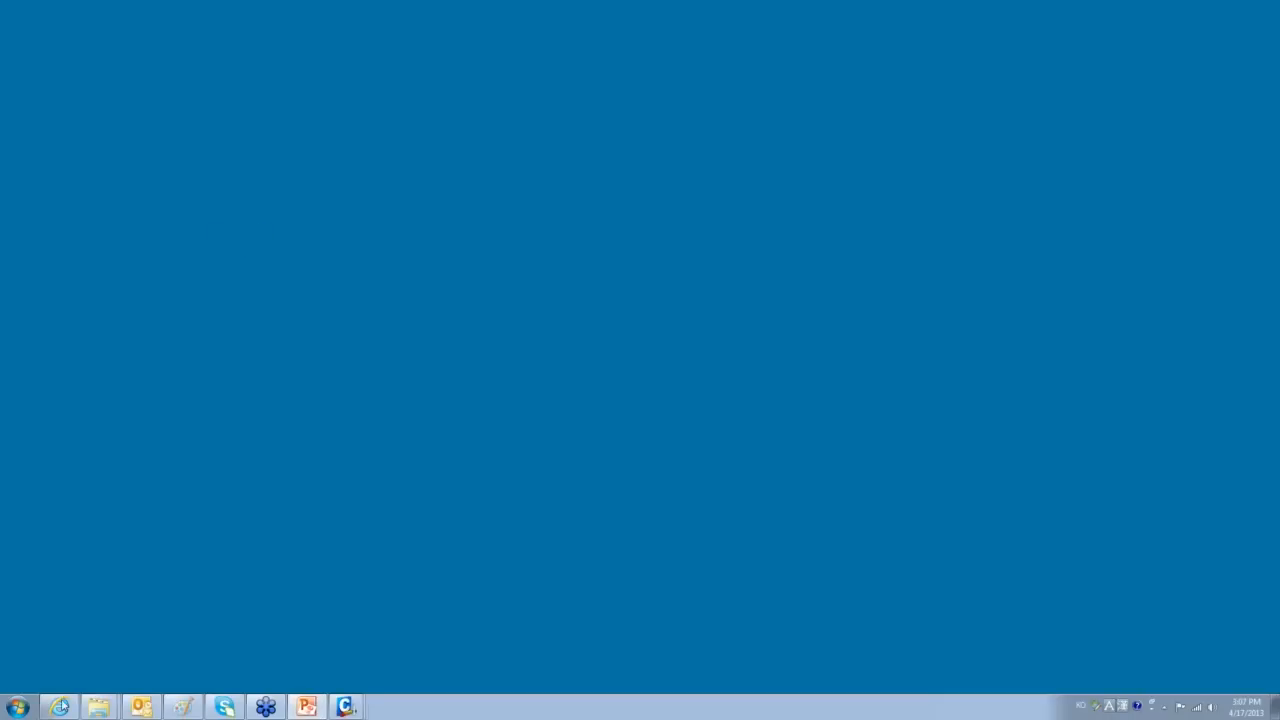
# Open a second midas Civil window alongside the analyzed bridge model and start a new empty project in it.
pyautogui.moveTo(345, 706)
pyautogui.click(330, 677)
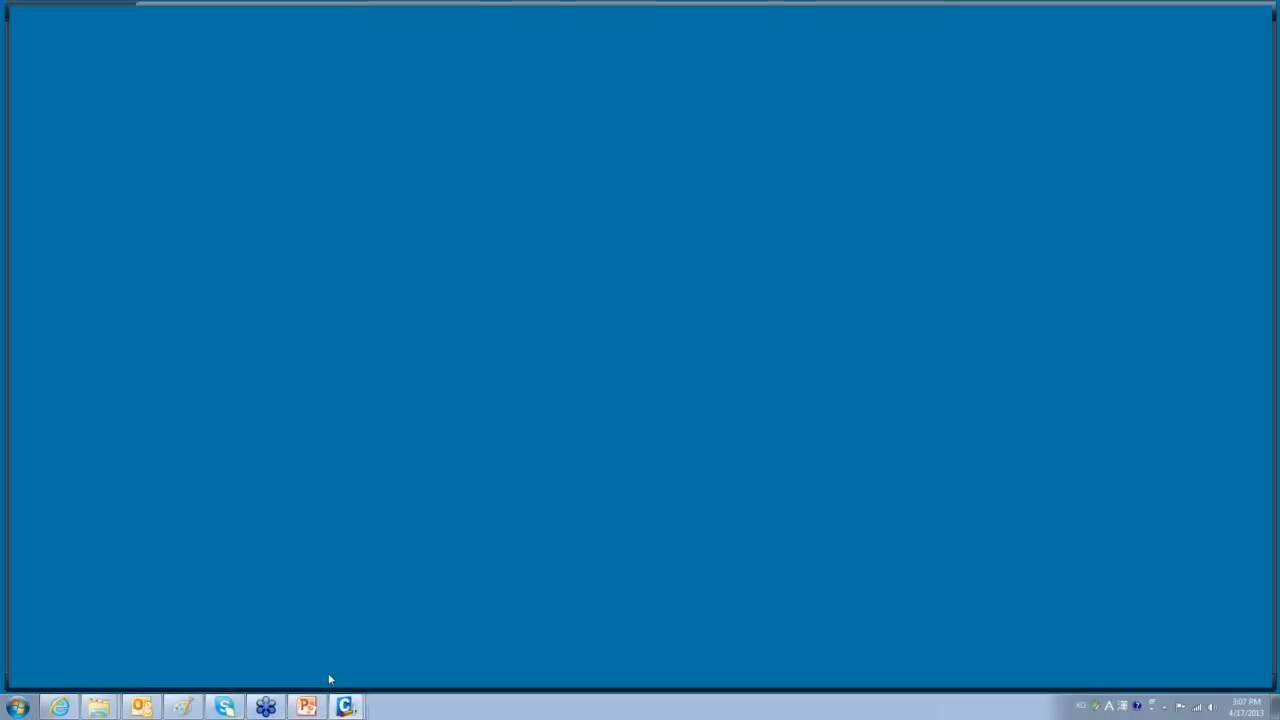
pyautogui.rightClick(347, 708)
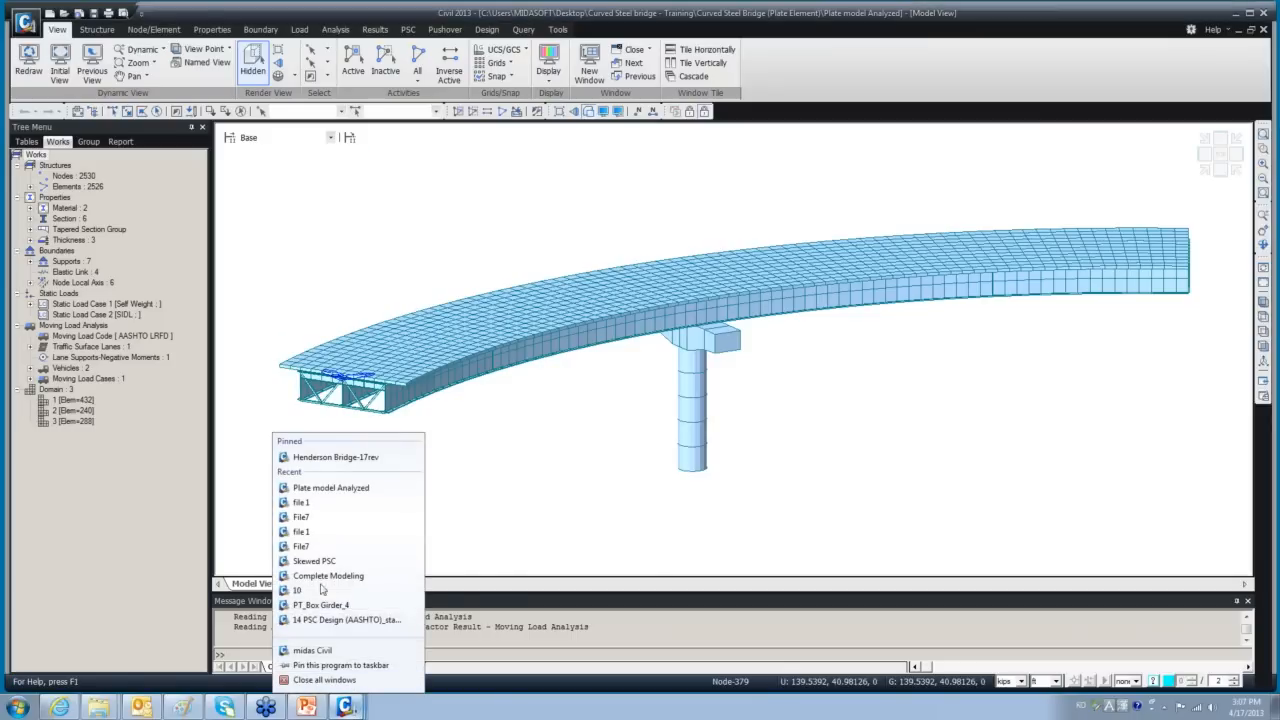
pyautogui.click(330, 654)
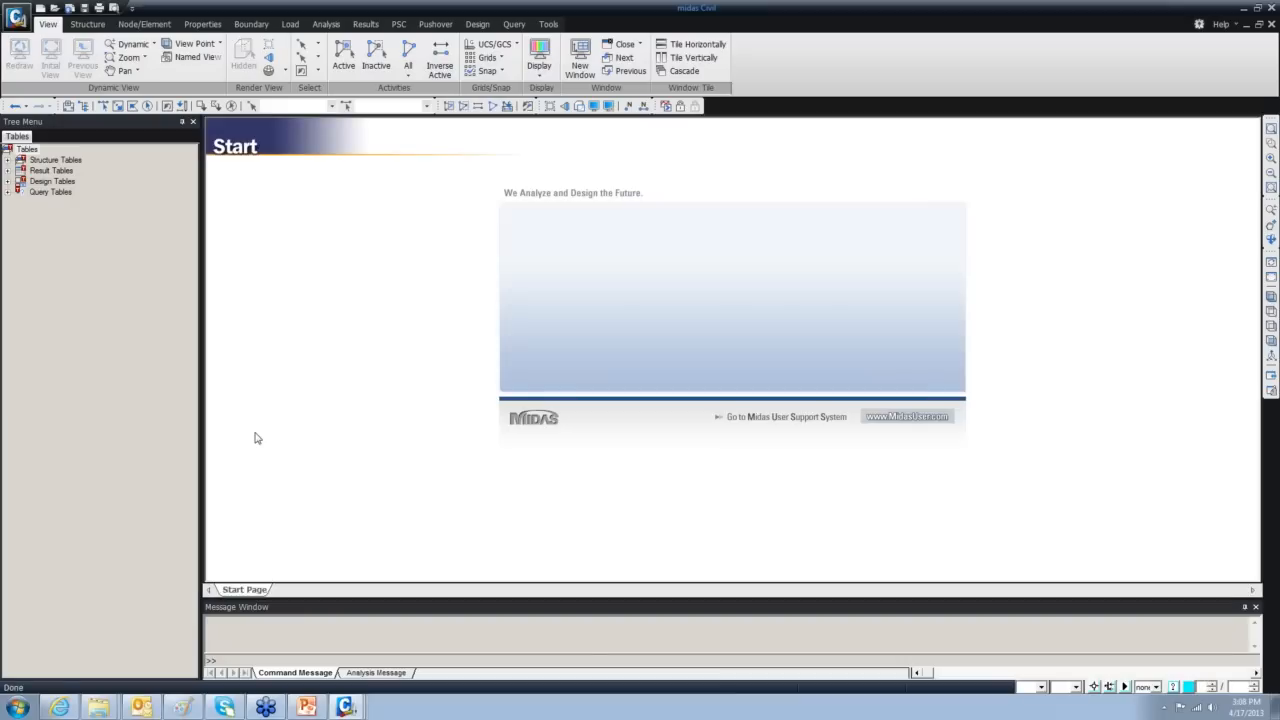
pyautogui.click(40, 9)
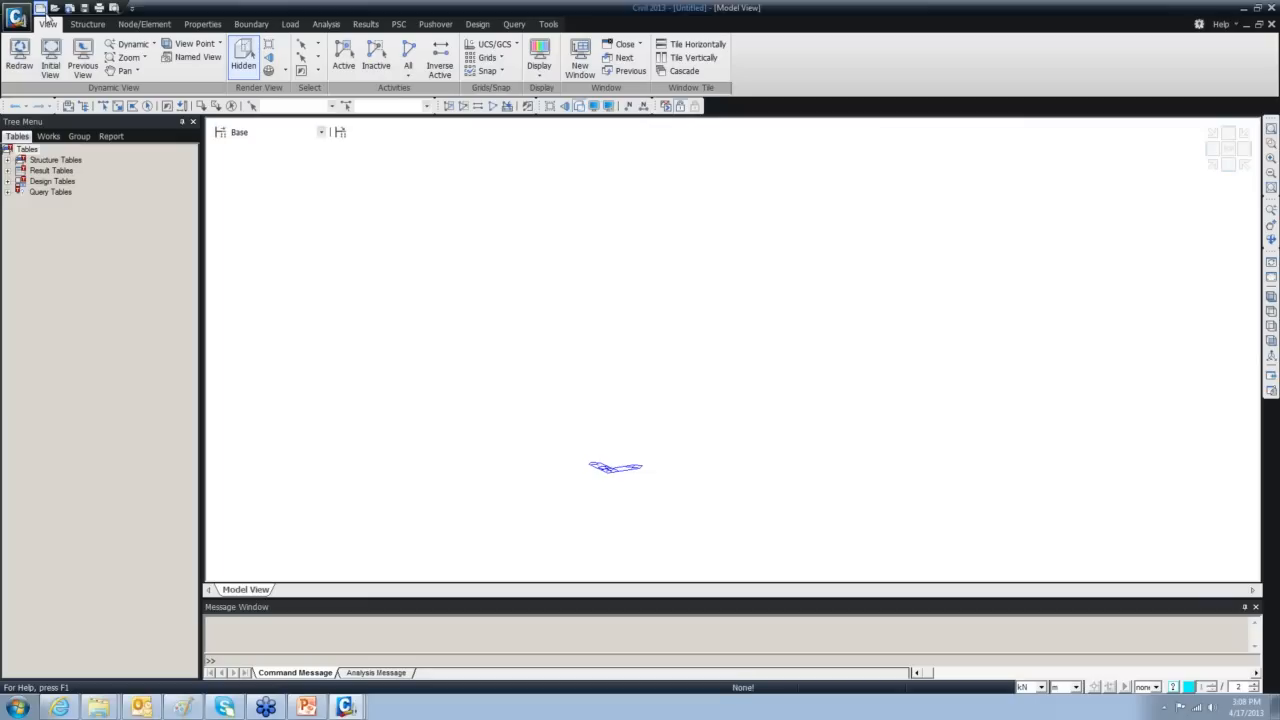
pyautogui.click(55, 139)
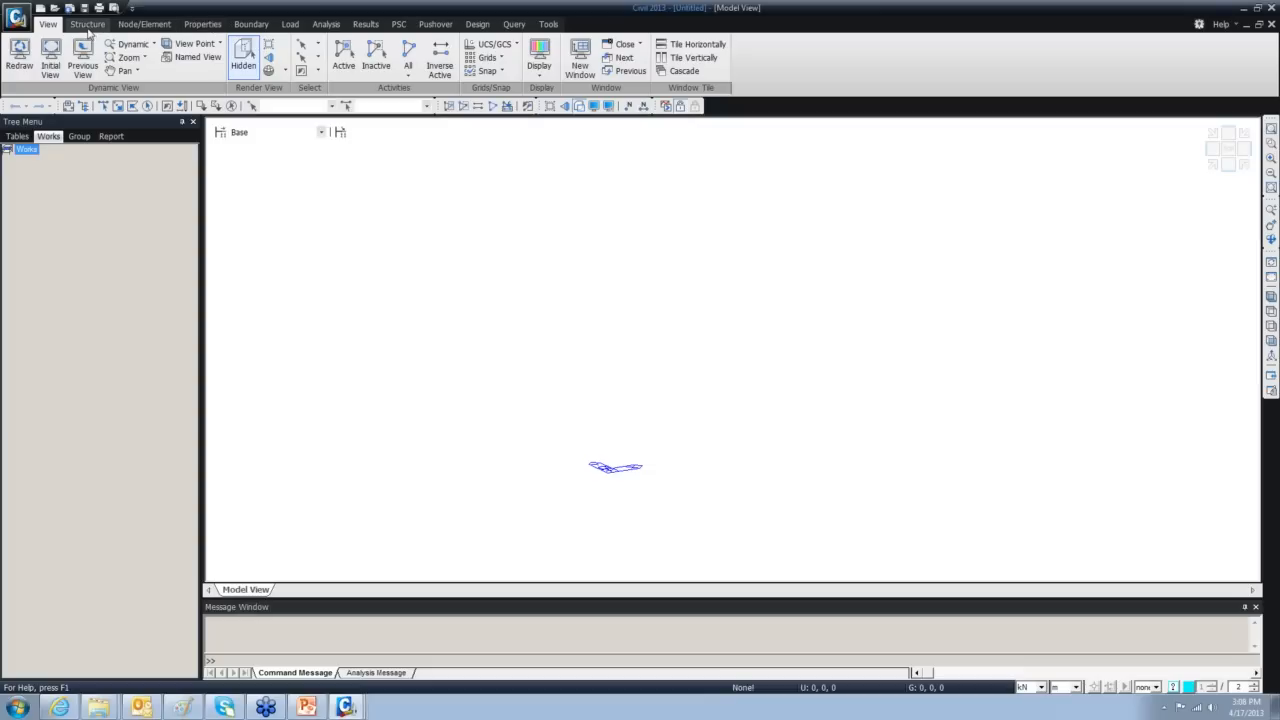
pyautogui.click(86, 28)
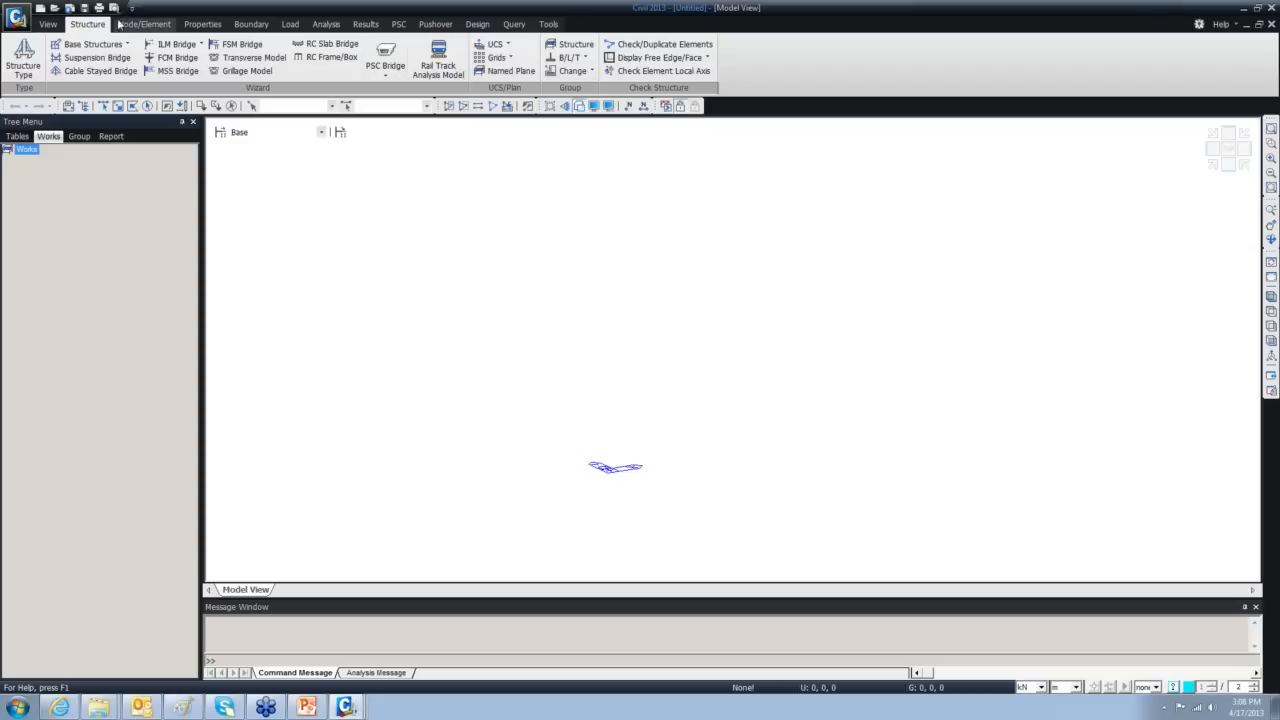
pyautogui.click(143, 24)
pyautogui.click(205, 24)
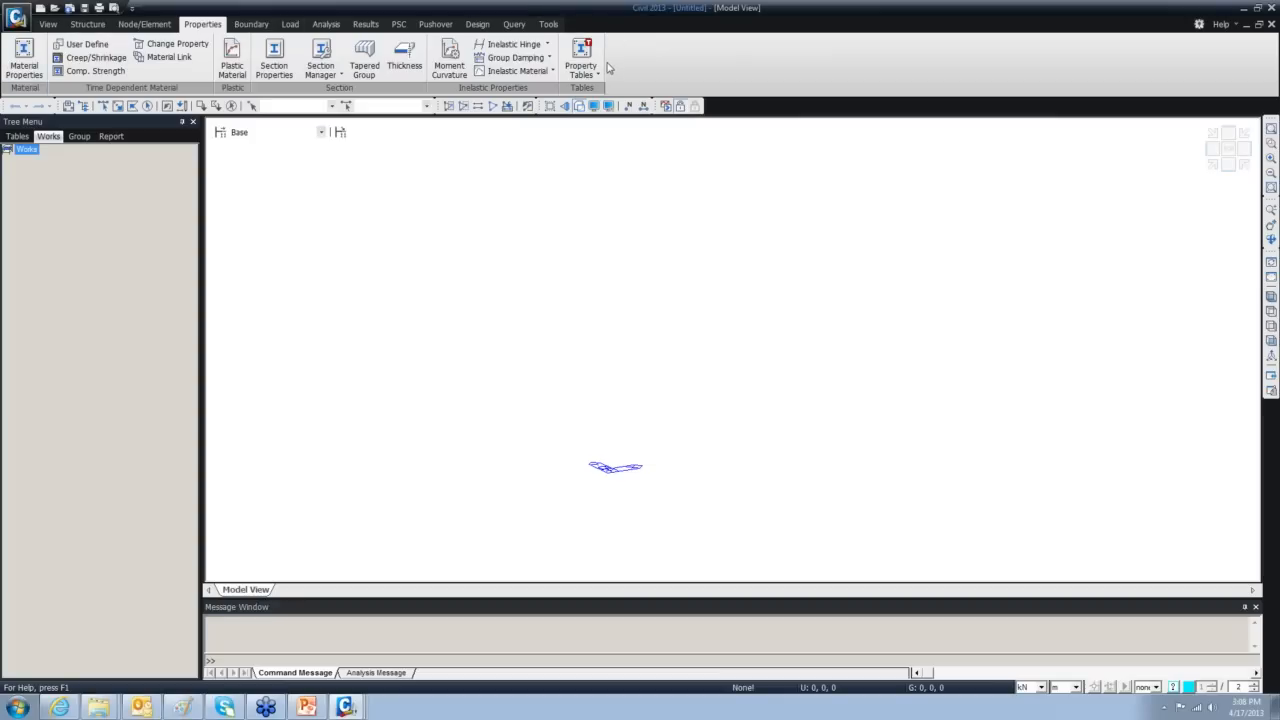
pyautogui.click(262, 28)
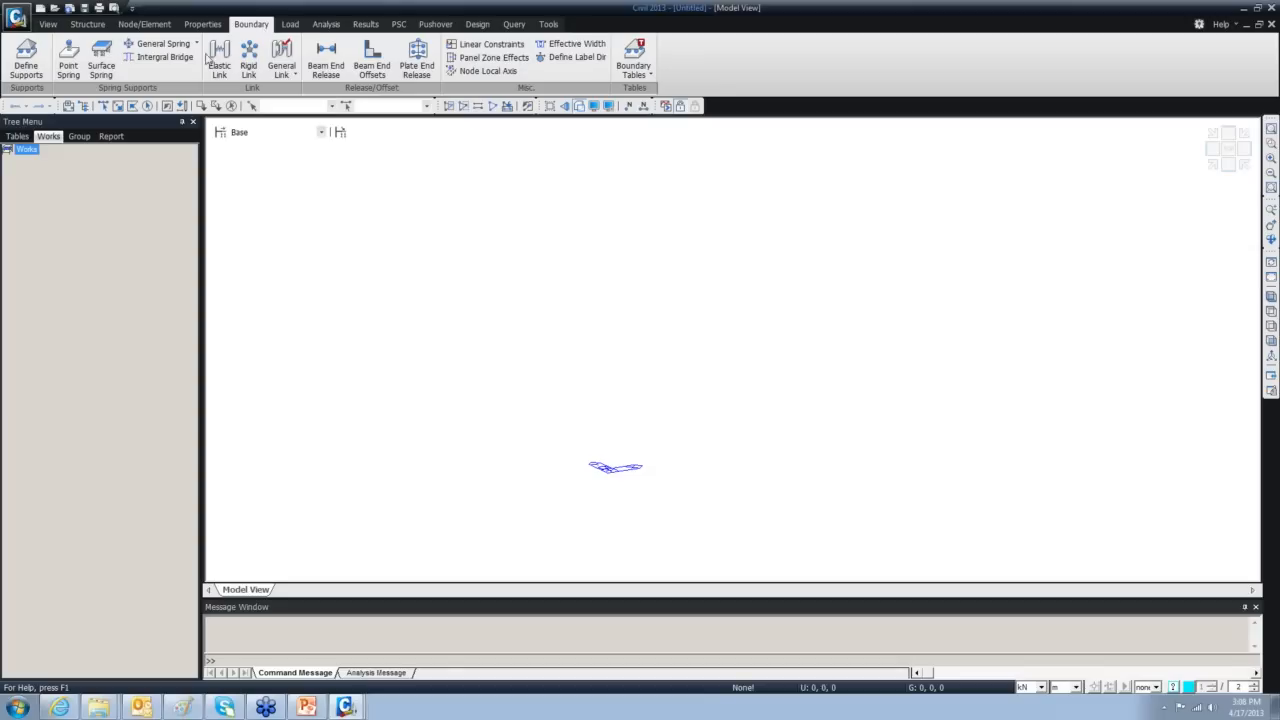
pyautogui.click(90, 28)
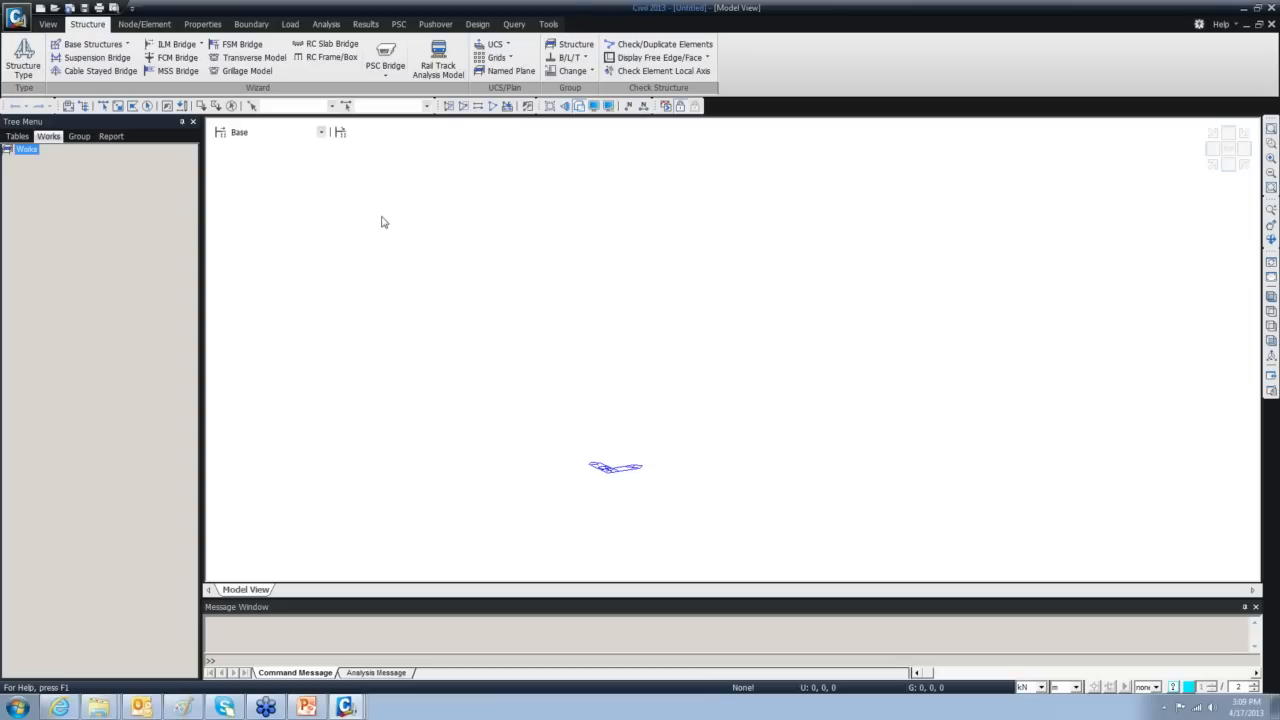
# Set the model to the top view and look over the available base structure wizards without starting one.
pyautogui.click(1271, 313)
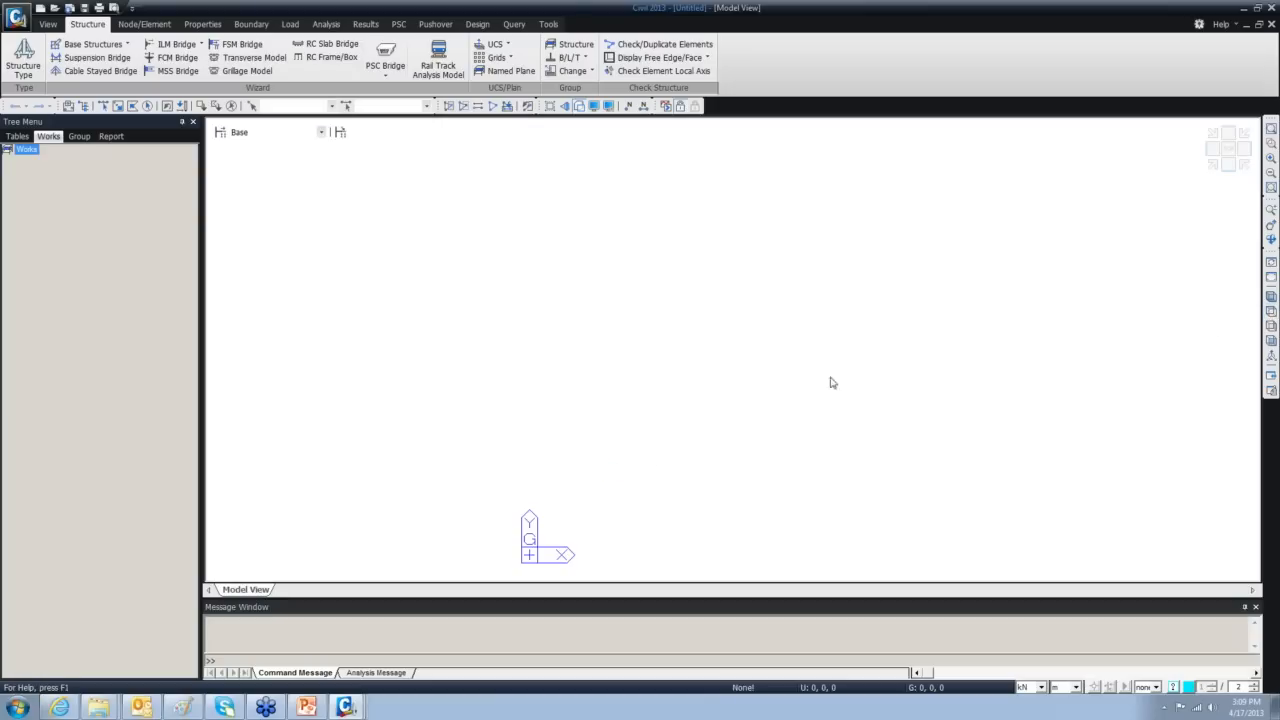
pyautogui.click(281, 183)
pyautogui.click(127, 46)
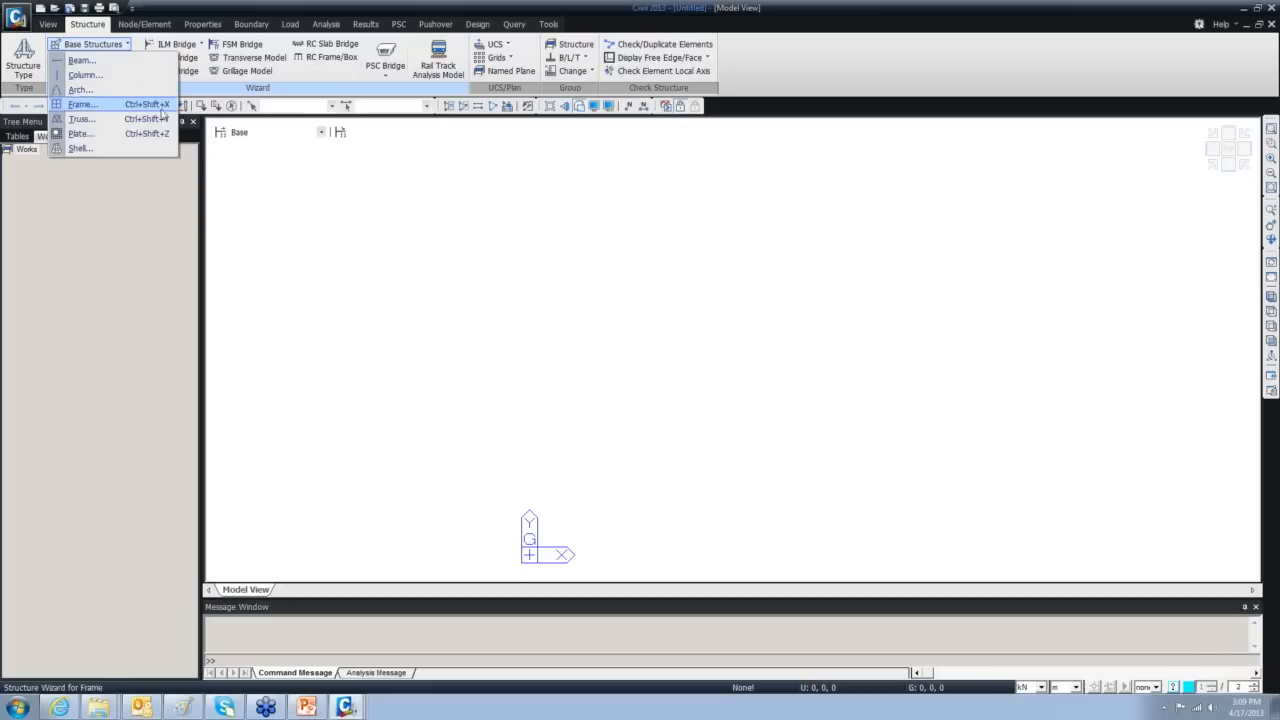
pyautogui.click(290, 209)
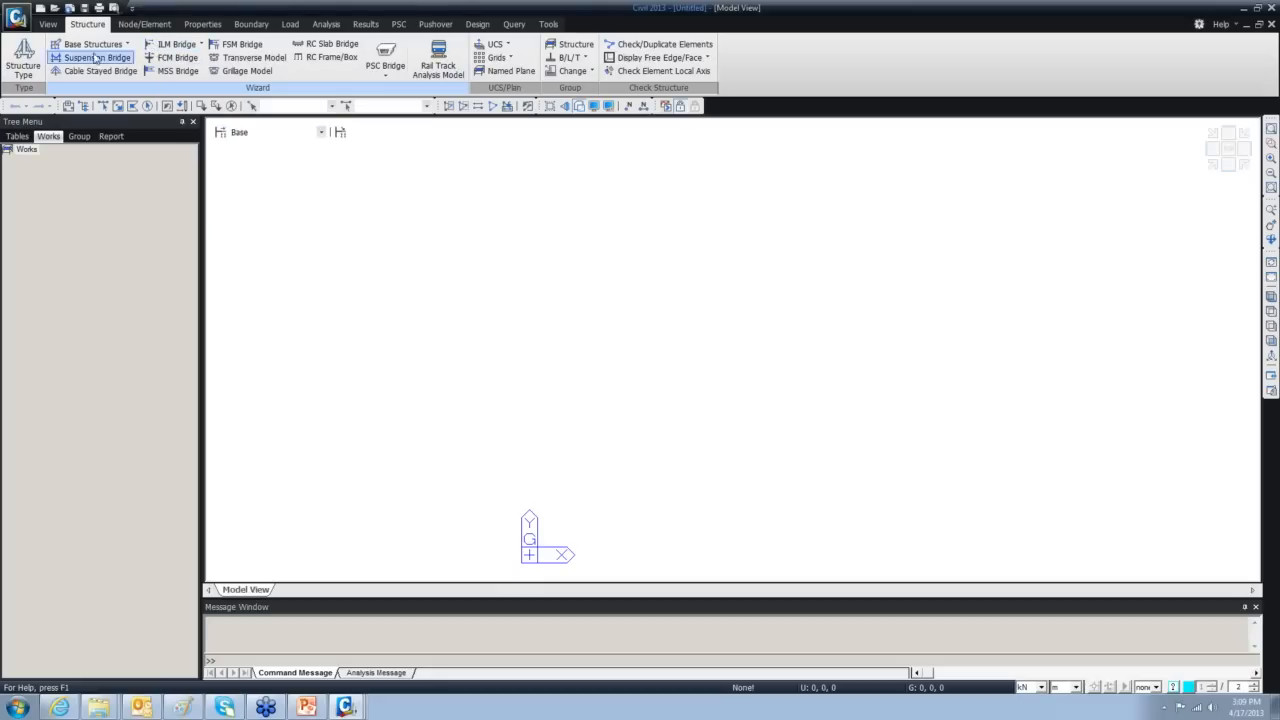
# Set the units to kips and ft and create the first node at coordinates 0, 0, 0.
pyautogui.click(145, 24)
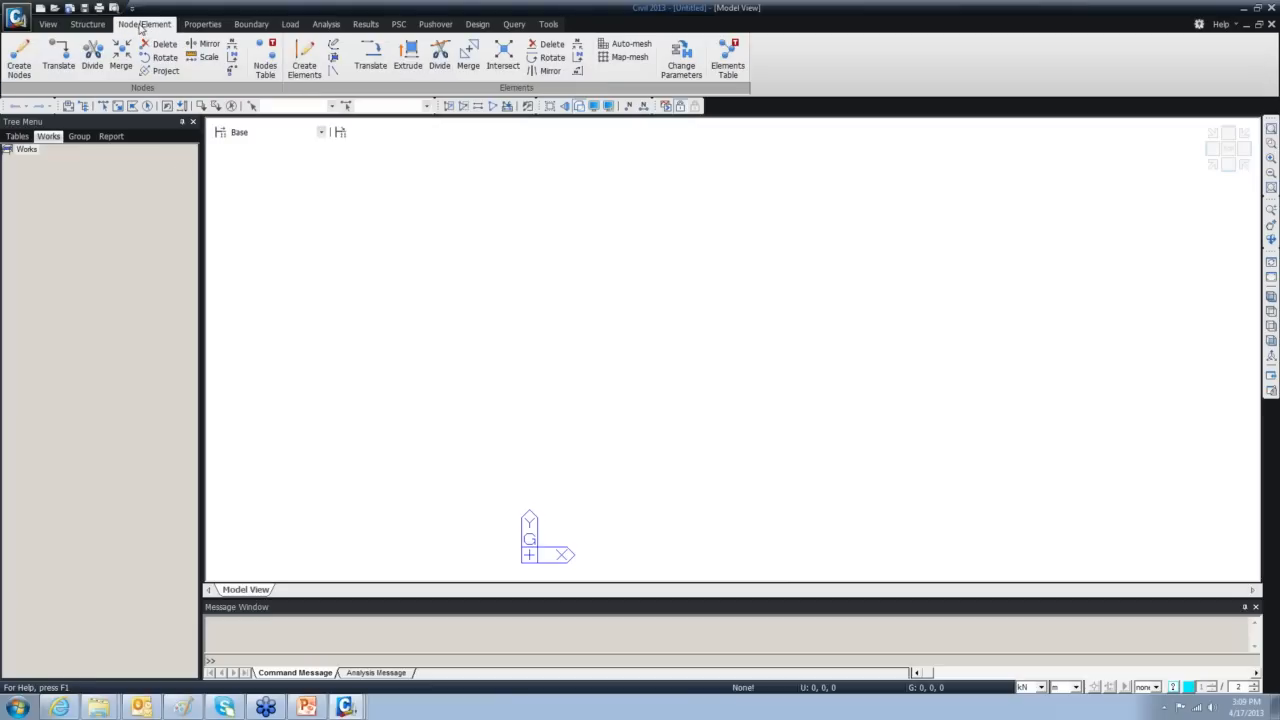
pyautogui.click(19, 58)
pyautogui.click(48, 210)
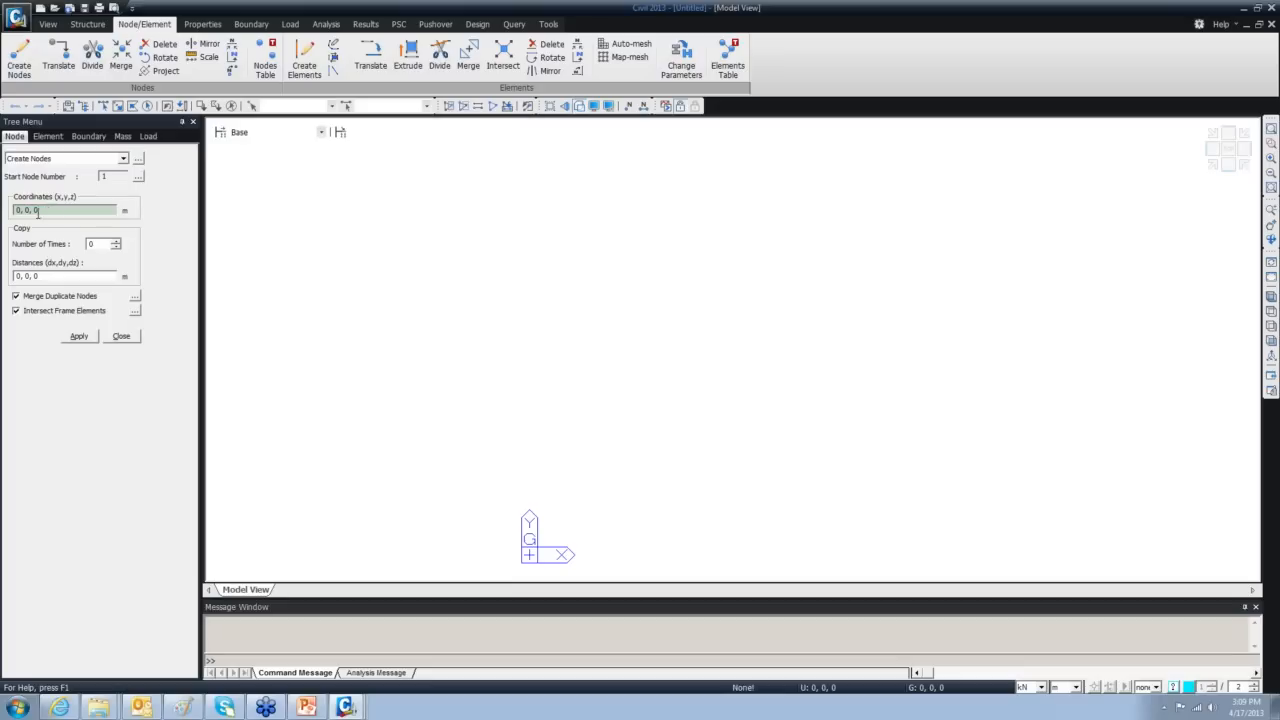
pyautogui.click(20, 211)
pyautogui.click(1066, 688)
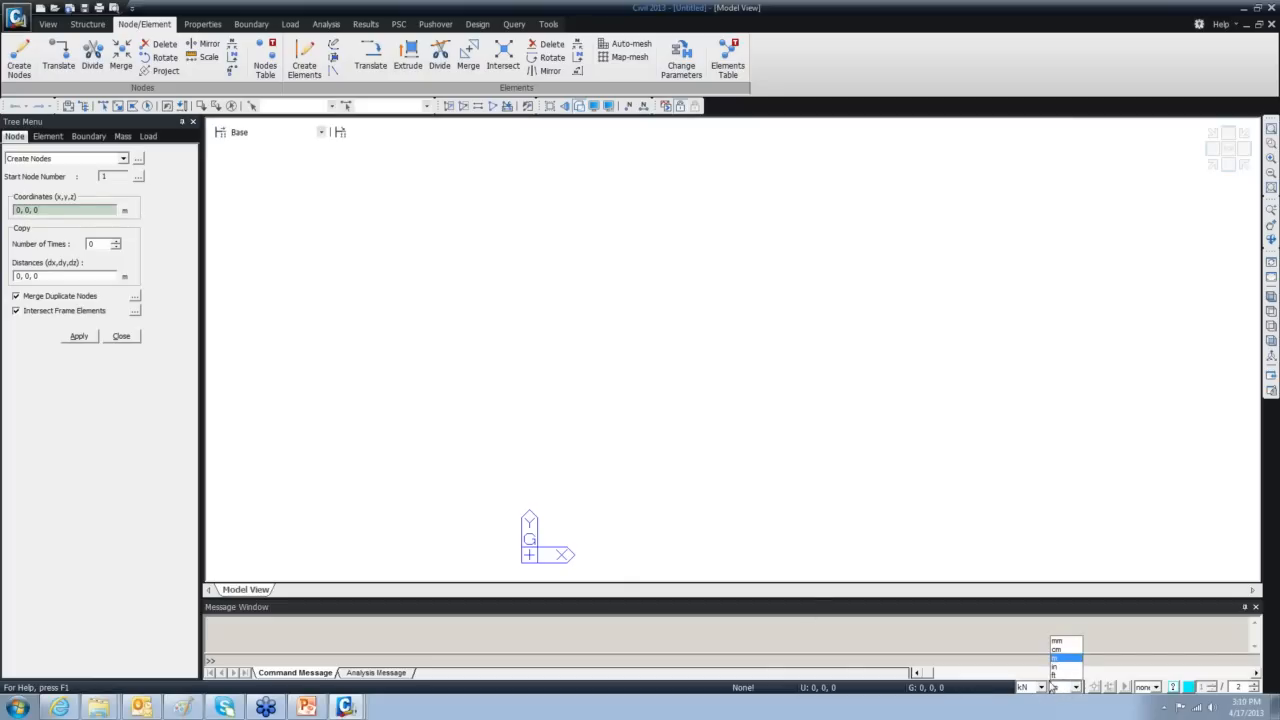
pyautogui.click(1054, 675)
pyautogui.click(1040, 688)
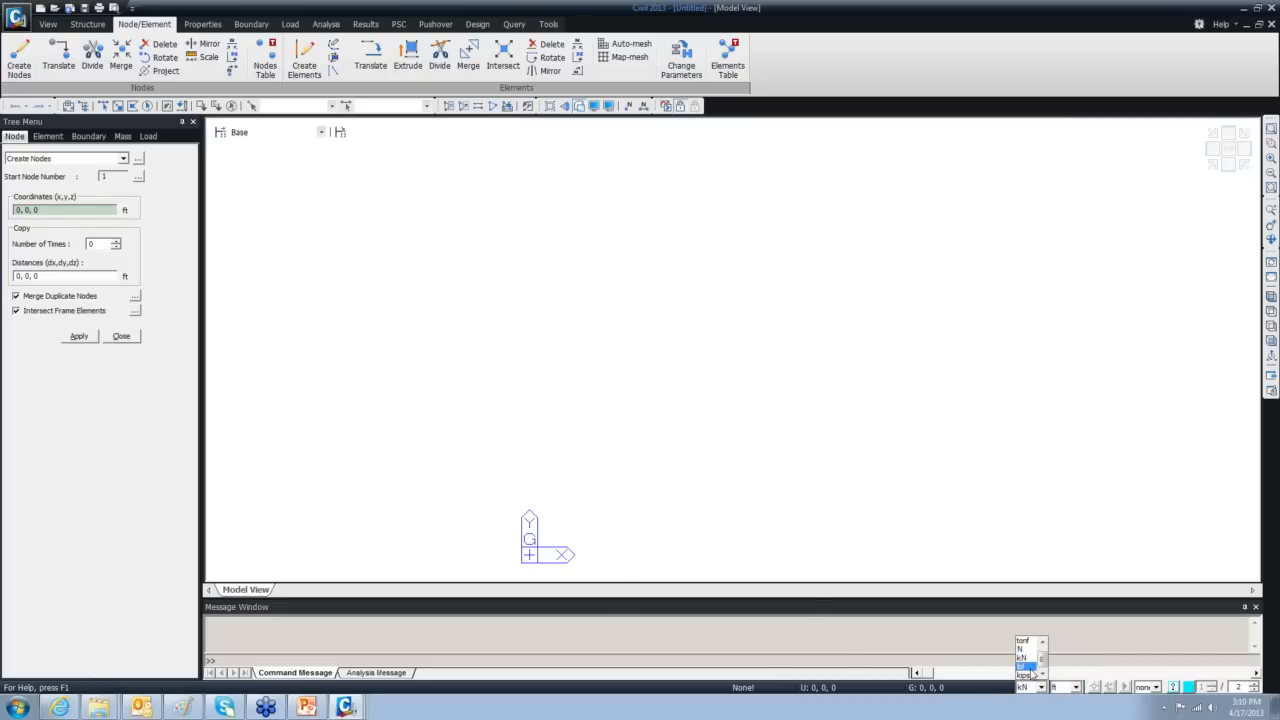
pyautogui.click(1024, 675)
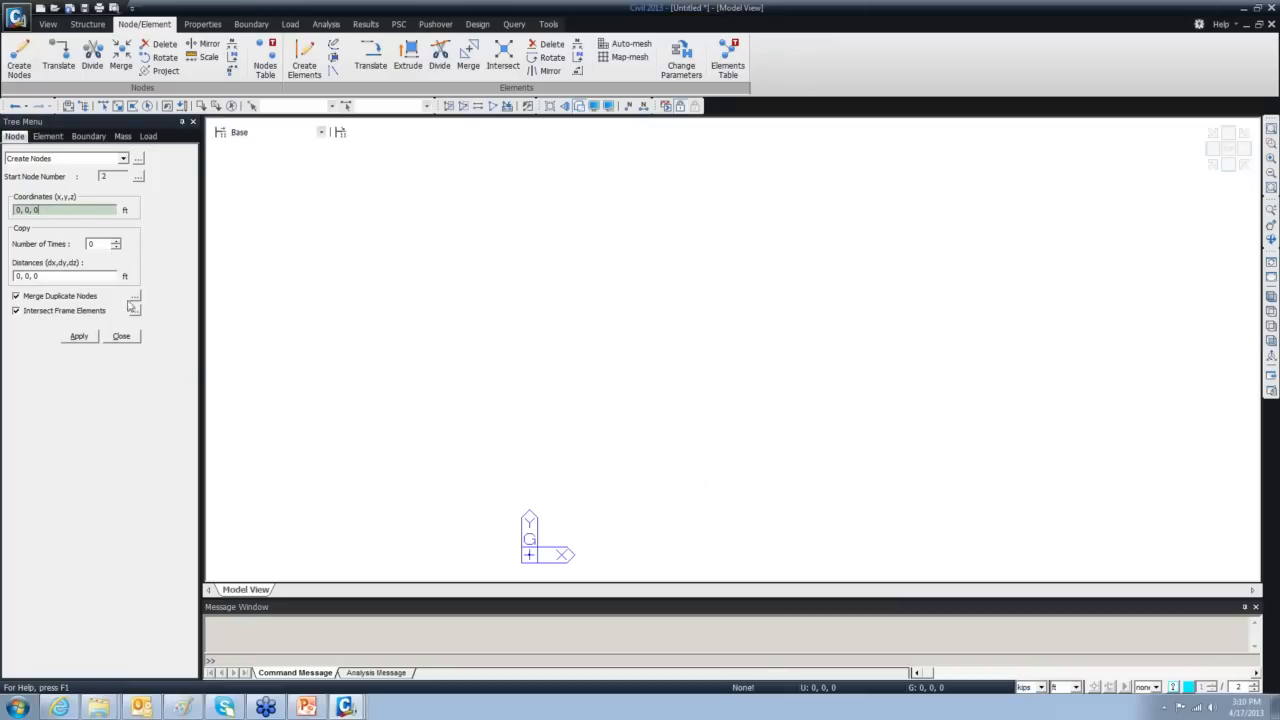
# Create a second node at coordinates 200, 0, 0 ft.
pyautogui.write('2')
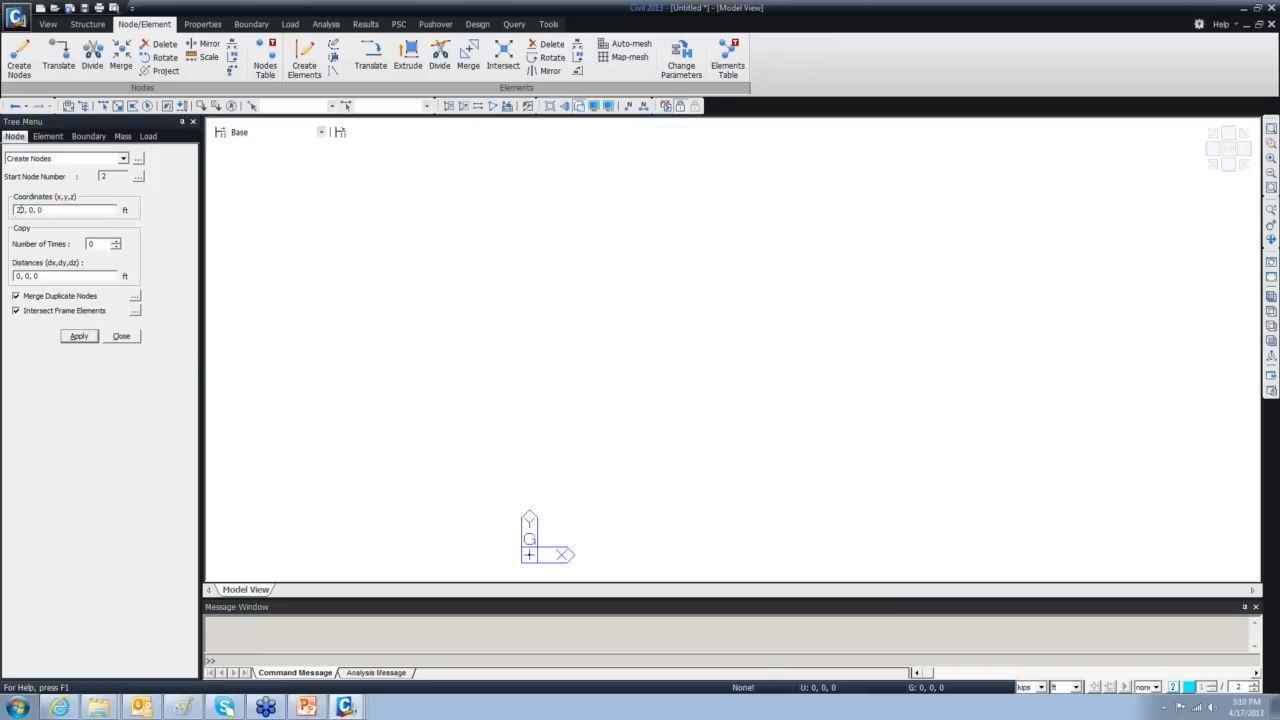
pyautogui.write('00')
pyautogui.click(80, 338)
pyautogui.click(1271, 312)
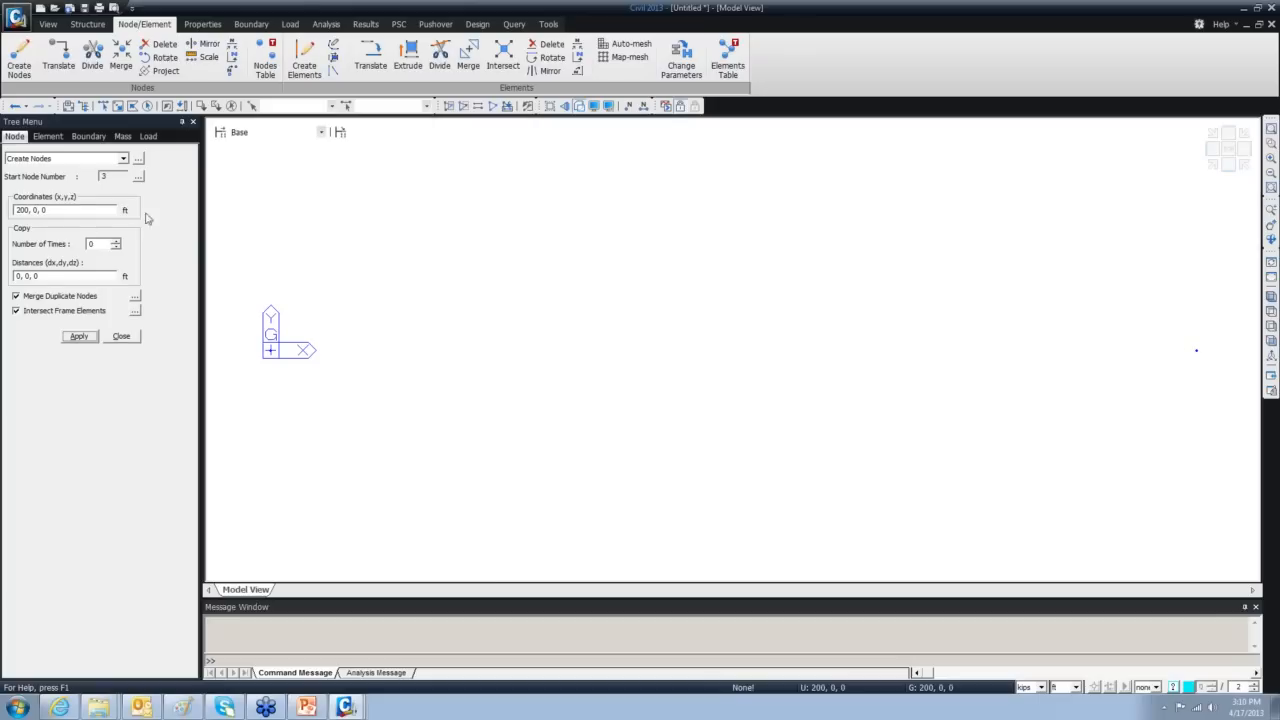
# Create a third node at coordinates 100, 30, 0 ft and finish node creation.
pyautogui.doubleClick(30, 209)
pyautogui.write('100, 3')
pyautogui.click(78, 336)
pyautogui.click(121, 336)
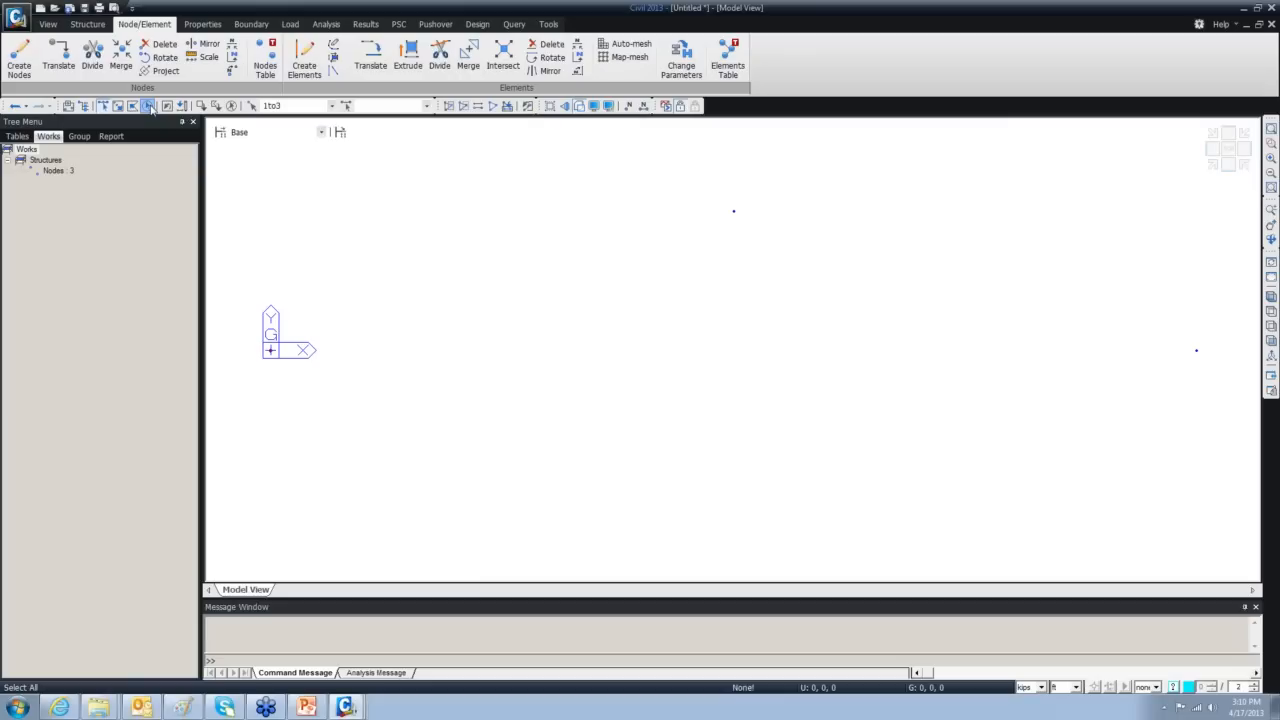
# Copy all three nodes once with Translate Nodes, using an equal distance of 0, 10, 0 ft.
pyautogui.click(150, 106)
pyautogui.click(62, 58)
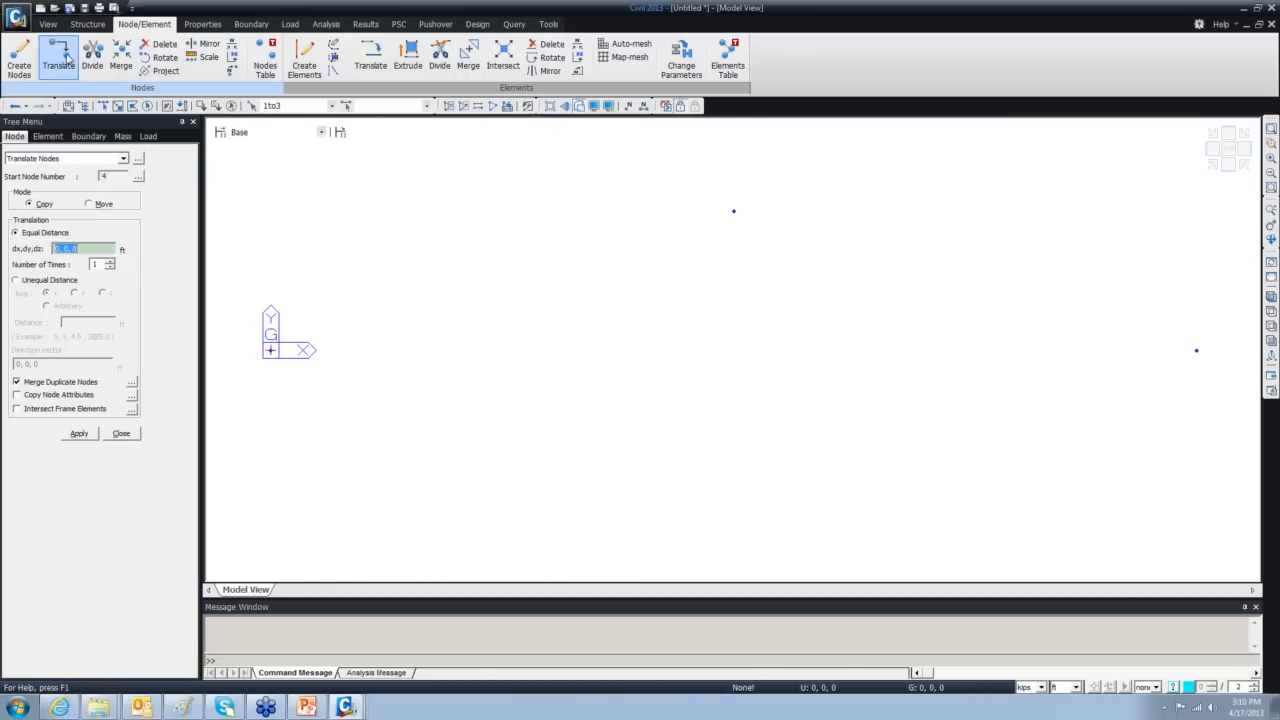
pyautogui.click(82, 249)
pyautogui.press('BackSpace')
pyautogui.write('6')
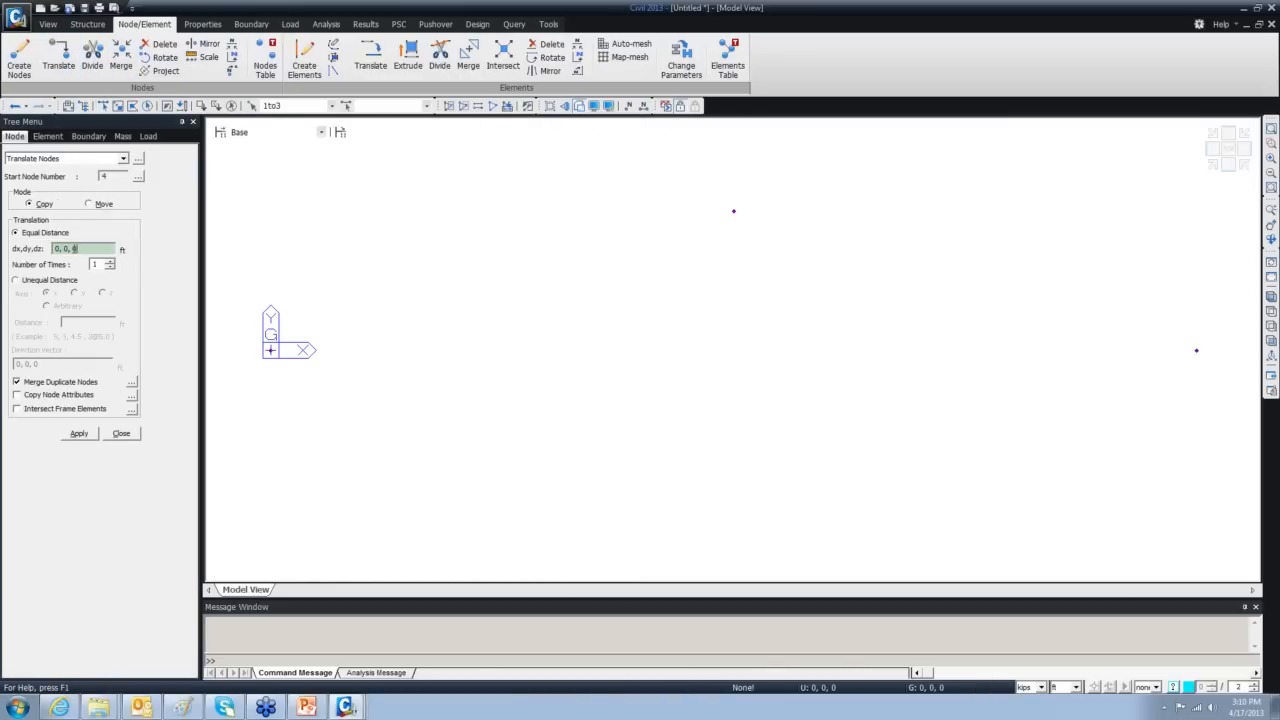
pyautogui.click(67, 248)
pyautogui.click(78, 434)
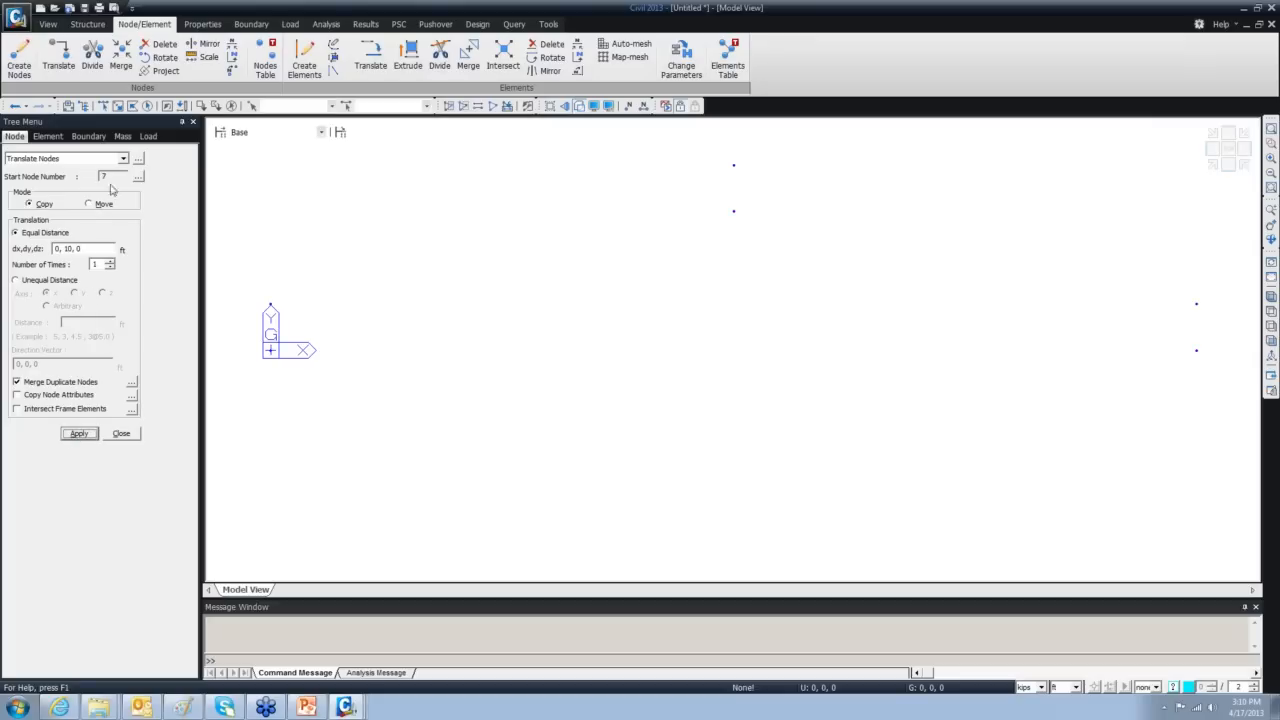
# Reselect the original three nodes and copy them once by 0, -10, 0 ft, finishing the node translation.
pyautogui.click(147, 106)
pyautogui.click(65, 248)
pyautogui.write('-')
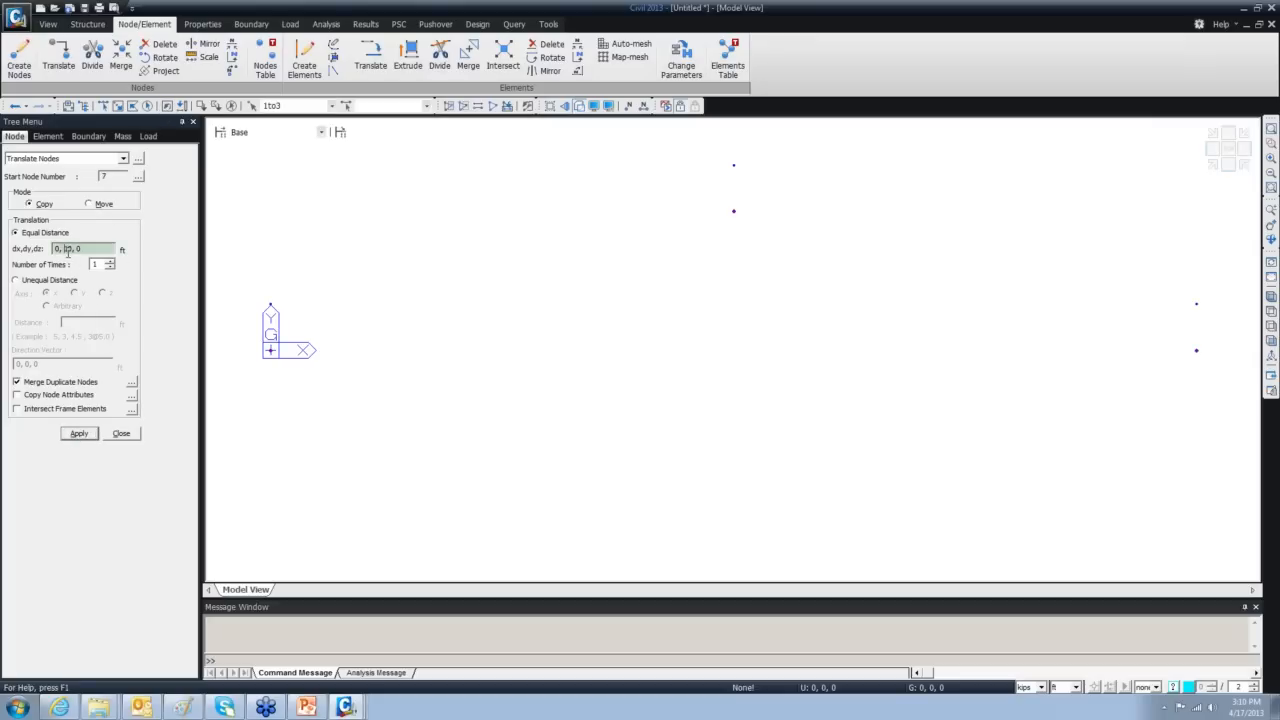
pyautogui.click(82, 434)
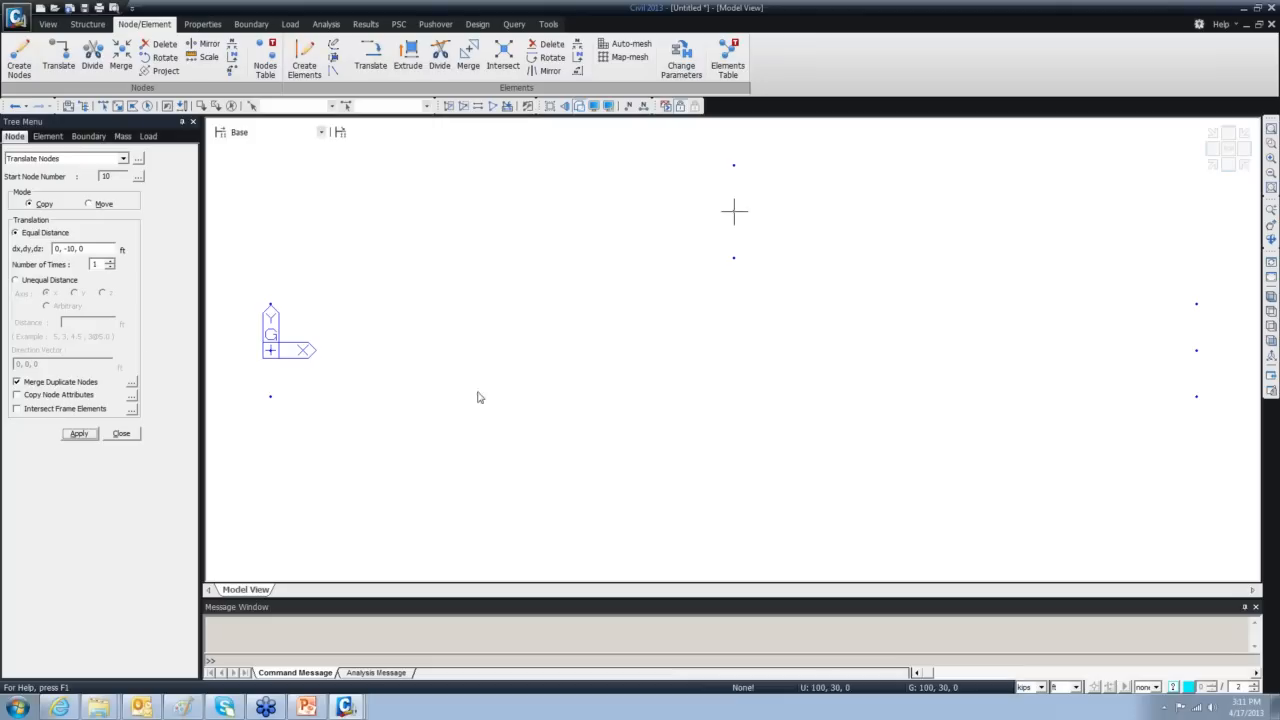
pyautogui.click(132, 433)
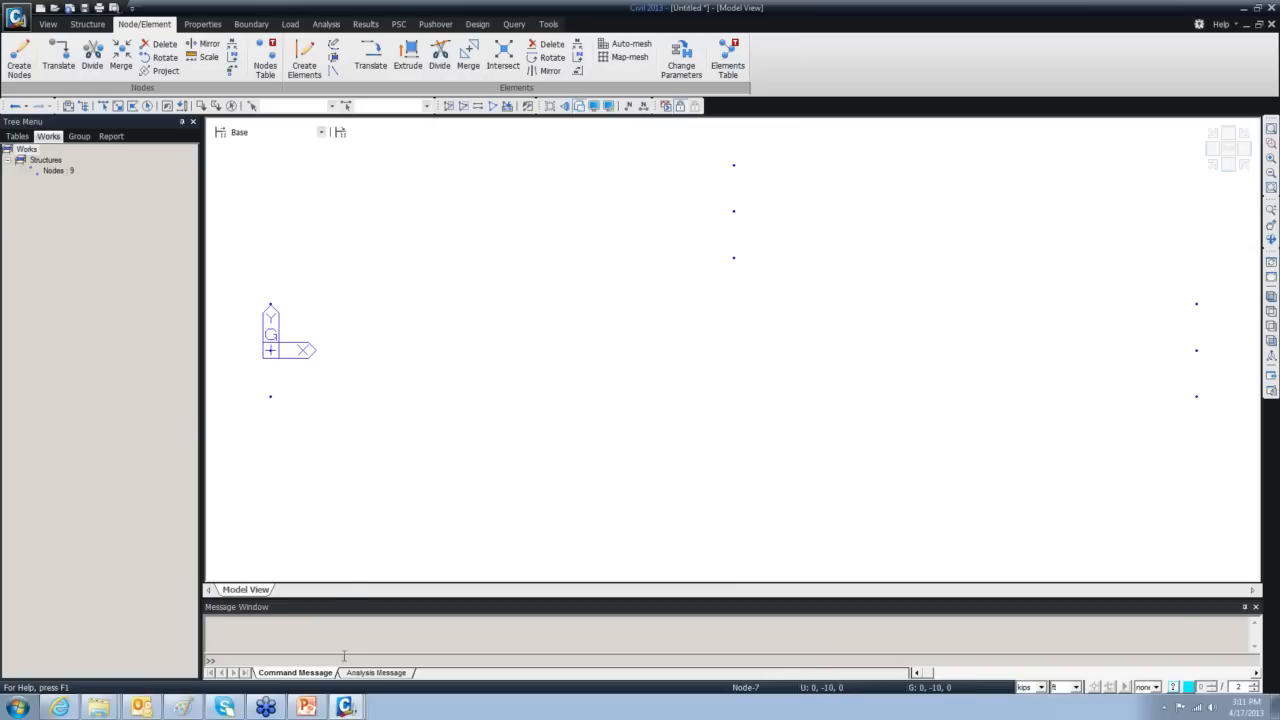
pyautogui.click(307, 707)
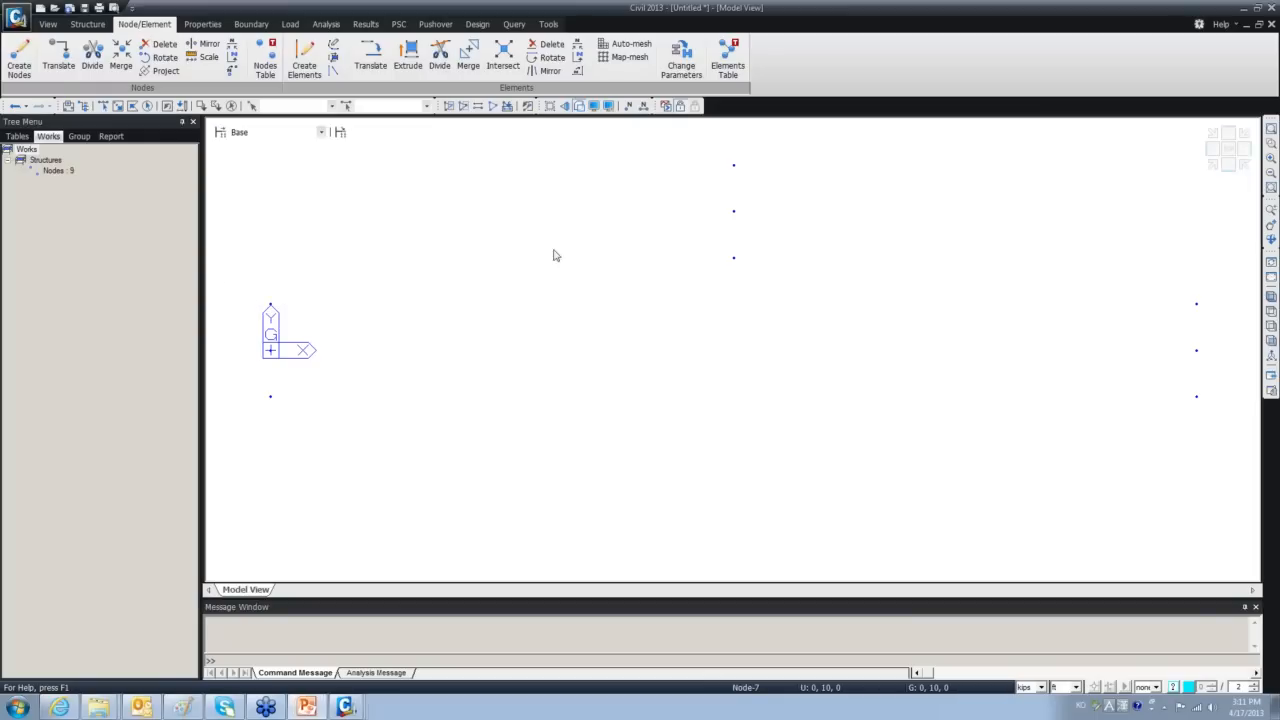
# Rotate the three nodes at the x = 0 end by 30 degrees about the z-axis through 0, 0, 0, moving them instead of keeping copies.
pyautogui.click(102, 106)
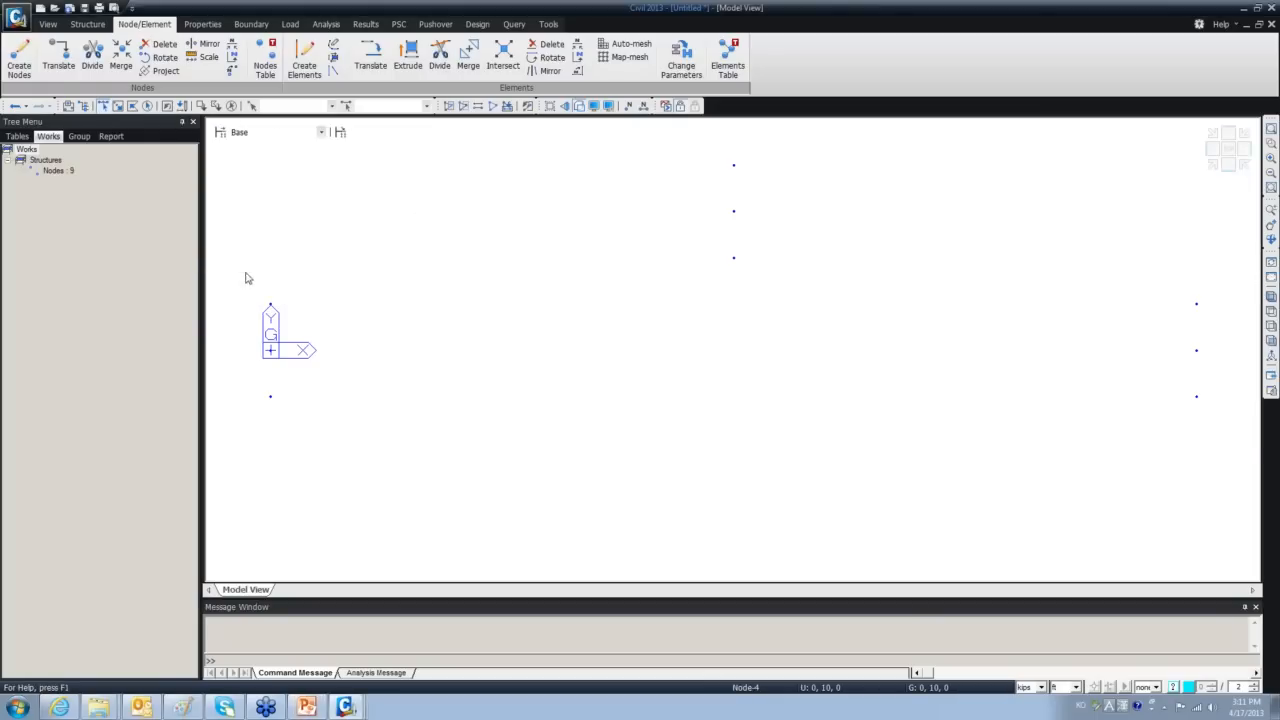
pyautogui.moveTo(243, 272); pyautogui.dragTo(305, 446)
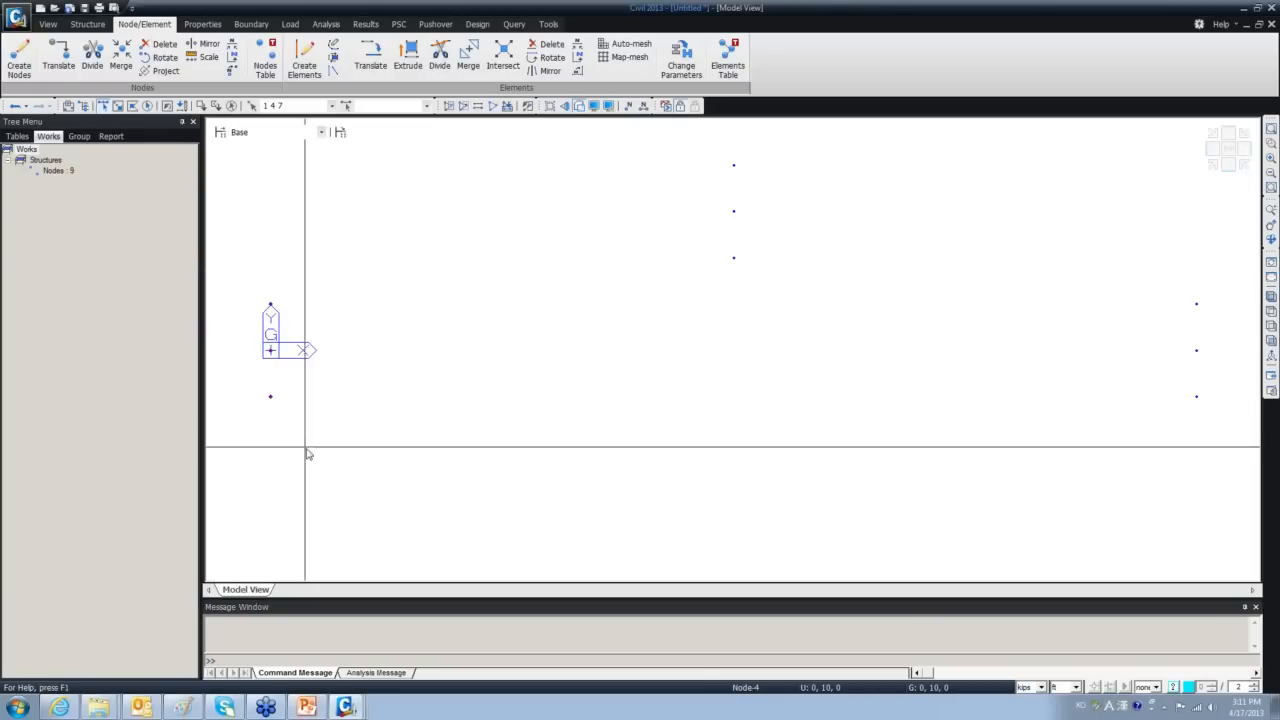
pyautogui.click(160, 57)
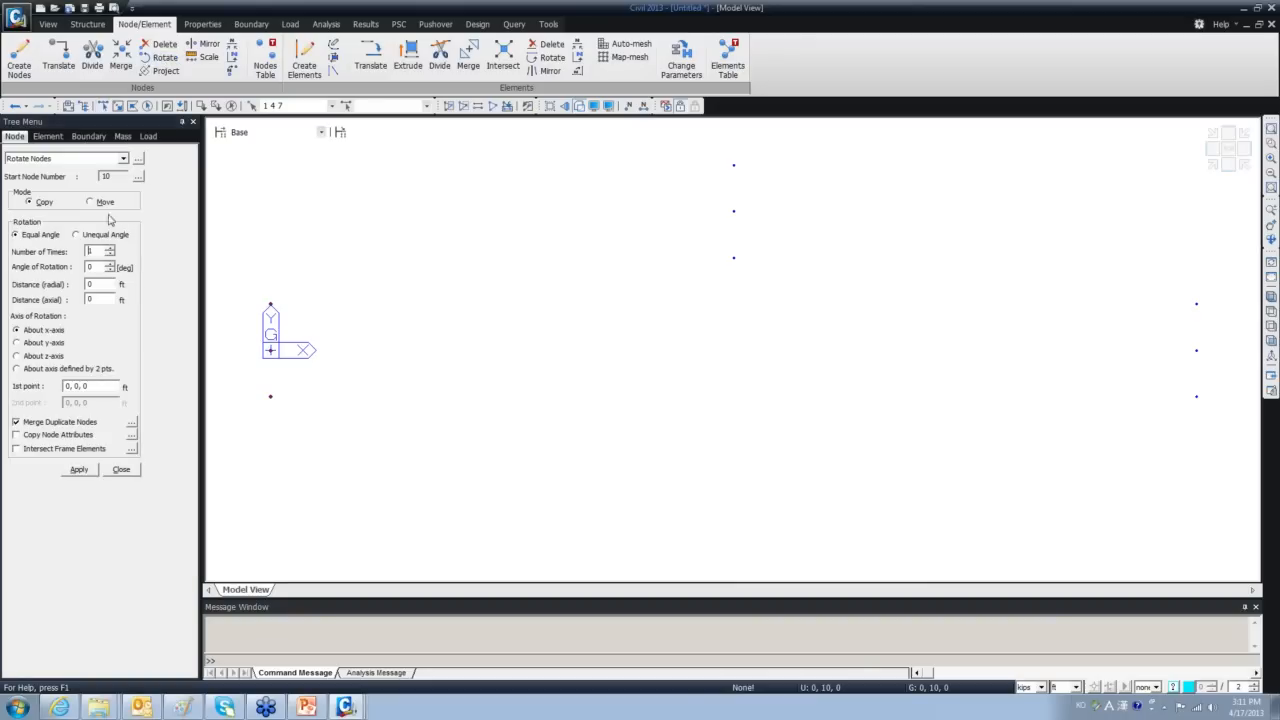
pyautogui.click(39, 357)
pyautogui.click(72, 267)
pyautogui.click(105, 387)
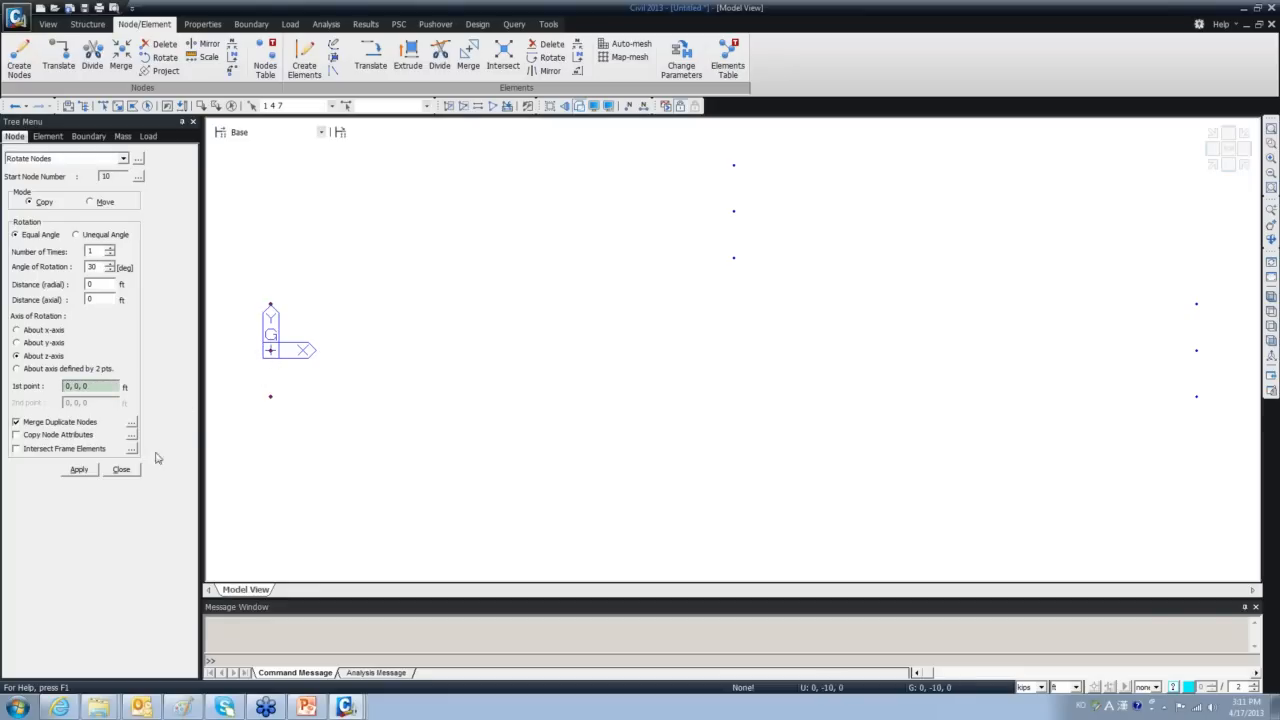
pyautogui.click(79, 469)
pyautogui.hotkey('ctrl', 'z')
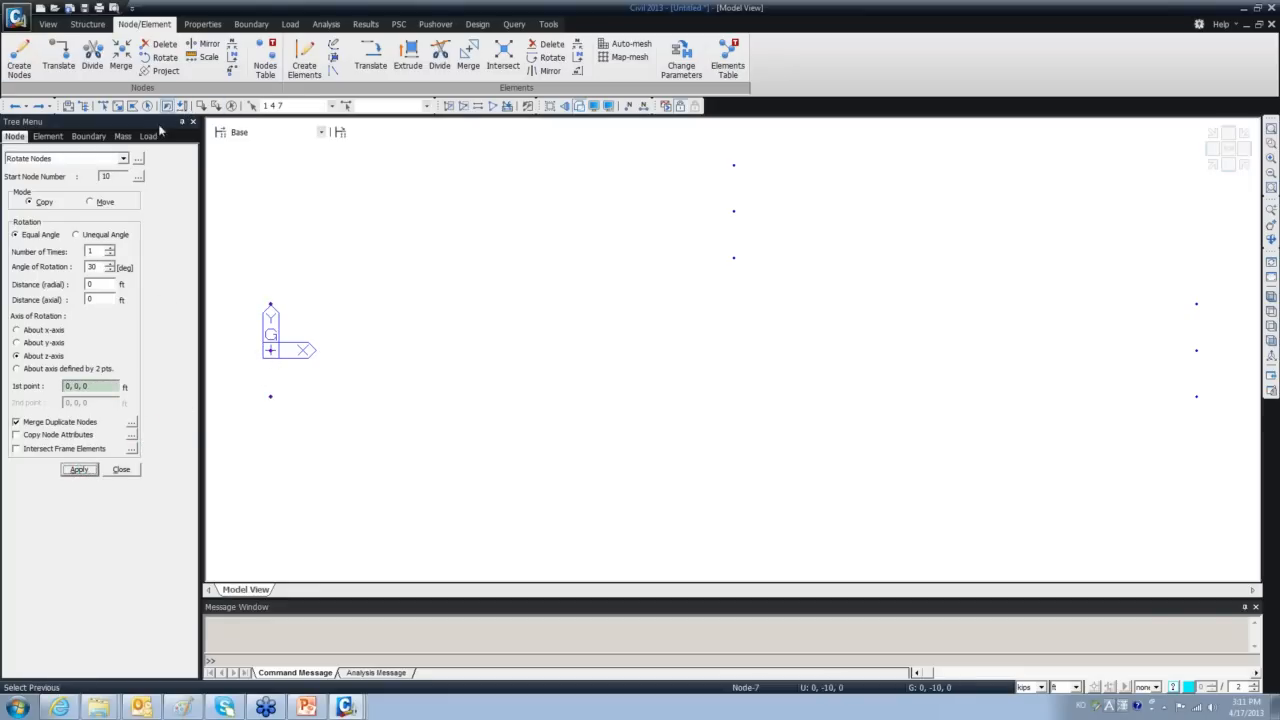
pyautogui.click(89, 201)
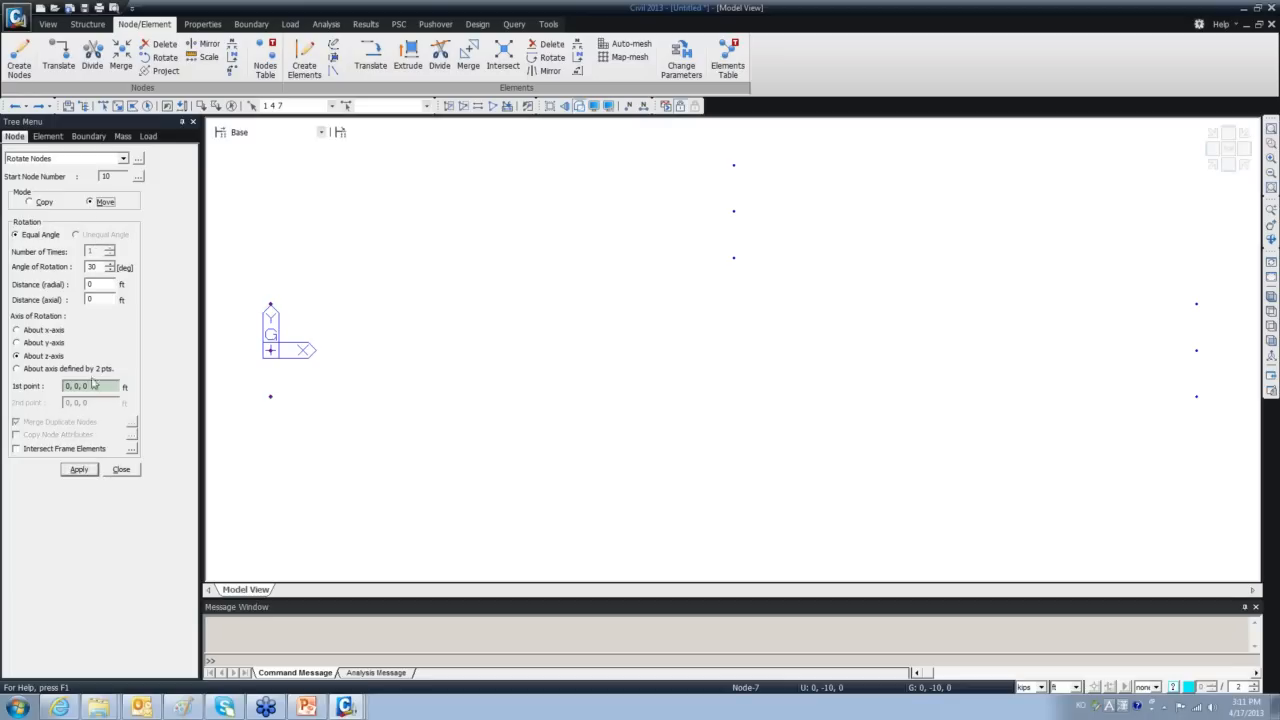
pyautogui.click(77, 470)
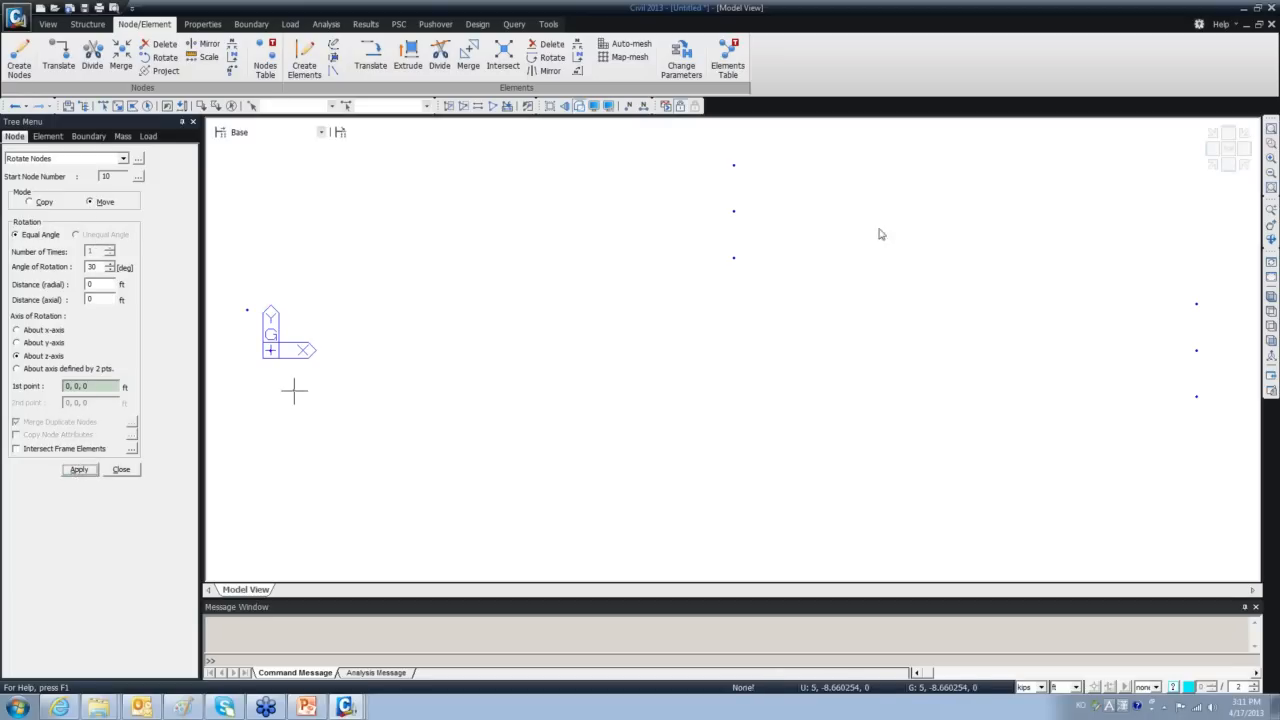
# Rotate the three nodes at the x = 200 end by -30 degrees about the z-axis through 200, 0, 0 in Move mode, and finish rotating nodes.
pyautogui.click(104, 105)
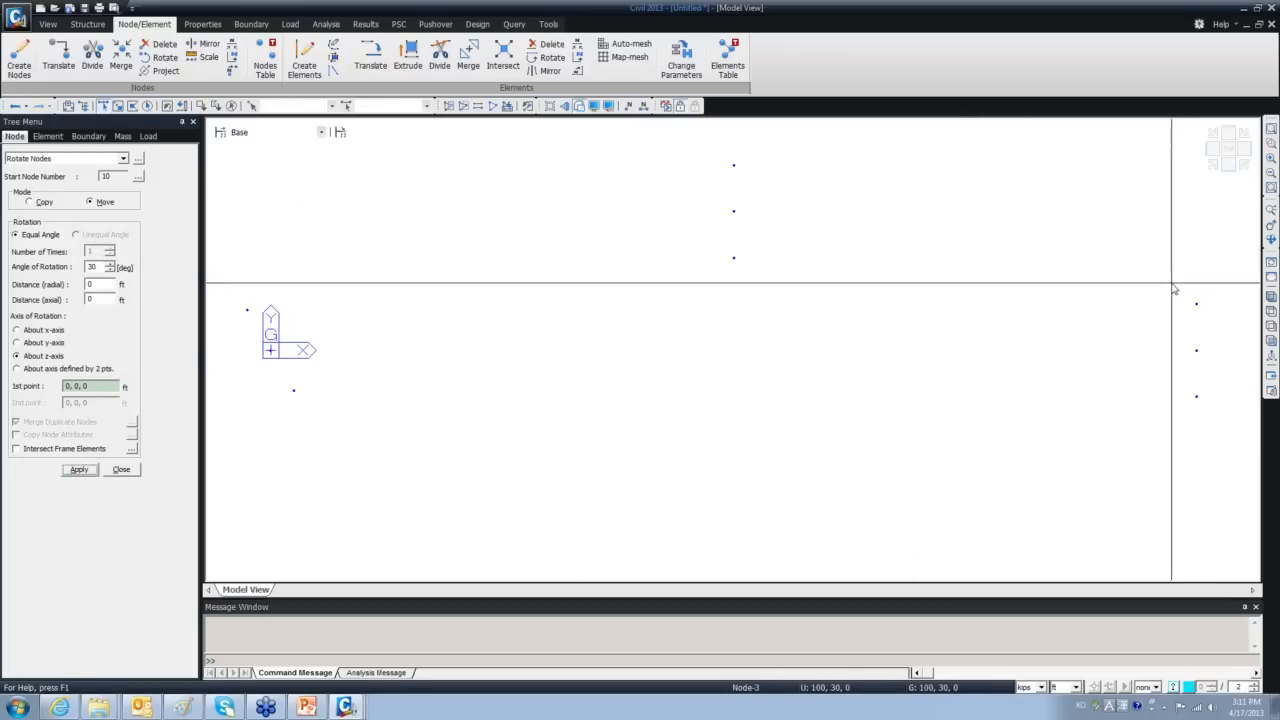
pyautogui.moveTo(1172, 284); pyautogui.dragTo(1214, 462)
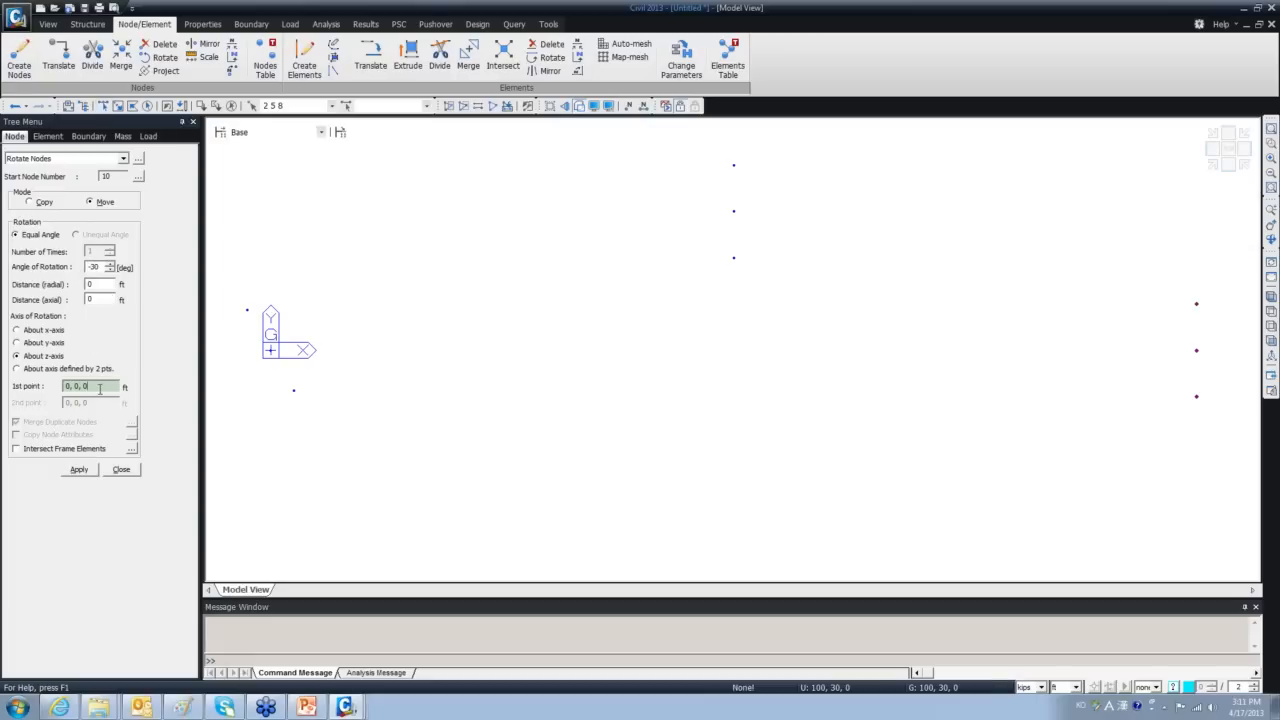
pyautogui.click(1197, 350)
pyautogui.click(84, 474)
pyautogui.click(84, 474)
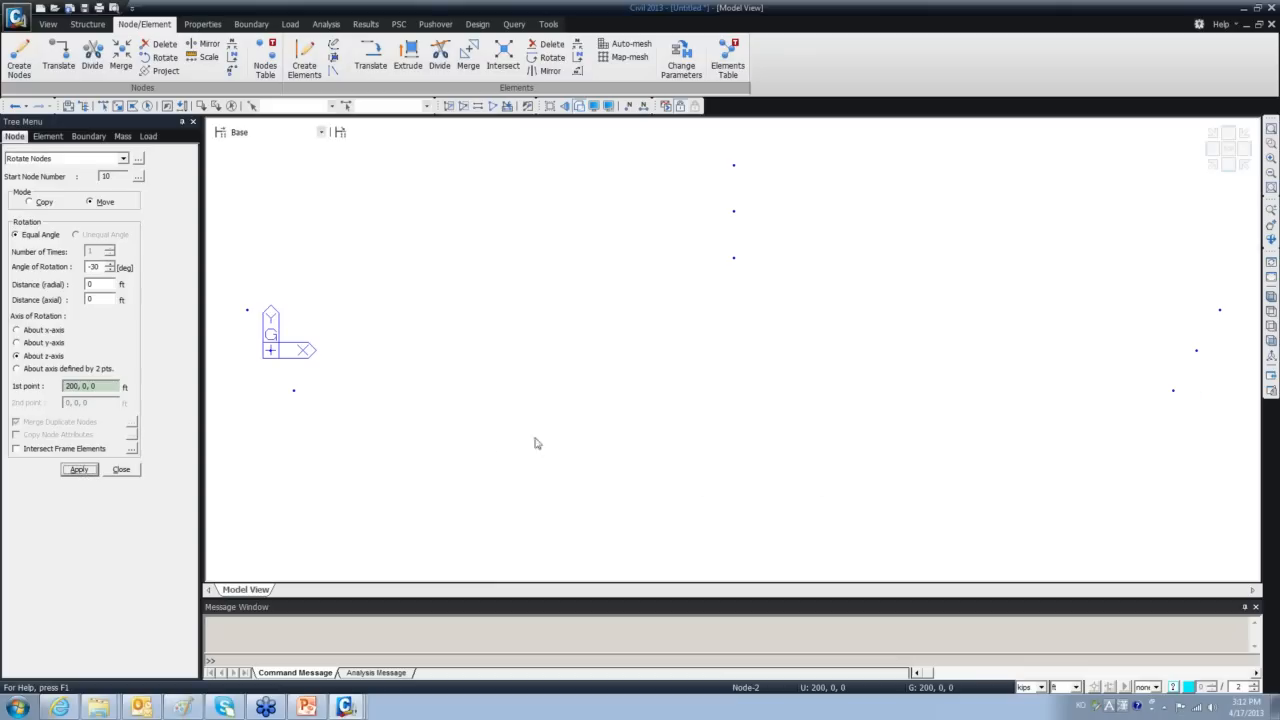
pyautogui.click(121, 469)
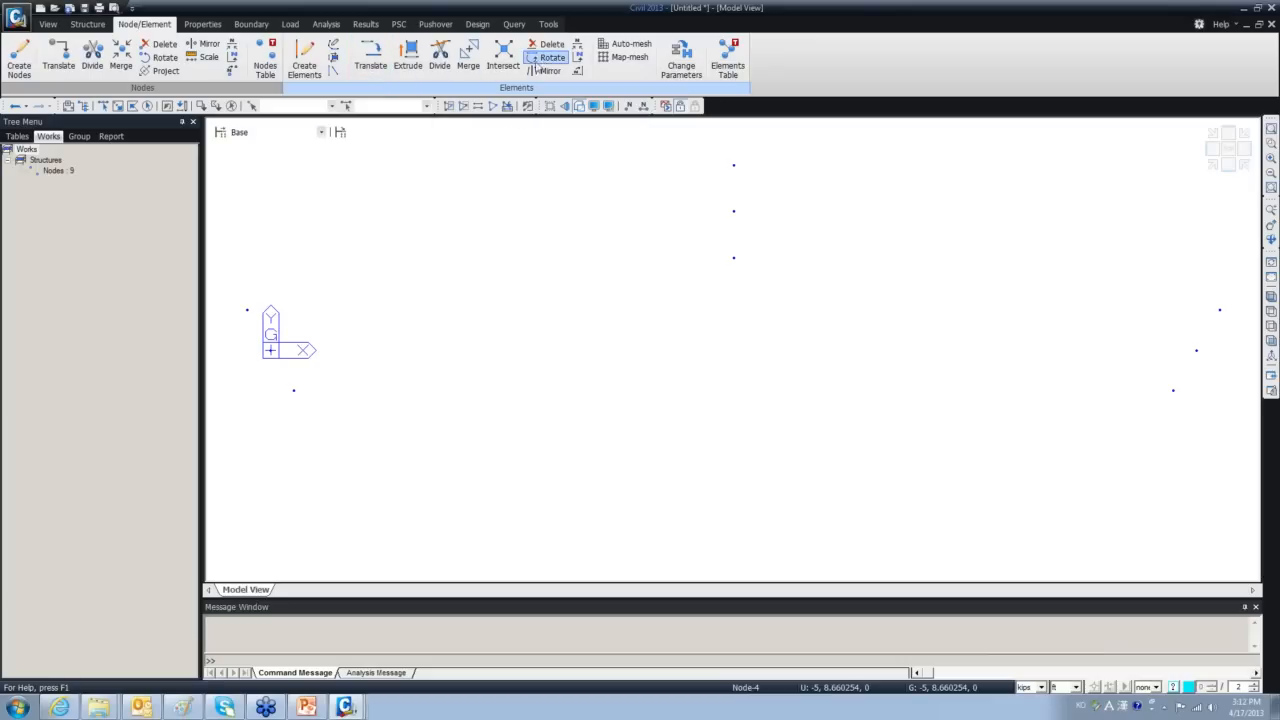
# Start creating line elements on a curve with the Arc by 3 Points curve type, and check the available materials and sections.
pyautogui.click(336, 50)
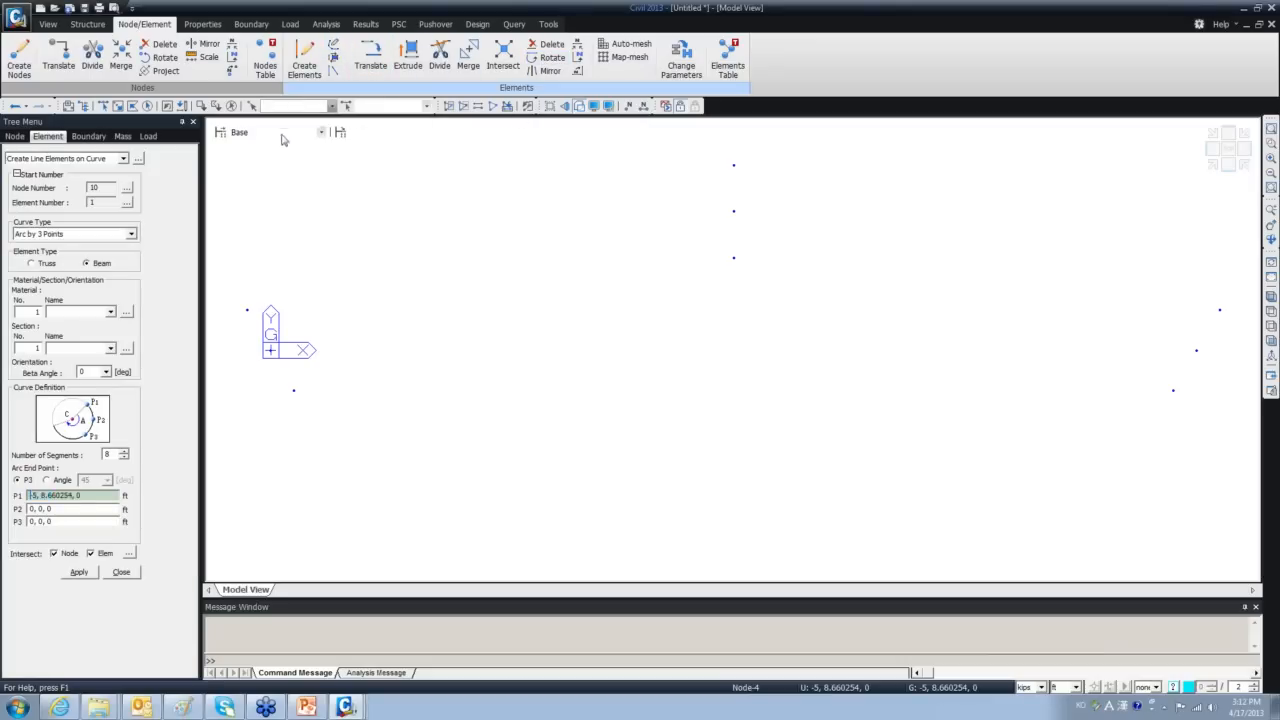
pyautogui.click(130, 233)
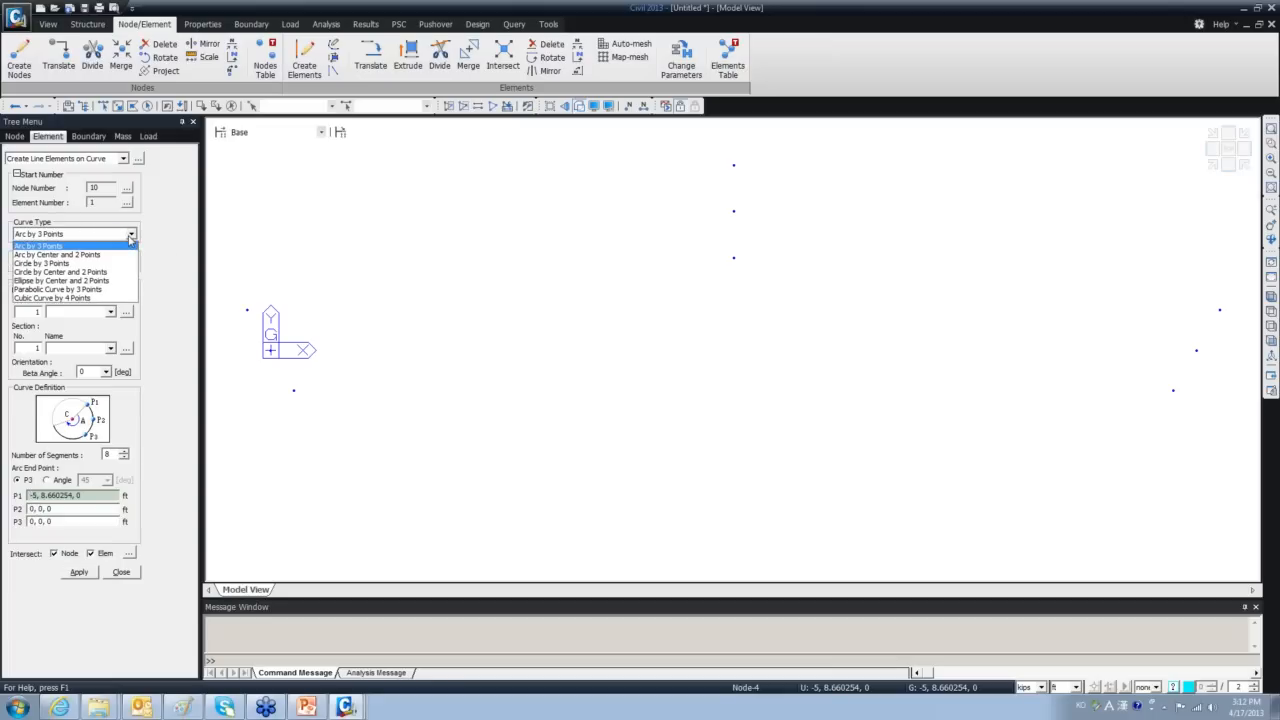
pyautogui.click(47, 248)
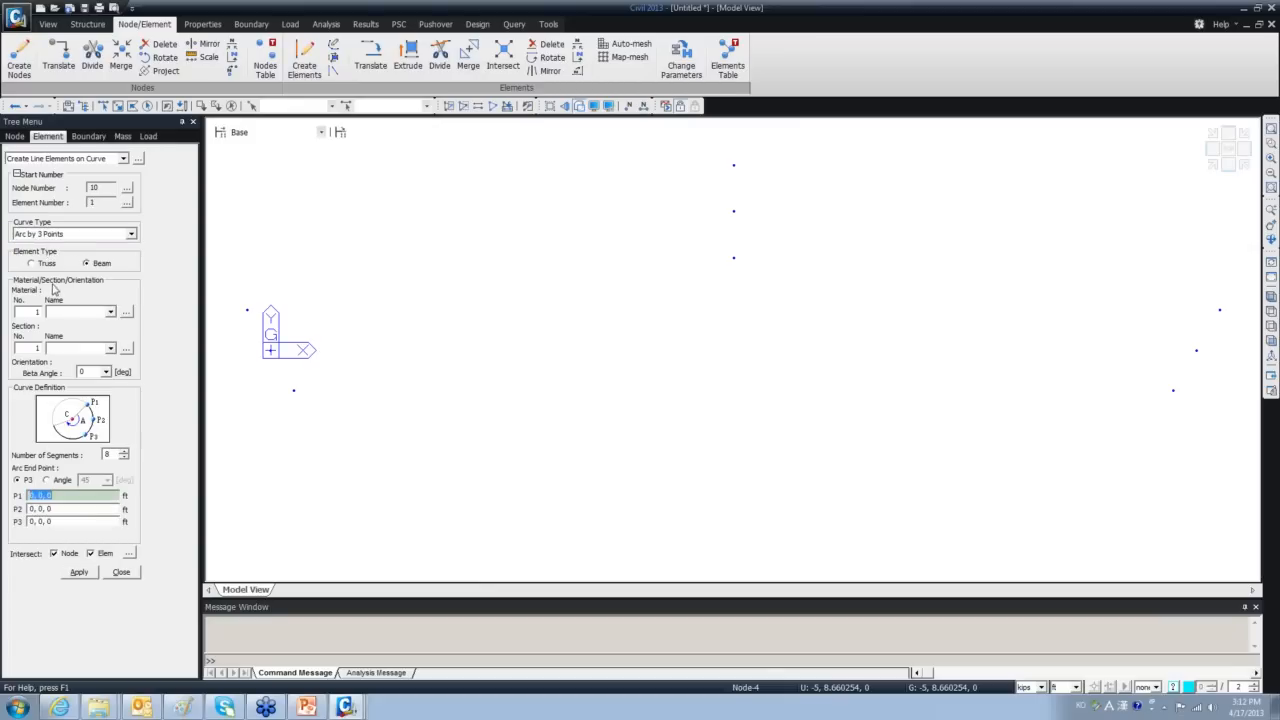
pyautogui.click(110, 312)
pyautogui.click(110, 314)
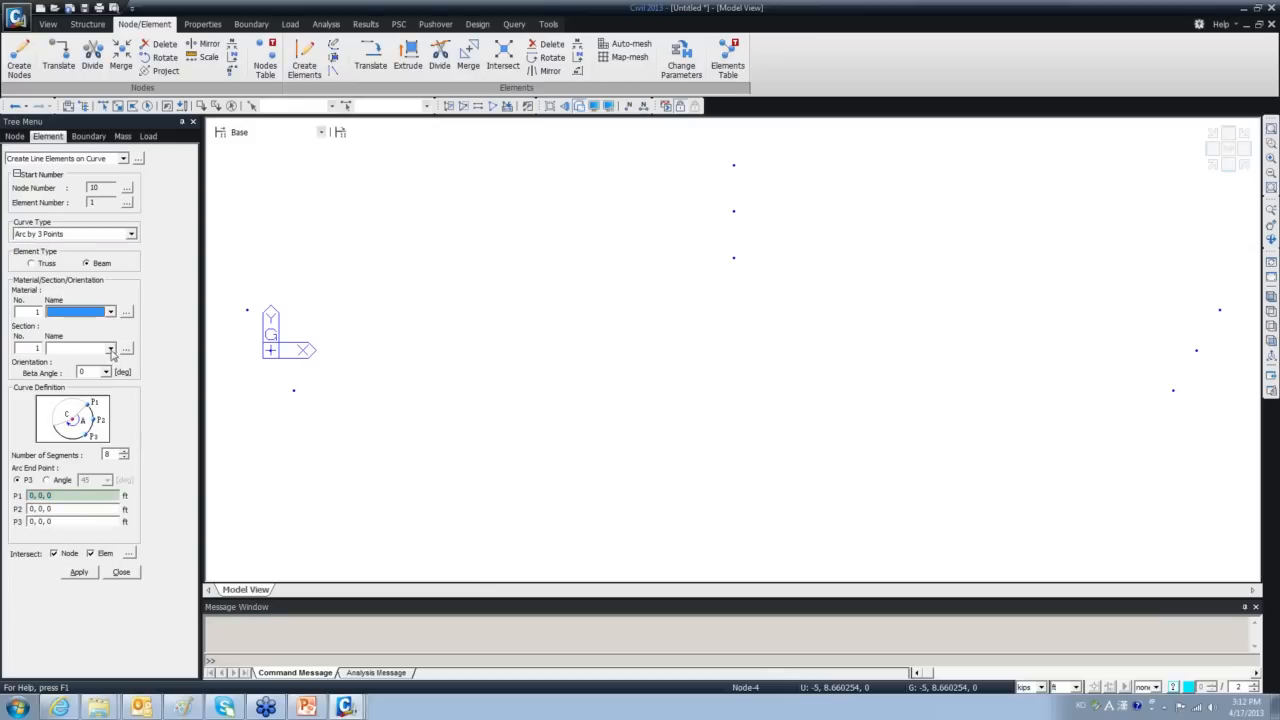
pyautogui.click(111, 350)
pyautogui.click(111, 351)
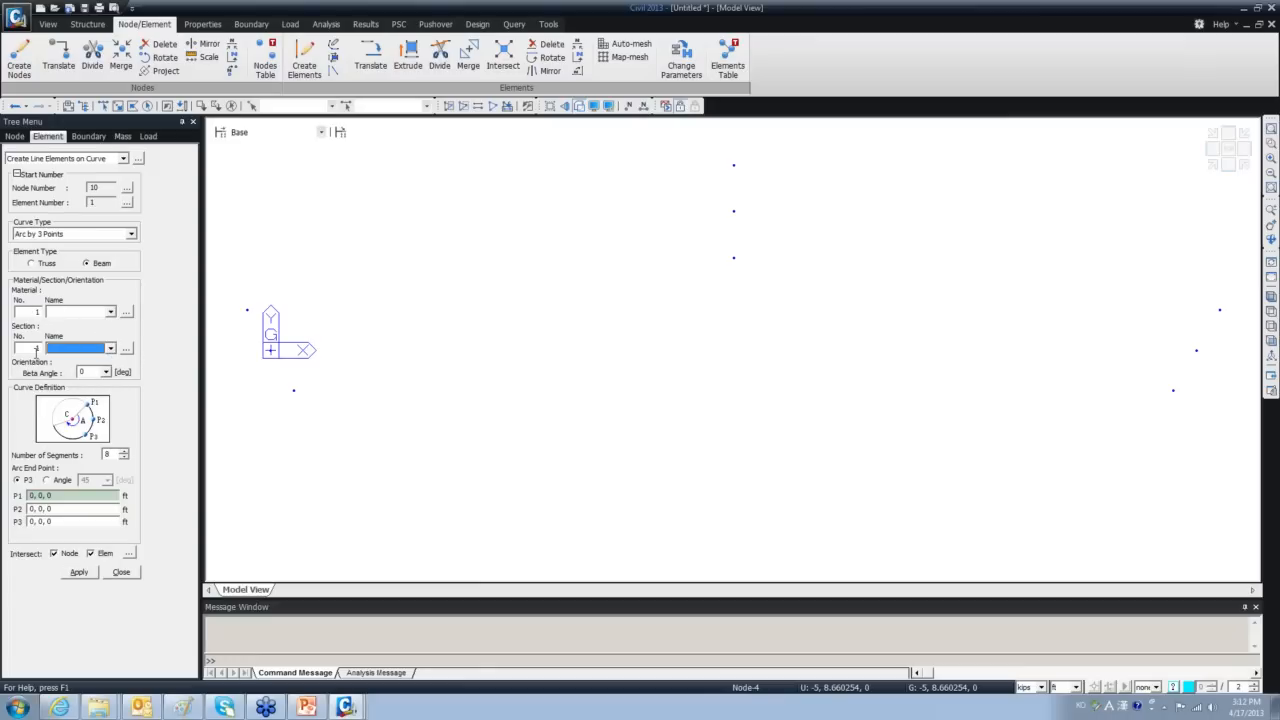
# Add a steel material using standard ASTM09(S) and grade A53 for the curved beam elements, and finish the material properties.
pyautogui.click(126, 312)
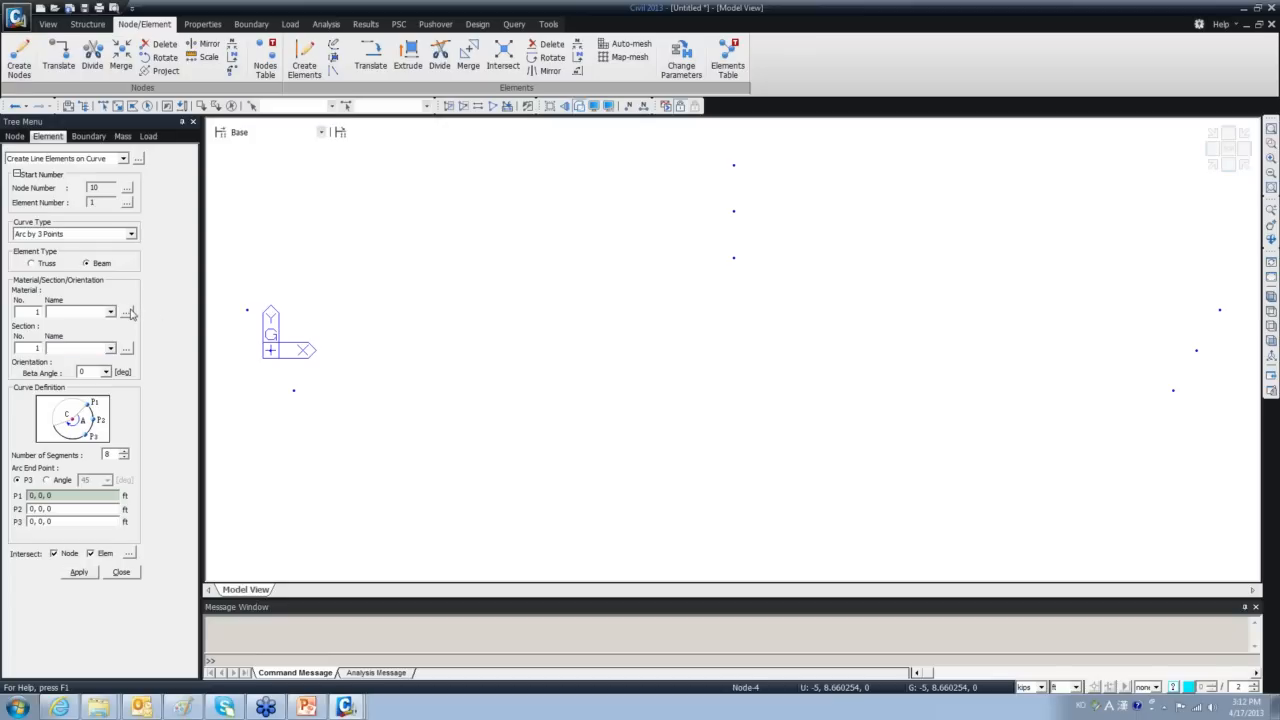
pyautogui.moveTo(158, 9); pyautogui.dragTo(405, 122)
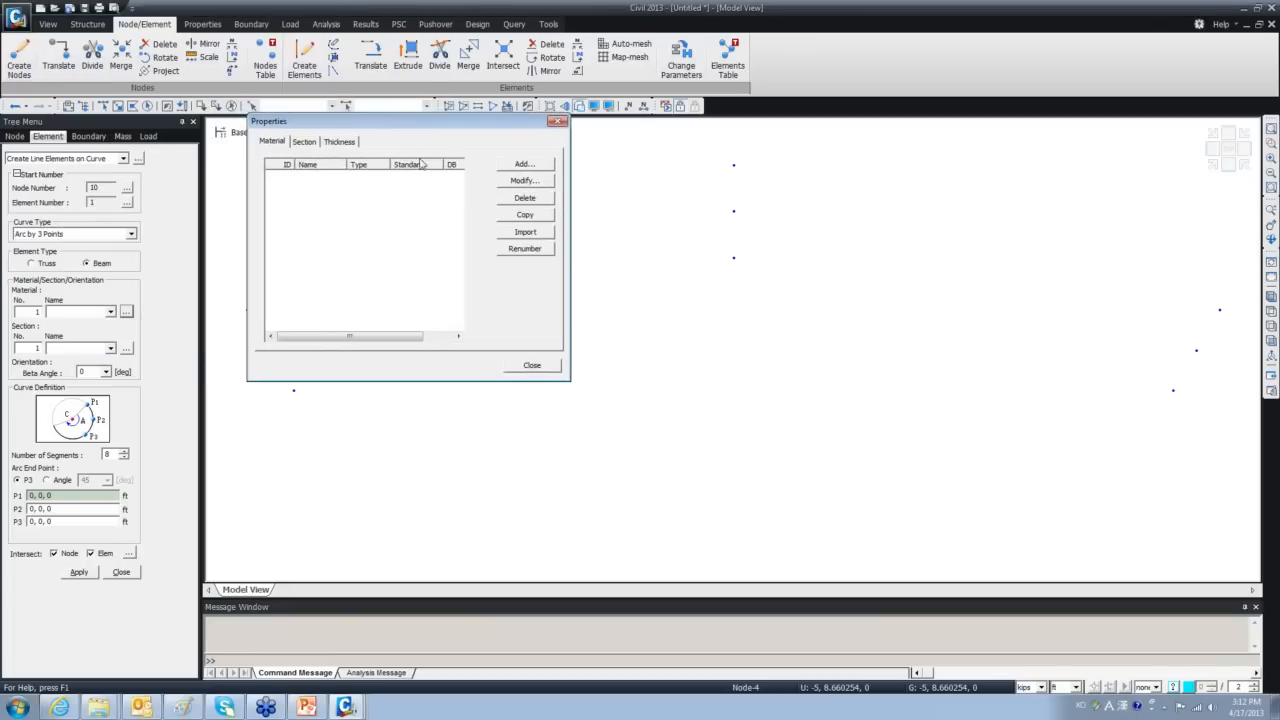
pyautogui.click(523, 166)
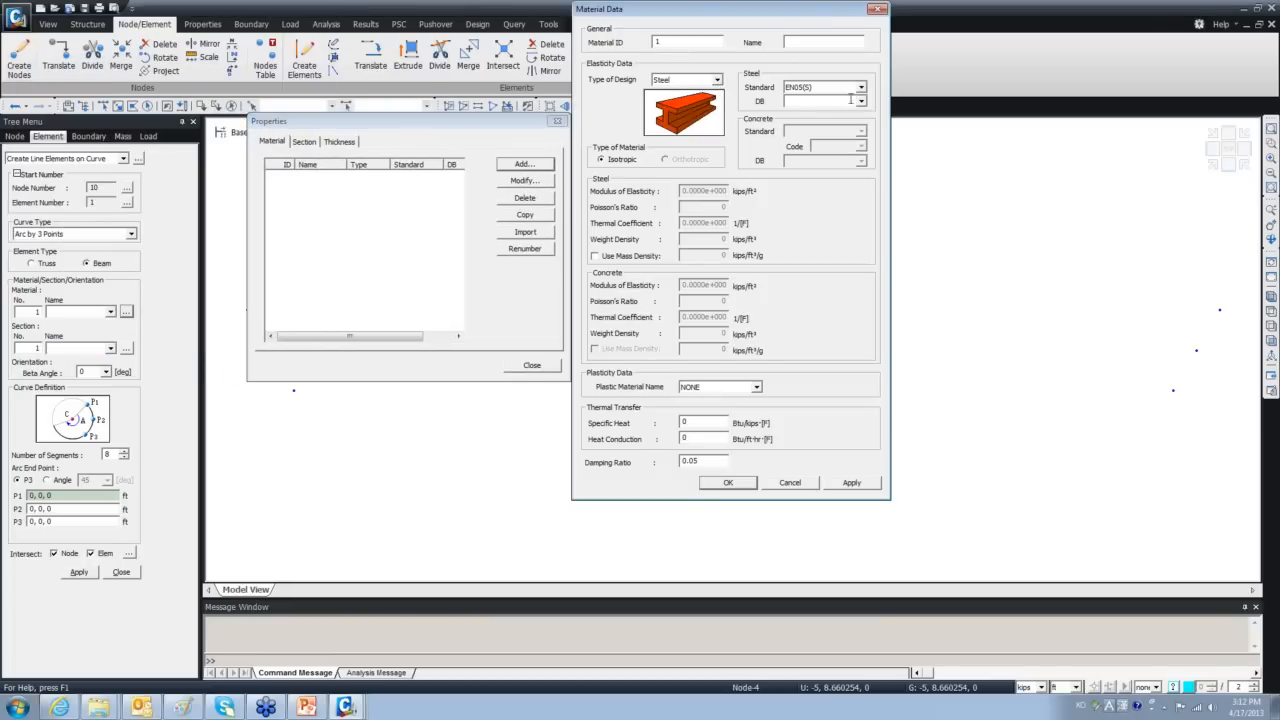
pyautogui.click(859, 87)
pyautogui.scroll(3, 826, 150)
pyautogui.click(820, 97)
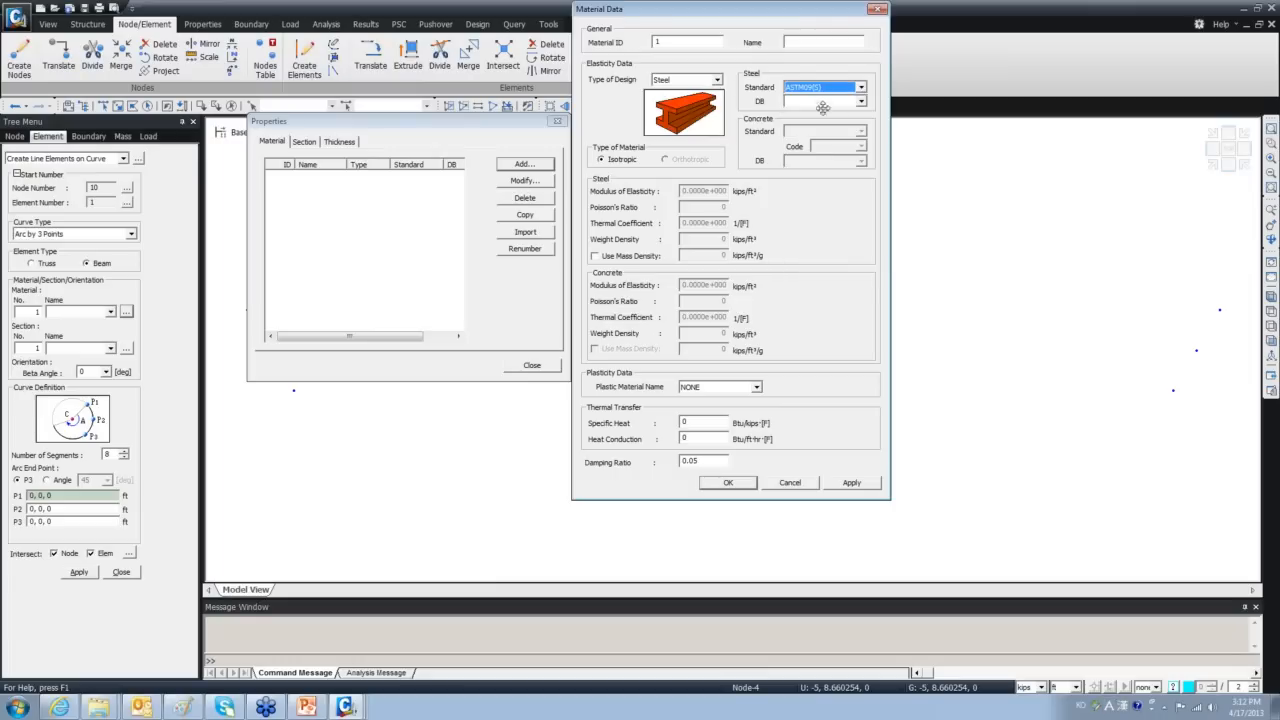
pyautogui.click(861, 101)
pyautogui.click(800, 122)
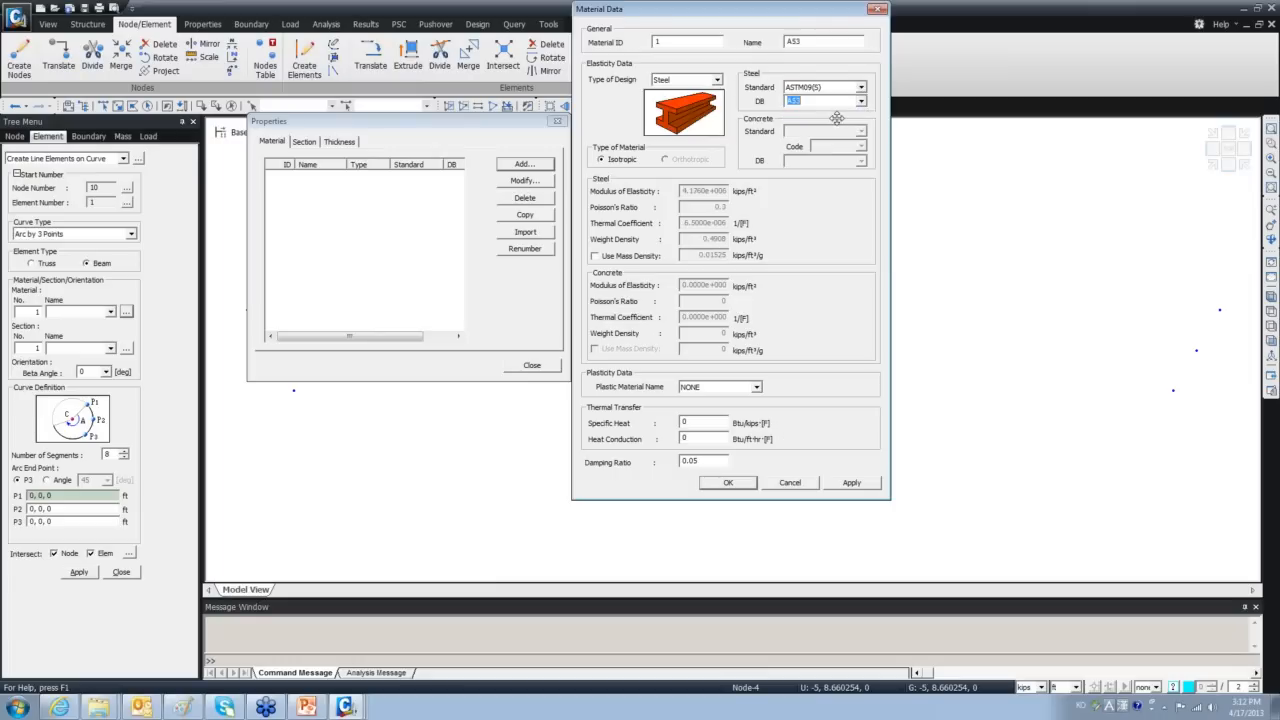
pyautogui.click(731, 486)
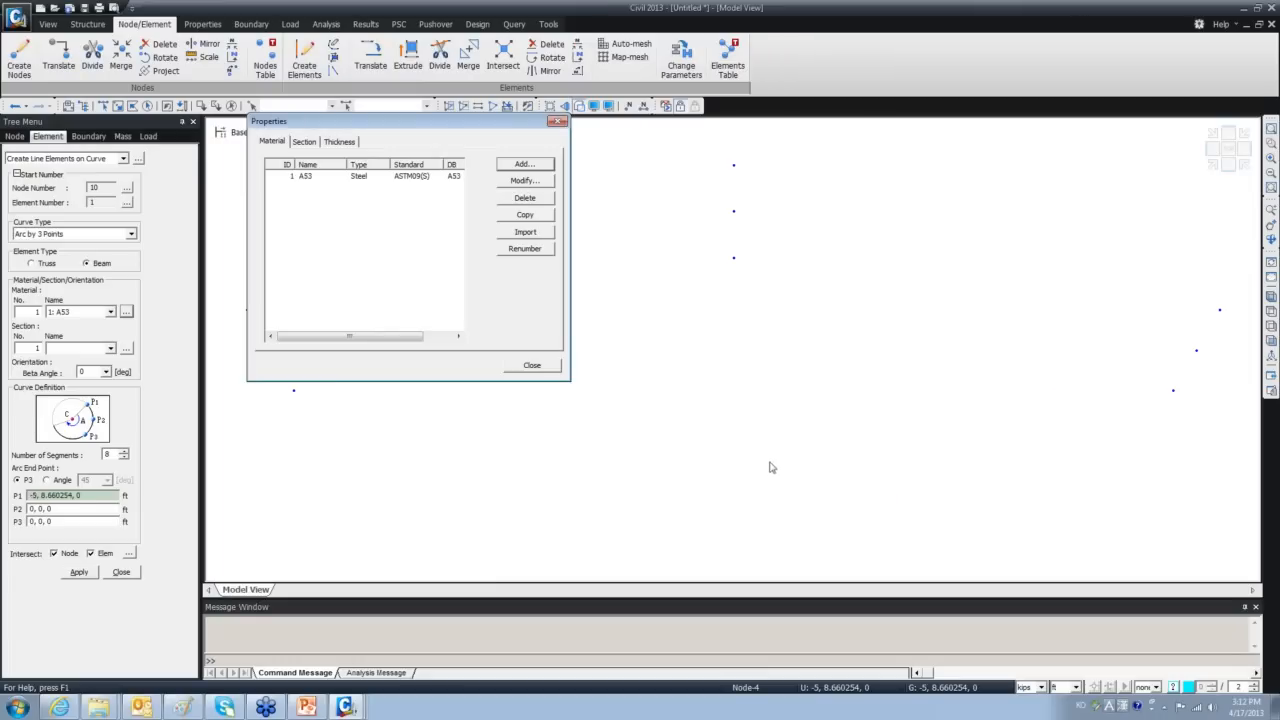
pyautogui.click(531, 366)
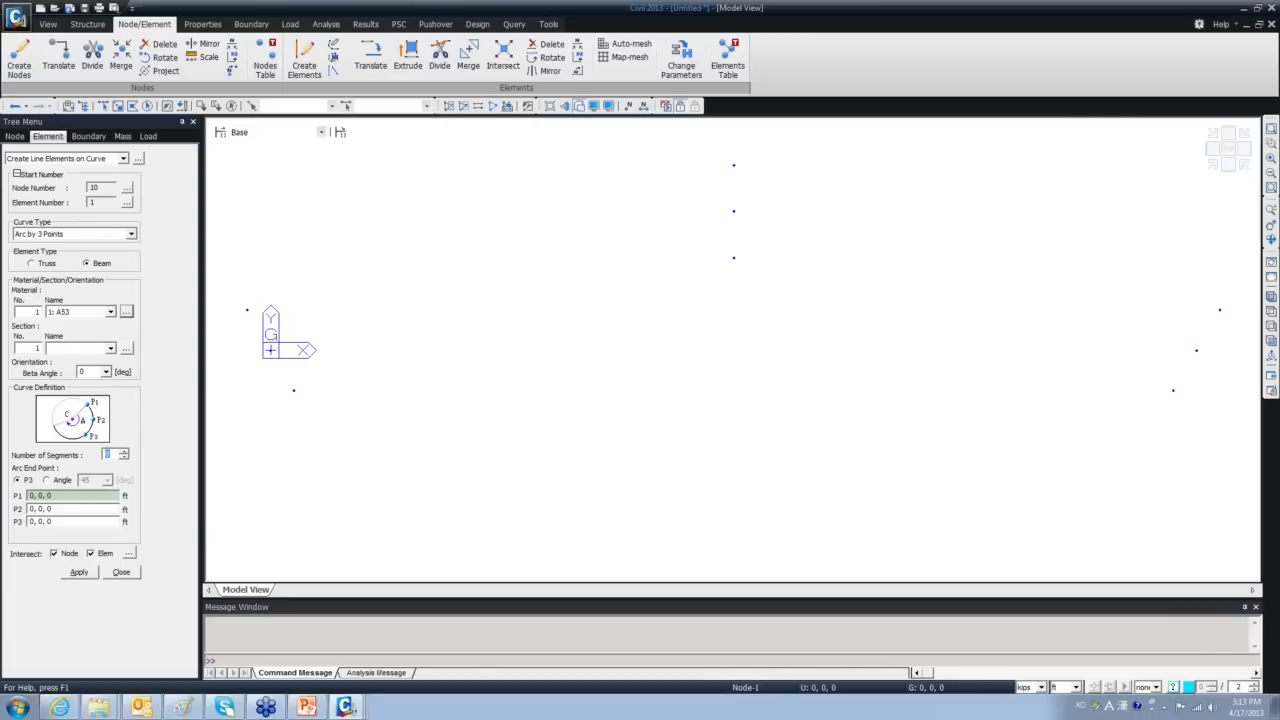
# Create the middle arc of beam elements with 40 segments through the nodes at 0, 0, 0, 100, 30, 0 and 200, 0, 0 ft.
pyautogui.click(734, 257)
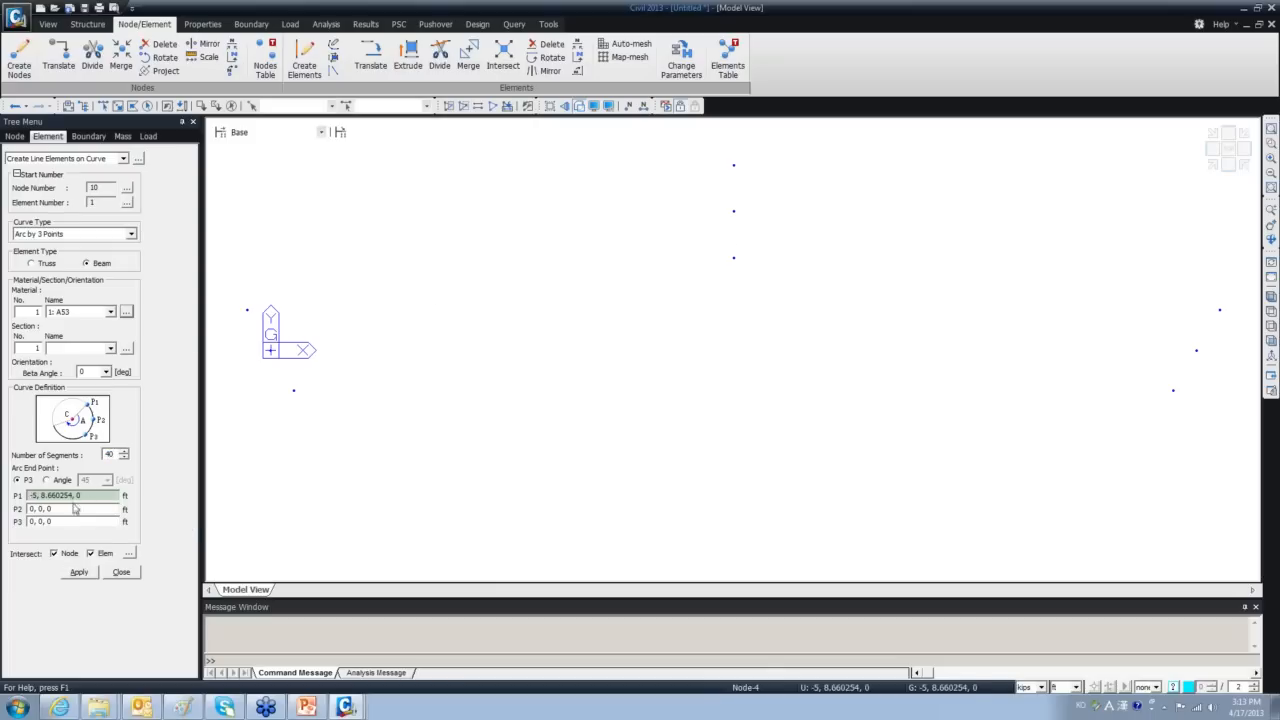
pyautogui.click(271, 351)
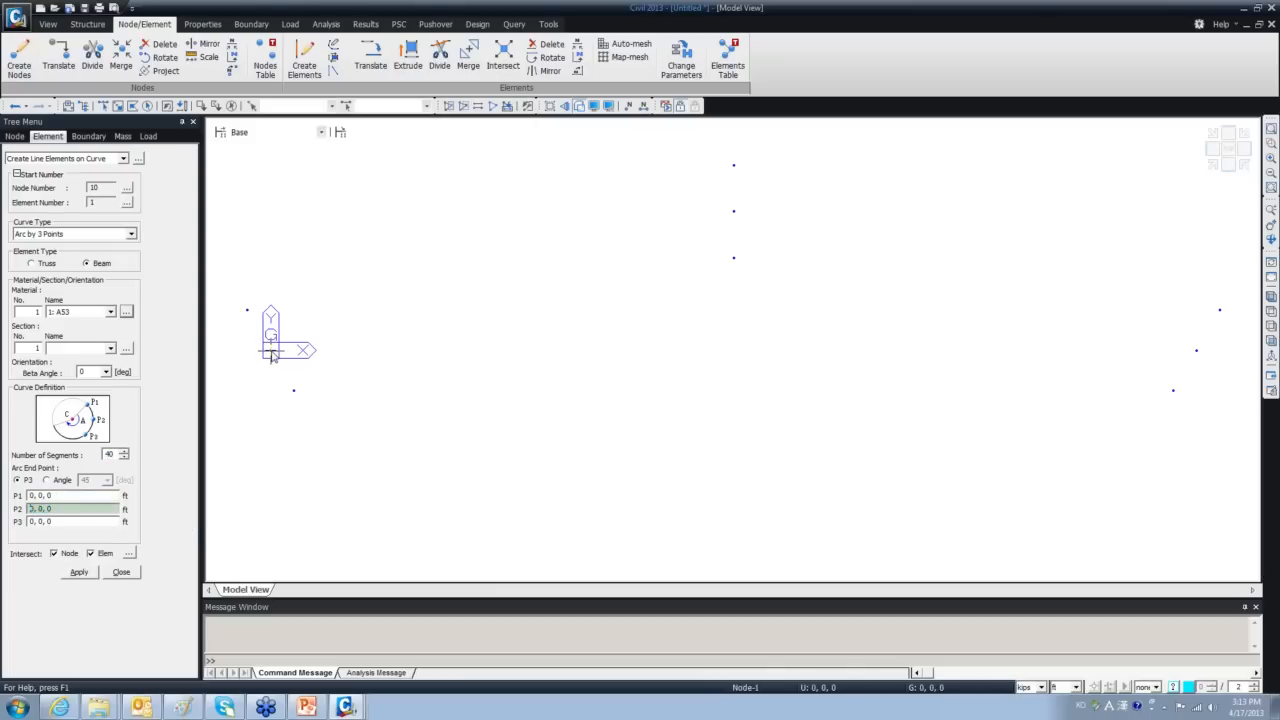
pyautogui.click(734, 211)
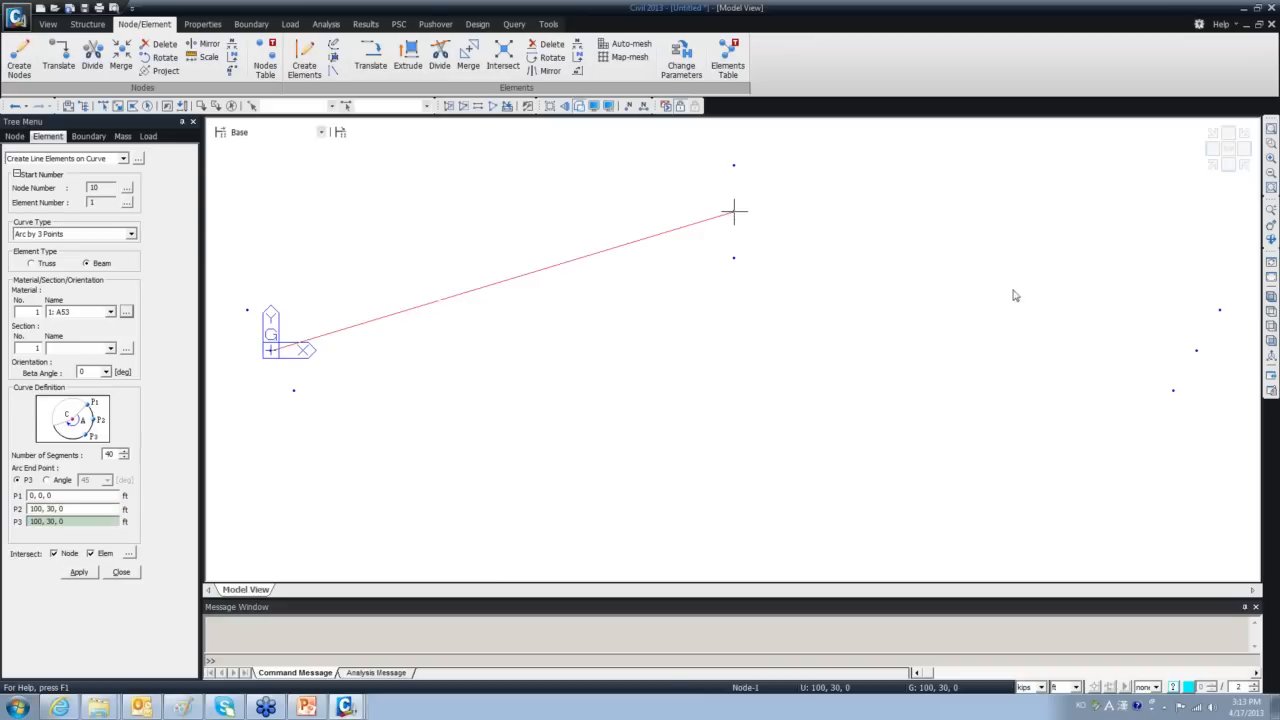
pyautogui.click(1196, 351)
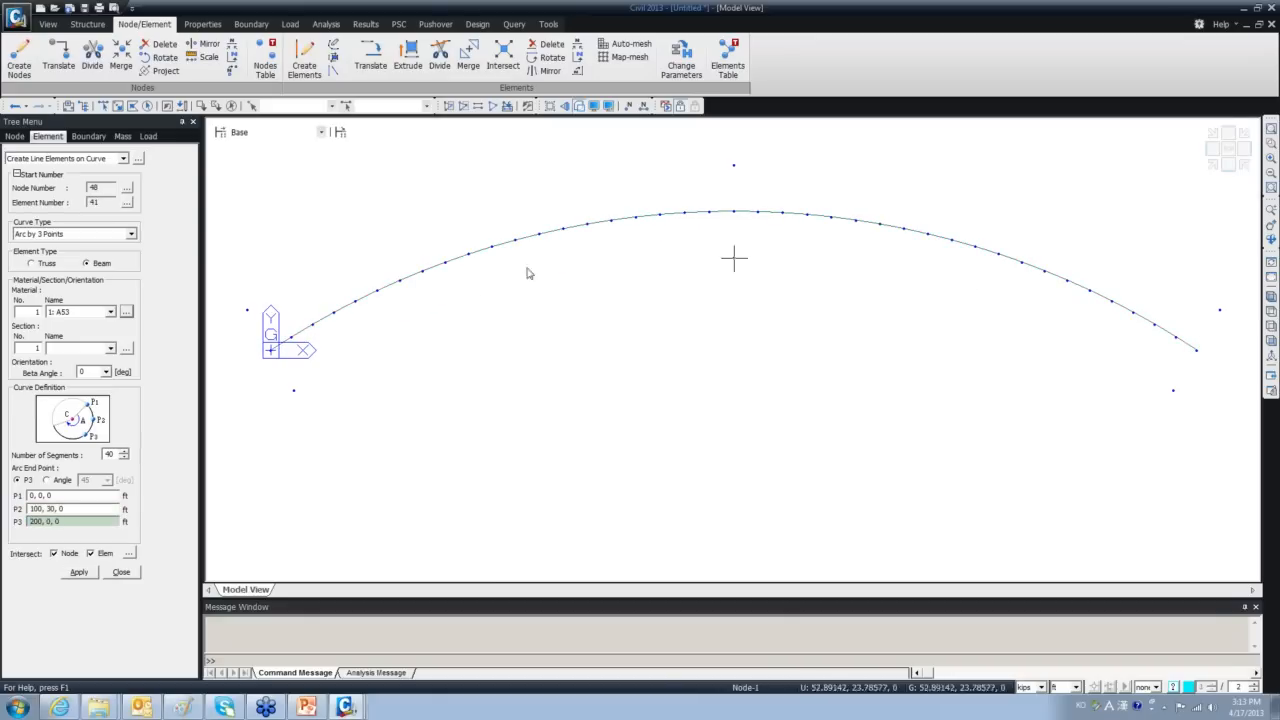
# Create the outer arc of beam elements through the nodes at -5, 8.660254, 0, 100, 40, 0 and 205, 8.660254, 0 ft.
pyautogui.click(59, 495)
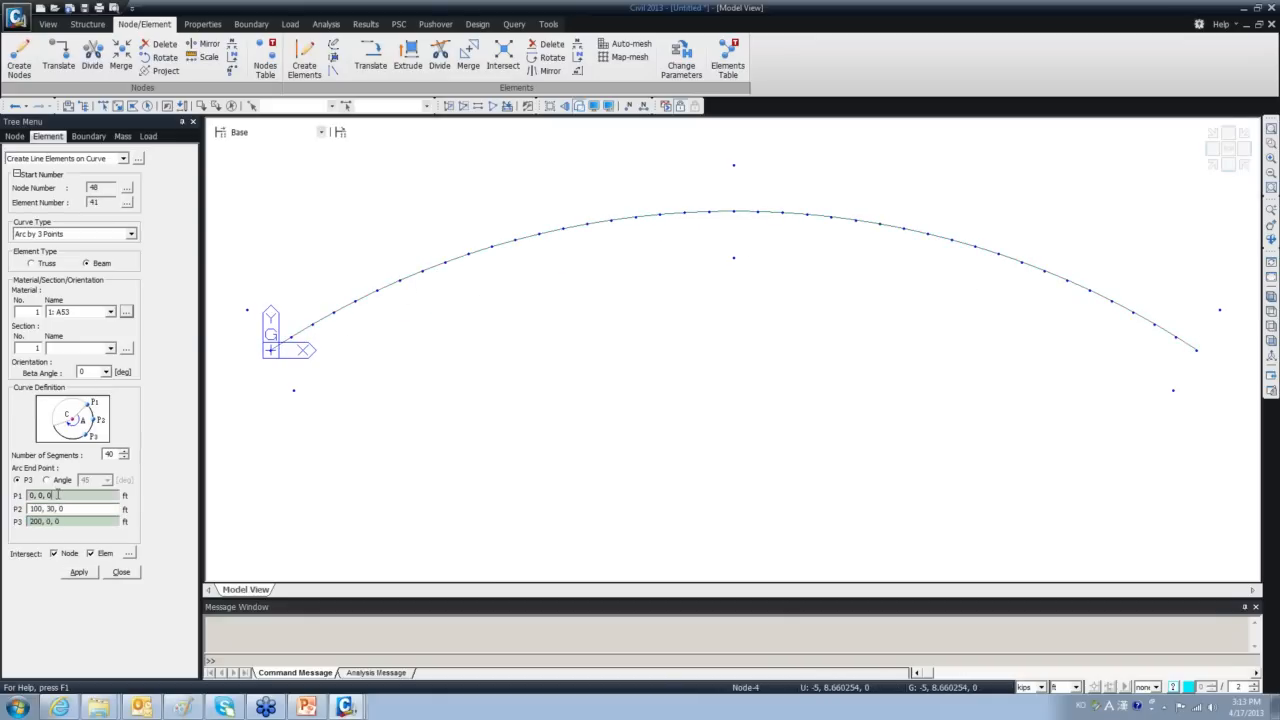
pyautogui.click(248, 311)
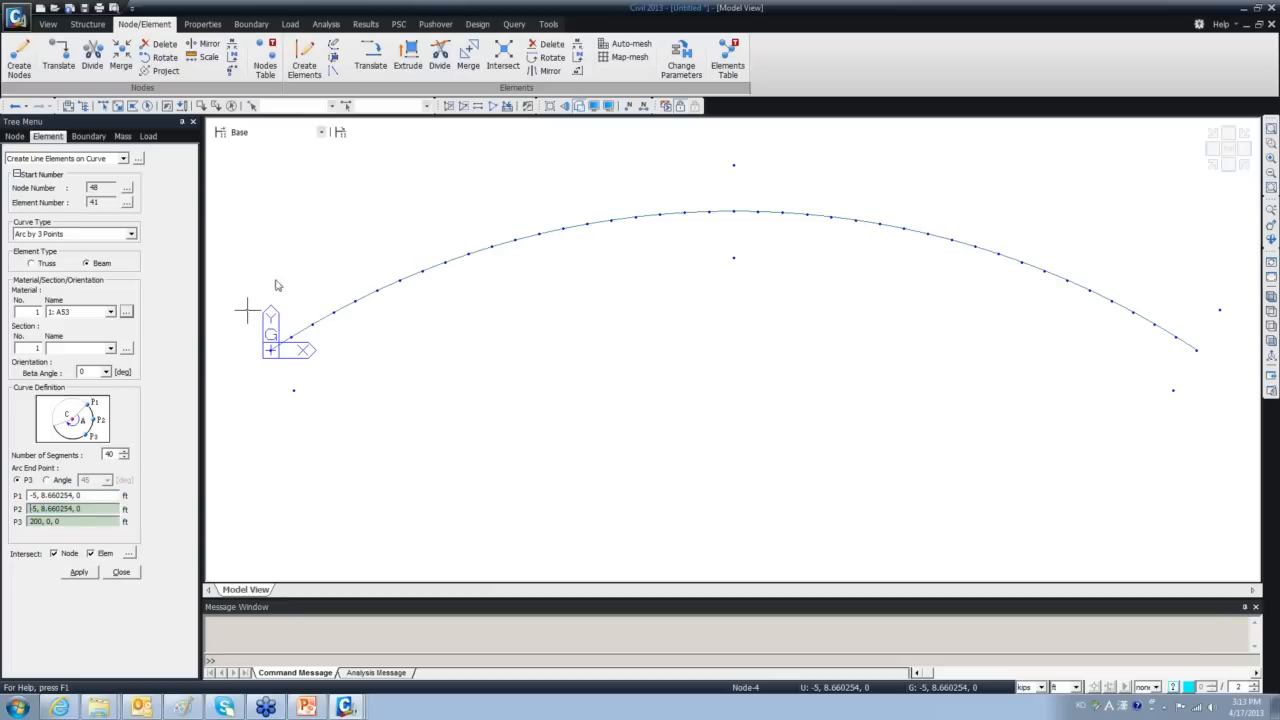
pyautogui.click(734, 165)
pyautogui.click(1219, 310)
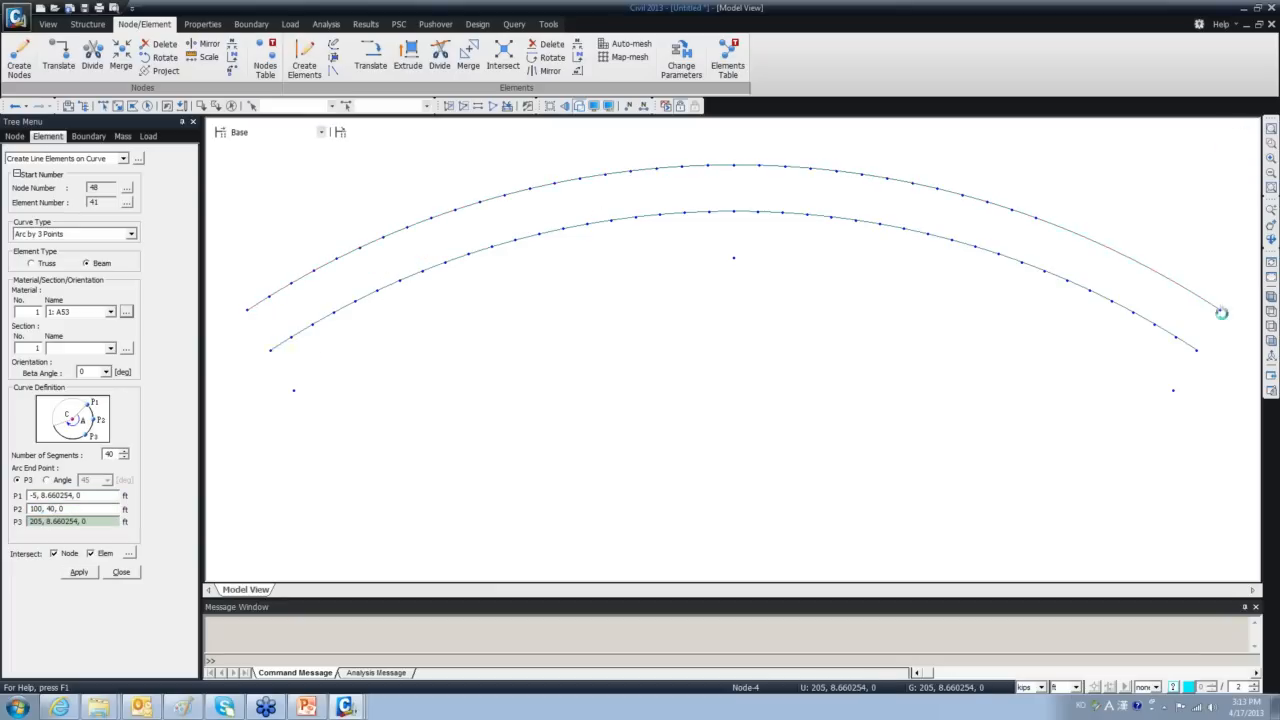
# Create the inner arc of beam elements through nodes 5, -8.660254, 0, 100, 20, 0 and 195, -8.660254, 0 ft, and finish element creation.
pyautogui.click(294, 392)
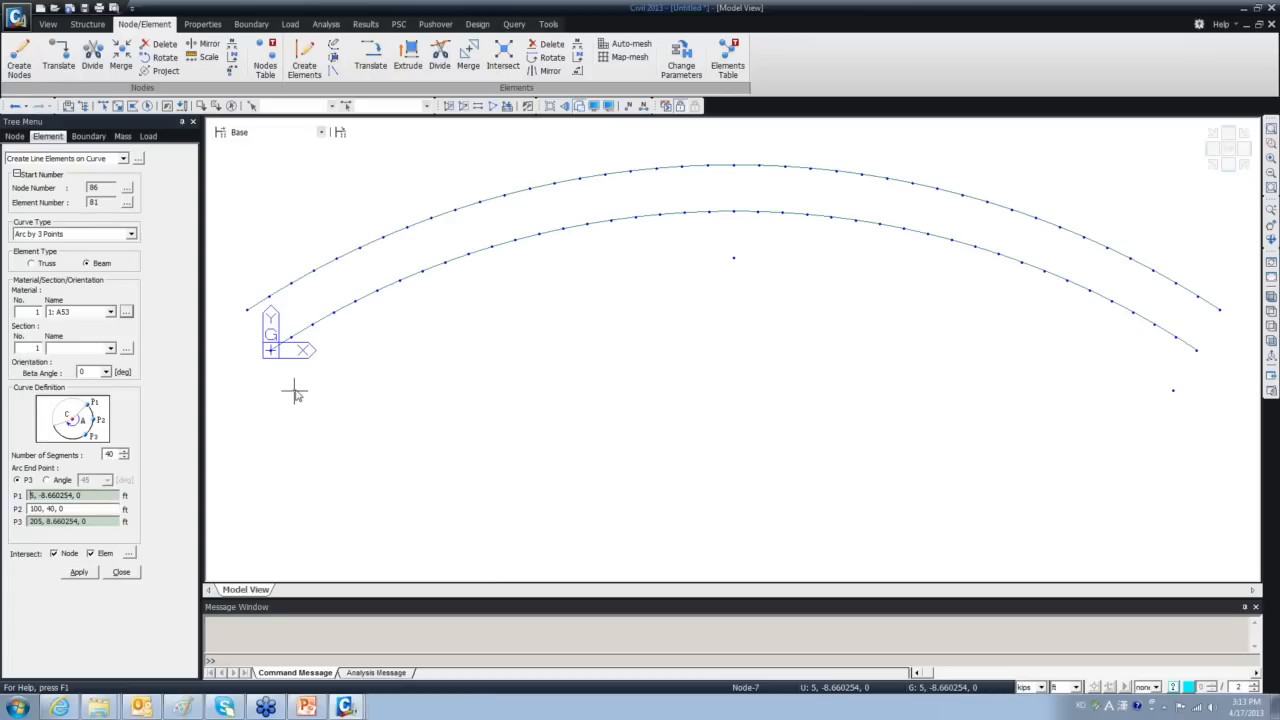
pyautogui.click(734, 258)
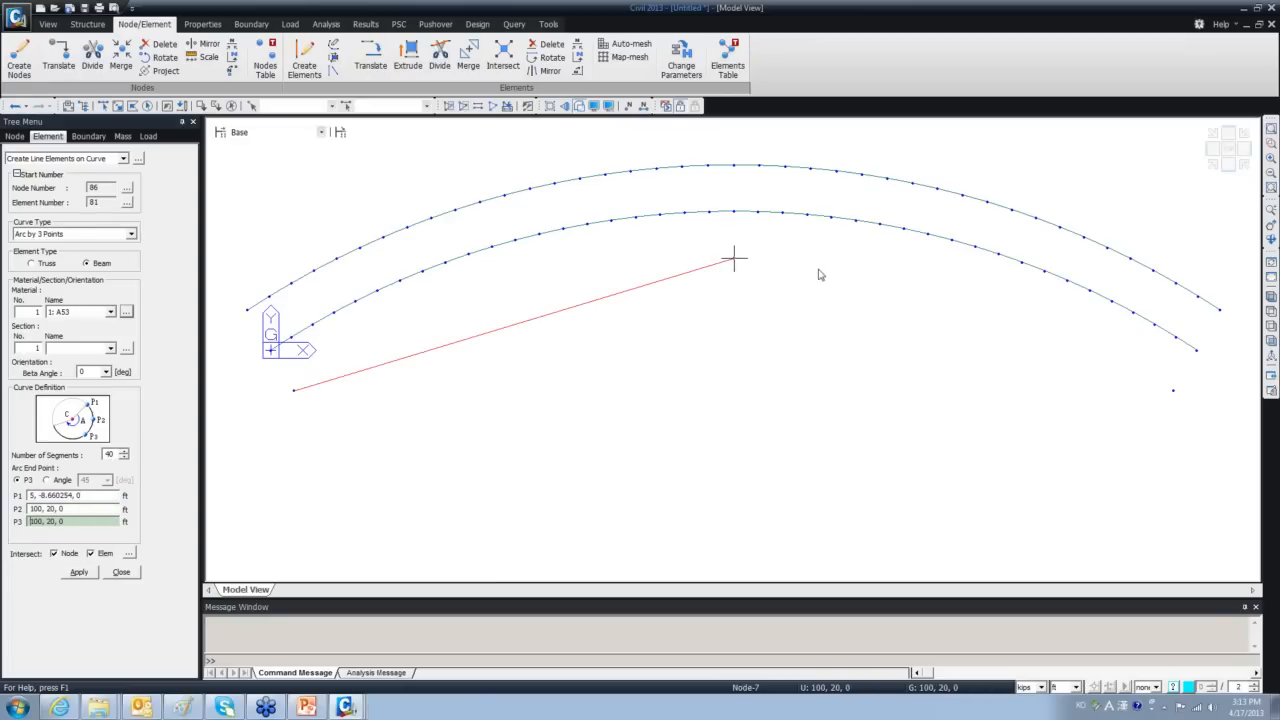
pyautogui.click(1172, 388)
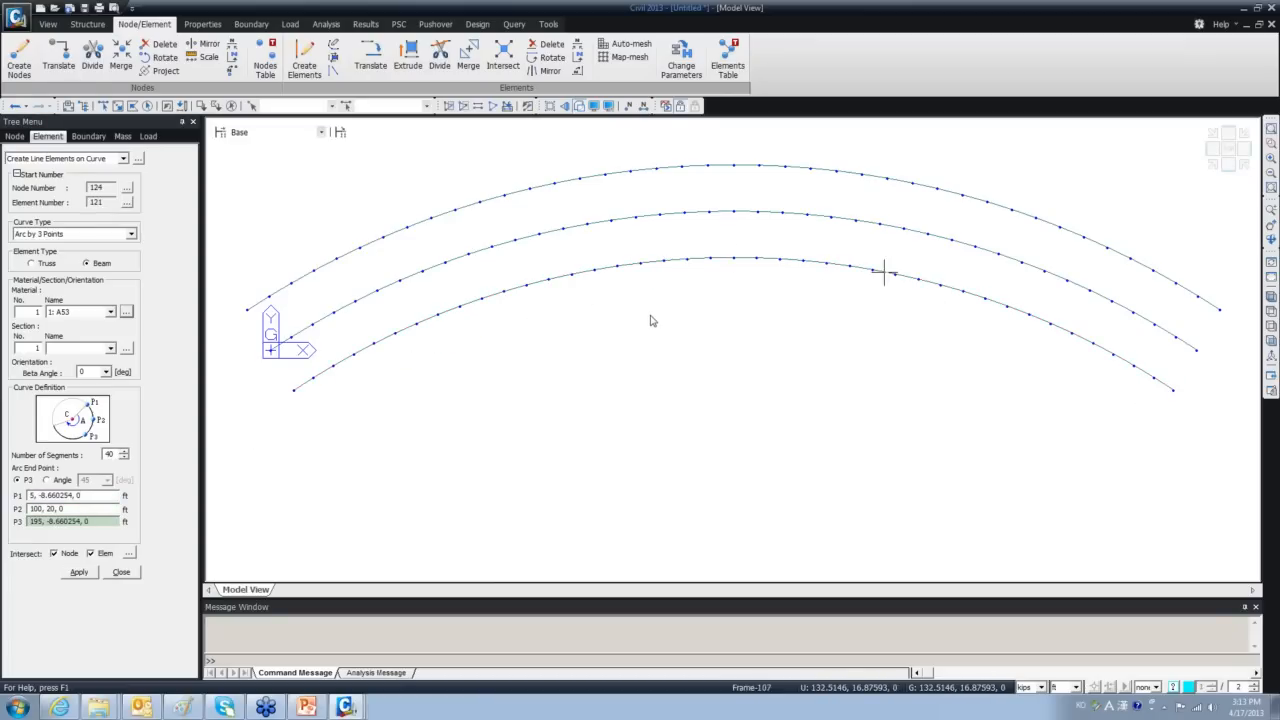
pyautogui.click(131, 574)
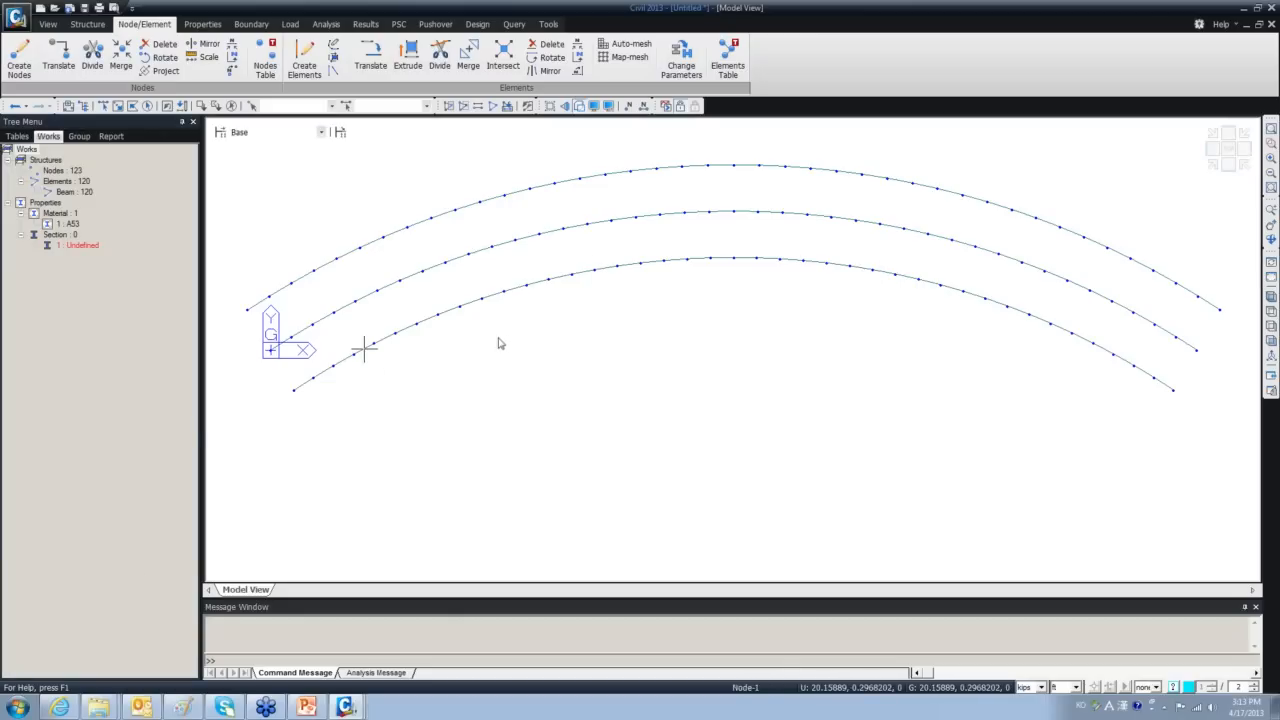
# Open the section data of undefined section 1 and move the dialog clear of the curved girders.
pyautogui.keyDown('ctrl'); pyautogui.moveTo(531, 287); pyautogui.dragTo(552, 205, button='middle'); pyautogui.keyUp('ctrl')
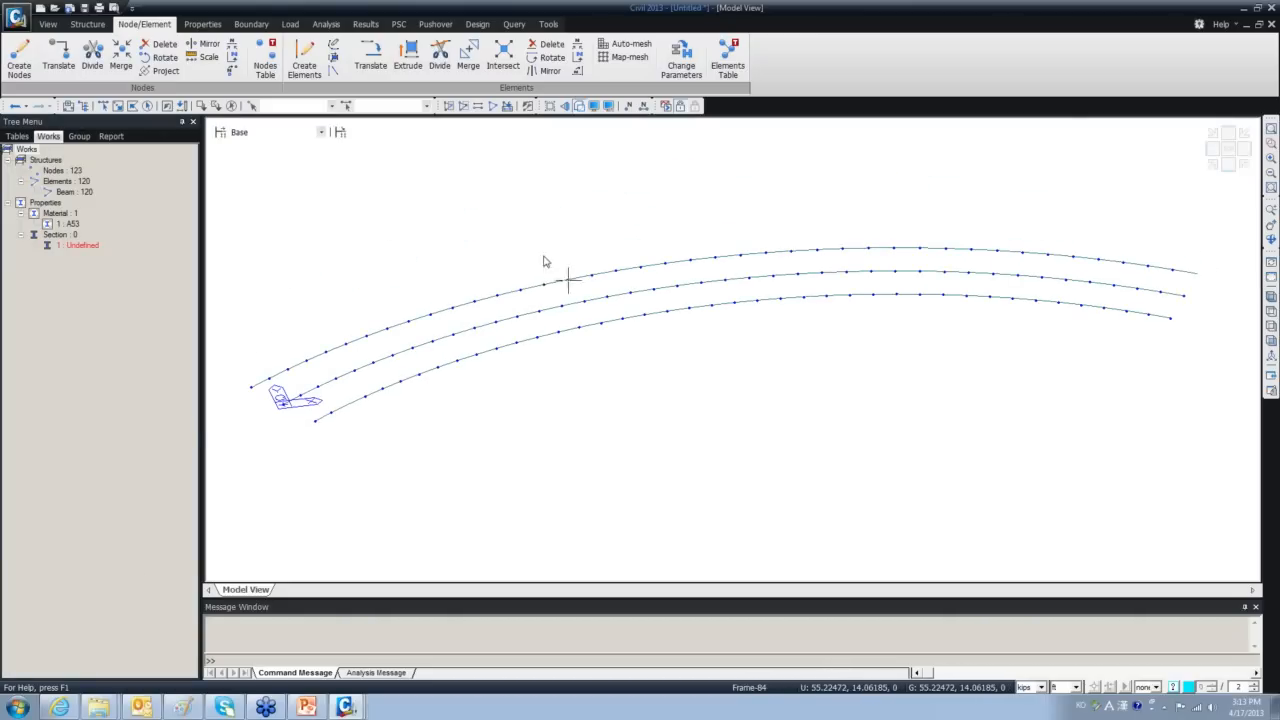
pyautogui.moveTo(537, 338); pyautogui.dragTo(550, 310, button='middle')
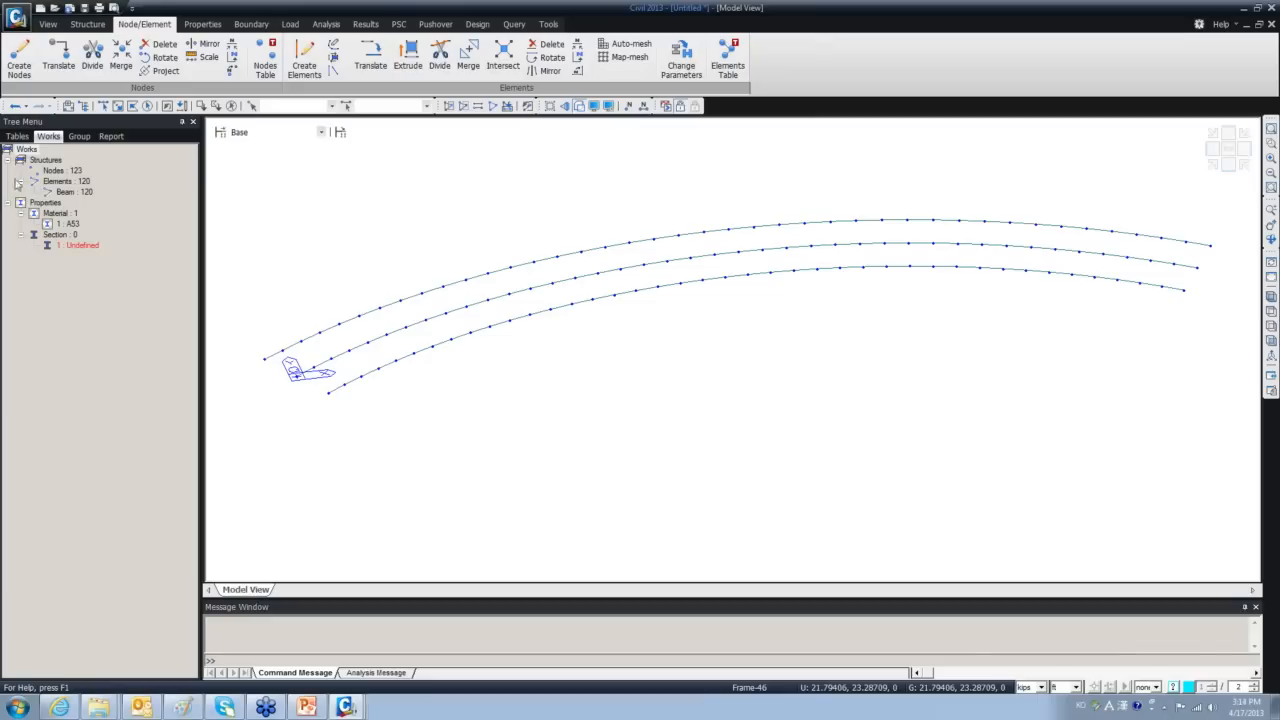
pyautogui.rightClick(84, 250)
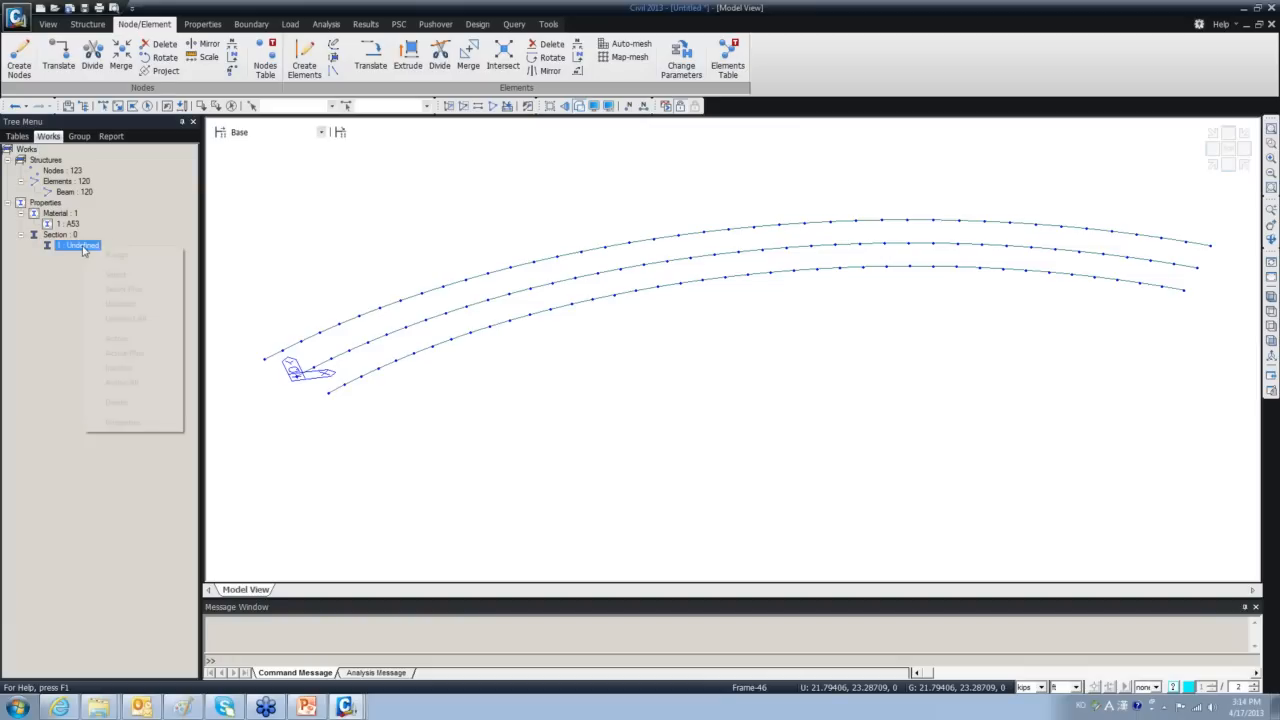
pyautogui.click(118, 422)
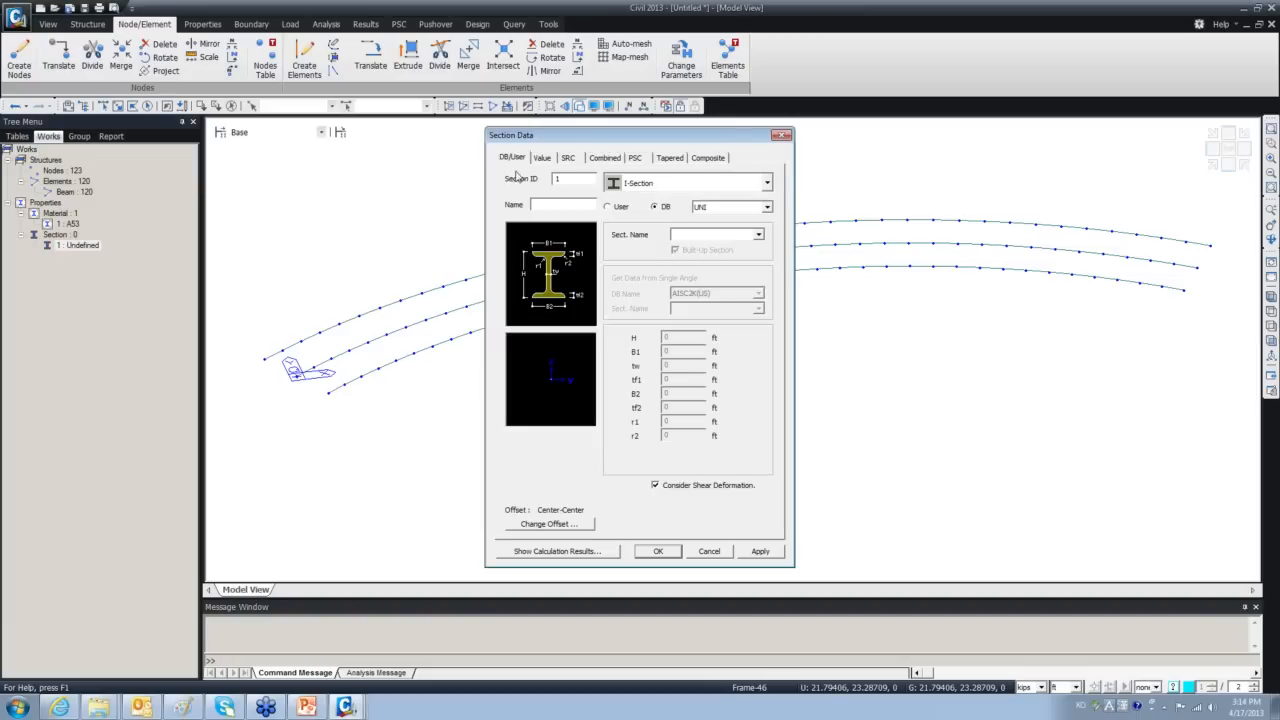
pyautogui.moveTo(570, 134); pyautogui.dragTo(367, 129)
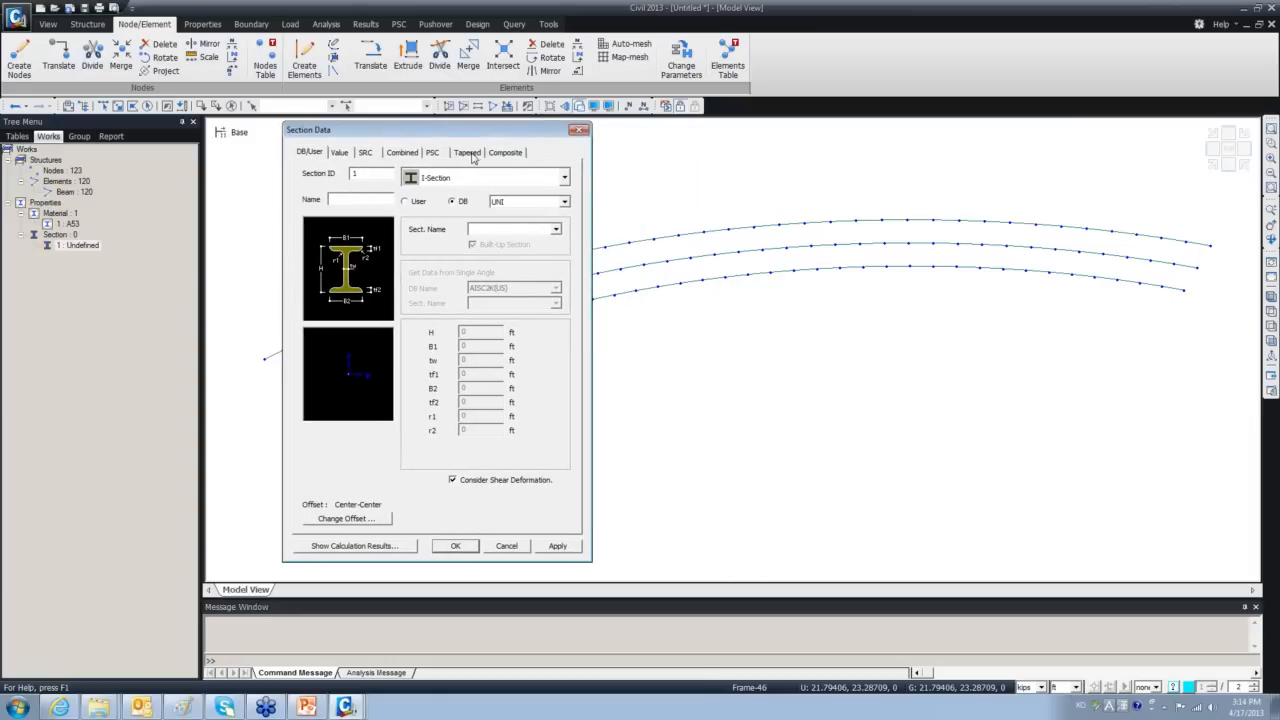
pyautogui.moveTo(440, 134); pyautogui.dragTo(342, 137)
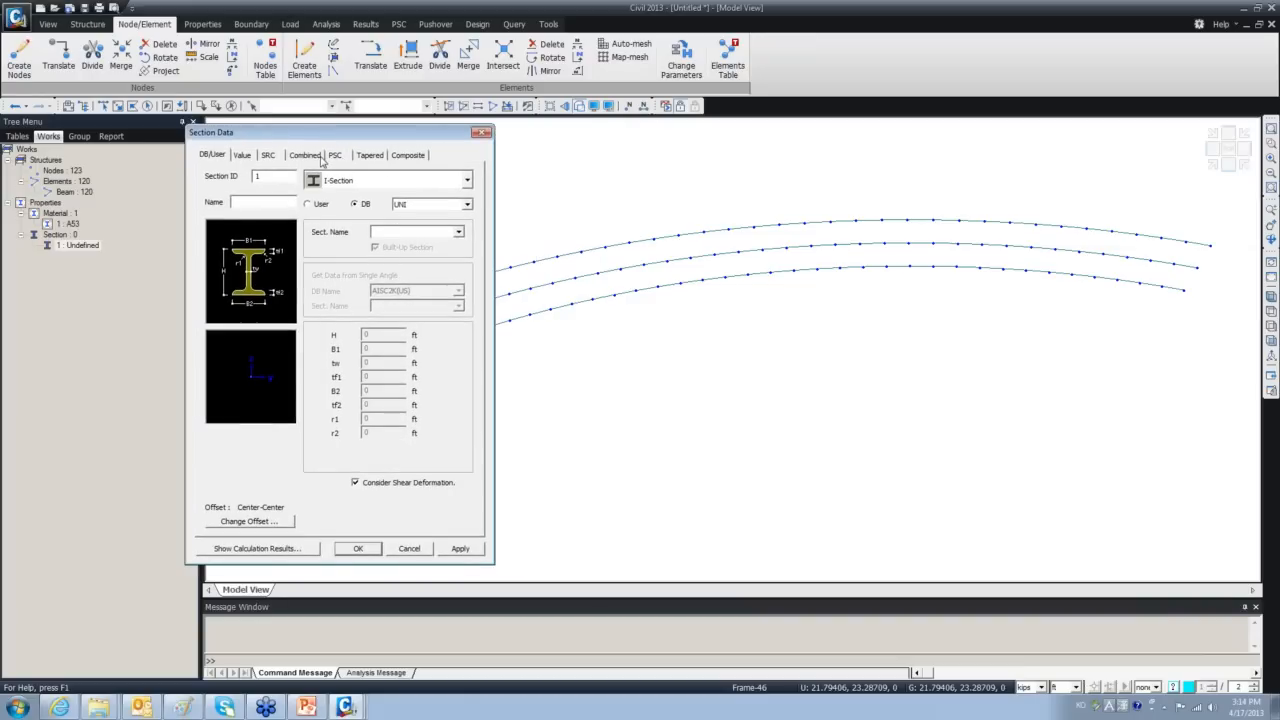
pyautogui.click(320, 157)
pyautogui.click(344, 157)
pyautogui.click(378, 158)
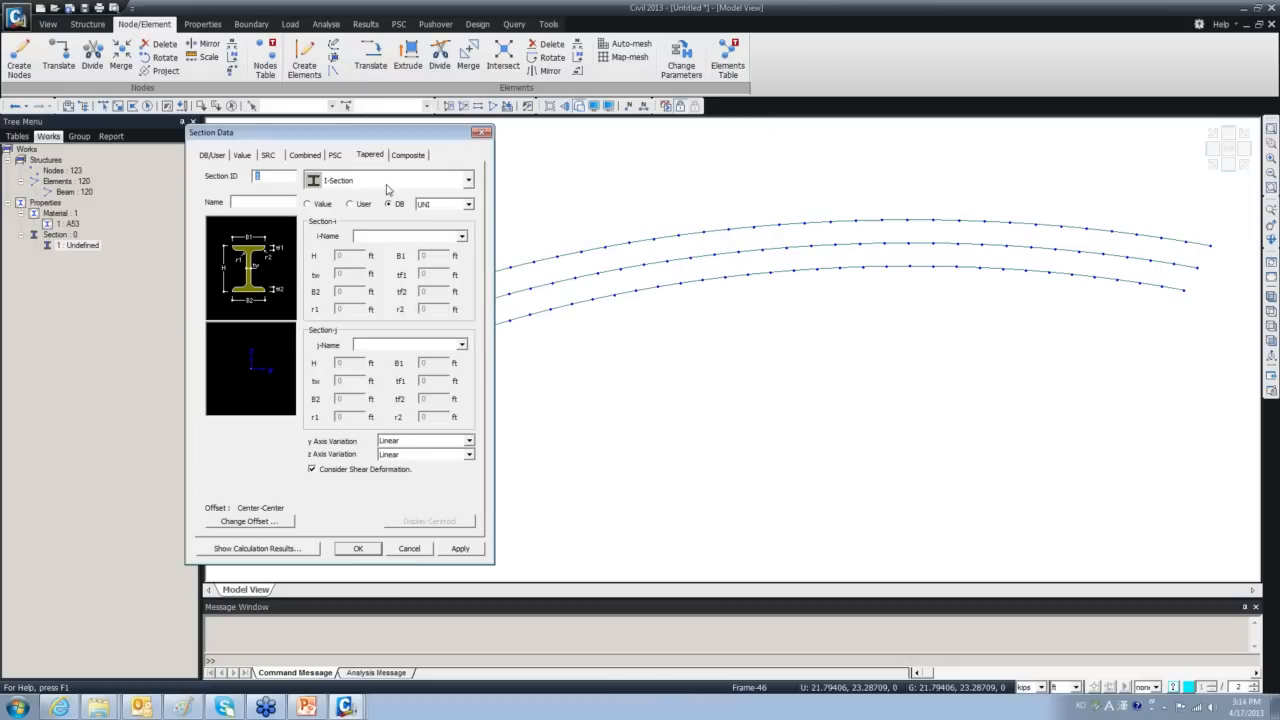
pyautogui.click(345, 706)
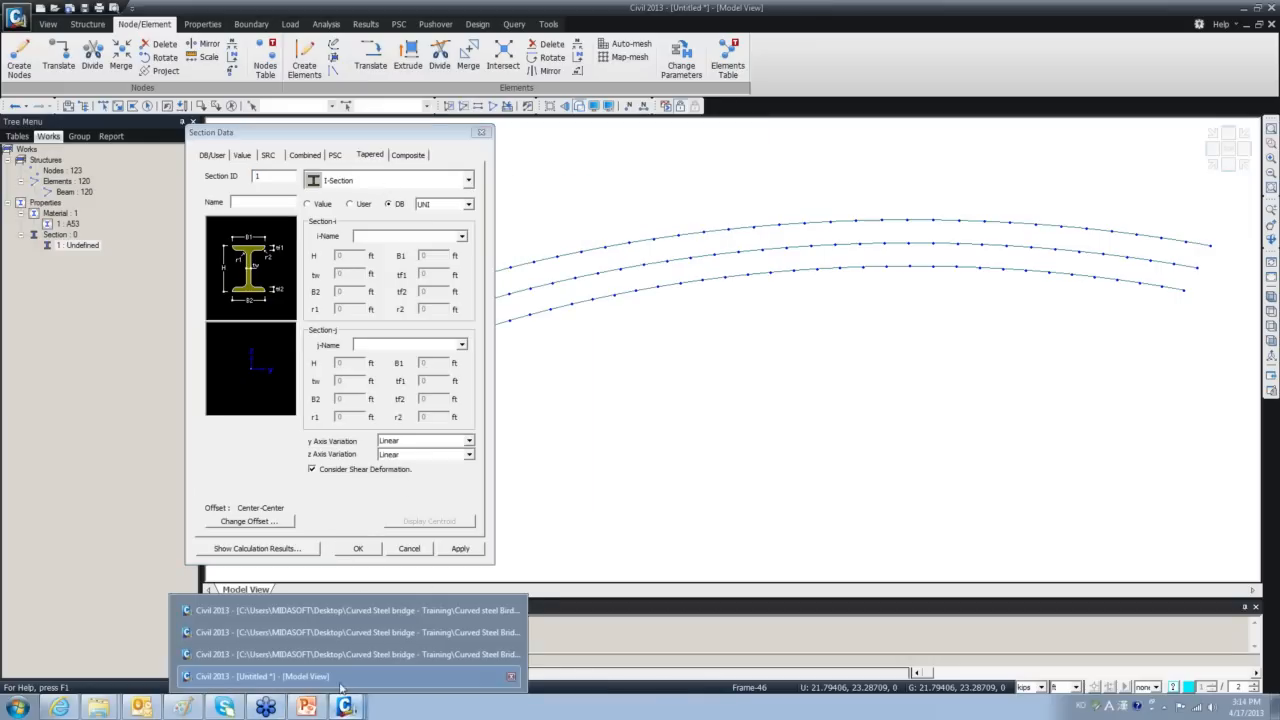
pyautogui.click(340, 610)
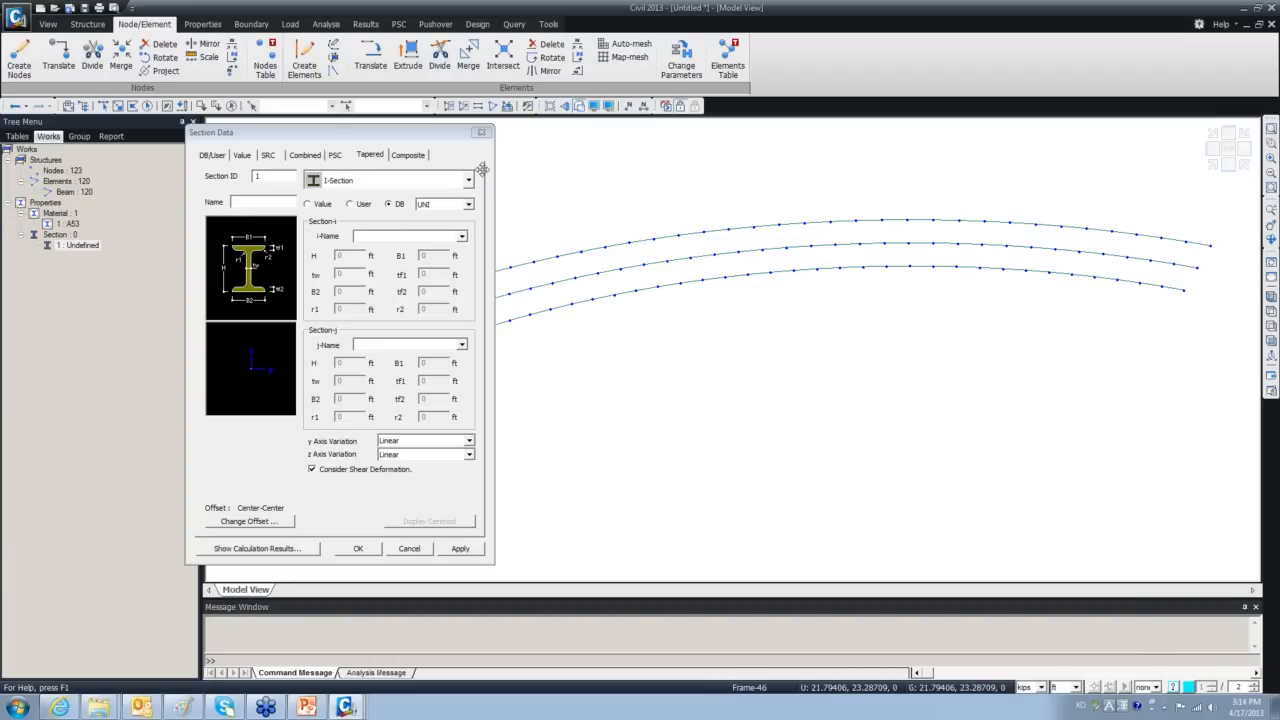
pyautogui.click(487, 134)
pyautogui.rightClick(244, 197)
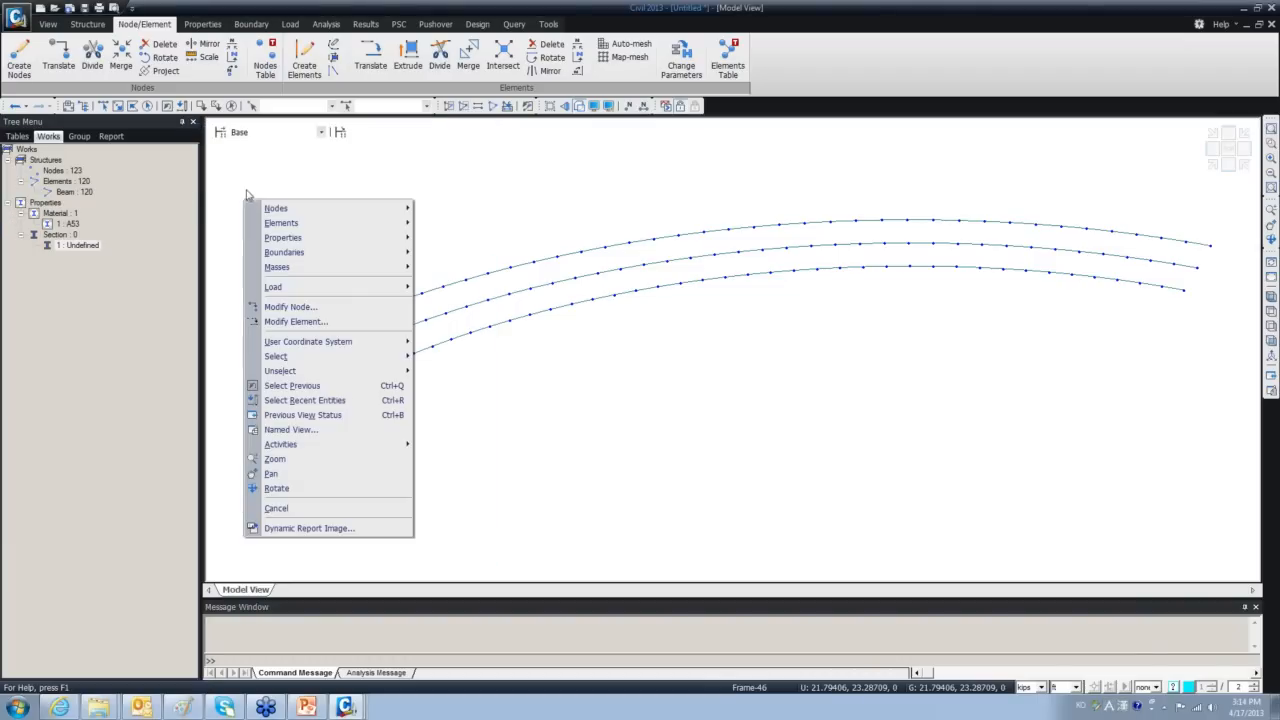
pyautogui.click(245, 166)
# Start a new section in the section properties as a composite section of type Steel-I.
pyautogui.click(202, 24)
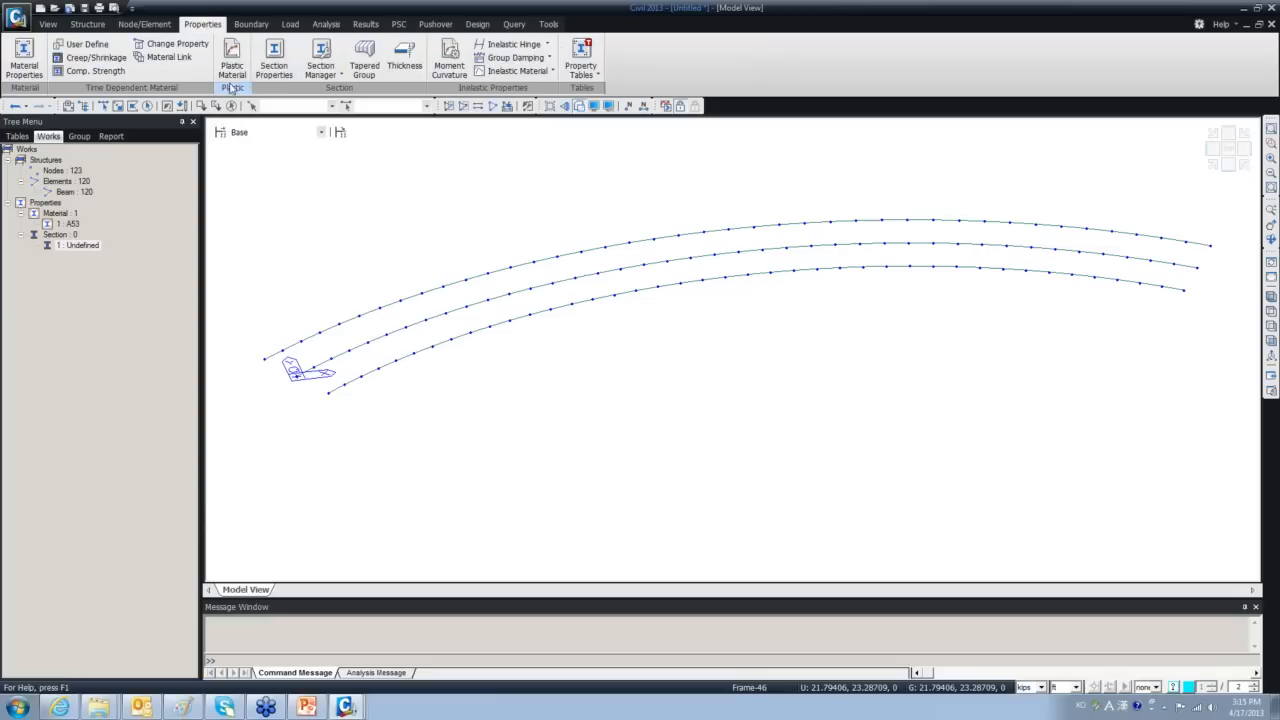
pyautogui.click(275, 55)
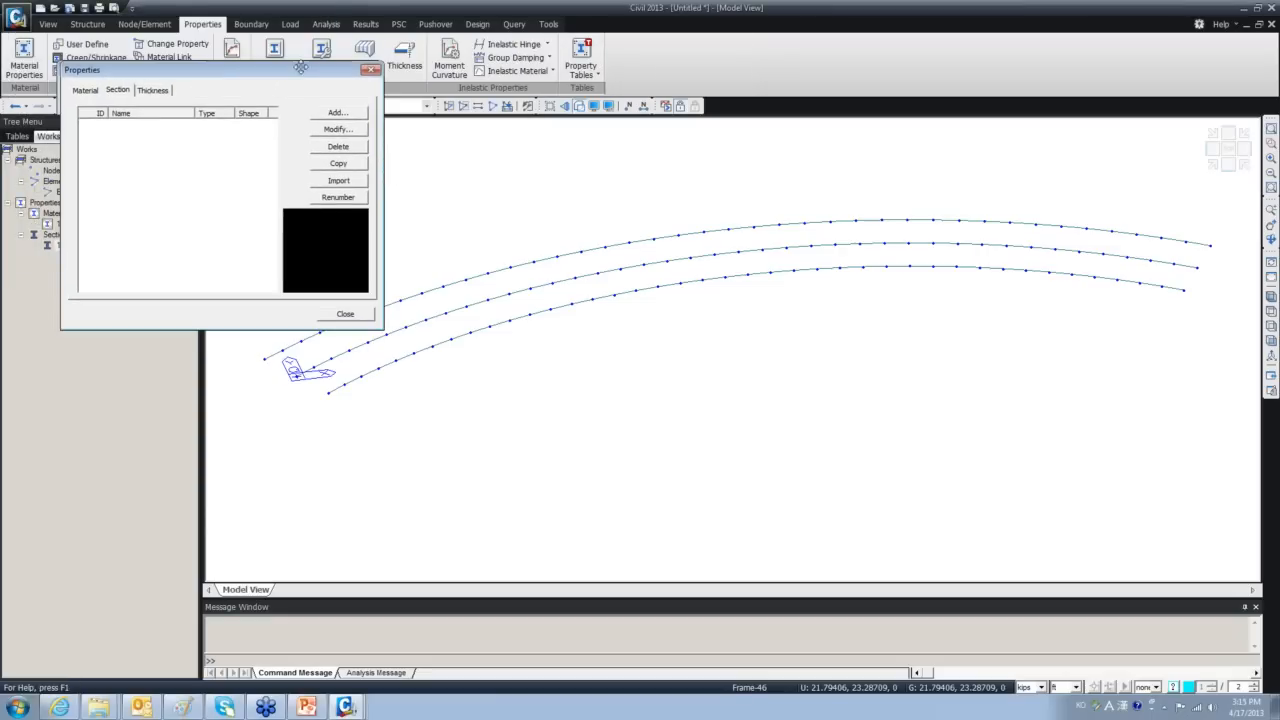
pyautogui.click(339, 181)
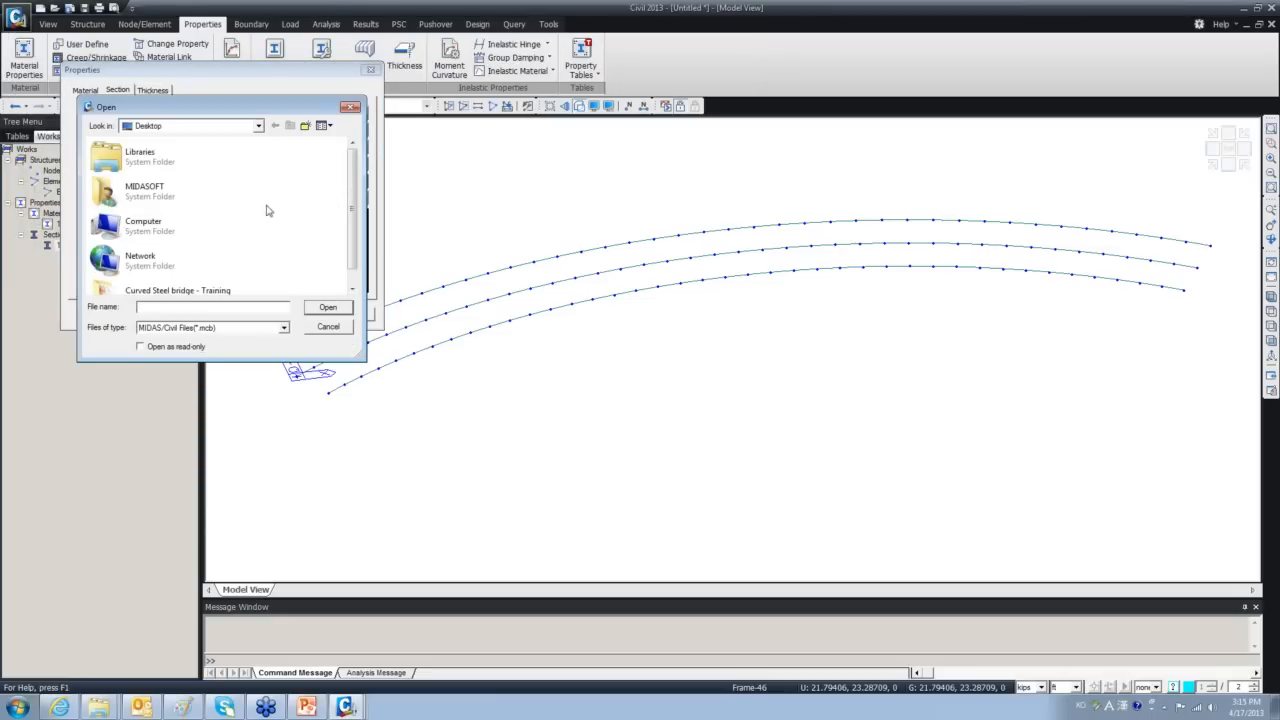
pyautogui.click(355, 107)
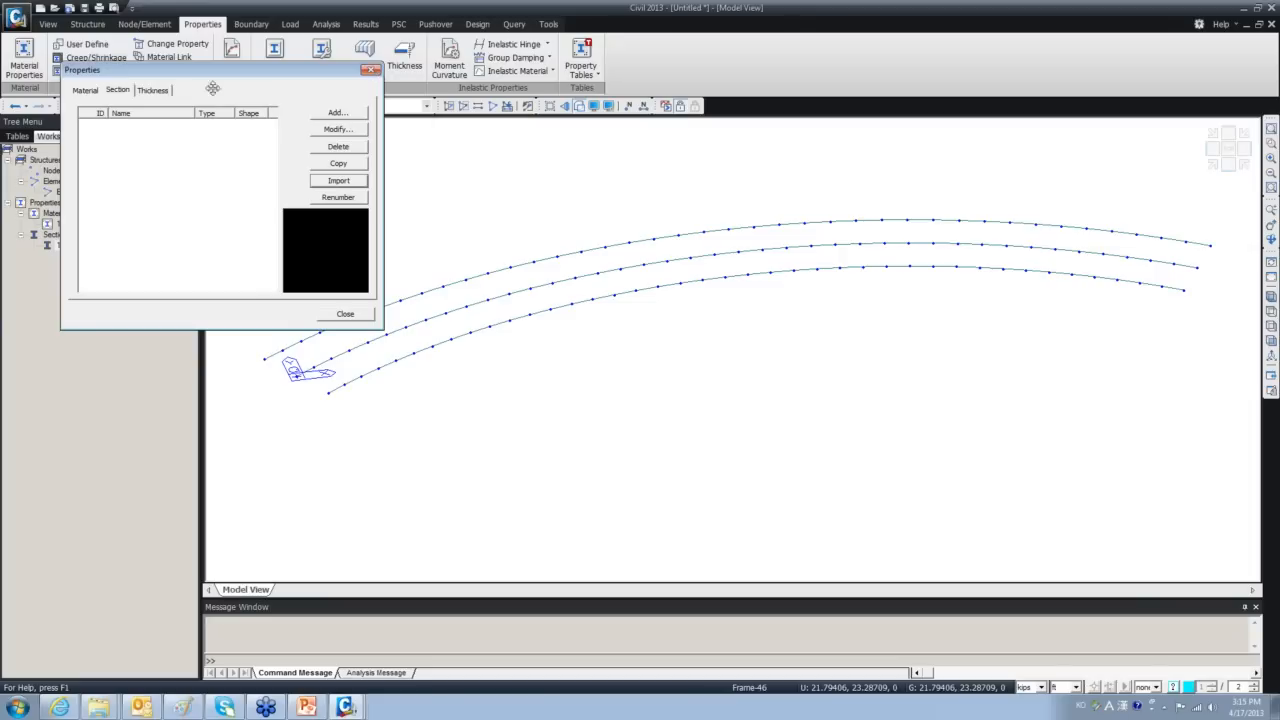
pyautogui.click(337, 113)
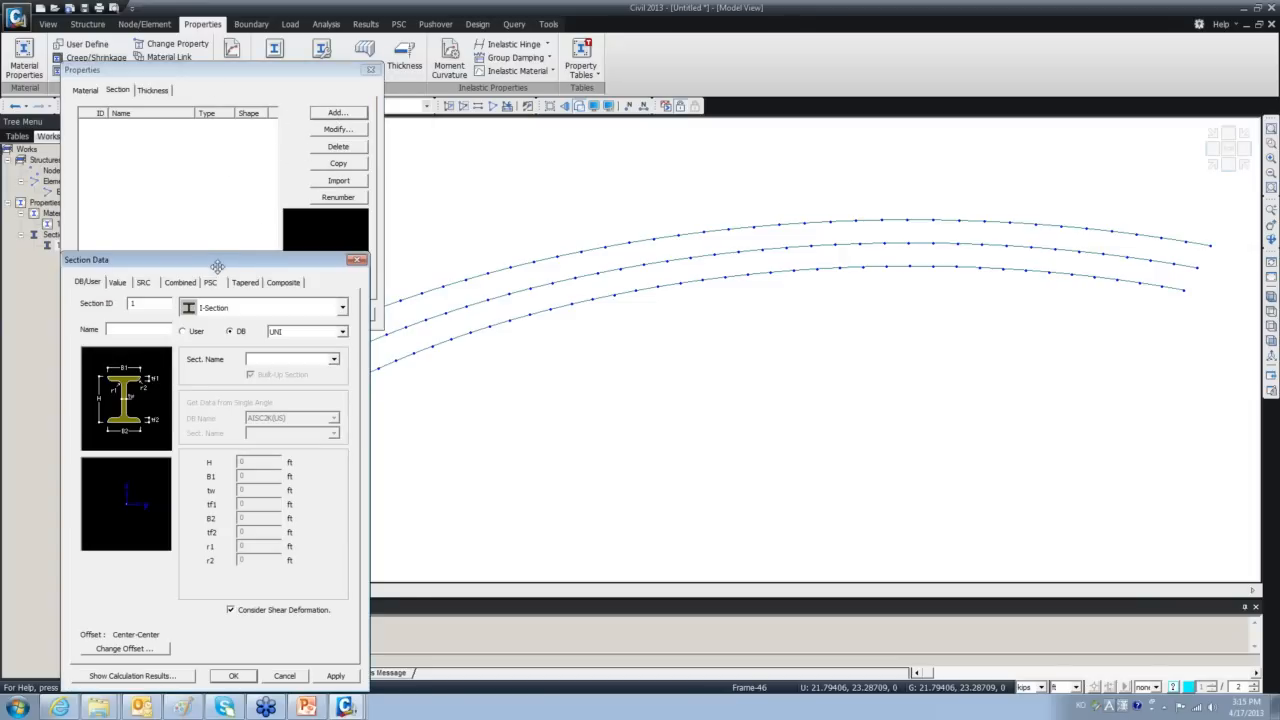
pyautogui.moveTo(220, 272); pyautogui.dragTo(276, 162)
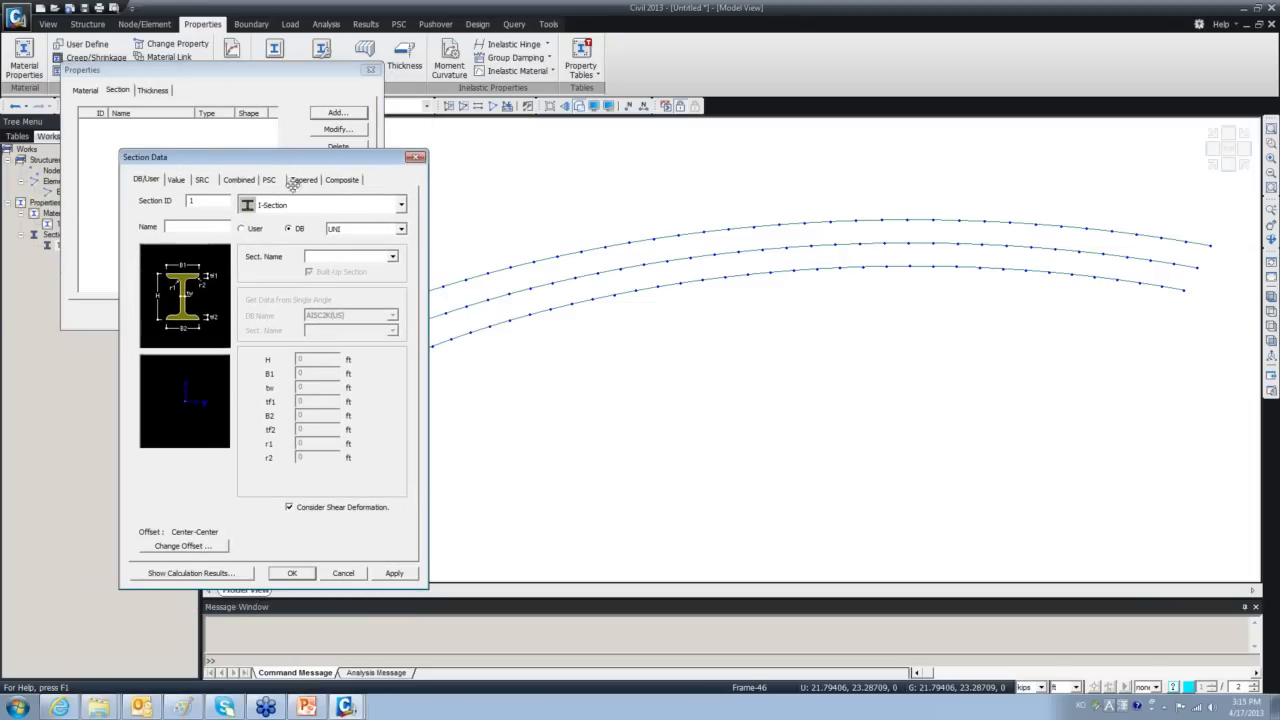
pyautogui.click(345, 180)
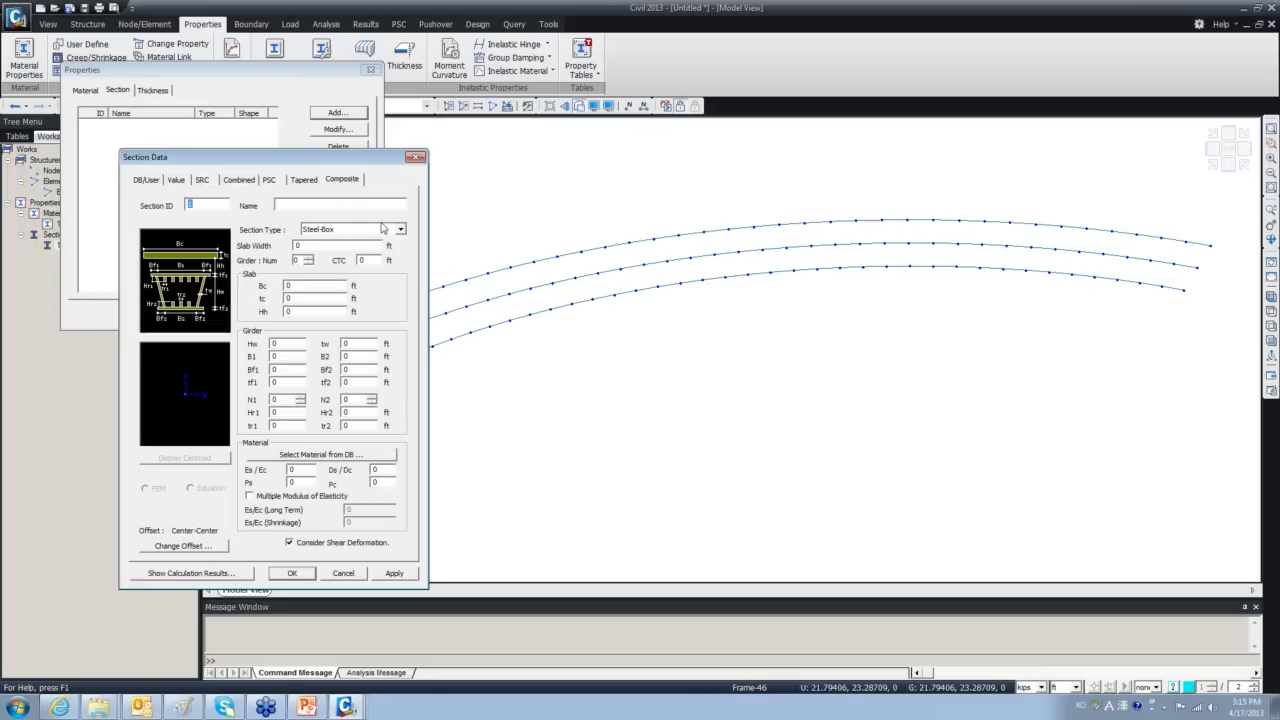
pyautogui.click(399, 230)
pyautogui.click(396, 254)
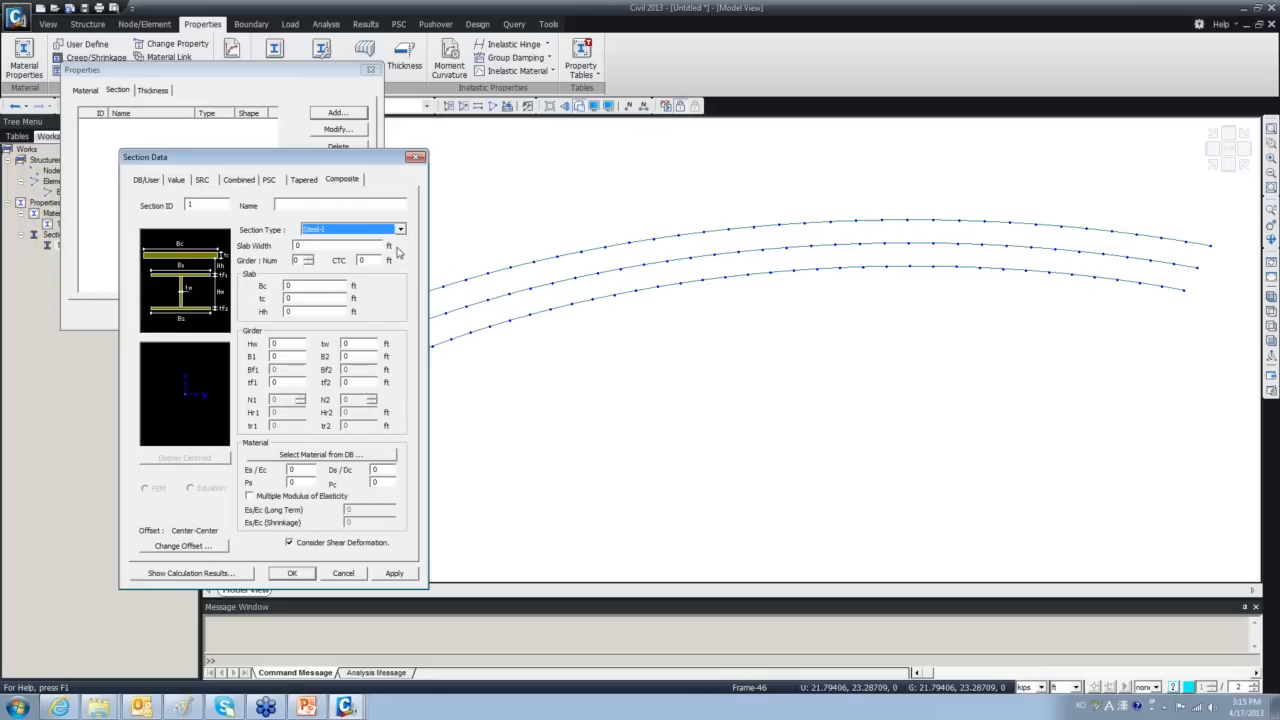
# Set the girder dimensions to Hw 6, tw 0.15, B1 1.5, tf1 0.2, B2 1.5 and tf2 0.2 ft.
pyautogui.click(281, 345)
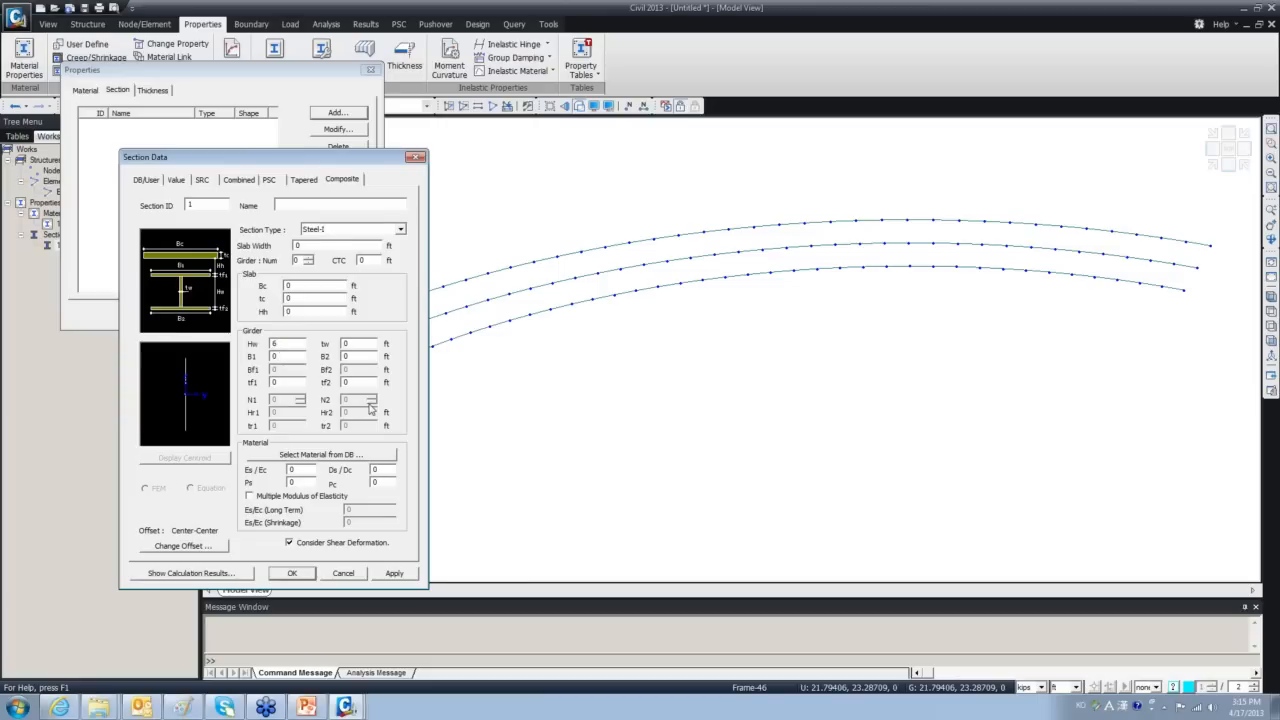
pyautogui.press('Tab')
pyautogui.write('1.5')
pyautogui.press('Tab')
pyautogui.write('.2')
pyautogui.press('Tab')
pyautogui.write('.151.5.2')
# Set the slab dimensions to Bc 10 ft and tc 0.67 ft.
pyautogui.doubleClick(303, 285)
pyautogui.write('10')
pyautogui.press('Tab')
pyautogui.write('.67')
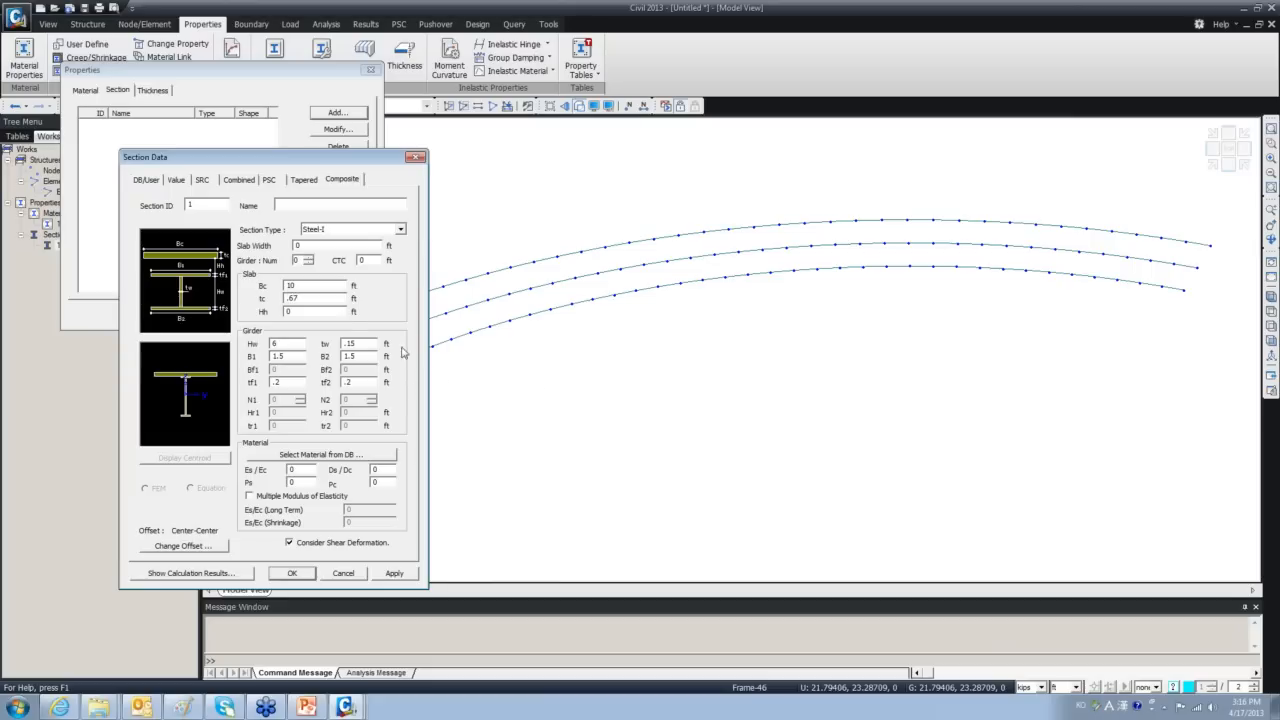
# Set the slab width to 10 ft with 1 girder, and name the section Composite Girder.
pyautogui.doubleClick(318, 248)
pyautogui.write('10')
pyautogui.write('G')
pyautogui.write('Co')
pyautogui.write('mposite')
pyautogui.click(329, 456)
pyautogui.moveTo(447, 453); pyautogui.dragTo(481, 343)
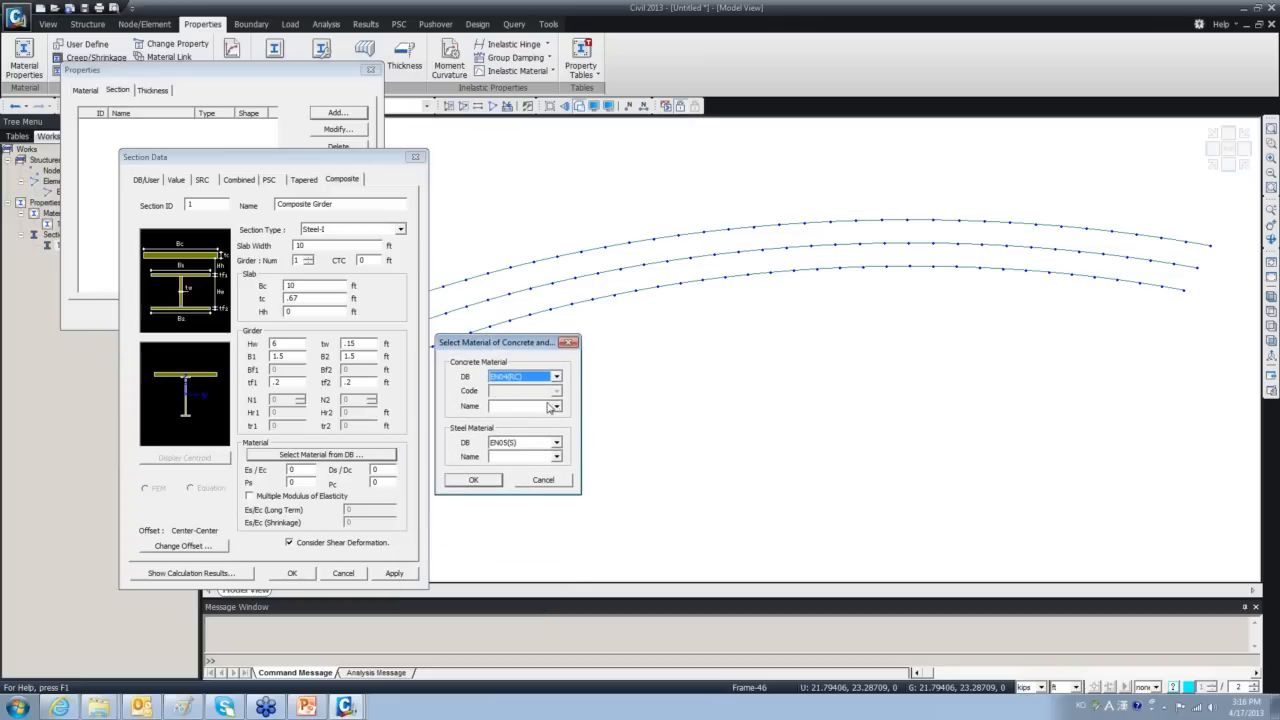
pyautogui.click(552, 377)
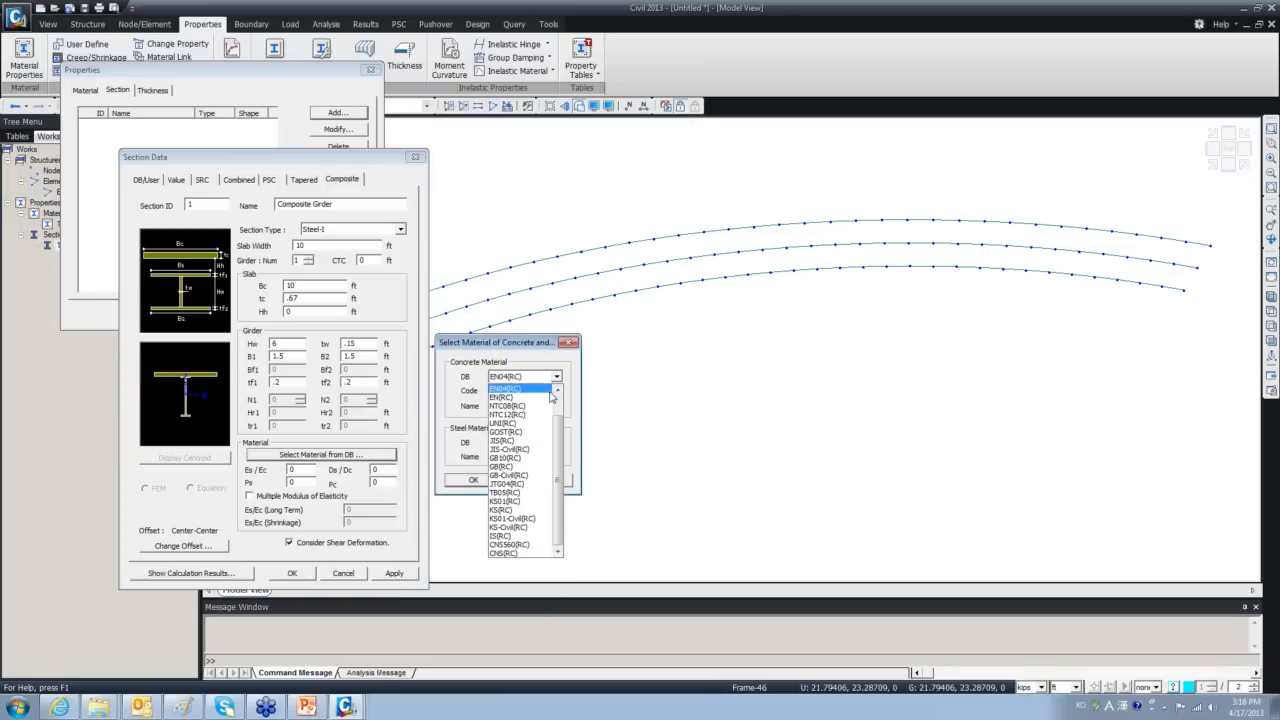
pyautogui.click(556, 391)
pyautogui.click(556, 391)
pyautogui.click(556, 391)
pyautogui.click(529, 388)
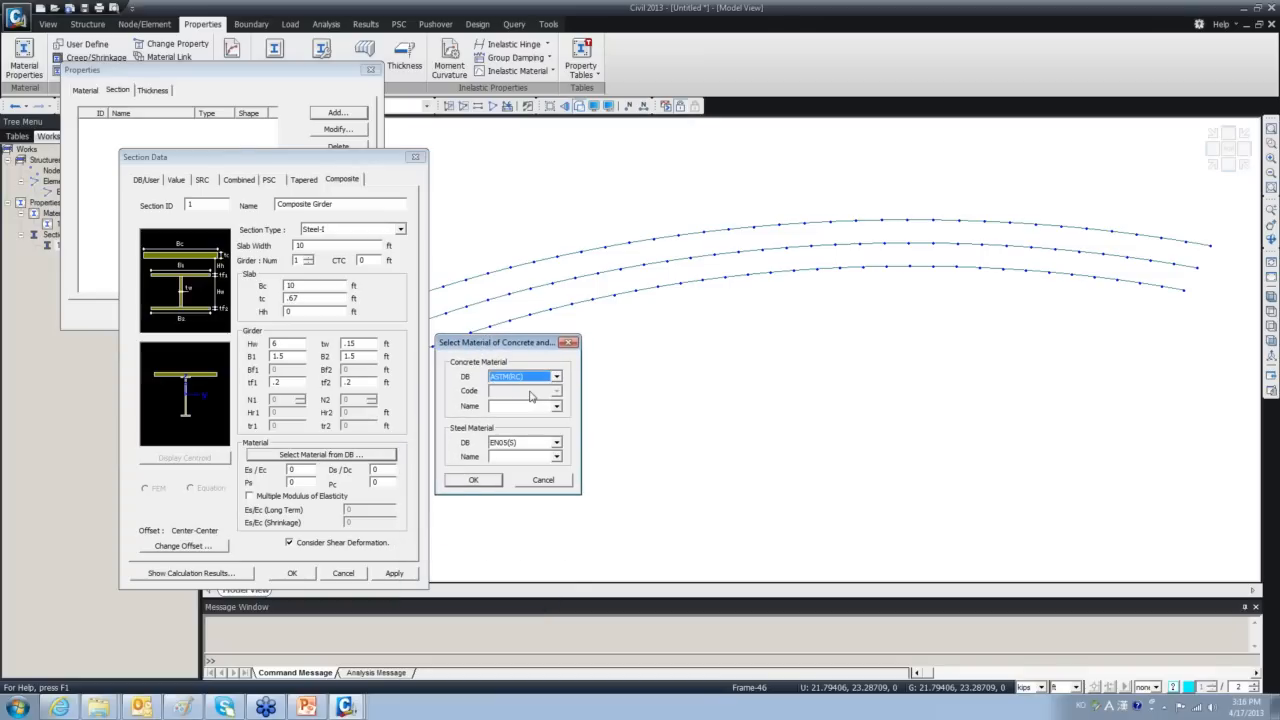
pyautogui.click(556, 378)
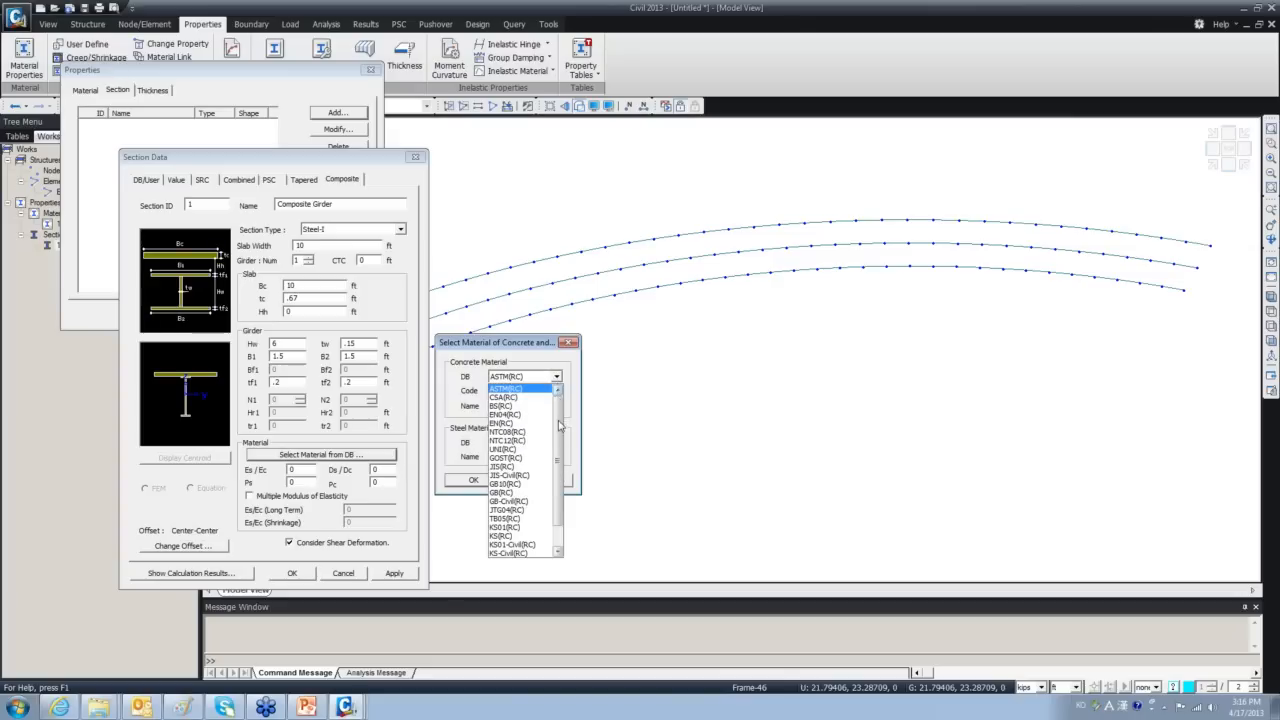
pyautogui.moveTo(558, 435); pyautogui.dragTo(556, 397)
pyautogui.click(547, 389)
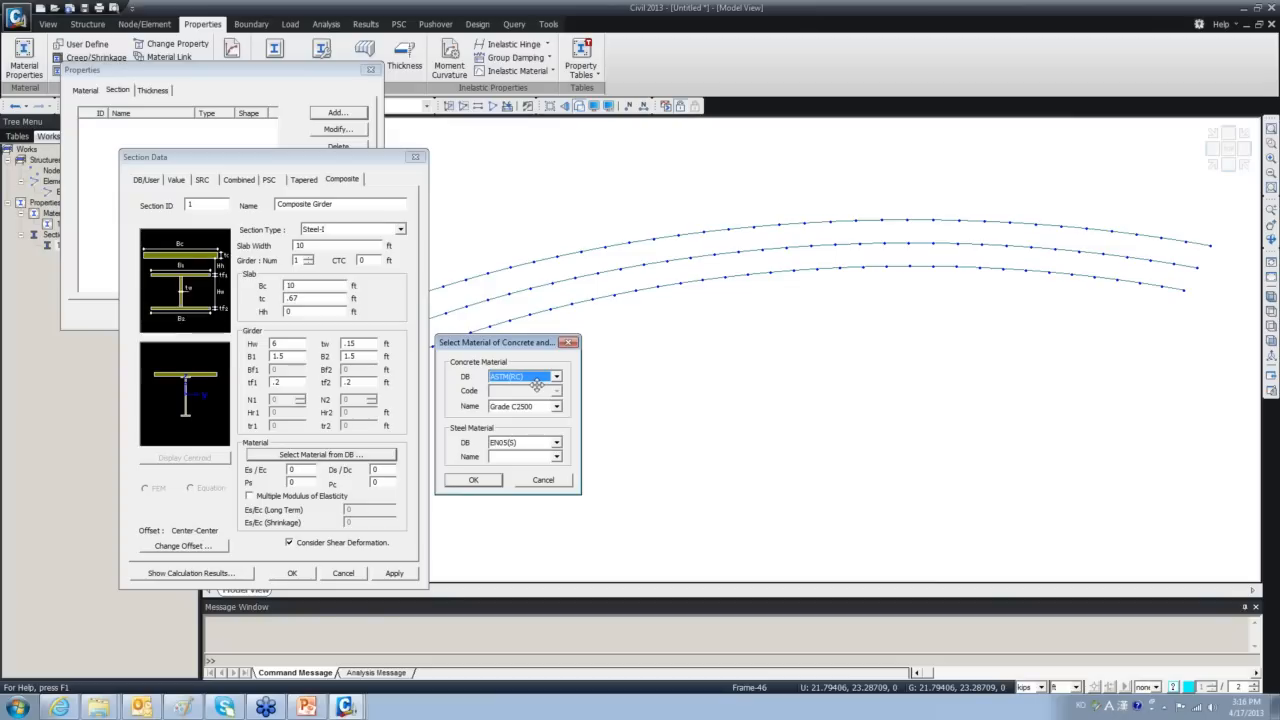
pyautogui.click(557, 407)
pyautogui.click(557, 407)
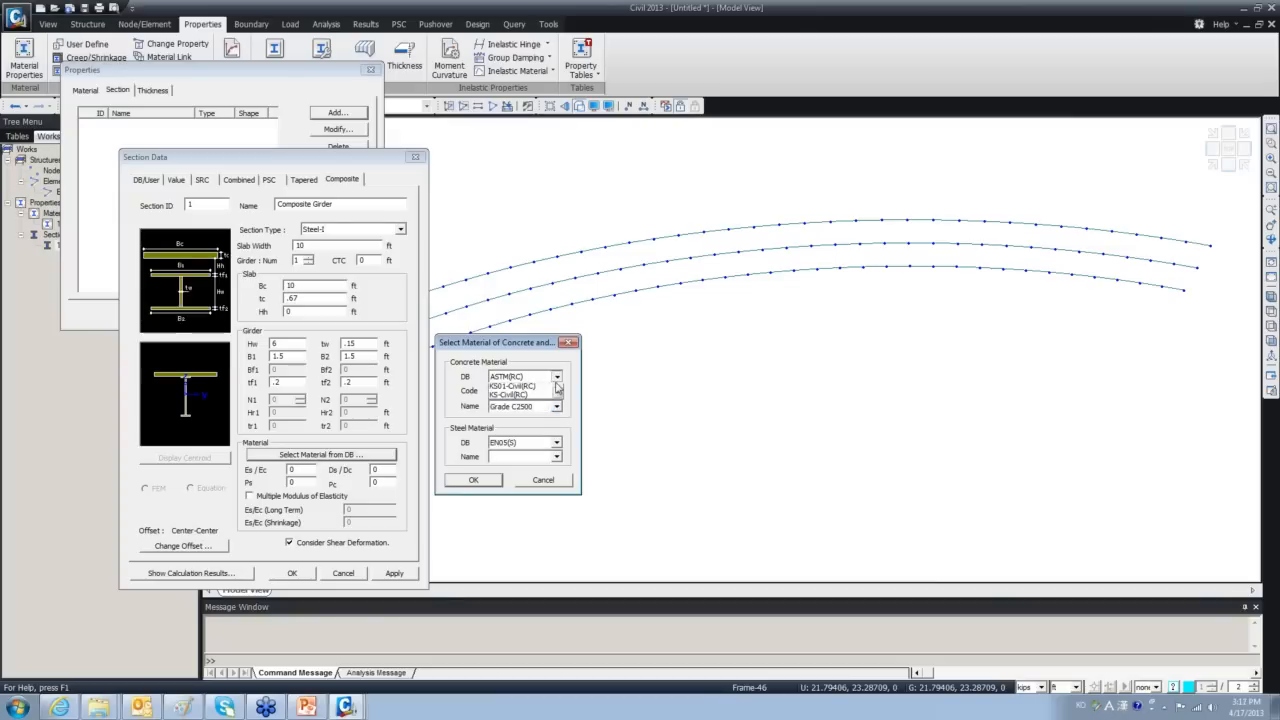
pyautogui.click(556, 377)
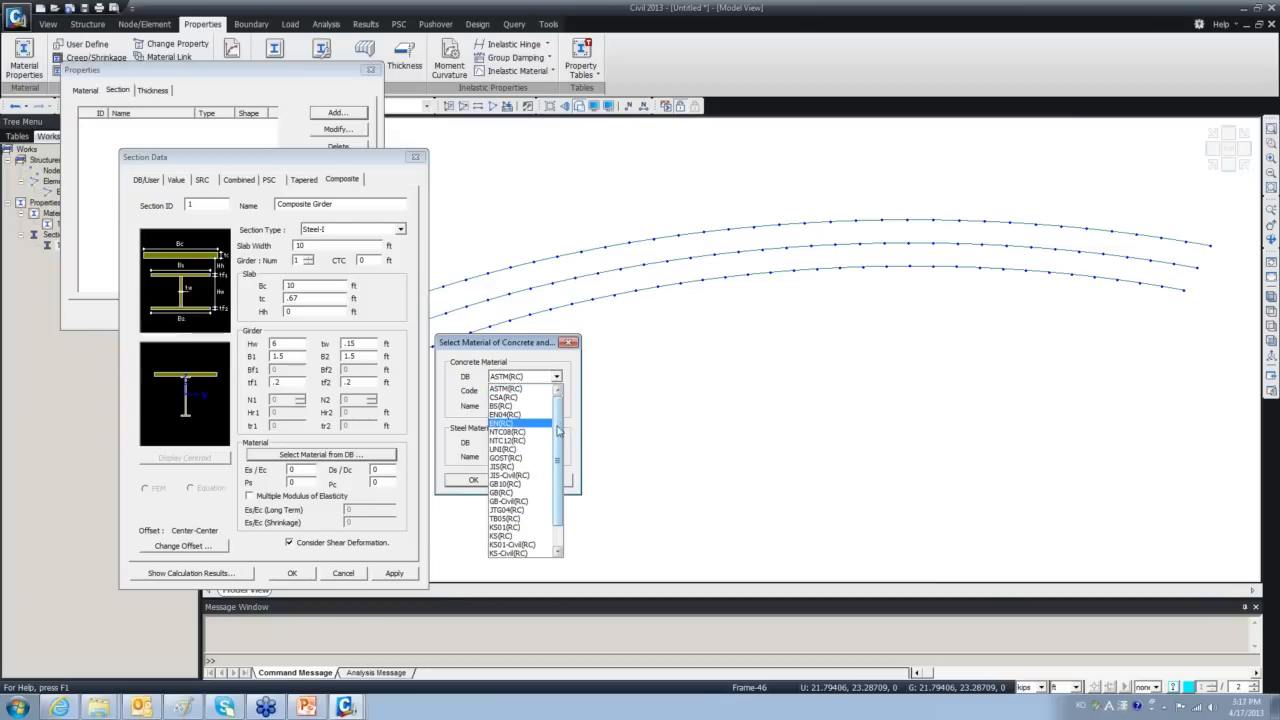
pyautogui.moveTo(557, 453)
pyautogui.mouseDown()
pyautogui.moveTo(559, 479)
pyautogui.moveTo(555, 431)
pyautogui.mouseUp()
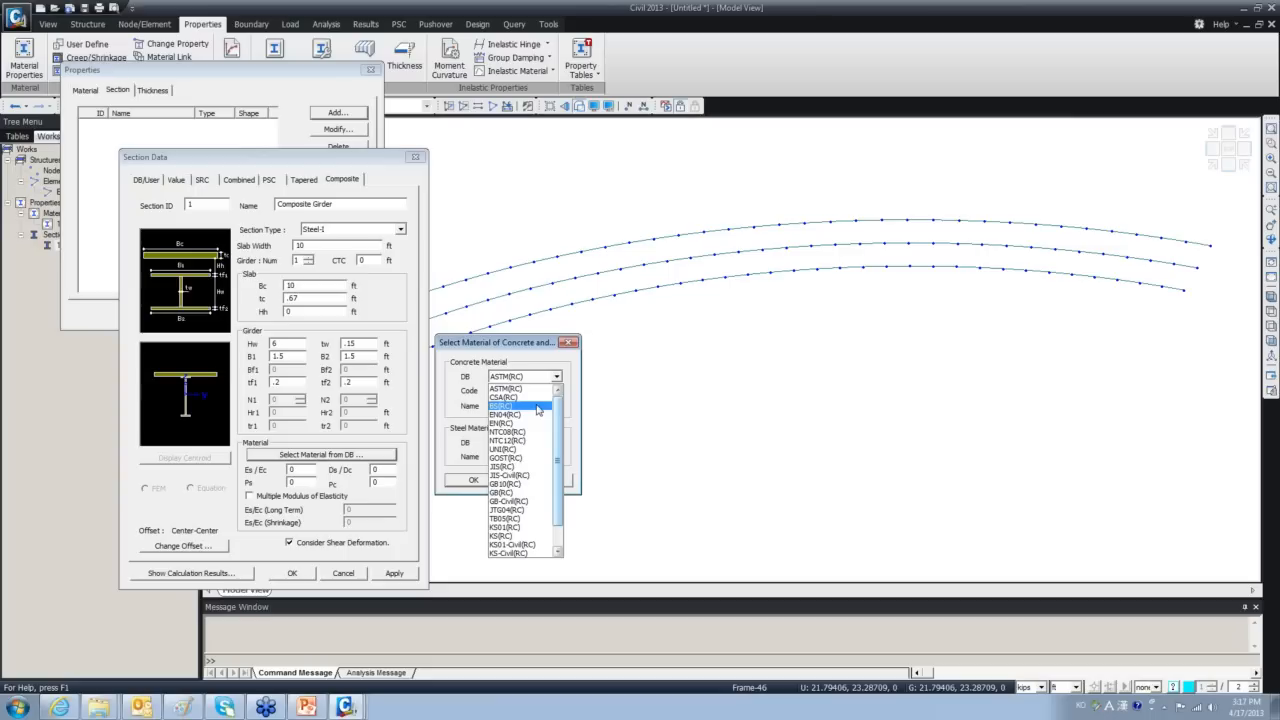
pyautogui.scroll(-1, 560, 460)
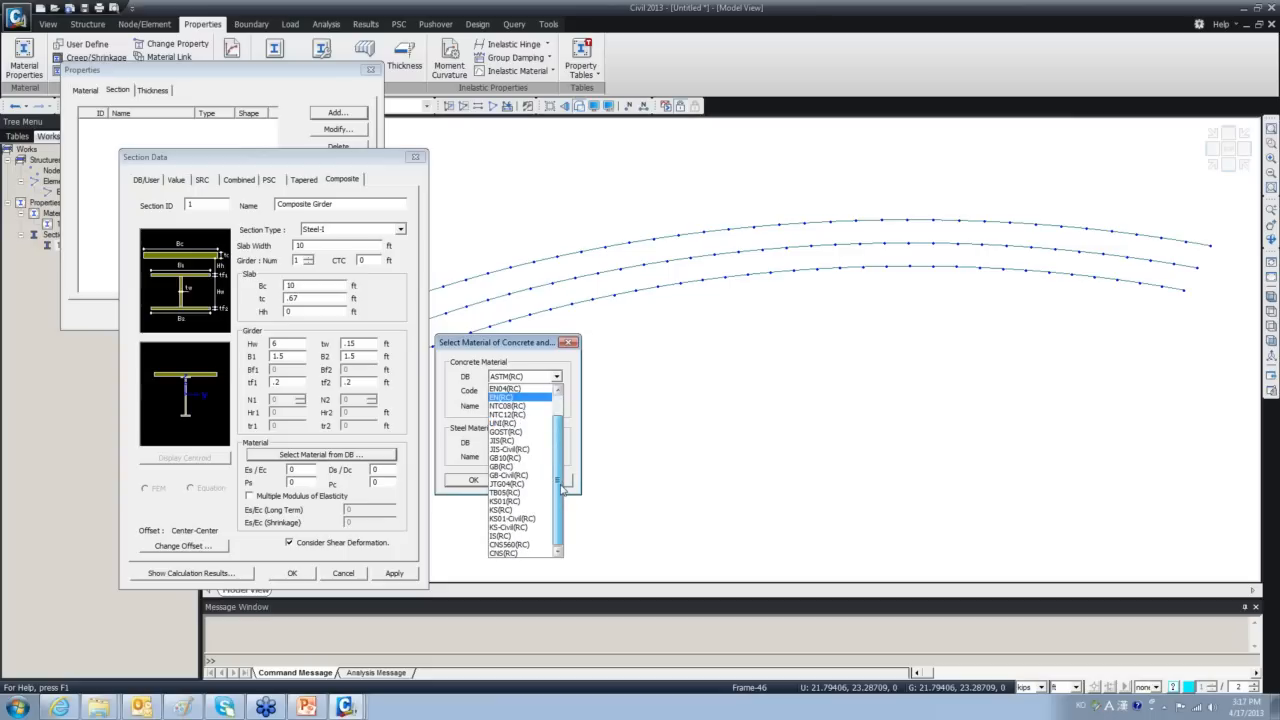
pyautogui.scroll(3, 560, 470)
pyautogui.click(569, 343)
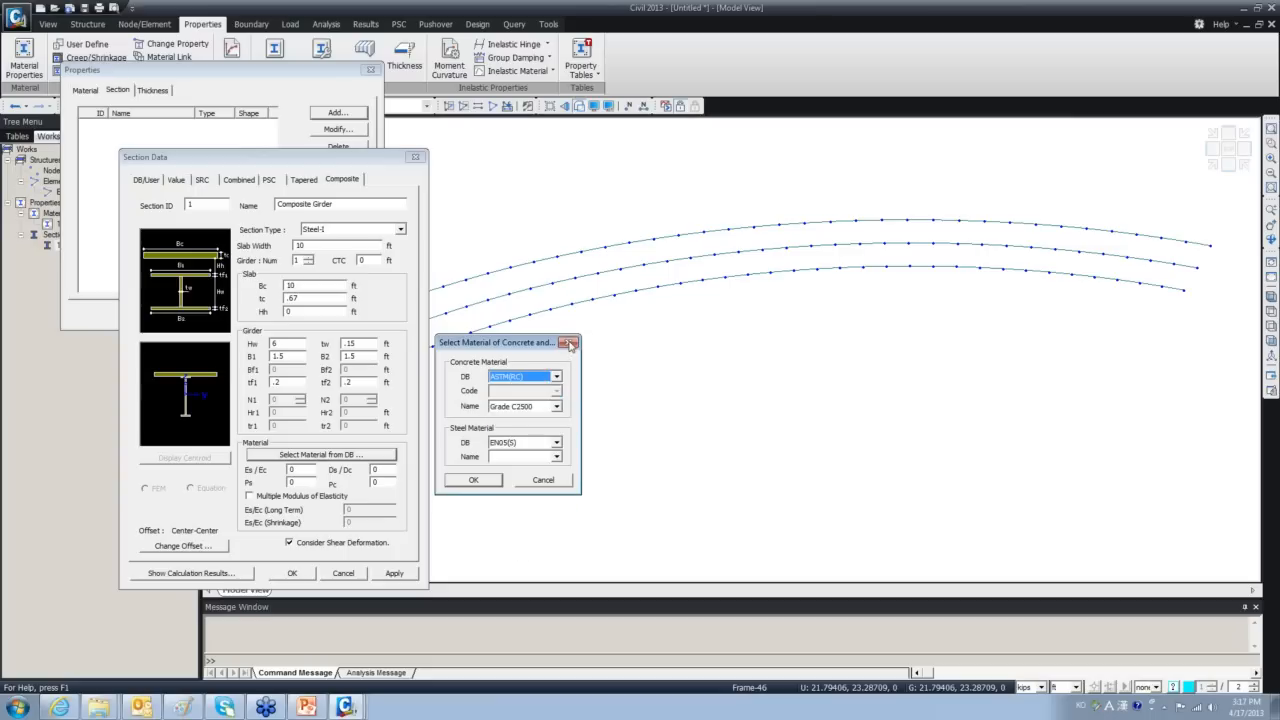
pyautogui.click(569, 343)
pyautogui.click(321, 454)
pyautogui.click(519, 521)
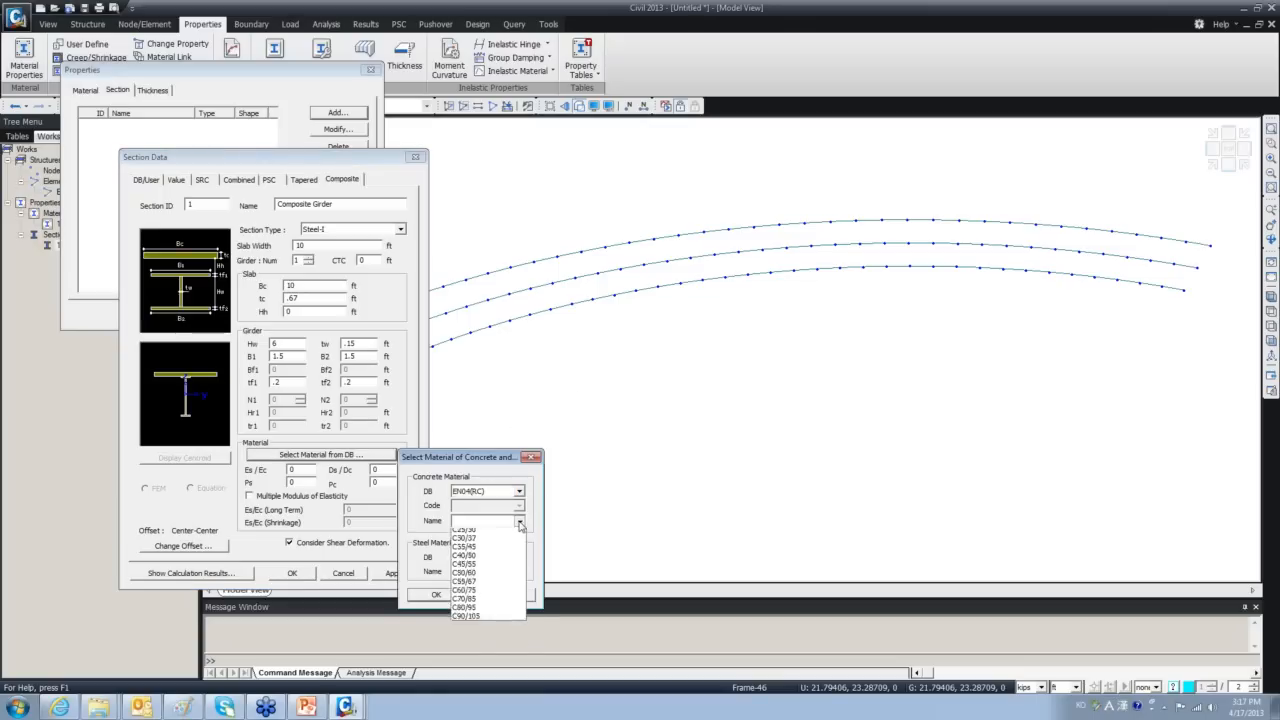
pyautogui.click(481, 453)
pyautogui.click(527, 459)
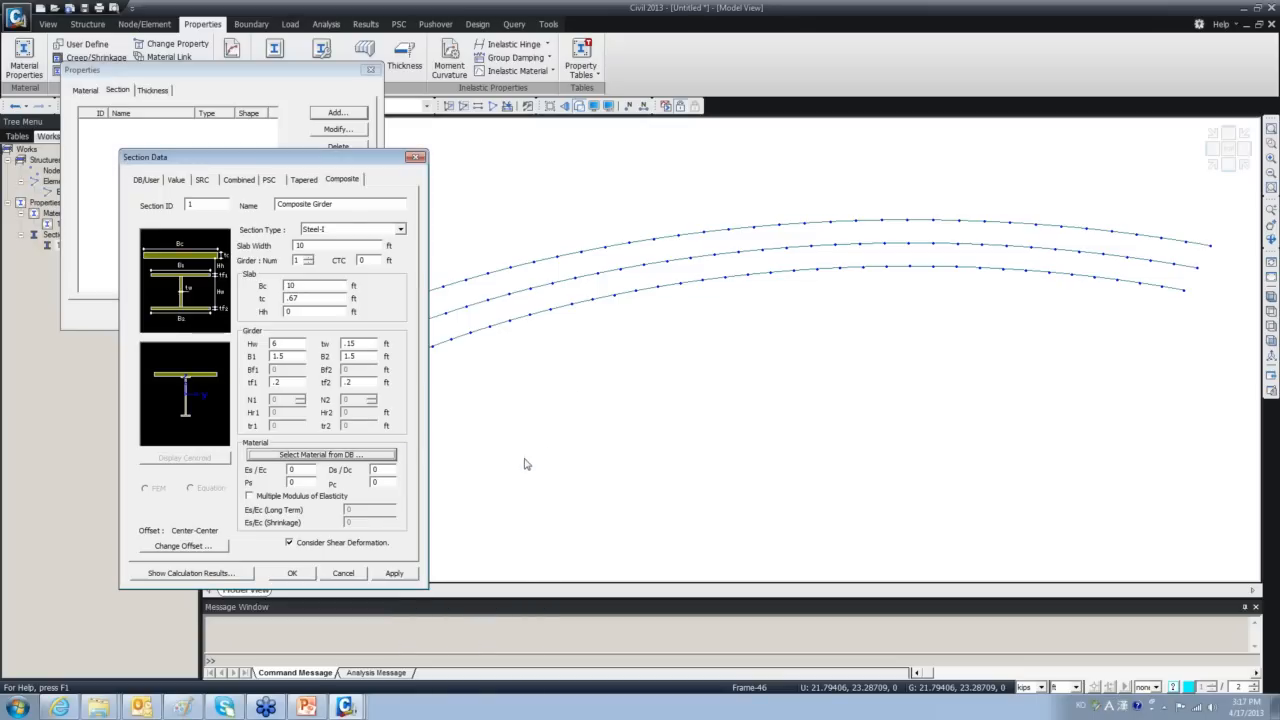
# Choose Grade C4000 from the ASTM(RC) database as the composite section's concrete material.
pyautogui.click(321, 454)
pyautogui.moveTo(467, 447); pyautogui.dragTo(500, 305)
pyautogui.click(550, 342)
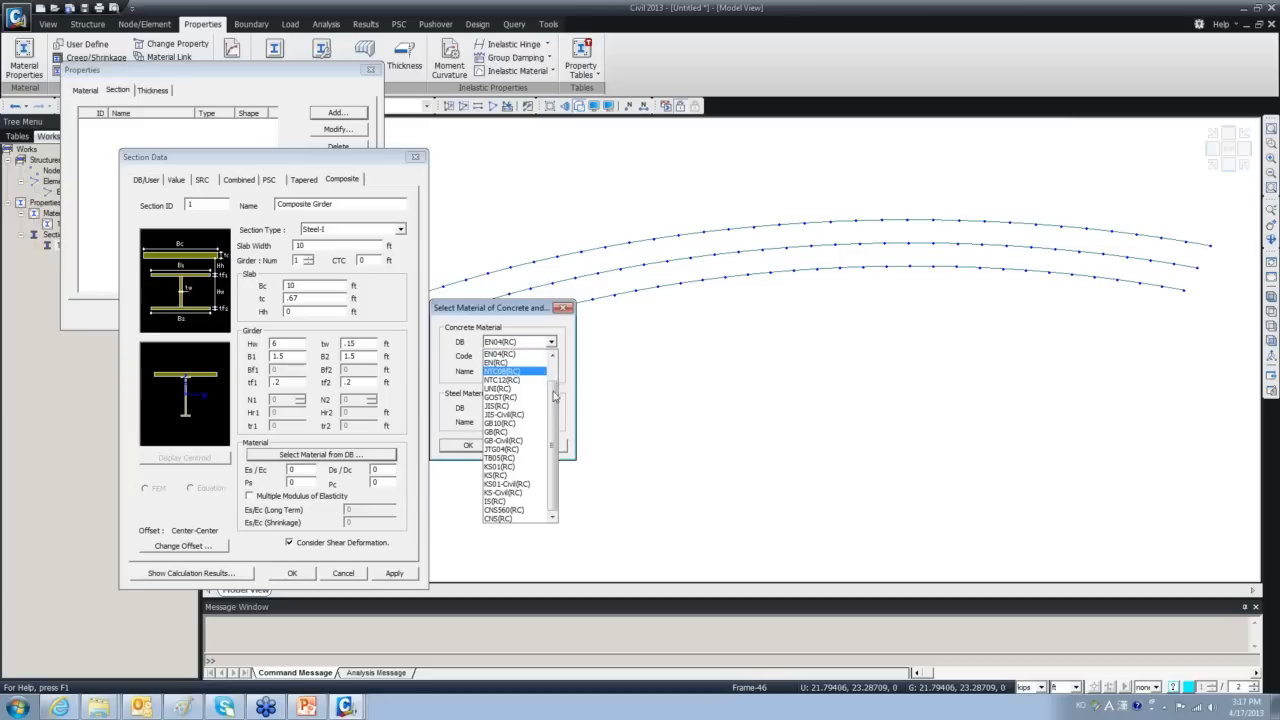
pyautogui.scroll(5, 540, 390)
pyautogui.click(515, 356)
pyautogui.click(550, 372)
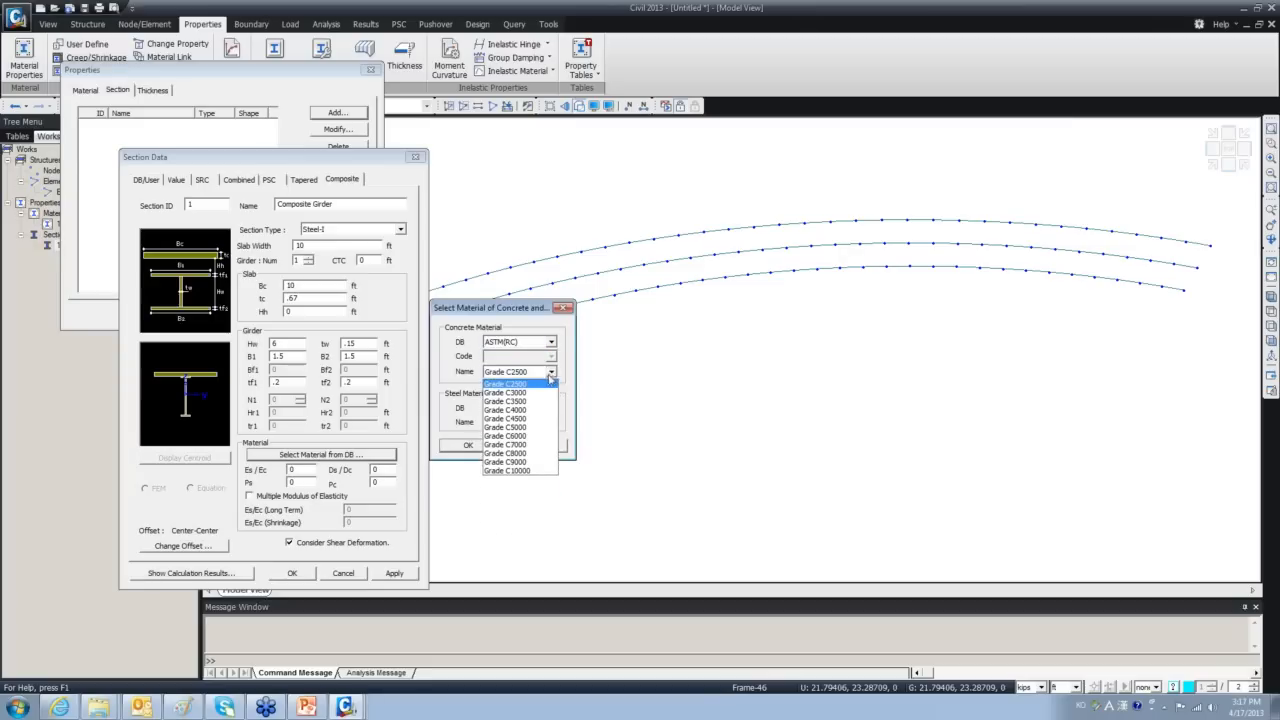
pyautogui.click(530, 409)
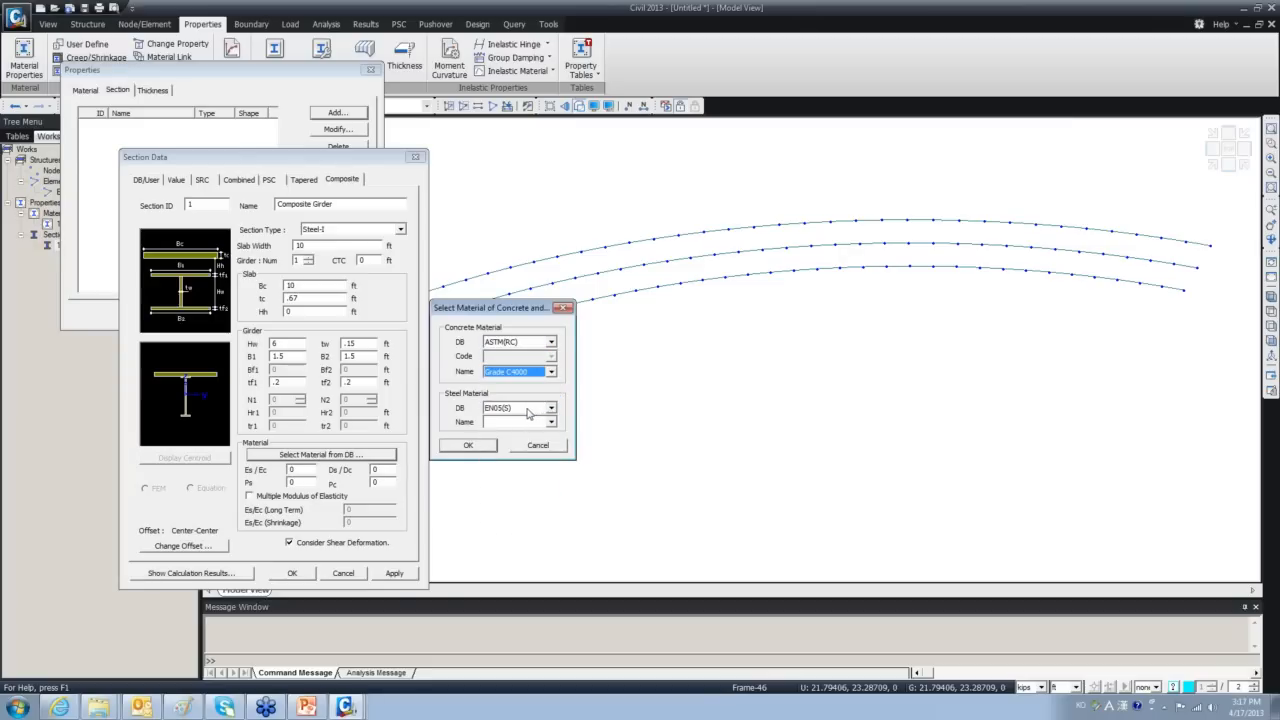
# Choose A53 from the ASTM09(S) database as the steel material, and save the composite girder section.
pyautogui.click(550, 408)
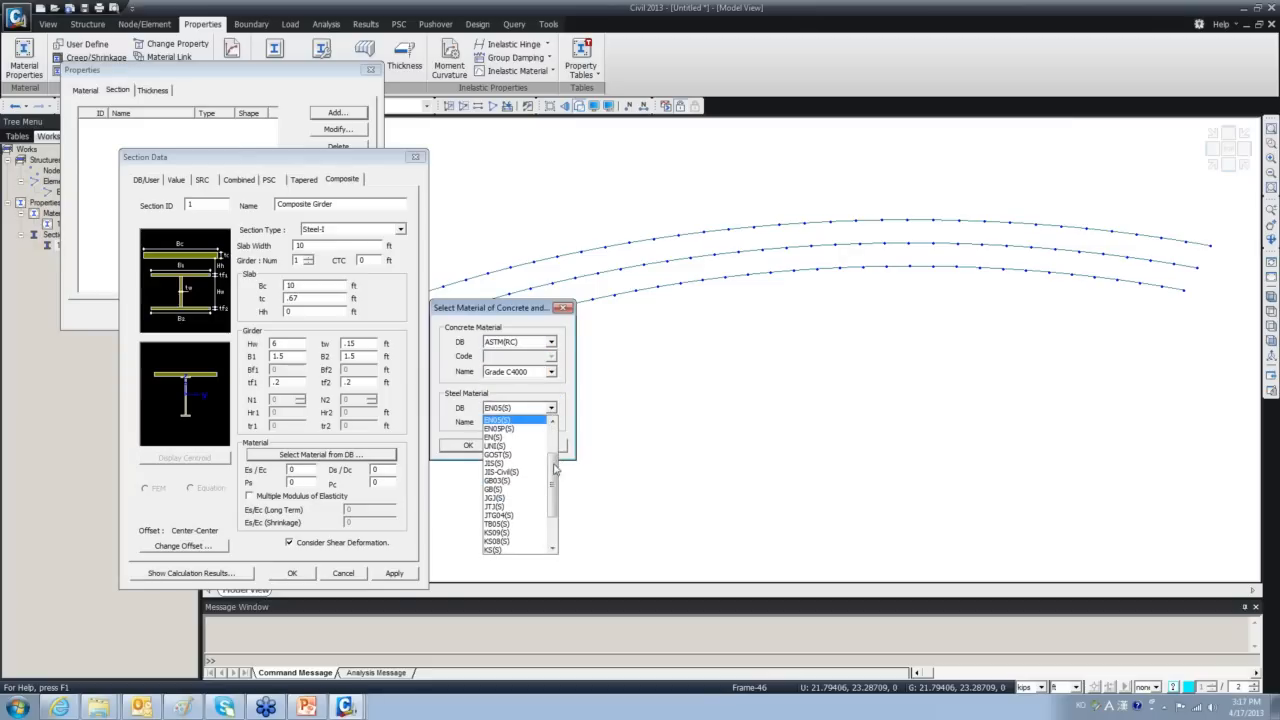
pyautogui.scroll(-3, 555, 468)
pyautogui.click(527, 427)
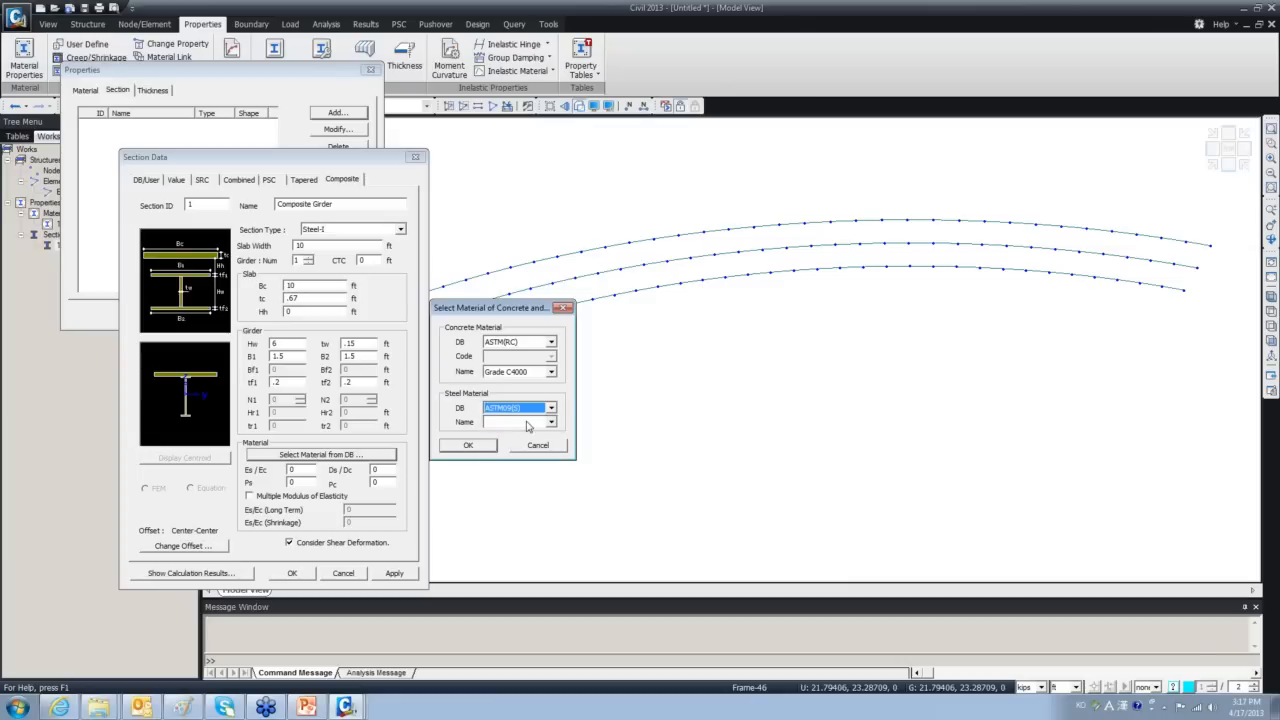
pyautogui.click(527, 421)
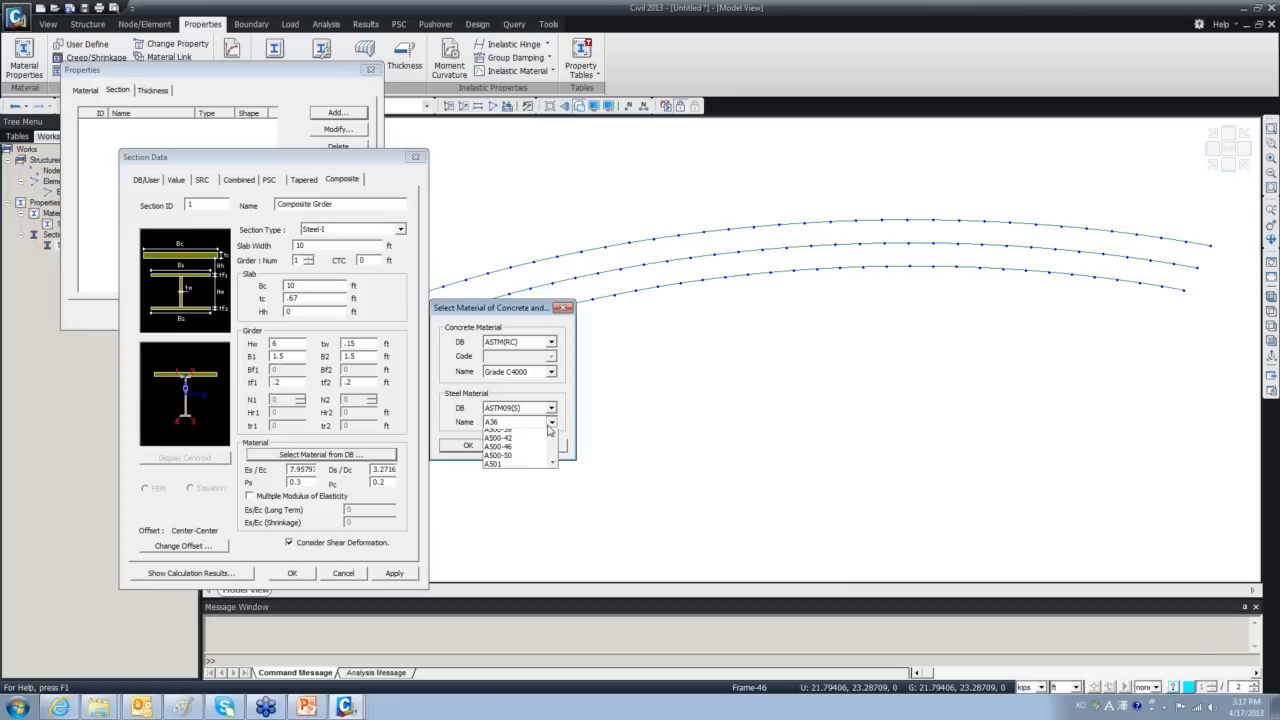
pyautogui.click(512, 443)
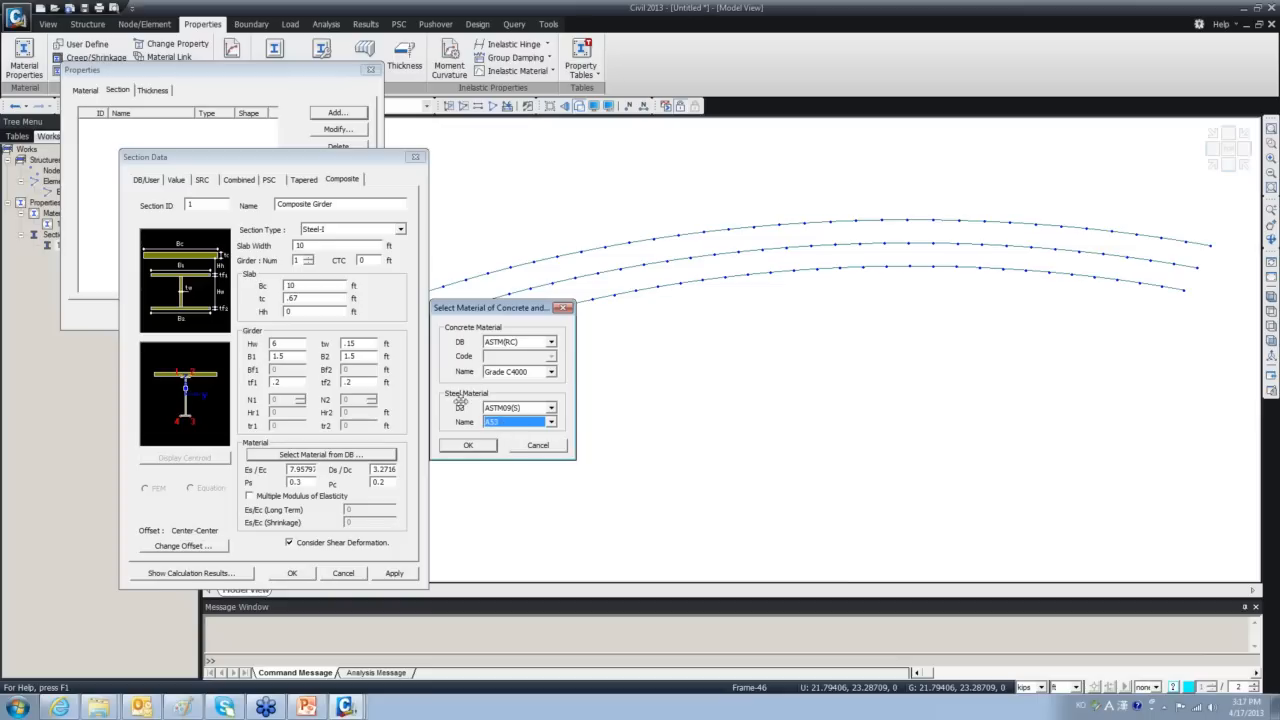
pyautogui.click(468, 446)
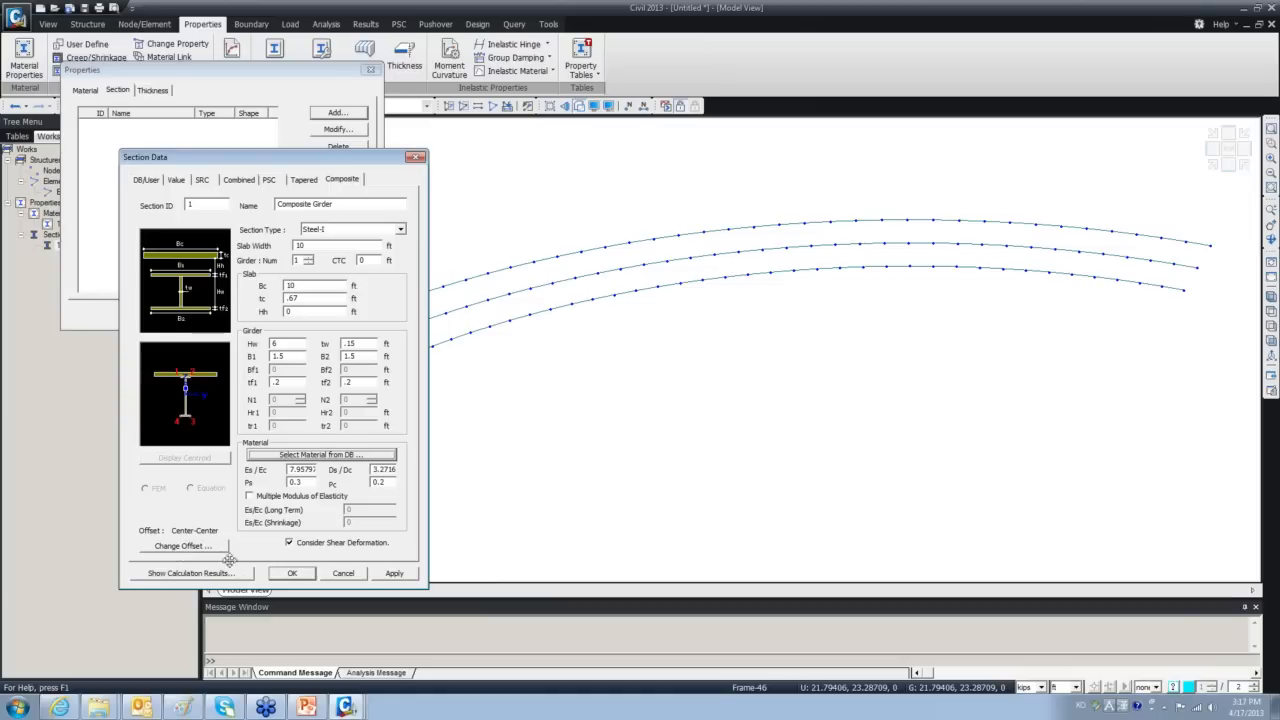
pyautogui.click(292, 573)
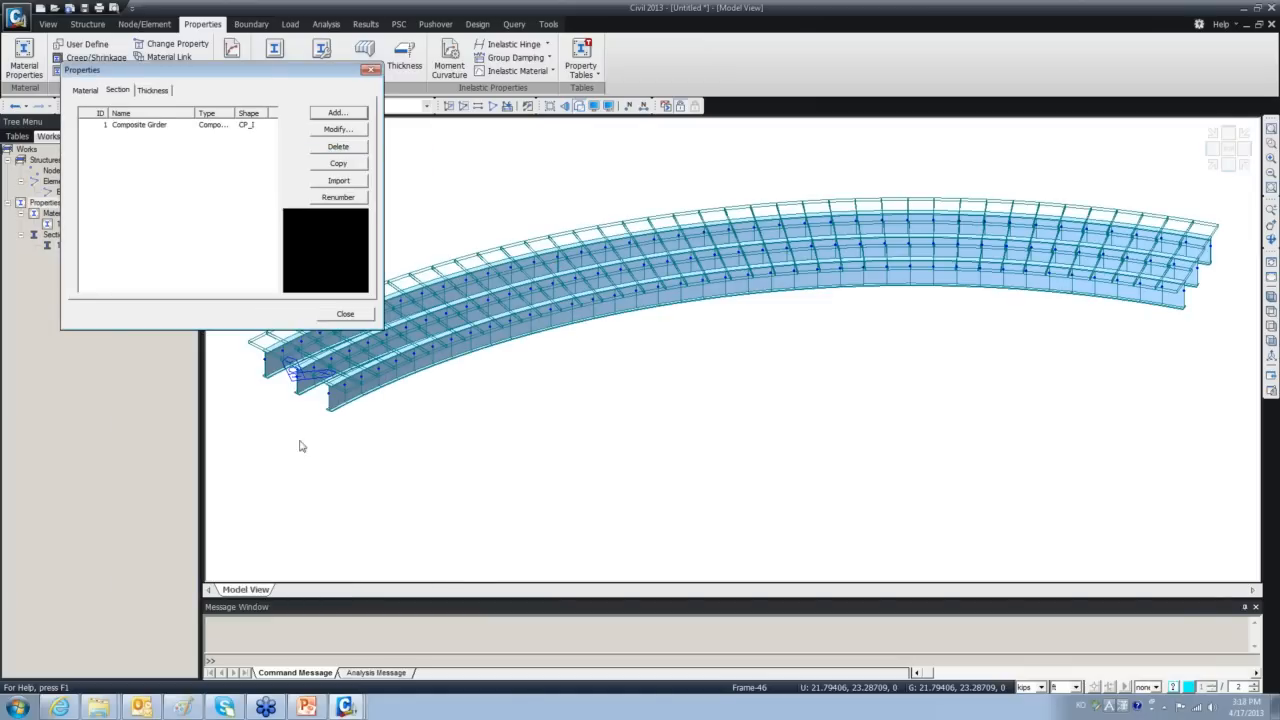
# Close the section properties and examine the composite girders and slab at the curved bridge's start from several angles.
pyautogui.click(370, 69)
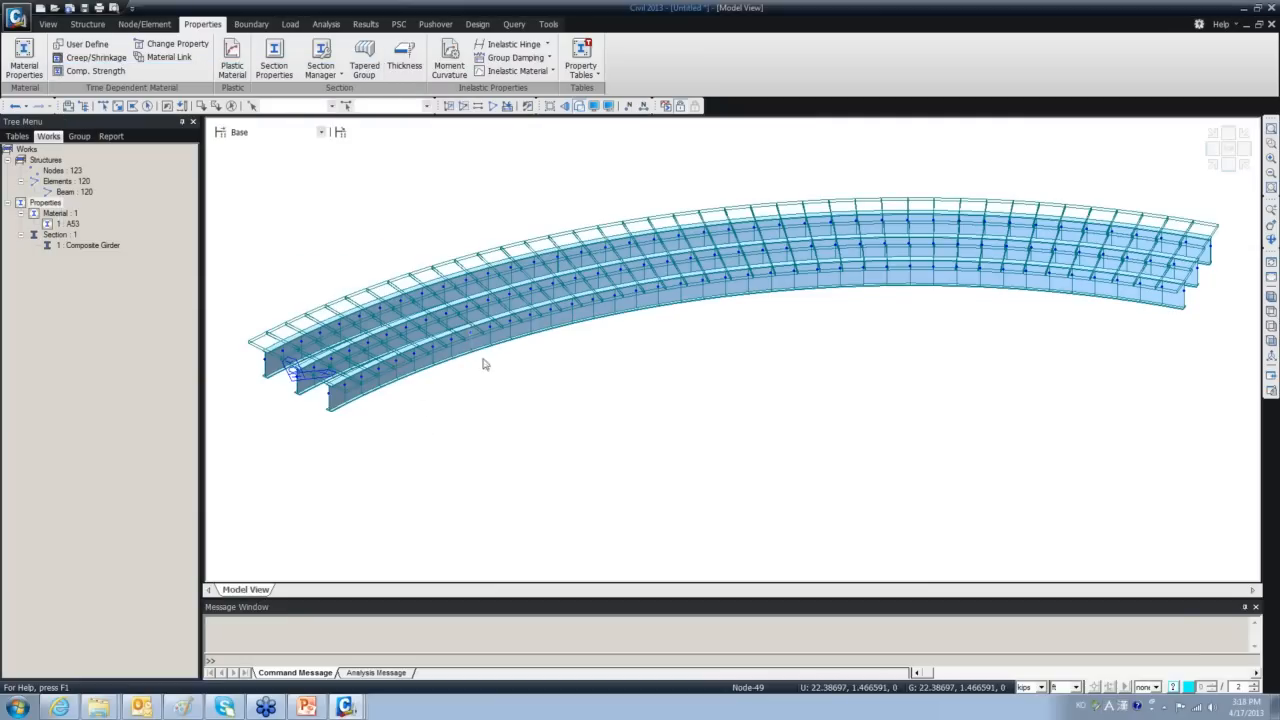
pyautogui.keyDown('ctrl'); pyautogui.moveTo(446, 428); pyautogui.dragTo(467, 402, button='middle'); pyautogui.keyUp('ctrl')
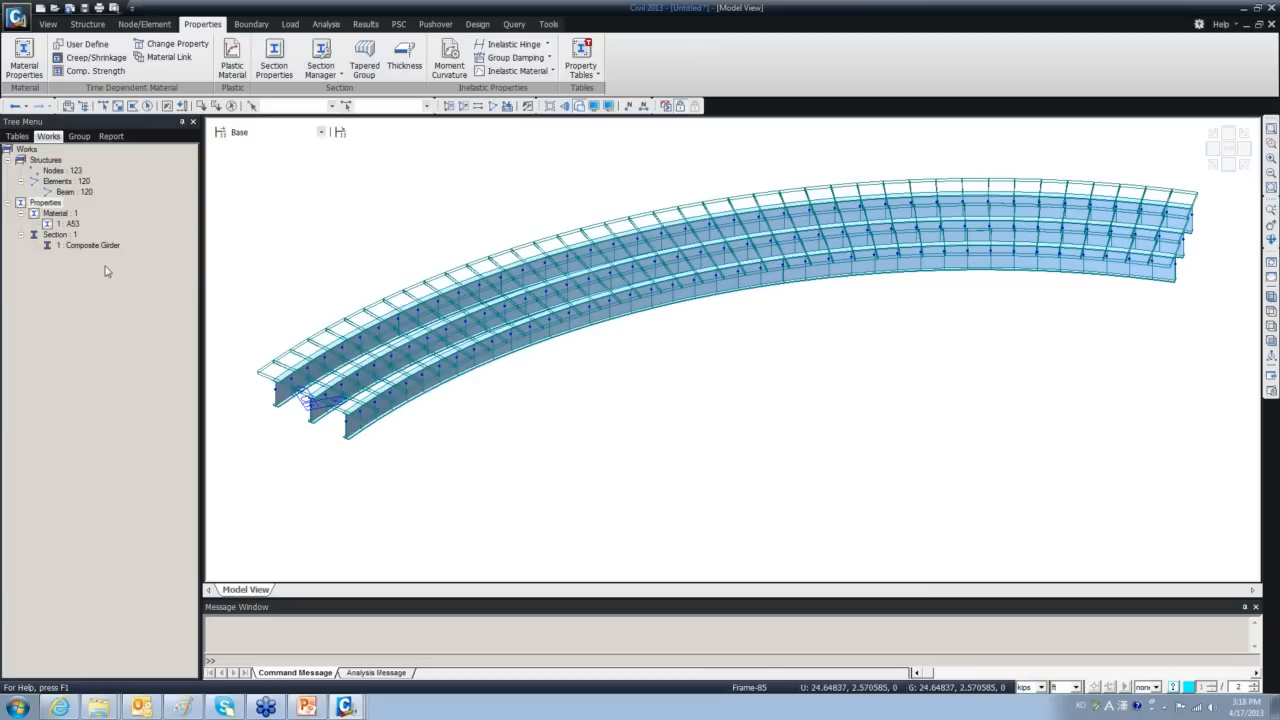
pyautogui.scroll(5, 347, 363)
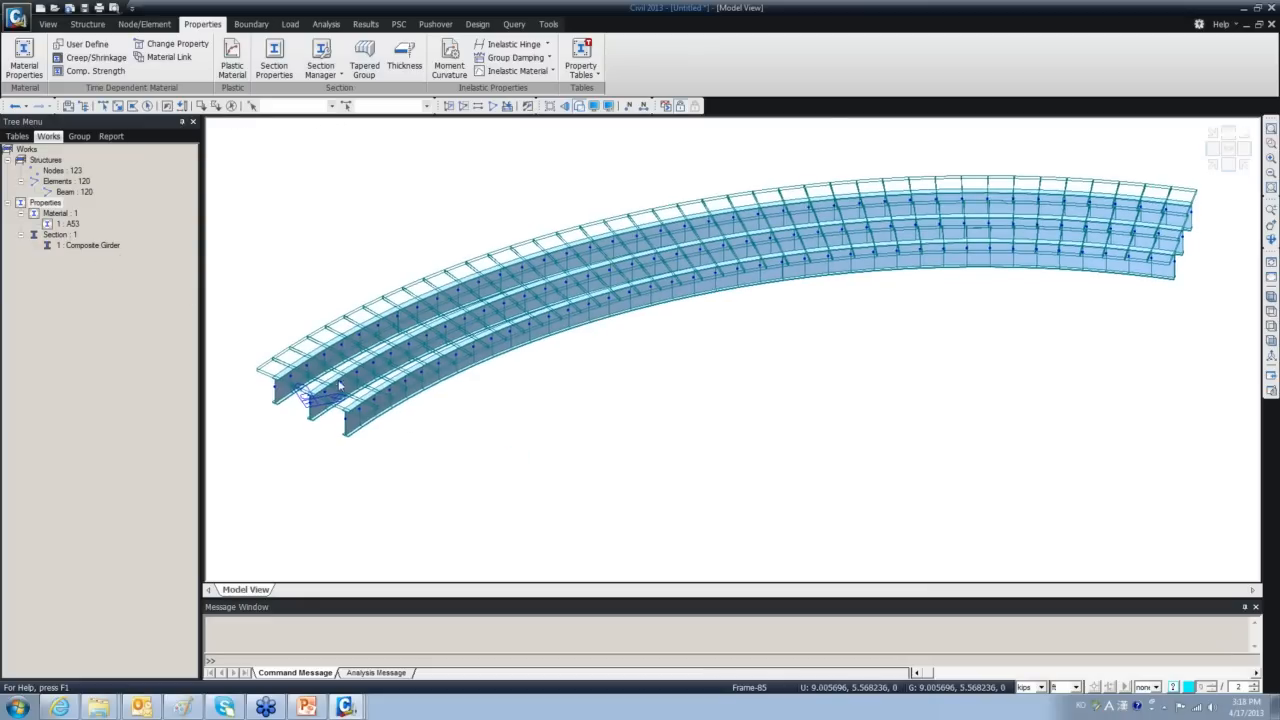
pyautogui.keyDown('shift'); pyautogui.moveTo(348, 362); pyautogui.dragTo(308, 440, button='middle'); pyautogui.keyUp('shift')
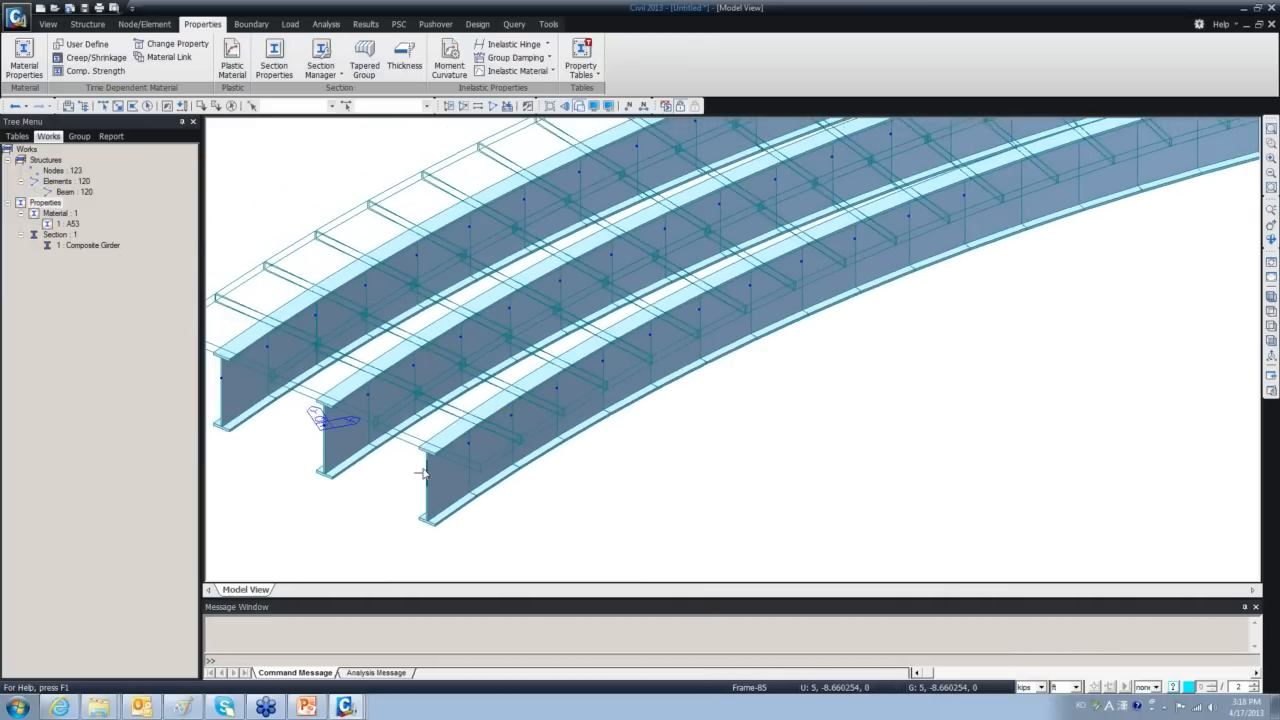
pyautogui.moveTo(476, 470); pyautogui.dragTo(603, 464, button='middle')
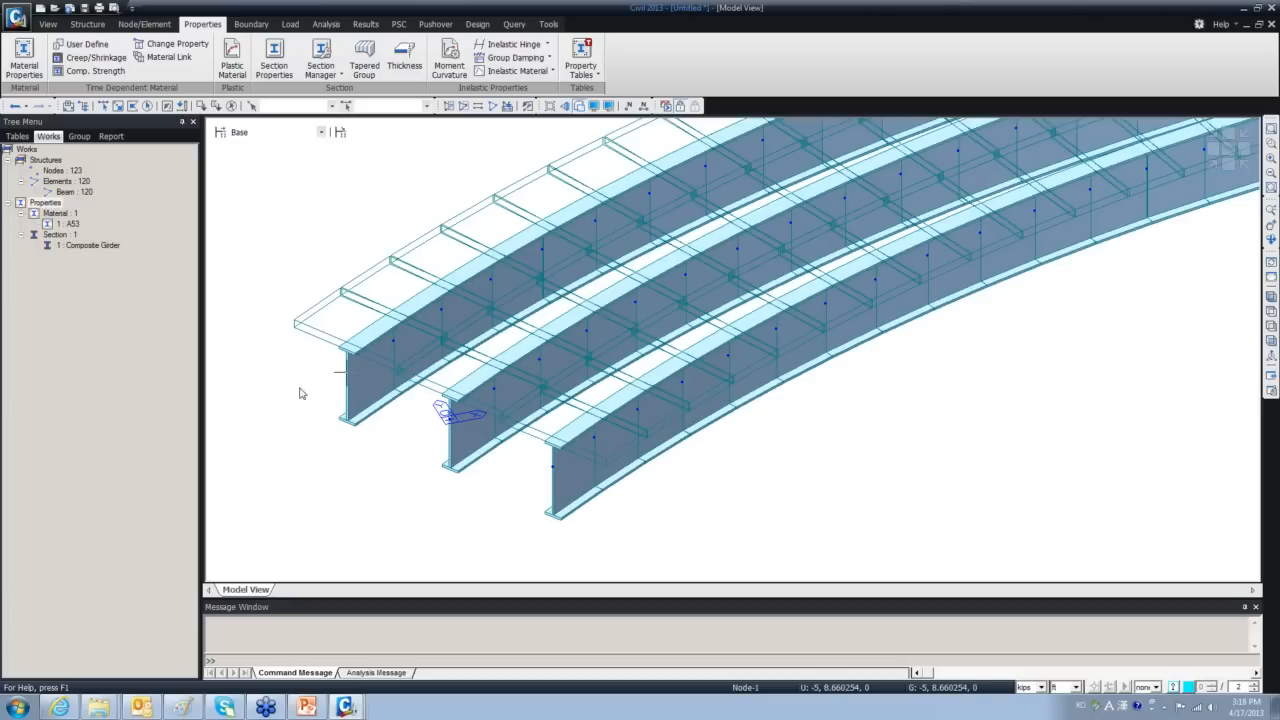
pyautogui.moveTo(296, 402)
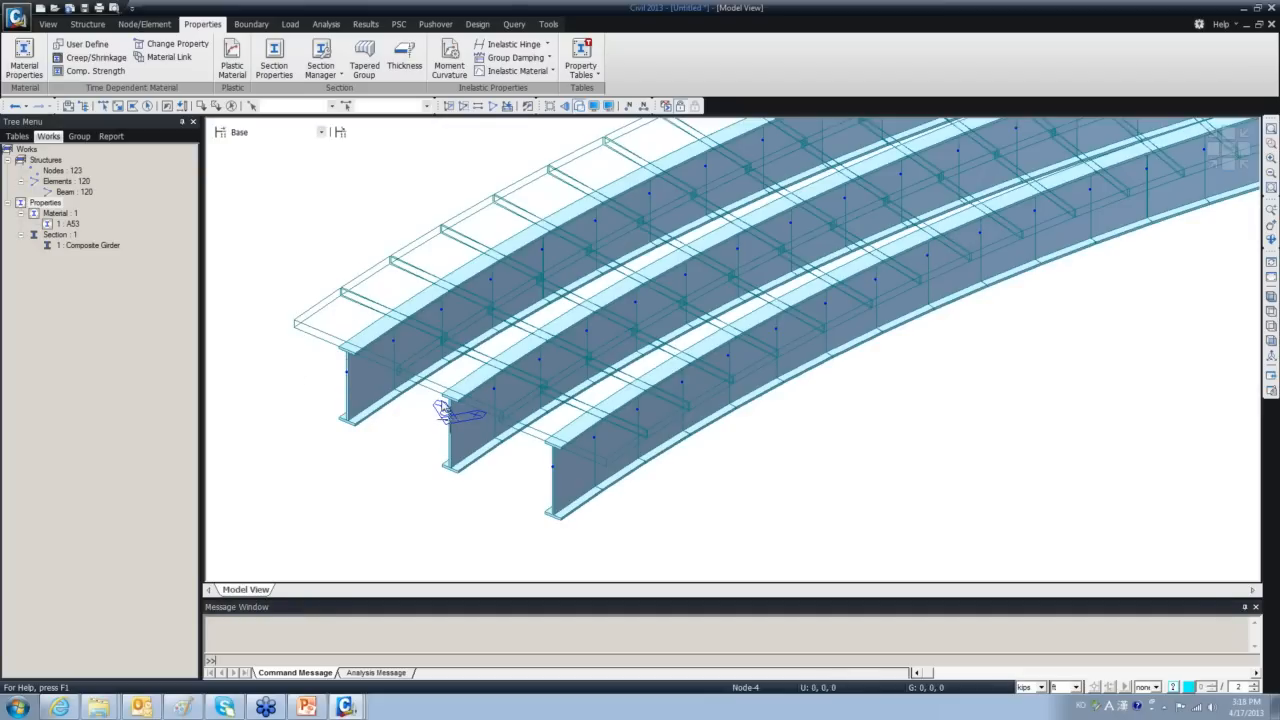
pyautogui.keyDown('ctrl'); pyautogui.moveTo(440, 405); pyautogui.dragTo(456, 343, button='middle'); pyautogui.keyUp('ctrl')
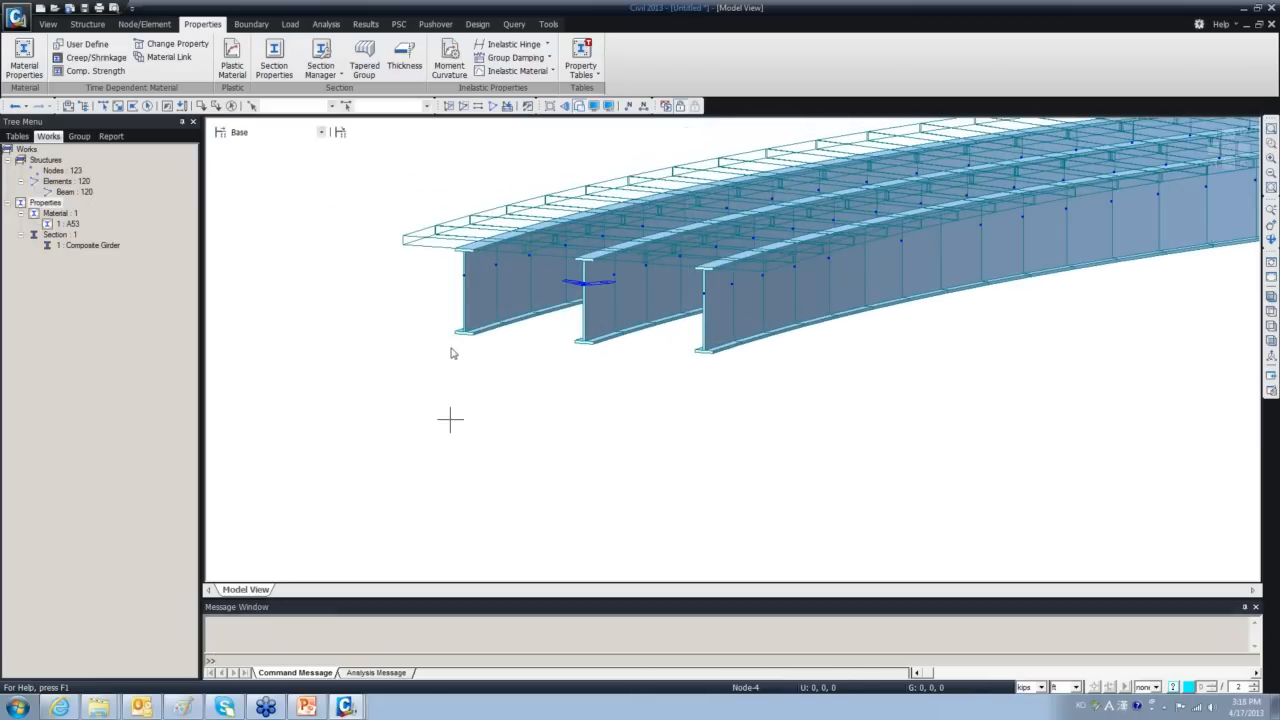
pyautogui.keyDown('ctrl'); pyautogui.moveTo(539, 369); pyautogui.dragTo(389, 350, button='middle'); pyautogui.keyUp('ctrl')
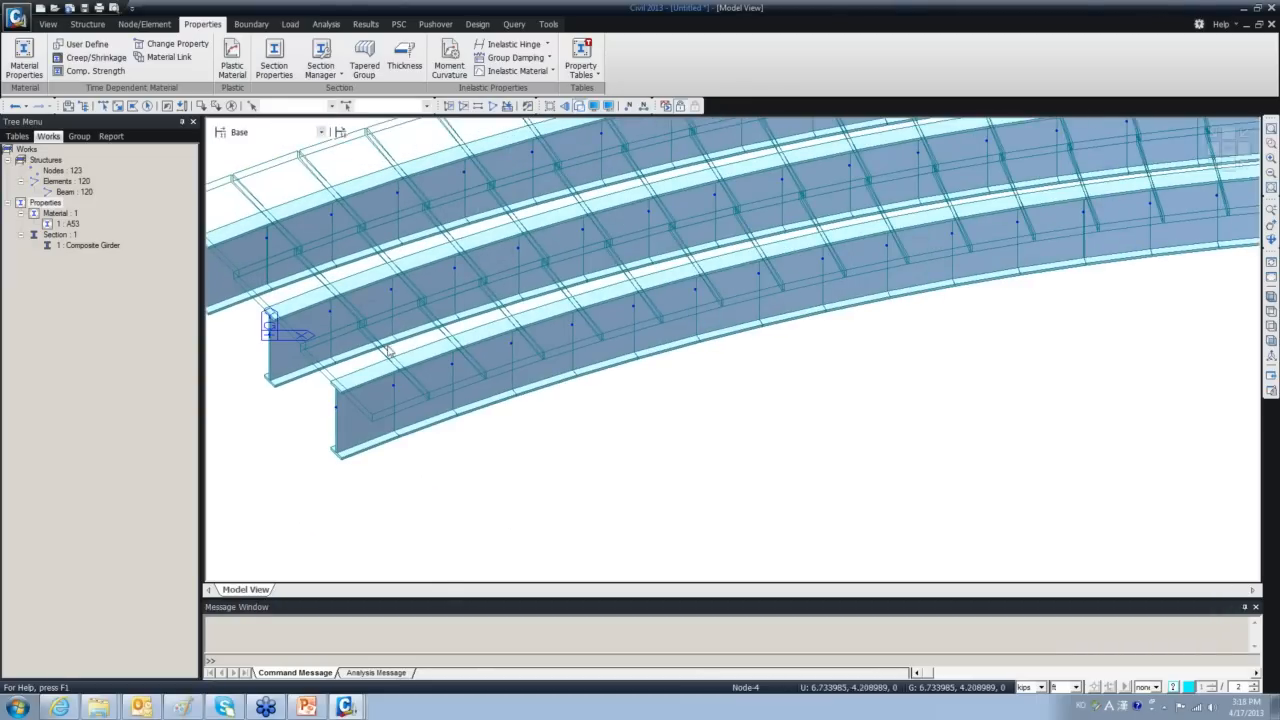
pyautogui.keyDown('ctrl'); pyautogui.moveTo(551, 451); pyautogui.dragTo(626, 467, button='middle'); pyautogui.keyUp('ctrl')
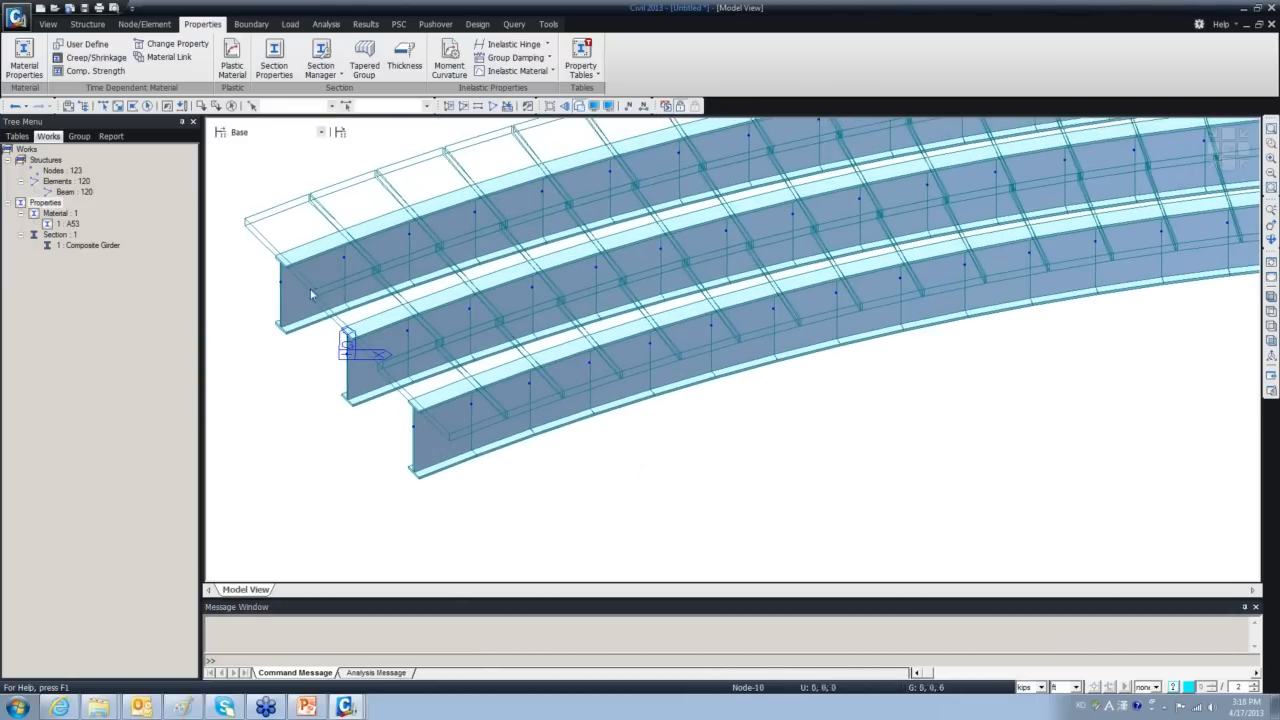
pyautogui.moveTo(491, 409)
pyautogui.keyDown('ctrl'); pyautogui.mouseDown(button='middle')
pyautogui.moveTo(691, 408)
pyautogui.moveTo(726, 381)
pyautogui.mouseUp(button='middle'); pyautogui.keyUp('ctrl')
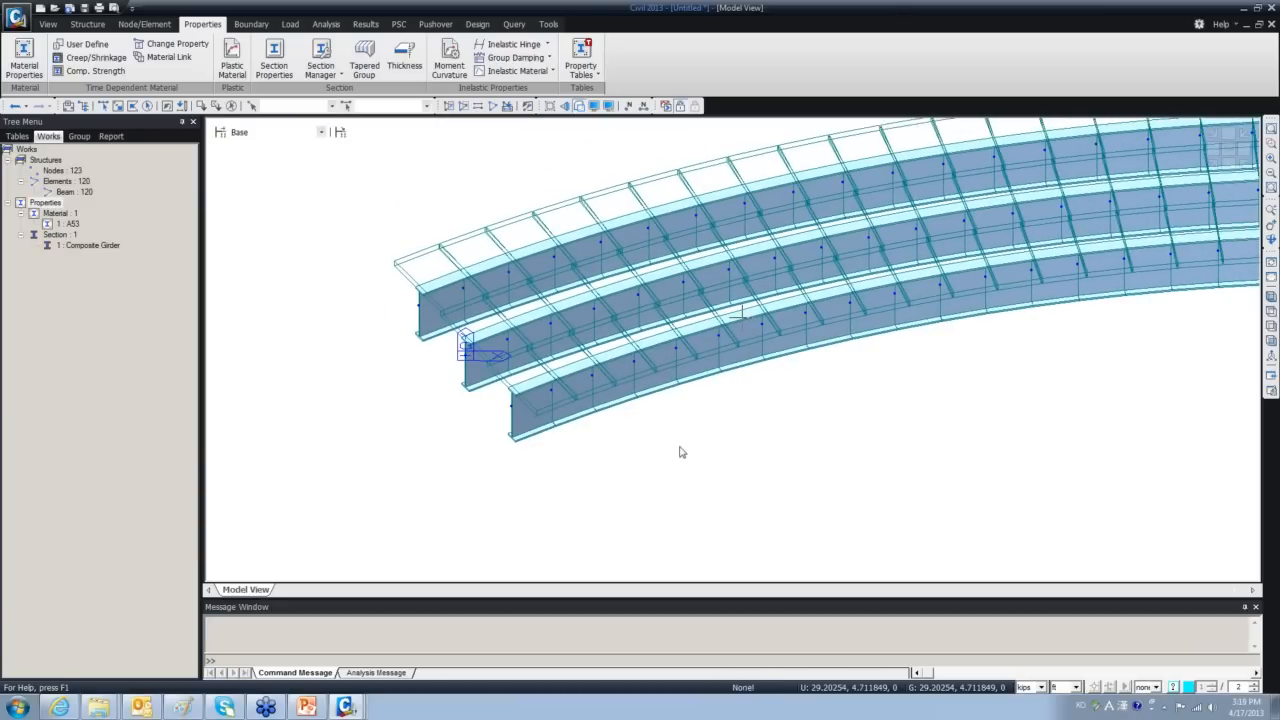
pyautogui.moveTo(680, 452); pyautogui.dragTo(574, 514, button='middle')
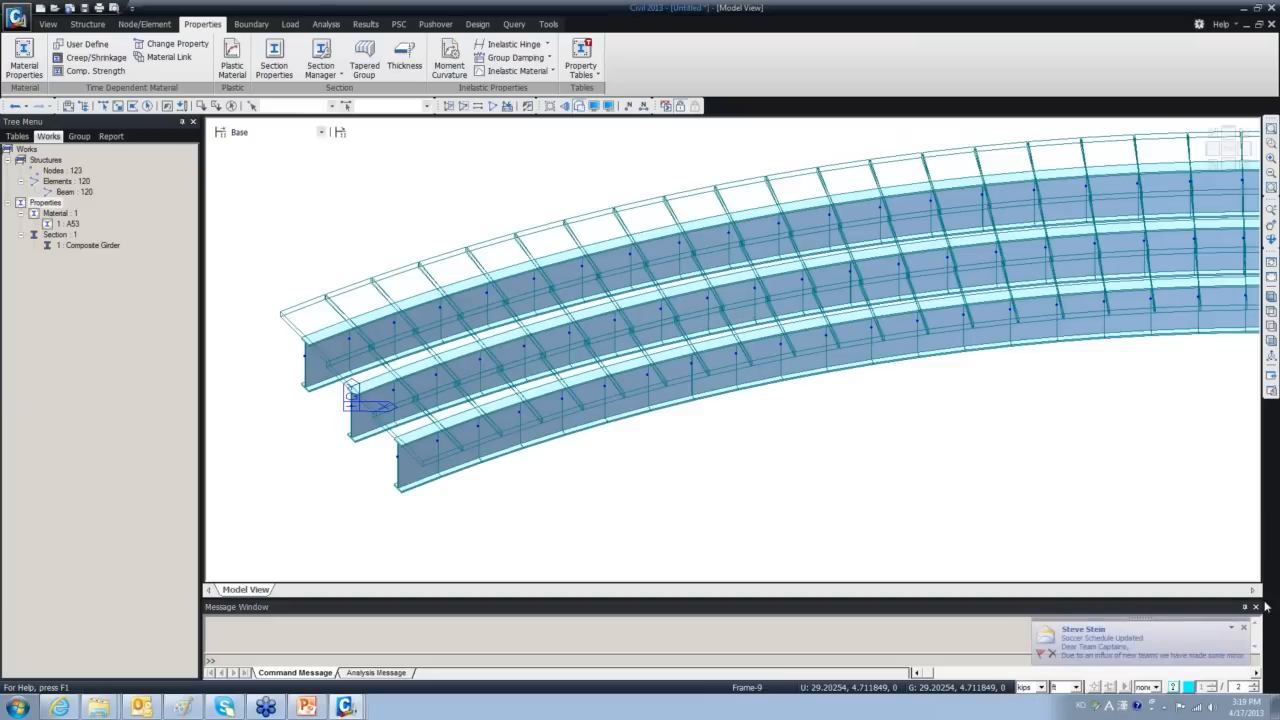
pyautogui.click(1243, 628)
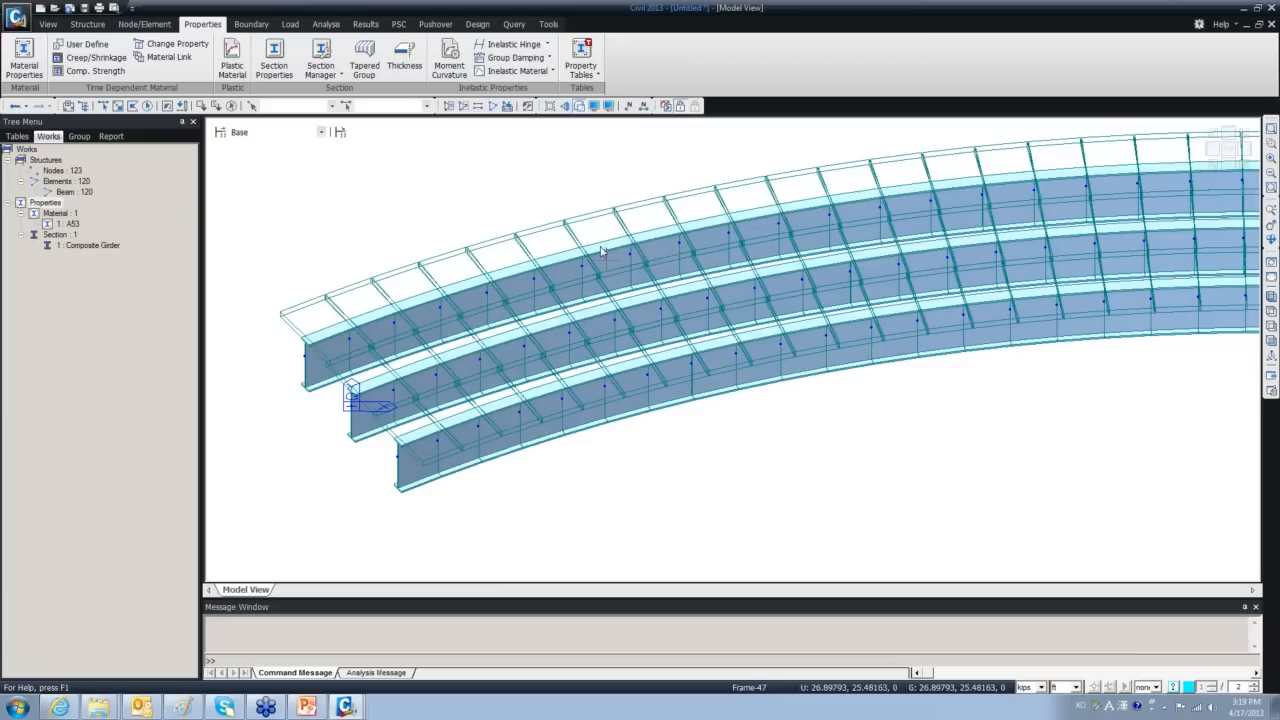
# Switch the girders to line display to examine their nodes, and restore the solid section display.
pyautogui.click(578, 106)
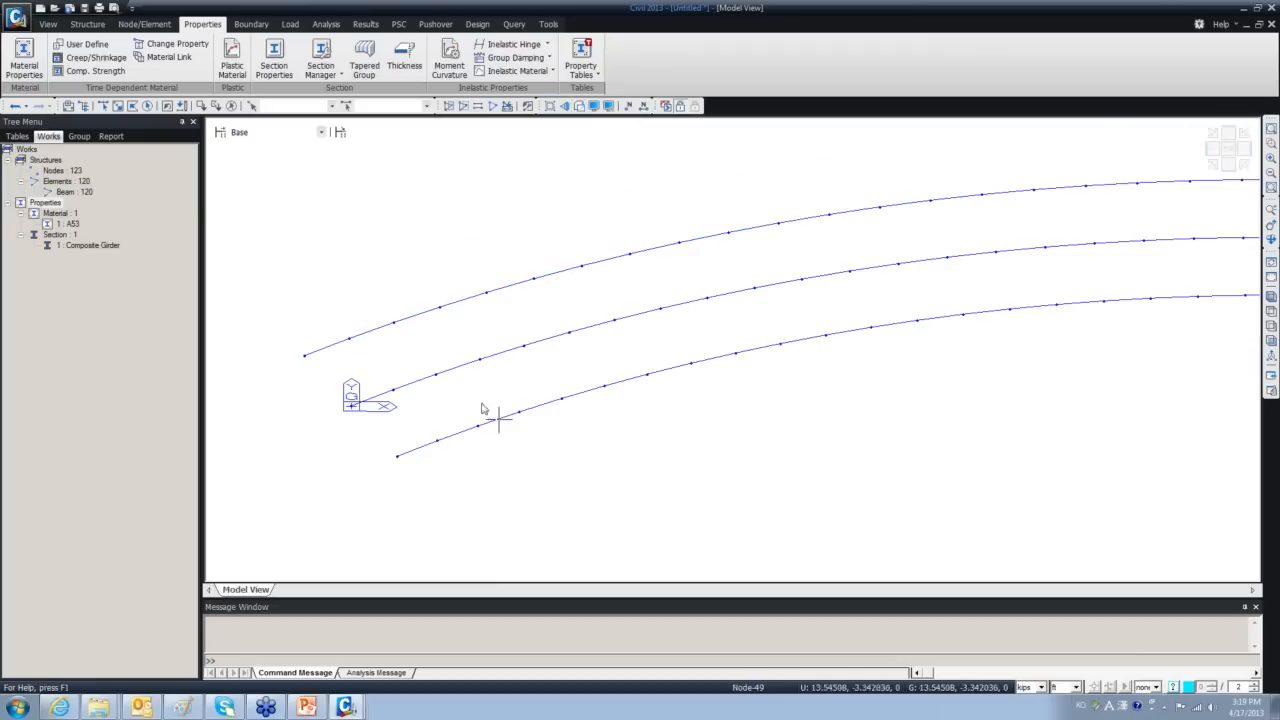
pyautogui.moveTo(520, 412)
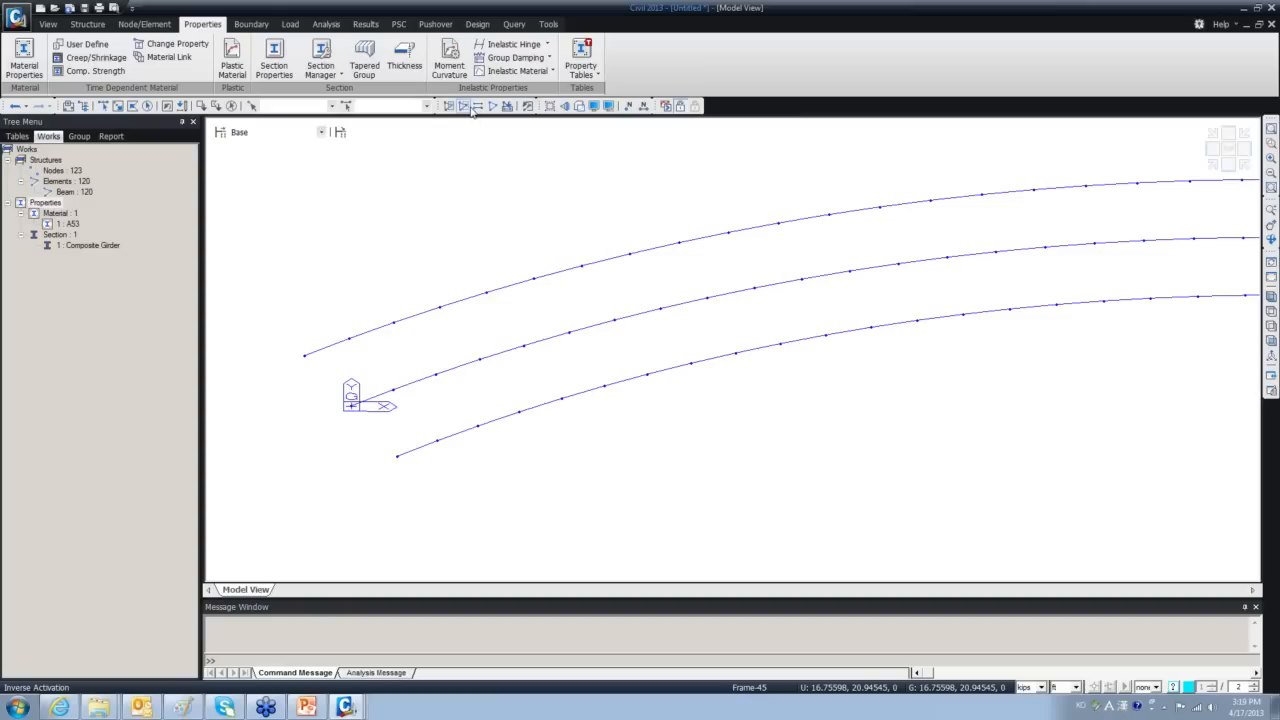
pyautogui.click(579, 106)
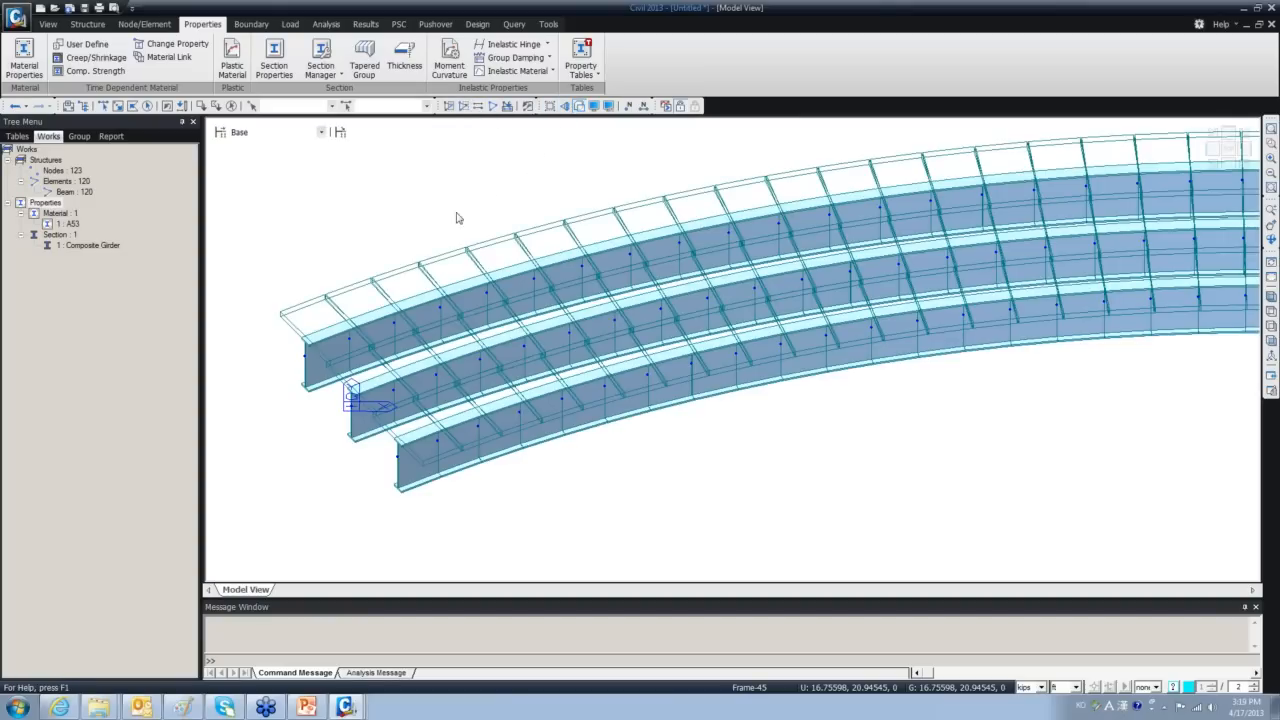
pyautogui.rightClick(273, 220)
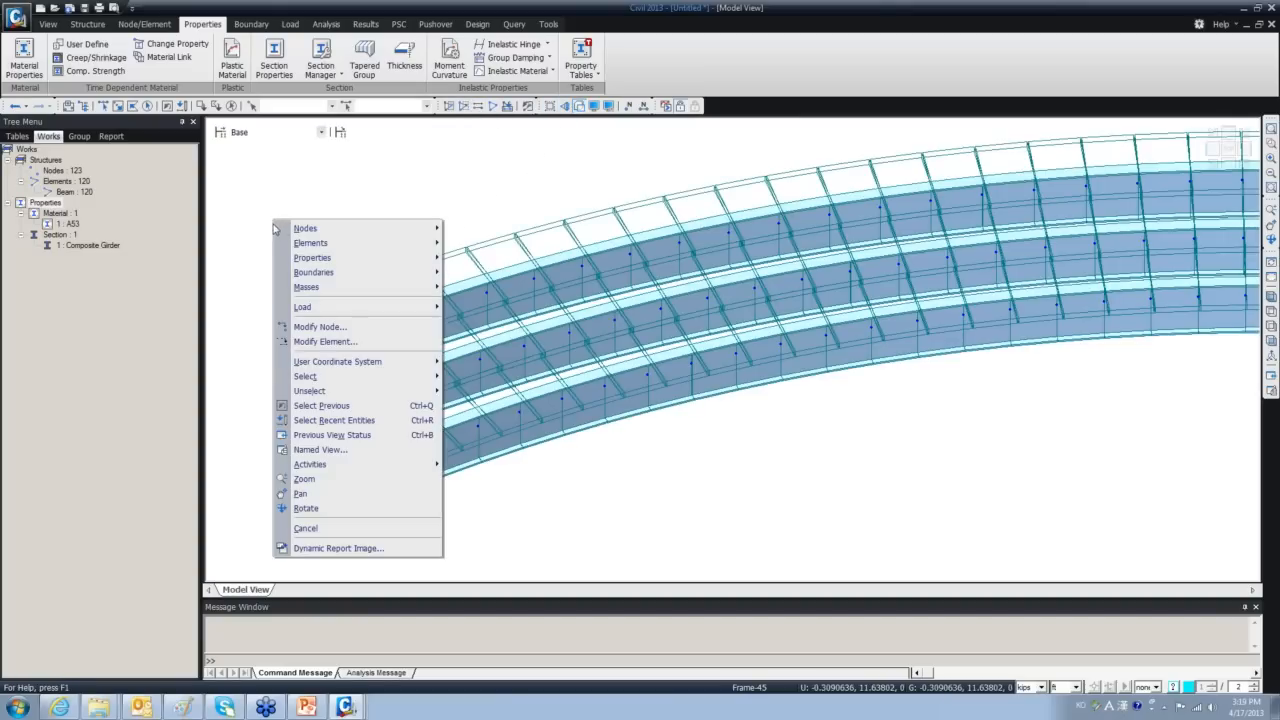
pyautogui.moveTo(320, 247)
pyautogui.click(279, 196)
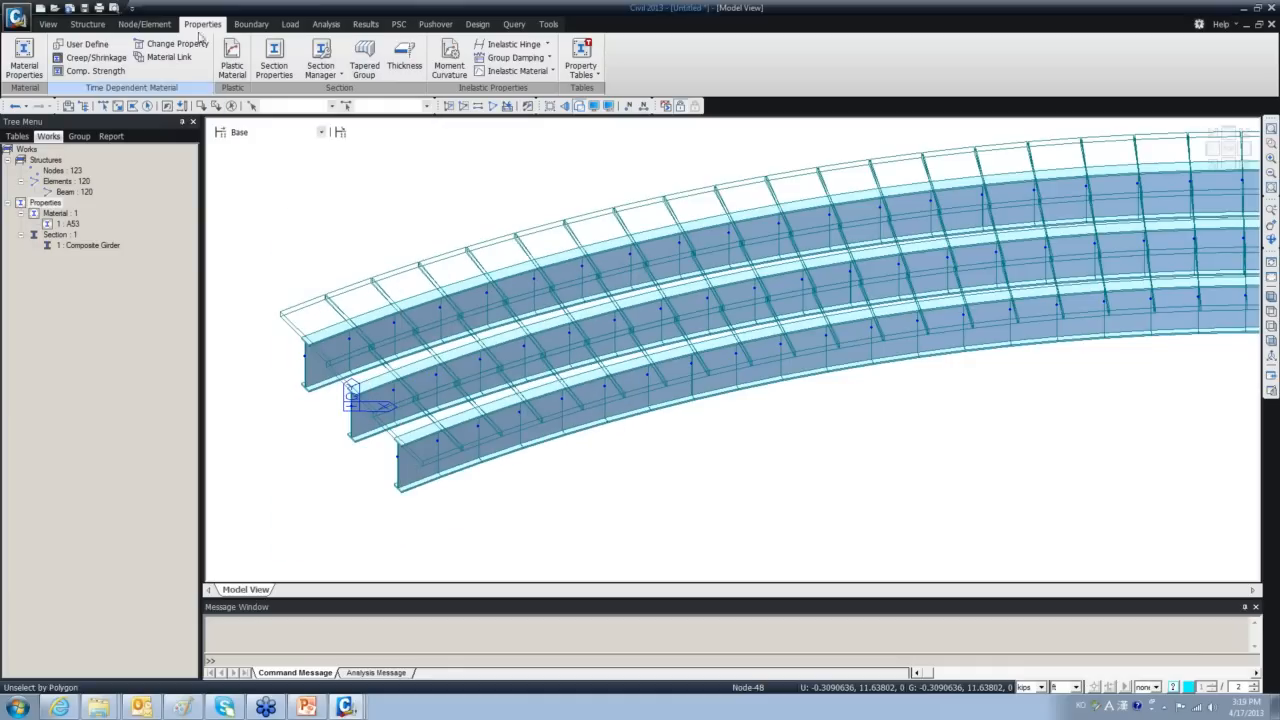
# Add a second section with a Solid Rectangle shape and name it Dummy.
pyautogui.click(274, 55)
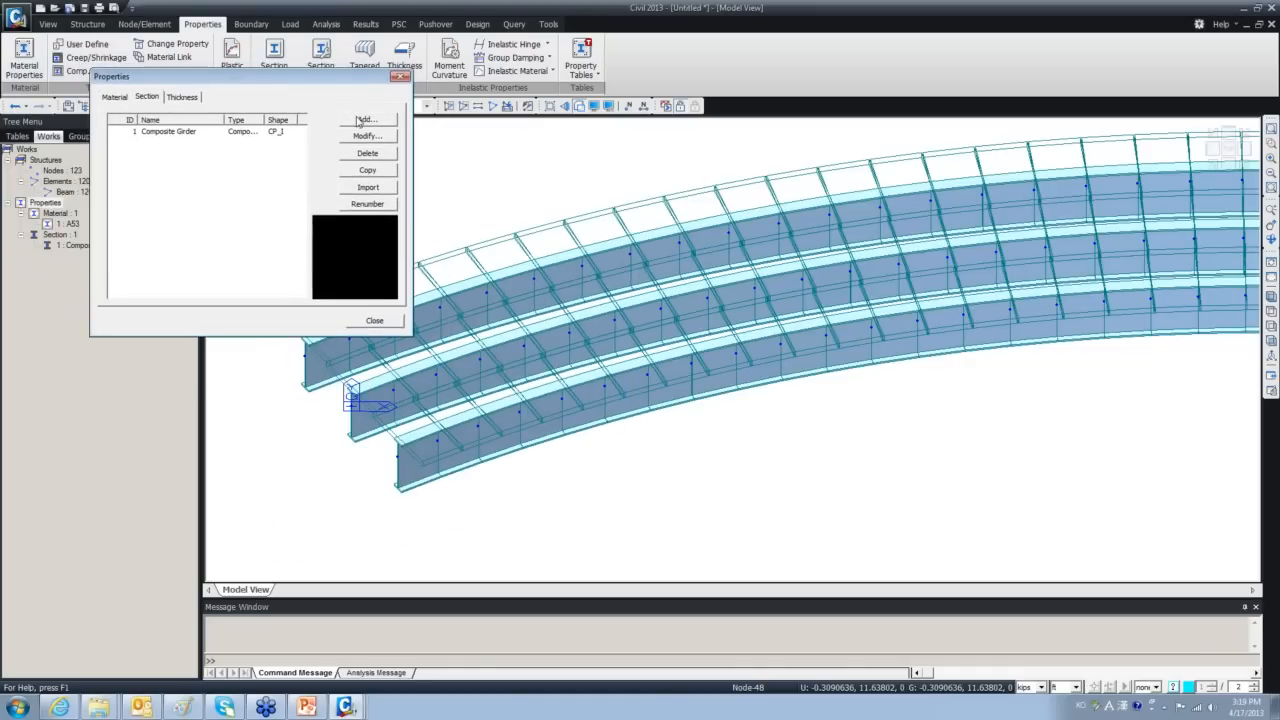
pyautogui.click(364, 120)
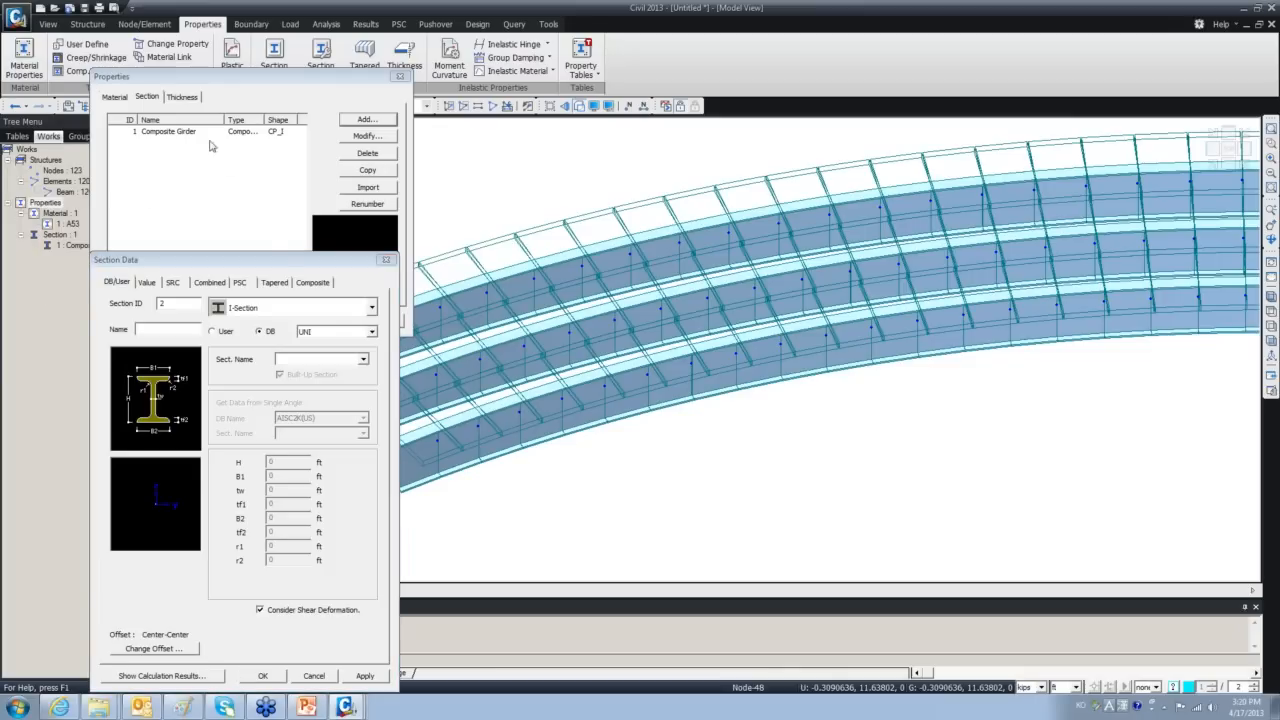
pyautogui.moveTo(273, 261); pyautogui.dragTo(296, 214)
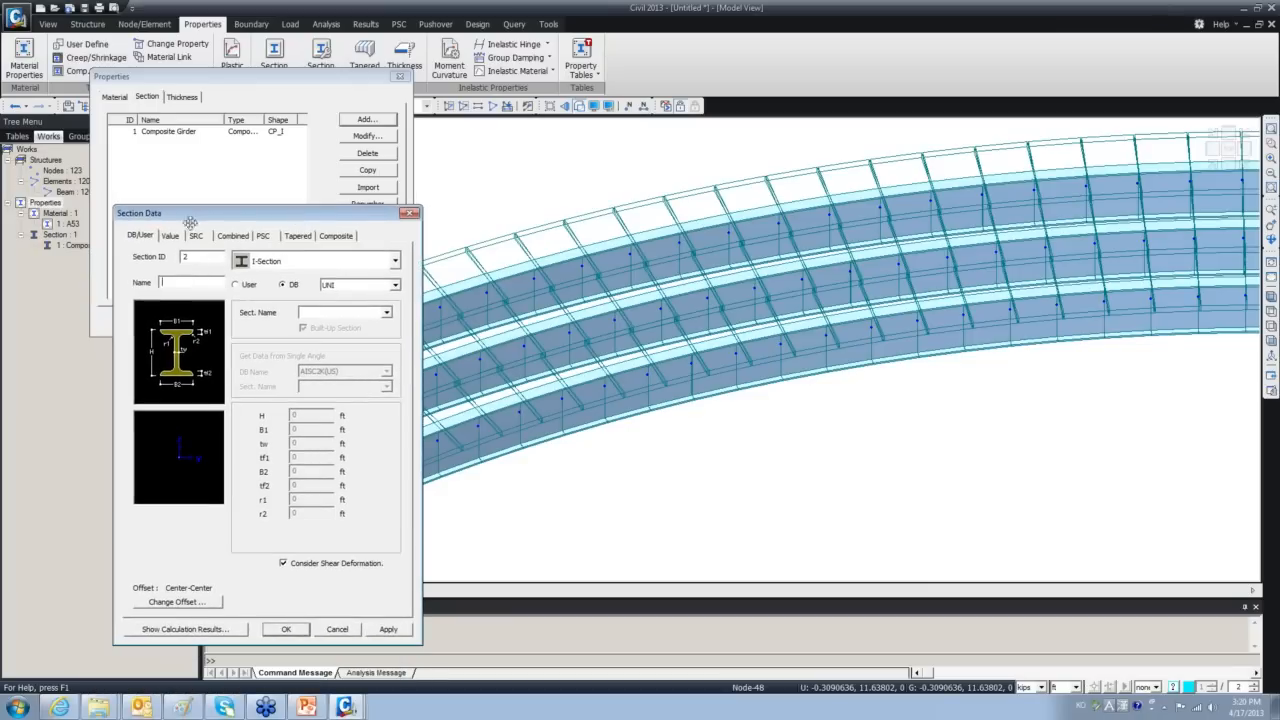
pyautogui.click(274, 261)
pyautogui.click(276, 380)
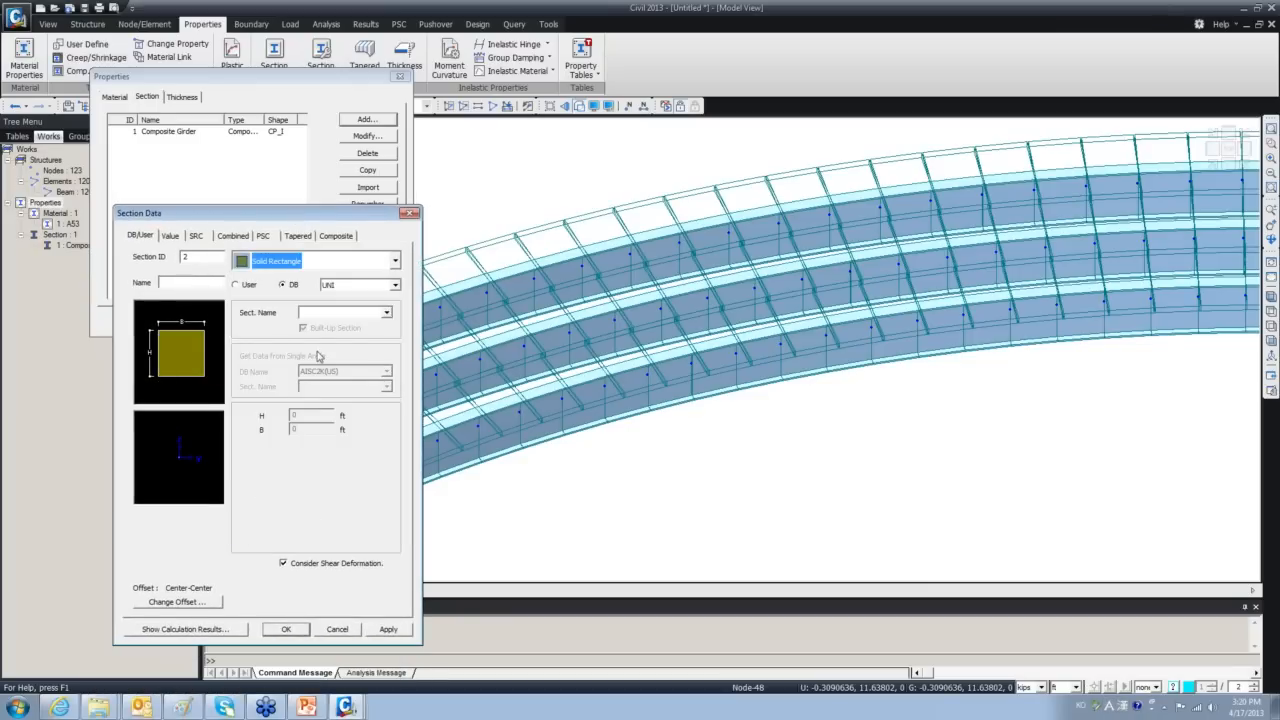
pyautogui.click(173, 281)
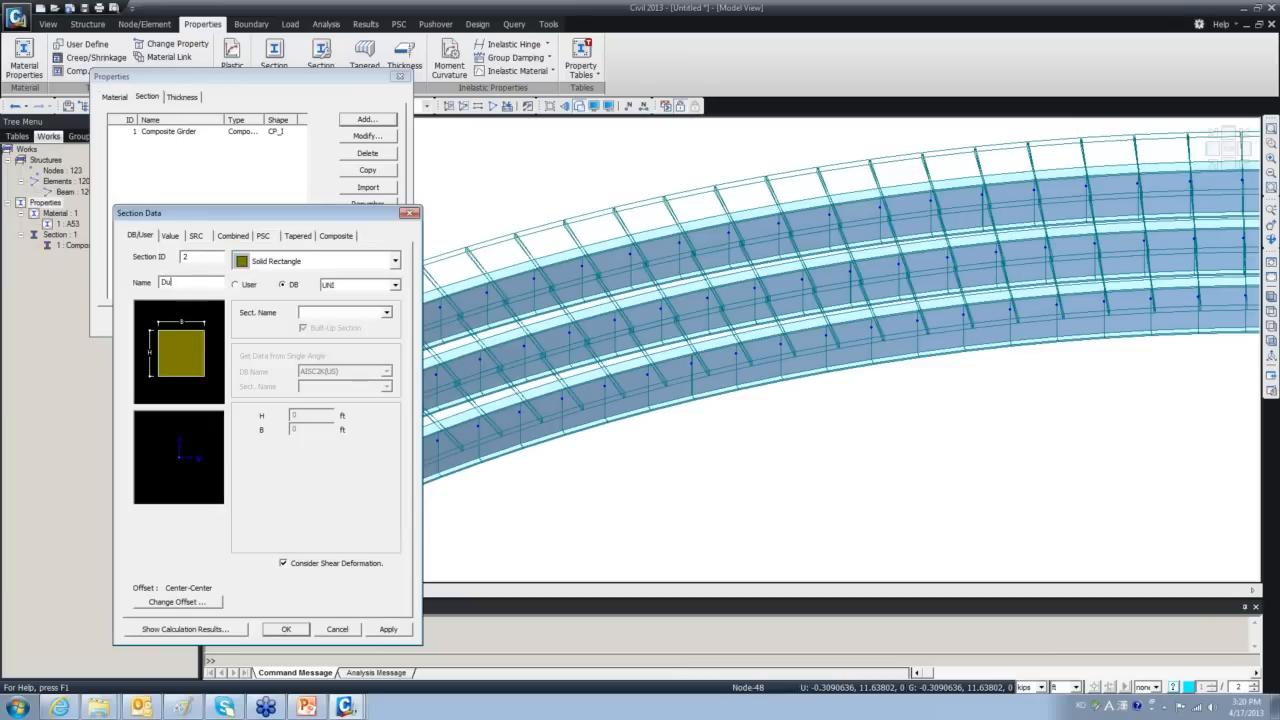
pyautogui.write('Dummy')
# Give the Dummy section user-defined dimensions of H 0.67 ft and B 5 ft, and save it.
pyautogui.click(240, 284)
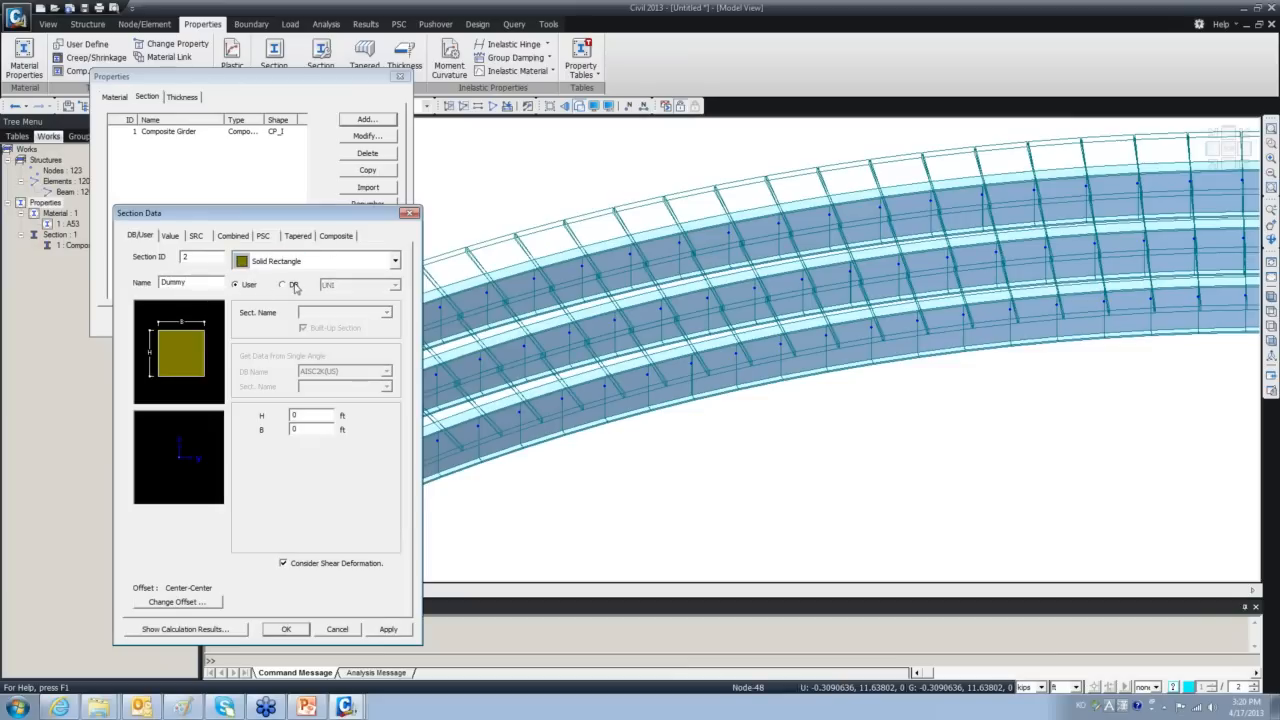
pyautogui.doubleClick(298, 416)
pyautogui.write('.')
pyautogui.write('67')
pyautogui.write('5')
pyautogui.click(286, 630)
pyautogui.click(383, 329)
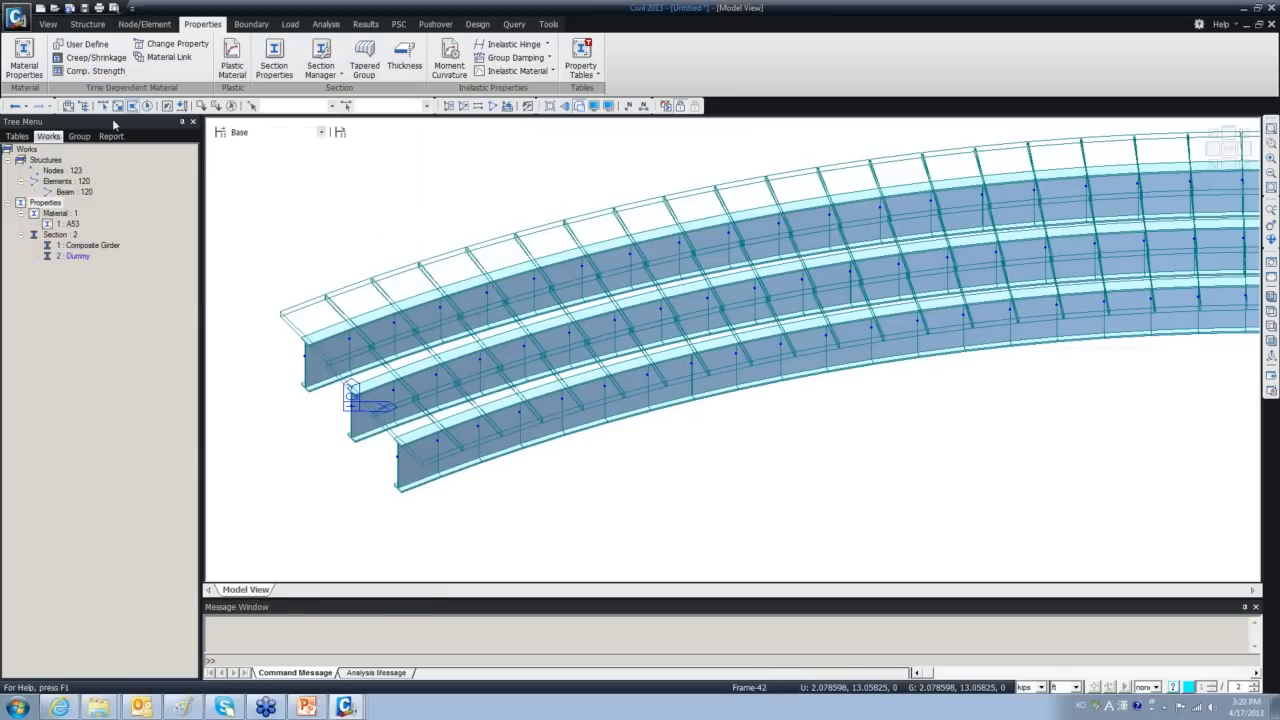
# Start creating general beam elements and assign them the Dummy section.
pyautogui.rightClick(240, 176)
pyautogui.click(240, 176)
pyautogui.click(145, 24)
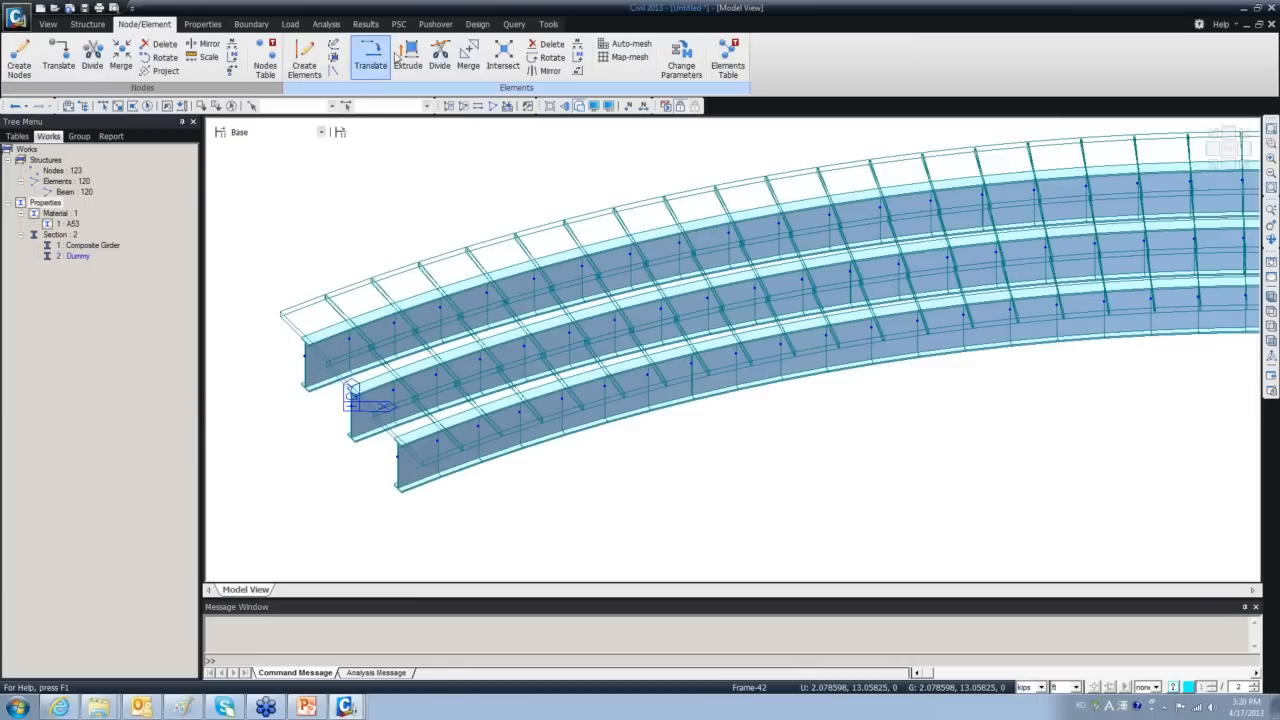
pyautogui.click(306, 57)
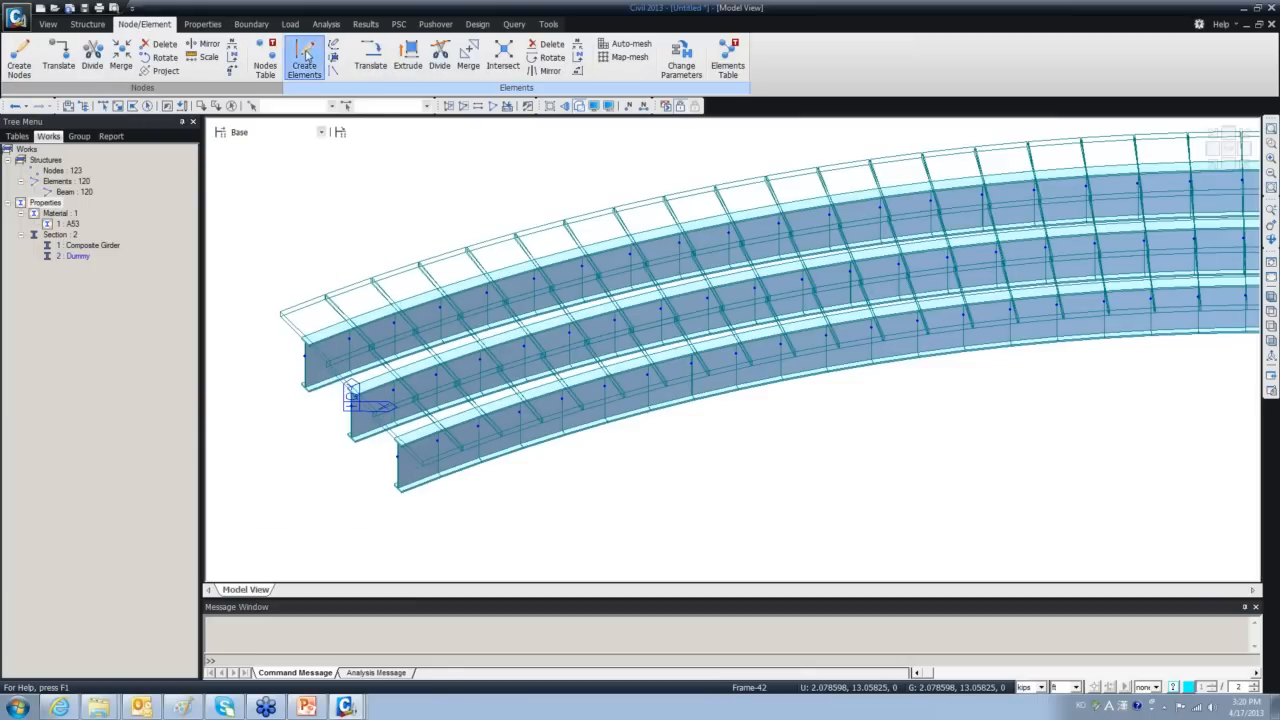
pyautogui.click(437, 438)
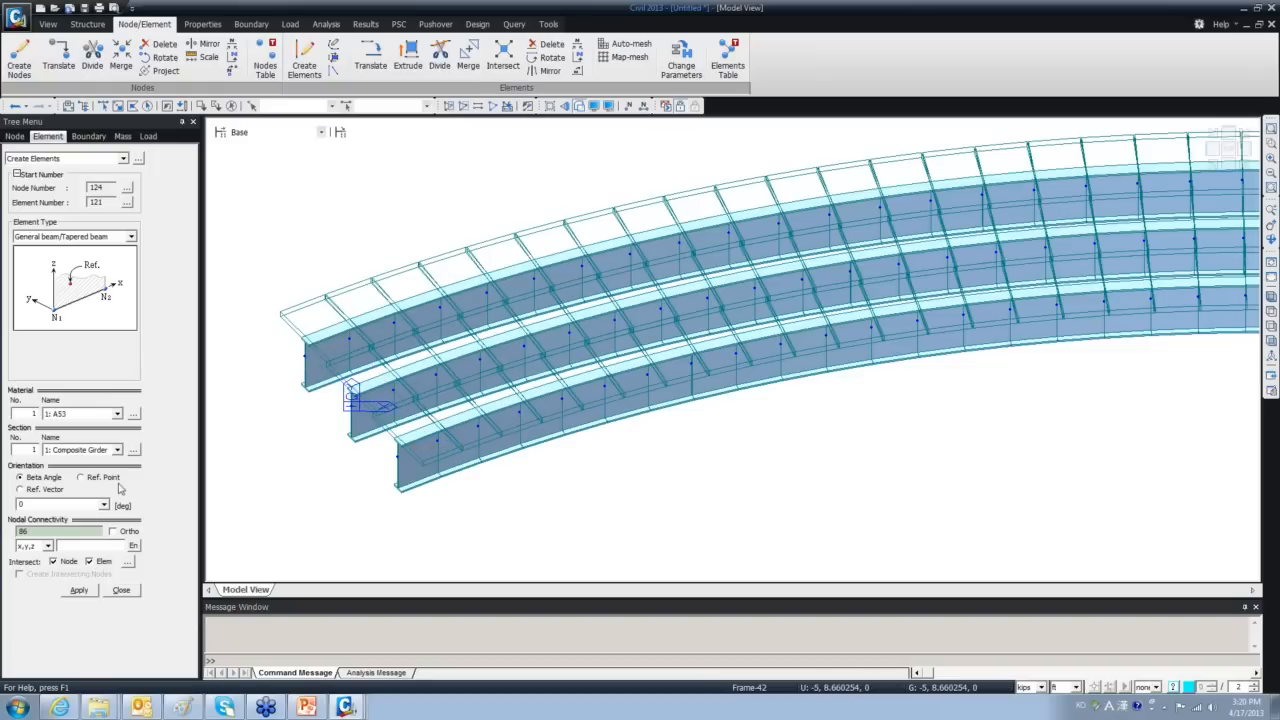
pyautogui.click(117, 449)
pyautogui.click(88, 474)
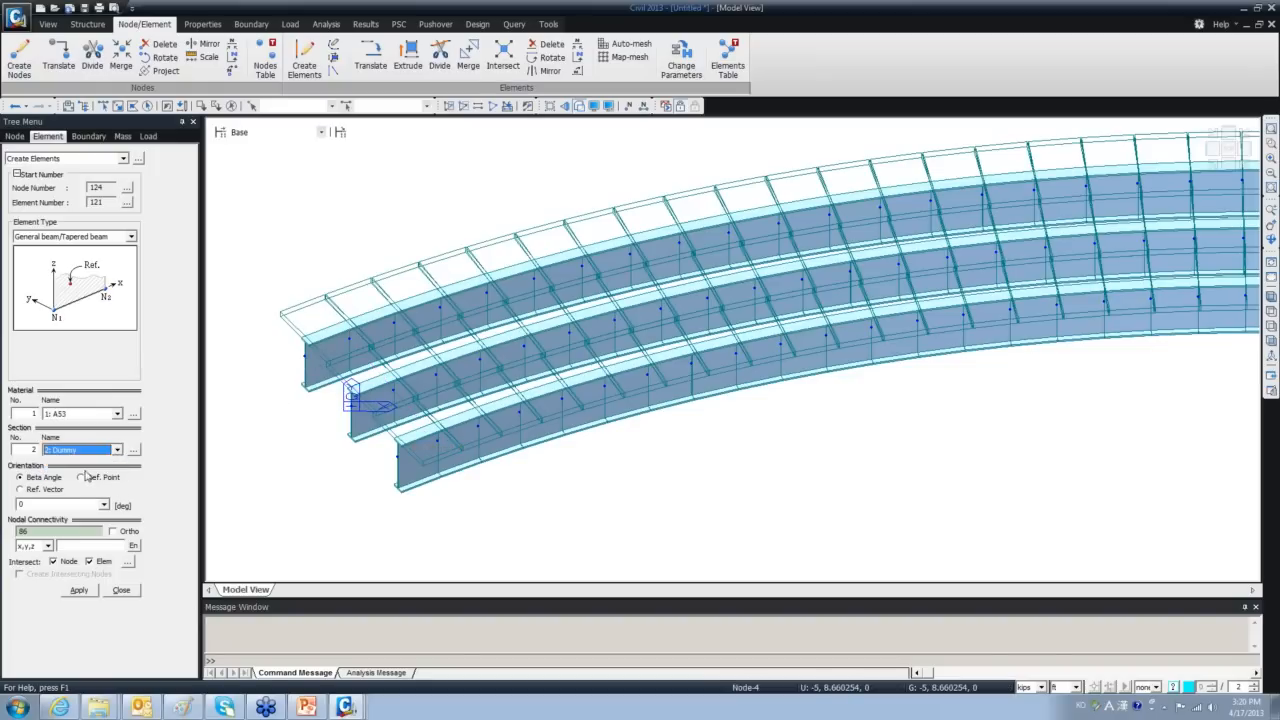
# Add a second material of Concrete type for the new elements, using Grade C4000 from the ASTM(RC) database.
pyautogui.click(116, 415)
pyautogui.click(133, 413)
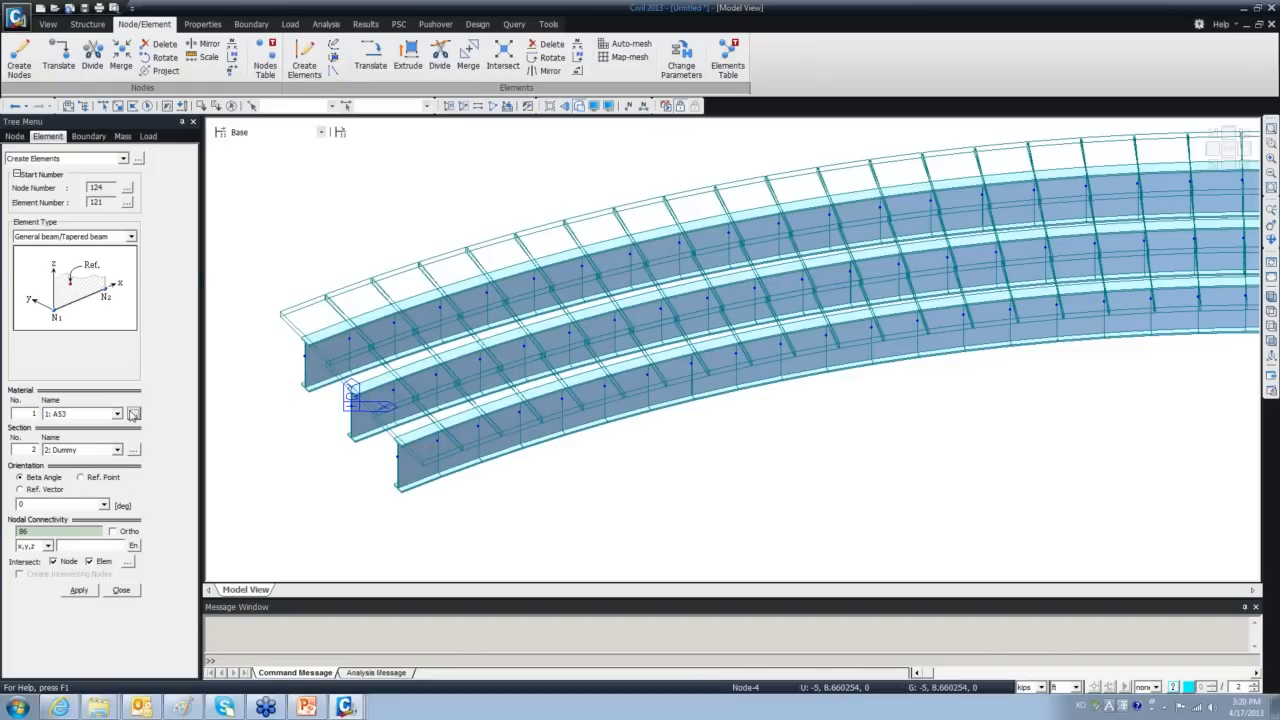
pyautogui.moveTo(131, 12); pyautogui.dragTo(274, 79)
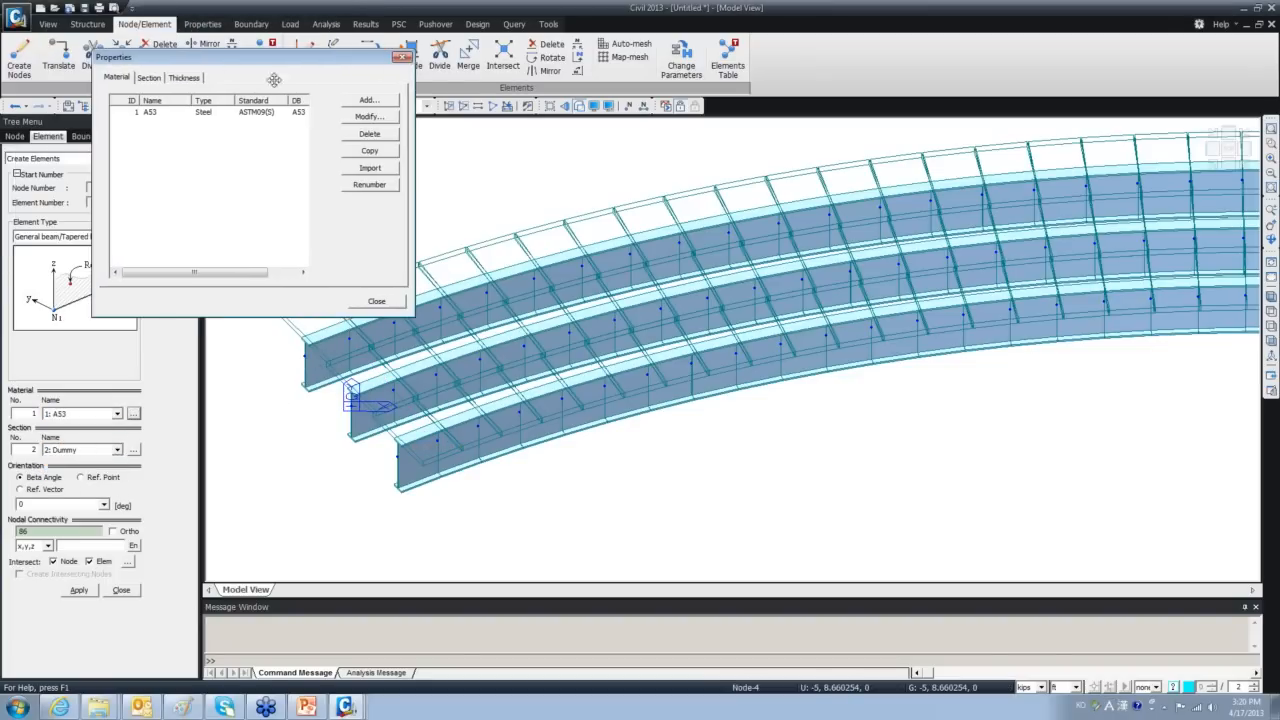
pyautogui.click(360, 100)
pyautogui.click(554, 83)
pyautogui.click(513, 100)
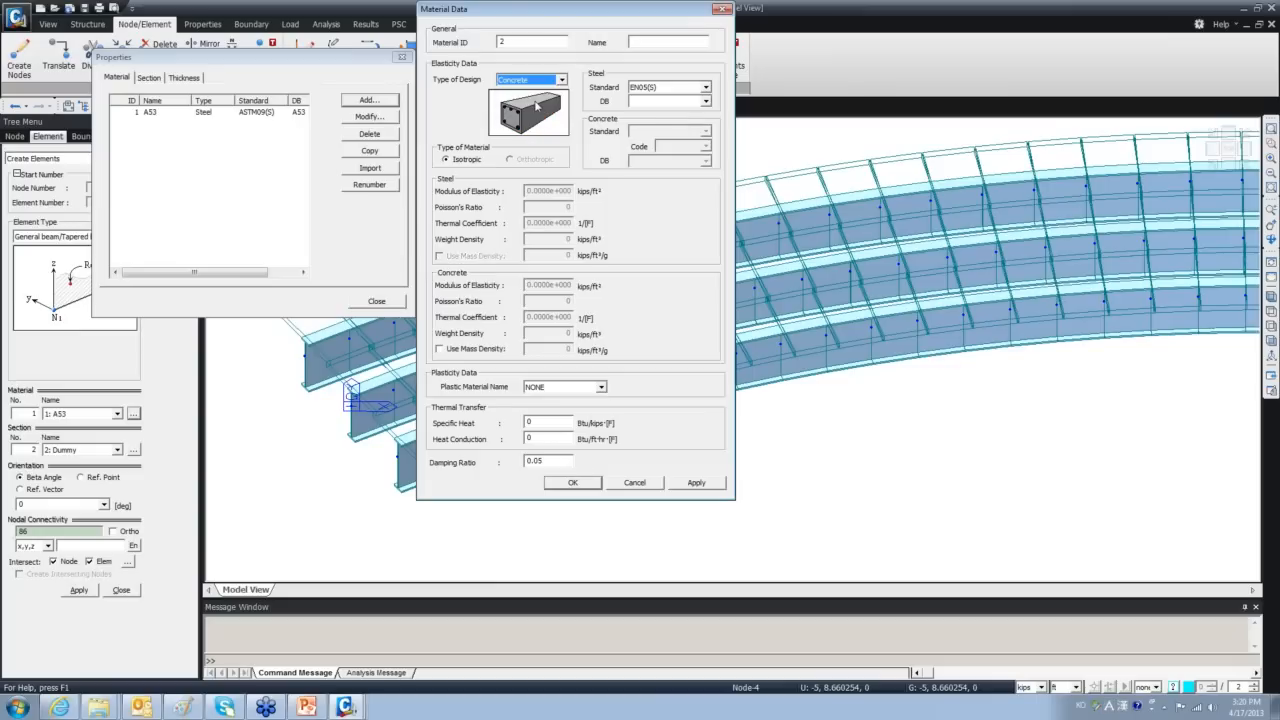
pyautogui.click(705, 131)
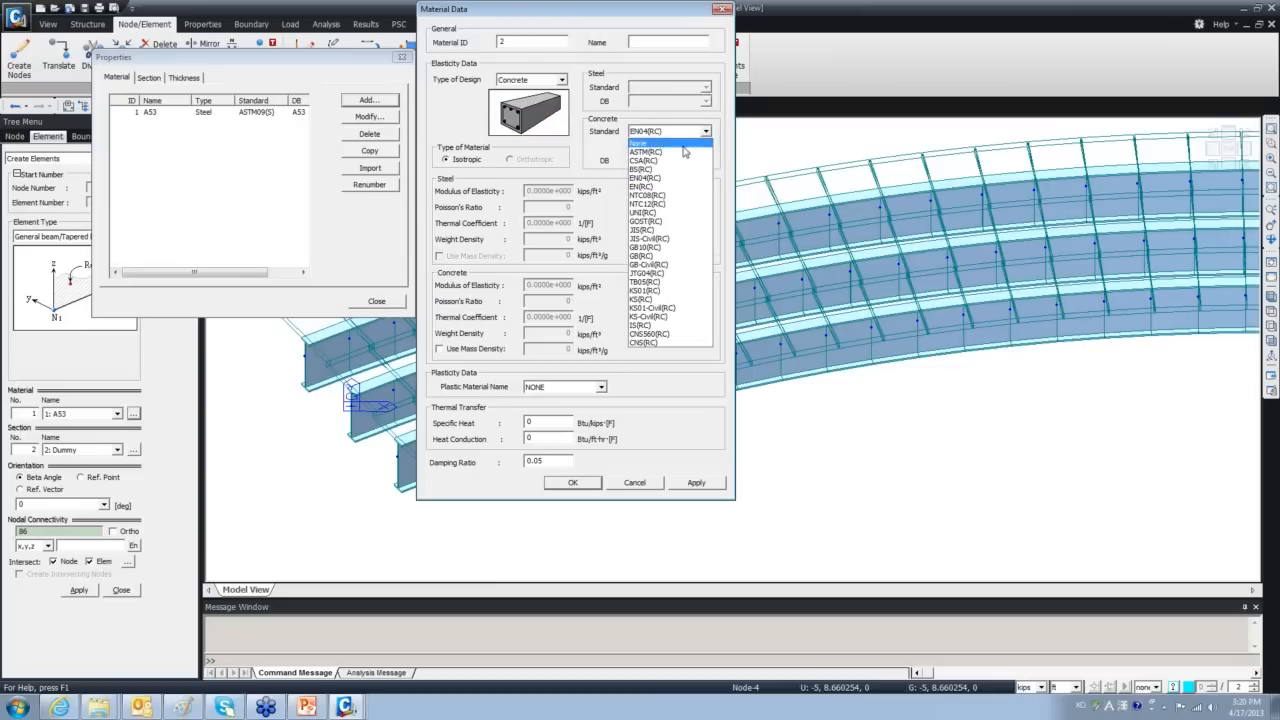
pyautogui.click(690, 152)
pyautogui.click(705, 160)
pyautogui.click(674, 199)
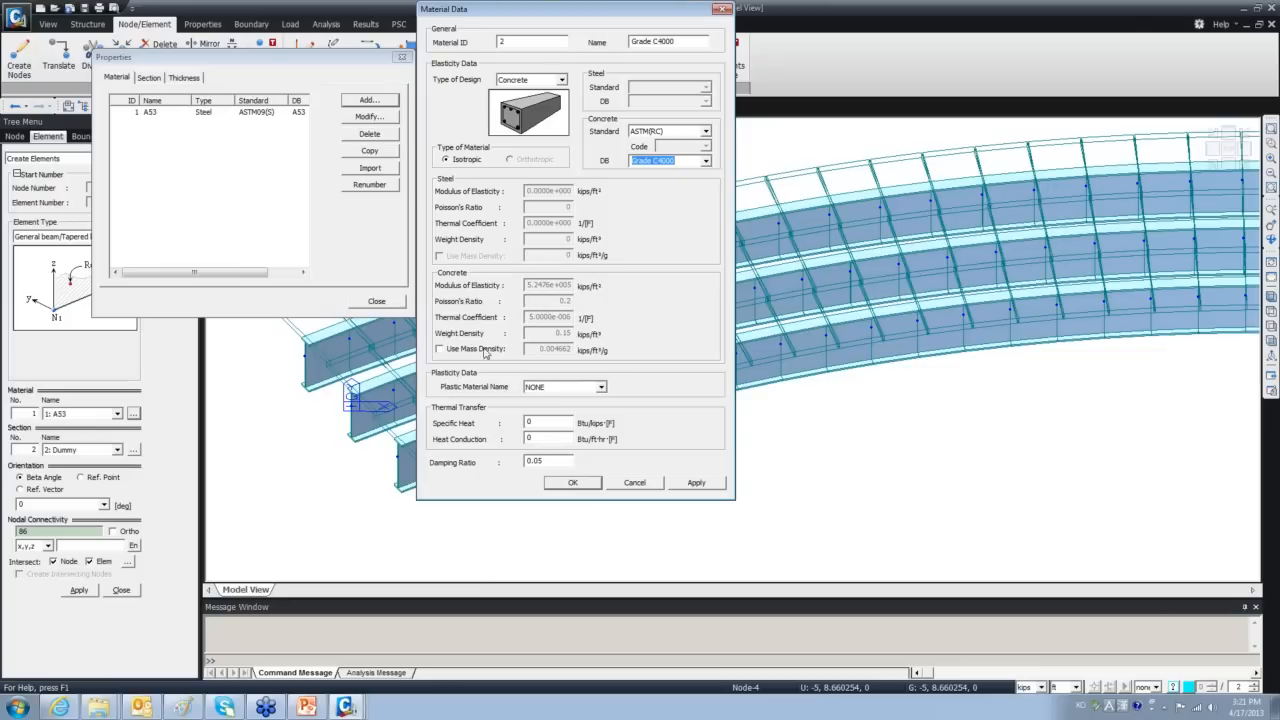
# Change the new concrete material's standard to None and set its weight density to 0.
pyautogui.click(703, 135)
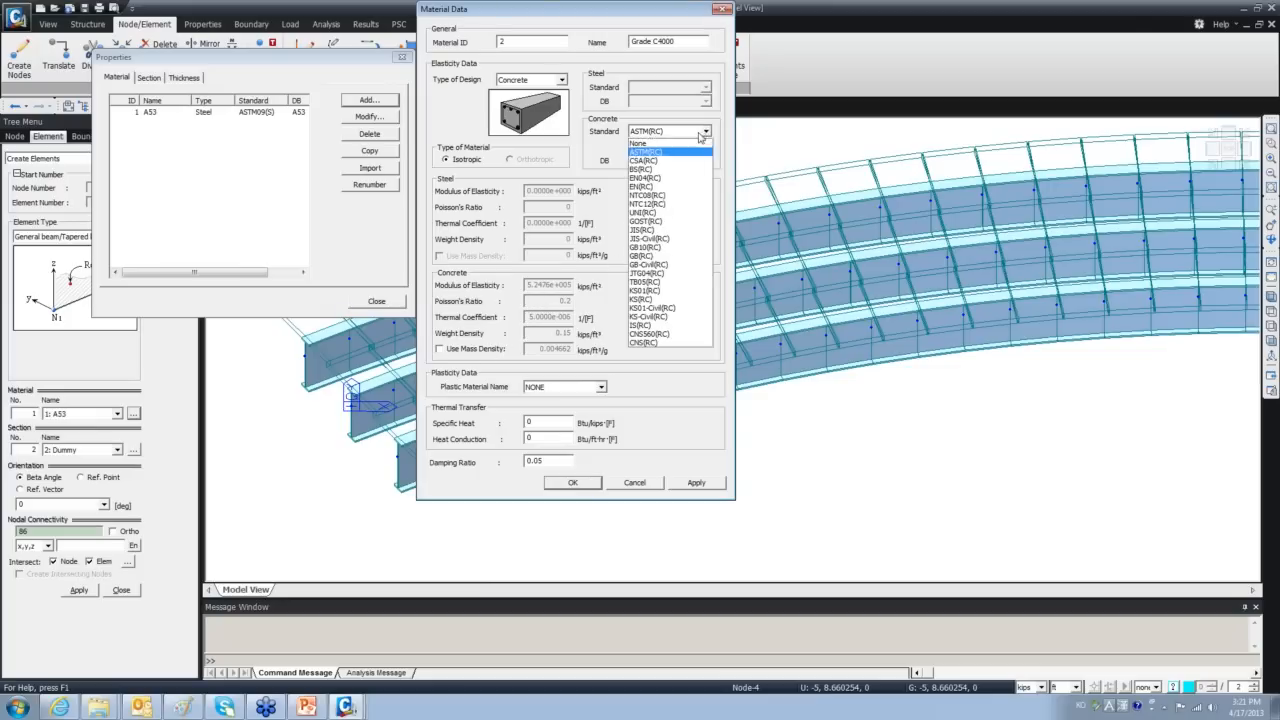
pyautogui.click(670, 146)
pyautogui.doubleClick(553, 332)
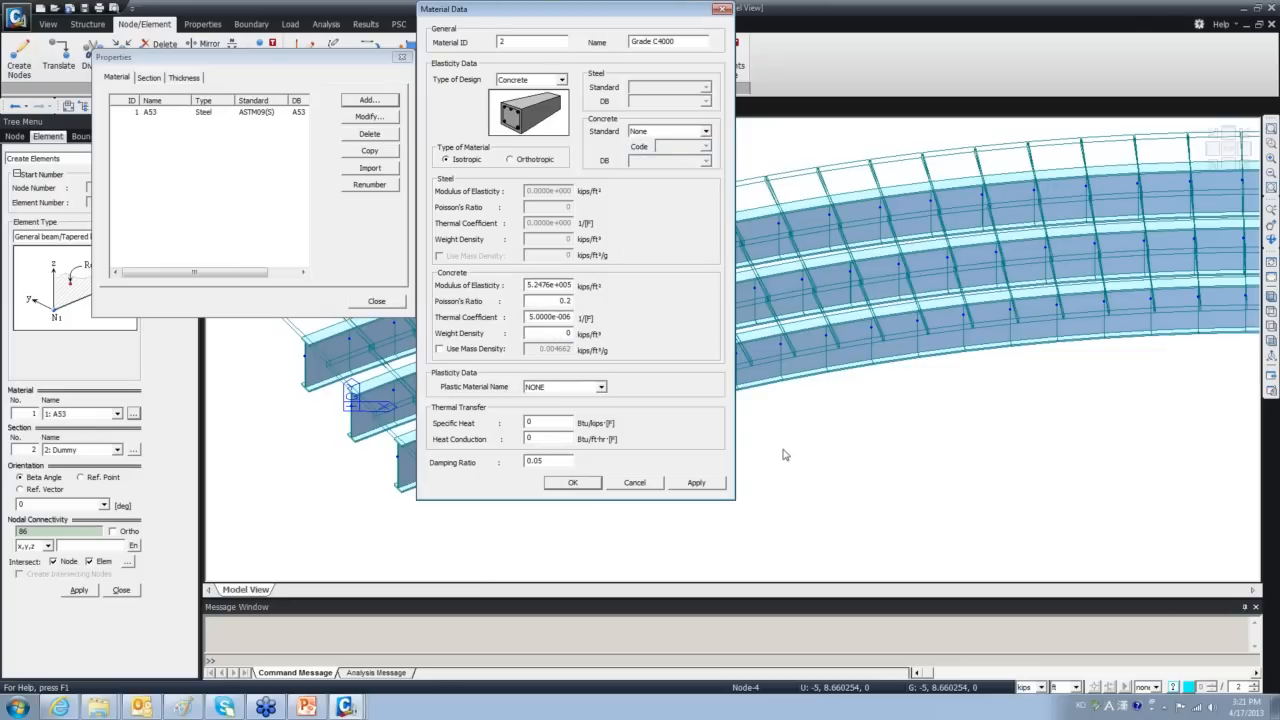
# Save the weightless concrete material and draw transverse Dummy elements across the three girders from the bridge's start to nodes 88 and 50.
pyautogui.click(572, 482)
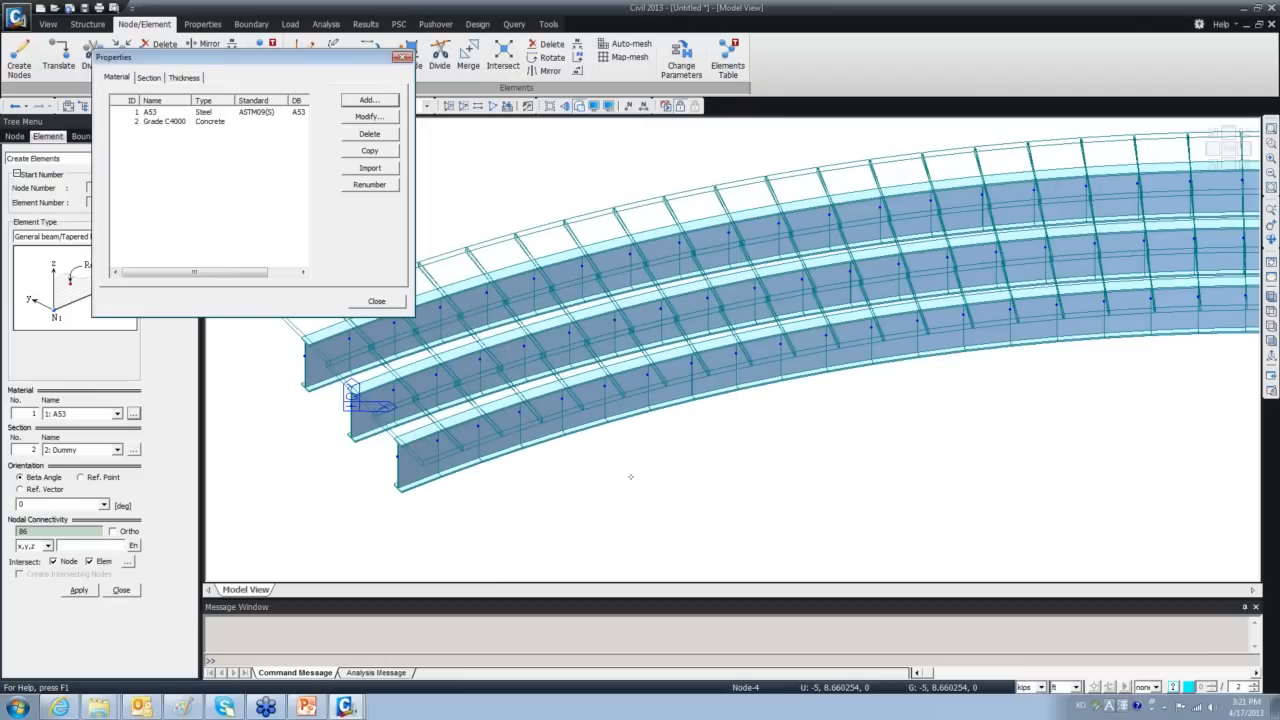
pyautogui.click(376, 301)
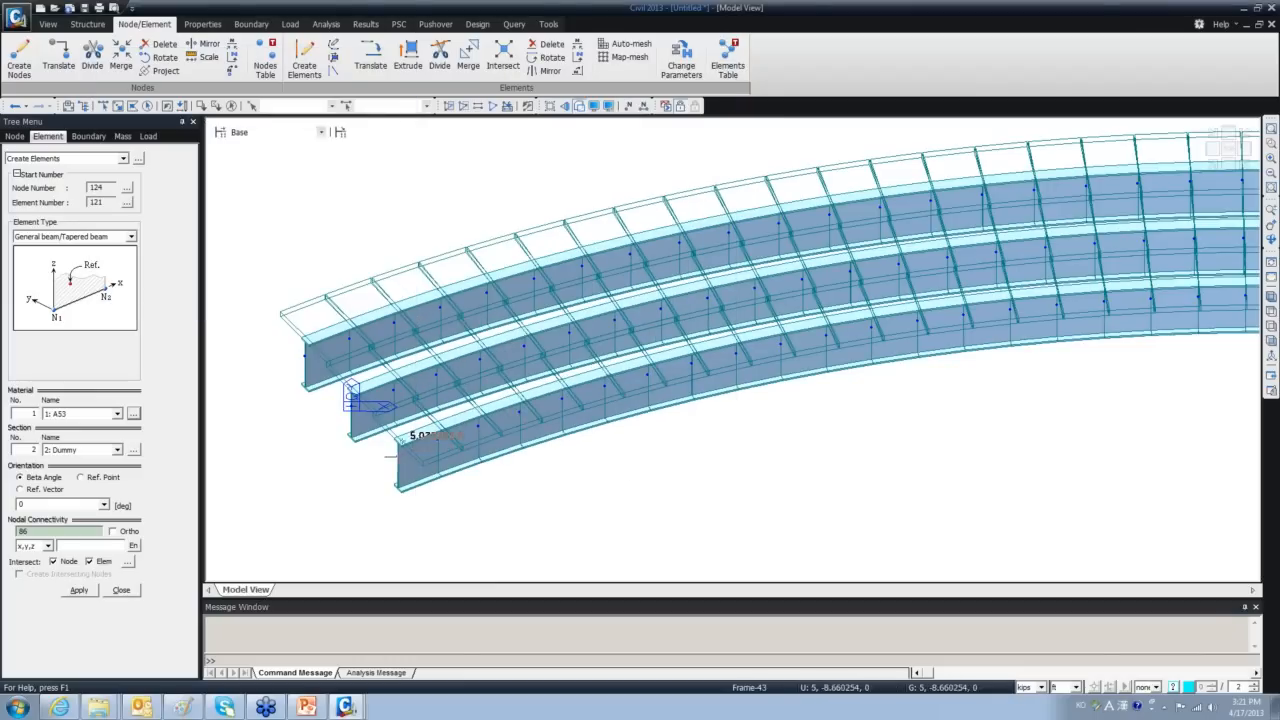
pyautogui.click(354, 345)
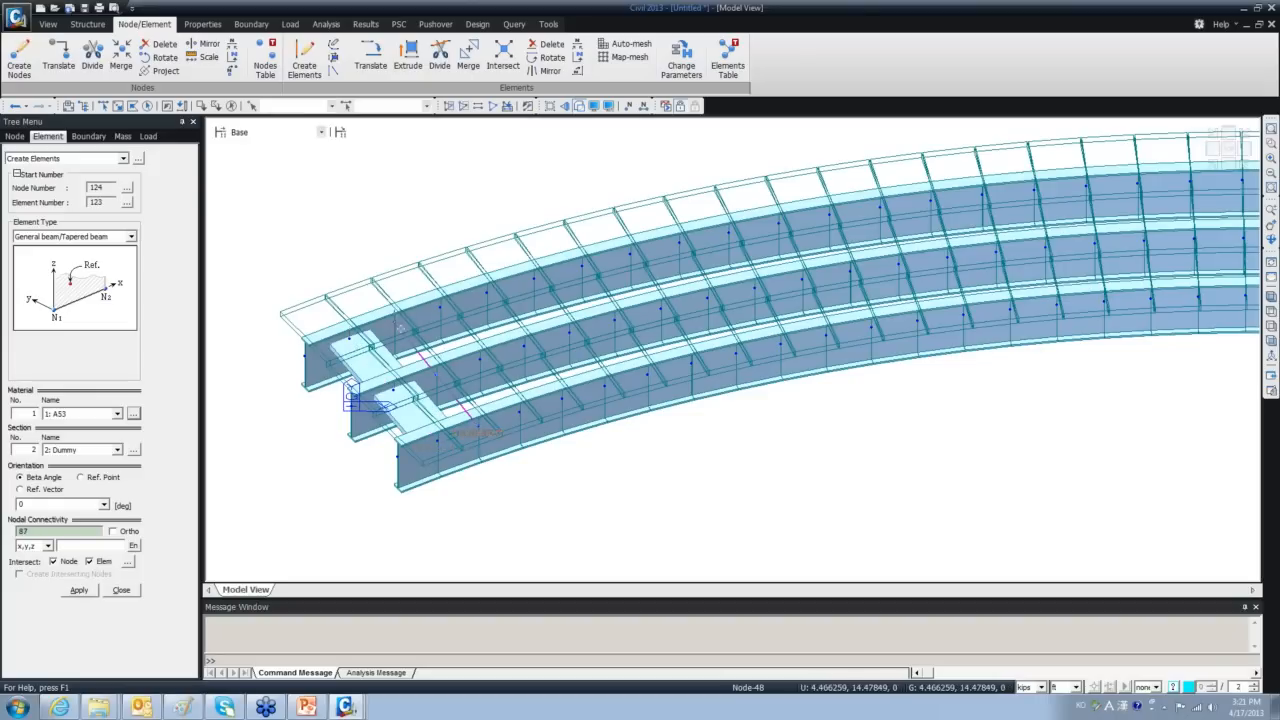
pyautogui.click(395, 324)
pyautogui.click(518, 410)
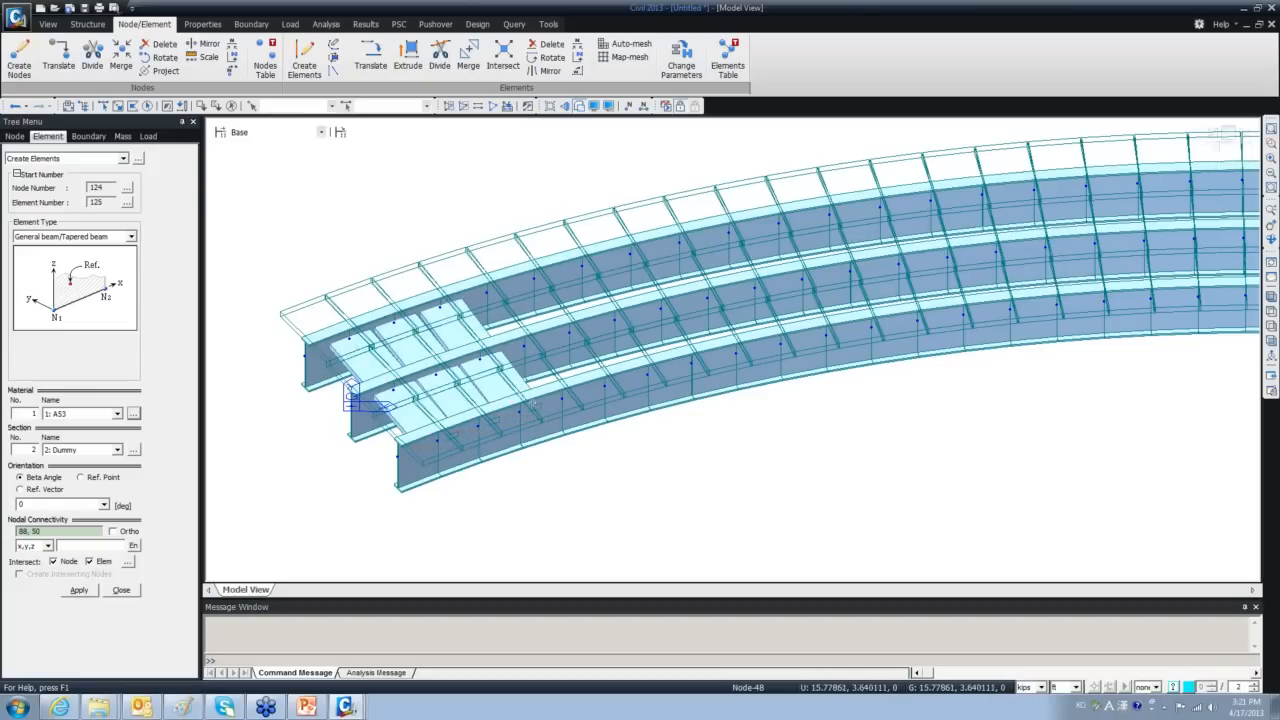
pyautogui.click(578, 392)
pyautogui.click(523, 314)
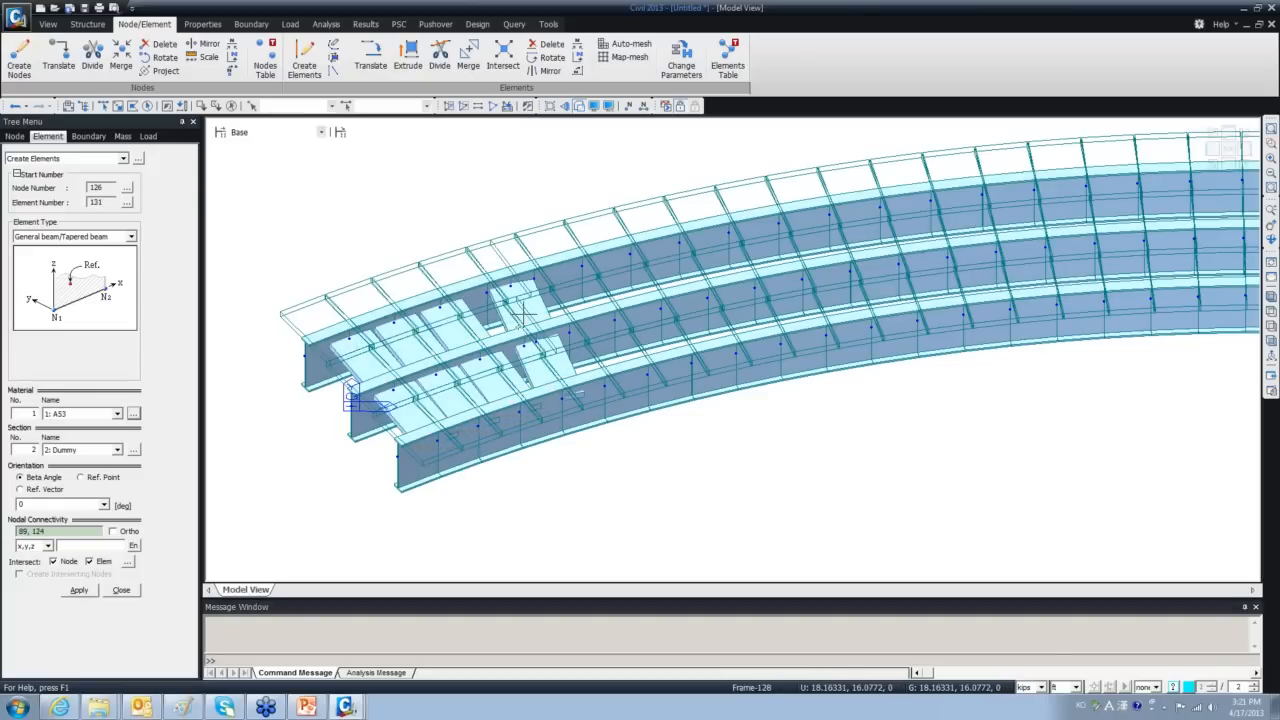
pyautogui.hotkey('ctrl', 'z')
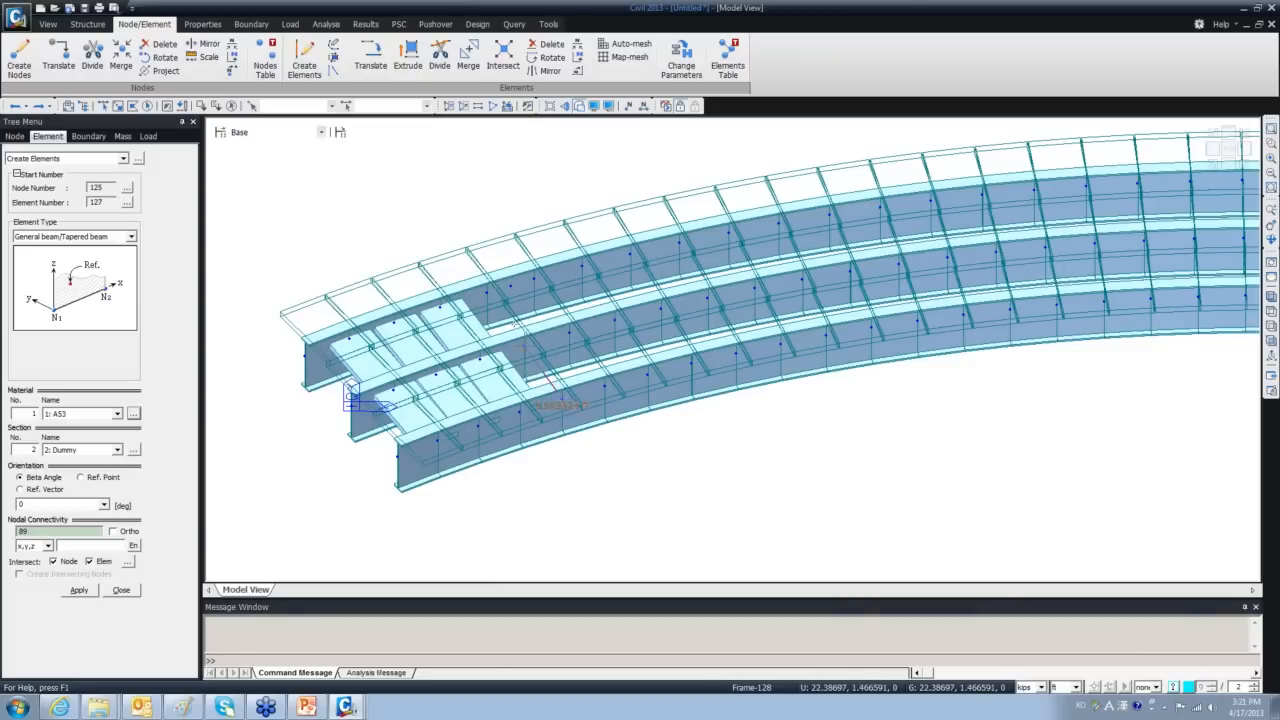
# Continue the transverse Dummy elements across the girders, joining each pair of opposite outer-girder nodes from node 89 up to nodes 99 and 61.
pyautogui.click(491, 291)
pyautogui.click(596, 386)
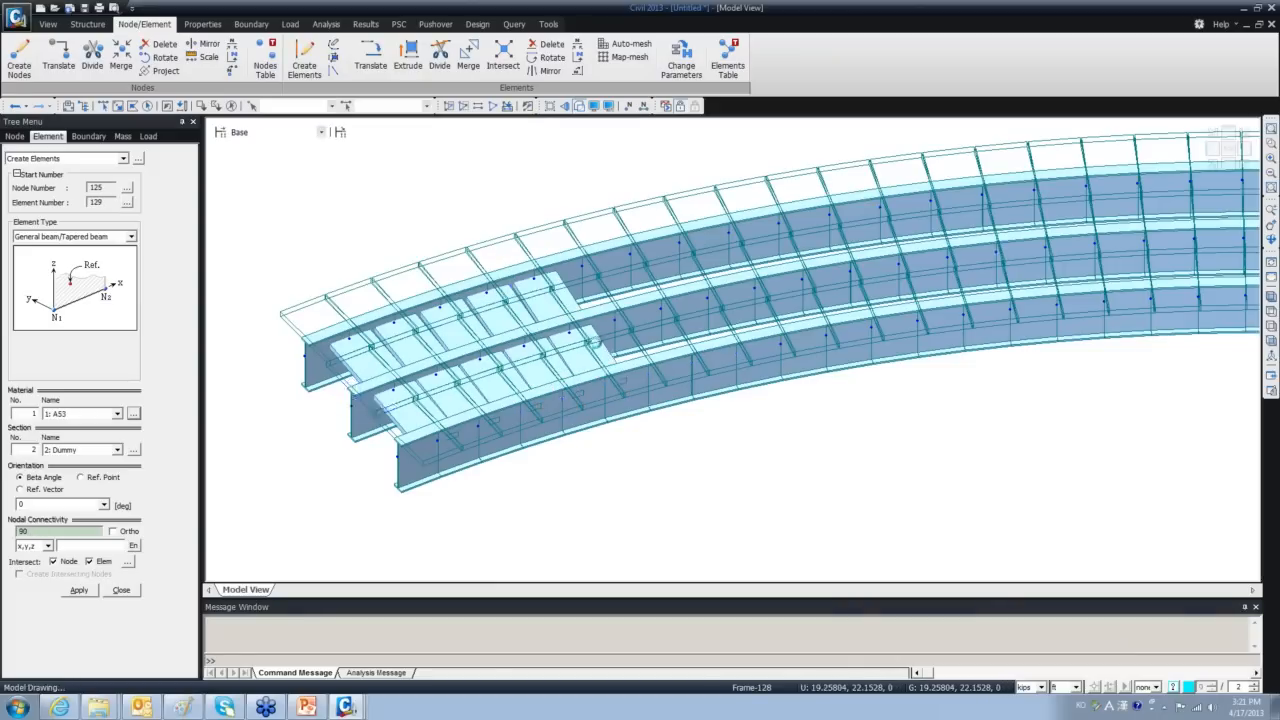
pyautogui.click(648, 375)
pyautogui.click(592, 272)
pyautogui.click(630, 250)
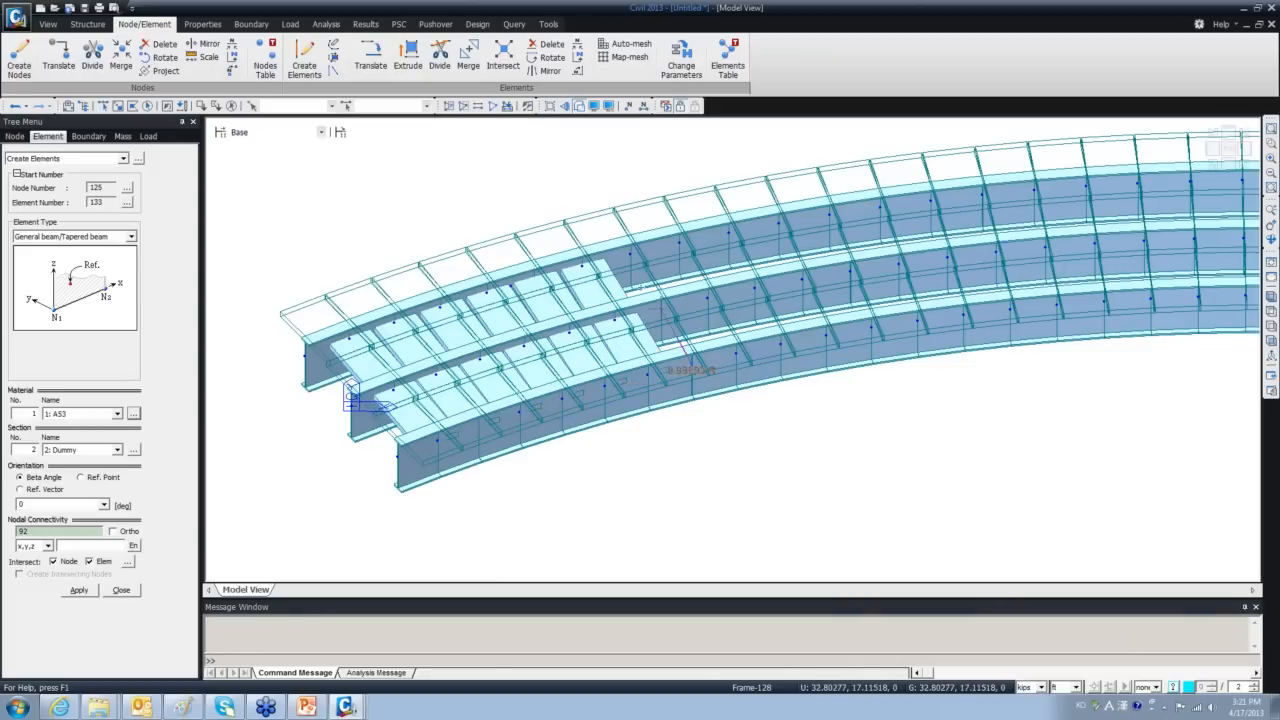
pyautogui.click(688, 363)
pyautogui.click(748, 342)
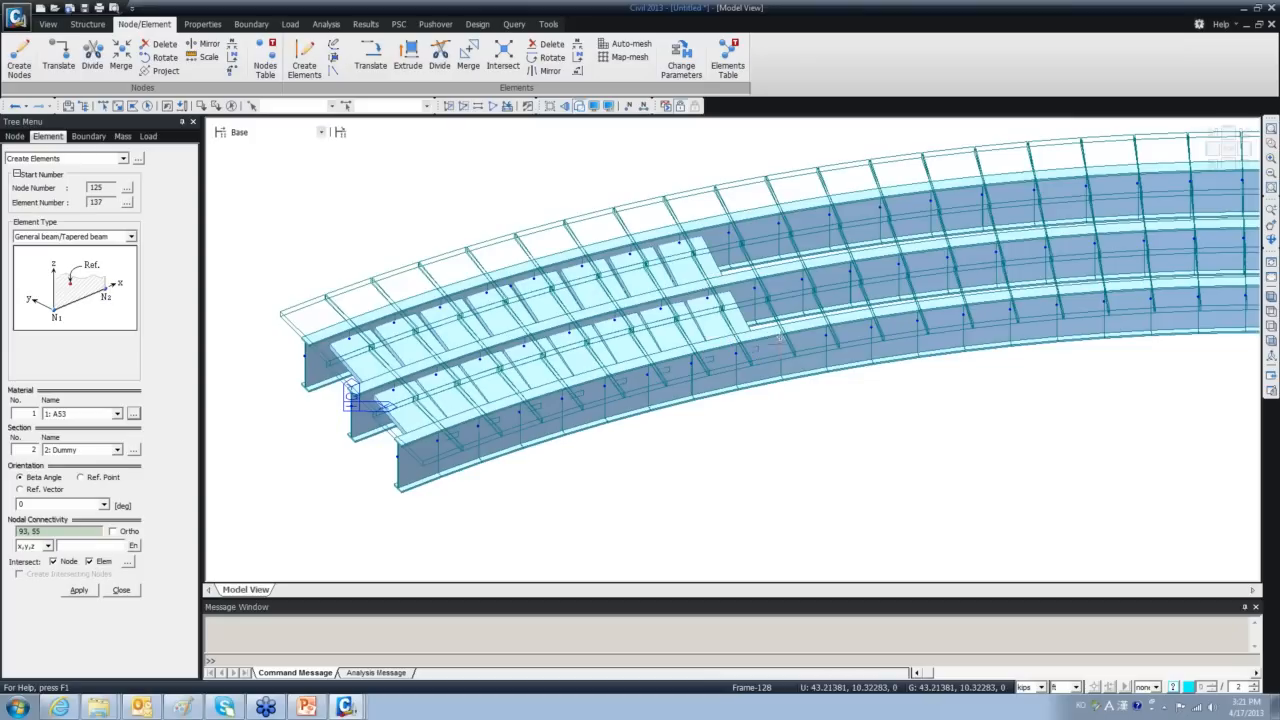
pyautogui.click(734, 235)
pyautogui.click(826, 336)
pyautogui.click(781, 224)
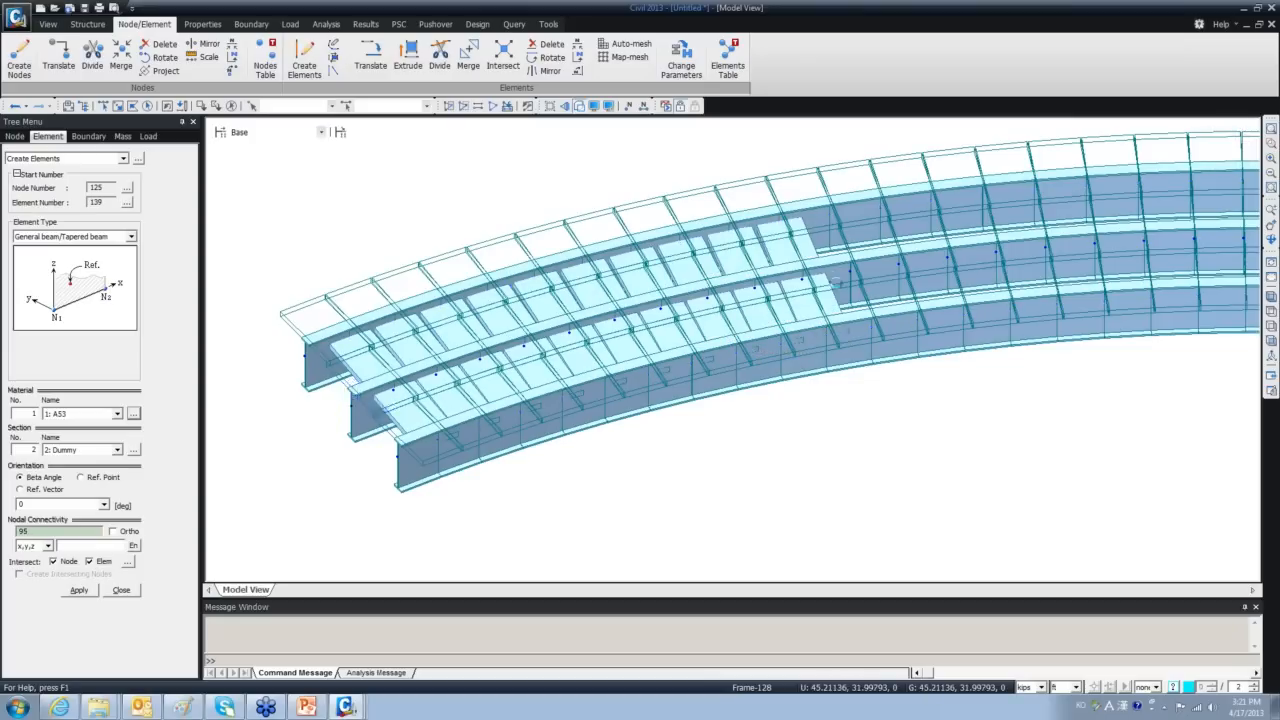
pyautogui.click(872, 325)
pyautogui.click(829, 214)
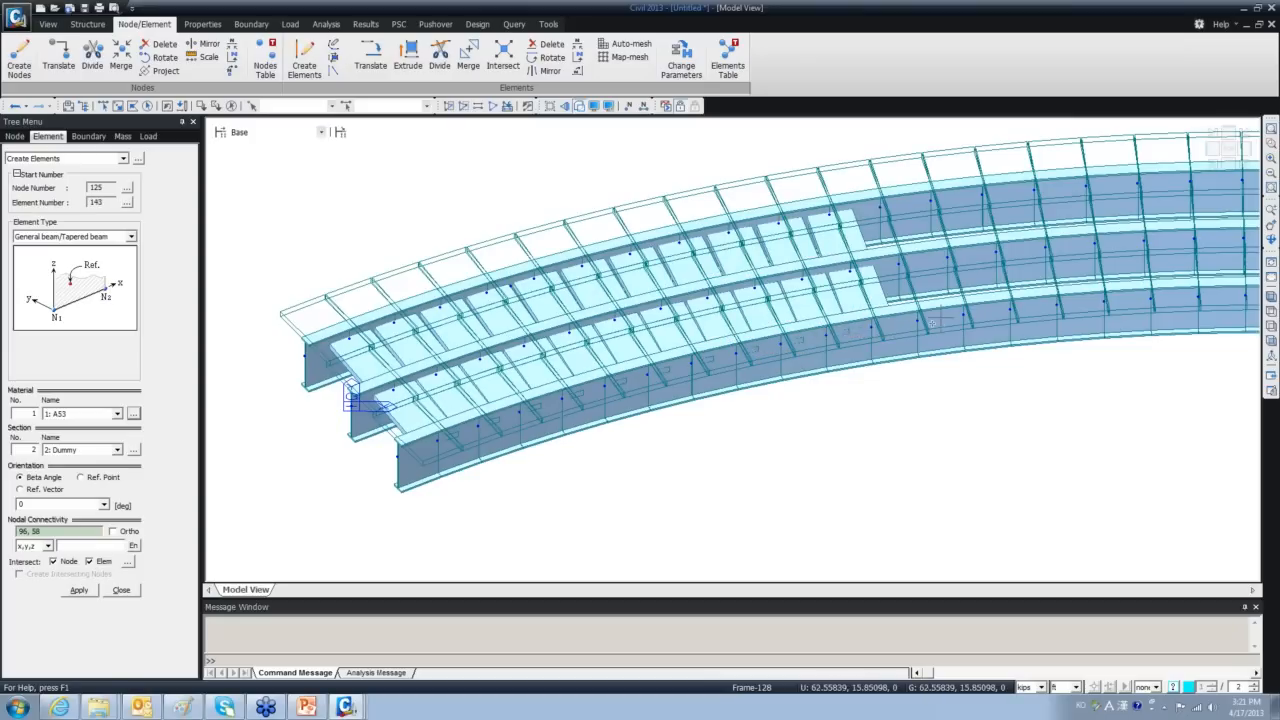
pyautogui.click(918, 320)
pyautogui.click(880, 208)
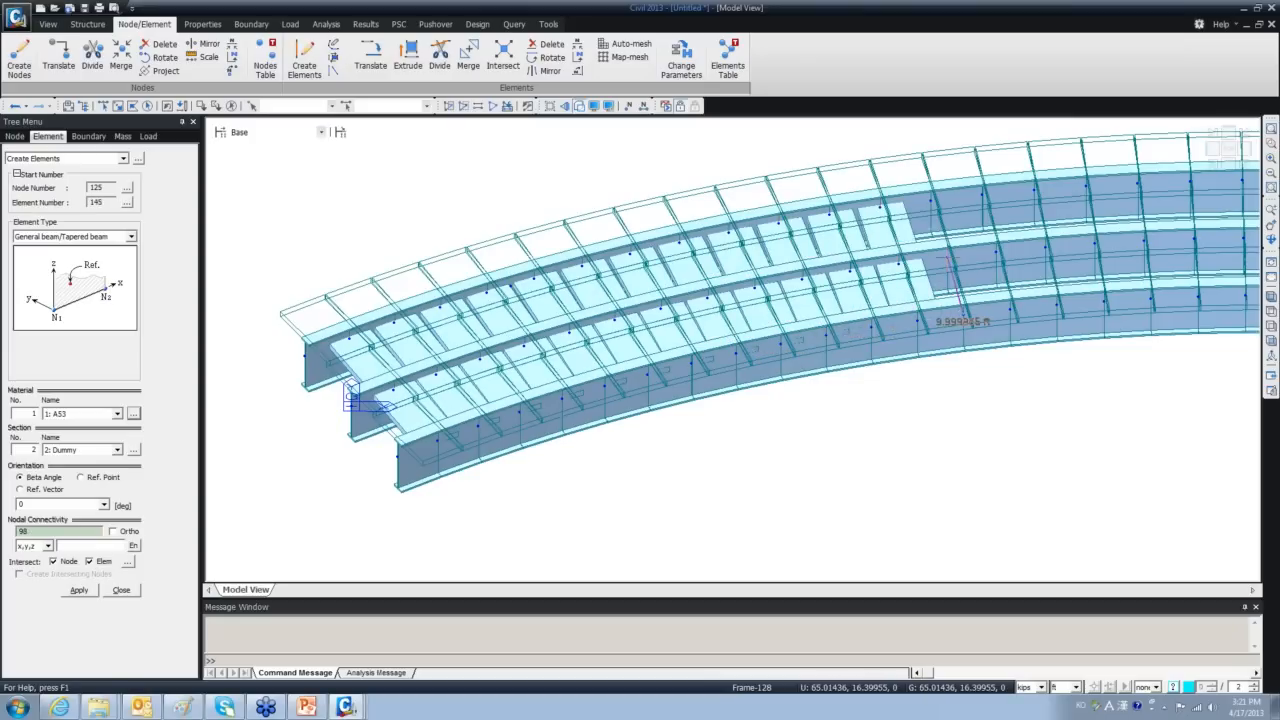
pyautogui.click(966, 316)
pyautogui.click(1017, 310)
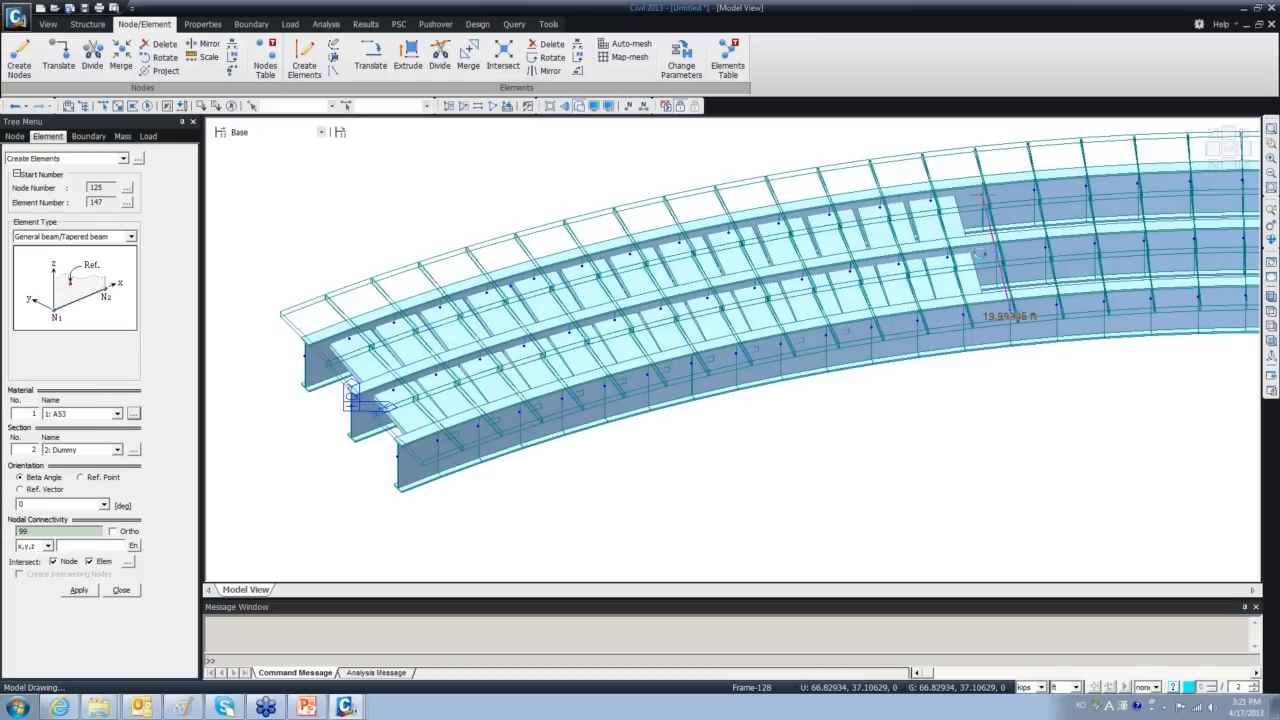
pyautogui.click(986, 203)
# Draw the transverse Dummy elements over the middle of the bridge, from nodes 100 and 62 to midspan nodes 9 and 6.
pyautogui.moveTo(971, 413); pyautogui.dragTo(555, 499, button='middle')
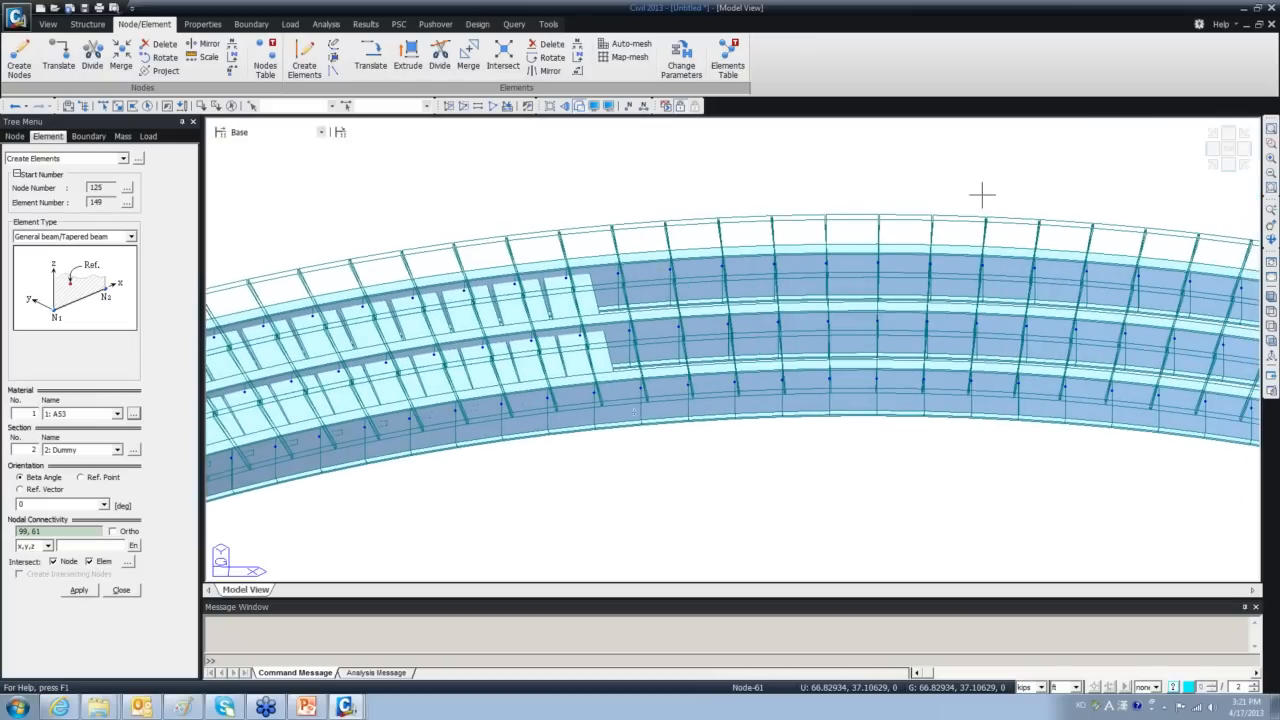
pyautogui.click(641, 387)
pyautogui.click(619, 279)
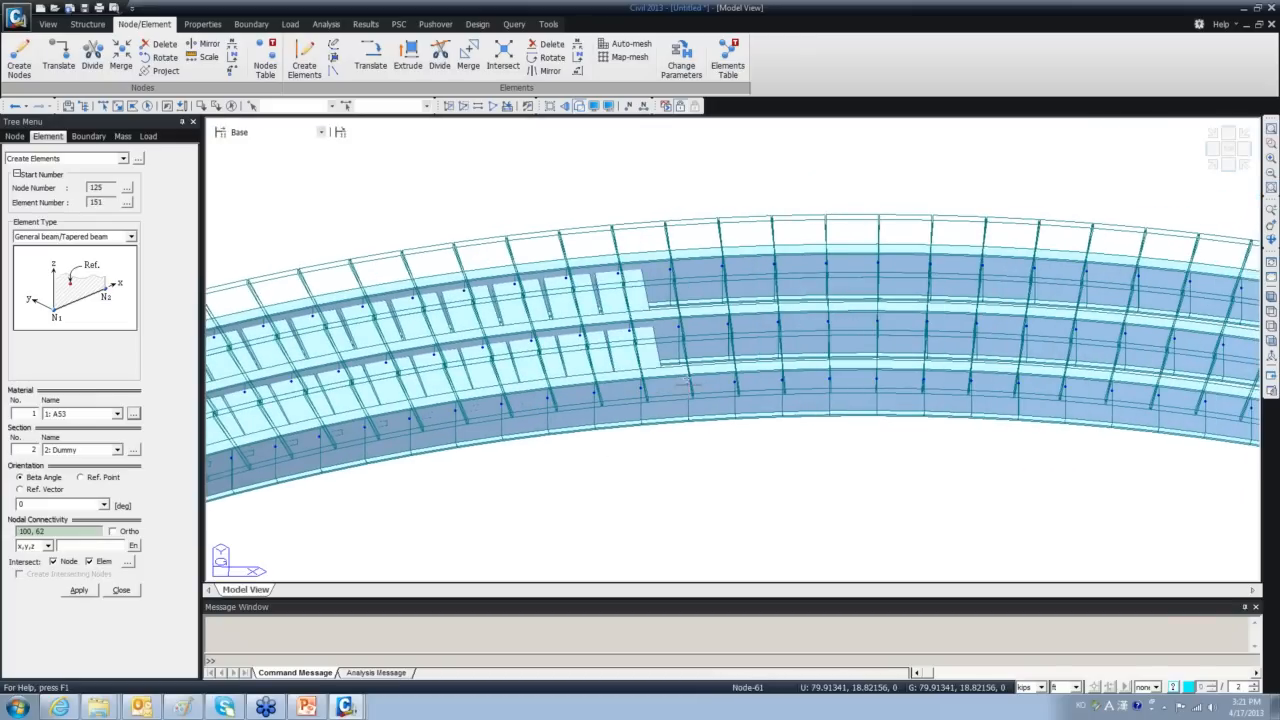
pyautogui.click(688, 386)
pyautogui.click(671, 269)
pyautogui.click(735, 385)
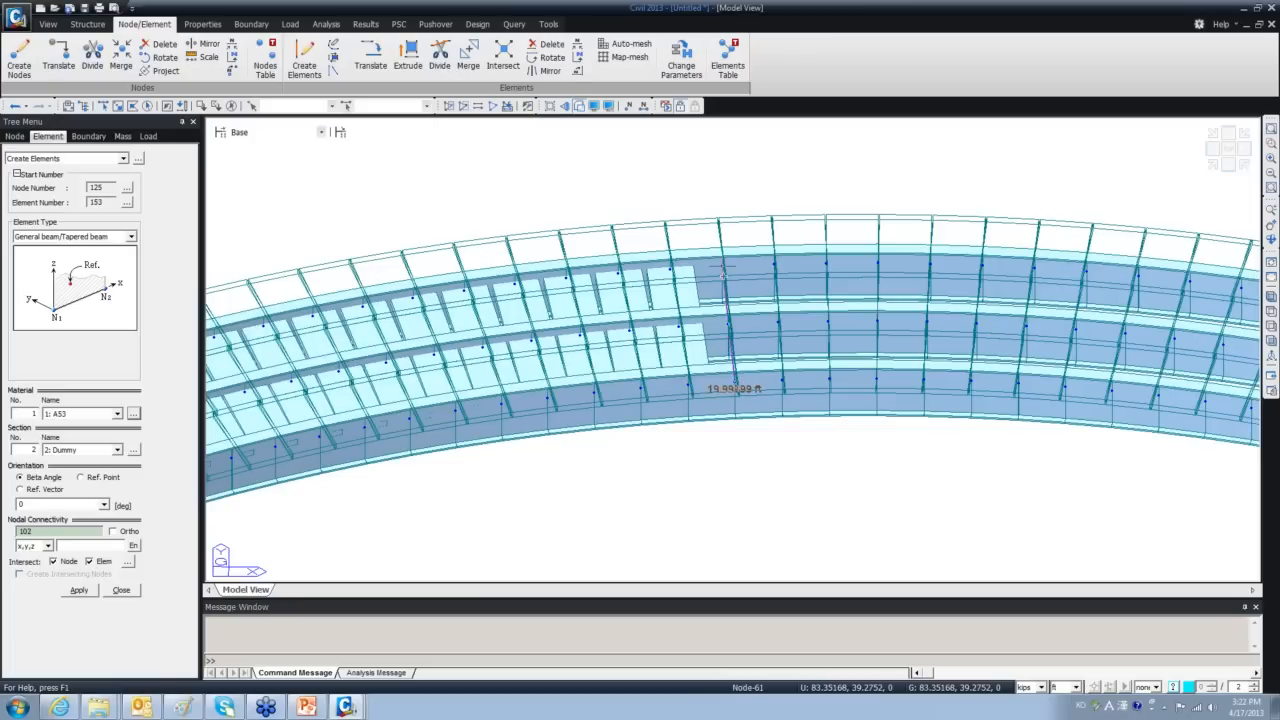
pyautogui.click(722, 266)
pyautogui.click(782, 384)
pyautogui.click(774, 264)
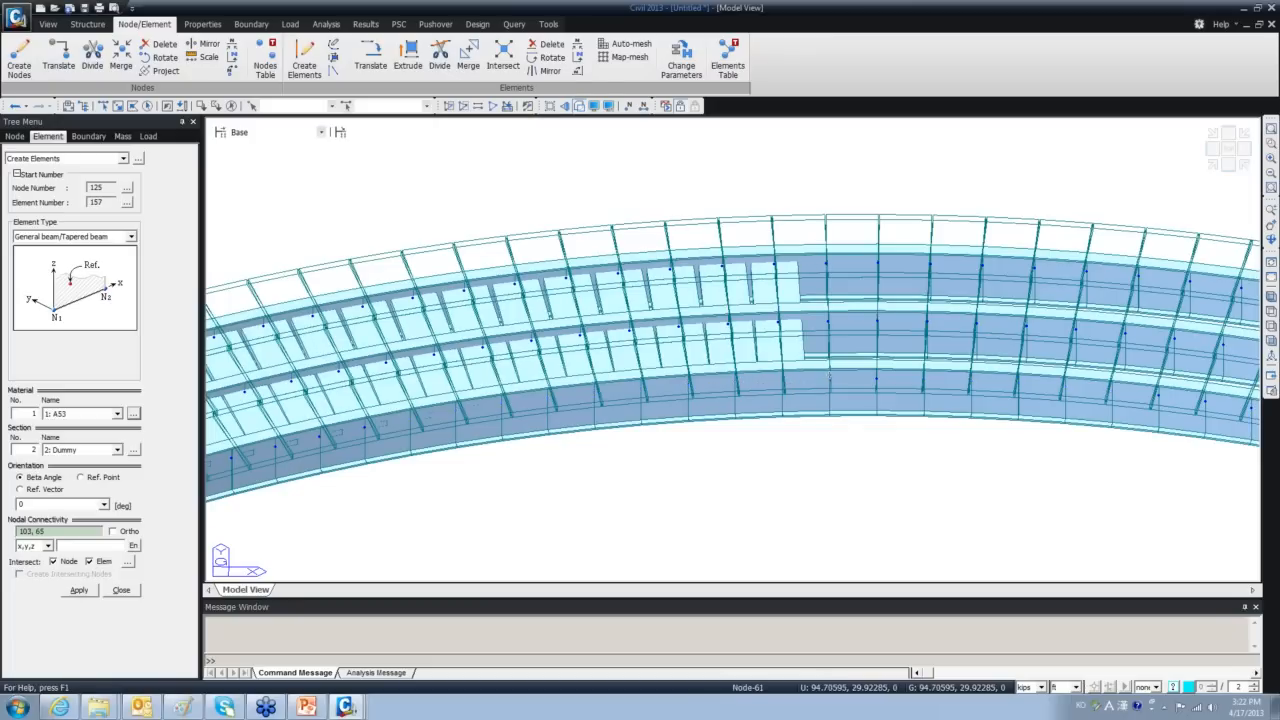
pyautogui.click(830, 382)
pyautogui.click(826, 264)
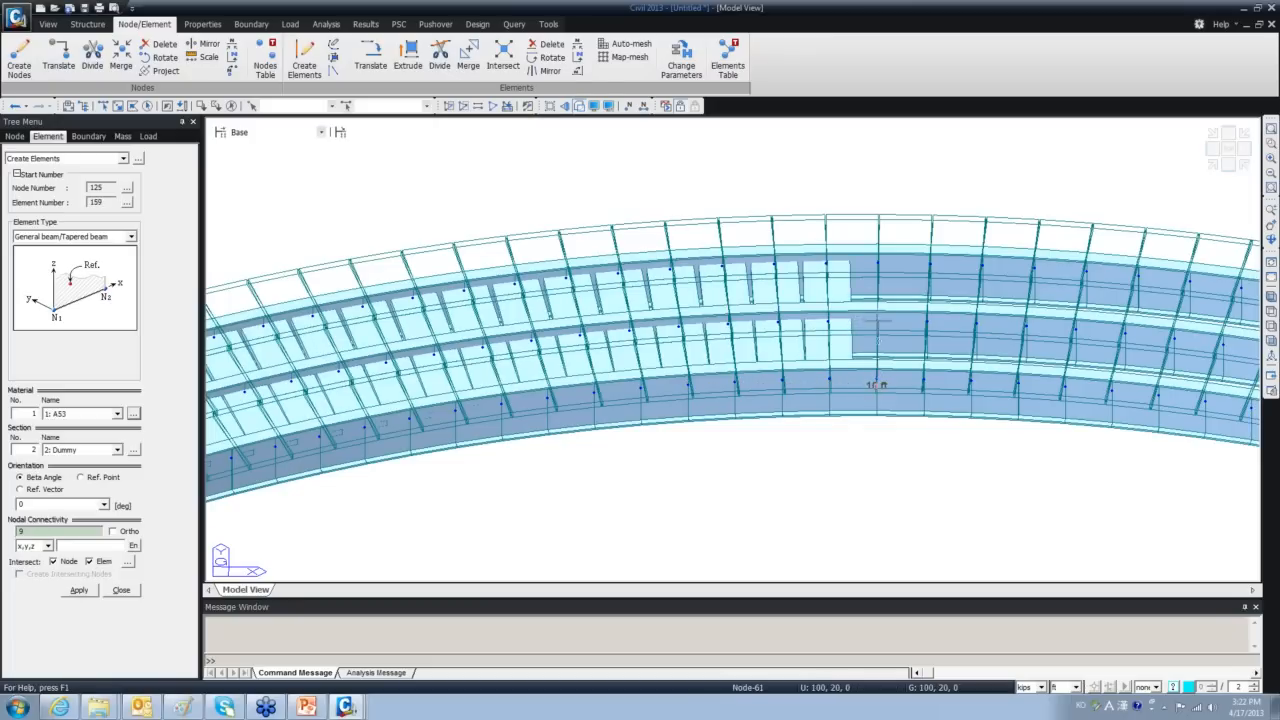
pyautogui.click(877, 263)
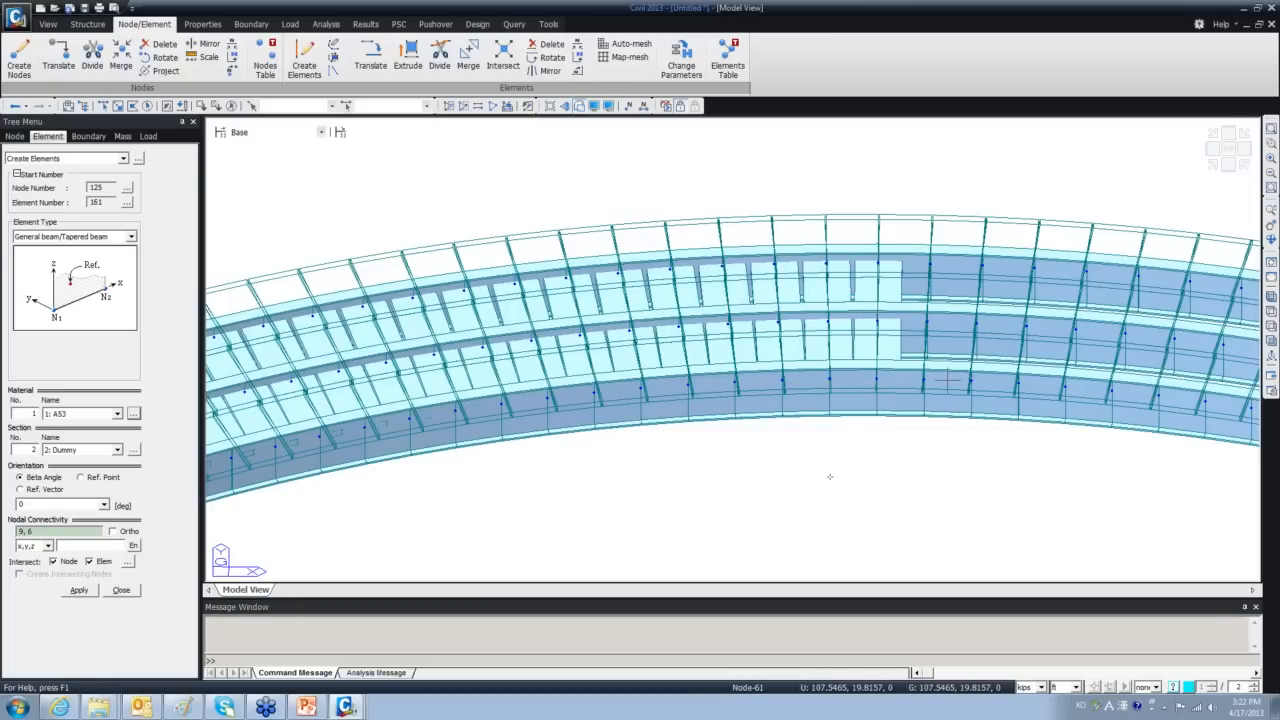
# Add transverse Dummy elements beyond midspan, joining opposite outer-girder nodes from node 105 up to nodes 115 and 77.
pyautogui.moveTo(829, 476)
pyautogui.mouseDown(button='middle')
pyautogui.moveTo(223, 491)
pyautogui.moveTo(591, 503)
pyautogui.moveTo(367, 379)
pyautogui.mouseUp(button='middle')
pyautogui.click(305, 306)
pyautogui.click(312, 188)
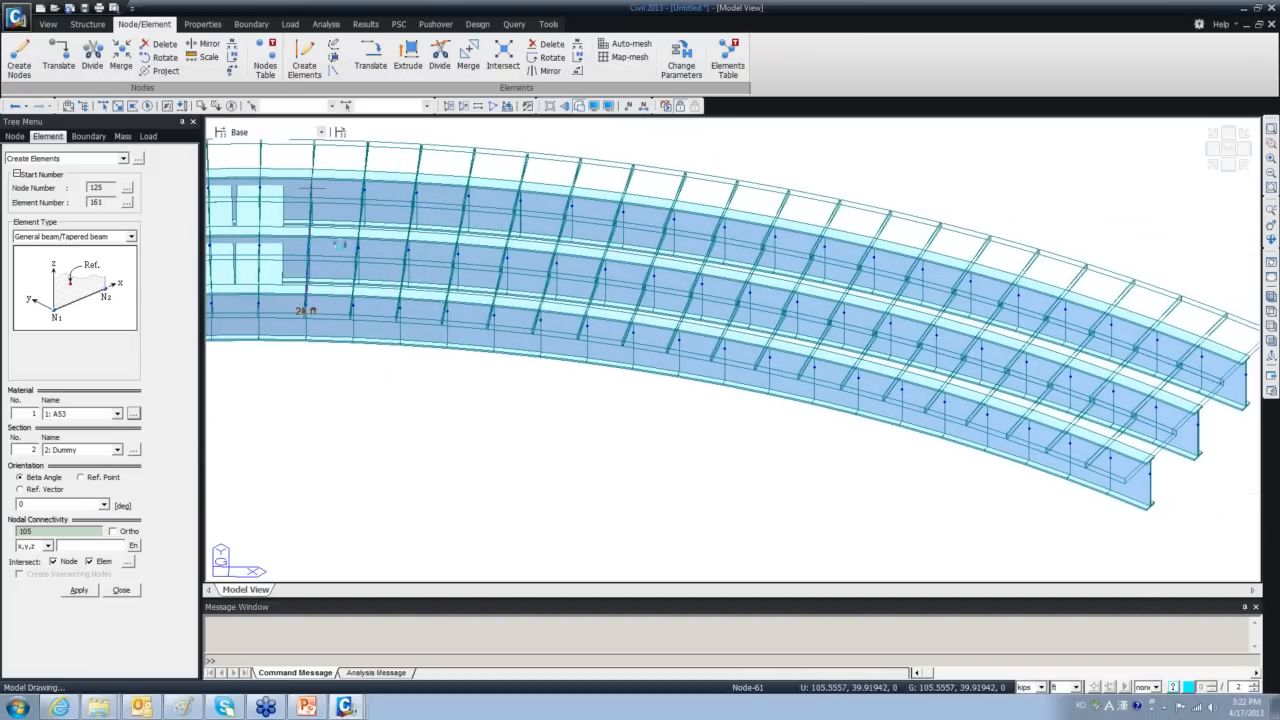
pyautogui.click(352, 305)
pyautogui.click(364, 190)
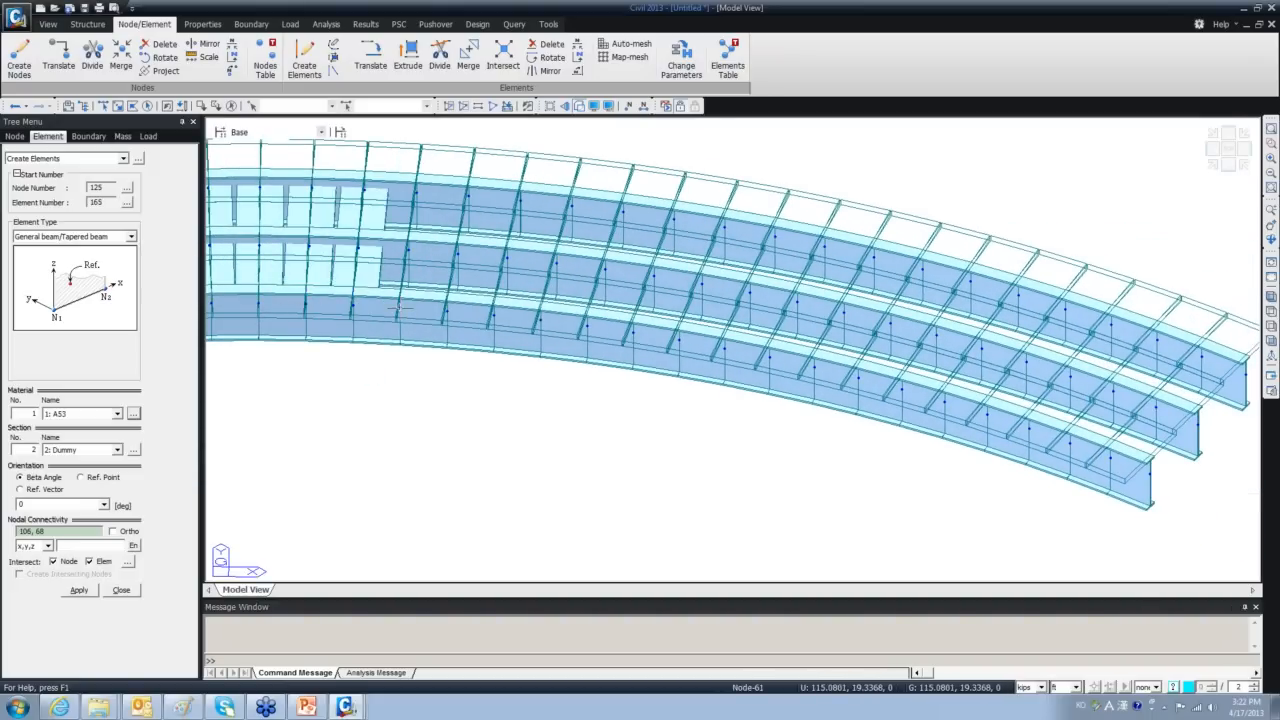
pyautogui.click(398, 306)
pyautogui.click(412, 190)
pyautogui.click(444, 312)
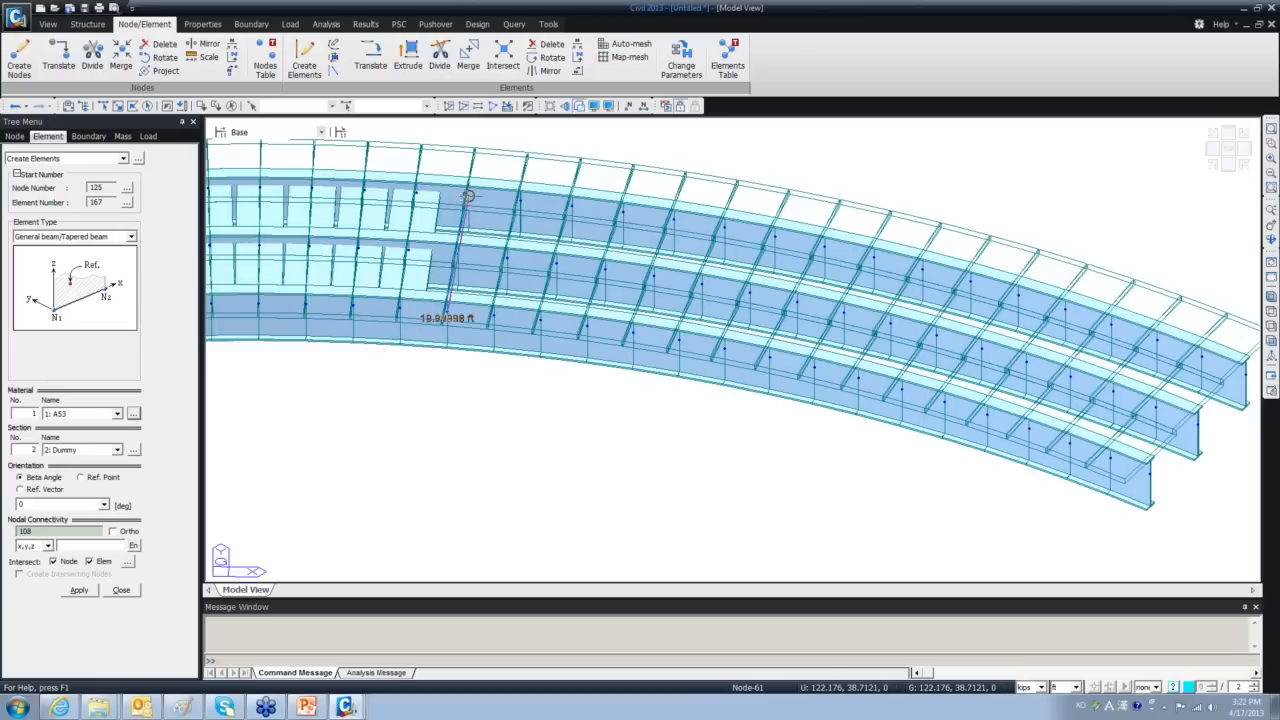
pyautogui.click(467, 195)
pyautogui.click(490, 316)
pyautogui.click(517, 195)
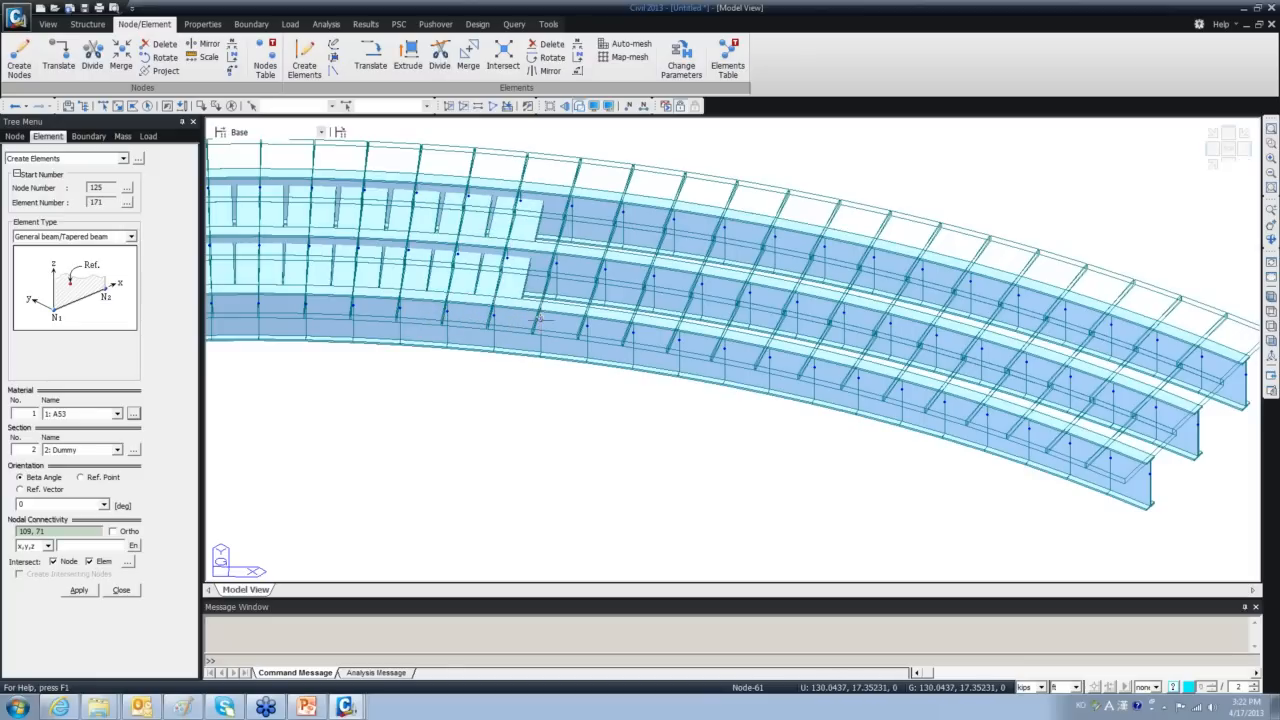
pyautogui.click(538, 318)
pyautogui.click(568, 200)
pyautogui.click(588, 320)
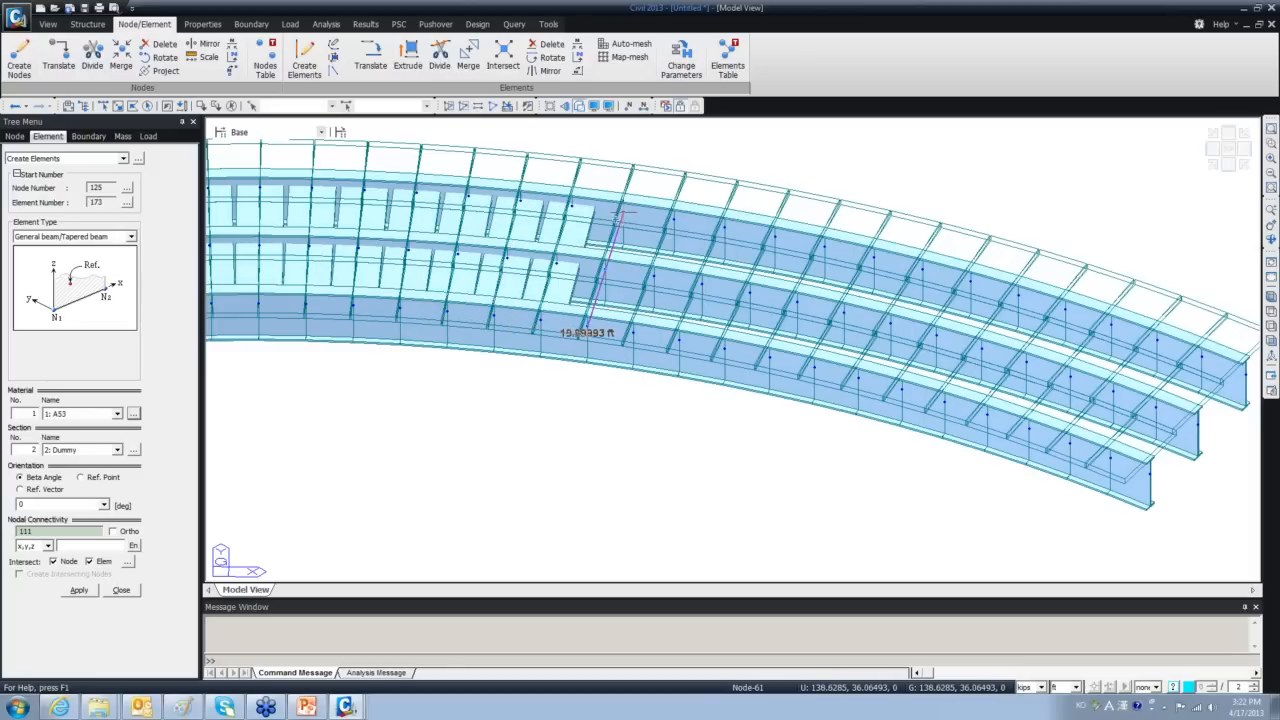
pyautogui.click(620, 213)
pyautogui.click(636, 332)
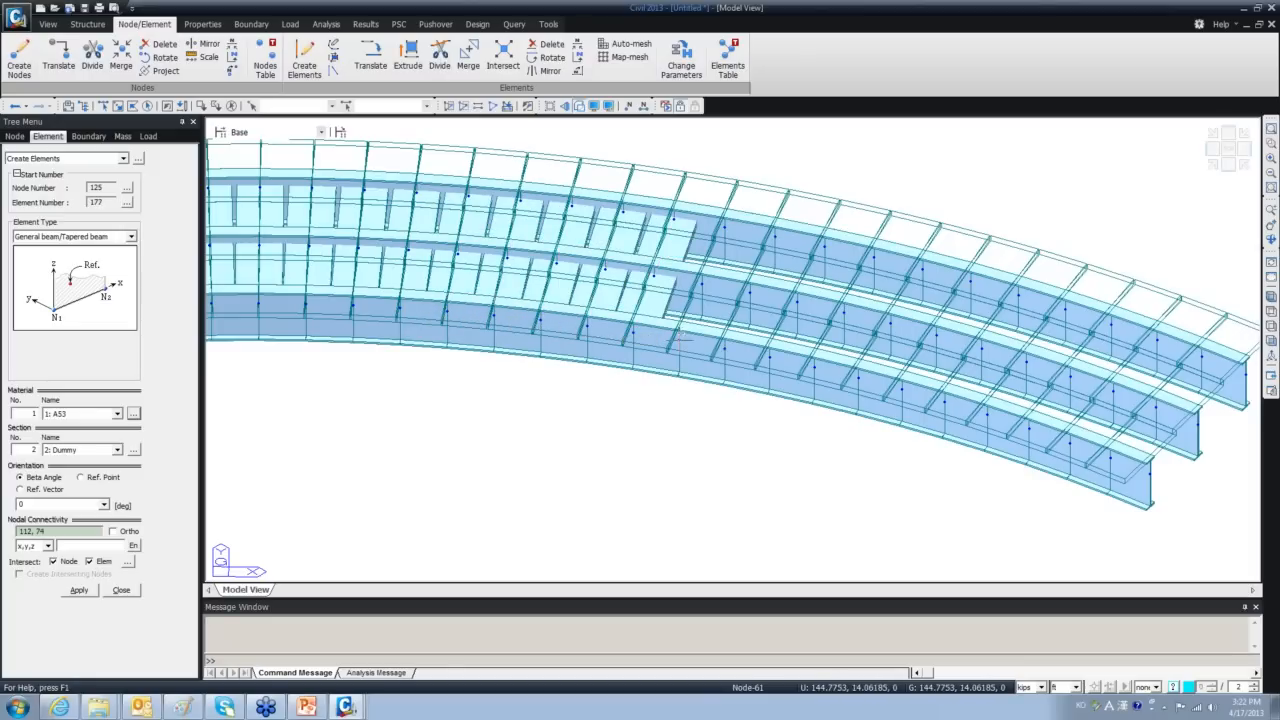
pyautogui.click(678, 340)
pyautogui.click(720, 230)
pyautogui.click(736, 344)
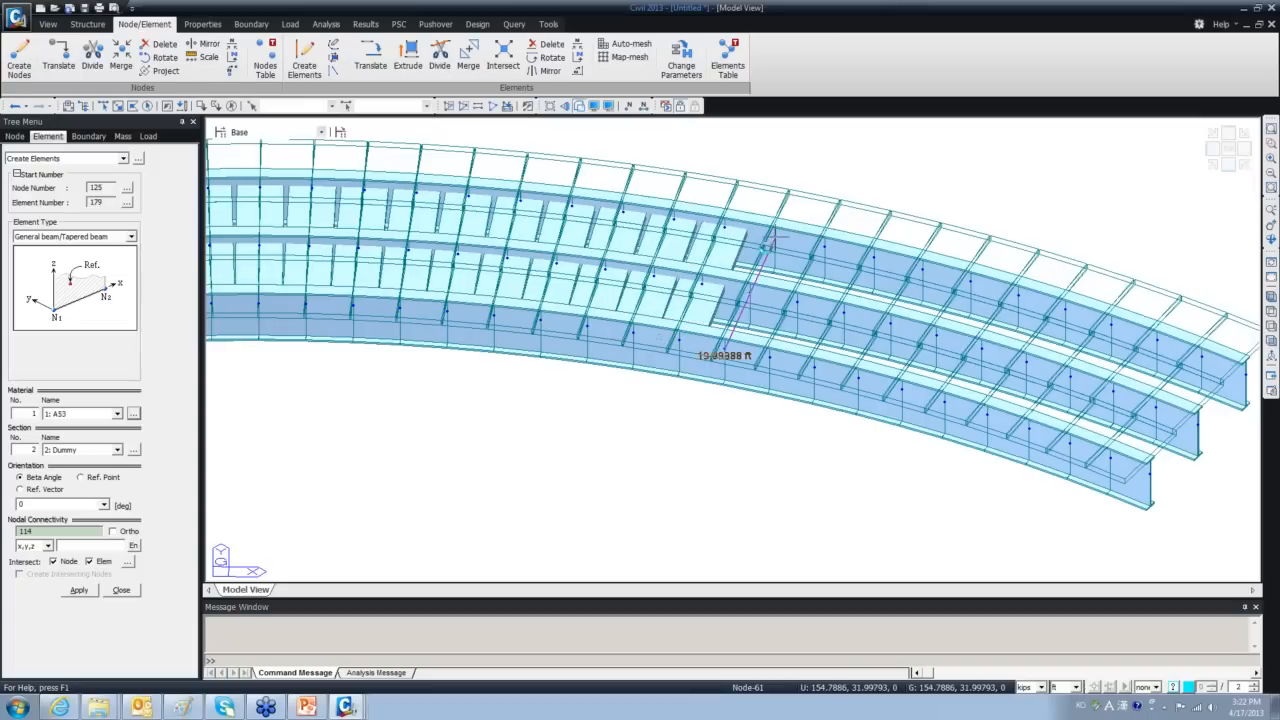
pyautogui.click(771, 242)
# Complete the remaining transverse Dummy elements toward the bridge's far end, finishing between nodes 123 and 85.
pyautogui.click(812, 366)
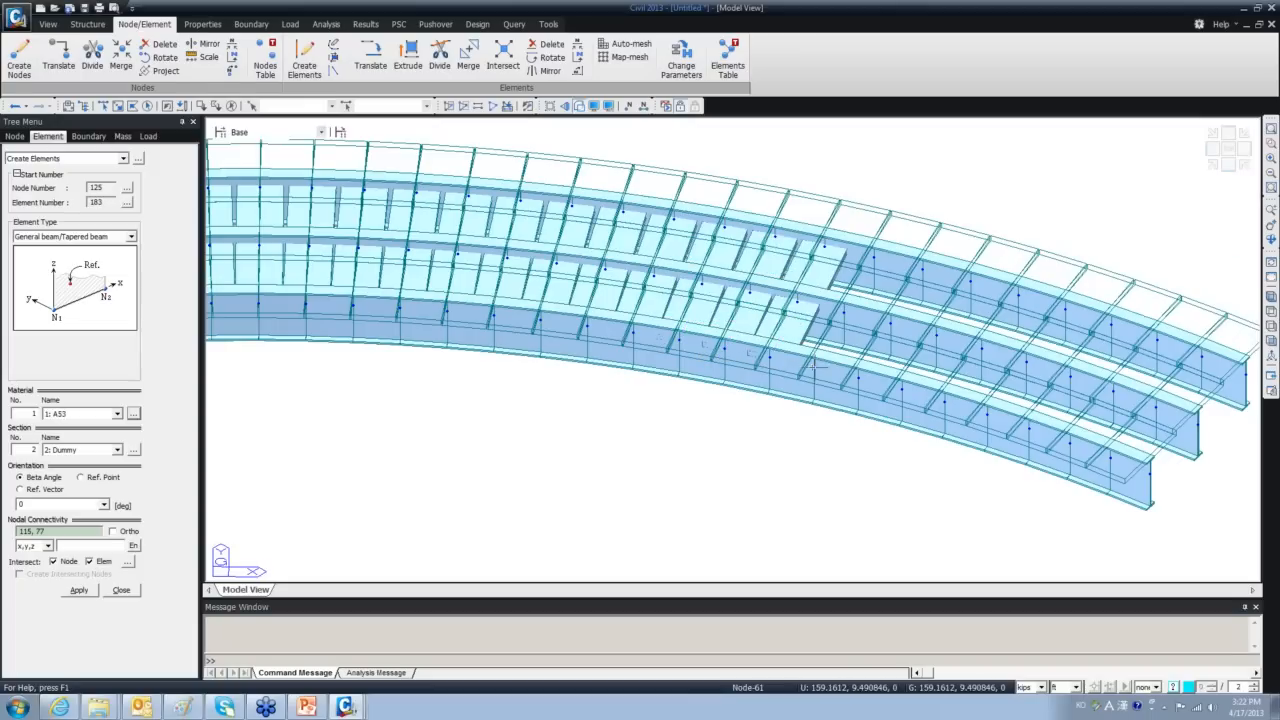
pyautogui.click(895, 260)
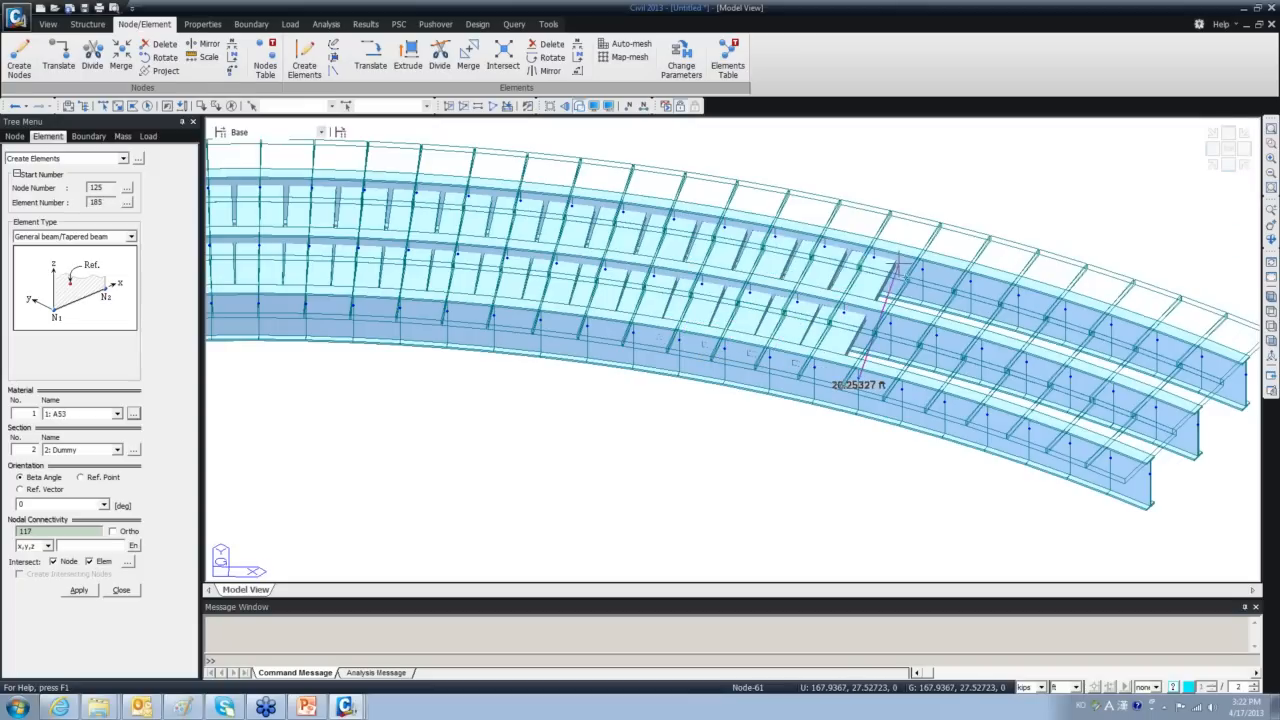
pyautogui.click(921, 273)
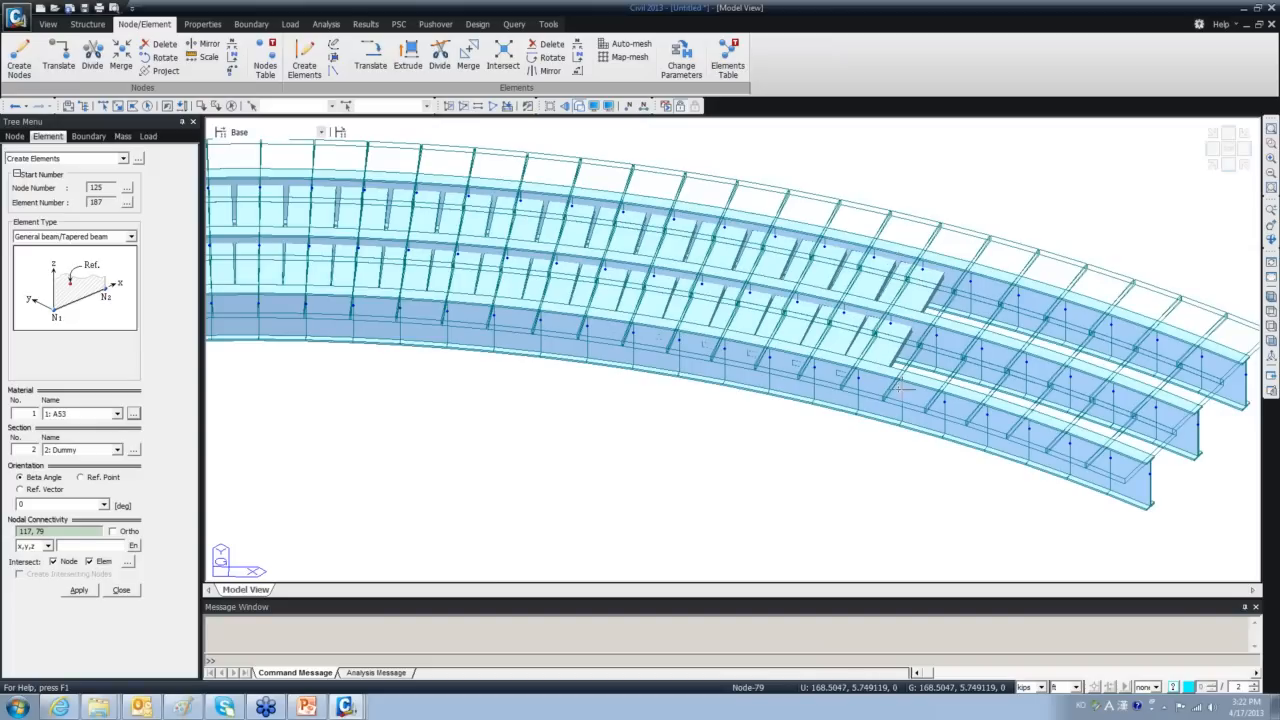
pyautogui.click(945, 400)
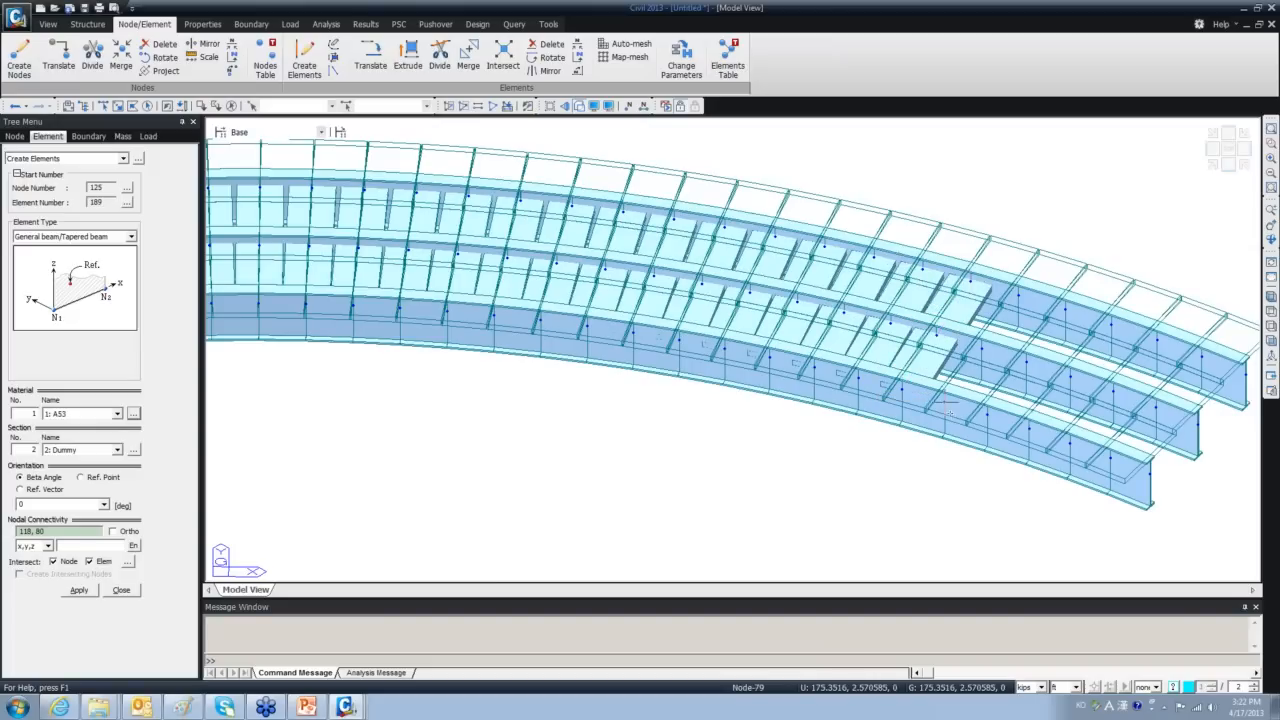
pyautogui.click(1018, 295)
pyautogui.click(987, 411)
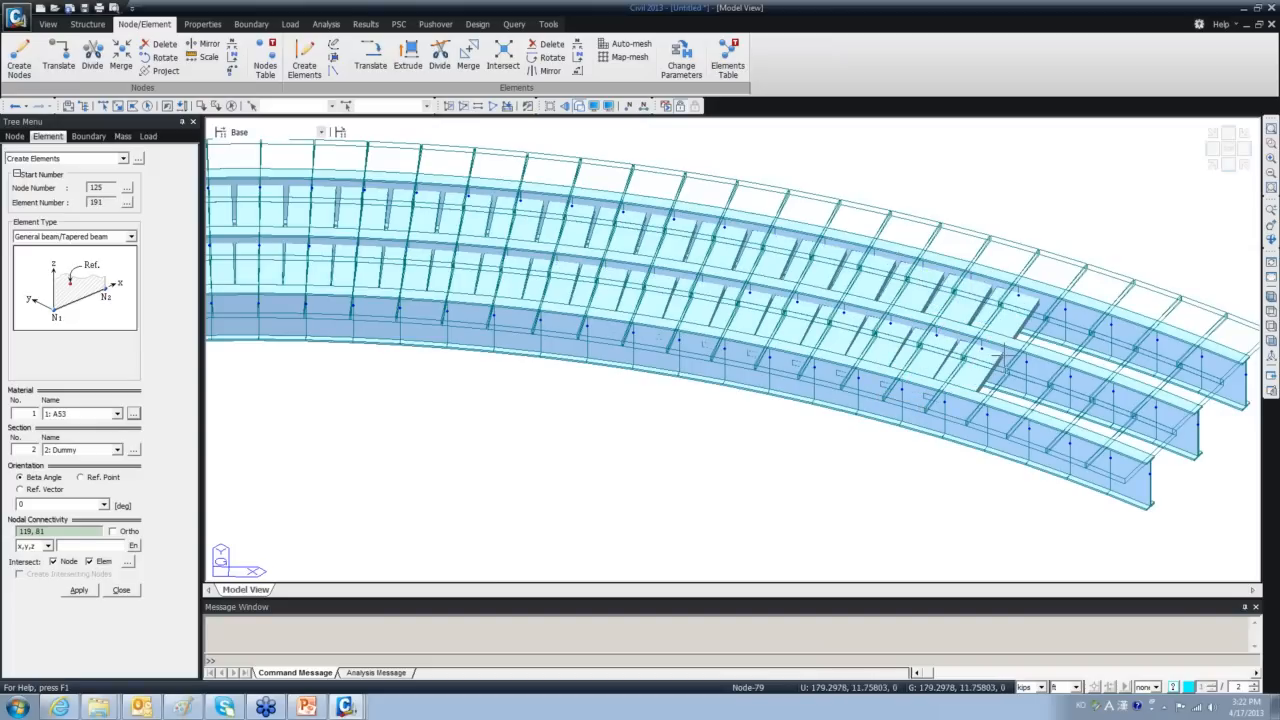
pyautogui.click(988, 413)
pyautogui.click(1065, 304)
pyautogui.click(1030, 428)
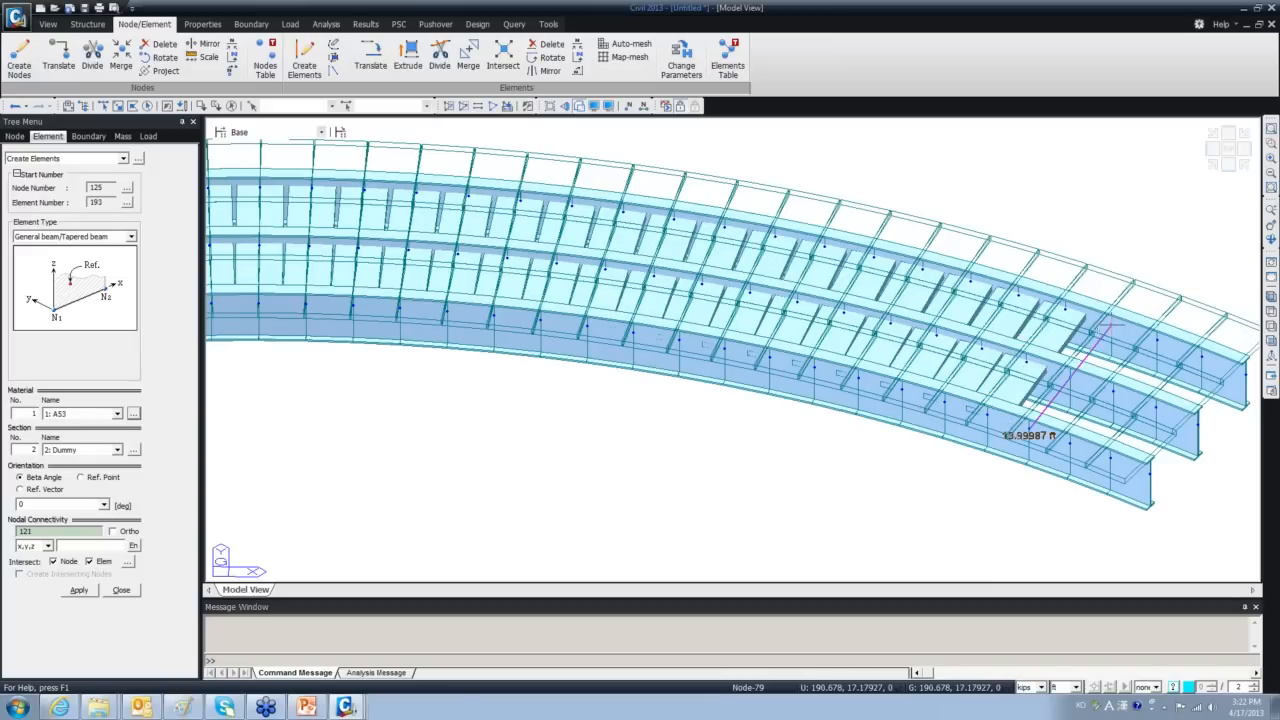
pyautogui.click(1072, 444)
pyautogui.click(1070, 443)
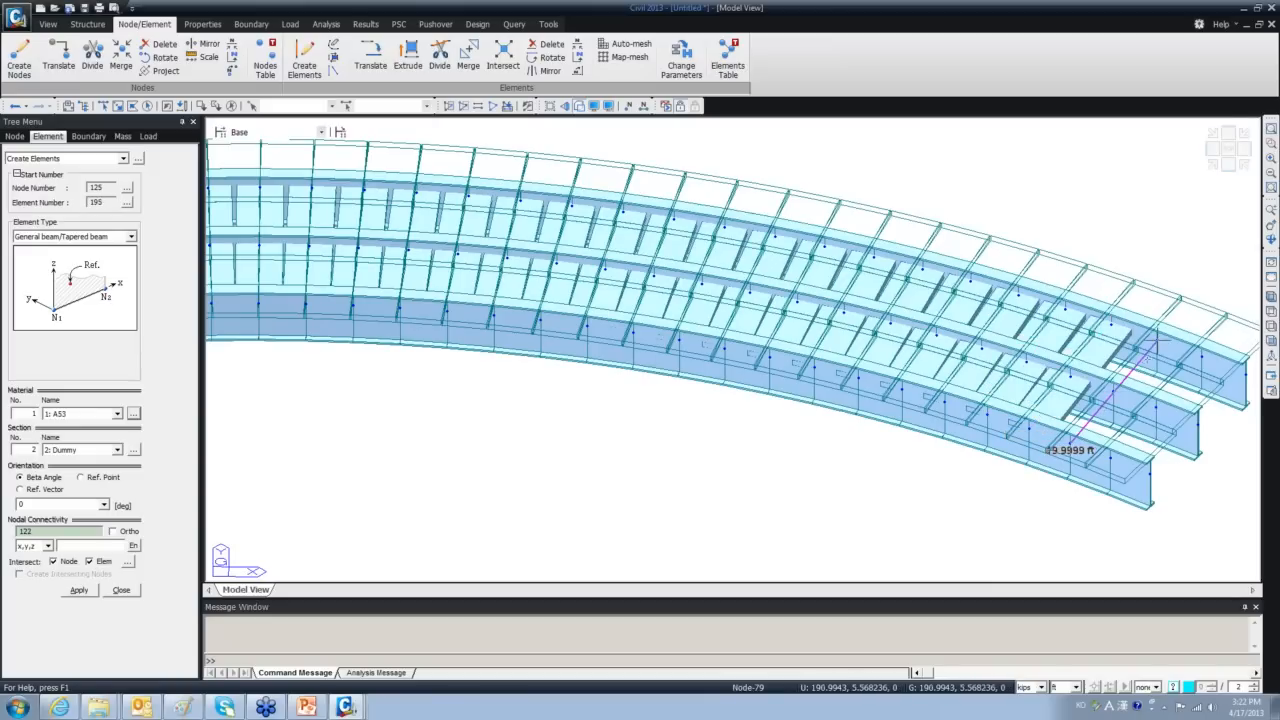
pyautogui.click(1157, 340)
pyautogui.click(1111, 458)
pyautogui.click(1112, 460)
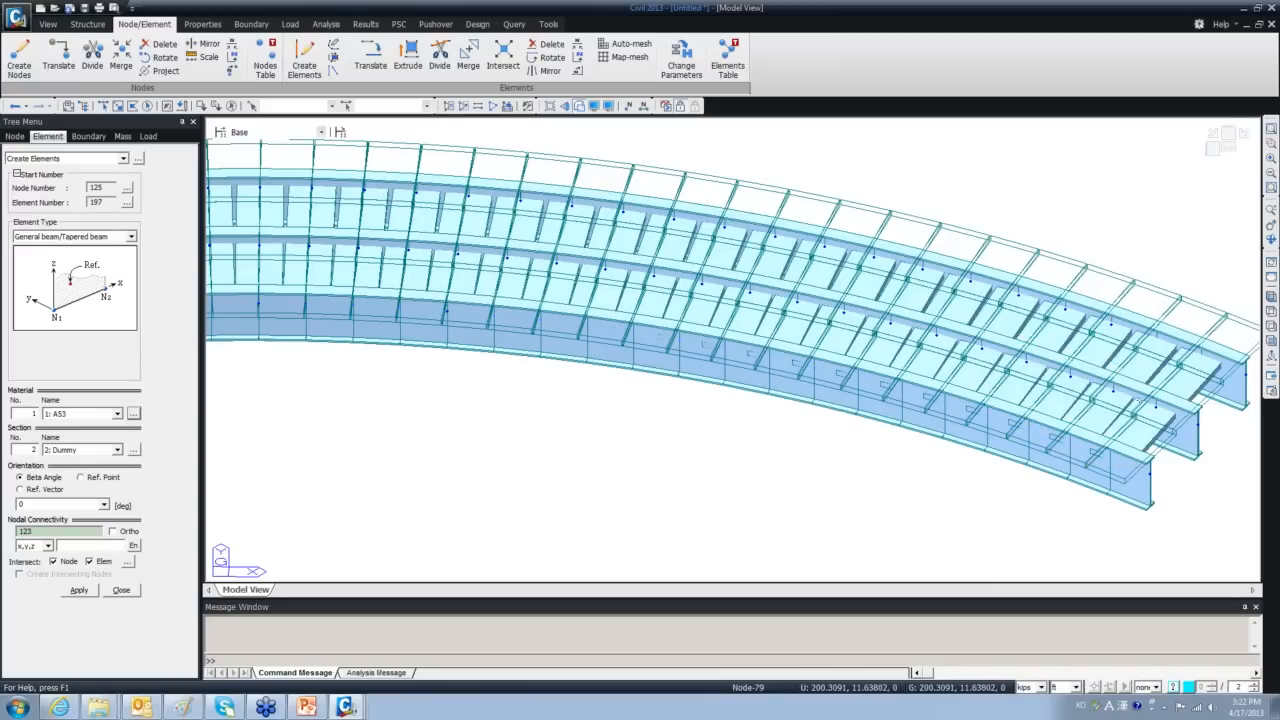
pyautogui.click(1271, 297)
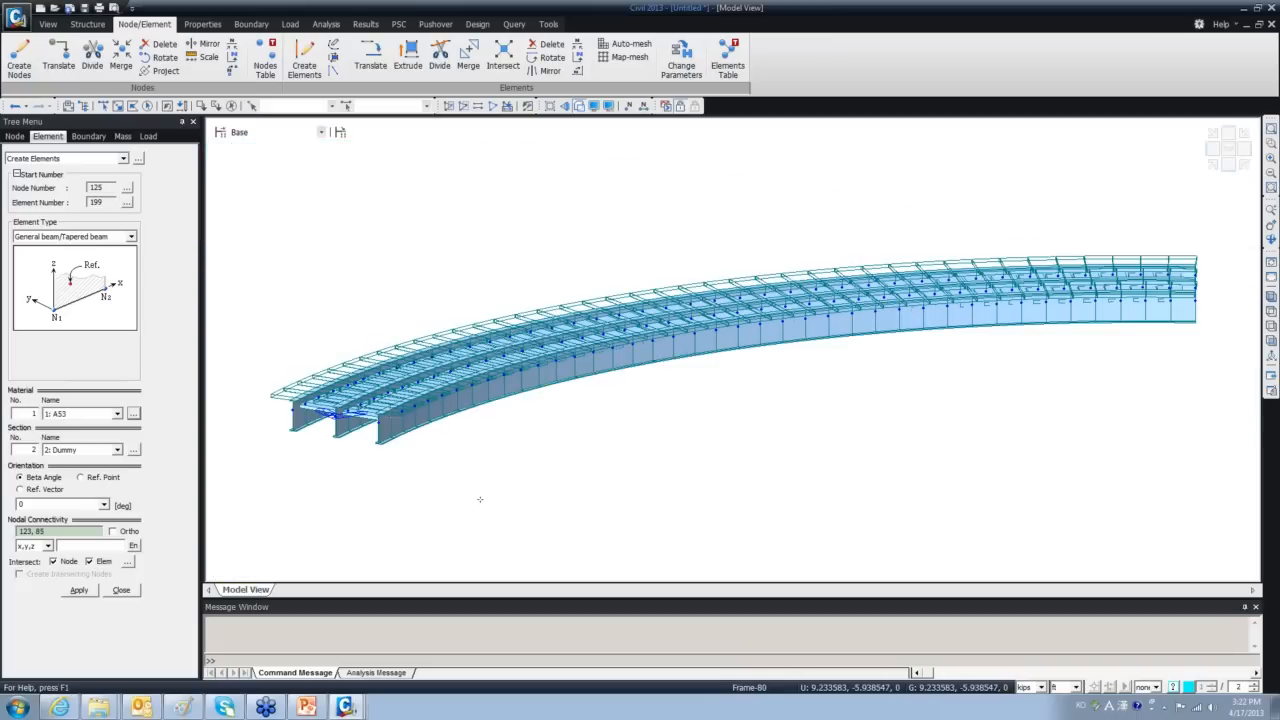
# Exit element creation and examine how the transverse Dummy beams sit against the girders at the bridge's near end.
pyautogui.moveTo(528, 492); pyautogui.dragTo(559, 484, button='middle')
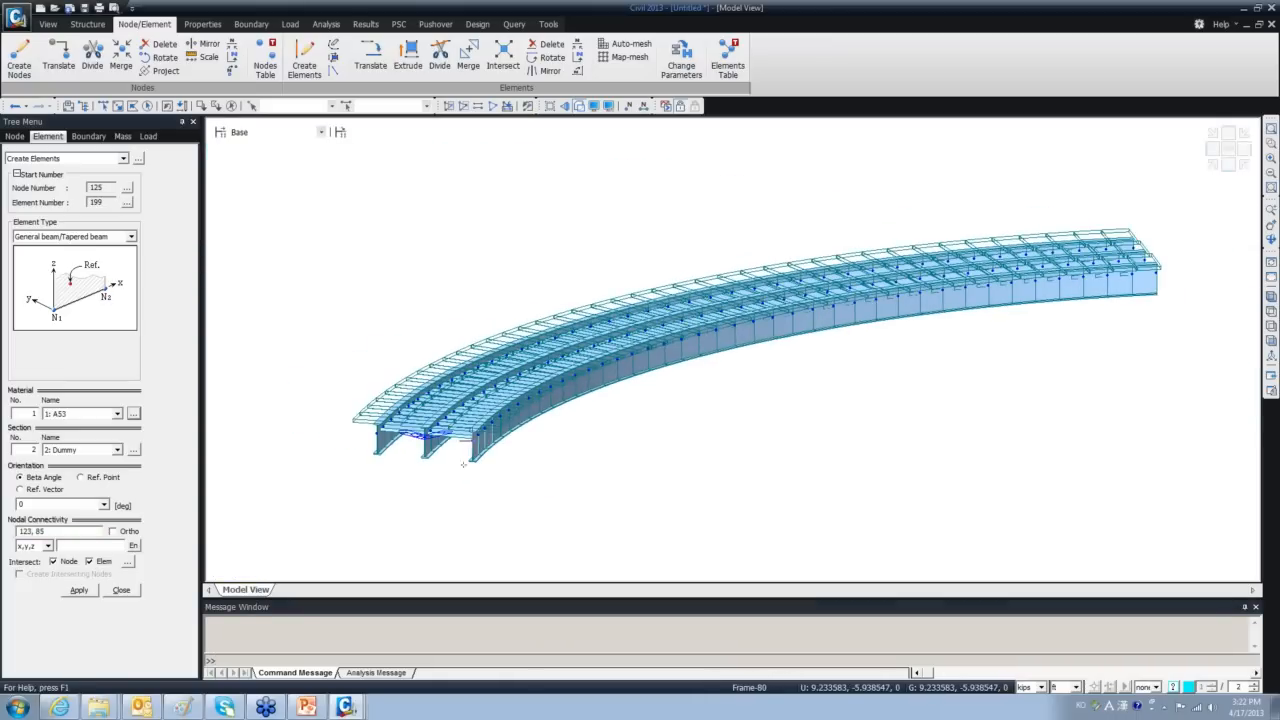
pyautogui.click(427, 435)
pyautogui.scroll(5, 440, 466)
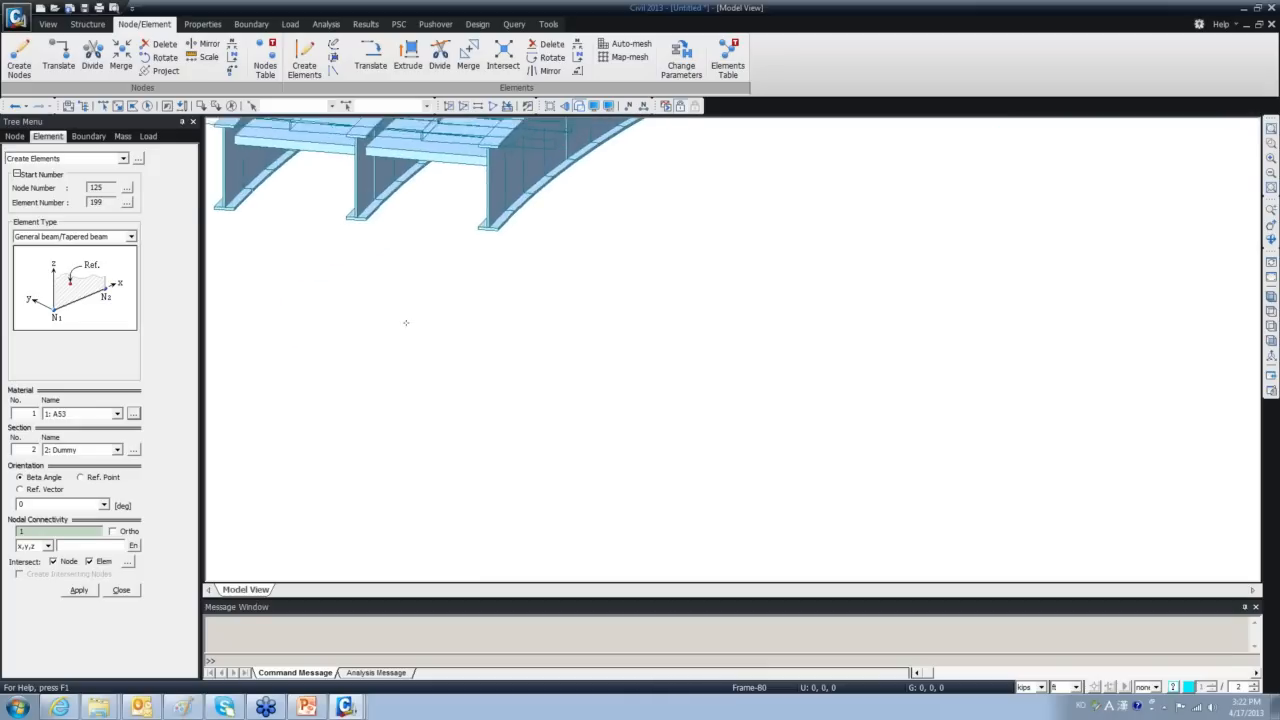
pyautogui.scroll(-3, 423, 384)
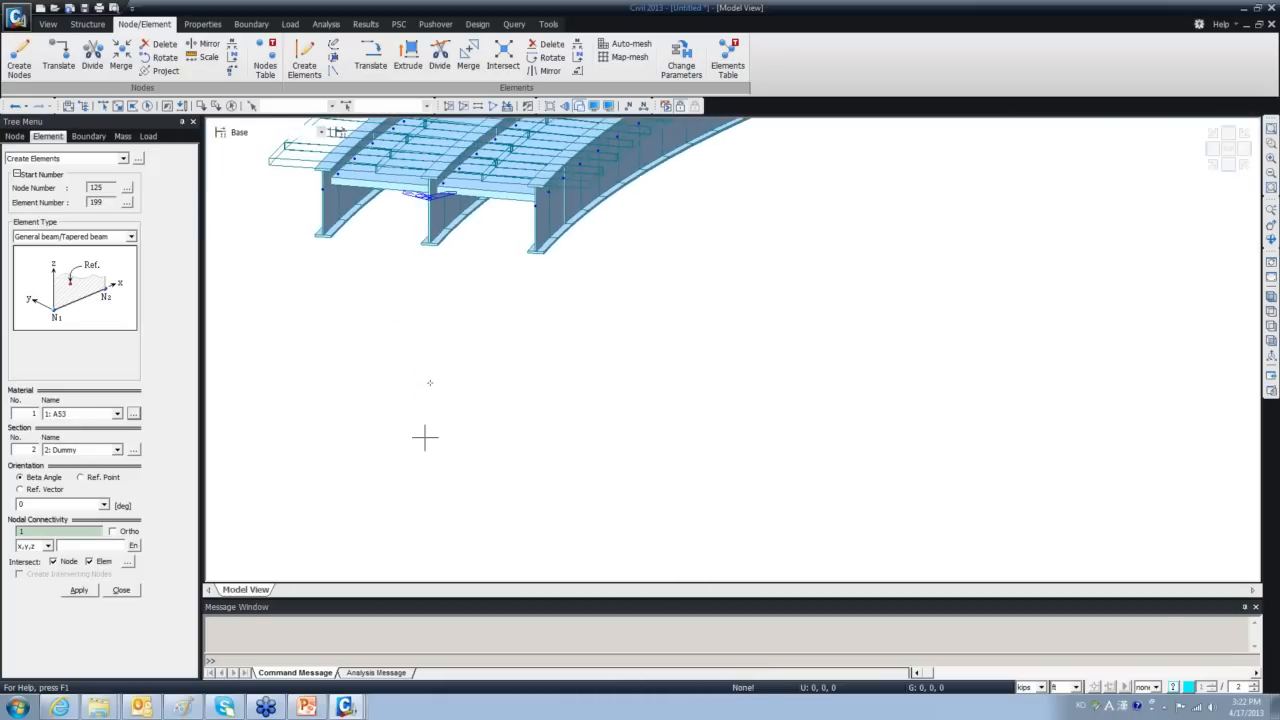
pyautogui.click(119, 590)
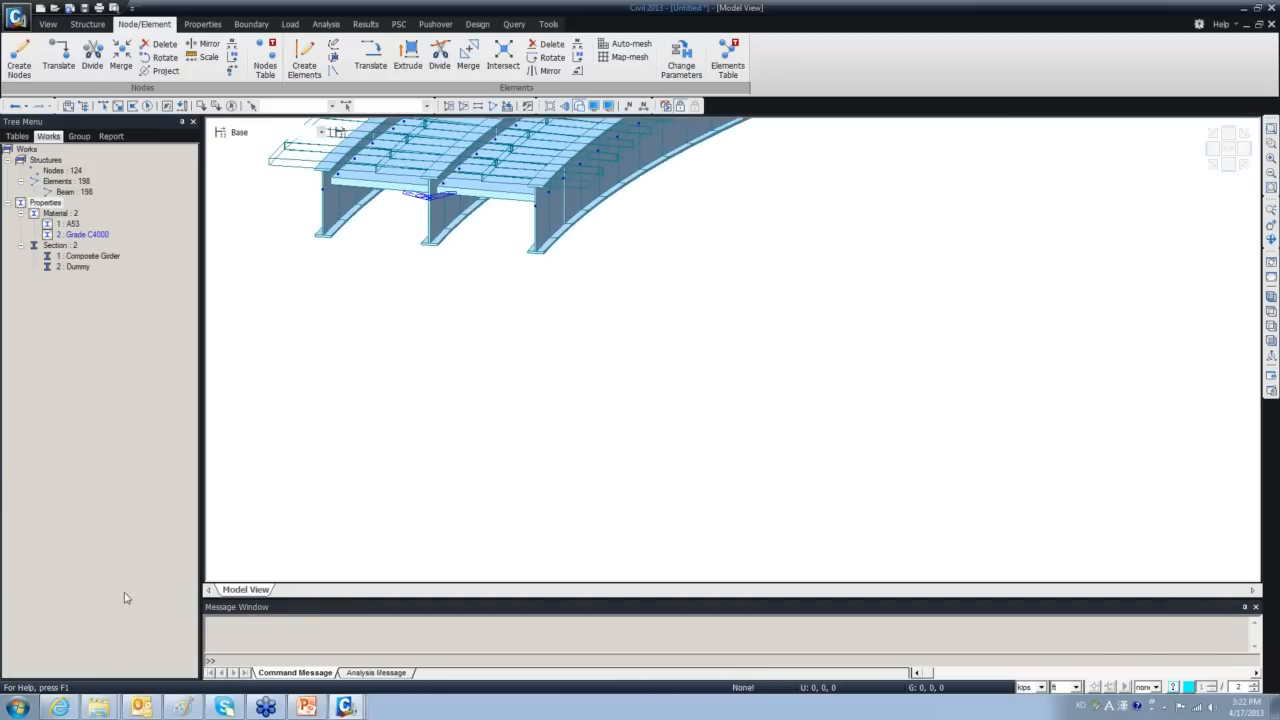
pyautogui.moveTo(579, 442); pyautogui.dragTo(635, 517, button='middle')
pyautogui.scroll(3, 484, 299)
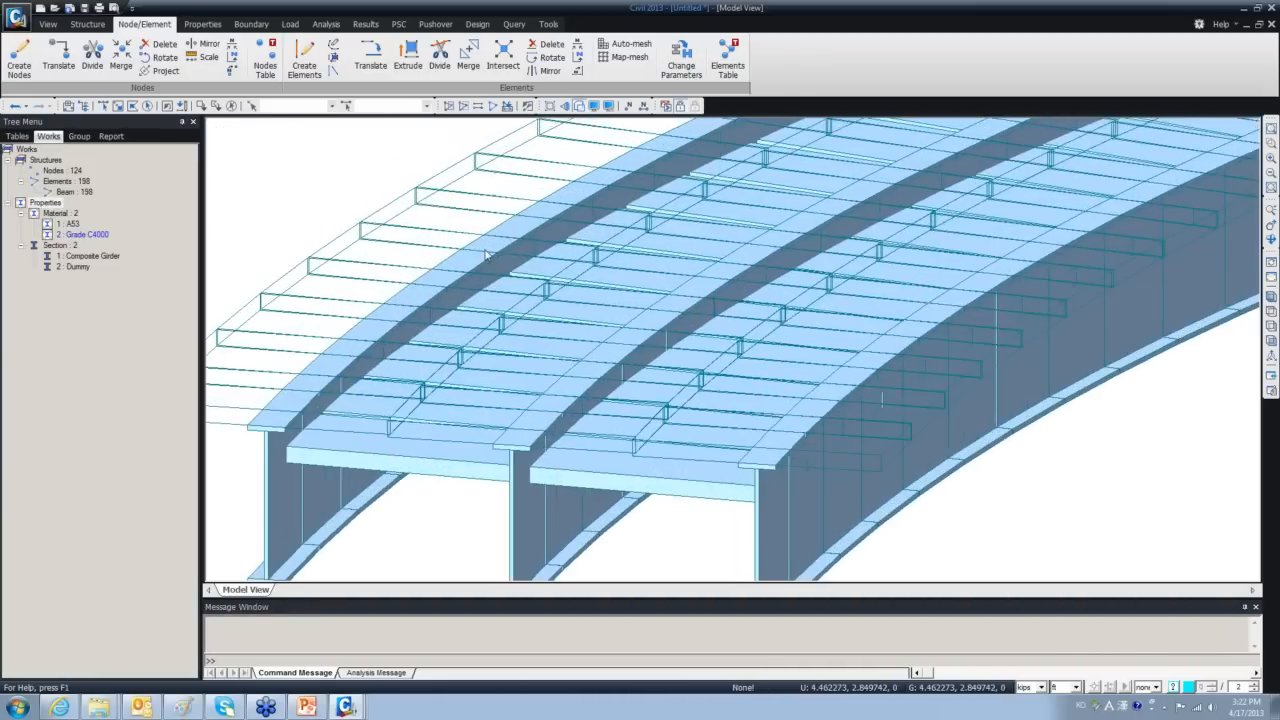
pyautogui.keyDown('ctrl'); pyautogui.moveTo(580, 427); pyautogui.dragTo(580, 397, button='middle'); pyautogui.keyUp('ctrl')
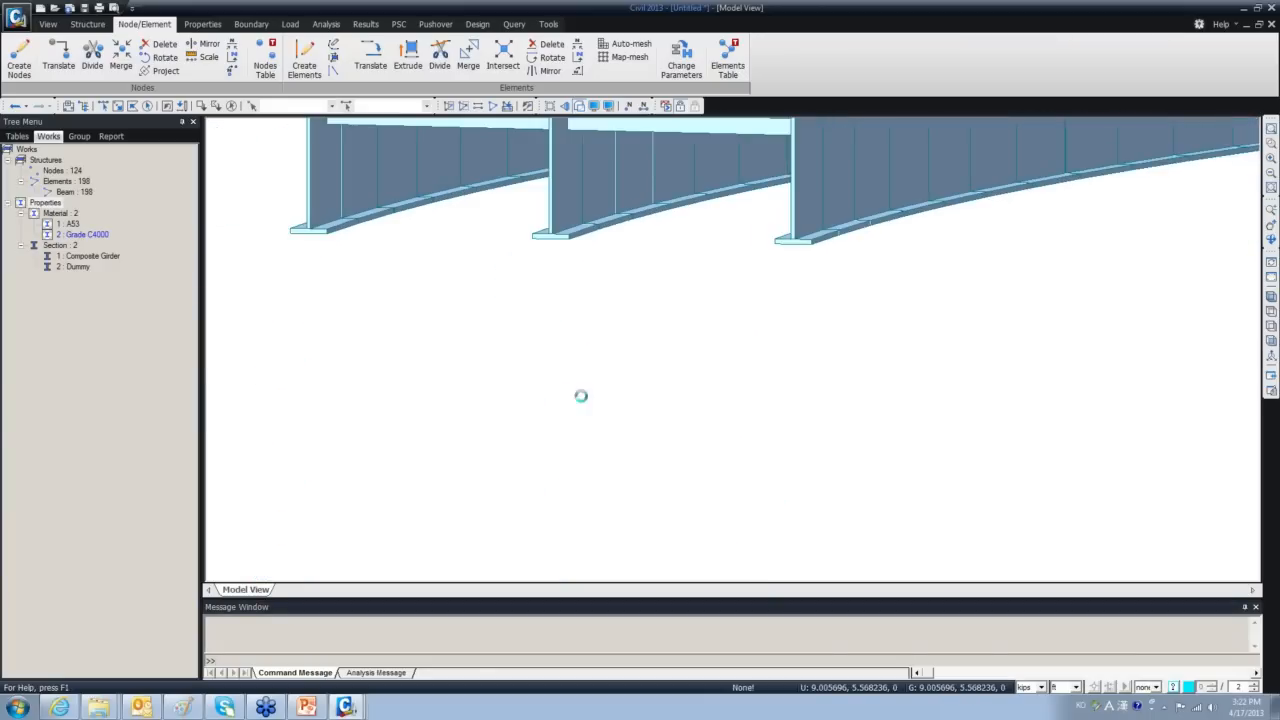
pyautogui.moveTo(610, 443); pyautogui.dragTo(615, 451, button='middle')
pyautogui.moveTo(683, 333); pyautogui.dragTo(708, 483, button='middle')
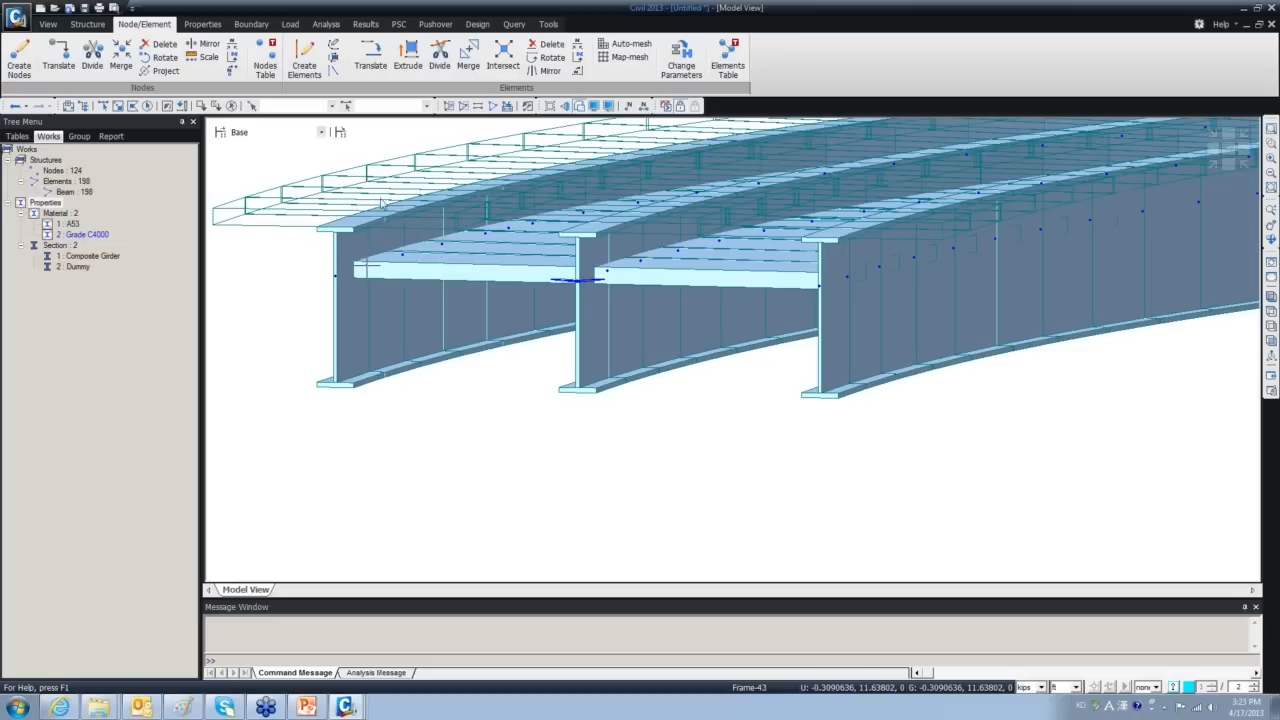
# Open the Composite Girder section's properties, set its offset to Center-Top and display the offset point.
pyautogui.moveTo(404, 199)
pyautogui.rightClick(80, 257)
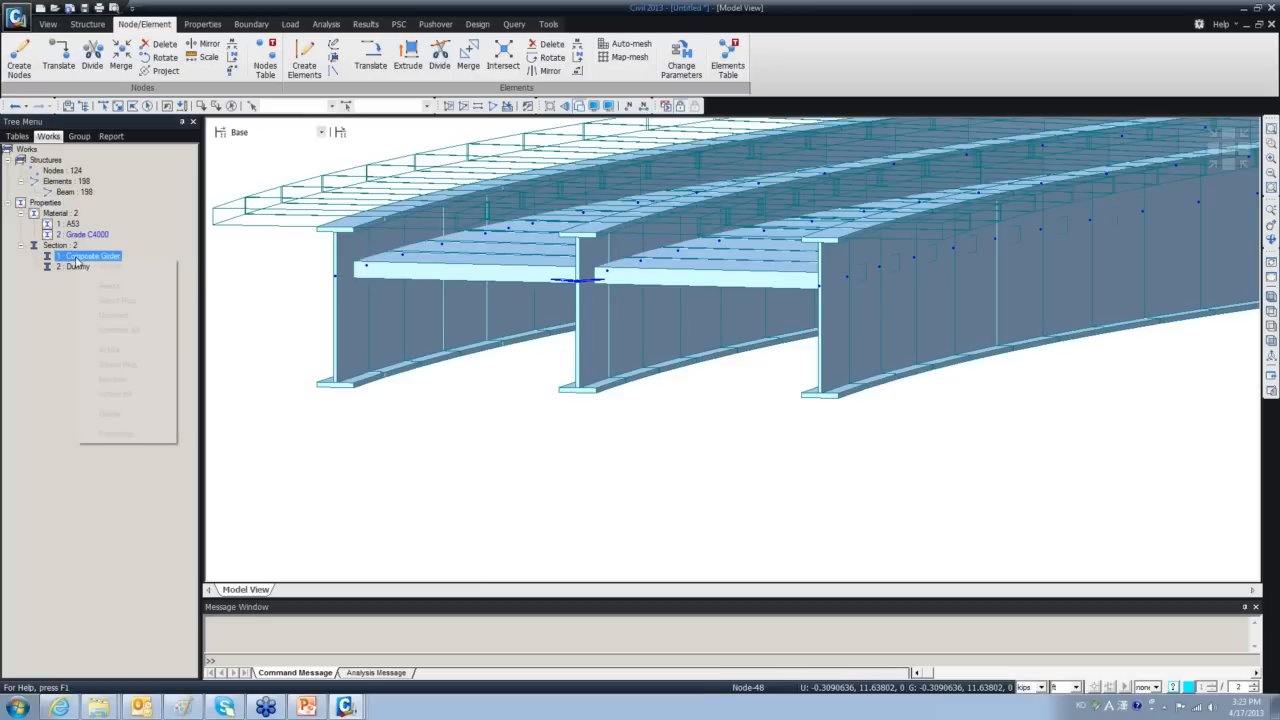
pyautogui.click(116, 435)
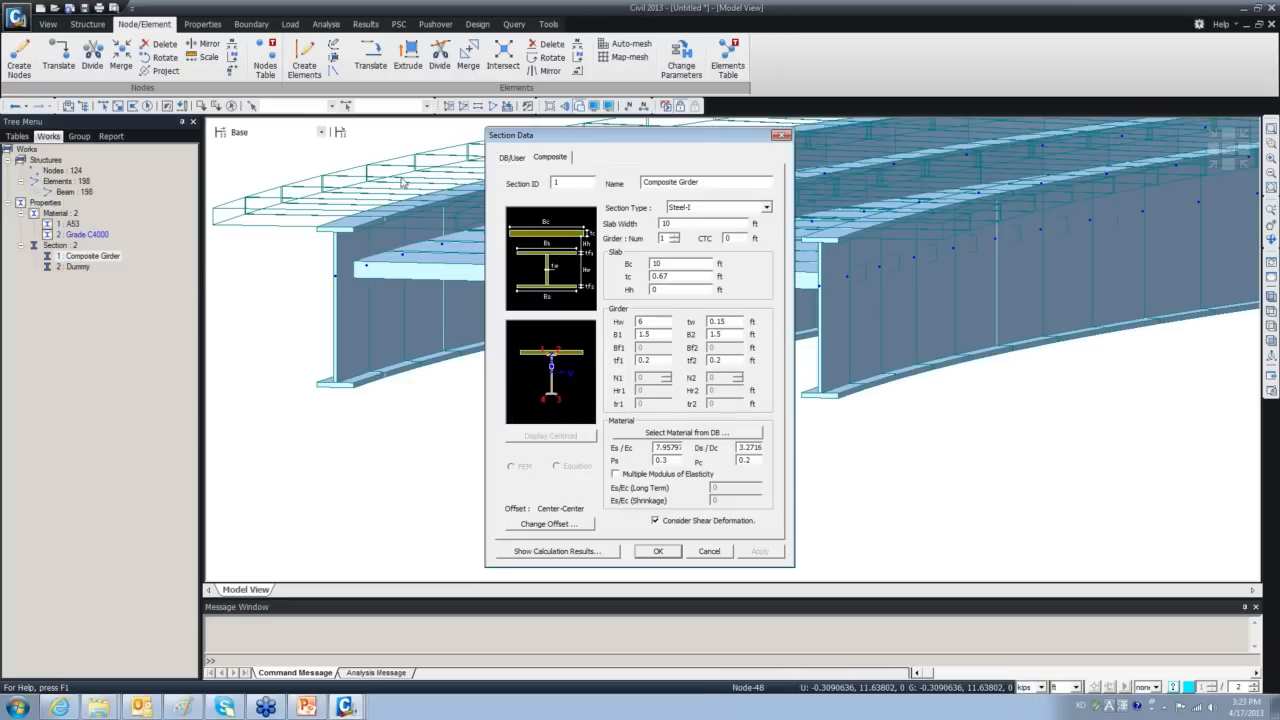
pyautogui.moveTo(598, 136); pyautogui.dragTo(128, 155)
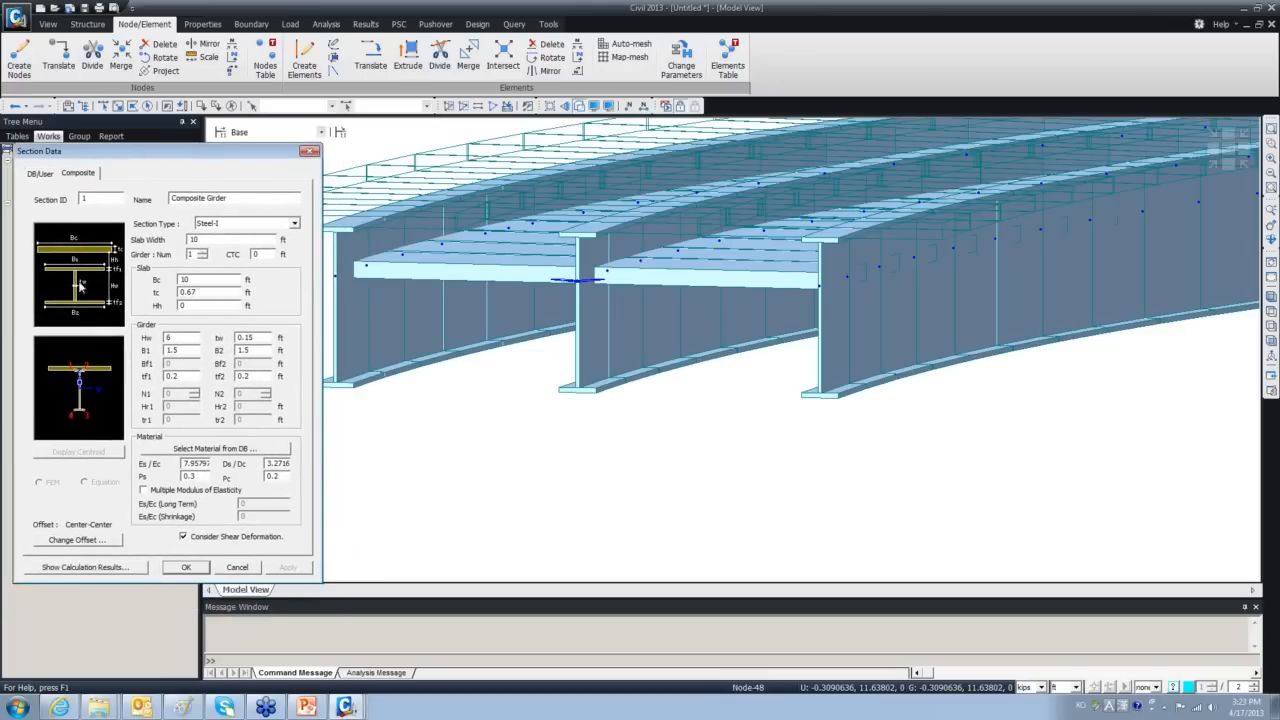
pyautogui.click(62, 541)
pyautogui.moveTo(117, 341); pyautogui.dragTo(177, 481)
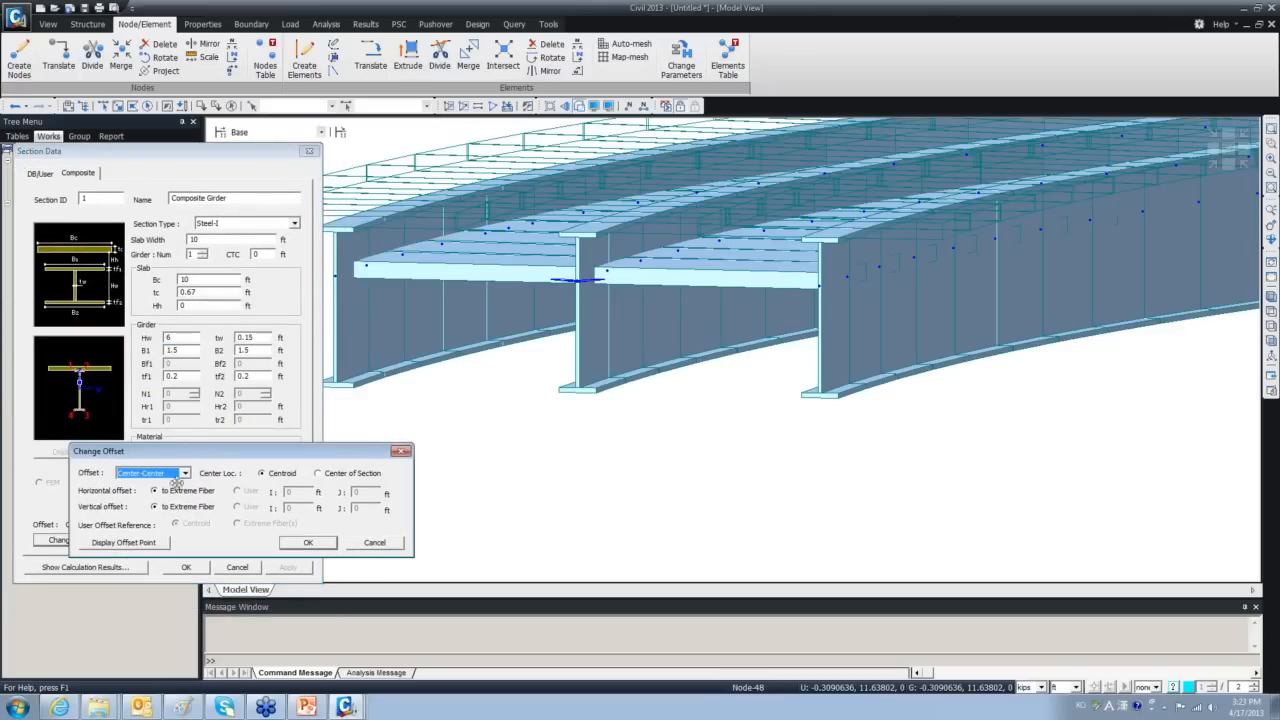
pyautogui.click(184, 474)
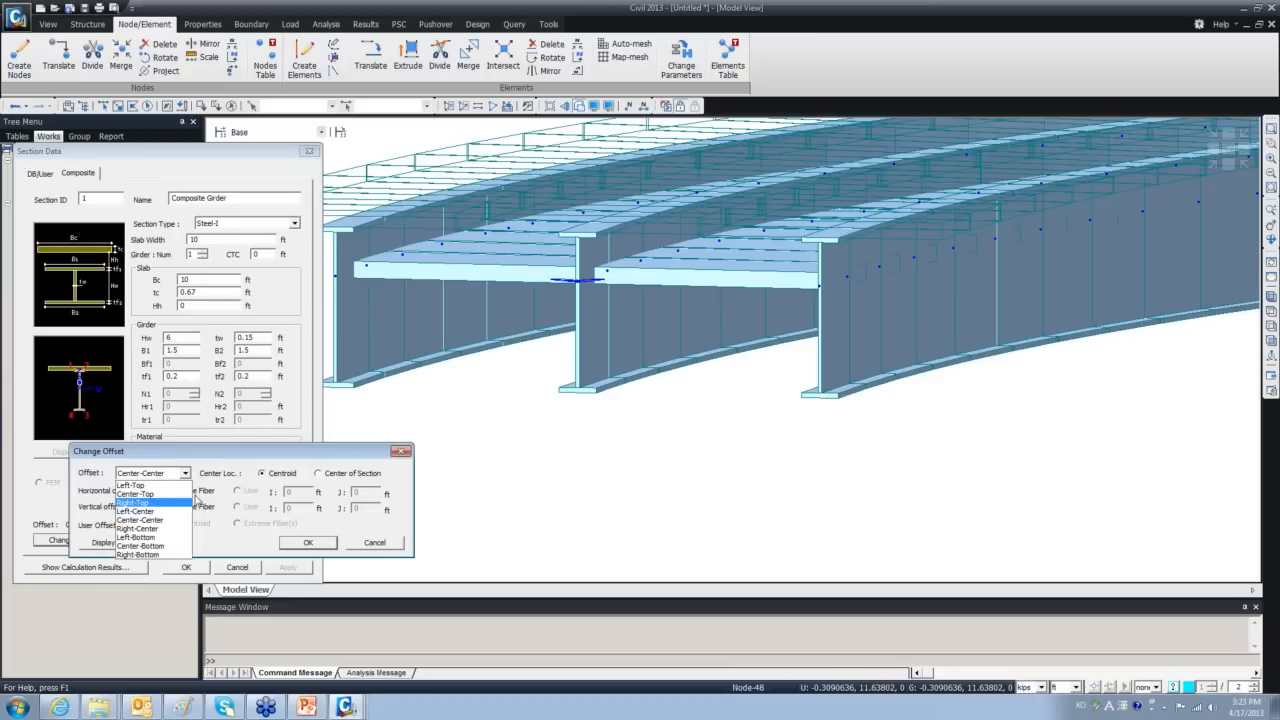
pyautogui.click(140, 493)
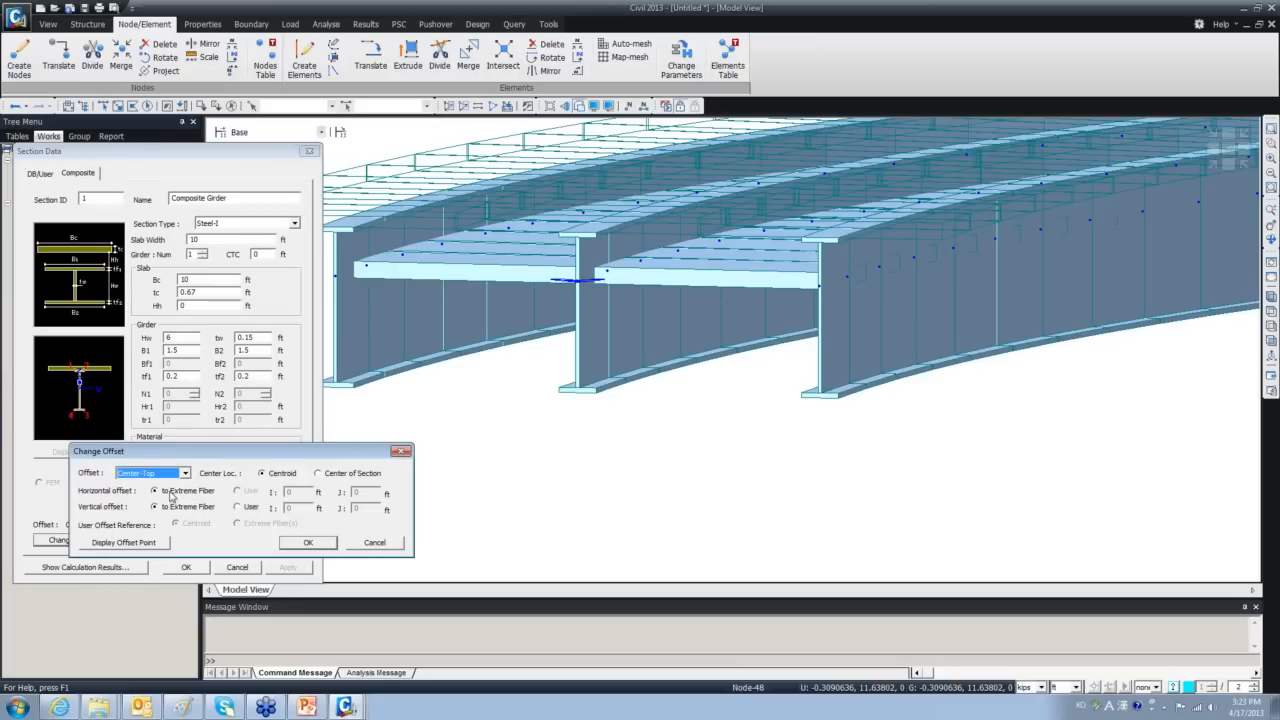
pyautogui.click(137, 545)
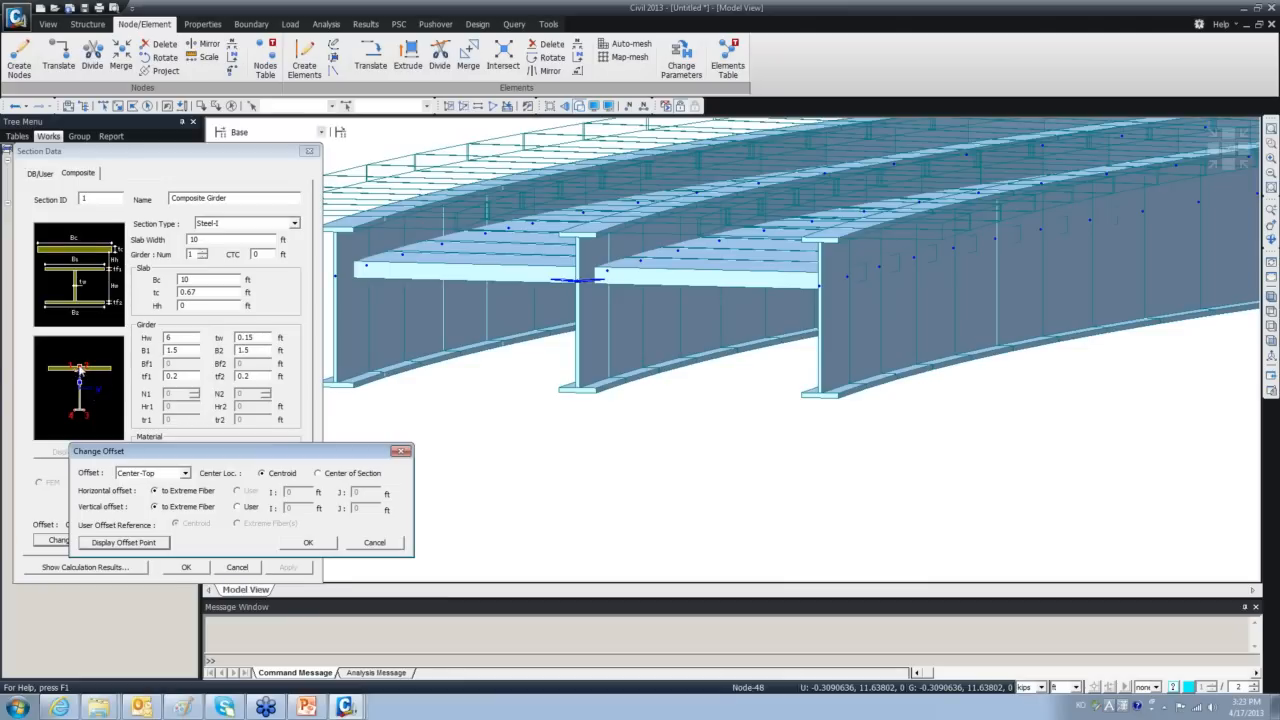
# Locate the Composite Girder offset from the center of section, with a user vertical offset of 0.67 ft referenced to the extreme fibers, and apply it.
pyautogui.click(317, 474)
pyautogui.click(237, 507)
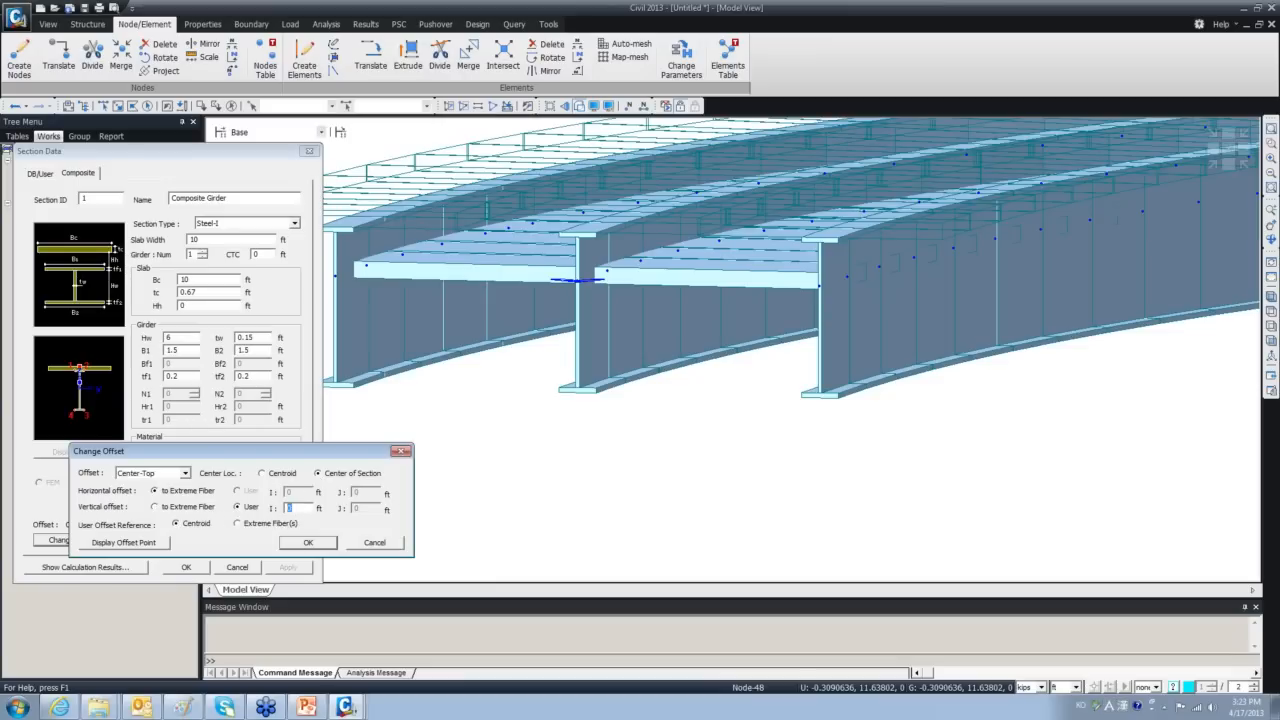
pyautogui.write('7')
pyautogui.click(238, 524)
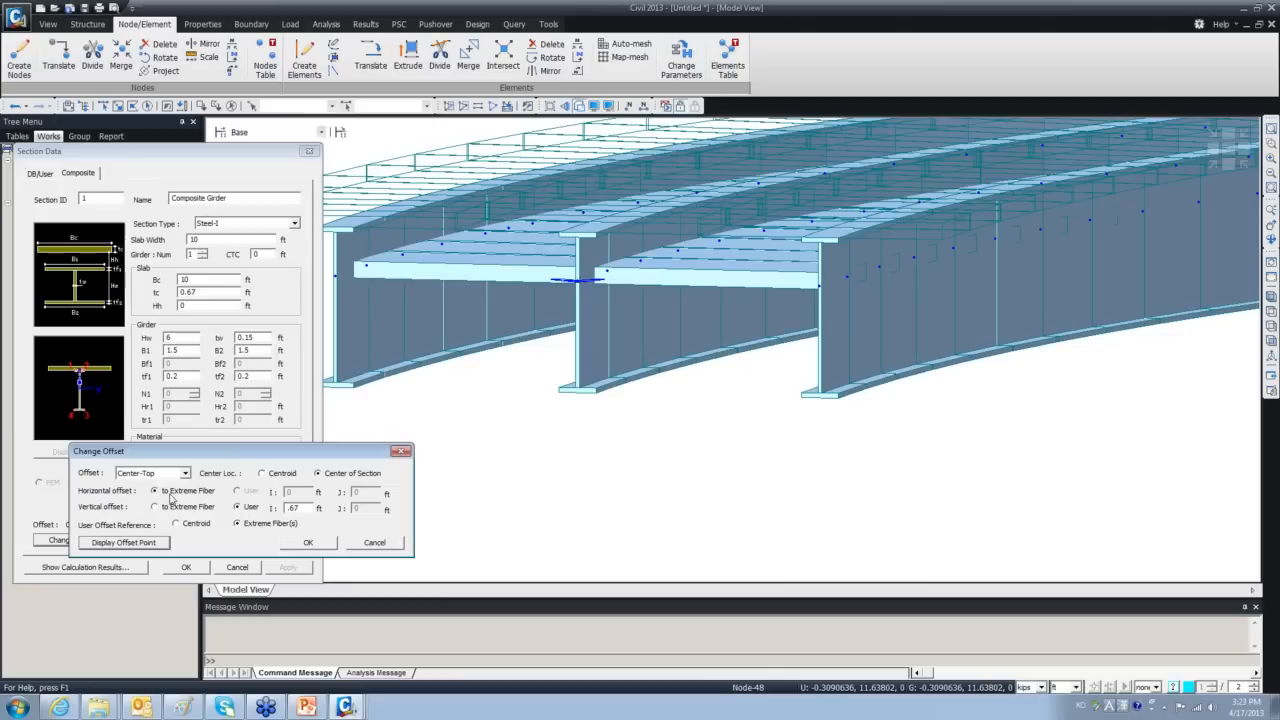
pyautogui.click(308, 542)
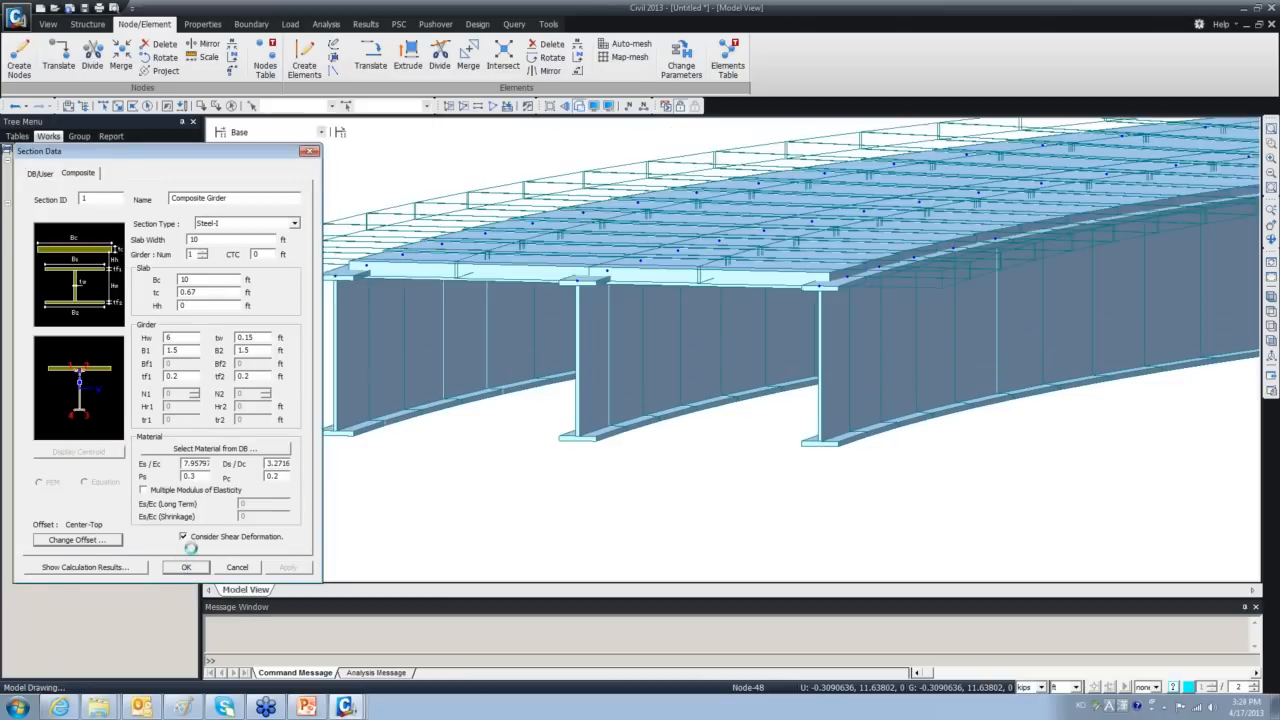
pyautogui.click(185, 567)
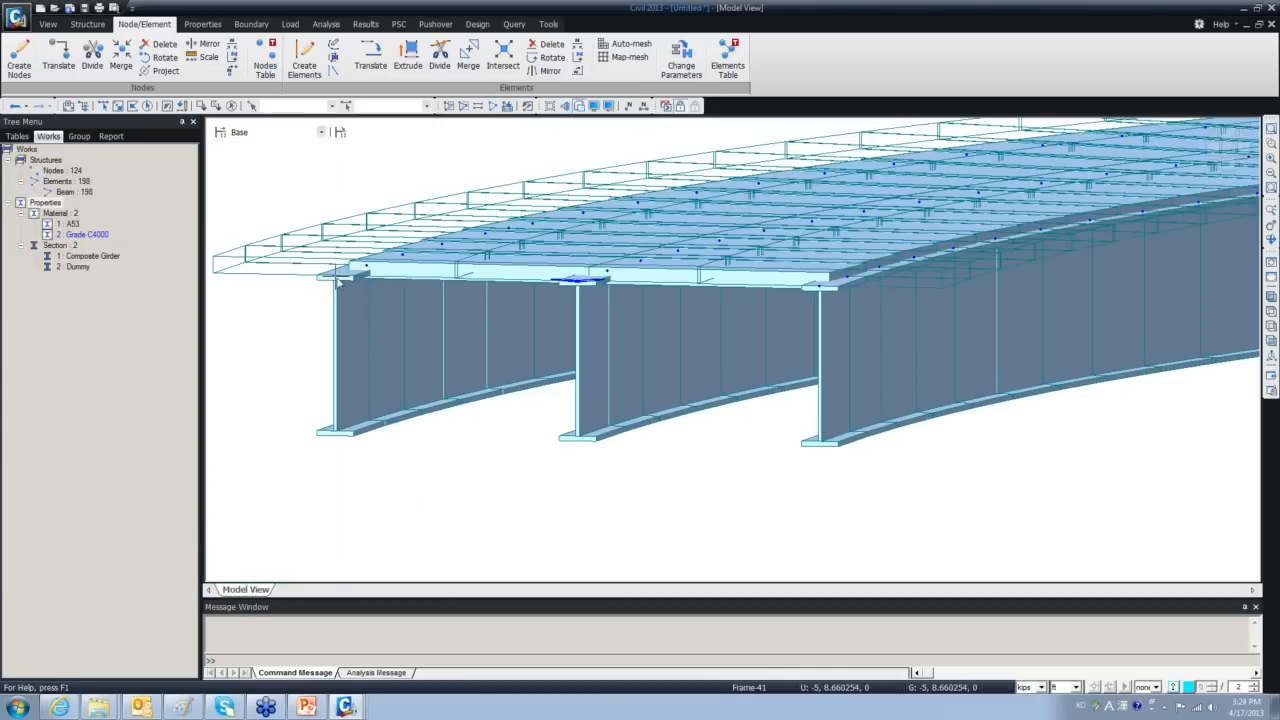
# Change the Dummy section's offset to Center-Bottom and apply the section change.
pyautogui.moveTo(337, 282)
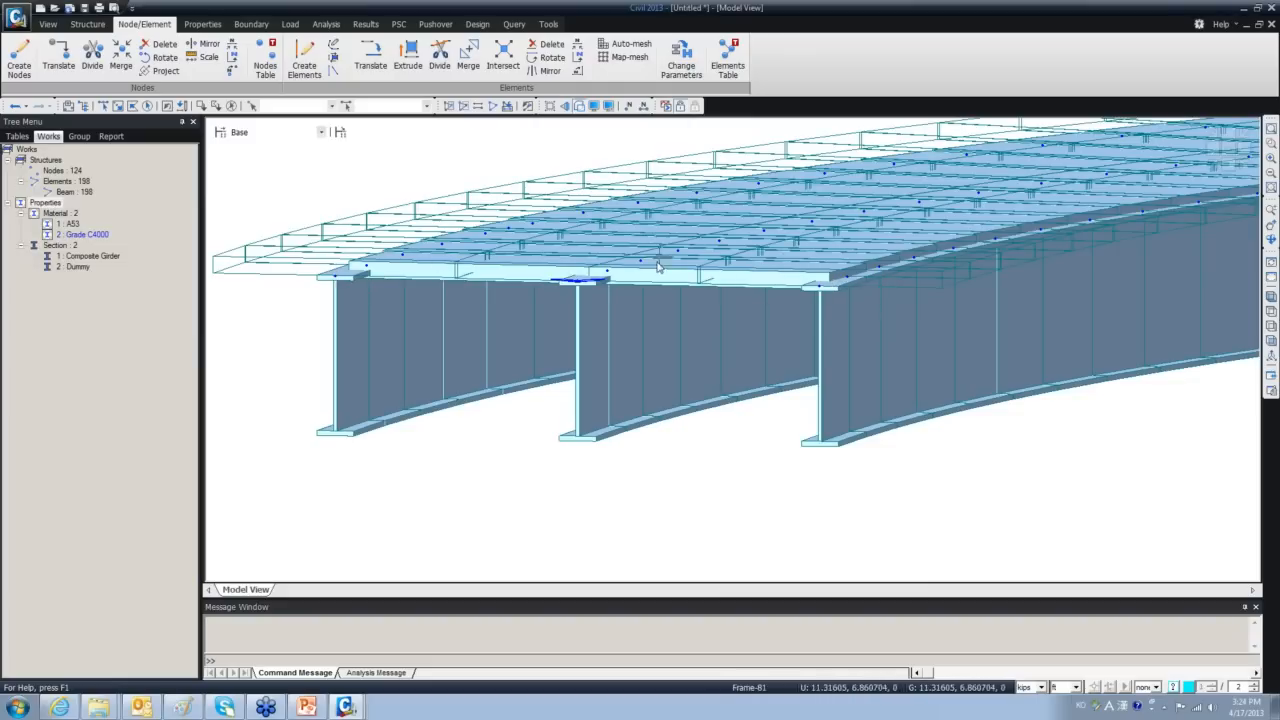
pyautogui.scroll(5, 460, 460)
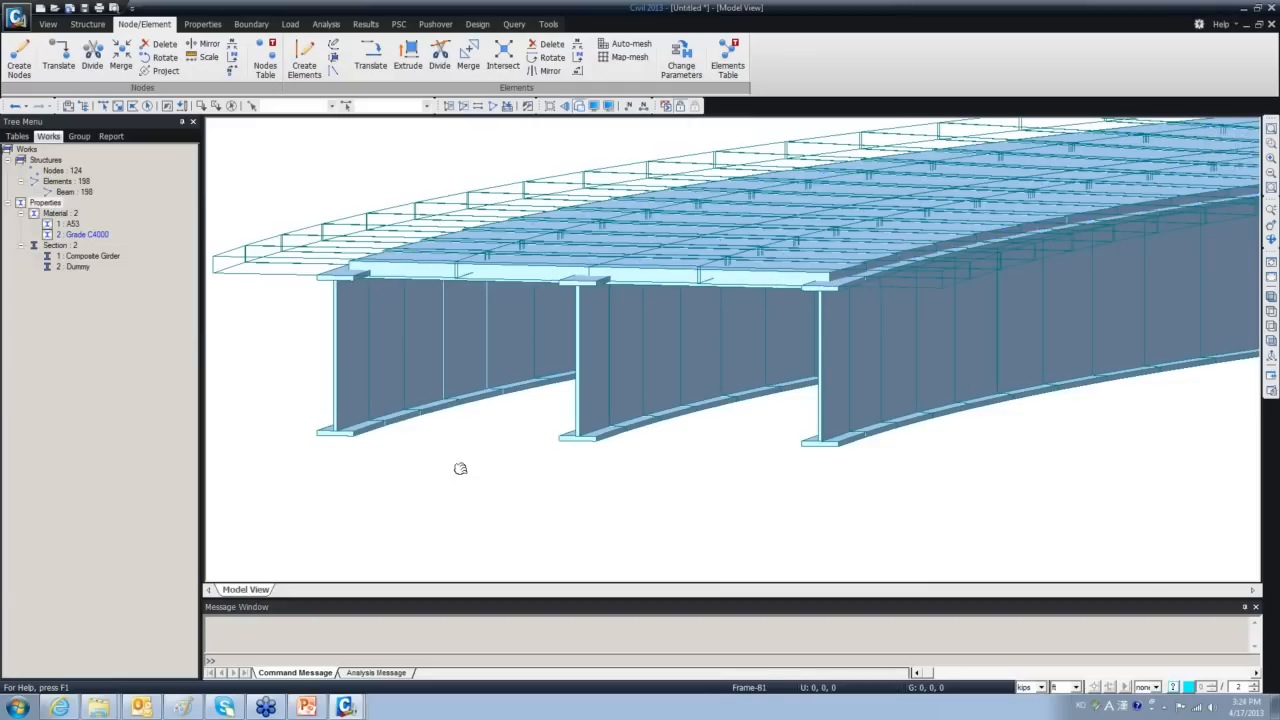
pyautogui.scroll(3, 432, 342)
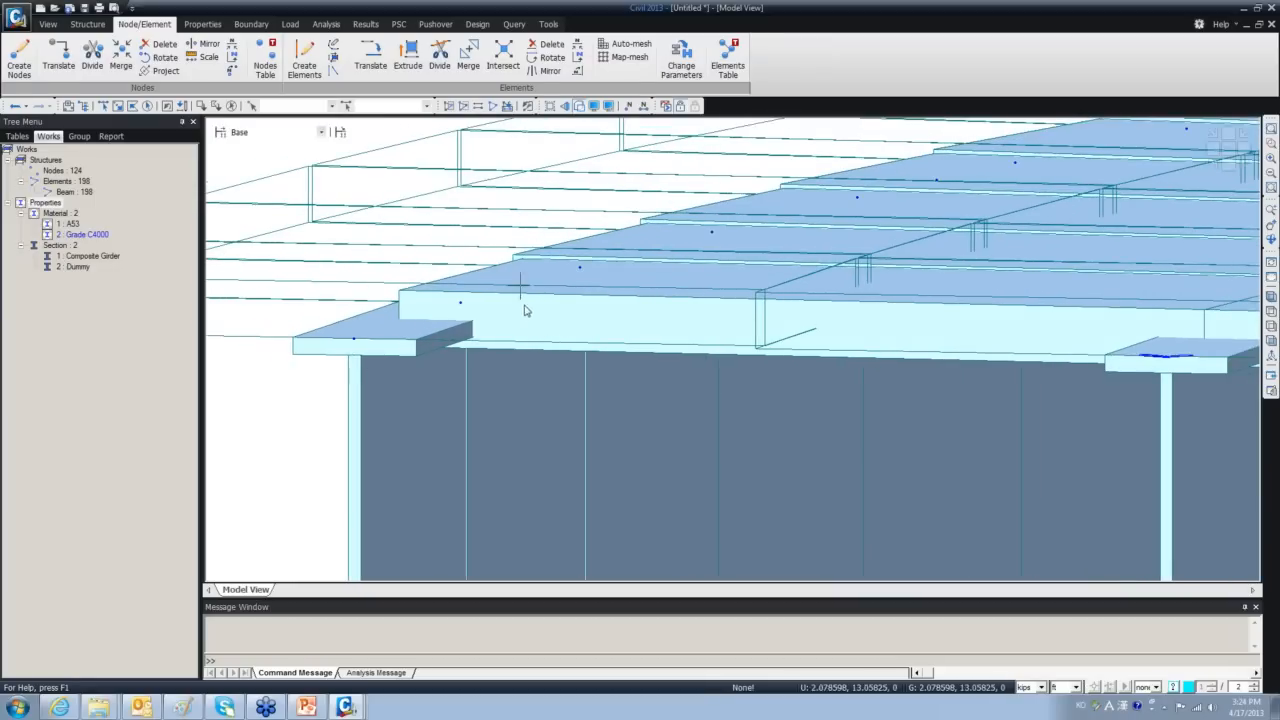
pyautogui.rightClick(86, 268)
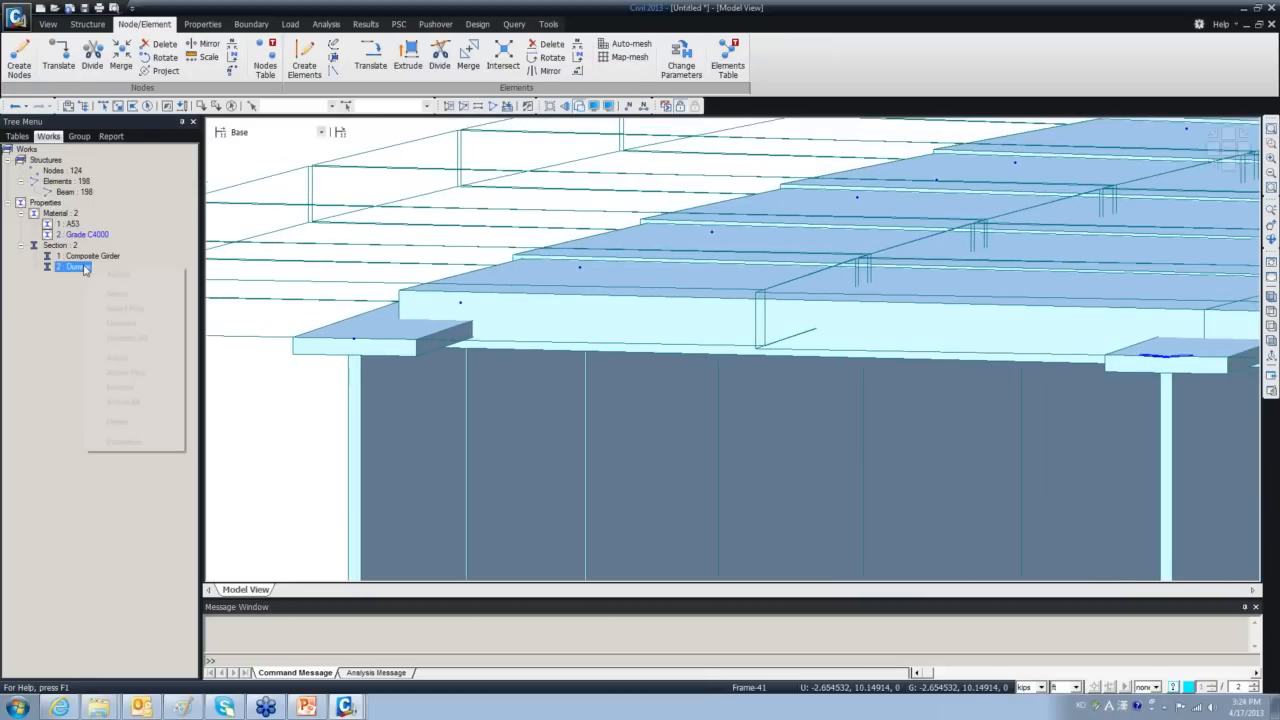
pyautogui.click(120, 437)
pyautogui.moveTo(486, 134); pyautogui.dragTo(746, 141)
pyautogui.click(833, 531)
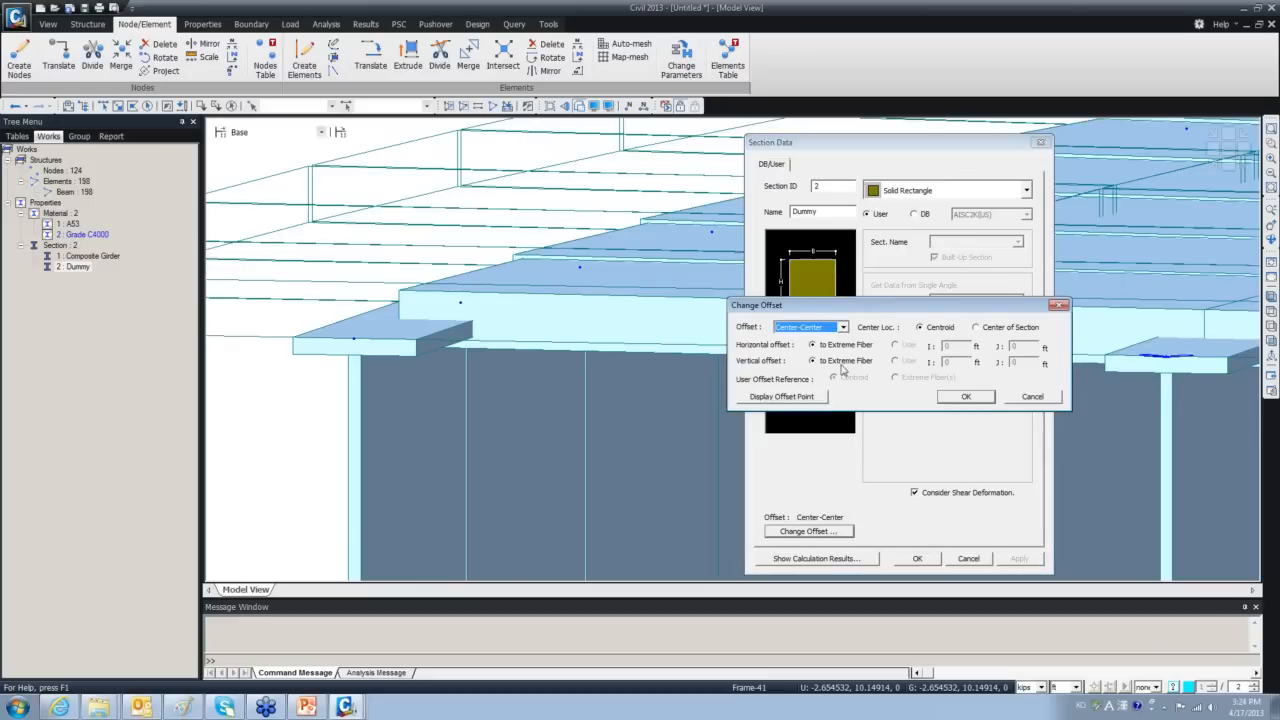
pyautogui.click(843, 328)
pyautogui.click(834, 402)
pyautogui.click(968, 399)
pyautogui.click(916, 558)
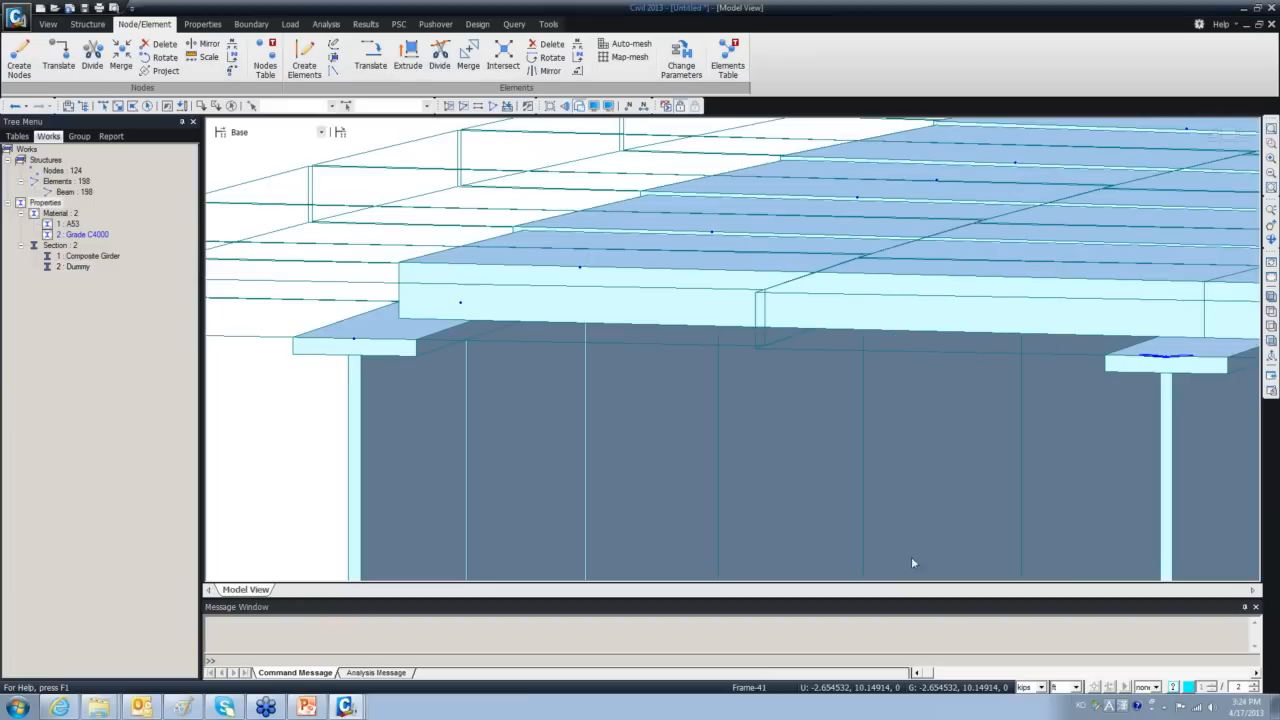
# Examine the whole curved bridge from above and below to check how the deck beams sit on the girders.
pyautogui.scroll(-5, 883, 384)
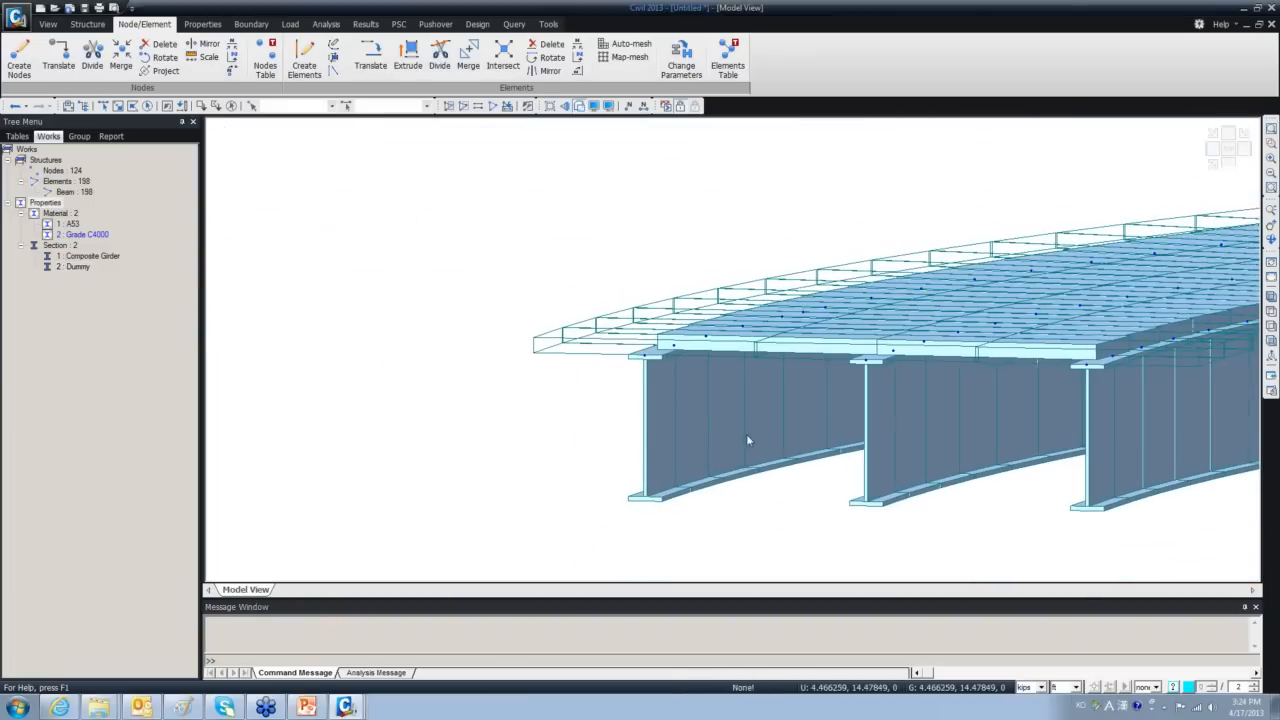
pyautogui.keyDown('ctrl'); pyautogui.moveTo(923, 466); pyautogui.dragTo(760, 450, button='middle'); pyautogui.keyUp('ctrl')
pyautogui.click(1271, 296)
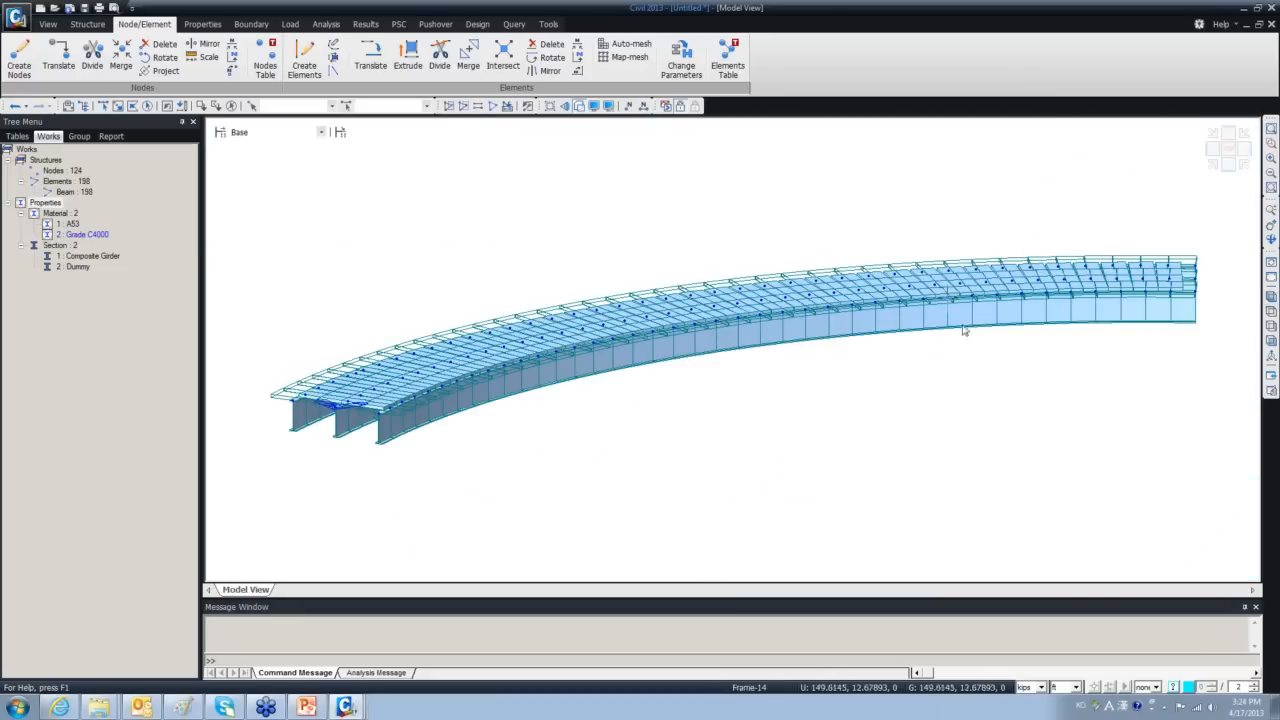
pyautogui.keyDown('ctrl'); pyautogui.moveTo(575, 443); pyautogui.dragTo(586, 409, button='middle'); pyautogui.keyUp('ctrl')
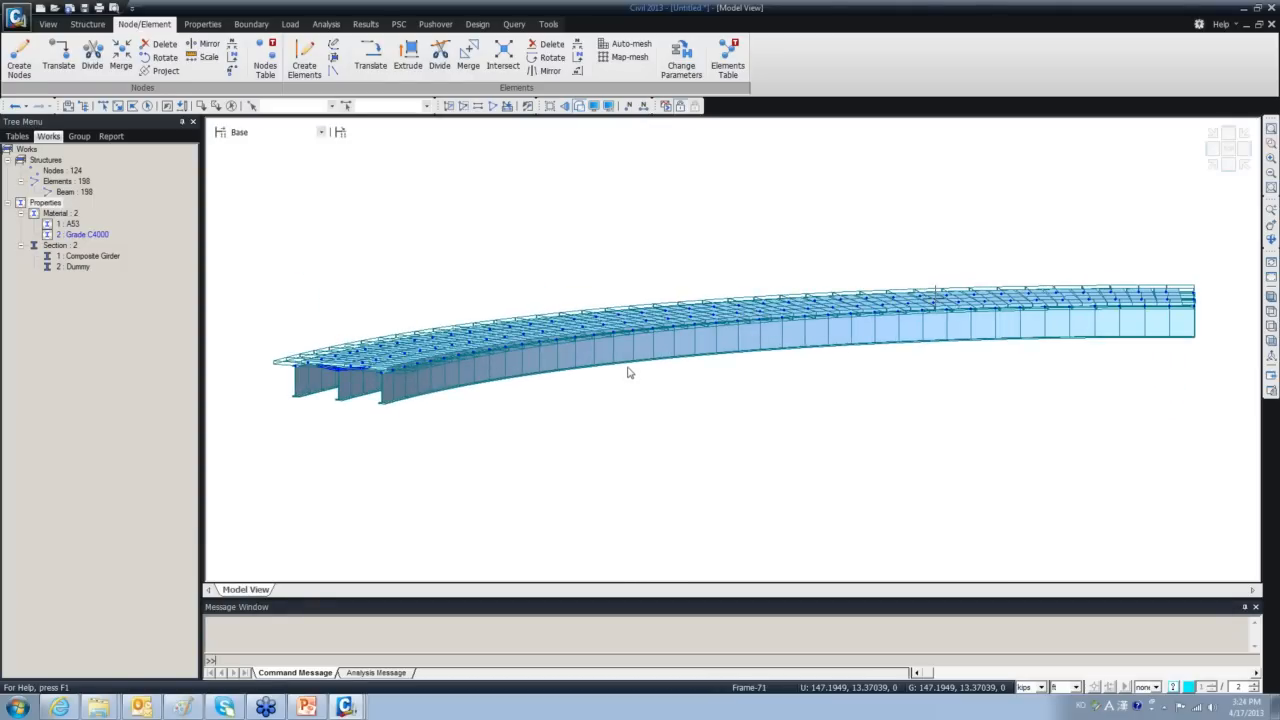
pyautogui.keyDown('ctrl'); pyautogui.moveTo(629, 371); pyautogui.dragTo(690, 338, button='middle'); pyautogui.keyUp('ctrl')
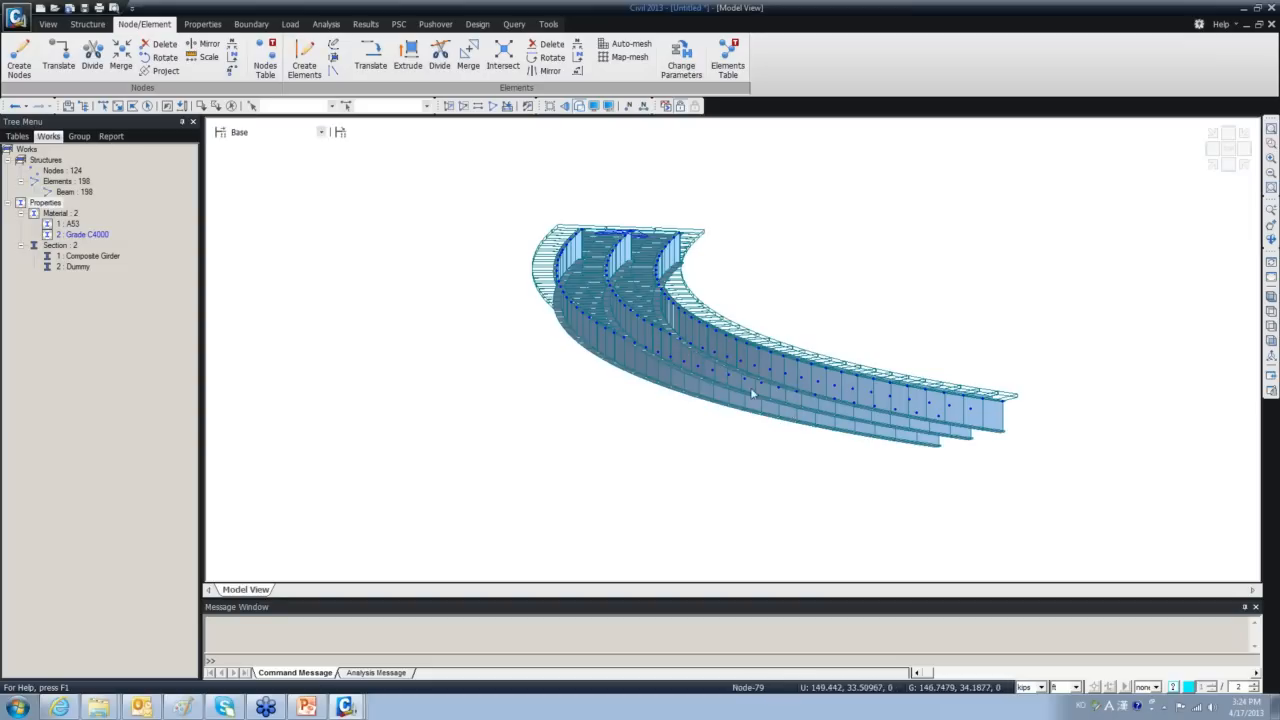
pyautogui.moveTo(740, 420)
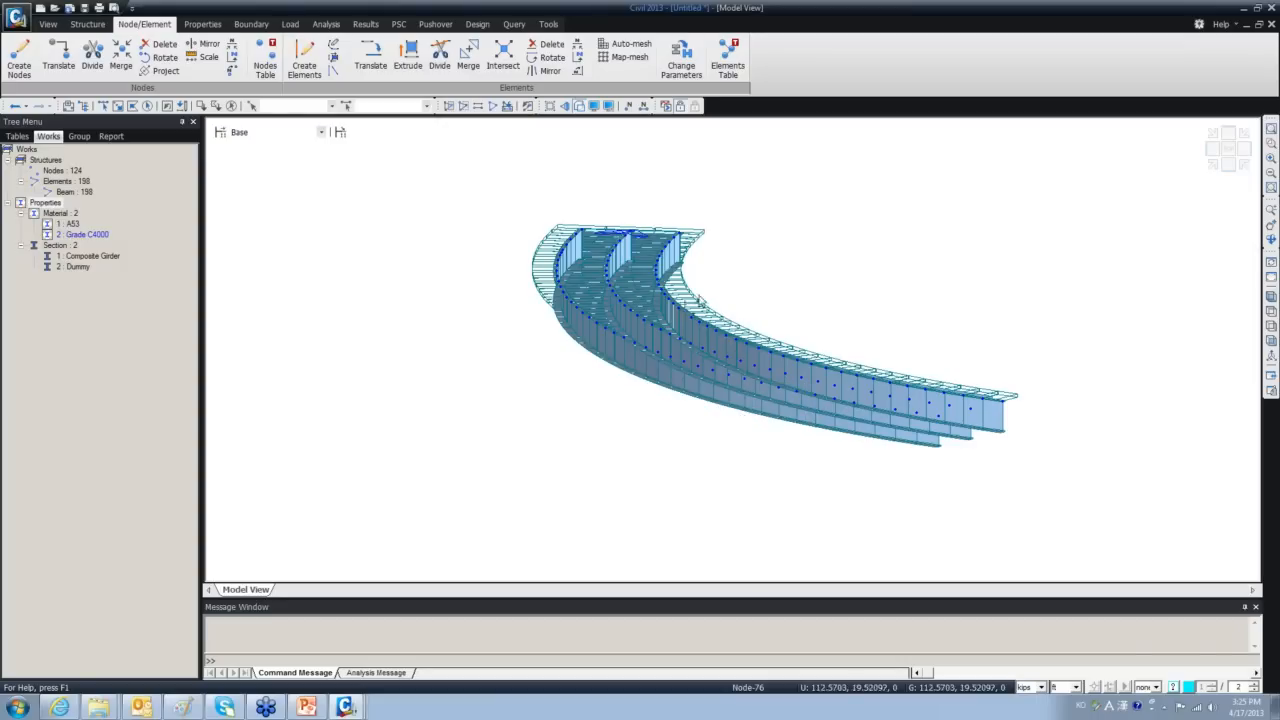
pyautogui.keyDown('ctrl'); pyautogui.moveTo(633, 308); pyautogui.dragTo(586, 377, button='middle'); pyautogui.keyUp('ctrl')
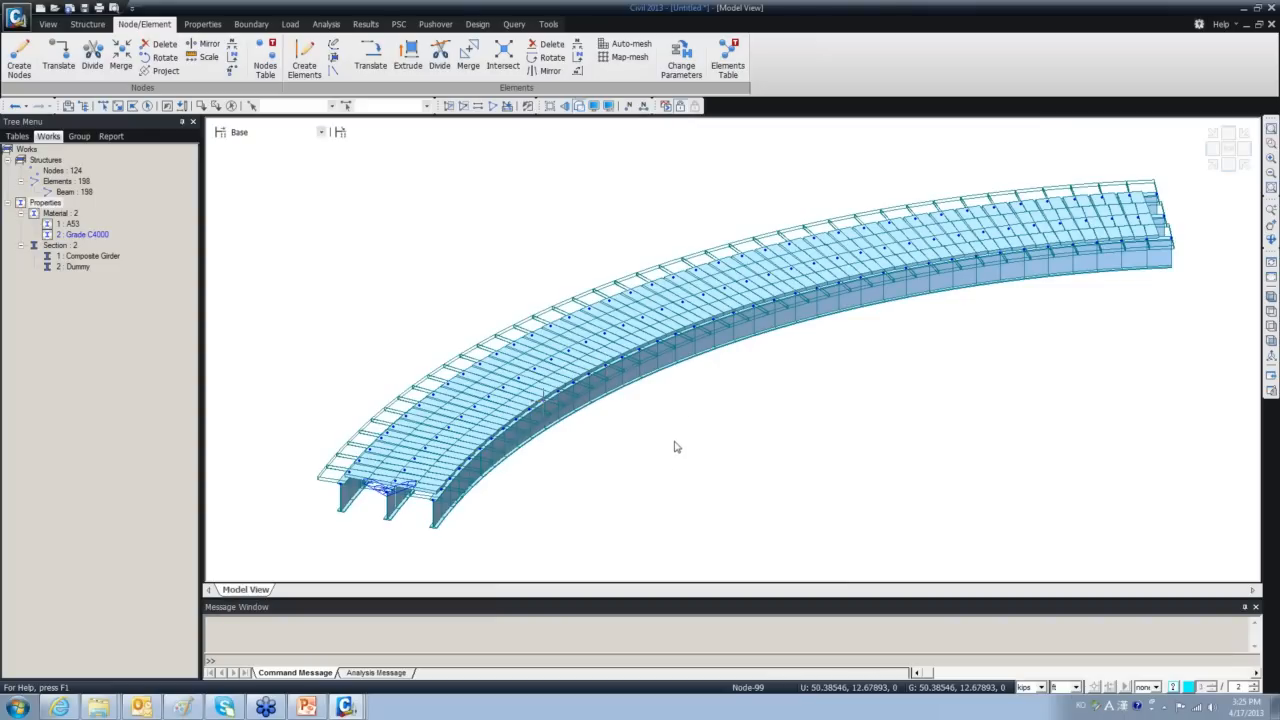
pyautogui.moveTo(721, 344); pyautogui.dragTo(737, 313, button='middle')
pyautogui.keyDown('ctrl'); pyautogui.moveTo(707, 385); pyautogui.dragTo(820, 452, button='middle'); pyautogui.keyUp('ctrl')
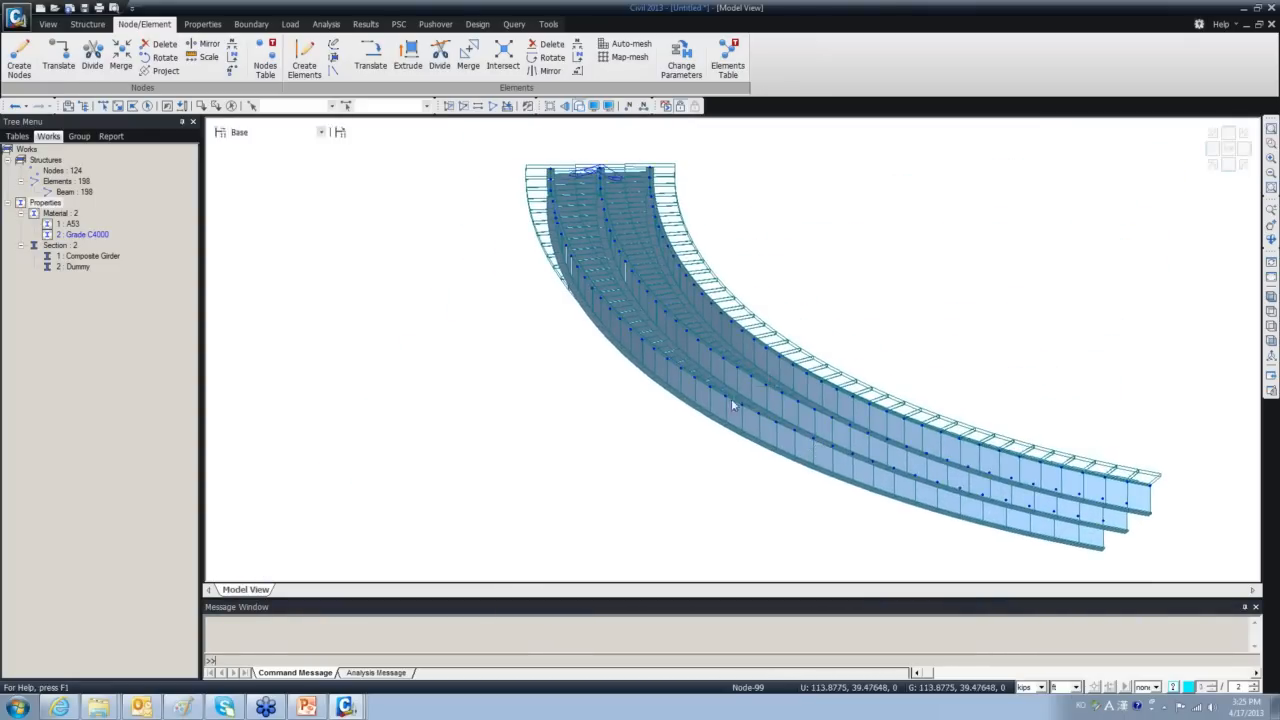
pyautogui.keyDown('ctrl'); pyautogui.moveTo(732, 403); pyautogui.dragTo(717, 474, button='middle'); pyautogui.keyUp('ctrl')
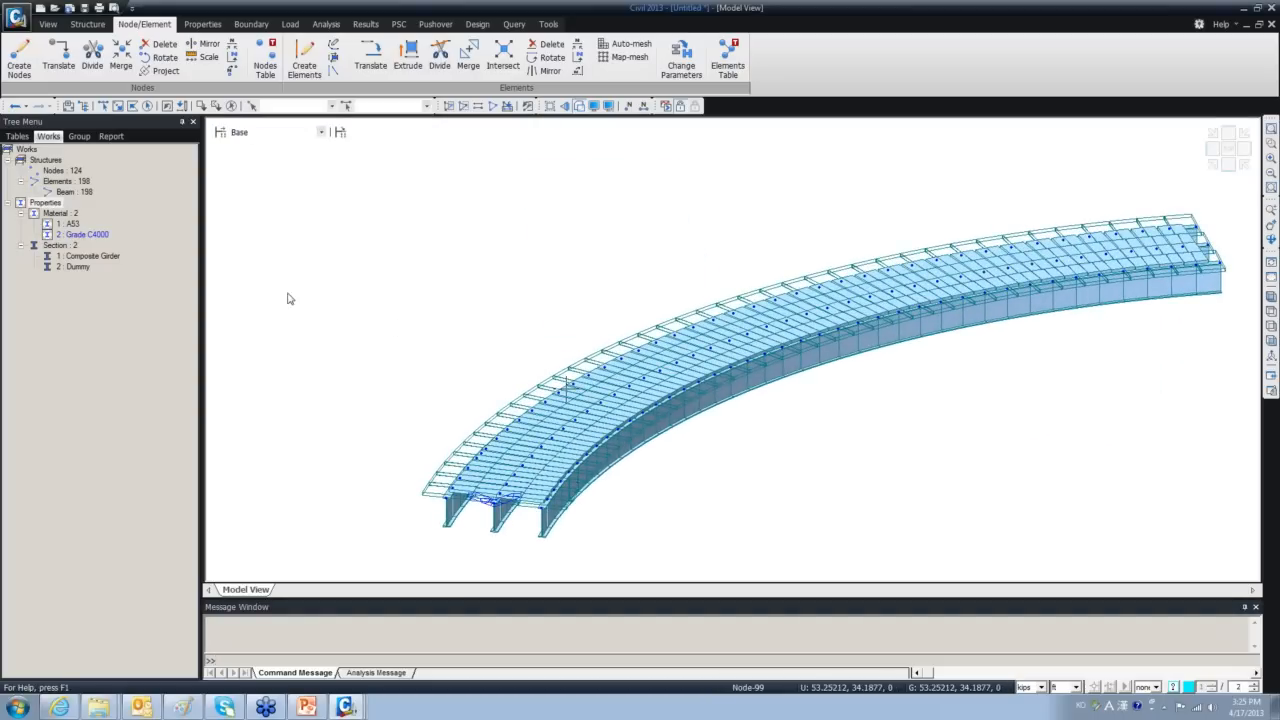
# Select all elements that use the Dummy section, assign them the Grade C4000 material, and reselect them.
pyautogui.doubleClick(84, 267)
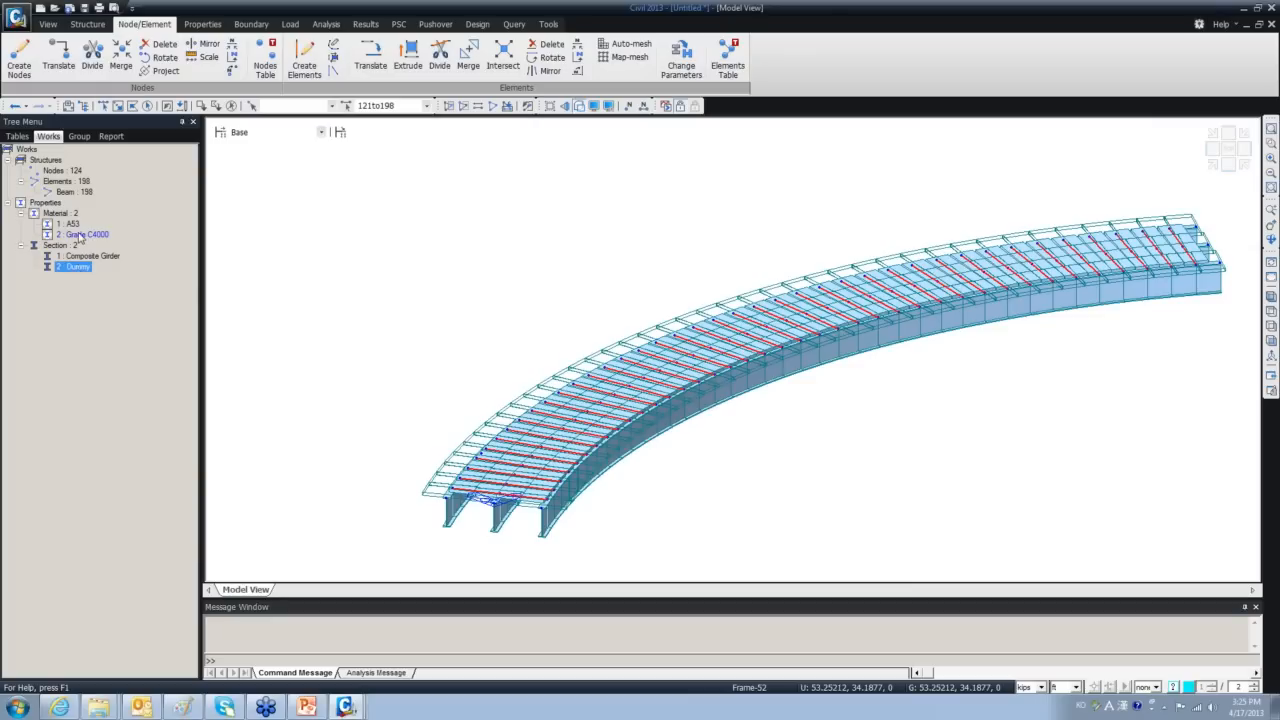
pyautogui.moveTo(80, 237); pyautogui.dragTo(333, 307)
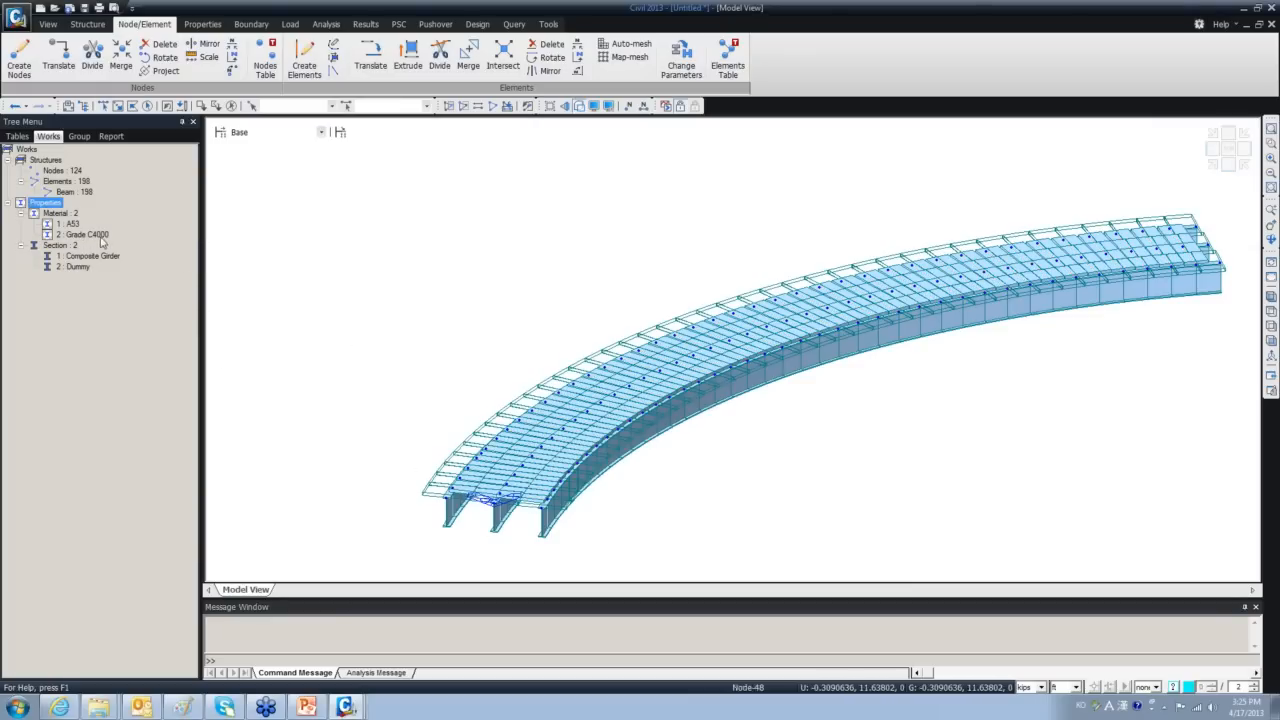
pyautogui.click(76, 267)
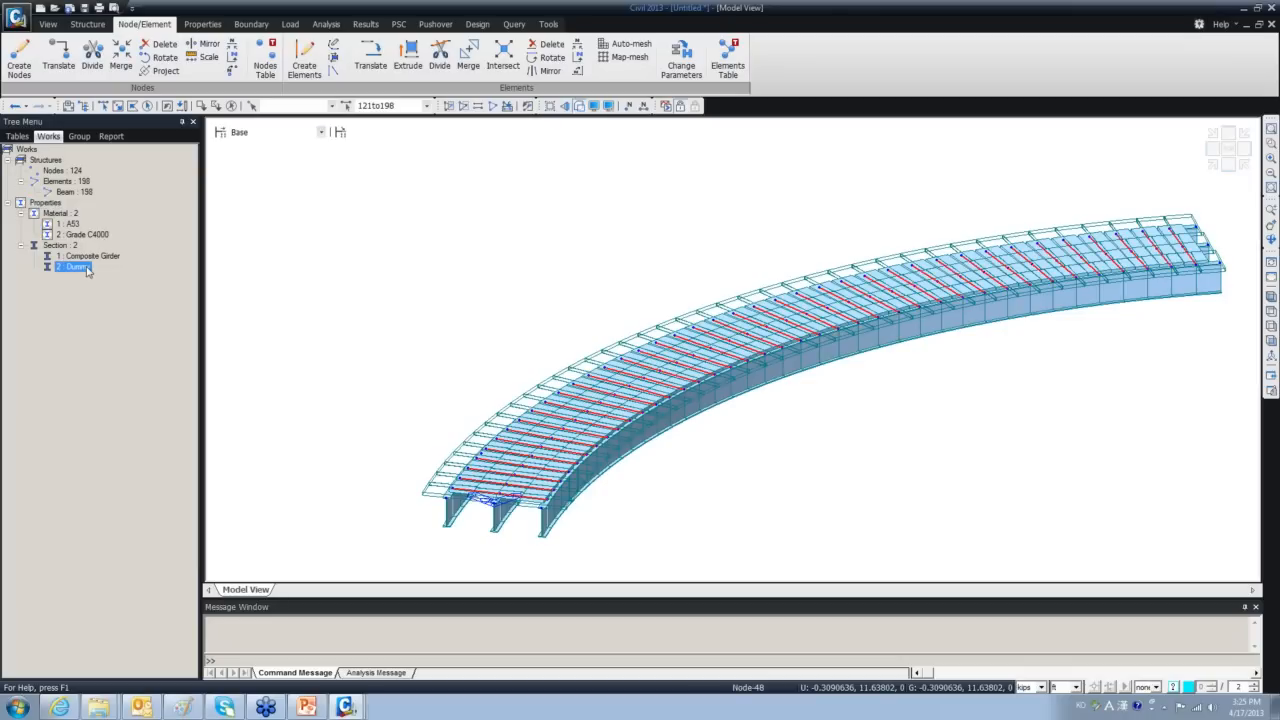
# Deactivate the selected Dummy beams and display the remaining three girders as plain centerlines without their section shapes.
pyautogui.click(463, 108)
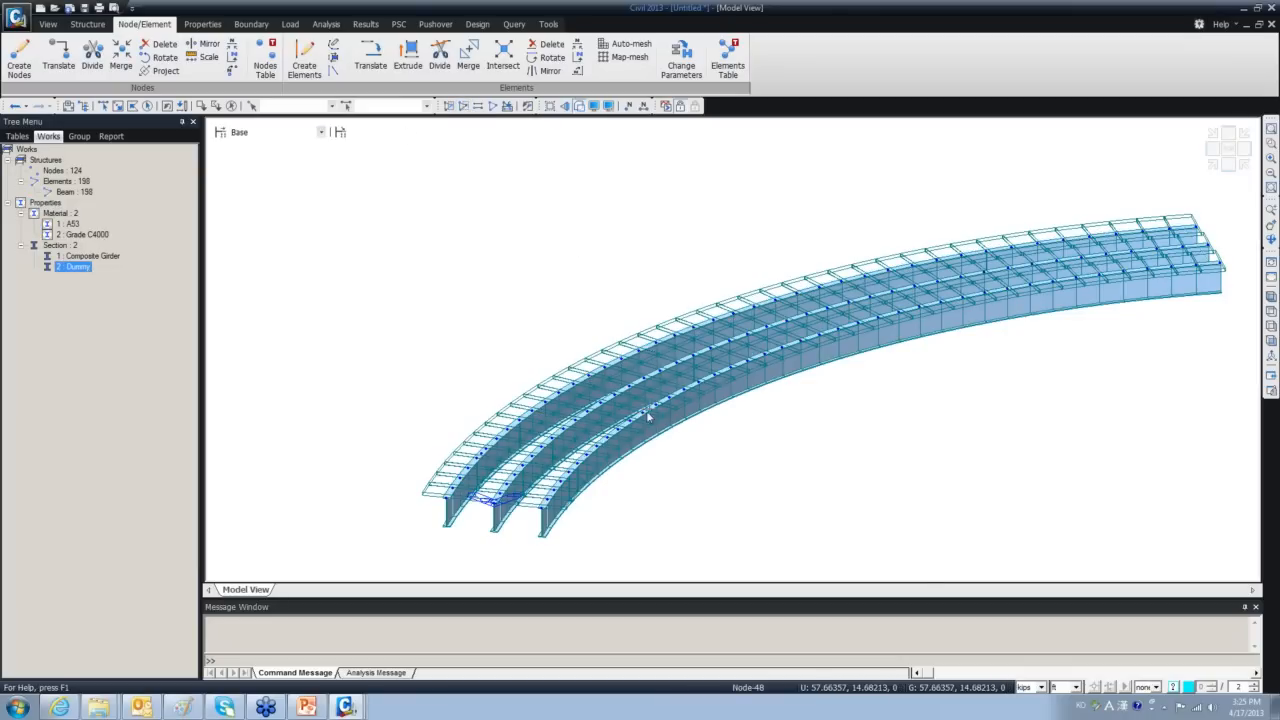
pyautogui.click(1270, 312)
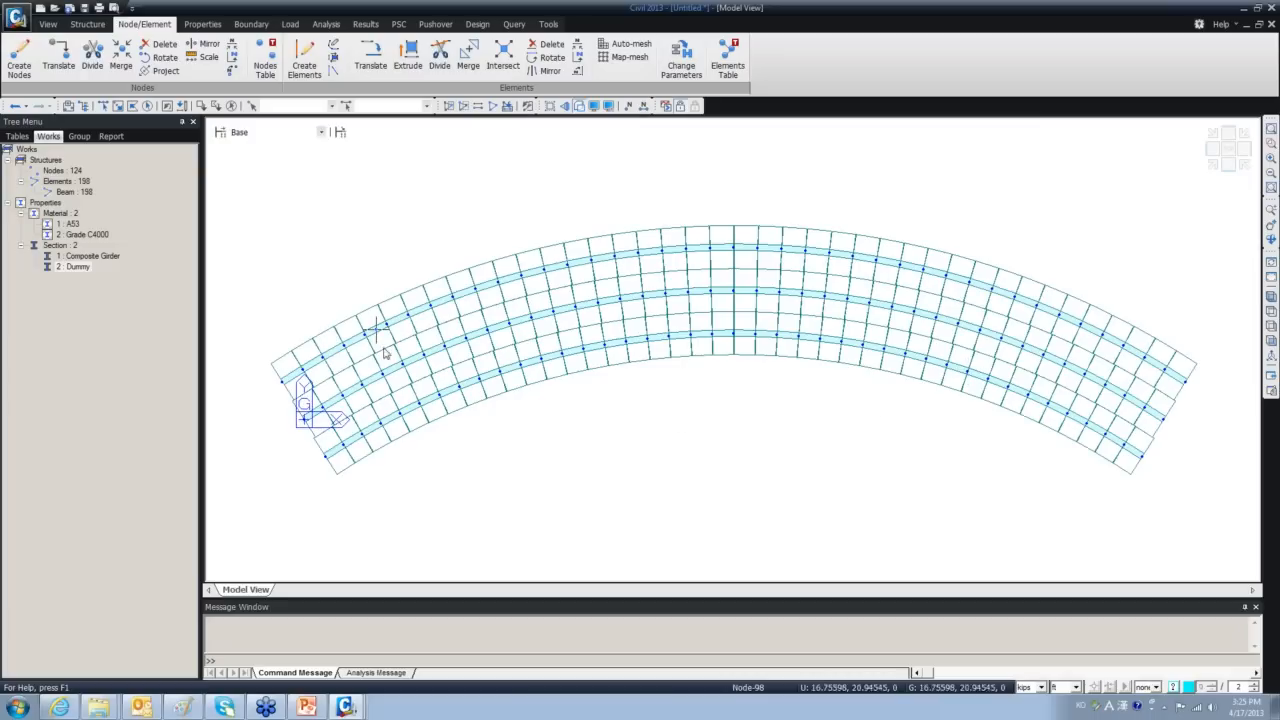
pyautogui.keyDown('ctrl'); pyautogui.moveTo(534, 421); pyautogui.dragTo(566, 338, button='middle'); pyautogui.keyUp('ctrl')
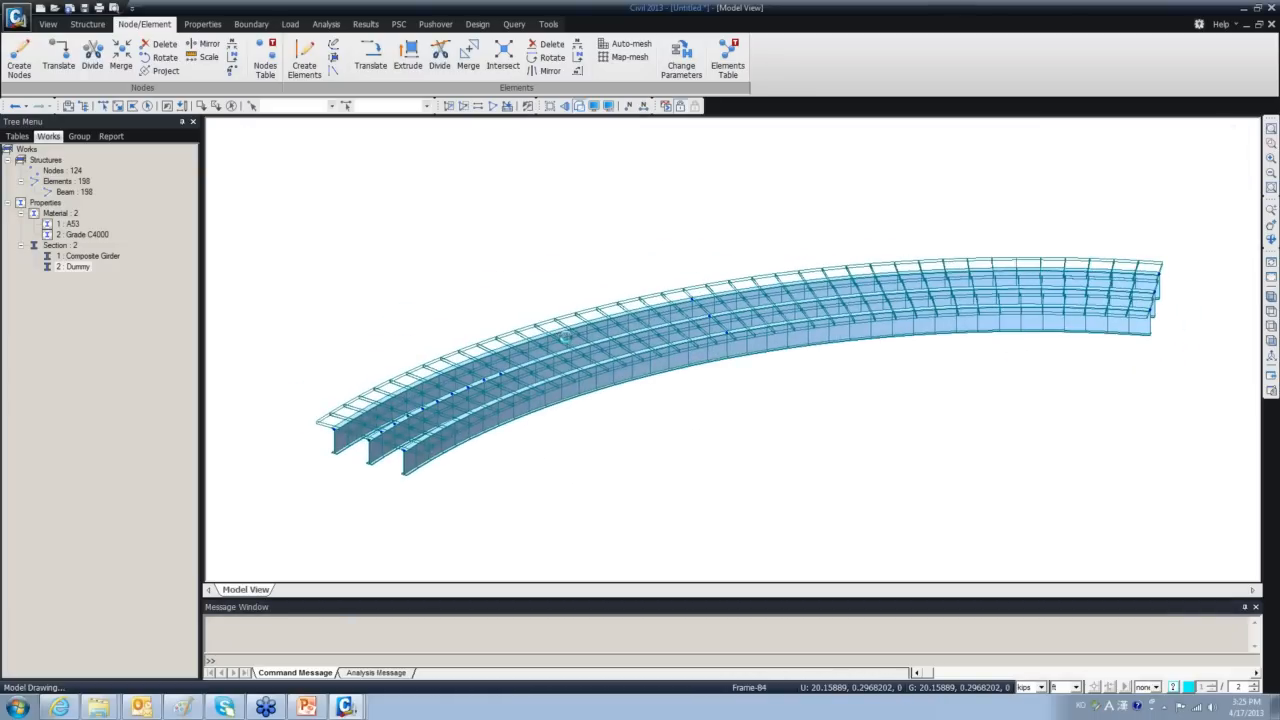
pyautogui.click(579, 107)
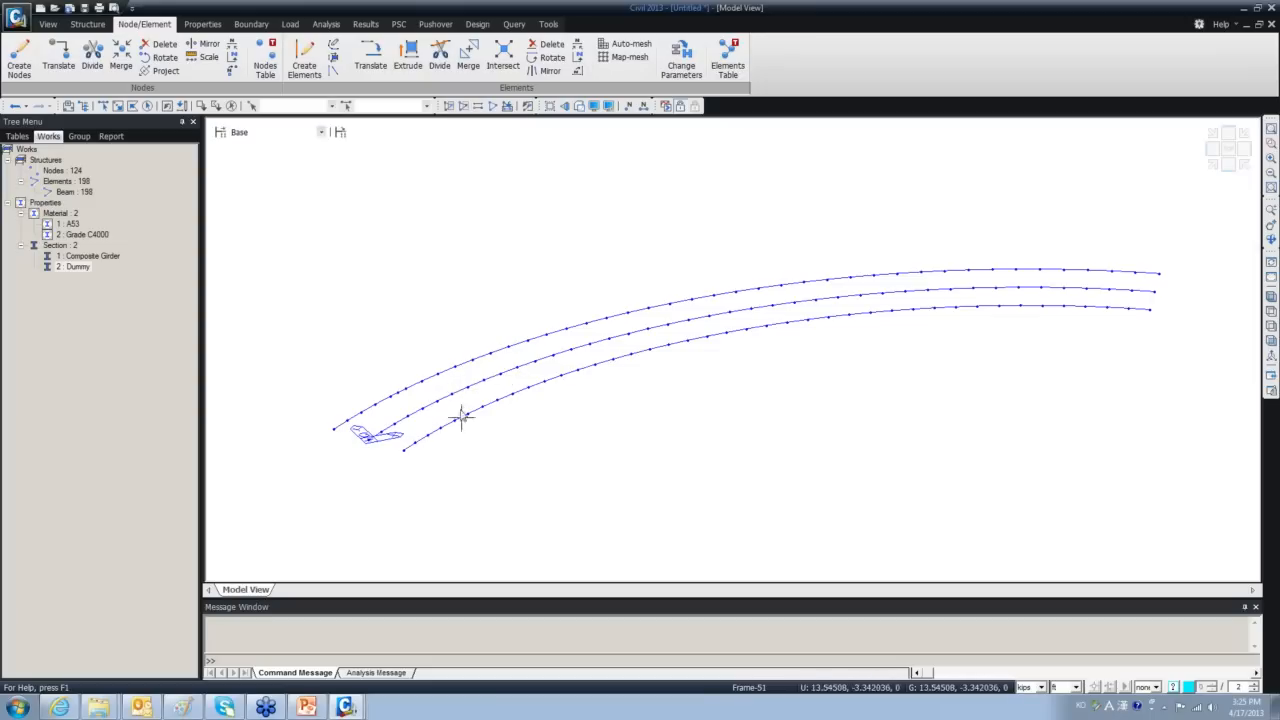
pyautogui.moveTo(1165, 337)
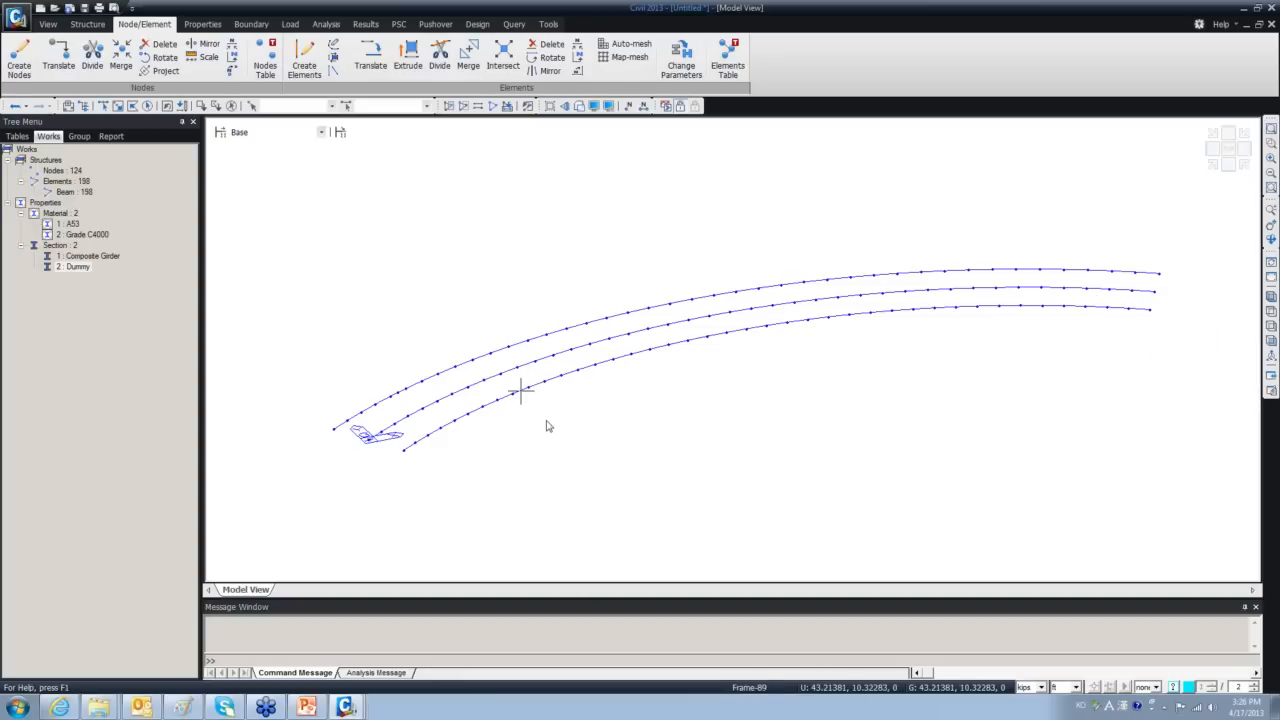
pyautogui.moveTo(548, 422)
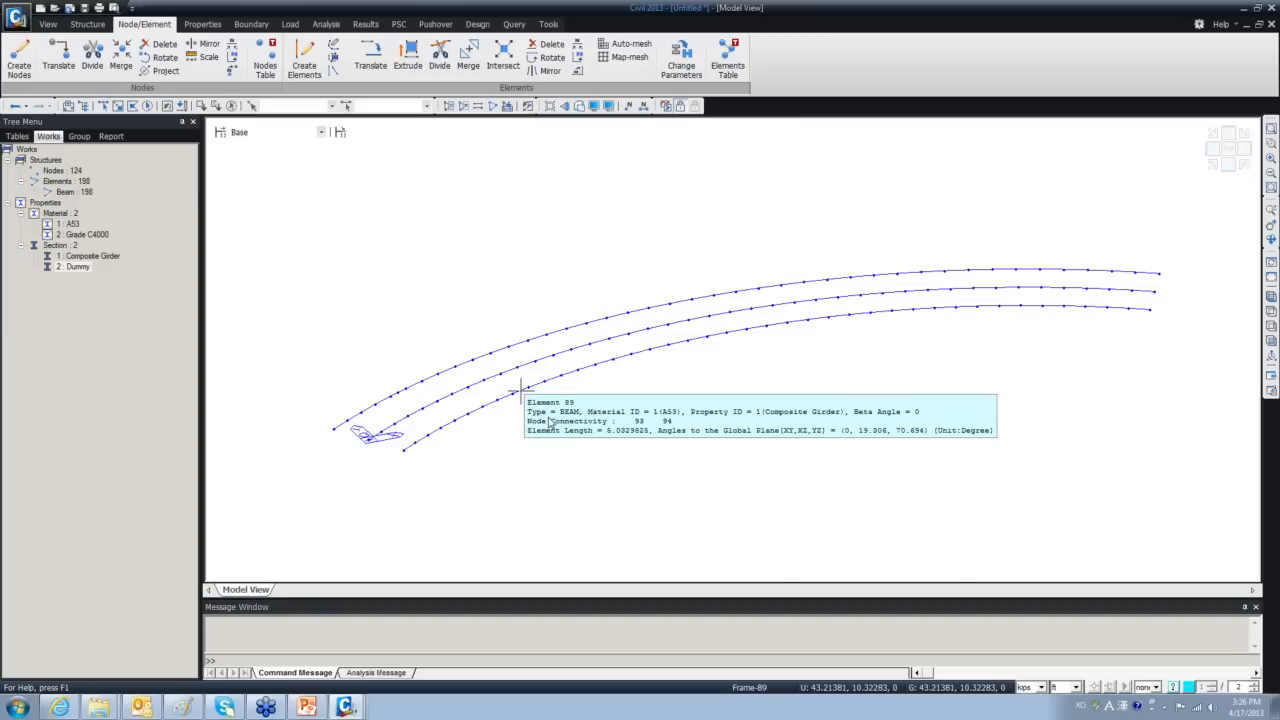
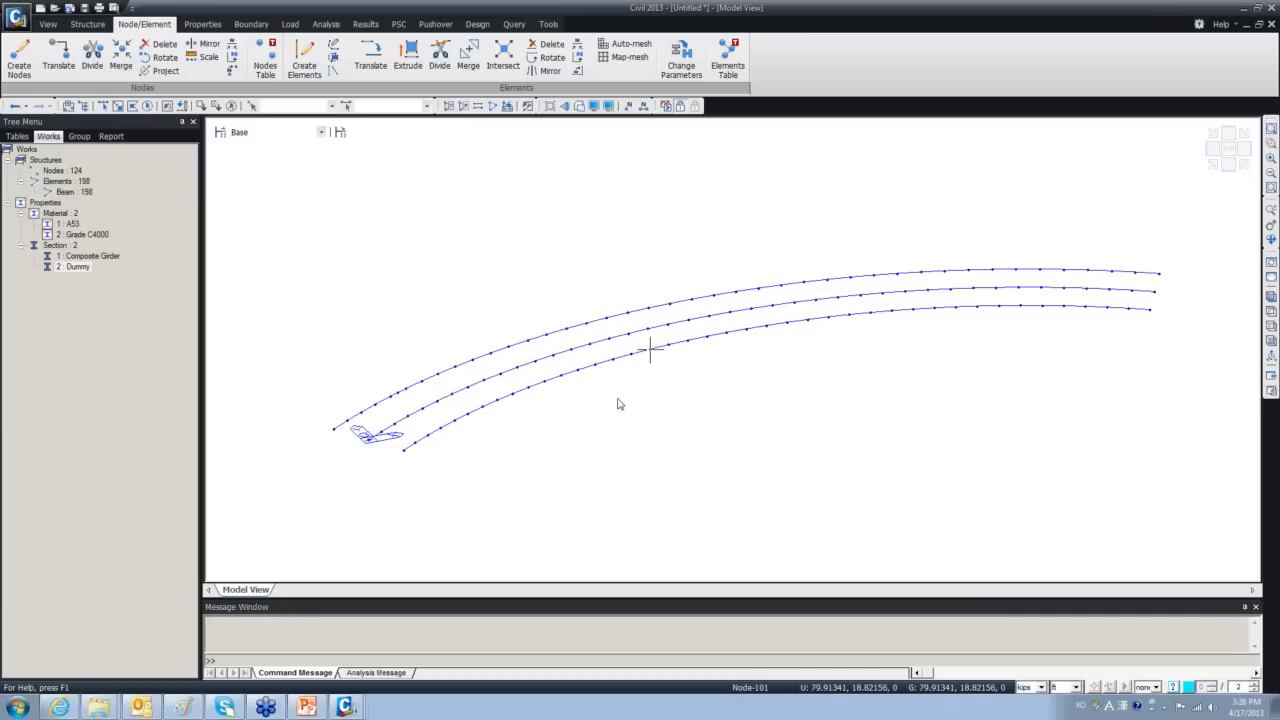
pyautogui.moveTo(650, 350)
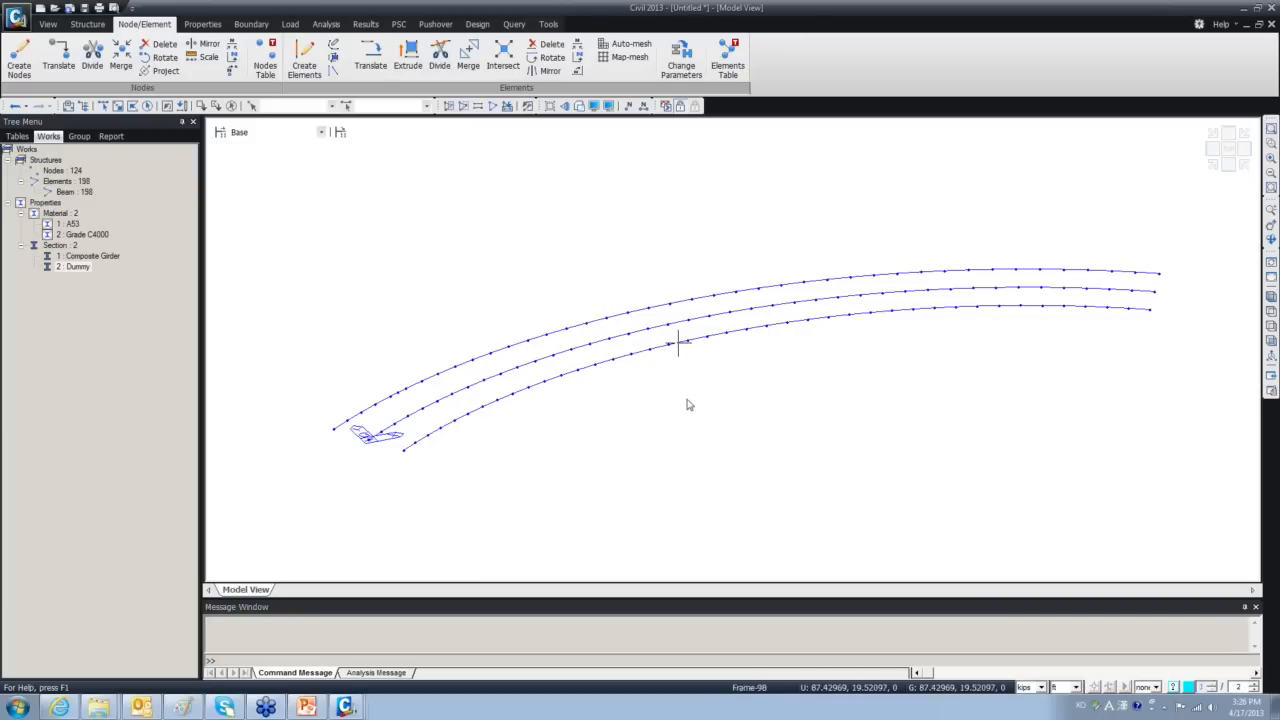
pyautogui.moveTo(708, 313); pyautogui.dragTo(718, 293, button='middle')
pyautogui.scroll(4, 505, 369)
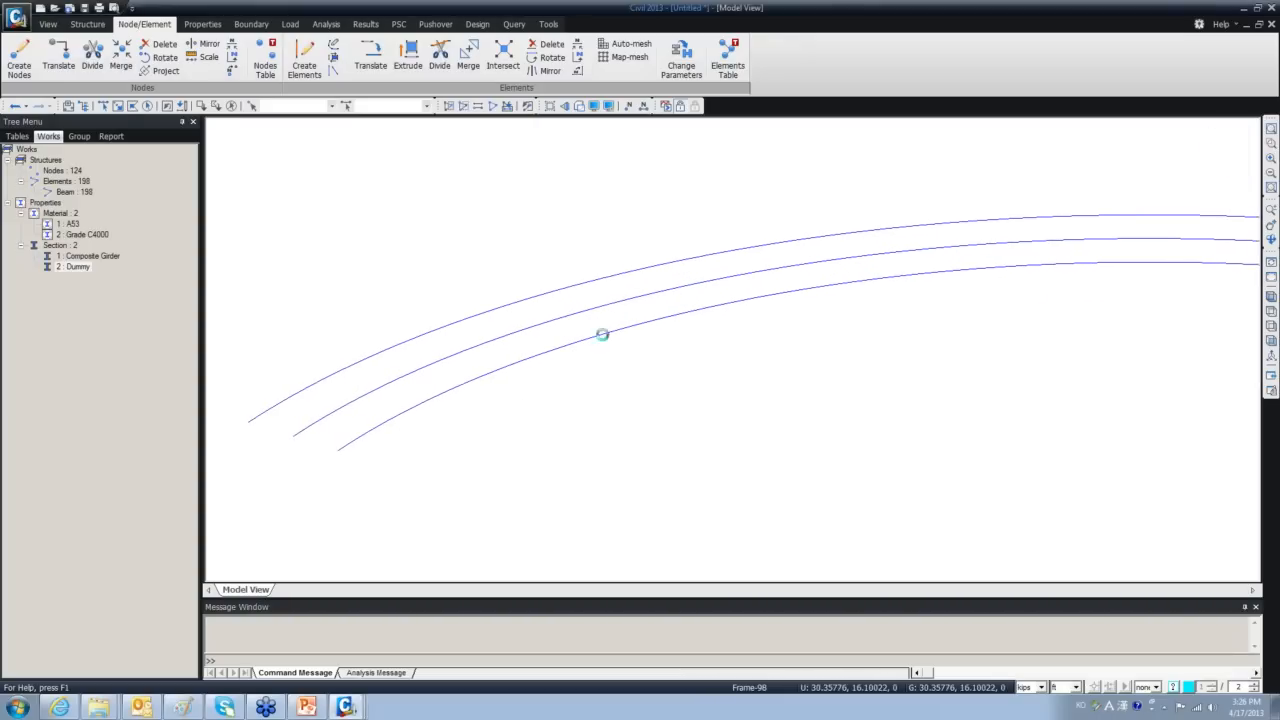
# Select the end nodes and every fourth node along the three girders and copy them once by 0, 0, -6.4 ft.
pyautogui.click(1271, 311)
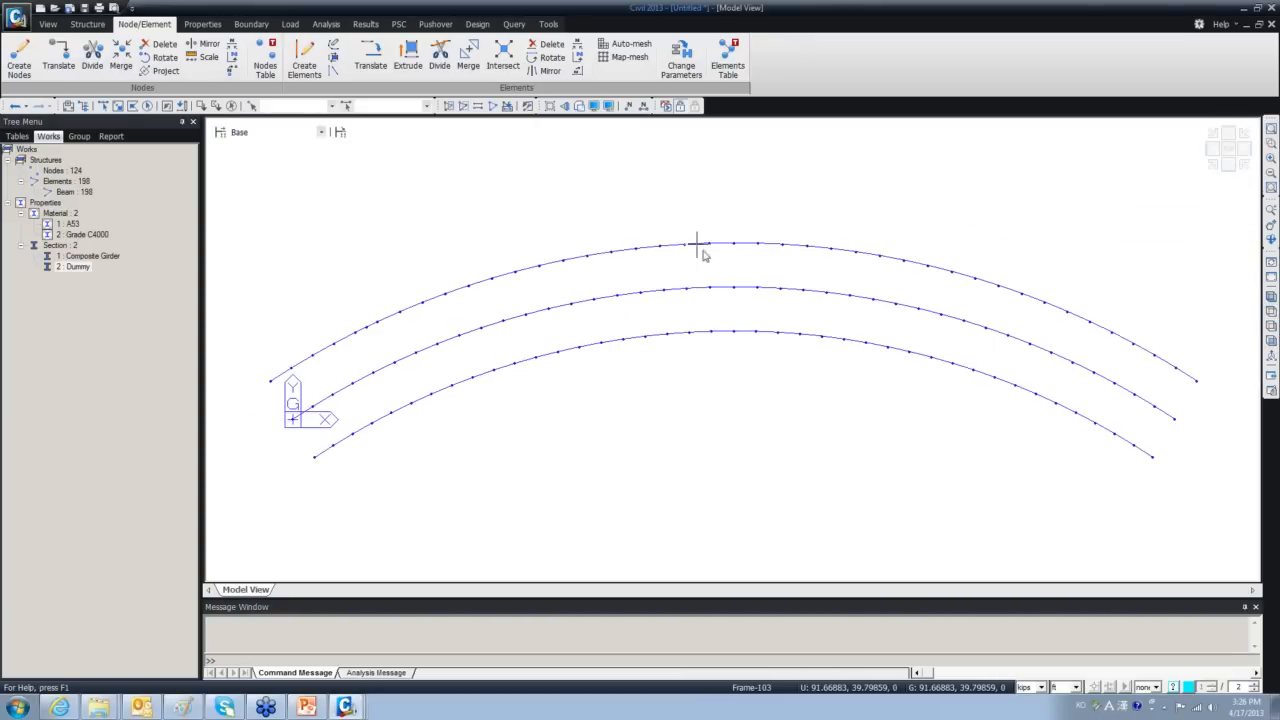
pyautogui.click(101, 105)
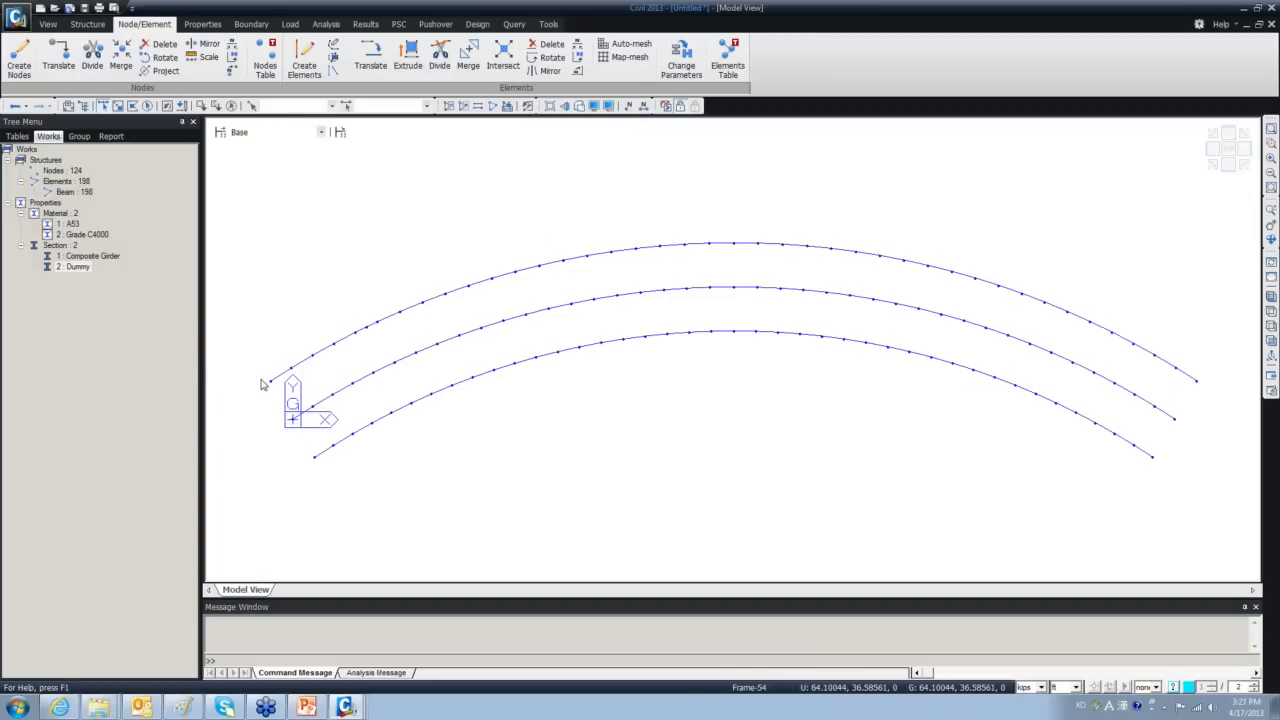
pyautogui.click(292, 420)
pyautogui.click(314, 457)
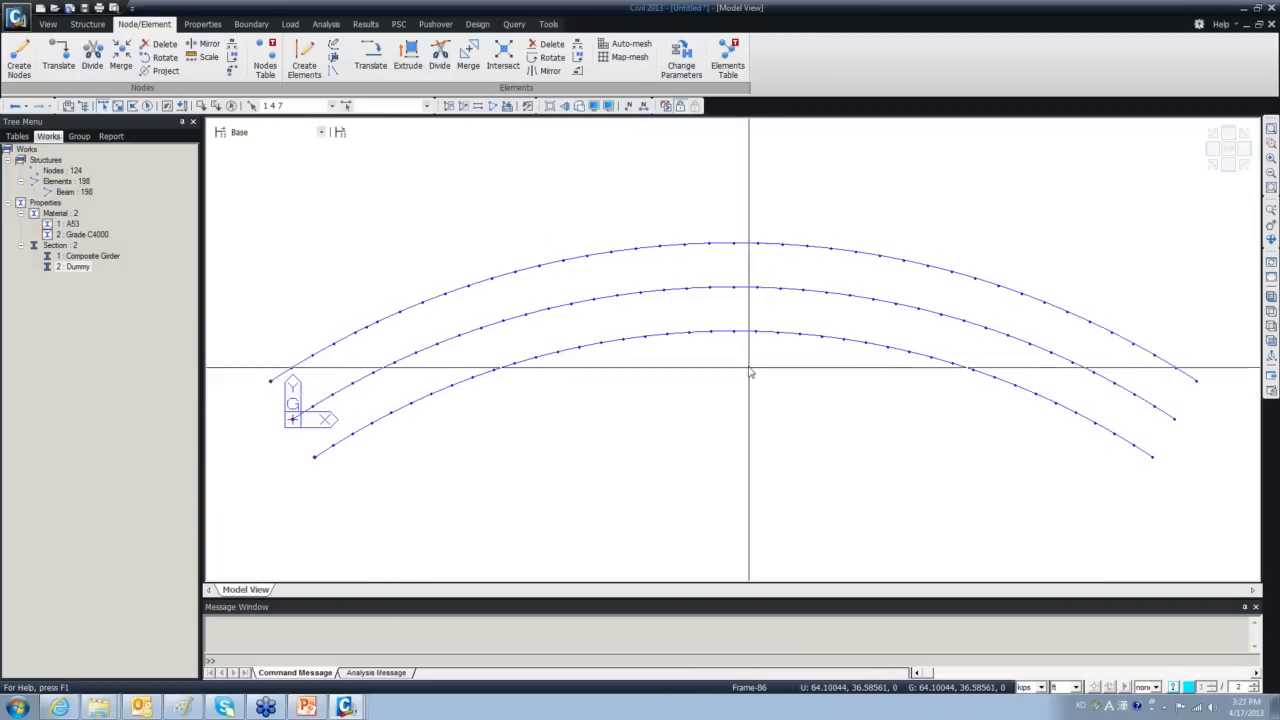
pyautogui.moveTo(731, 208); pyautogui.dragTo(752, 375)
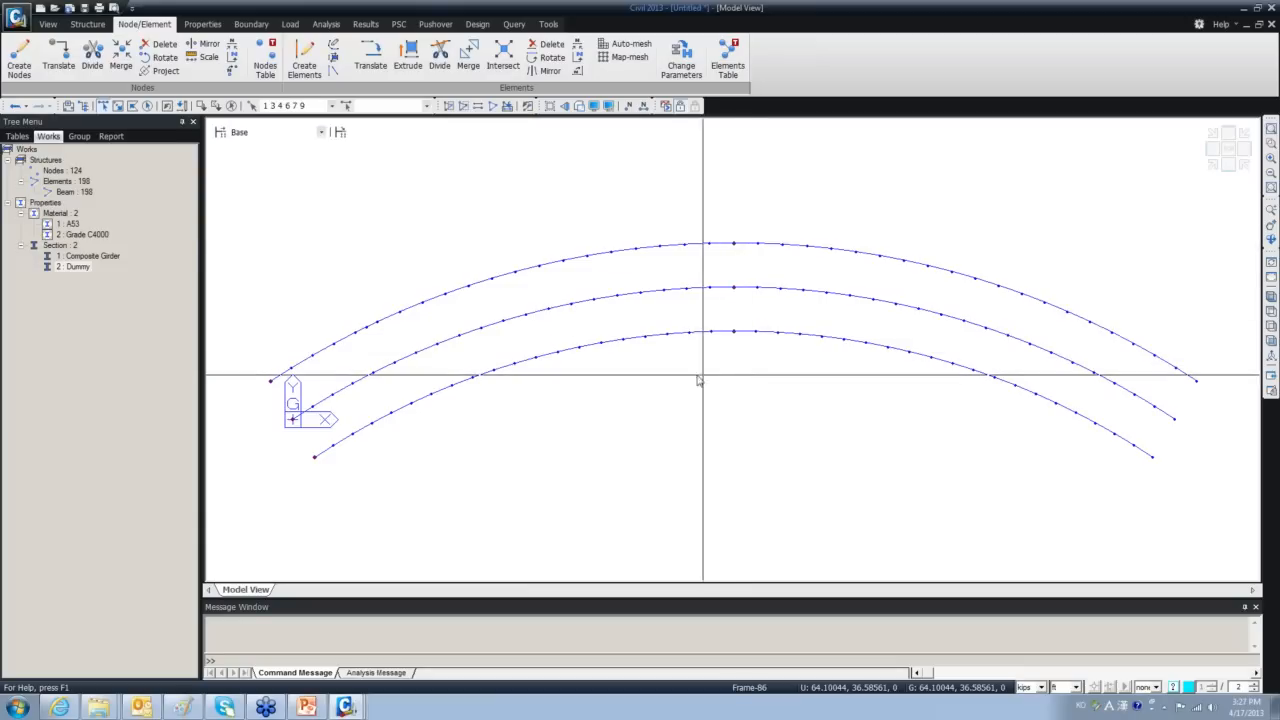
pyautogui.click(372, 372)
pyautogui.moveTo(375, 374); pyautogui.dragTo(378, 378)
pyautogui.moveTo(381, 398); pyautogui.dragTo(396, 417)
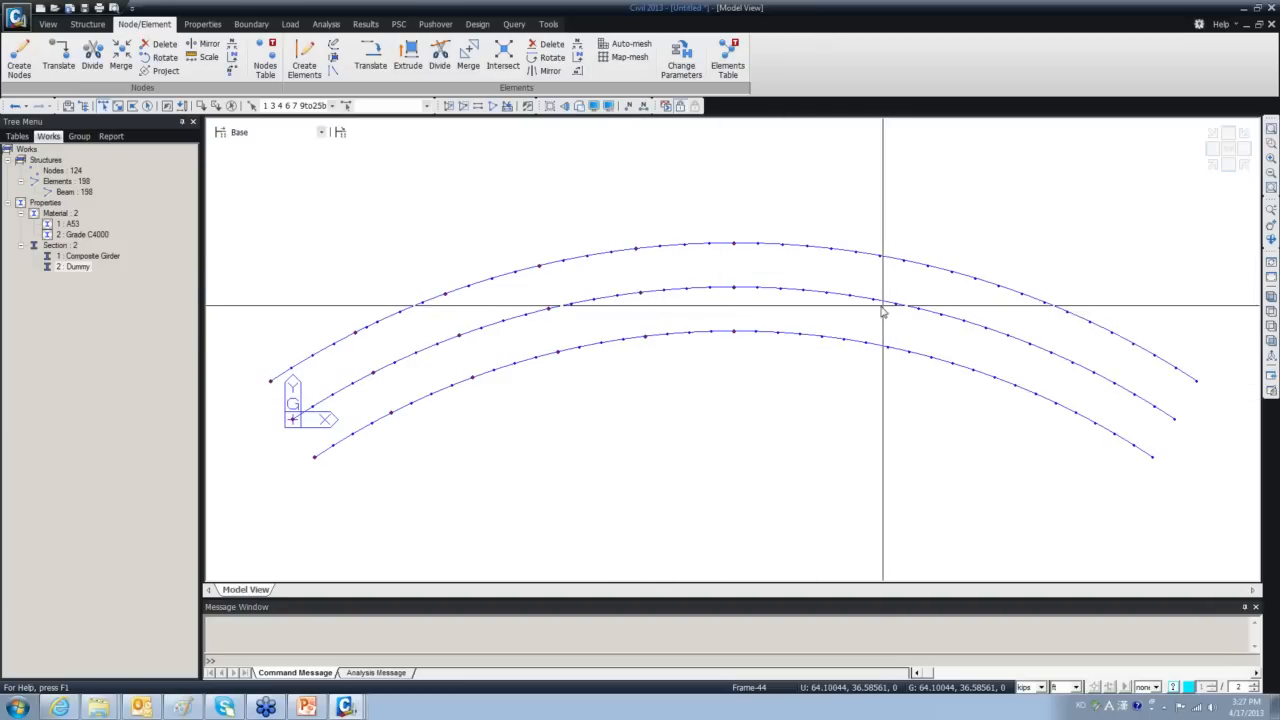
pyautogui.click(1175, 419)
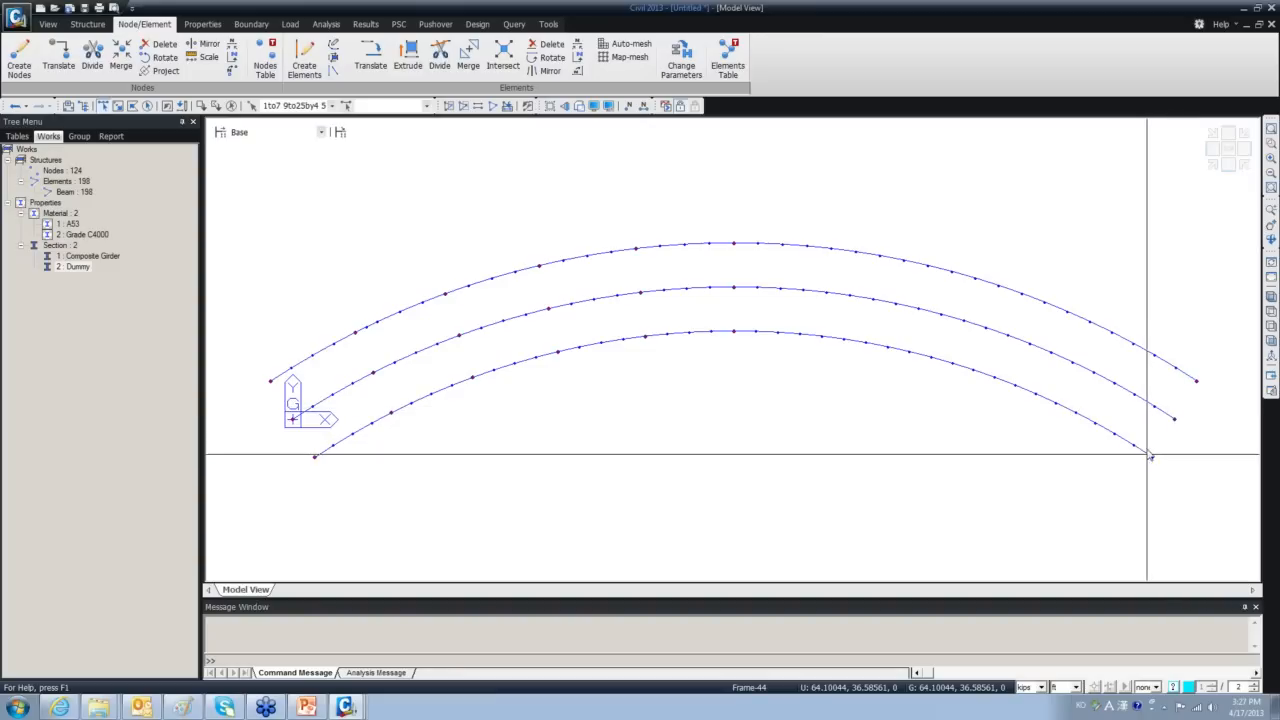
pyautogui.click(1152, 456)
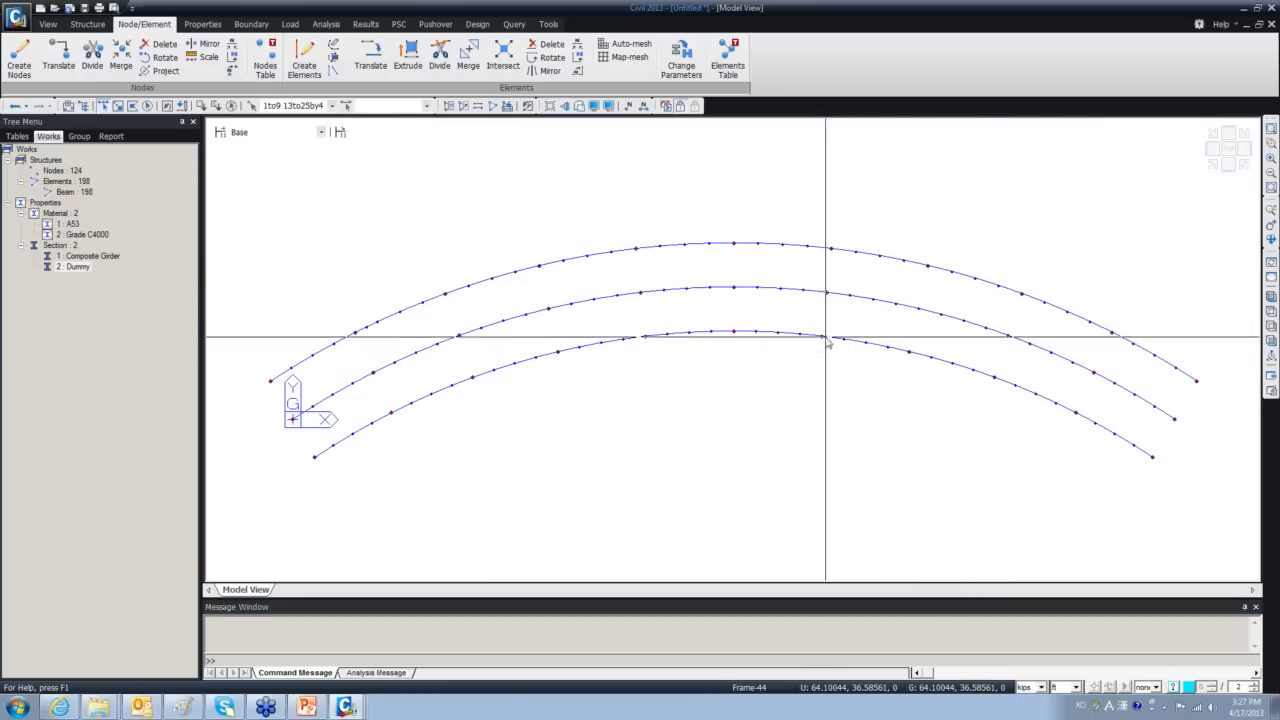
pyautogui.keyDown('ctrl'); pyautogui.moveTo(695, 375); pyautogui.dragTo(717, 243, button='middle'); pyautogui.keyUp('ctrl')
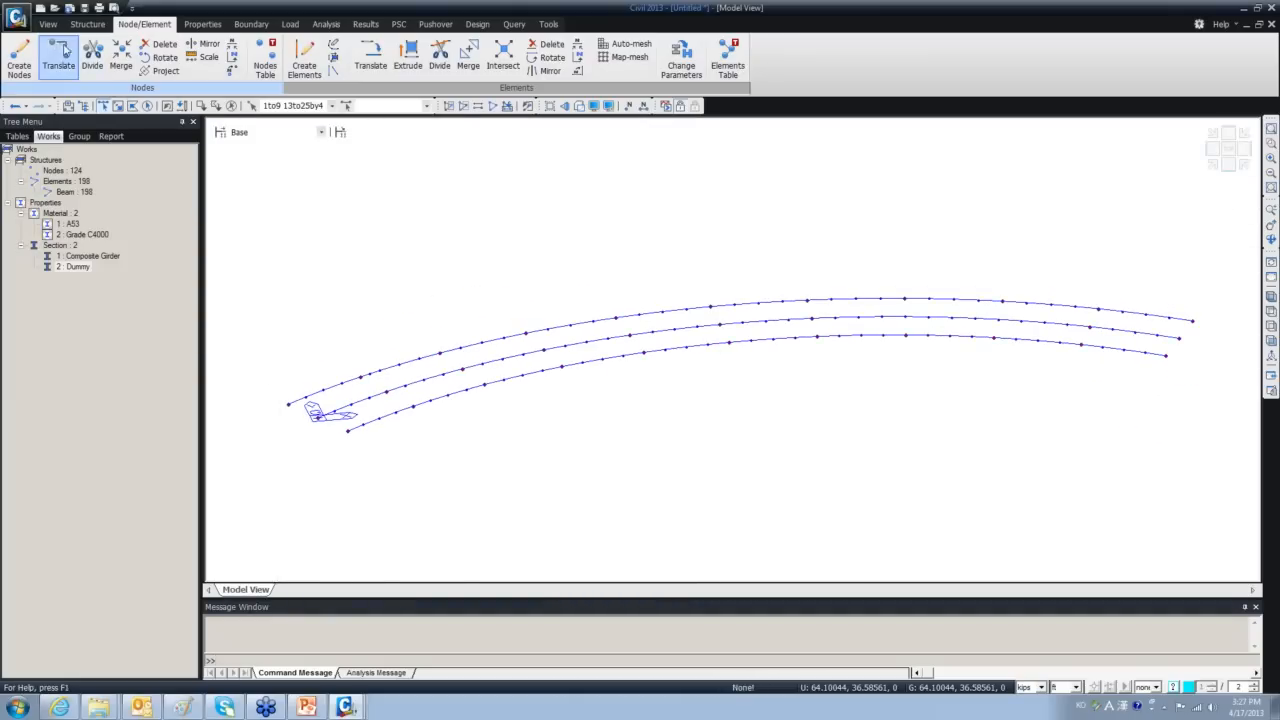
pyautogui.click(58, 56)
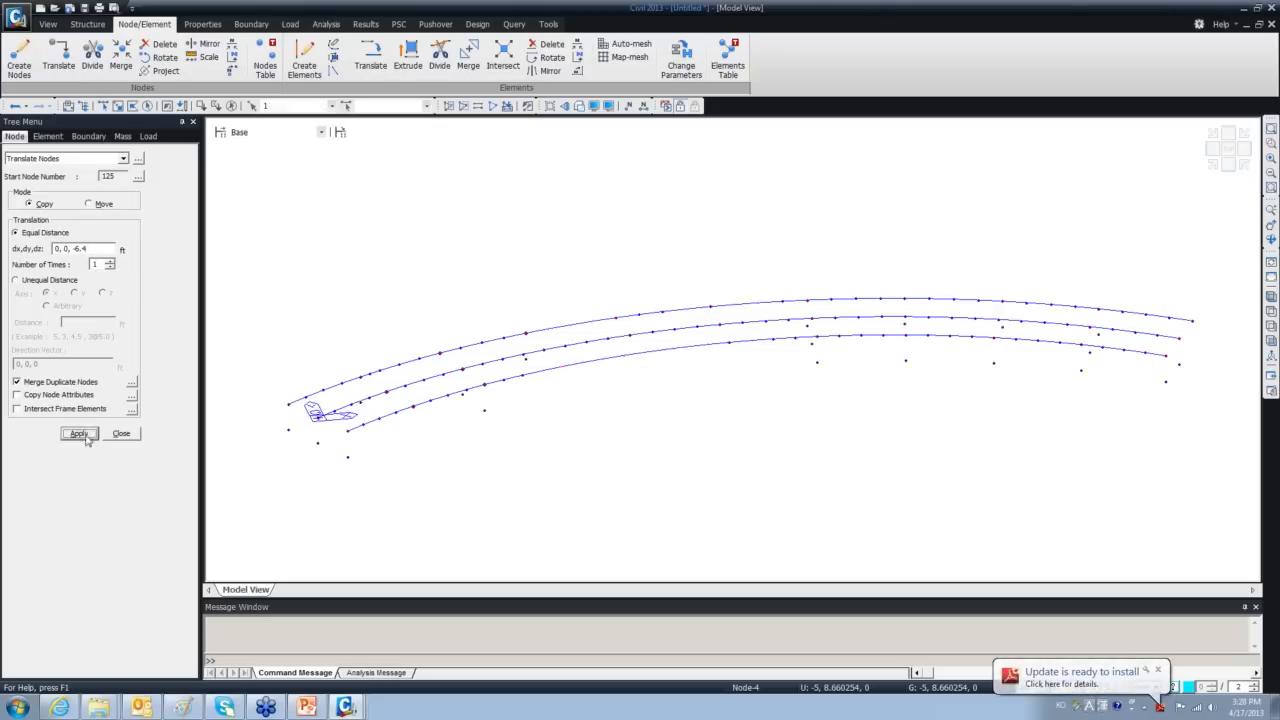
# Examine the copied nodes below the girders in front and rotated views to check their positions.
pyautogui.keyDown('ctrl'); pyautogui.moveTo(486, 409); pyautogui.dragTo(510, 457, button='middle'); pyautogui.keyUp('ctrl')
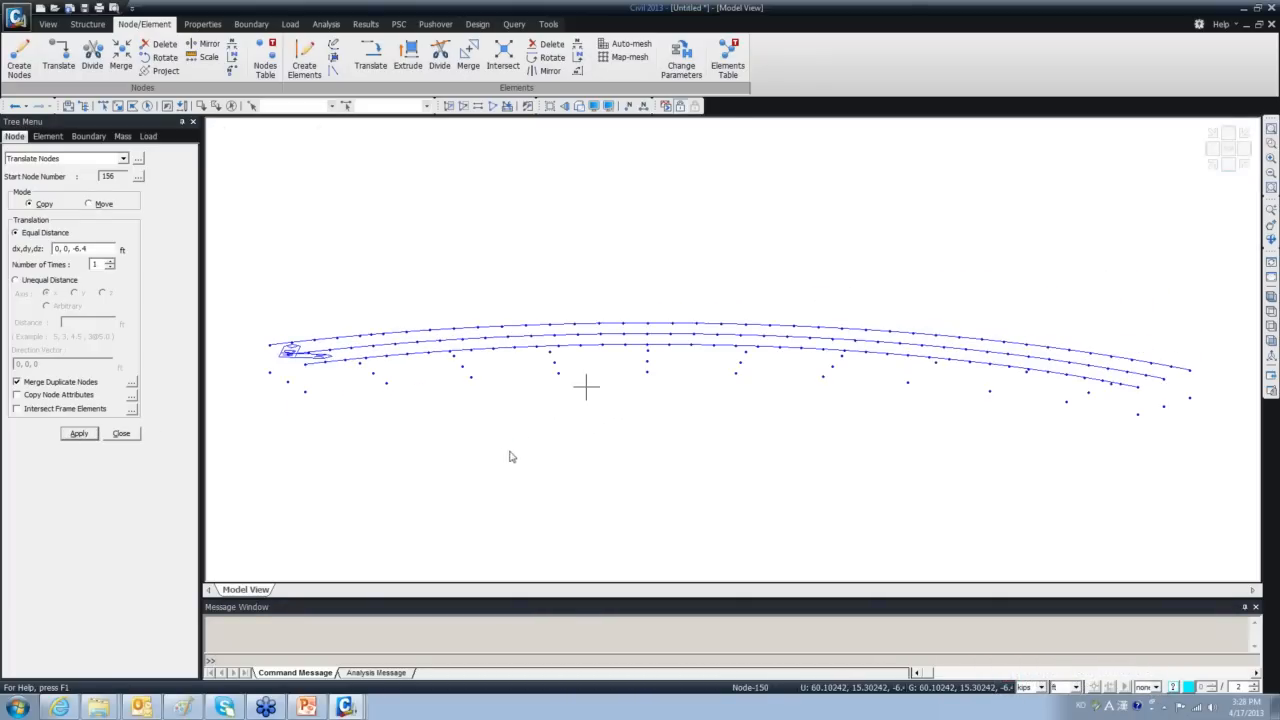
pyautogui.click(1271, 350)
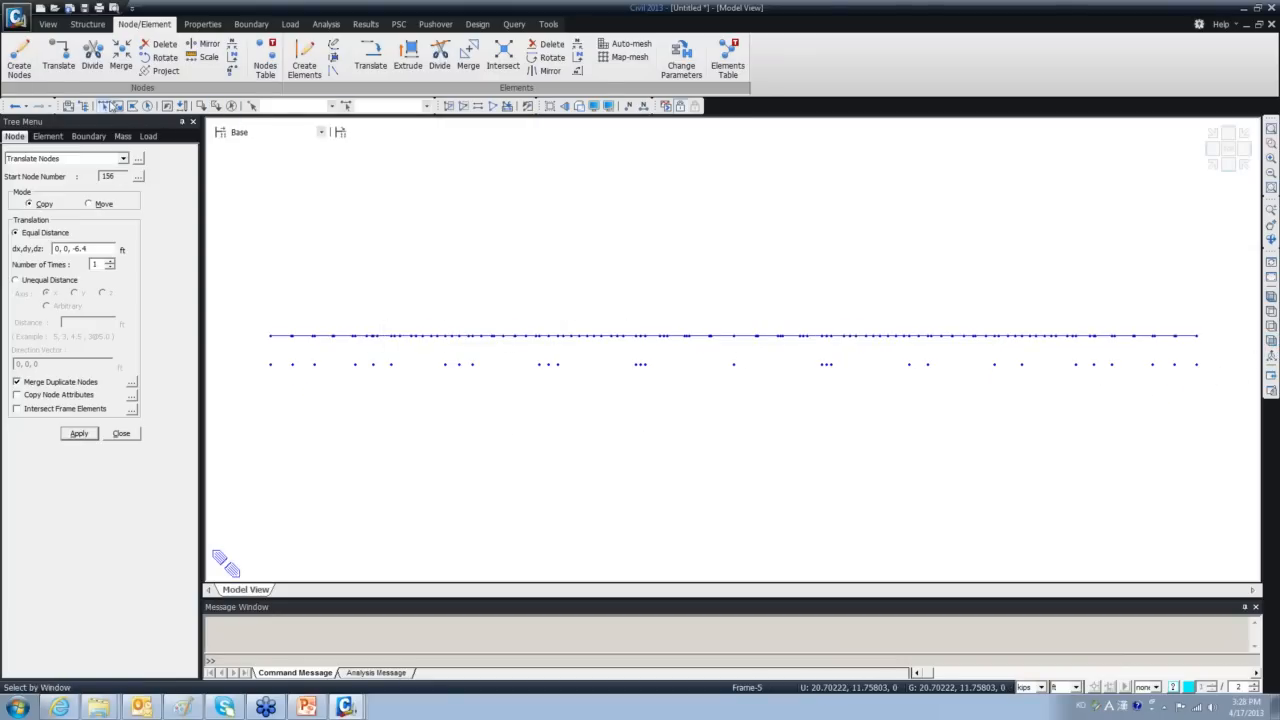
pyautogui.click(103, 105)
pyautogui.moveTo(257, 305); pyautogui.dragTo(1212, 352)
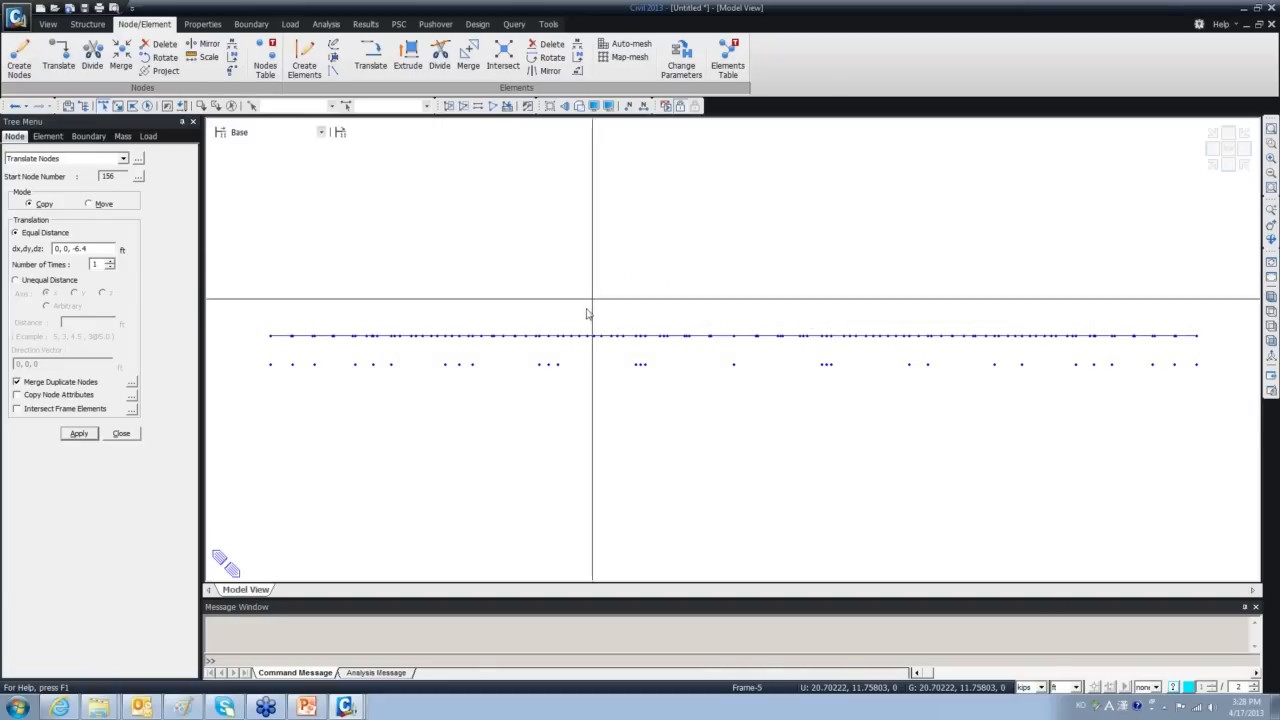
pyautogui.keyDown('ctrl'); pyautogui.moveTo(509, 434); pyautogui.dragTo(357, 300, button='middle'); pyautogui.keyUp('ctrl')
pyautogui.moveTo(463, 380)
pyautogui.keyDown('ctrl'); pyautogui.mouseDown(button='middle')
pyautogui.moveTo(537, 357)
pyautogui.moveTo(371, 451)
pyautogui.moveTo(634, 260)
pyautogui.moveTo(456, 371)
pyautogui.moveTo(517, 331)
pyautogui.moveTo(466, 357)
pyautogui.mouseUp(button='middle'); pyautogui.keyUp('ctrl')
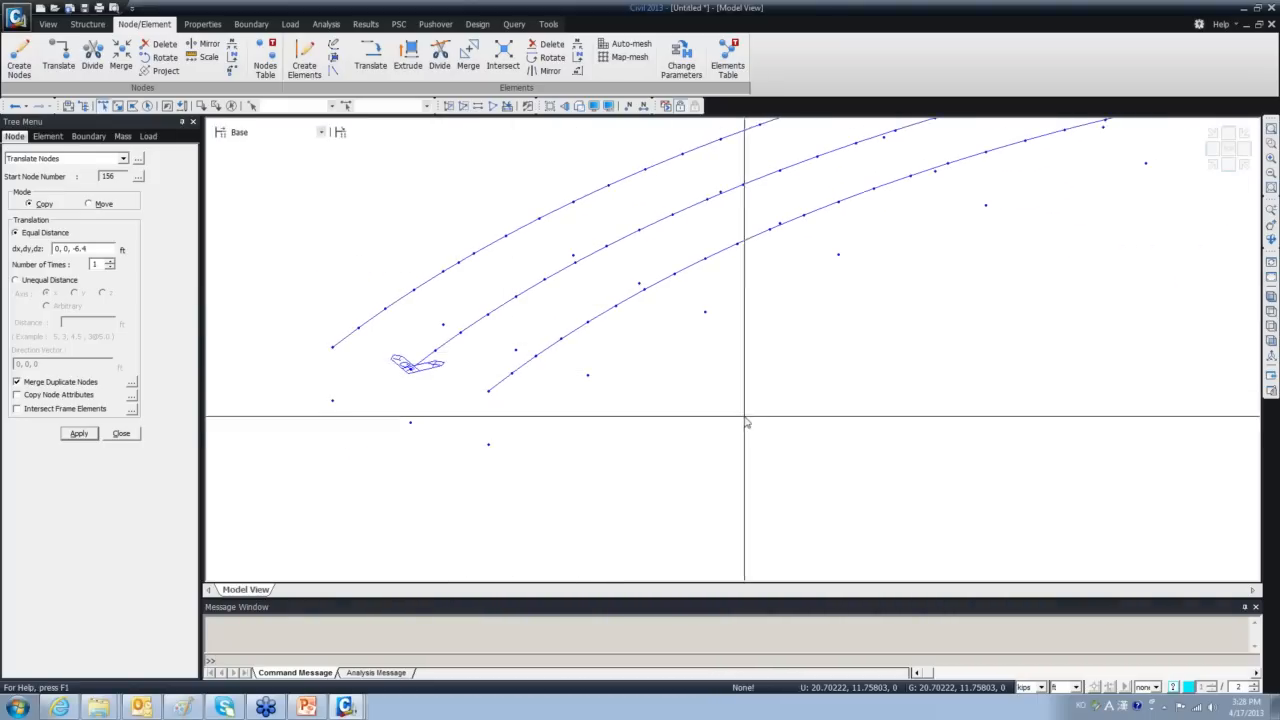
pyautogui.keyDown('ctrl'); pyautogui.moveTo(744, 417); pyautogui.dragTo(590, 468, button='middle'); pyautogui.keyUp('ctrl')
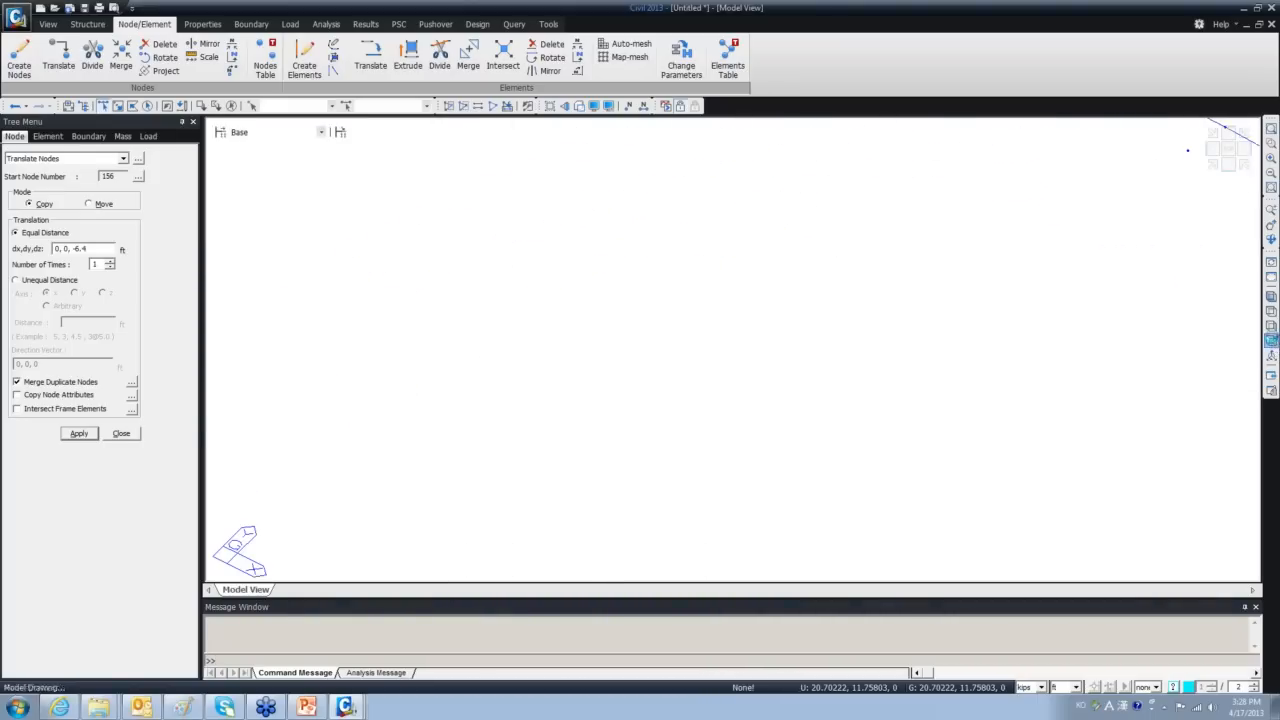
pyautogui.click(1271, 340)
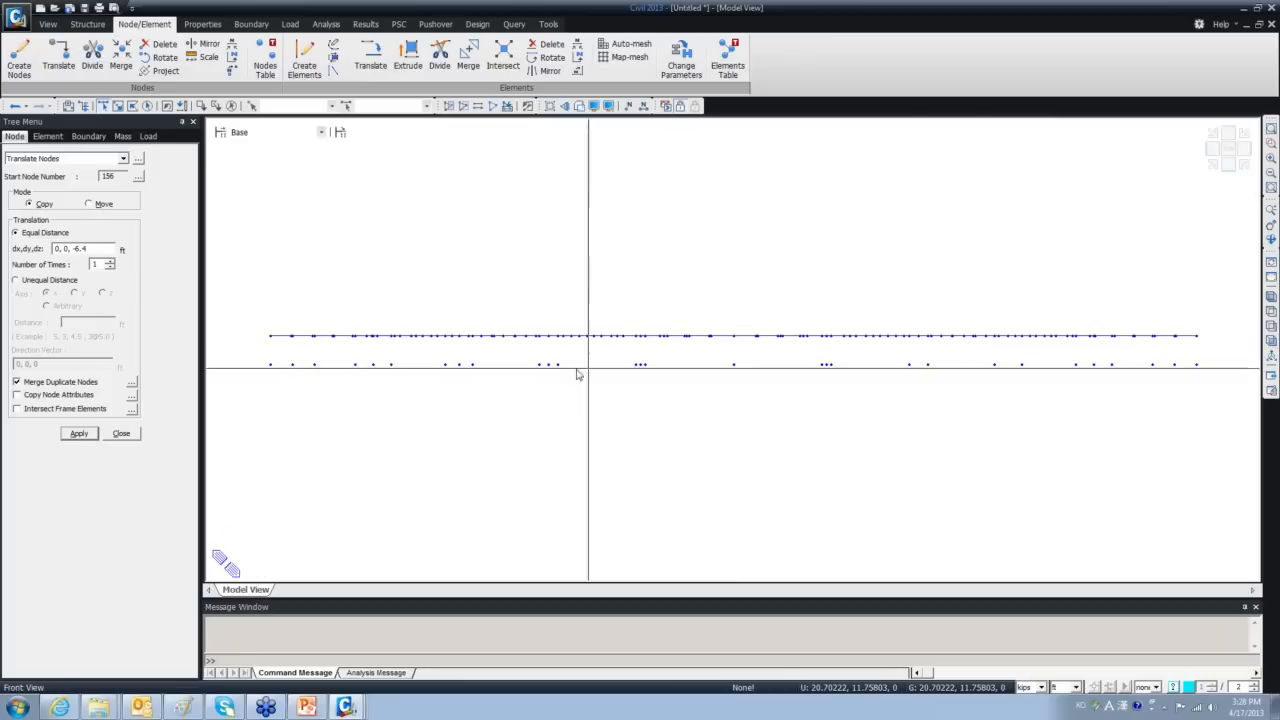
# Activate only the half of the bridge from midspan to the far end, and finish translating nodes.
pyautogui.click(1271, 312)
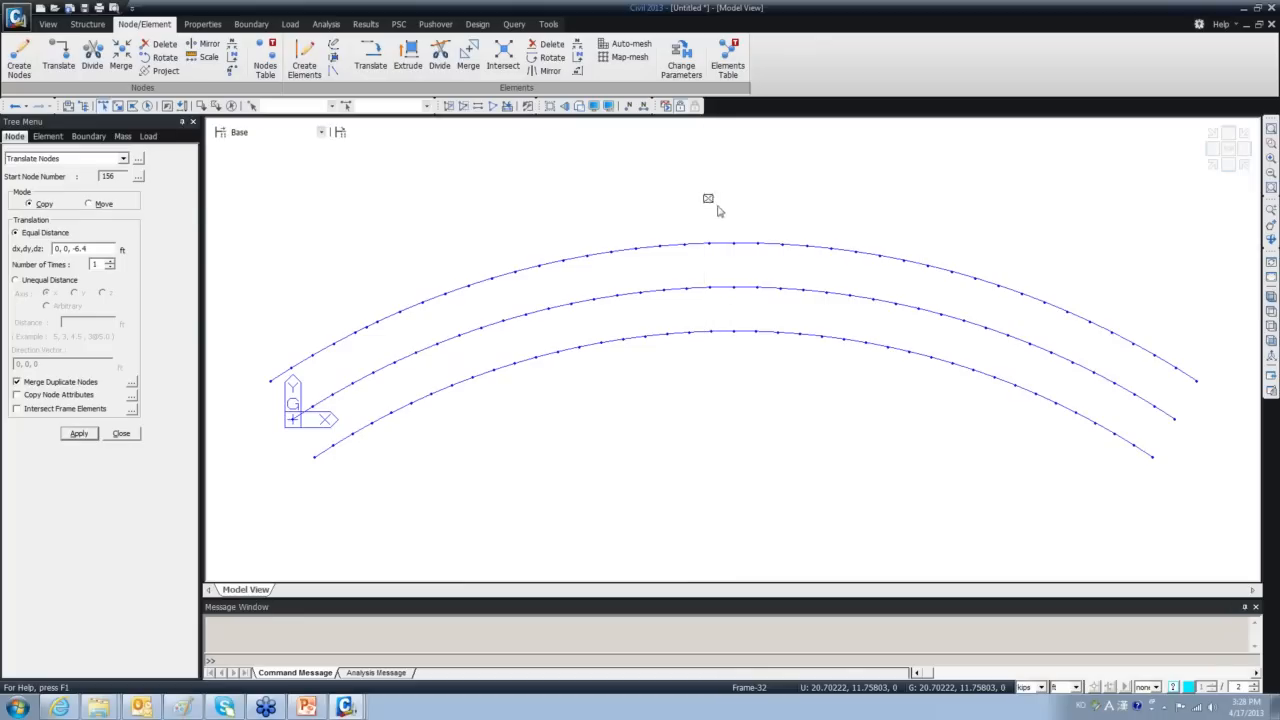
pyautogui.moveTo(708, 200); pyautogui.dragTo(1145, 533)
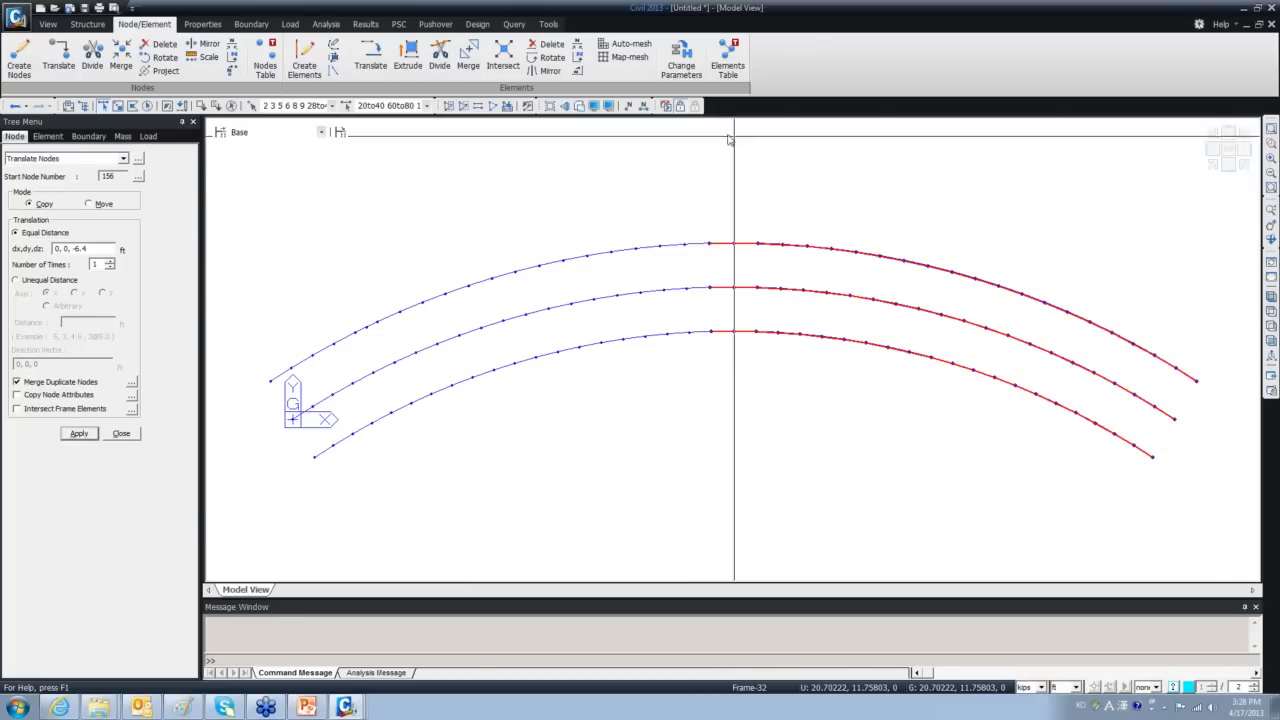
pyautogui.click(448, 109)
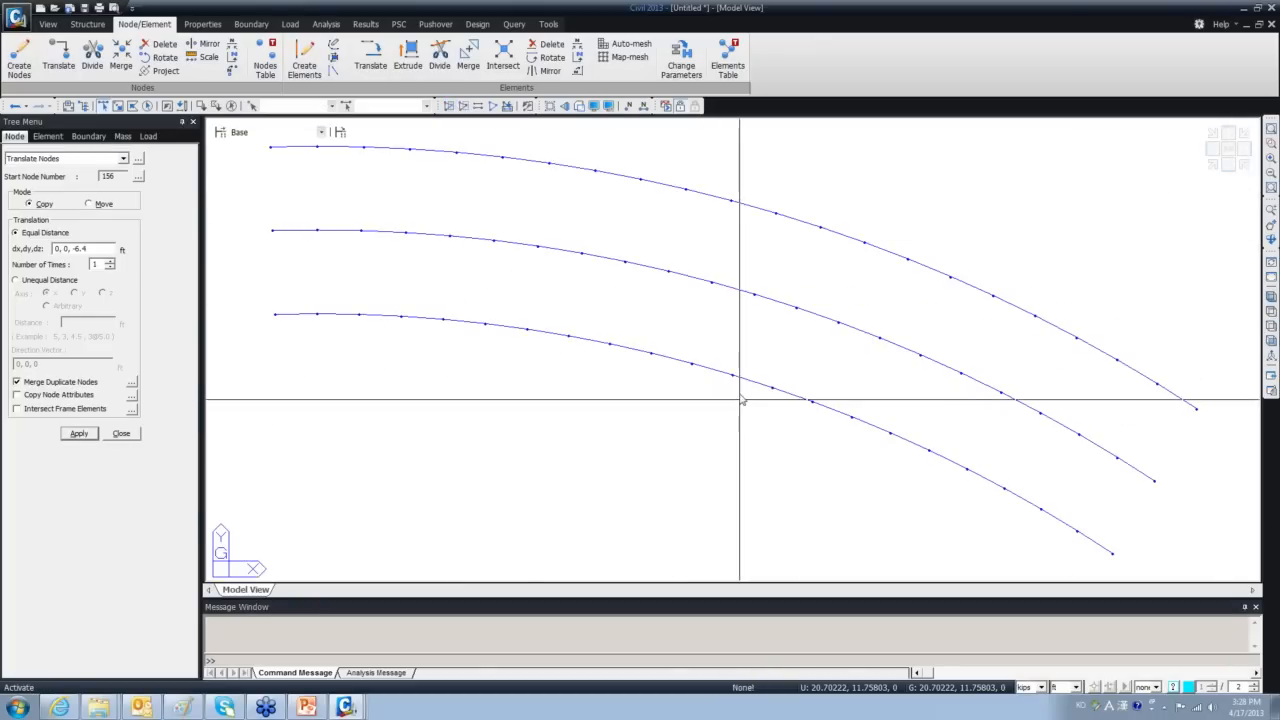
pyautogui.keyDown('ctrl'); pyautogui.moveTo(742, 400); pyautogui.dragTo(786, 294, button='middle'); pyautogui.keyUp('ctrl')
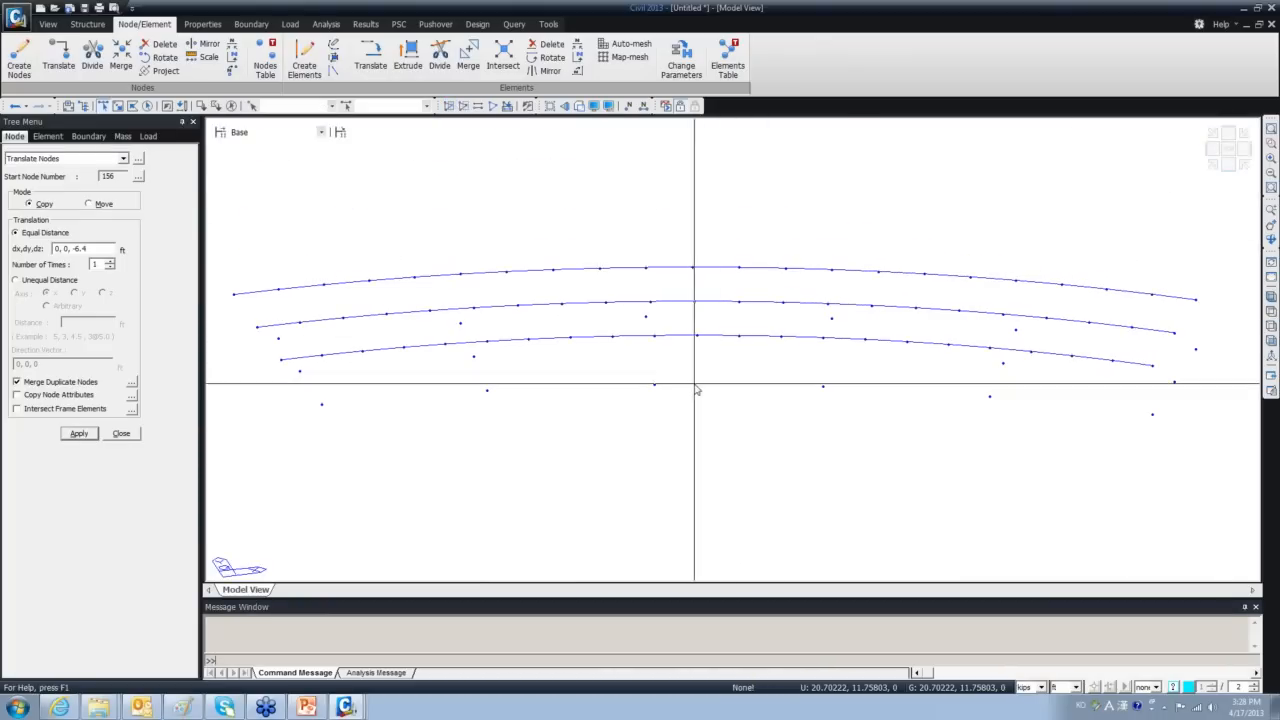
pyautogui.keyDown('ctrl'); pyautogui.moveTo(694, 386); pyautogui.dragTo(749, 380, button='middle'); pyautogui.keyUp('ctrl')
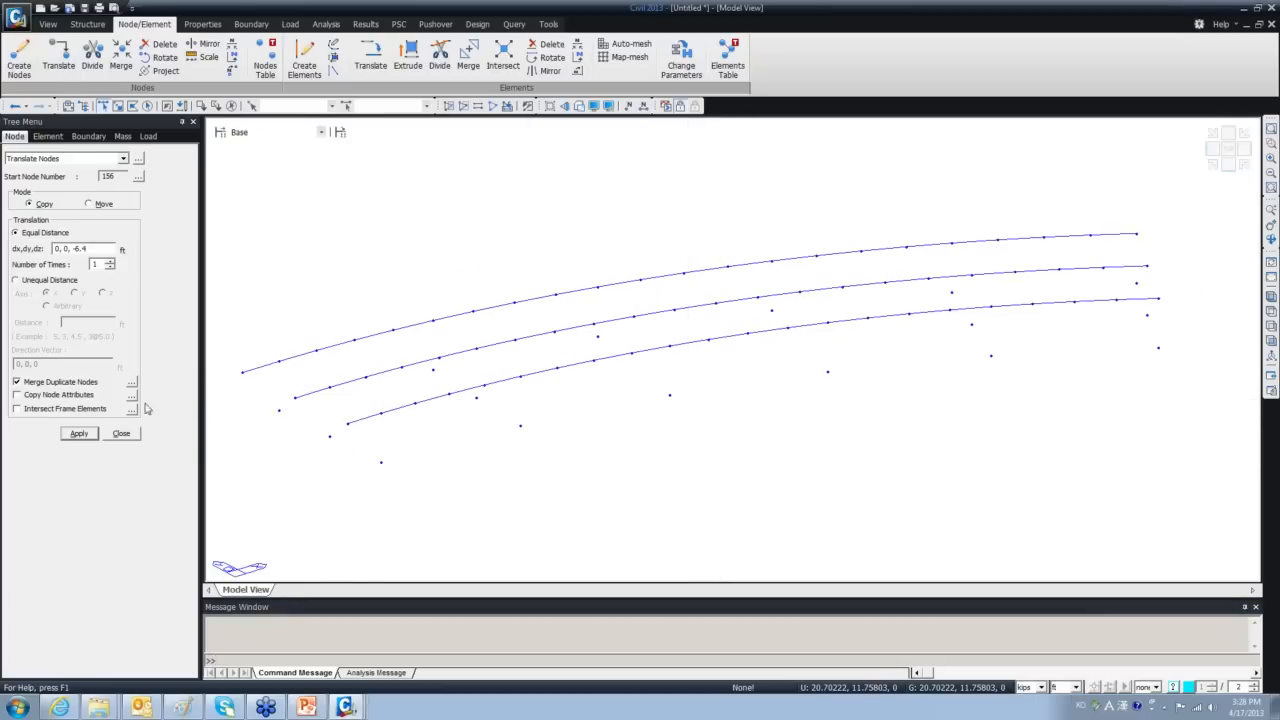
pyautogui.click(121, 433)
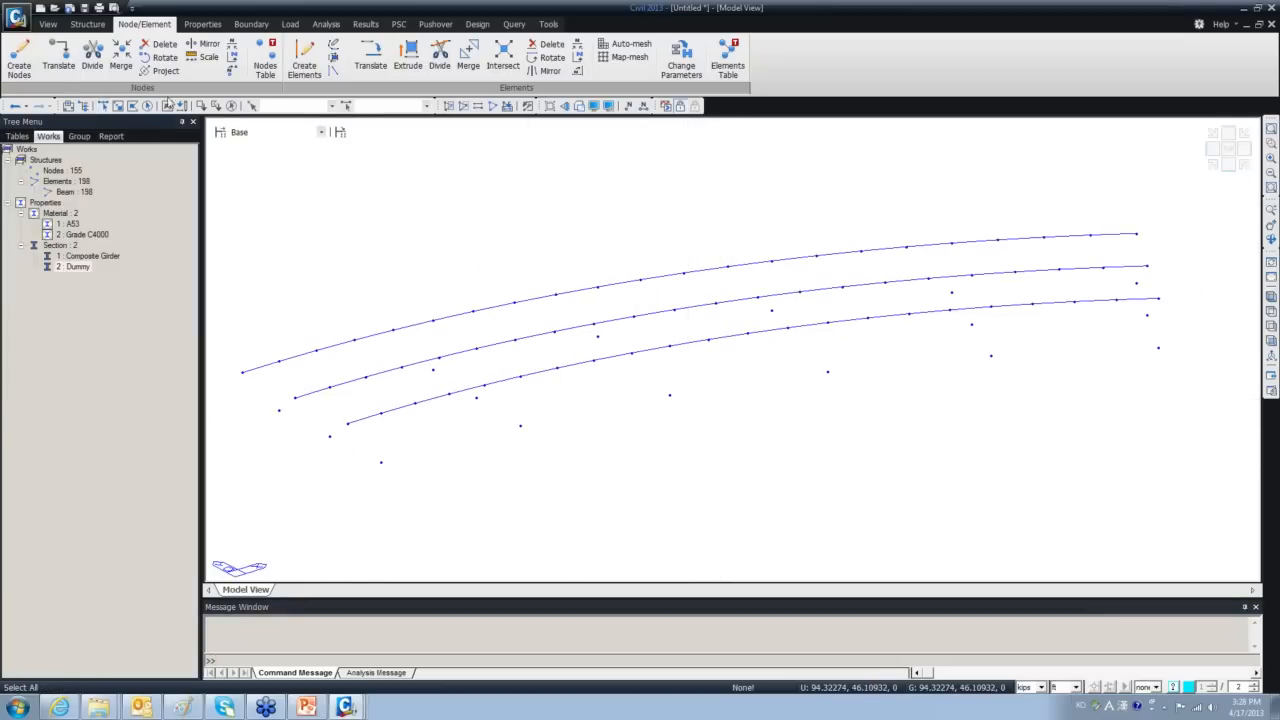
# Open the section properties and load the section list of another midas Civil model for import.
pyautogui.click(202, 24)
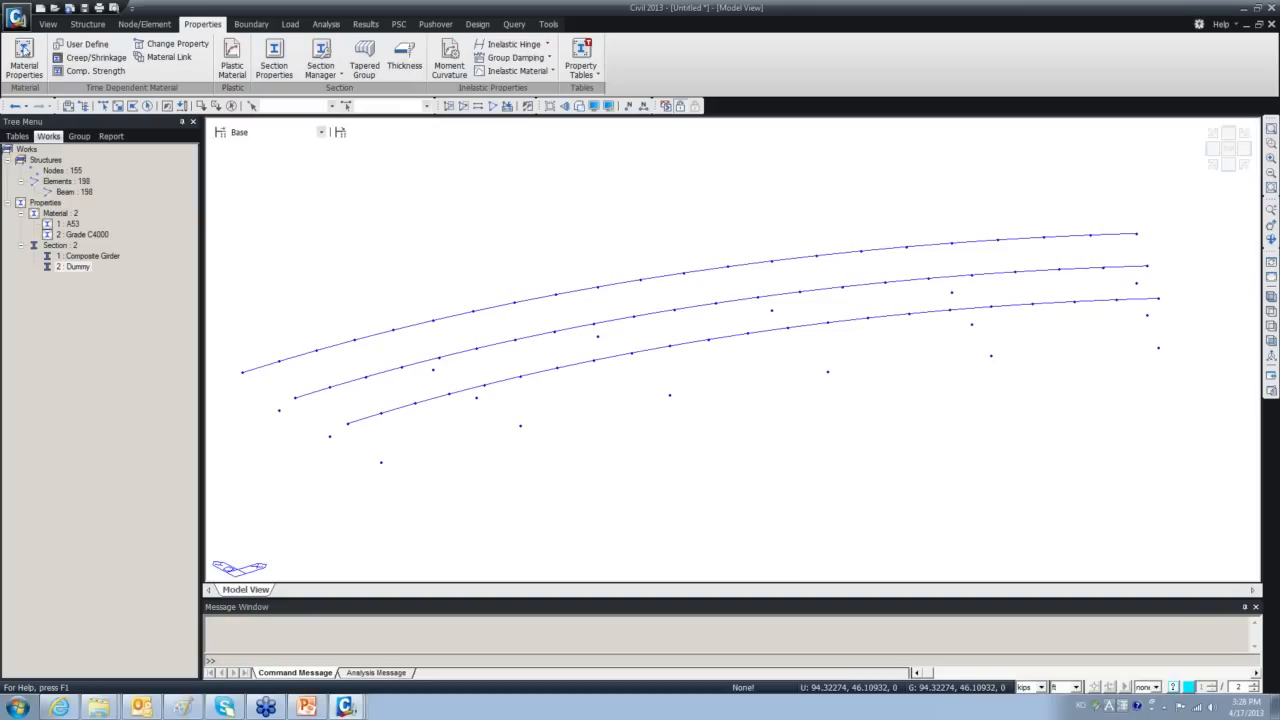
pyautogui.click(274, 58)
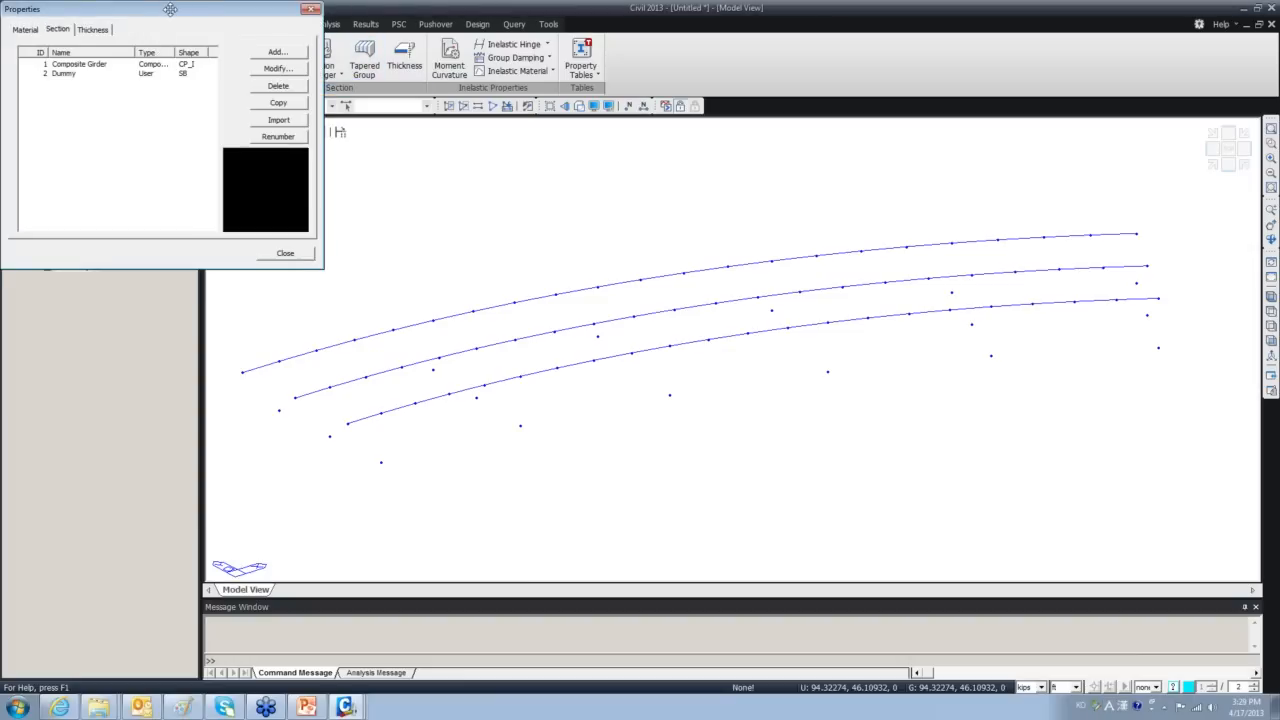
pyautogui.moveTo(170, 9); pyautogui.dragTo(284, 91)
pyautogui.click(366, 125)
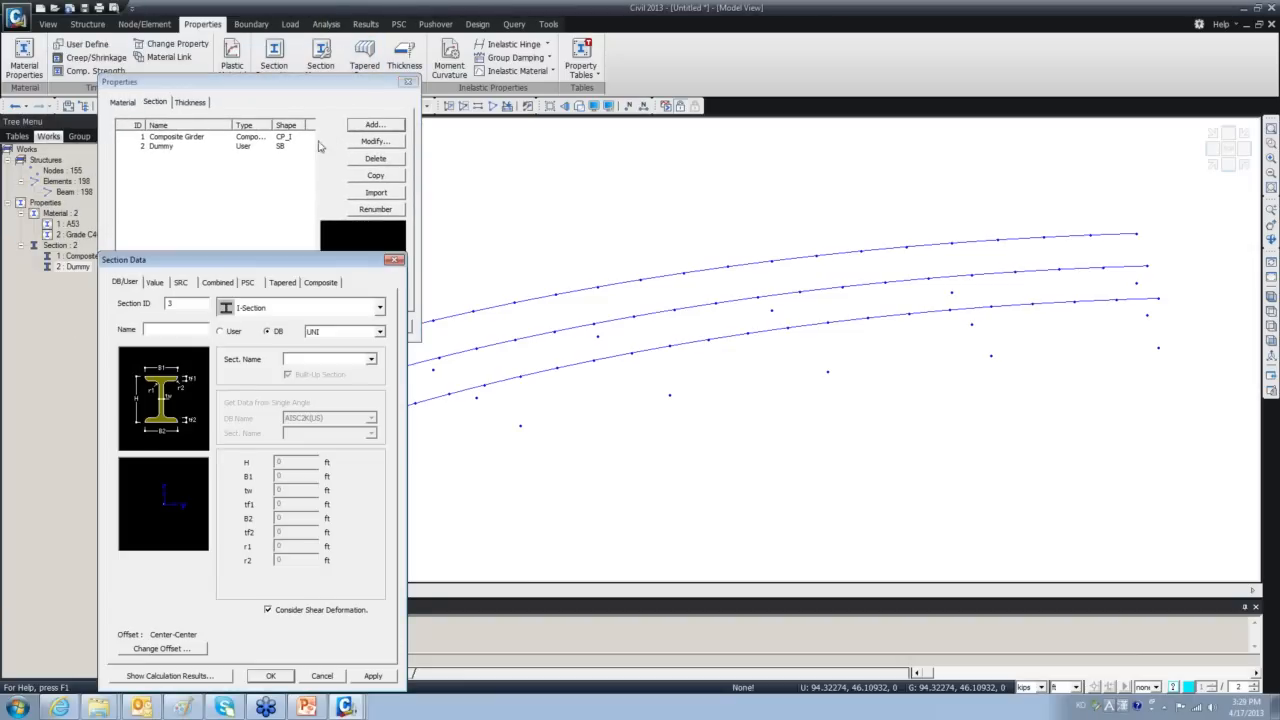
pyautogui.click(396, 260)
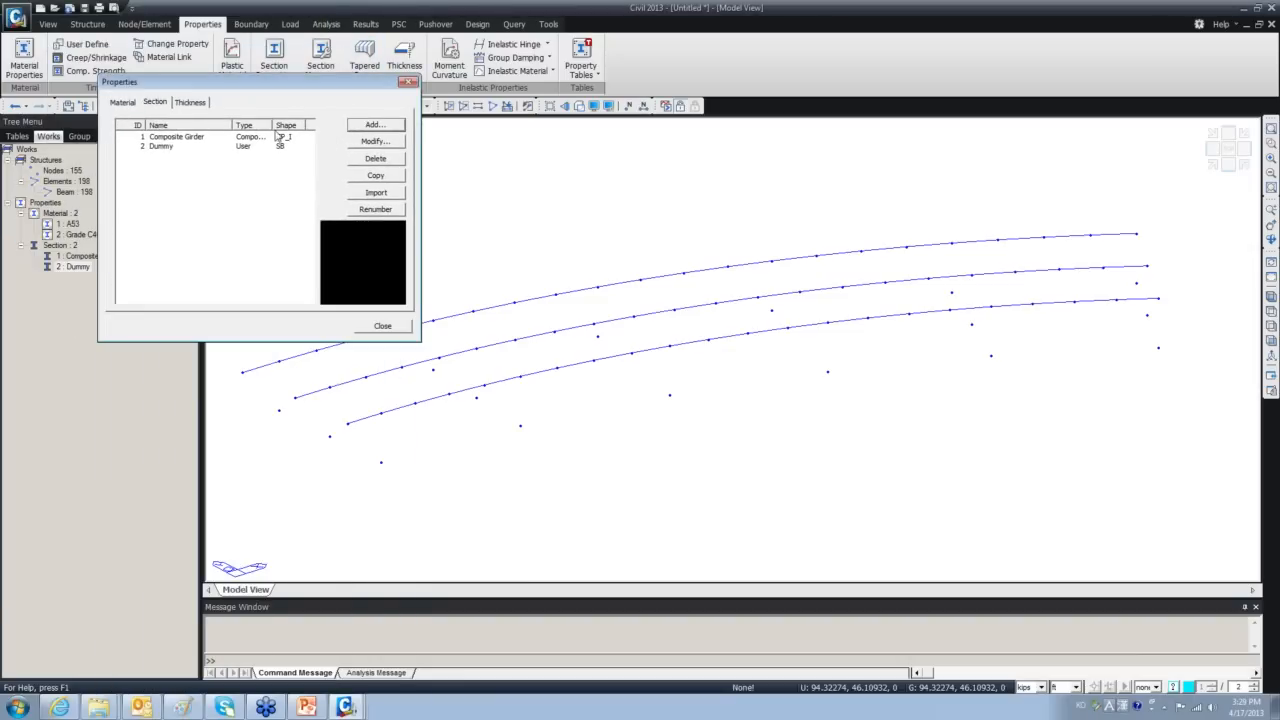
pyautogui.click(368, 192)
pyautogui.click(295, 138)
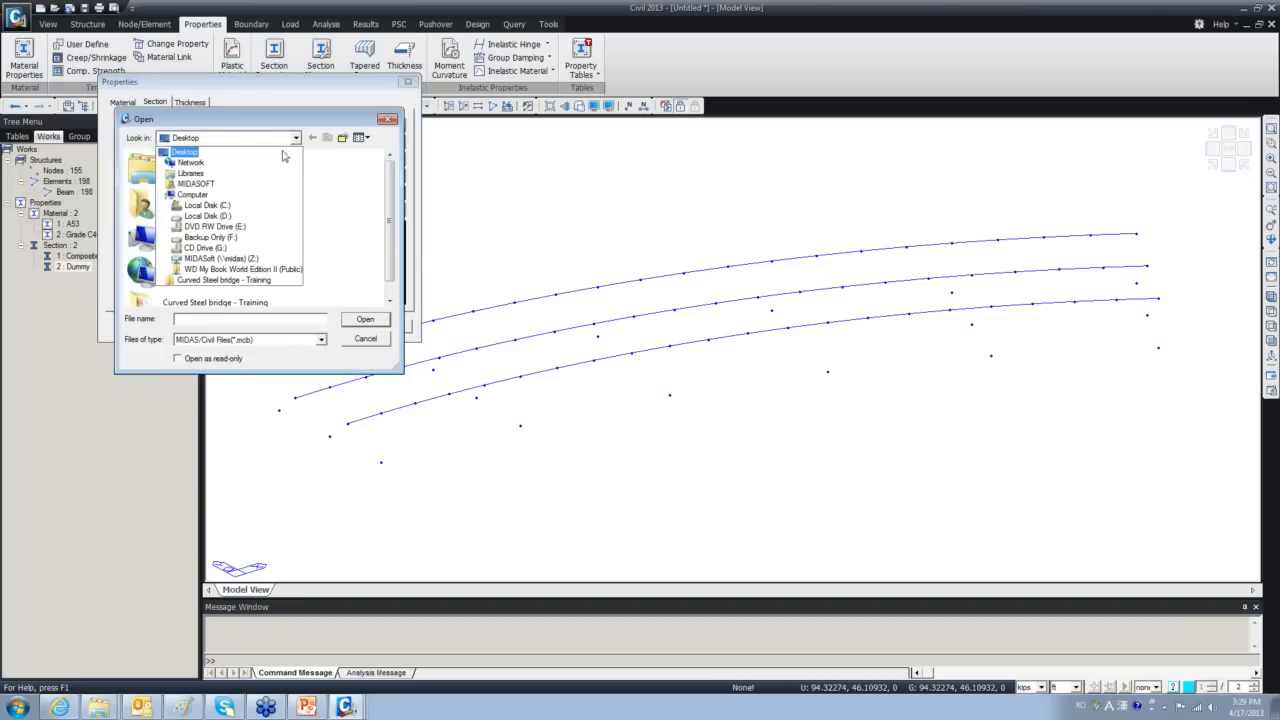
pyautogui.click(285, 119)
pyautogui.moveTo(286, 118); pyautogui.dragTo(0, 146)
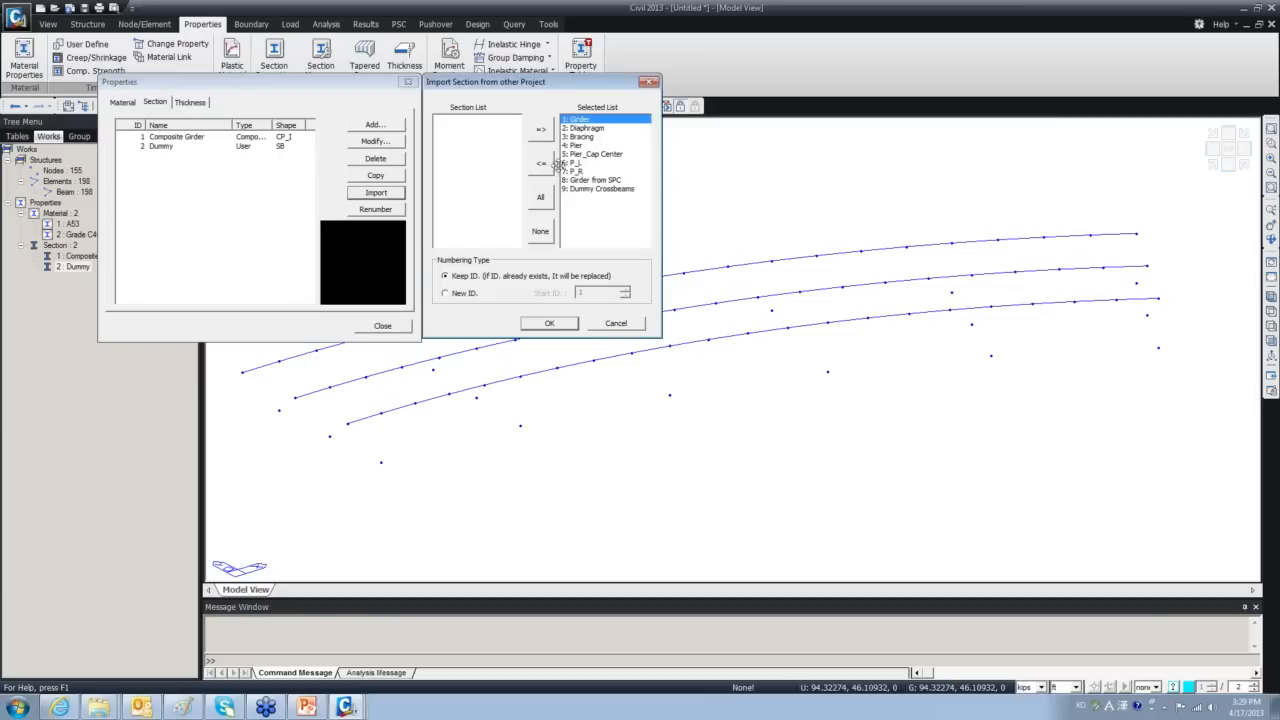
# Import all sections except Girder and Dummy Crossbeams, assigning new IDs starting from 3.
pyautogui.click(543, 166)
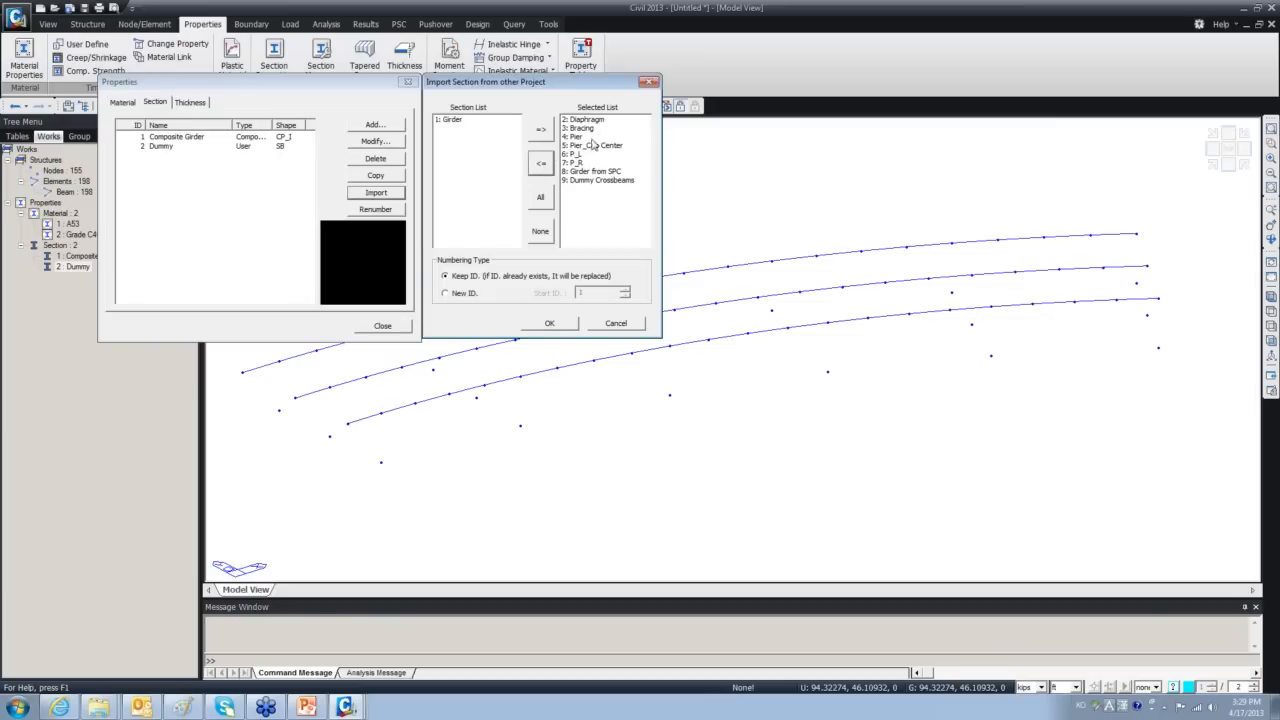
pyautogui.click(597, 180)
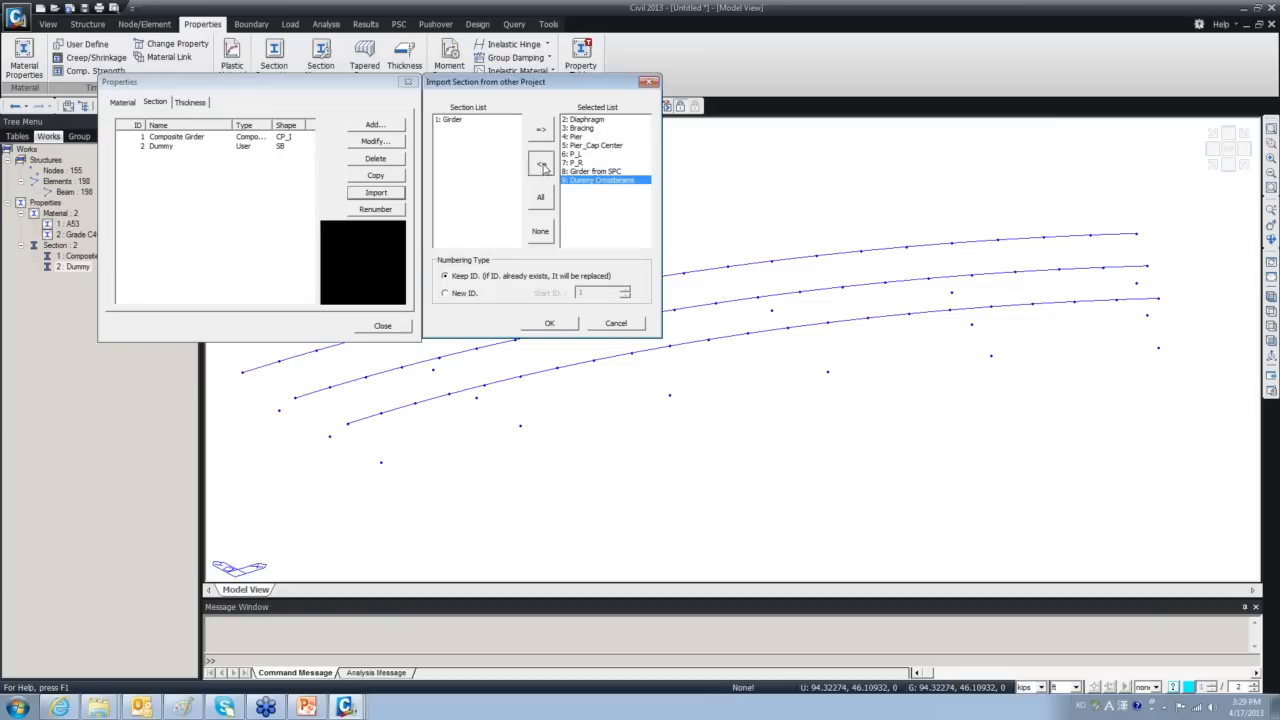
pyautogui.click(541, 165)
pyautogui.click(446, 293)
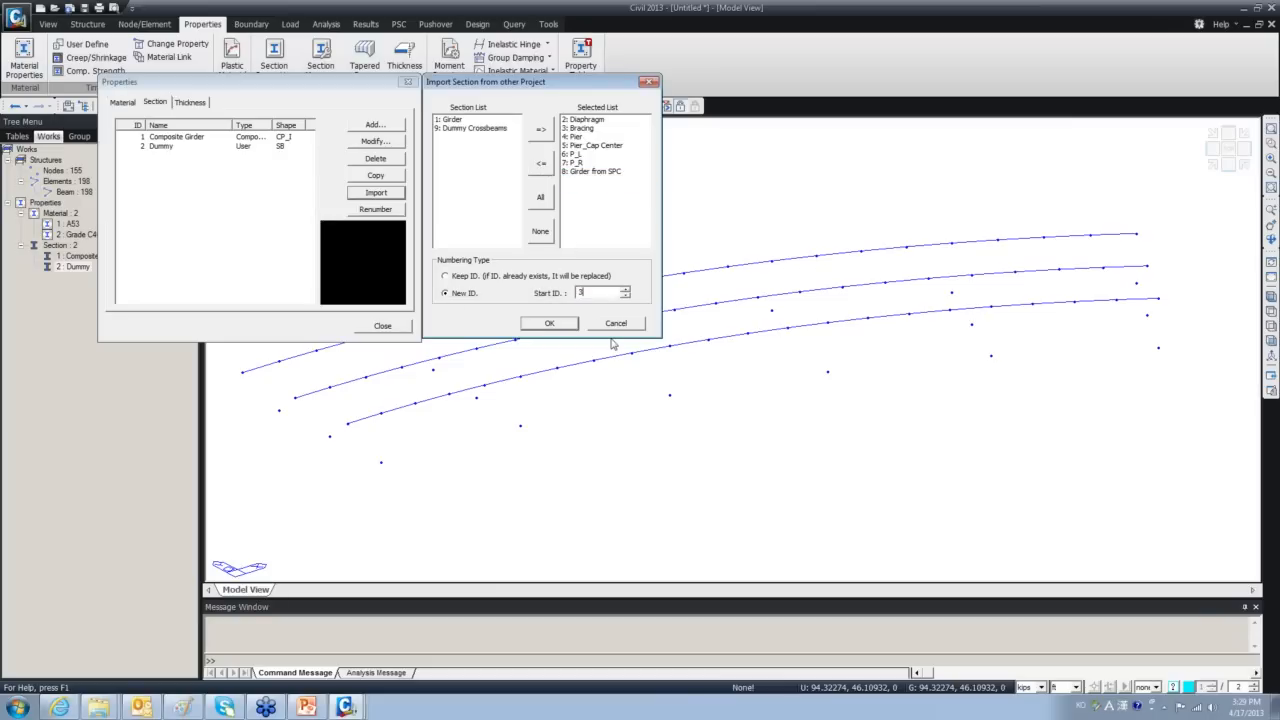
pyautogui.click(549, 324)
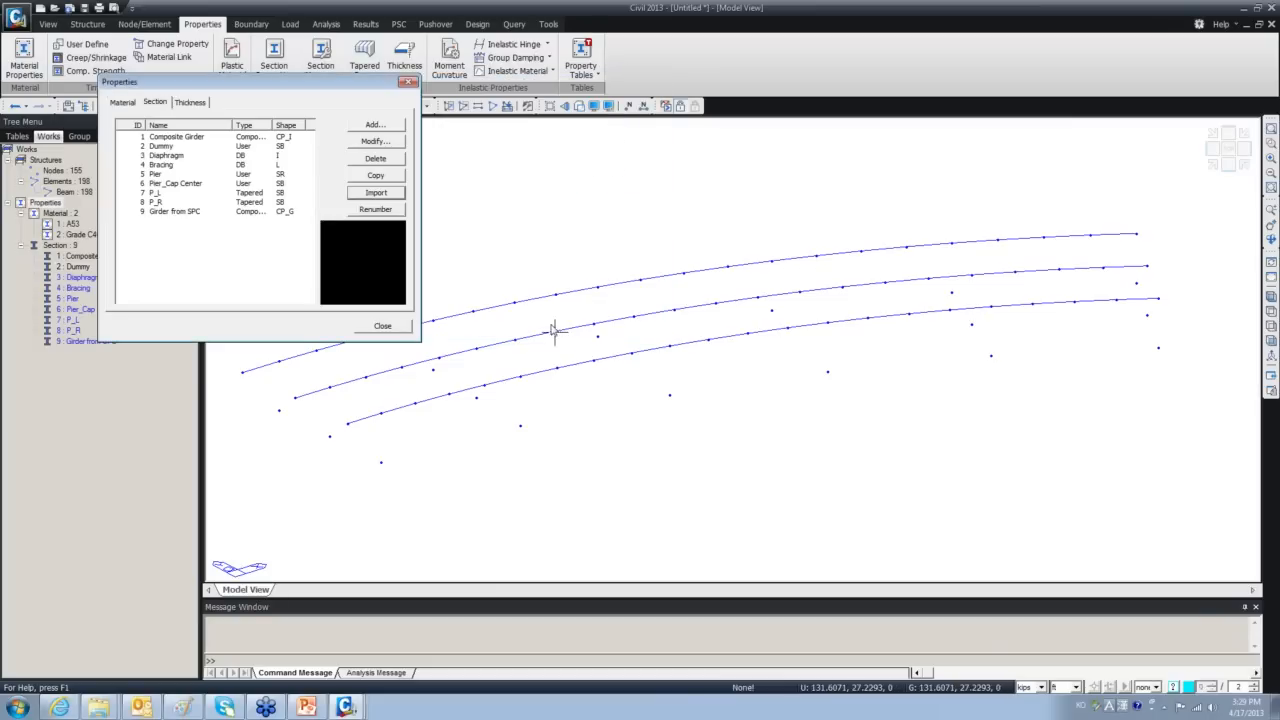
# Review the shapes and dimensions of the imported diaphragm, bracing, pier and pier cap sections, and close the section properties.
pyautogui.click(155, 155)
pyautogui.click(156, 164)
pyautogui.click(156, 174)
pyautogui.click(157, 183)
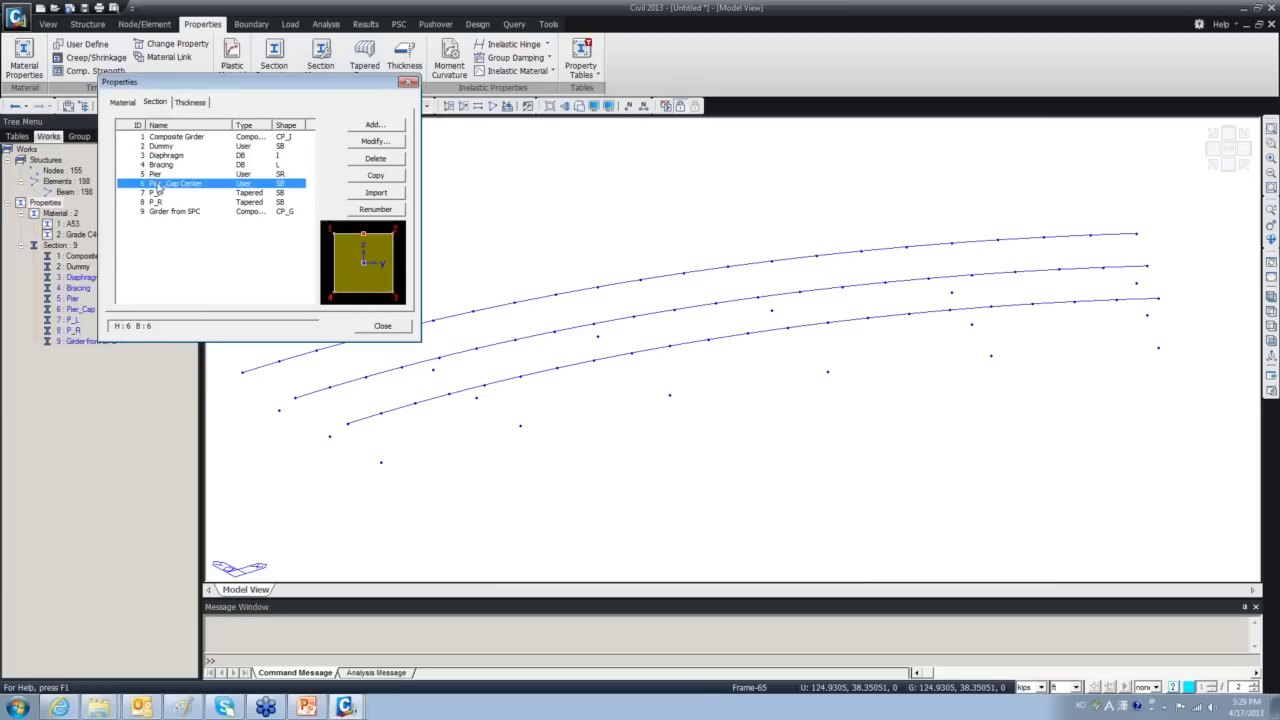
pyautogui.click(157, 192)
pyautogui.click(160, 202)
pyautogui.click(160, 155)
pyautogui.click(160, 174)
pyautogui.click(187, 202)
pyautogui.click(407, 83)
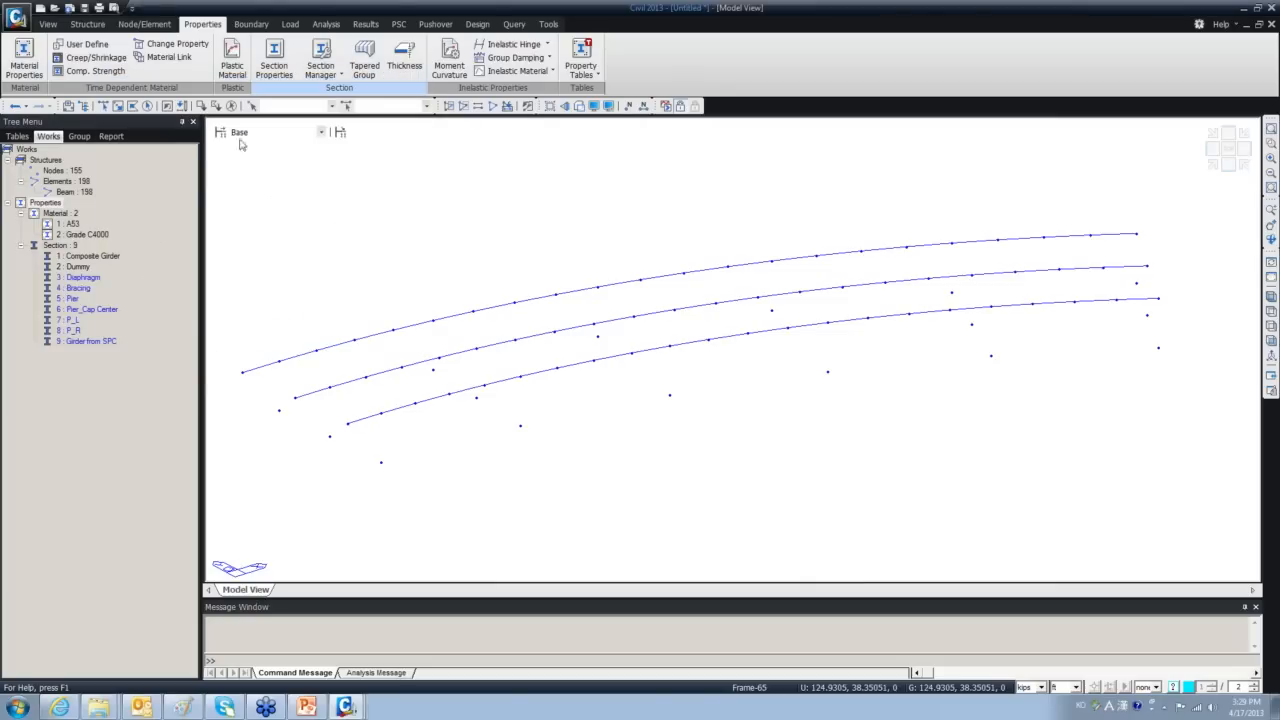
# Create X-shaped diagonals between the three girders at the first lower nodes, using material A53 and section Bracing with node and element intersection off.
pyautogui.click(145, 23)
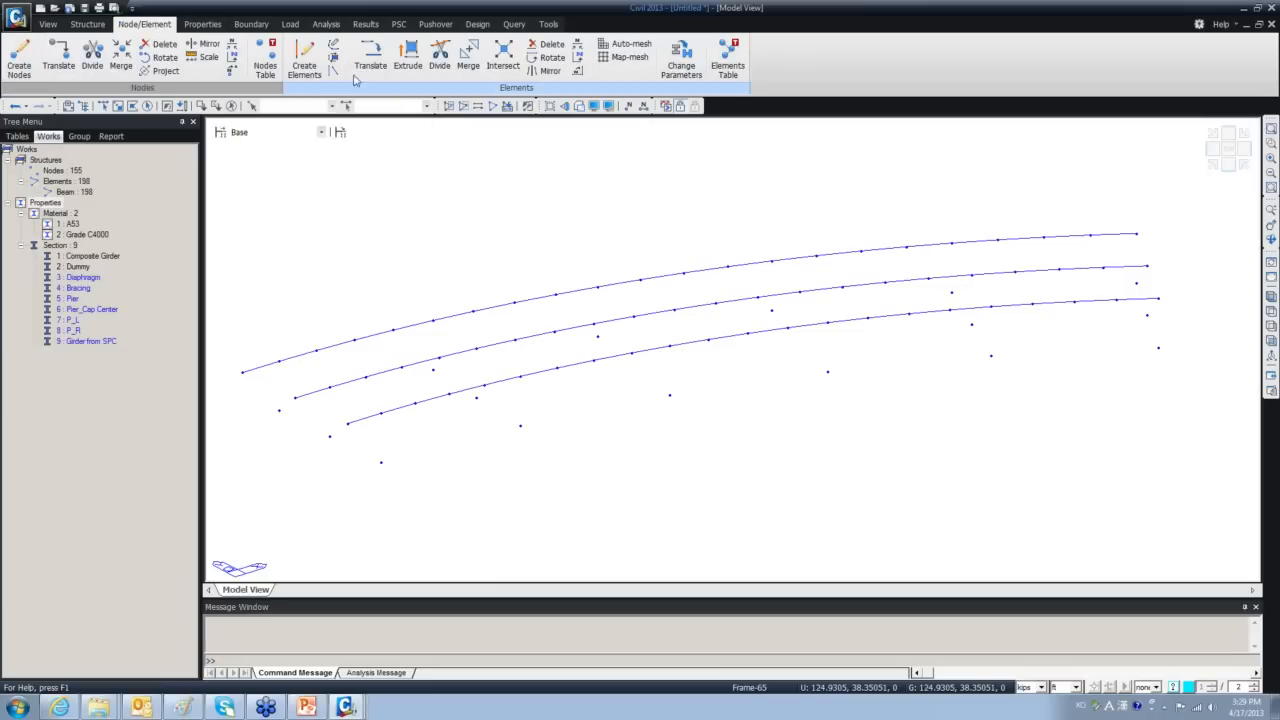
pyautogui.click(304, 58)
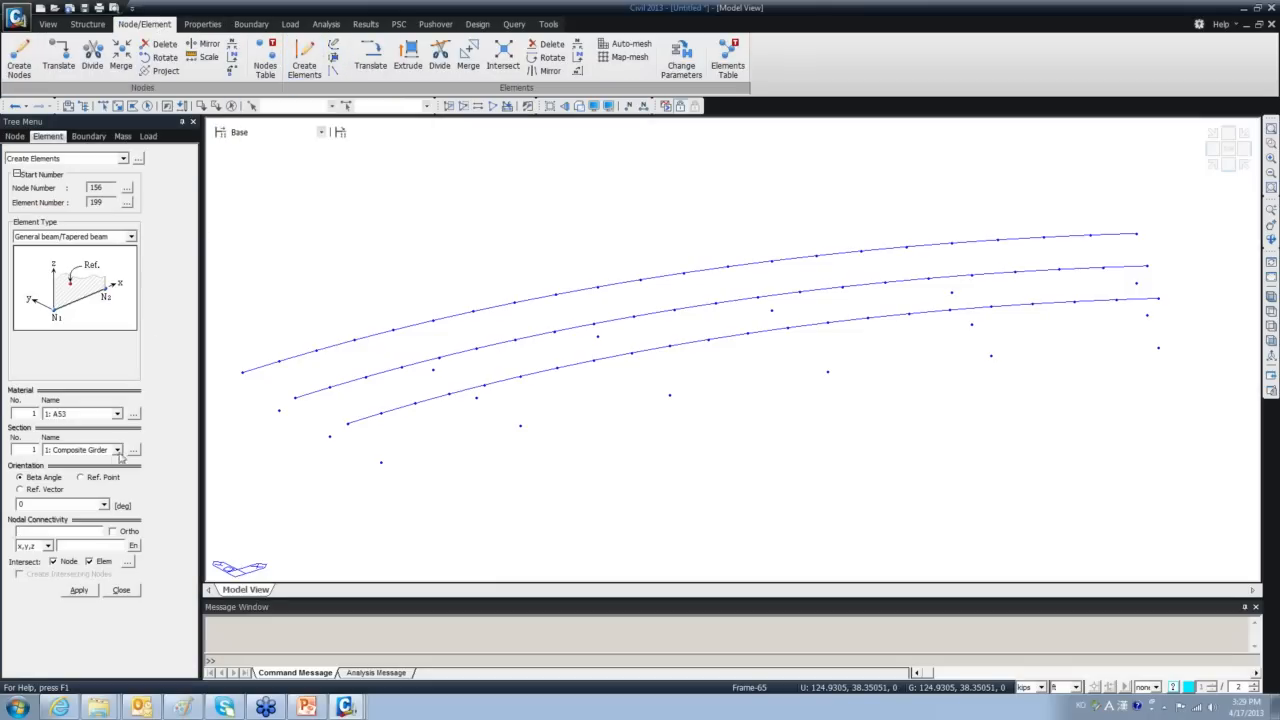
pyautogui.click(117, 450)
pyautogui.click(95, 490)
pyautogui.click(117, 413)
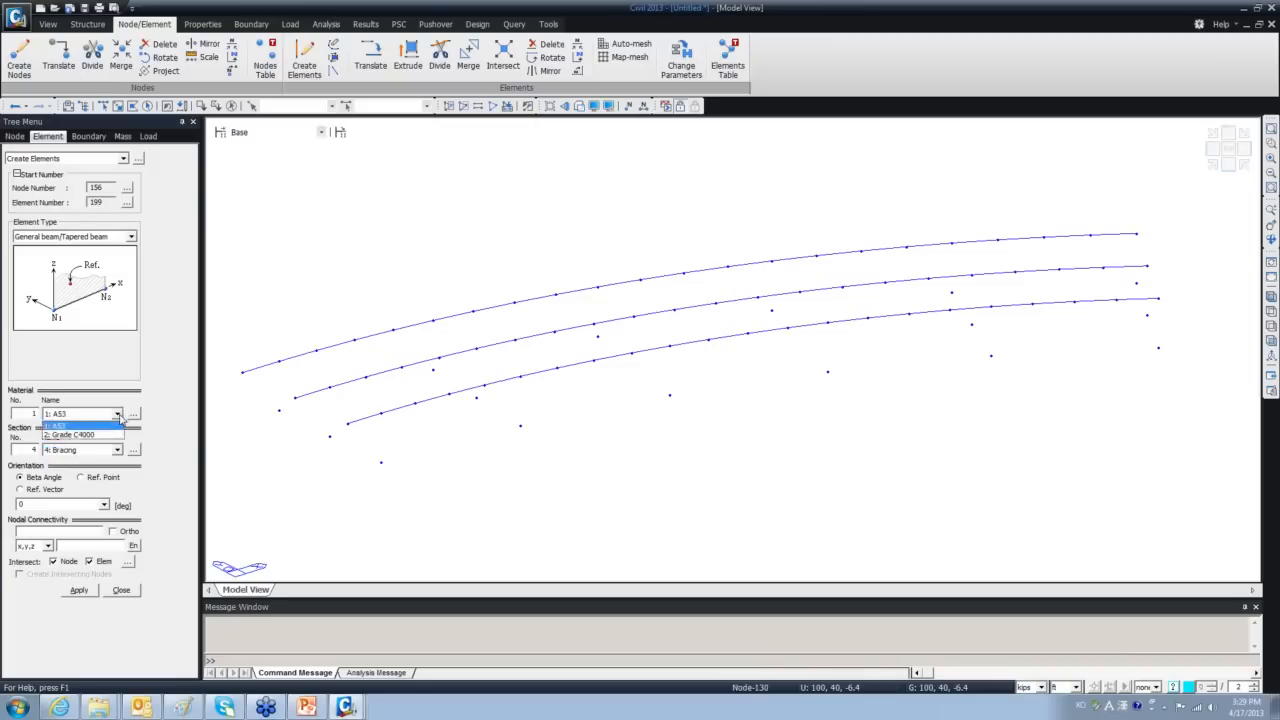
pyautogui.click(107, 425)
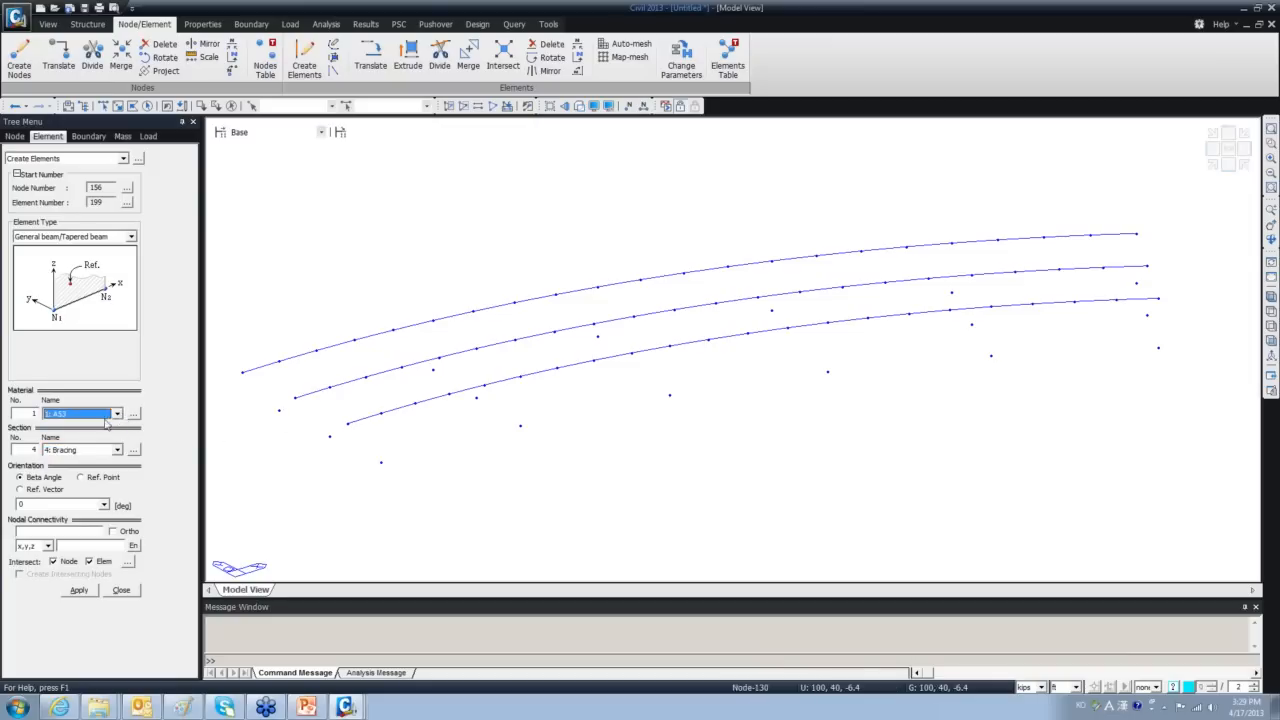
pyautogui.click(280, 362)
pyautogui.click(329, 436)
pyautogui.click(331, 387)
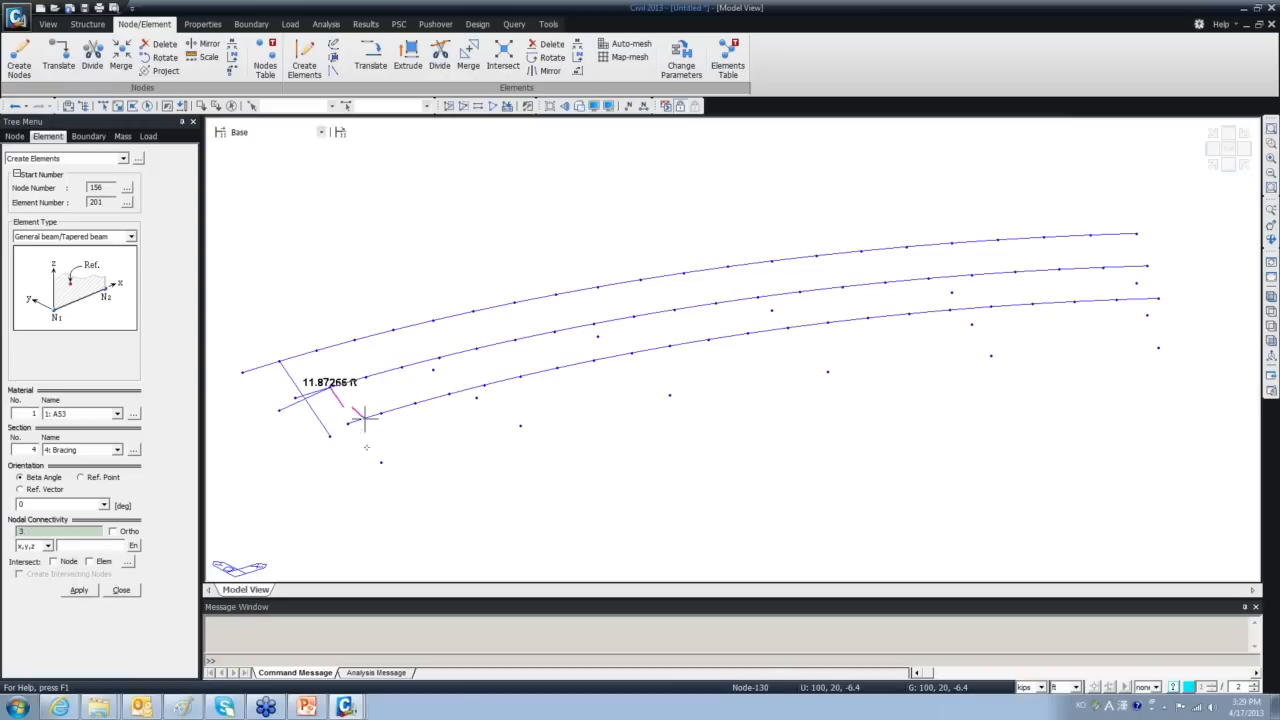
pyautogui.click(381, 462)
pyautogui.click(381, 412)
pyautogui.click(329, 436)
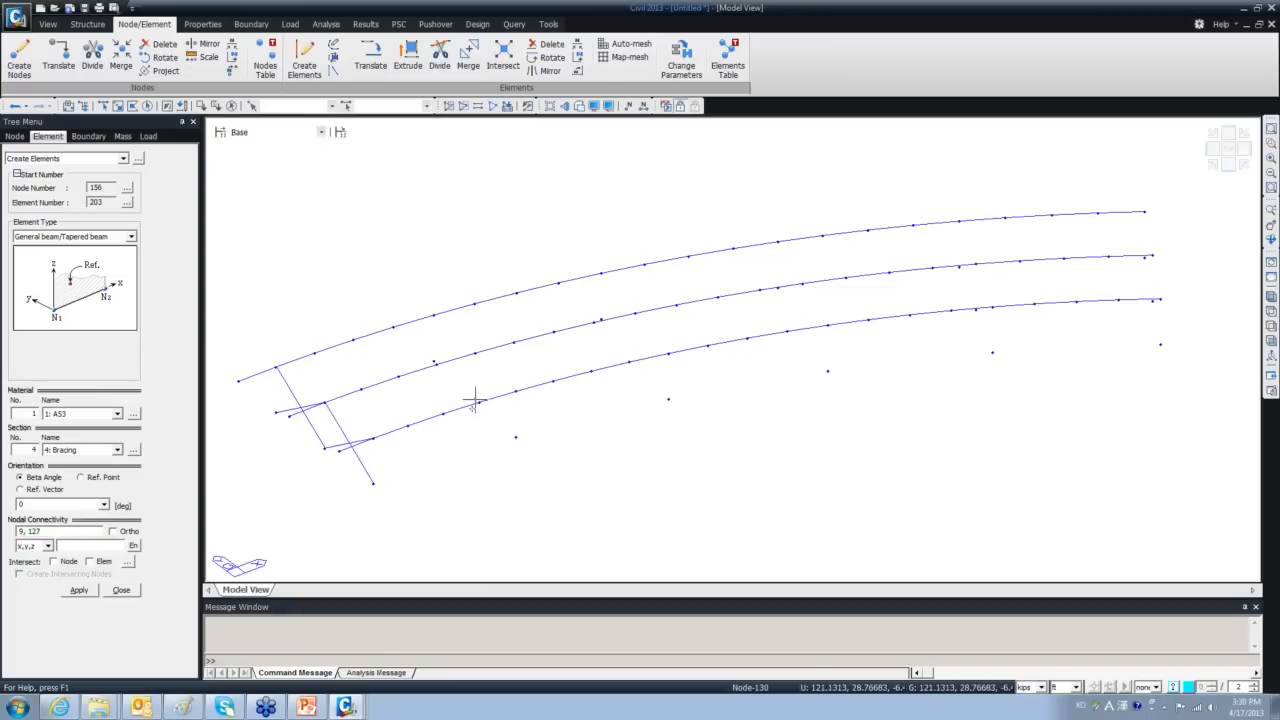
# Create a second set of X-shaped Bracing diagonals between the girders at the next lower nodes, and delete the misplaced diagonal.
pyautogui.scroll(2, 496, 443)
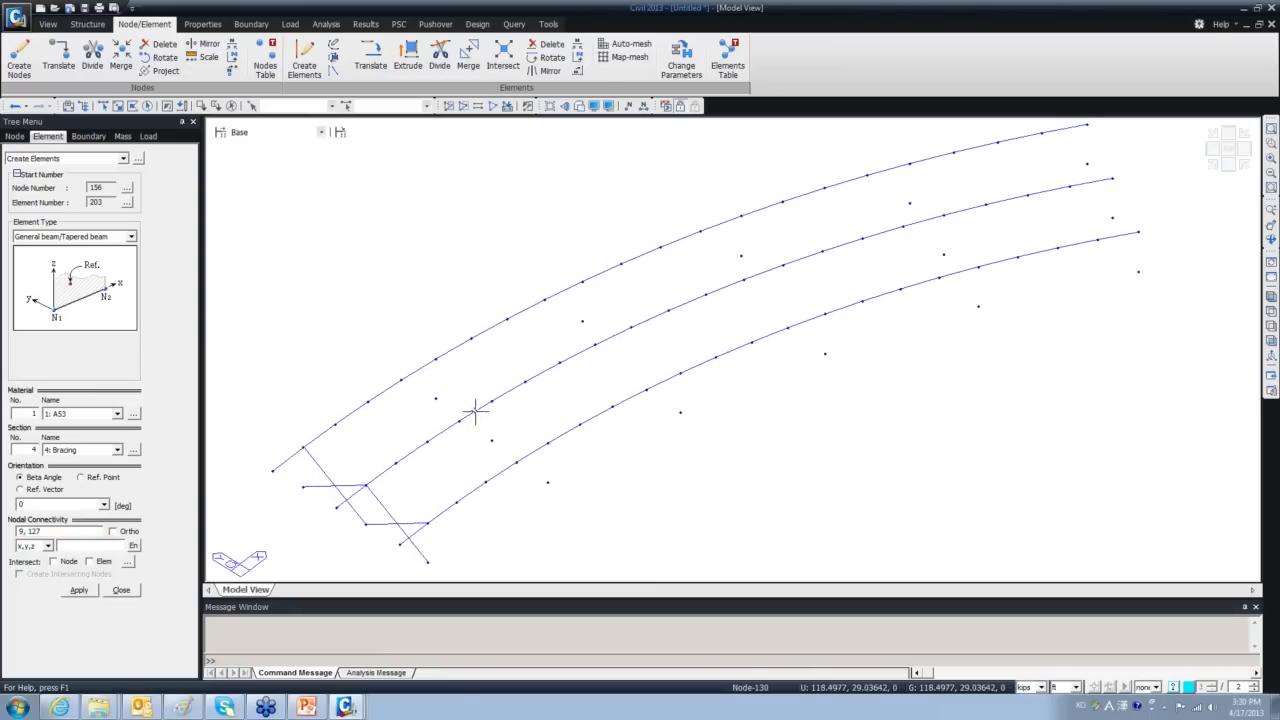
pyautogui.scroll(1, 491, 440)
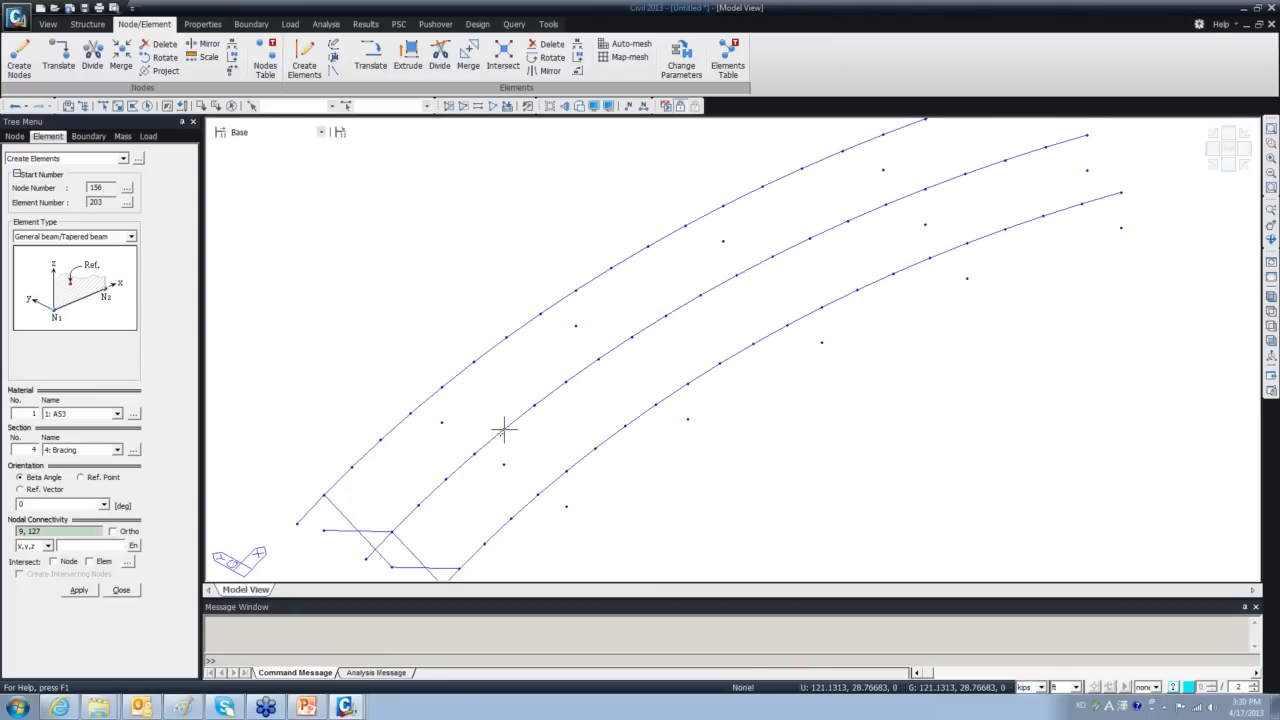
pyautogui.click(503, 428)
pyautogui.click(441, 422)
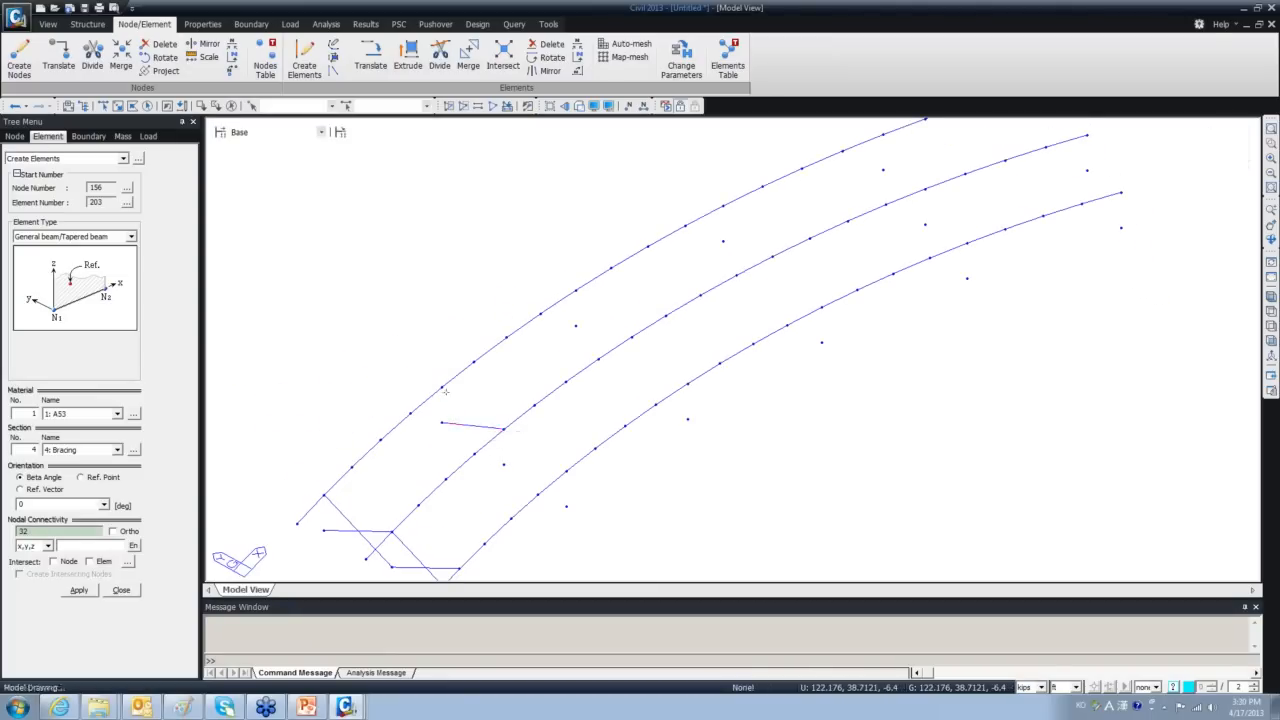
pyautogui.click(441, 388)
pyautogui.click(474, 453)
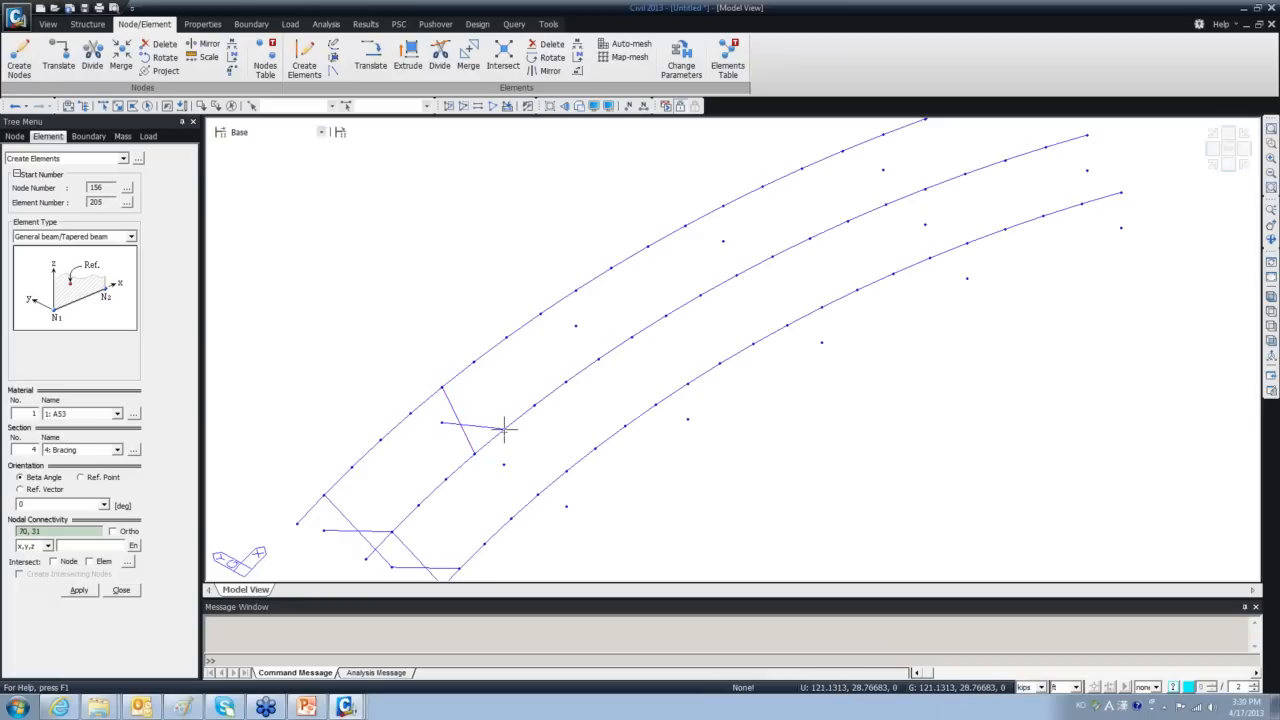
pyautogui.click(538, 492)
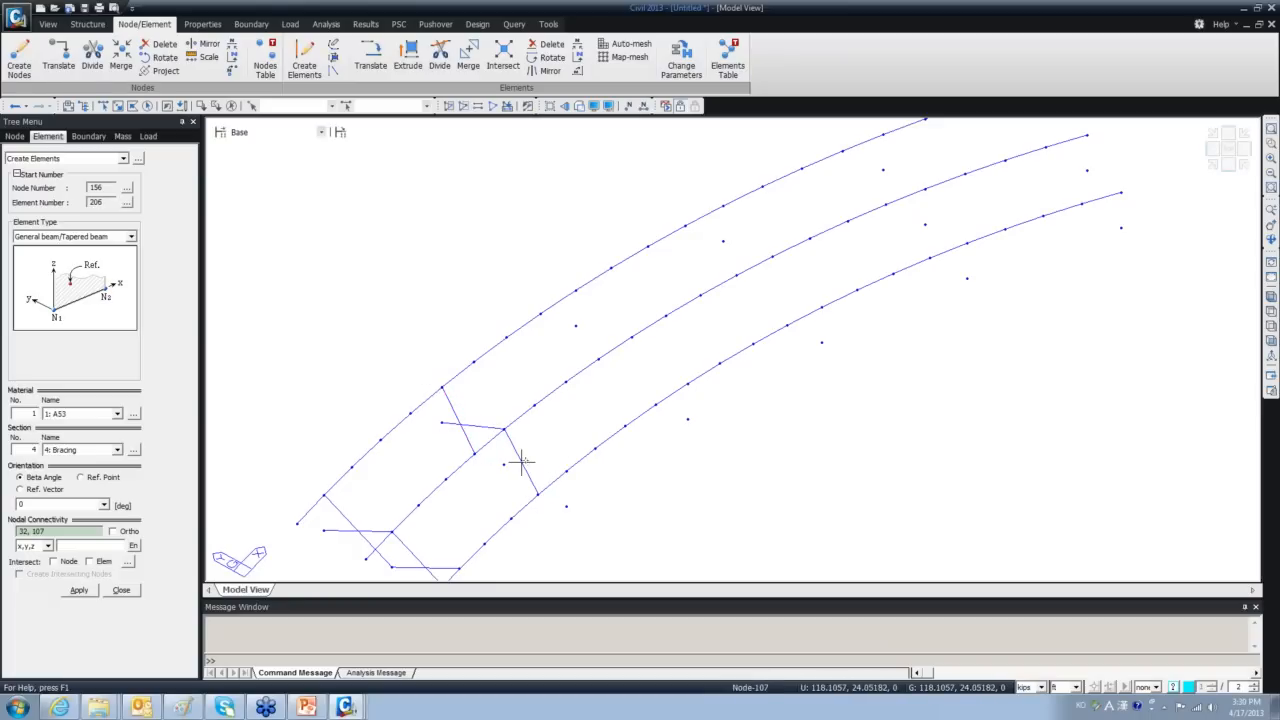
pyautogui.click(504, 429)
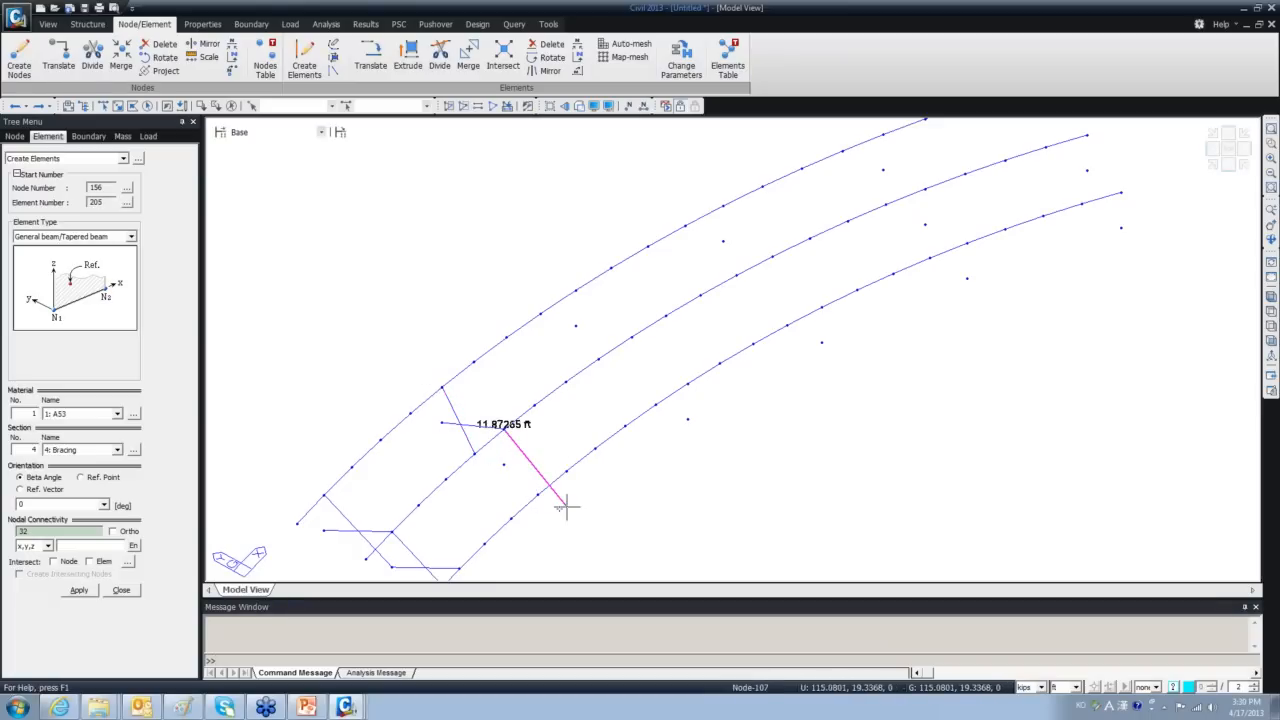
pyautogui.click(566, 470)
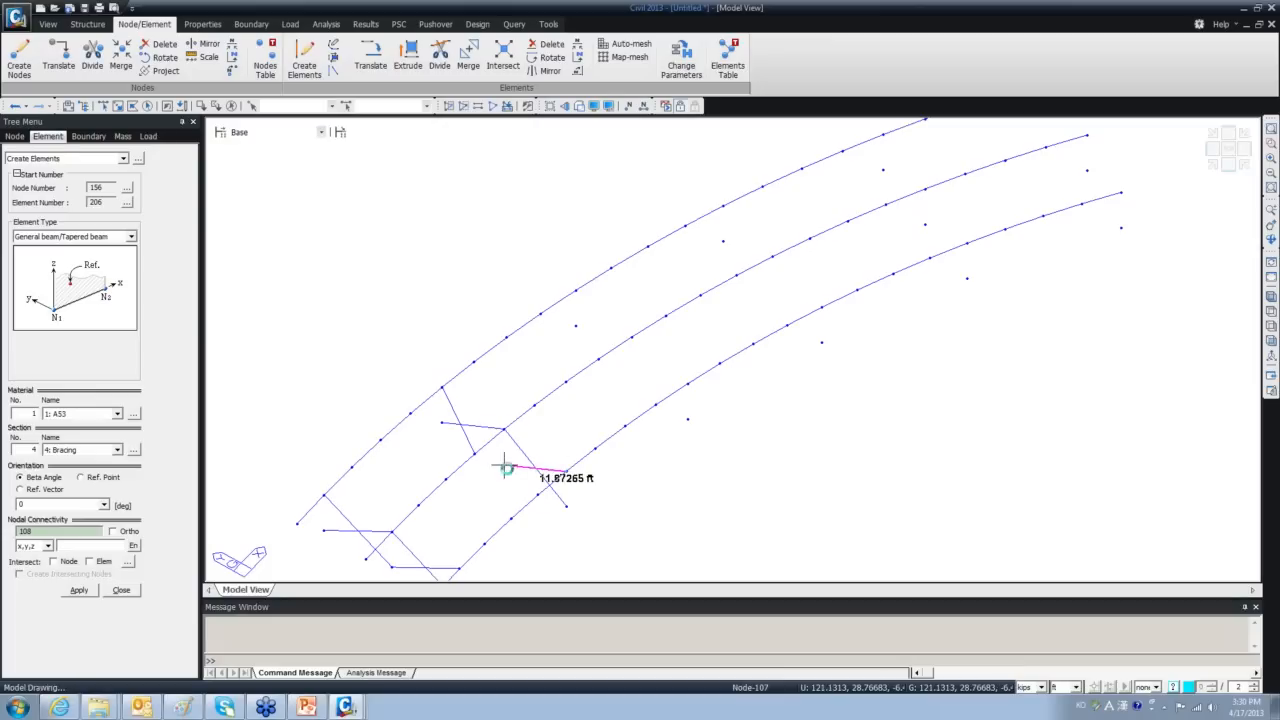
pyautogui.click(443, 385)
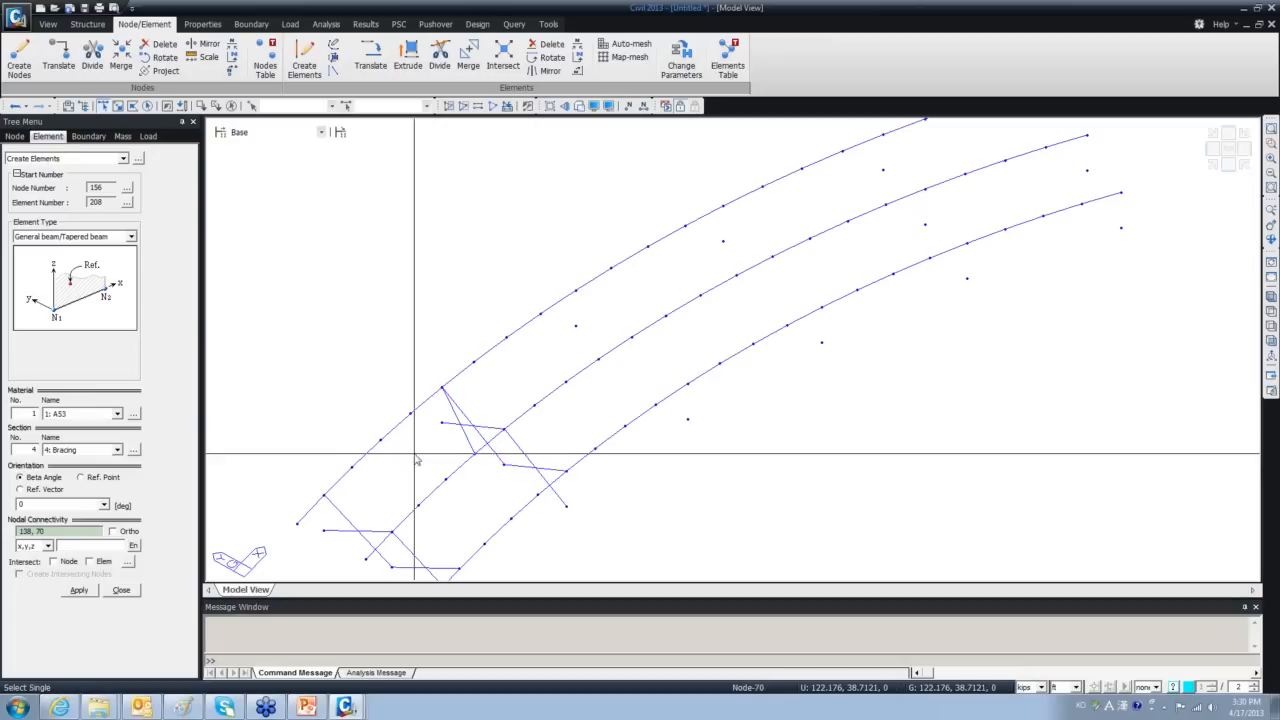
pyautogui.press('Delete')
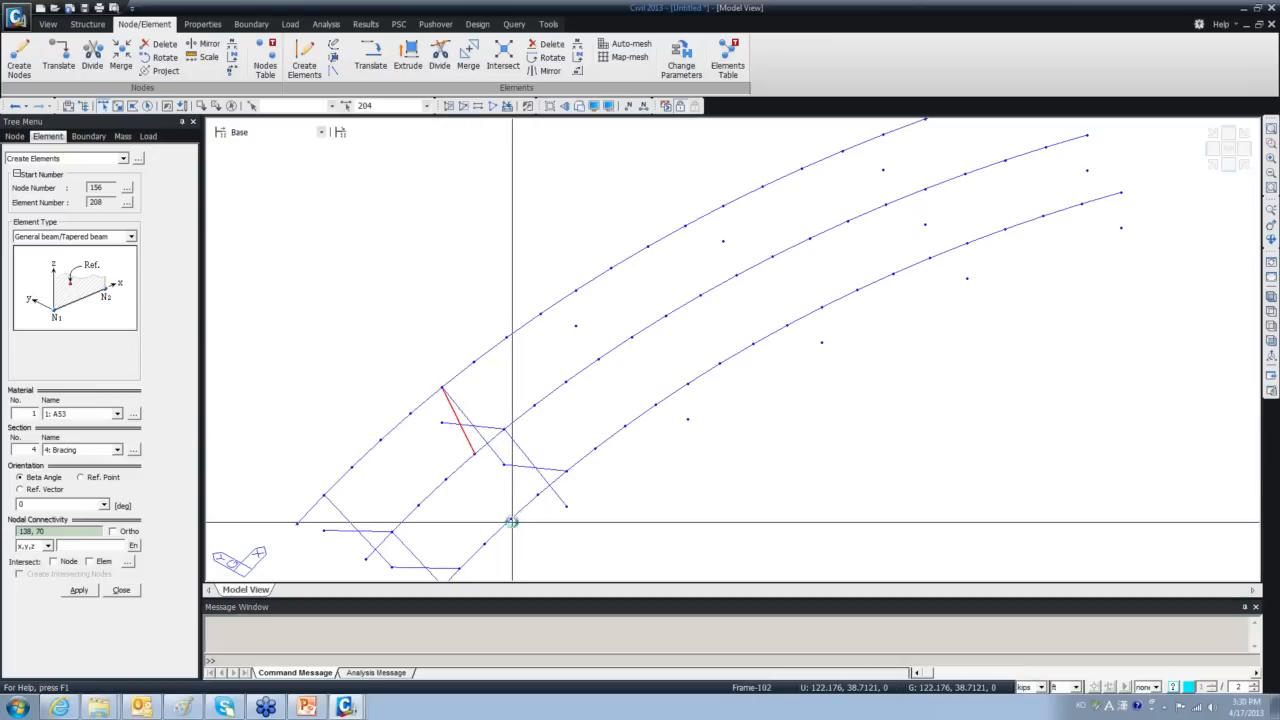
# Create bottom Bracing members joining the lower nodes across both cross frames, with node and element intersection enabled.
pyautogui.keyDown('ctrl'); pyautogui.moveTo(535, 501); pyautogui.dragTo(480, 405, button='middle'); pyautogui.keyUp('ctrl')
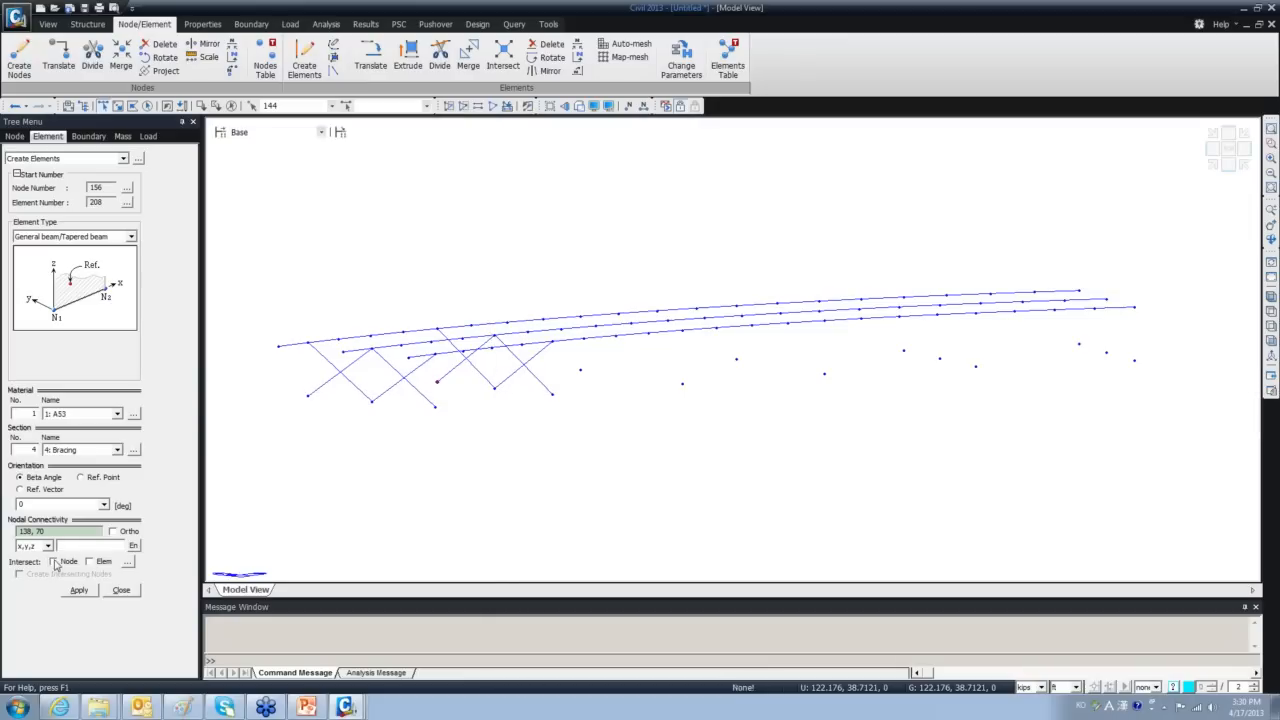
pyautogui.click(89, 562)
pyautogui.click(437, 381)
pyautogui.click(552, 394)
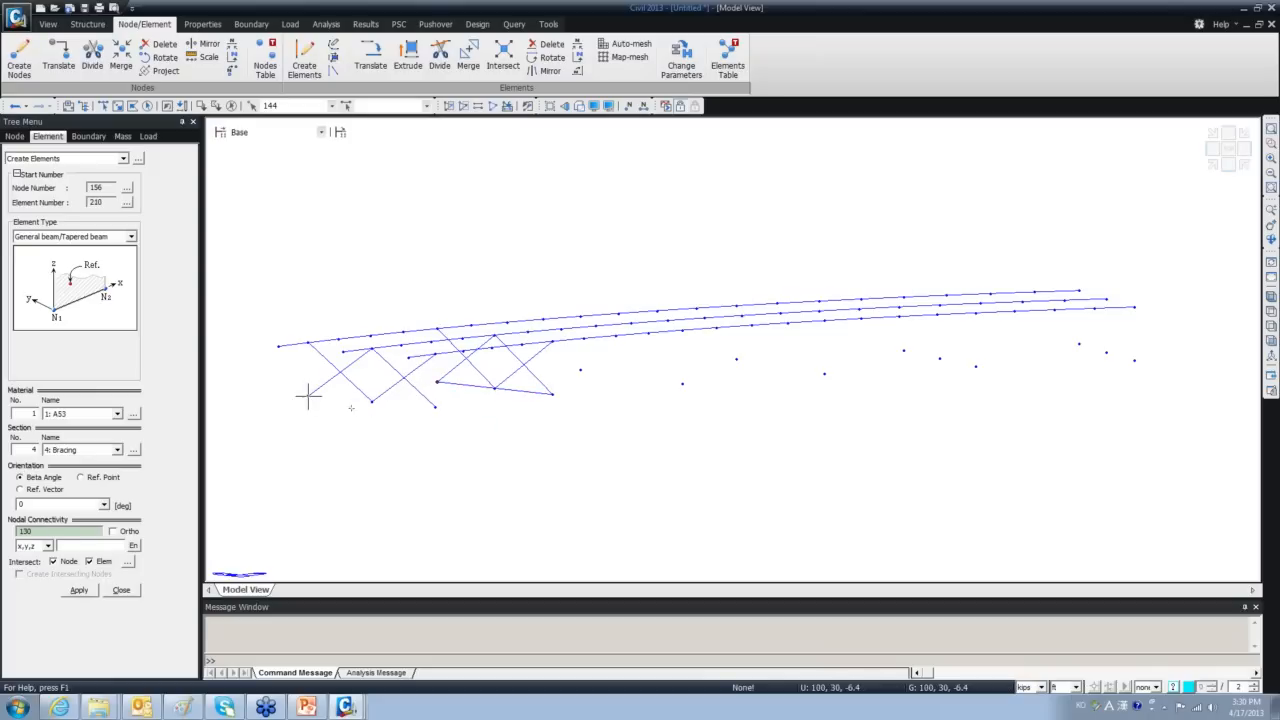
pyautogui.click(435, 407)
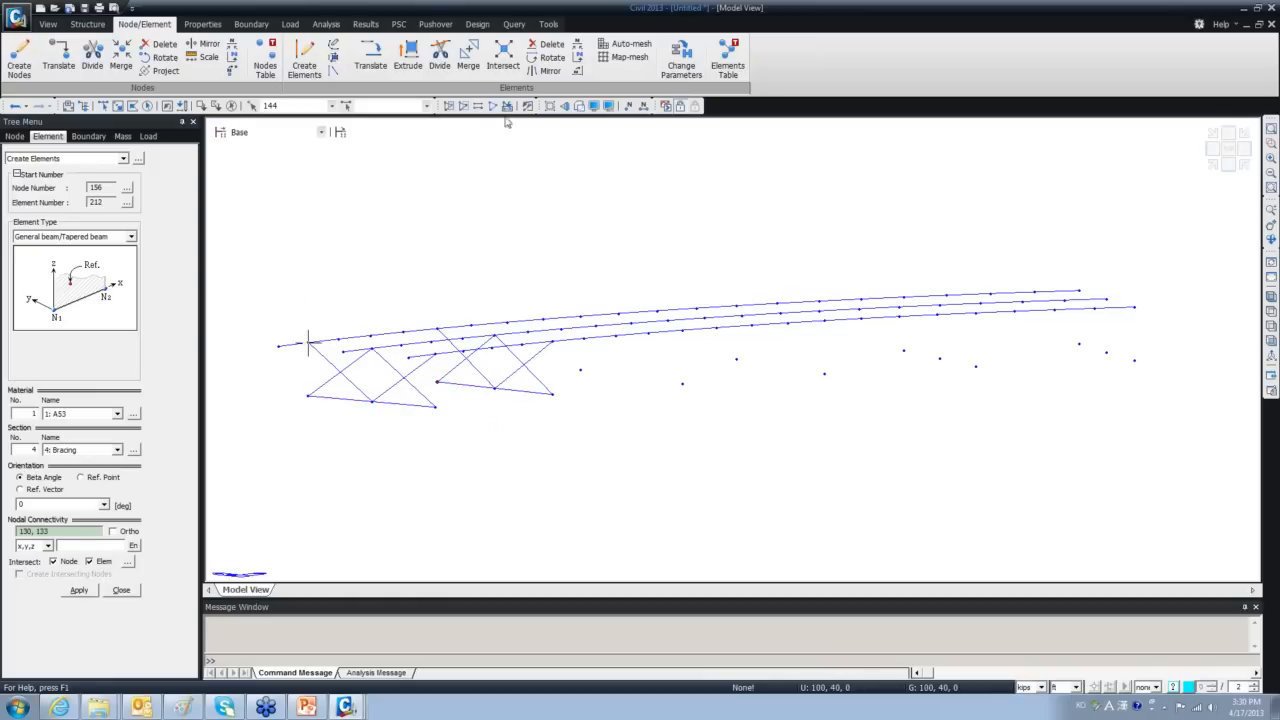
# Display the section shapes to check the bracing, reactivate the whole bridge, and finish creating elements.
pyautogui.click(580, 105)
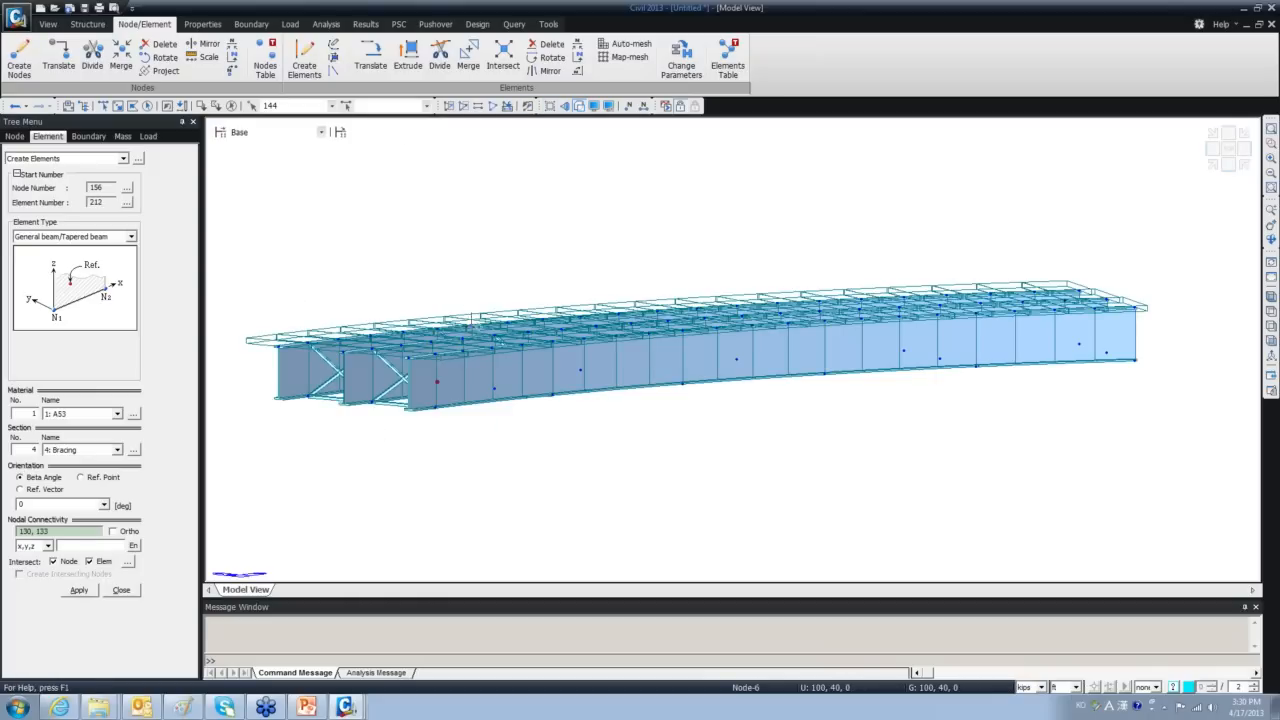
pyautogui.keyDown('ctrl'); pyautogui.moveTo(498, 390); pyautogui.dragTo(600, 450, button='middle'); pyautogui.keyUp('ctrl')
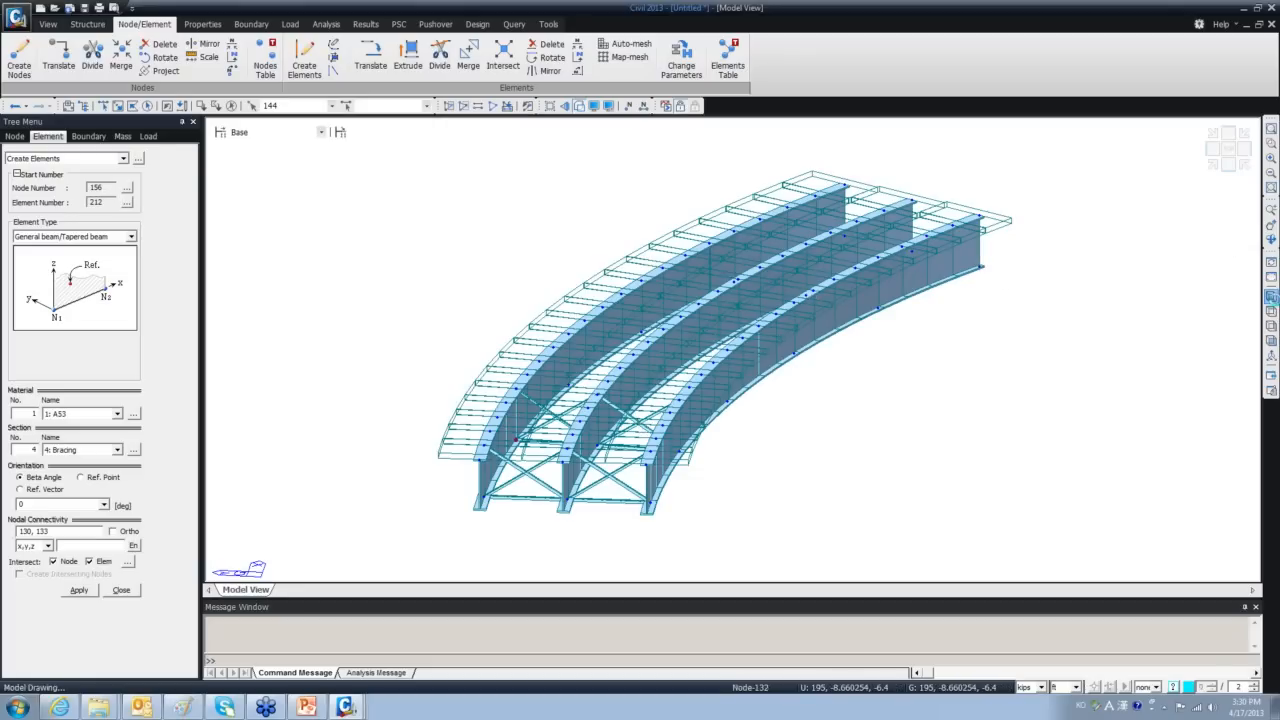
pyautogui.click(1271, 297)
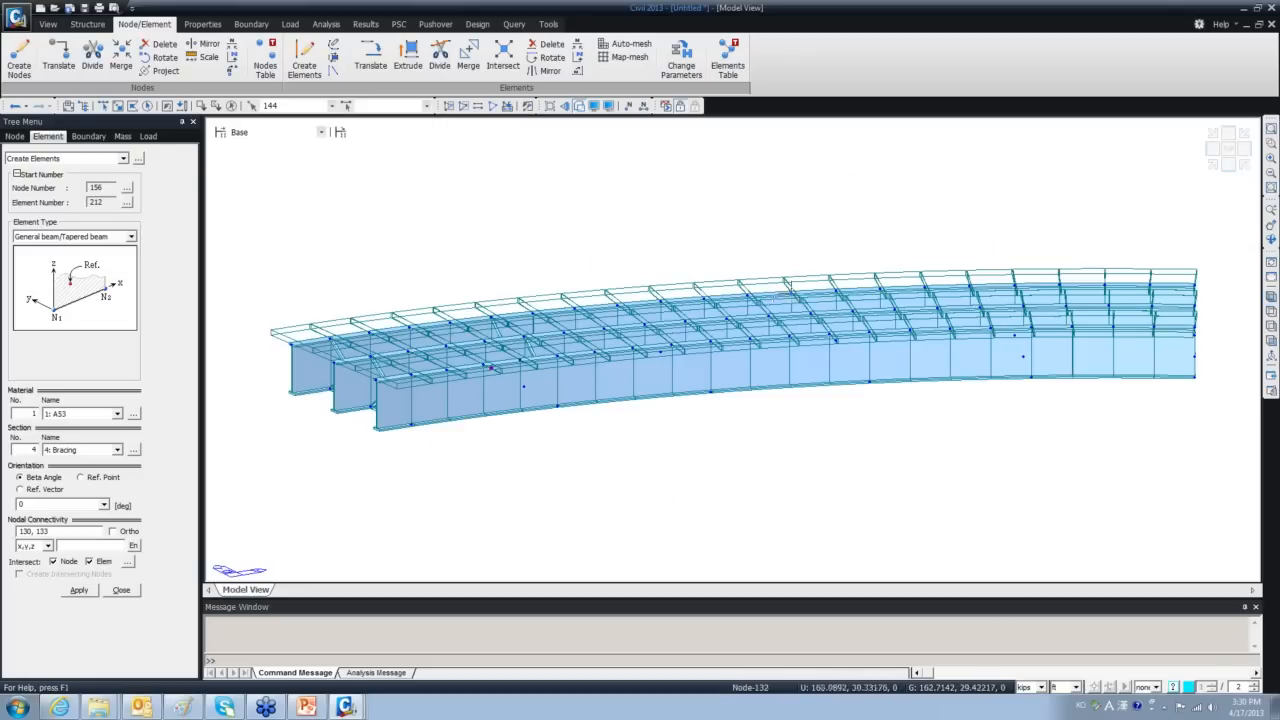
pyautogui.click(493, 106)
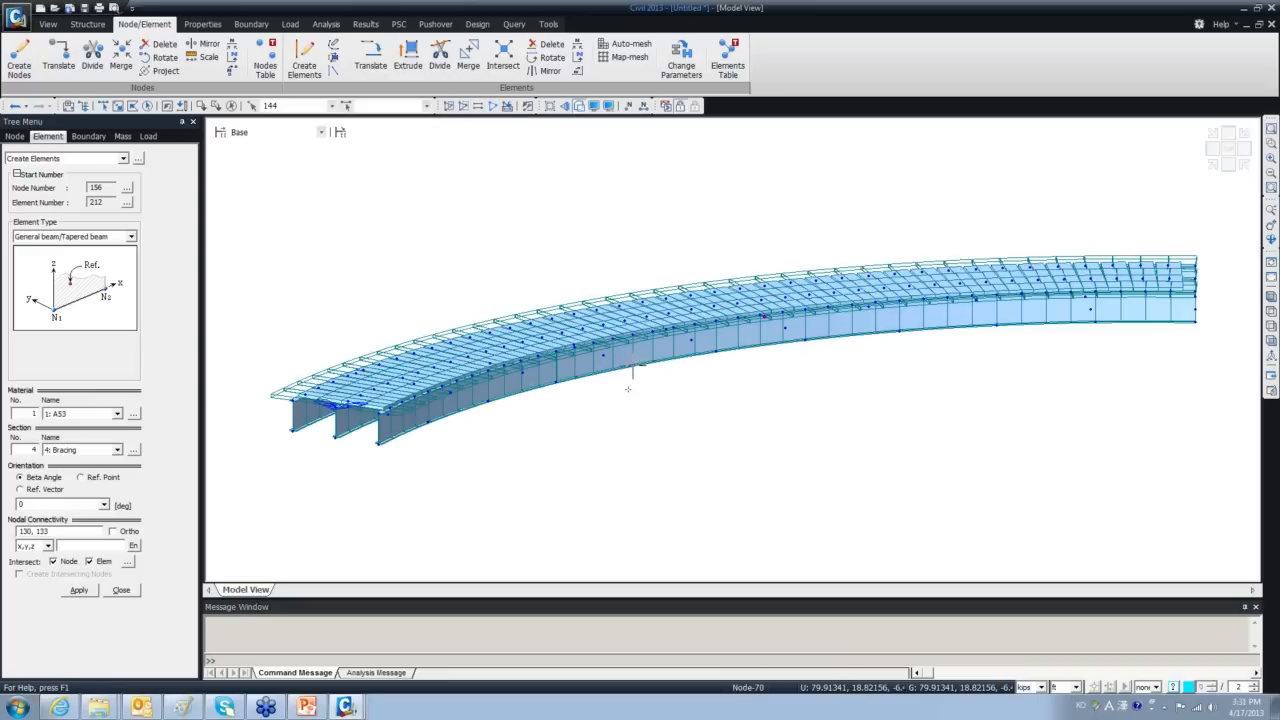
pyautogui.click(121, 590)
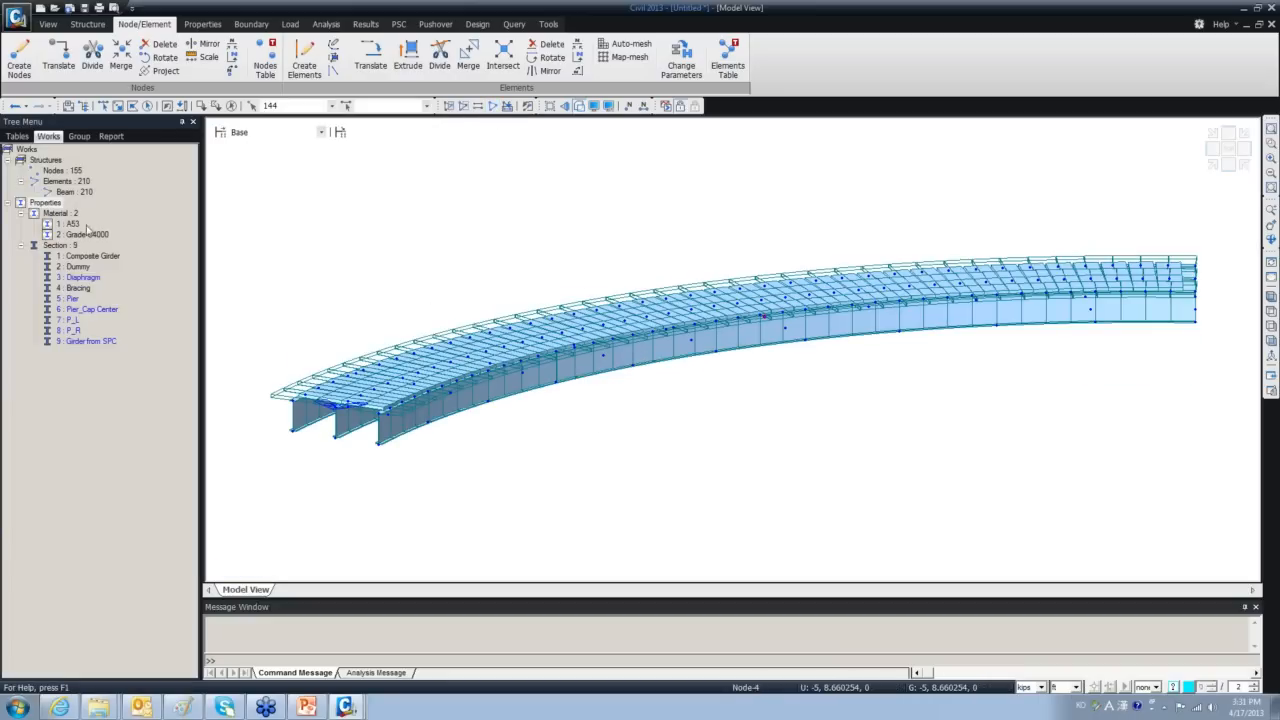
# Inactivate all elements that use the Dummy section and view the remaining bridge from above.
pyautogui.click(78, 267)
pyautogui.click(463, 106)
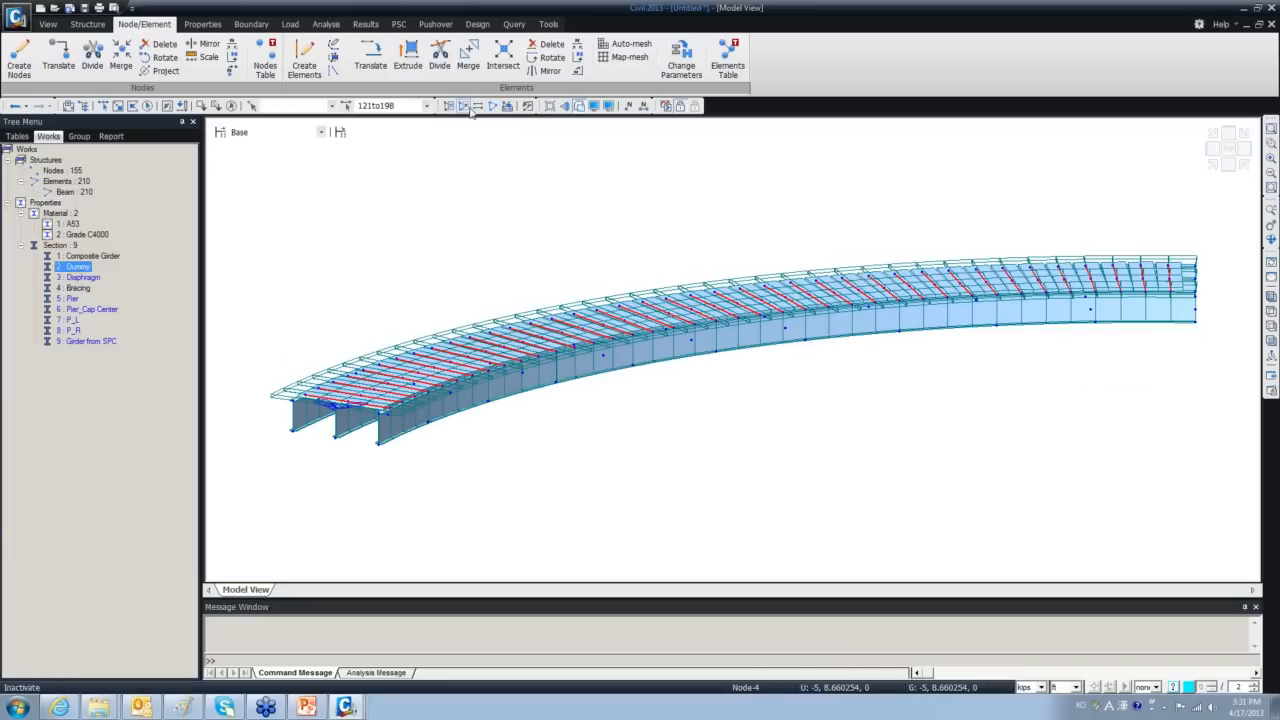
pyautogui.moveTo(610, 346); pyautogui.dragTo(586, 402)
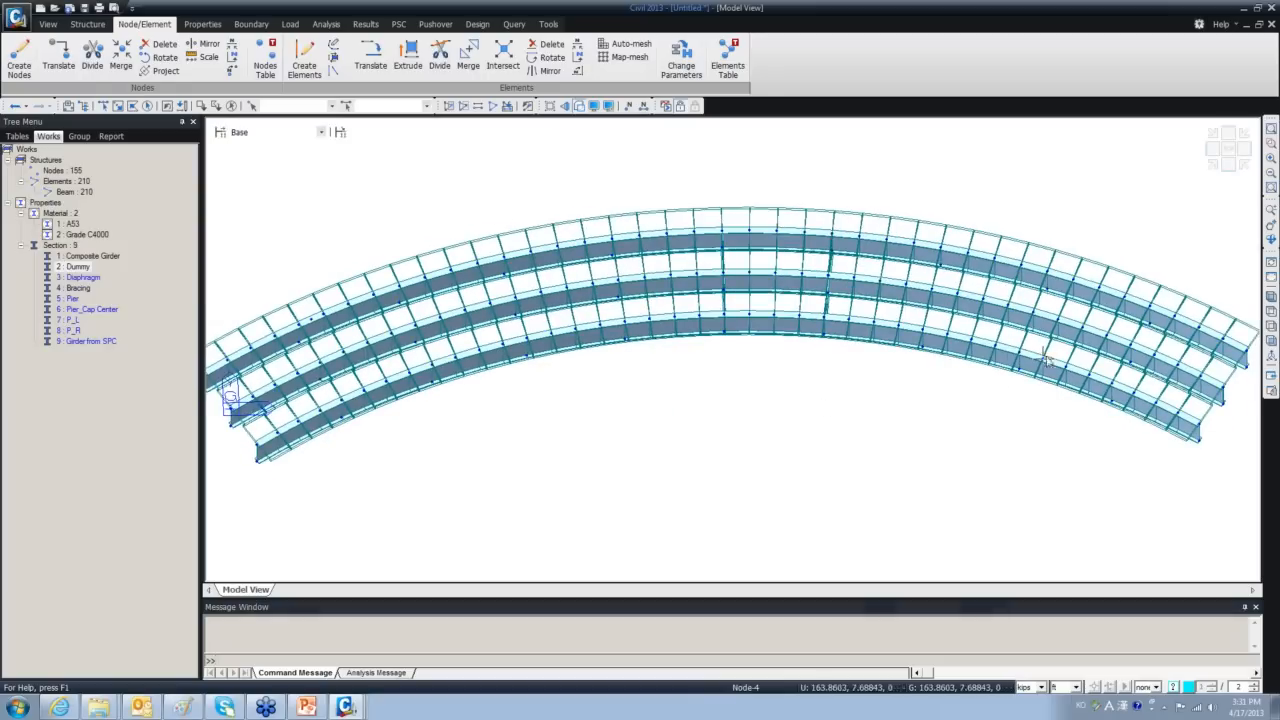
pyautogui.click(1271, 319)
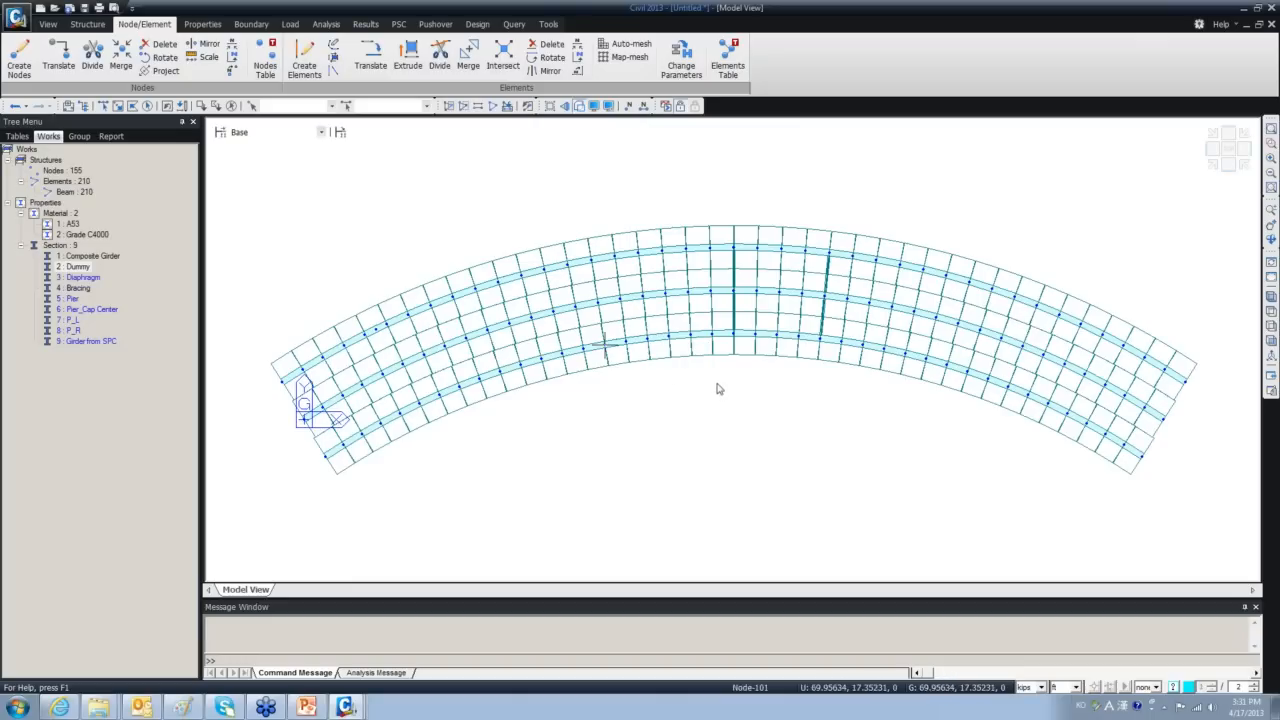
# Isolate the first cross frame near midspan by activating only its nodes, bracing and adjoining girder elements.
pyautogui.keyDown('ctrl'); pyautogui.moveTo(721, 329); pyautogui.dragTo(742, 313, button='middle'); pyautogui.keyUp('ctrl')
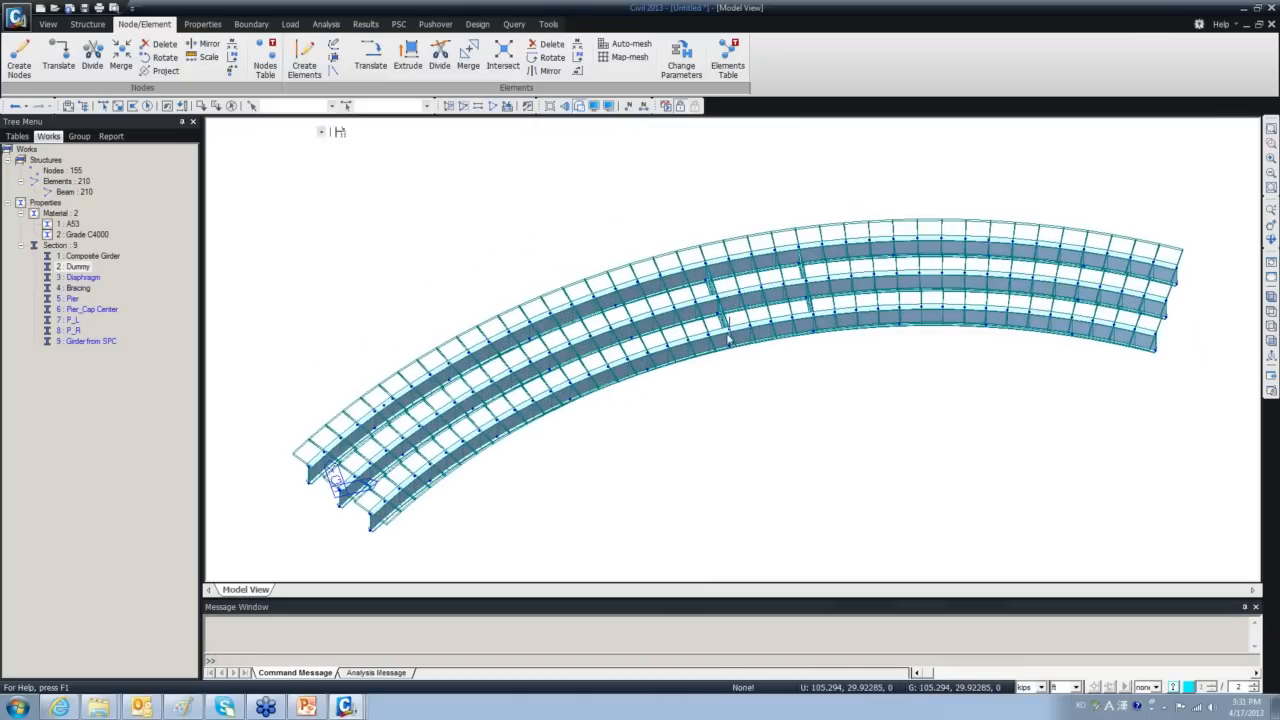
pyautogui.scroll(-1, 688, 382)
pyautogui.scroll(-2, 689, 383)
pyautogui.keyDown('ctrl'); pyautogui.moveTo(746, 411); pyautogui.dragTo(646, 454, button='middle'); pyautogui.keyUp('ctrl')
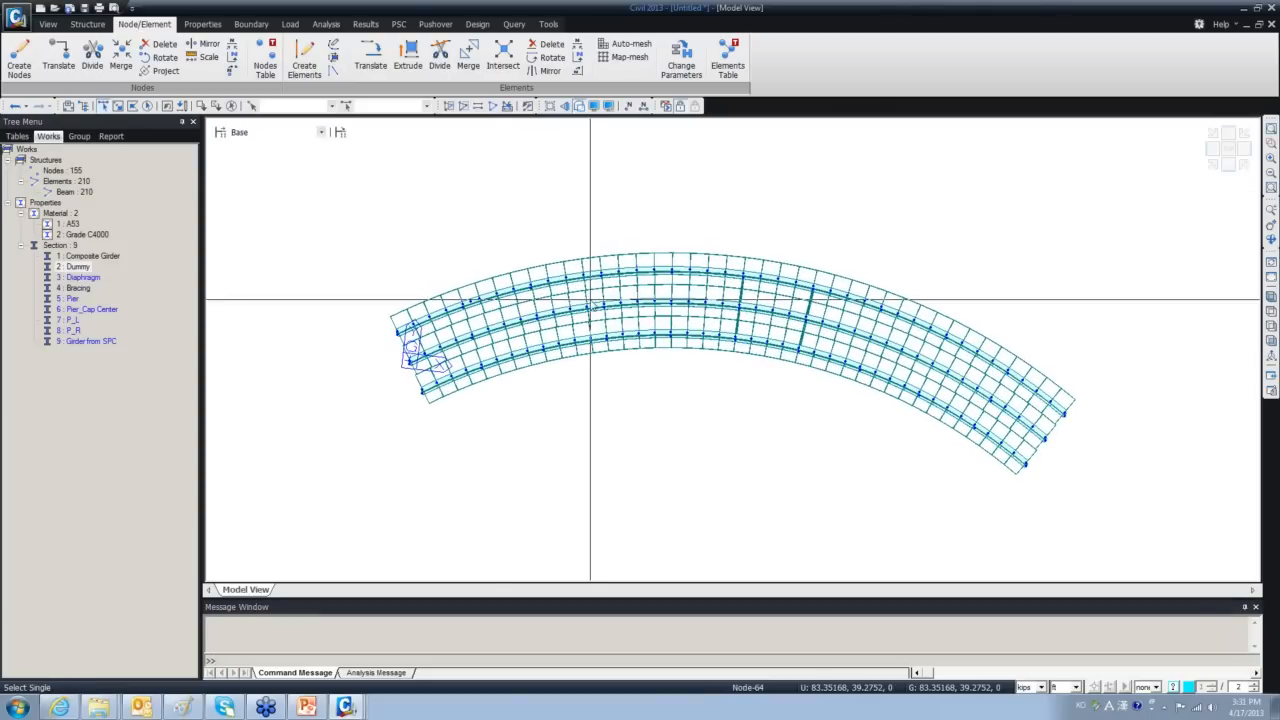
pyautogui.click(736, 298)
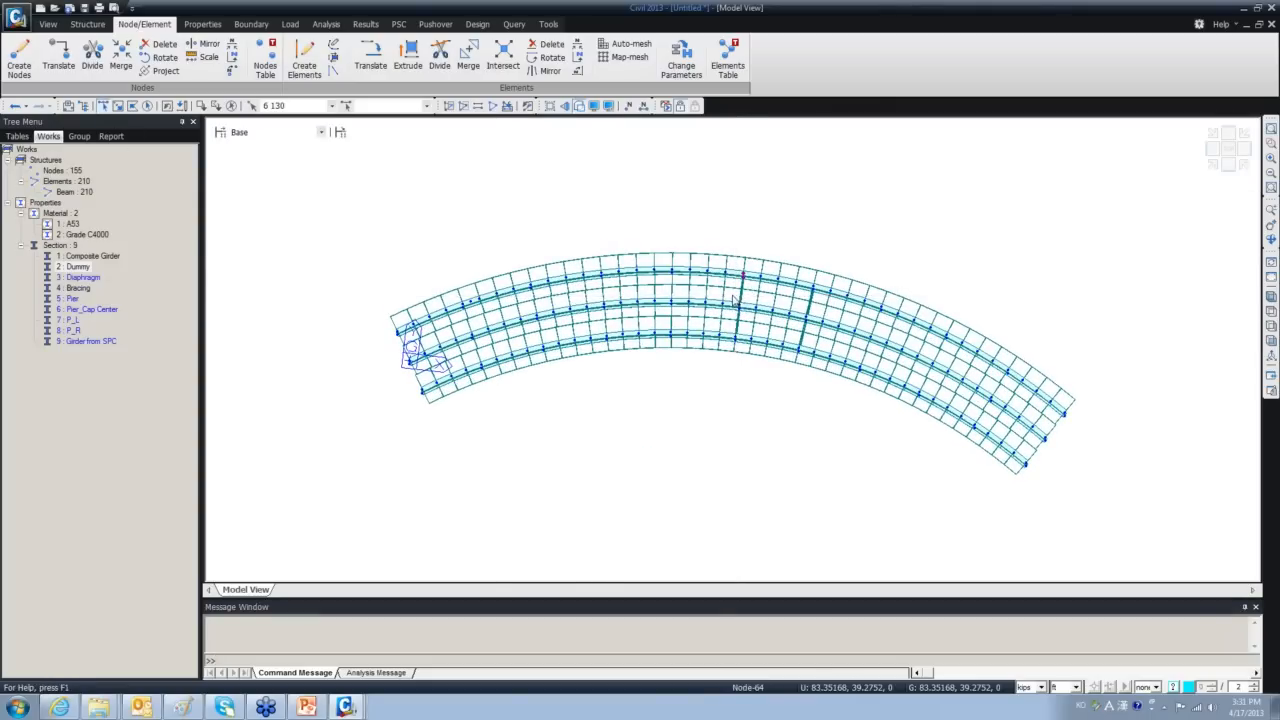
pyautogui.click(737, 315)
pyautogui.moveTo(727, 332); pyautogui.dragTo(716, 255)
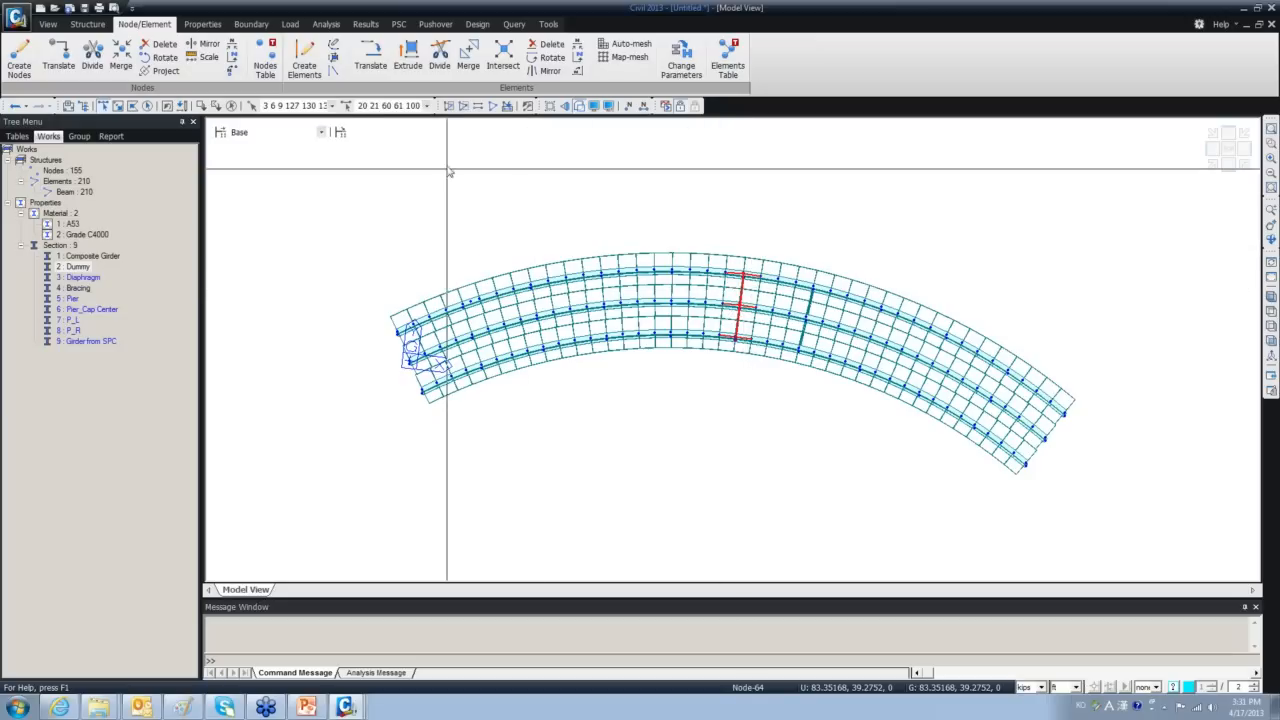
pyautogui.click(448, 107)
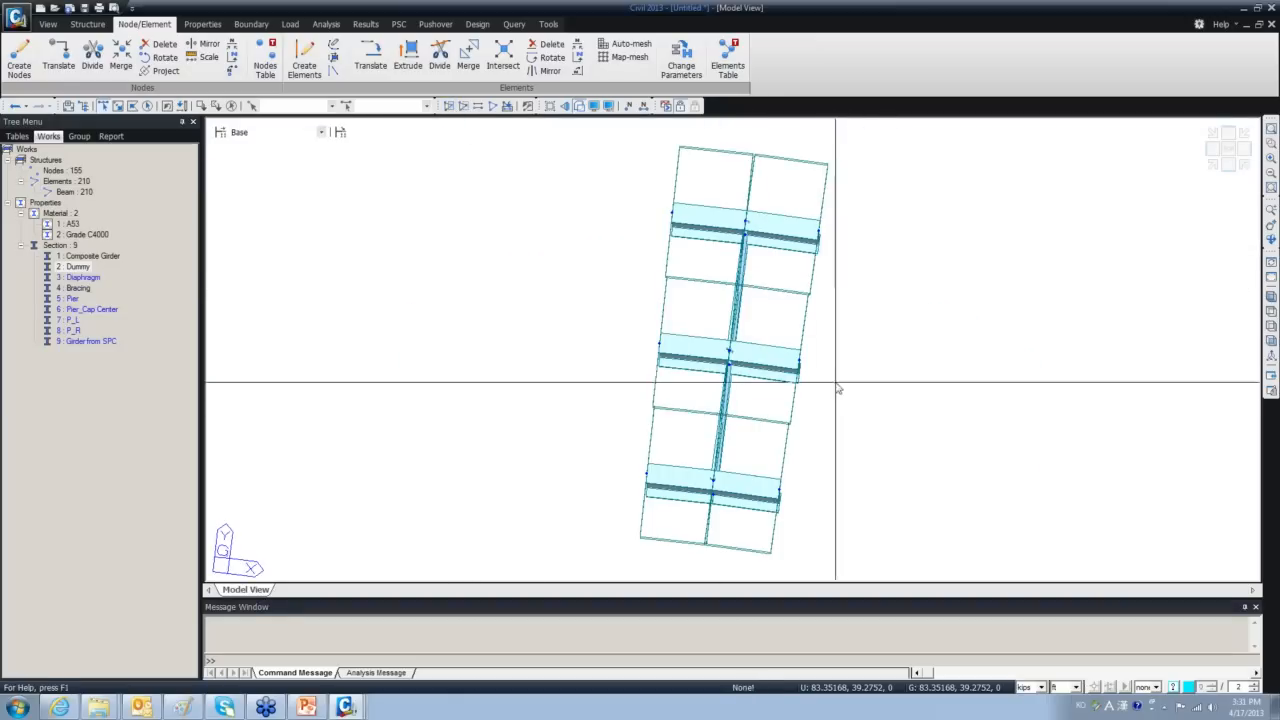
pyautogui.keyDown('ctrl'); pyautogui.moveTo(838, 382); pyautogui.dragTo(950, 272, button='middle'); pyautogui.keyUp('ctrl')
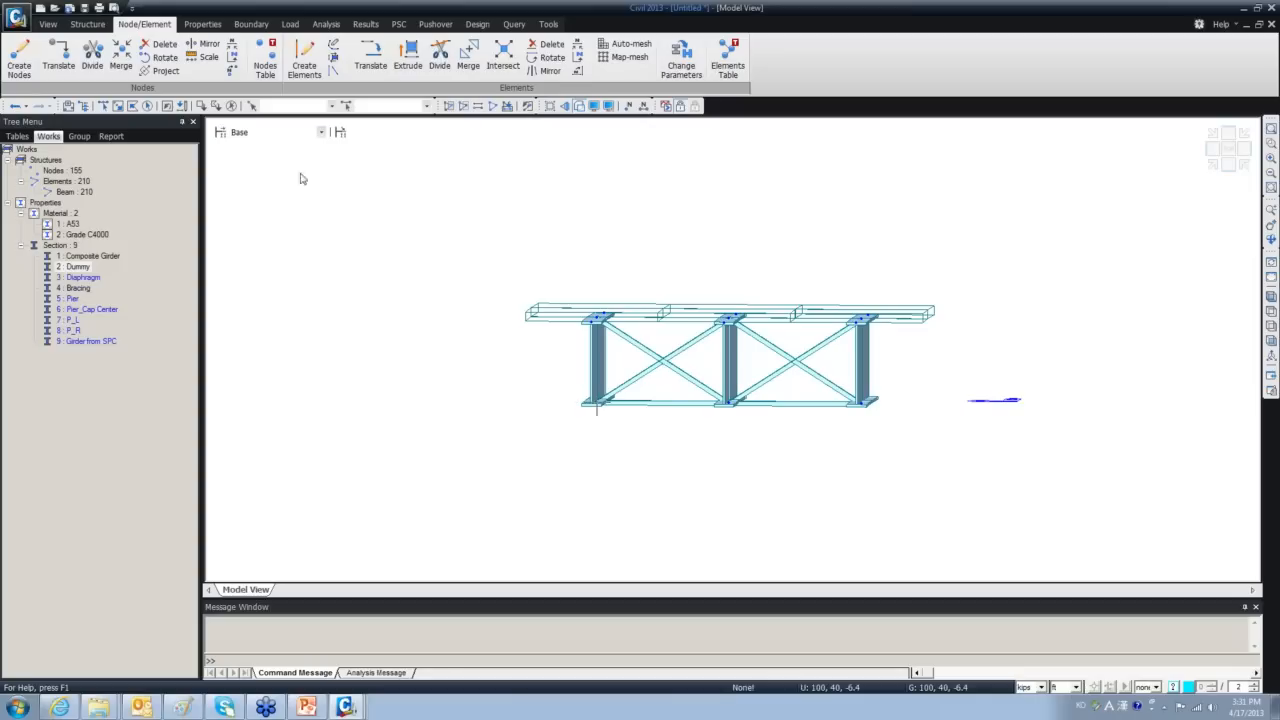
# Copy the three bottom nodes of the cross frame once by 0, 0, -.5 ft.
pyautogui.click(127, 107)
pyautogui.moveTo(568, 393); pyautogui.dragTo(882, 440)
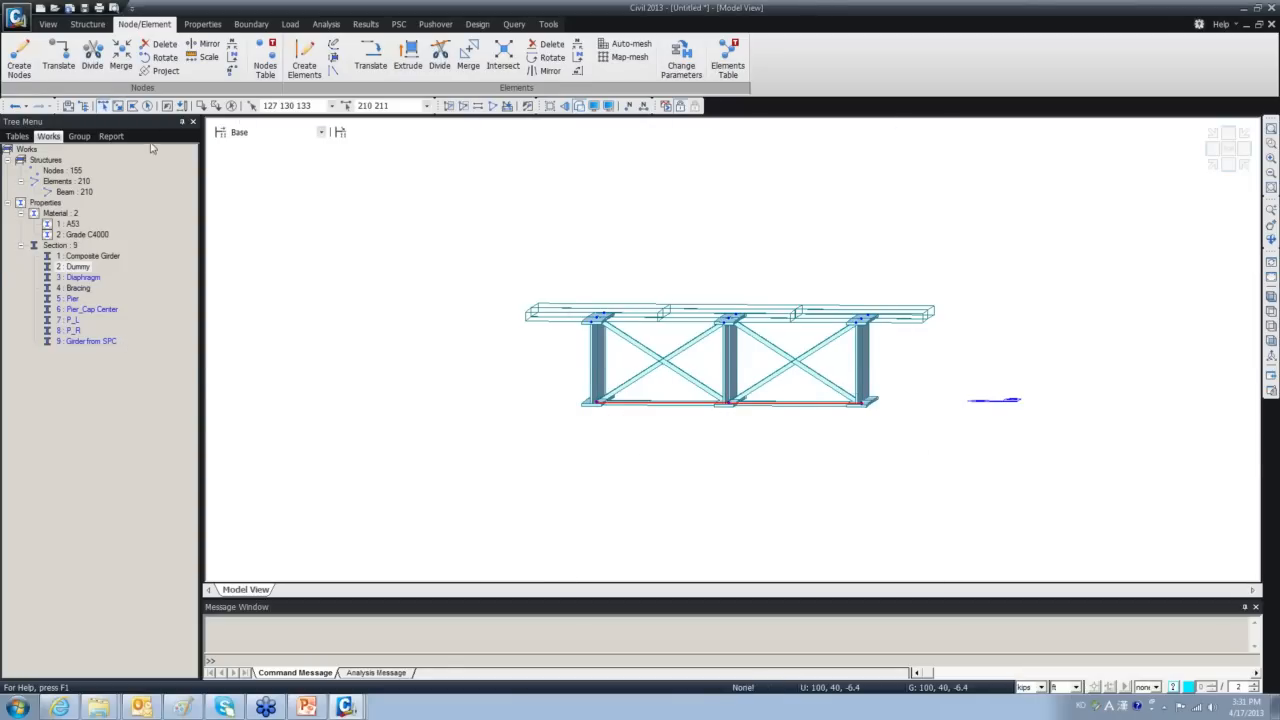
pyautogui.click(58, 55)
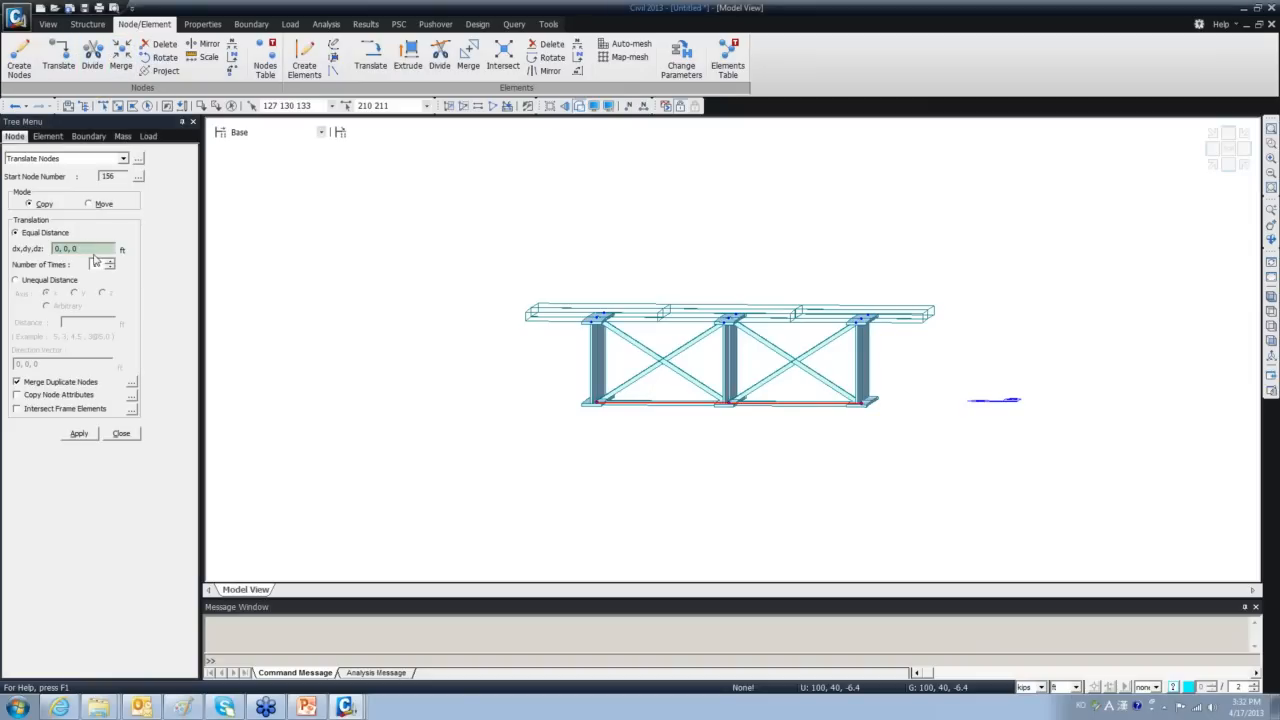
pyautogui.doubleClick(94, 254)
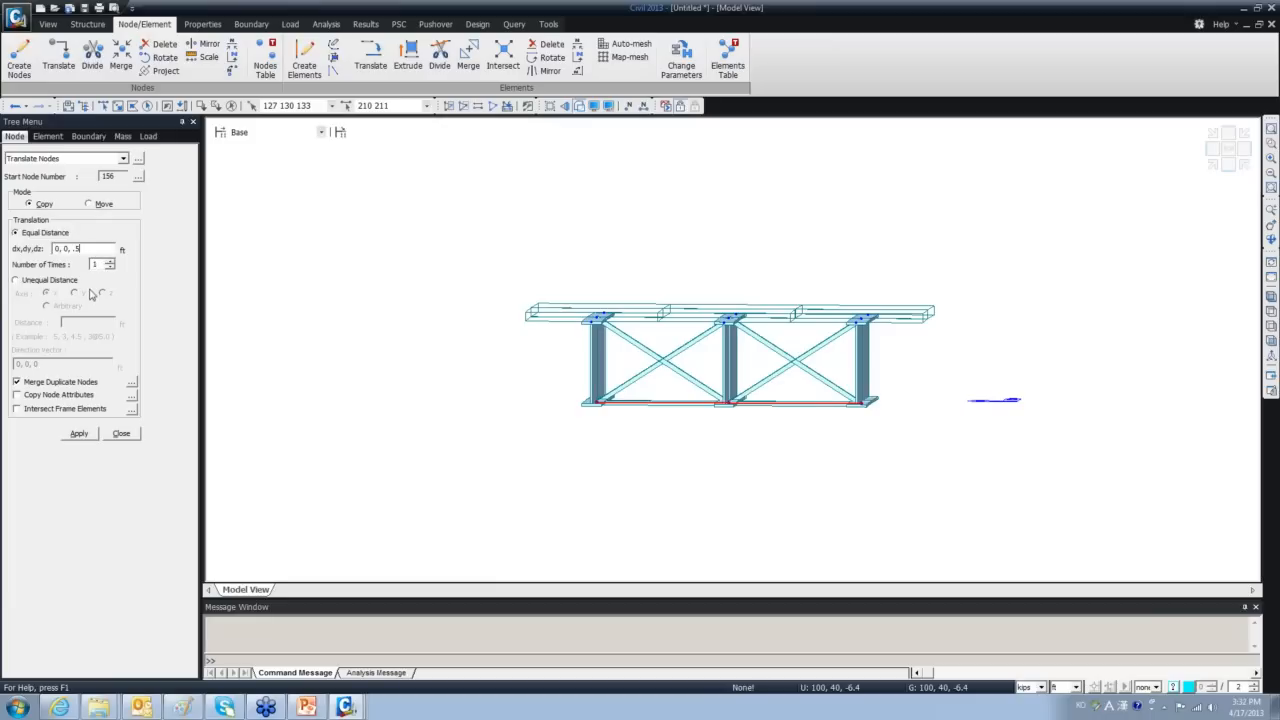
pyautogui.press('Return')
pyautogui.click(99, 262)
pyautogui.click(84, 437)
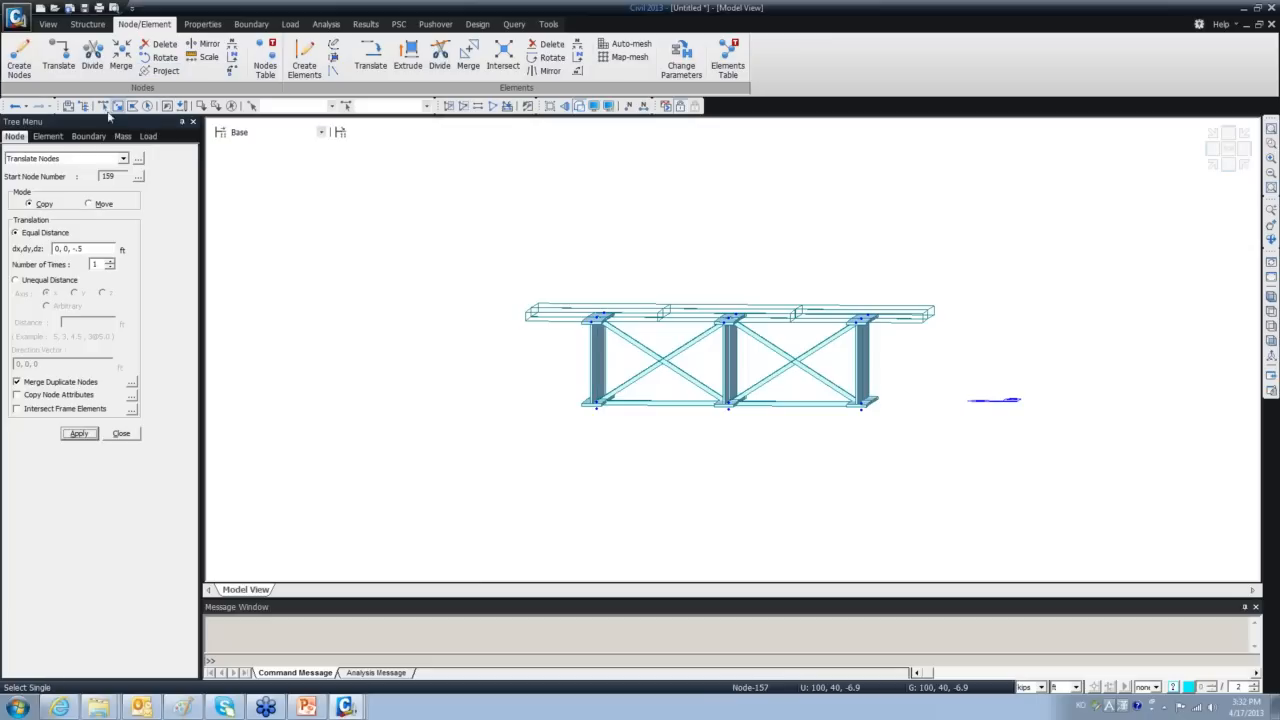
# Try to copy the outermost newly lowered node by 4, 0, 0 ft.
pyautogui.click(595, 407)
pyautogui.click(84, 249)
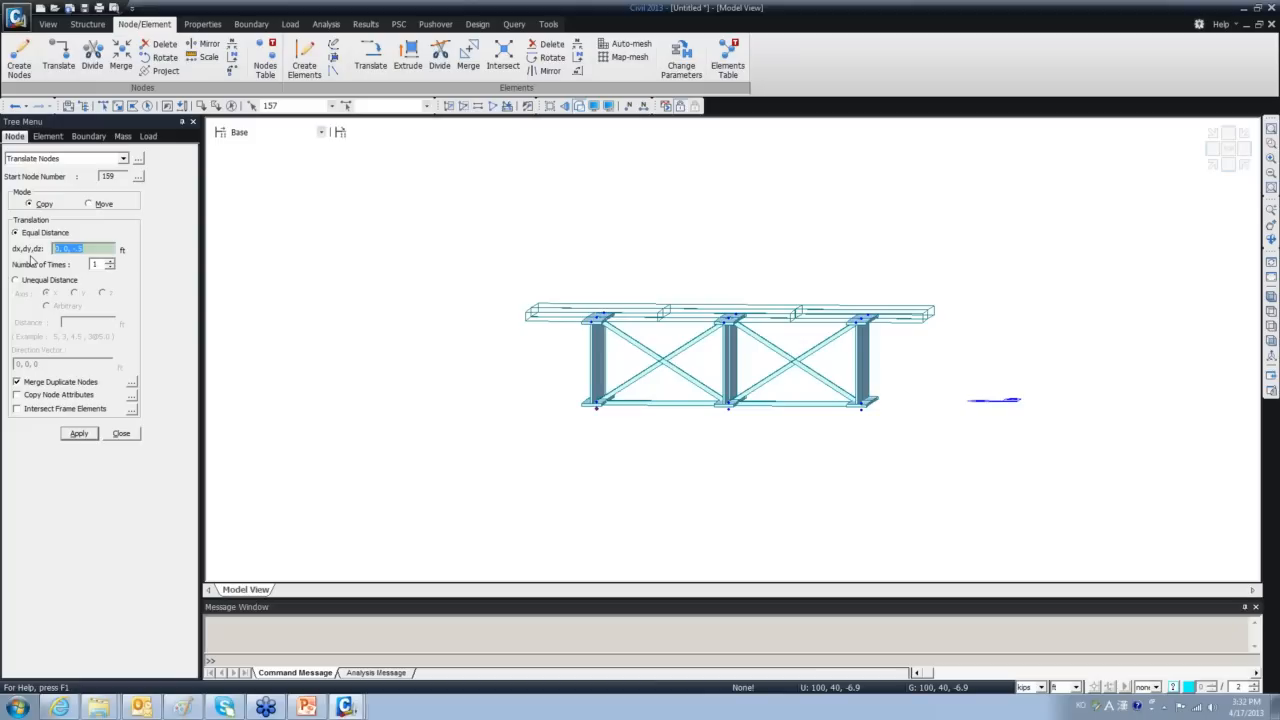
pyautogui.write('4 0 0')
pyautogui.click(93, 437)
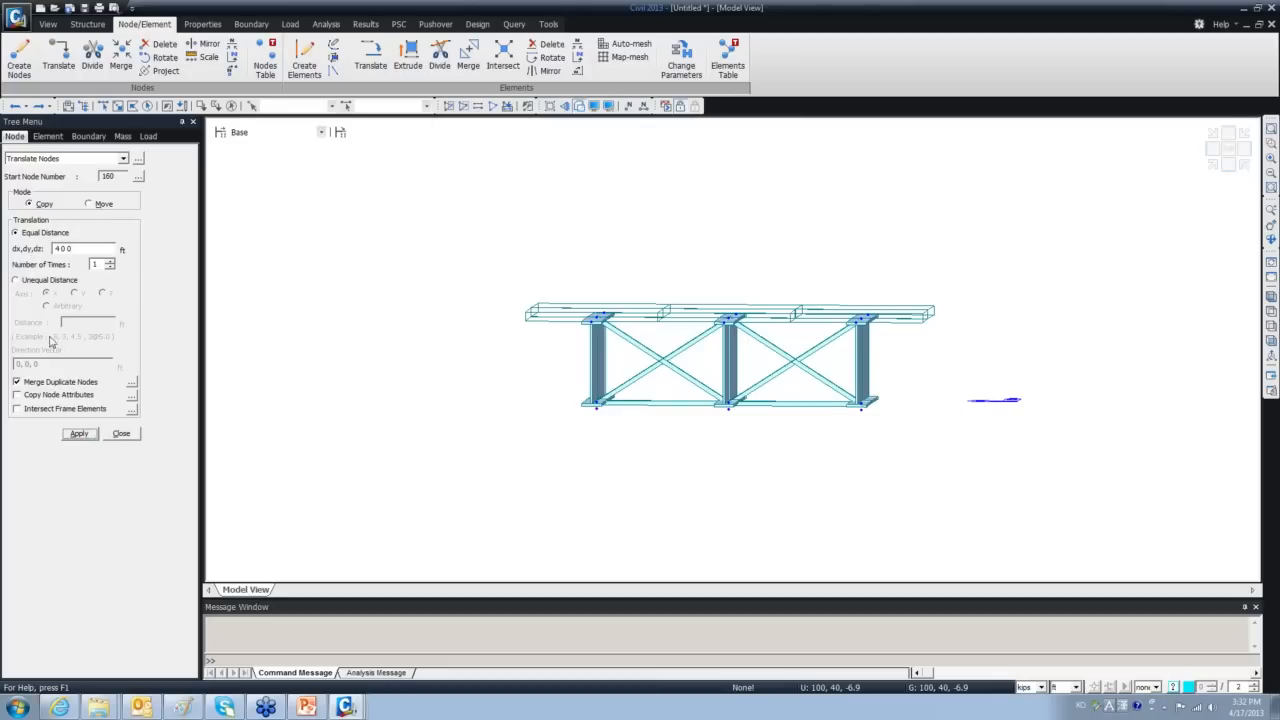
# Copy the two outer lowered nodes outward, one by 0, 4, 0 ft and the opposite one by 0, -4, 0 ft.
pyautogui.click(168, 112)
pyautogui.click(78, 435)
pyautogui.click(103, 105)
pyautogui.click(104, 106)
pyautogui.moveTo(858, 405); pyautogui.dragTo(872, 416)
pyautogui.click(60, 248)
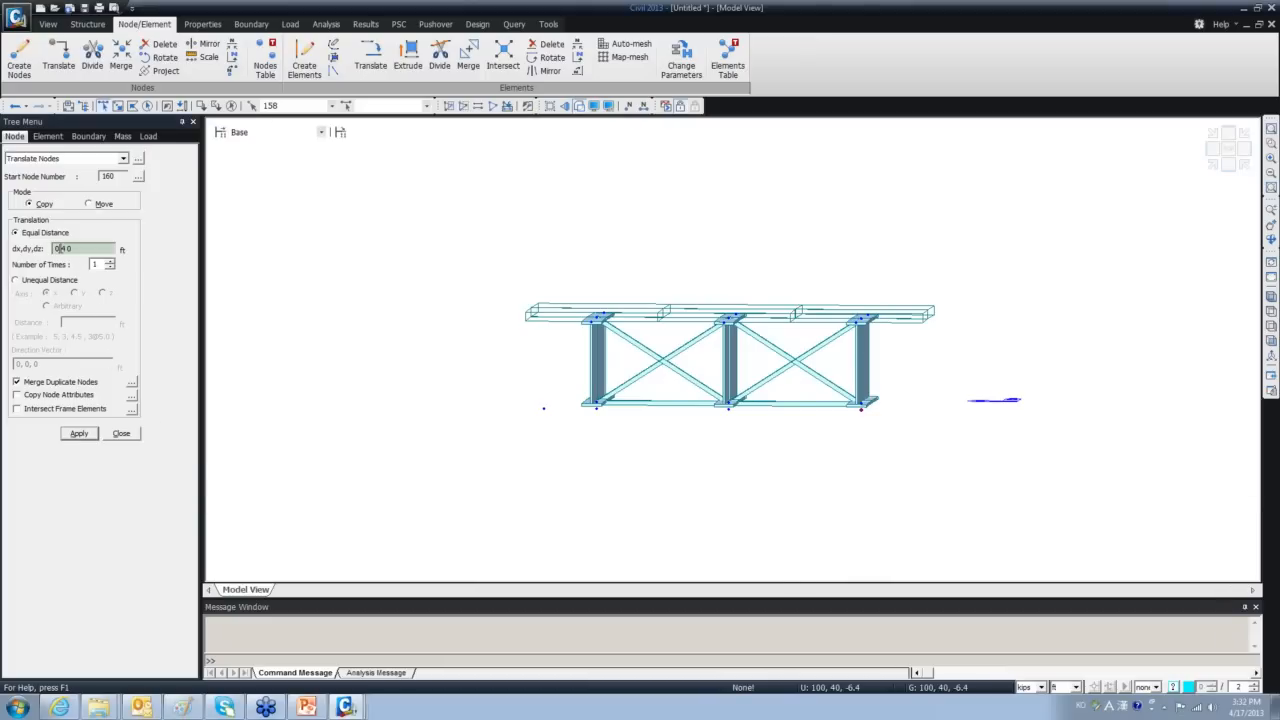
pyautogui.press('Right')
pyautogui.click(79, 433)
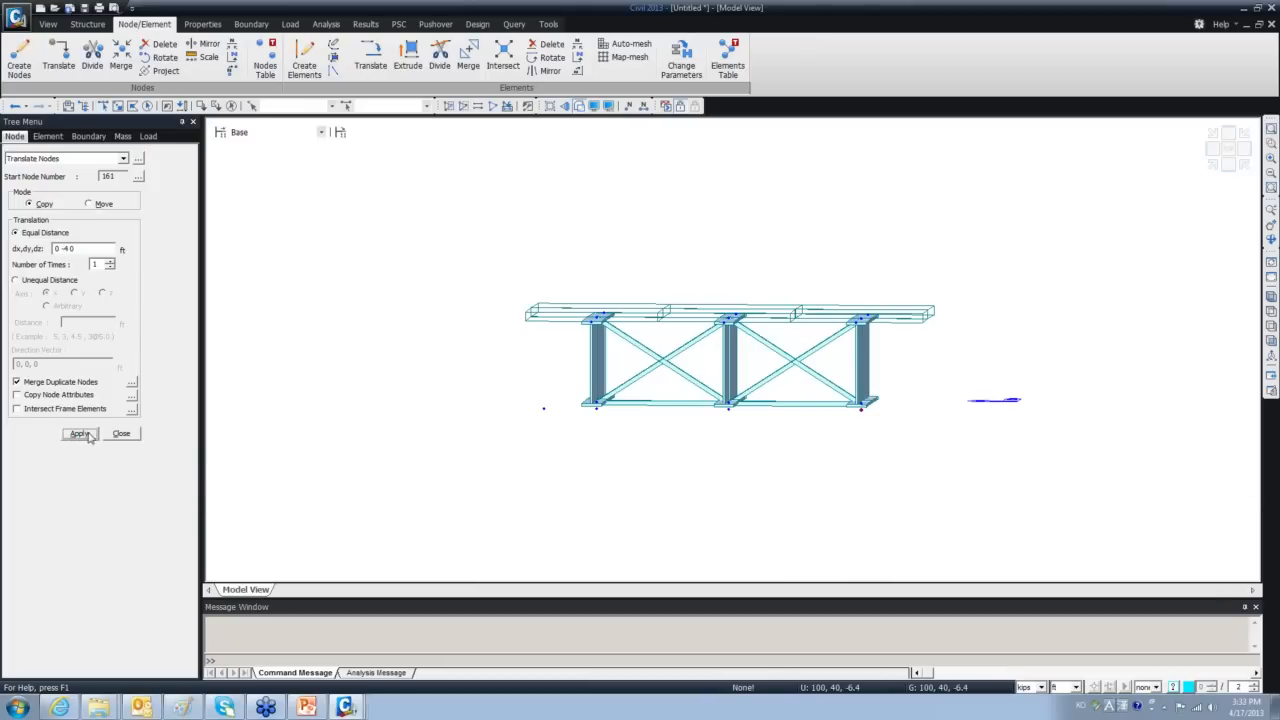
pyautogui.click(122, 434)
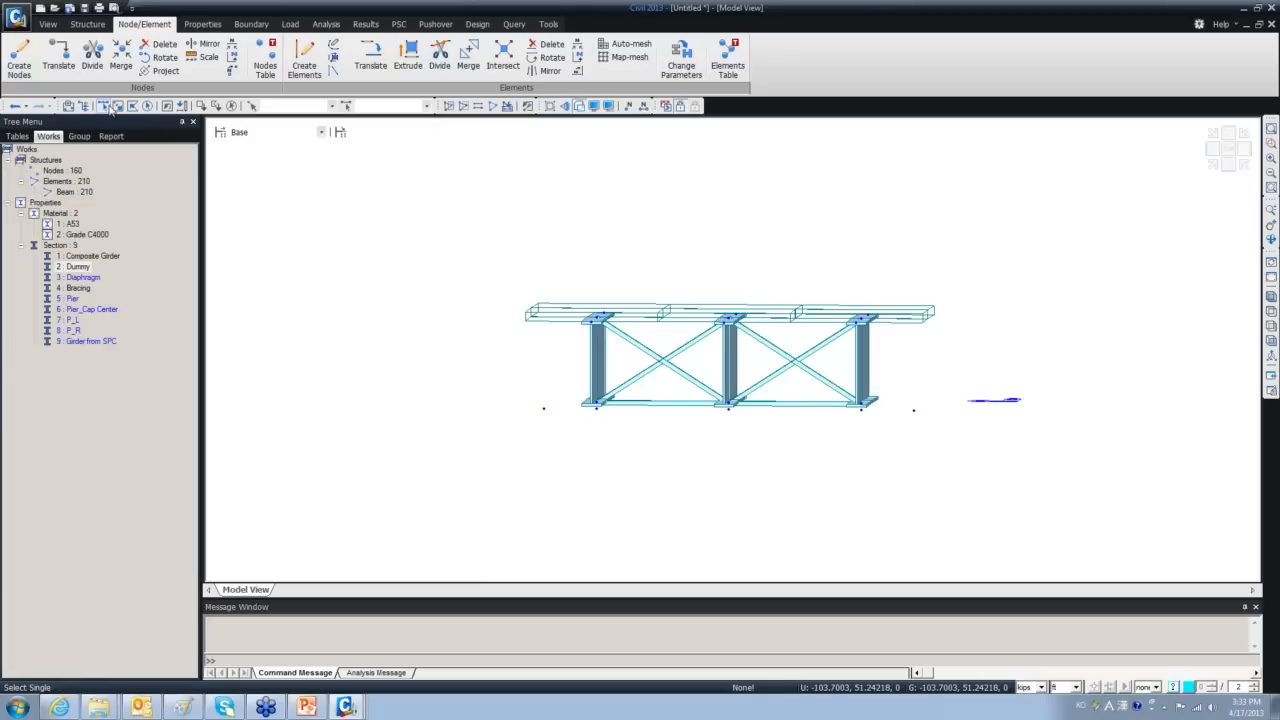
# Create a line of beam elements through all five lowered nodes using material A53 and section Composite Girder.
pyautogui.click(303, 54)
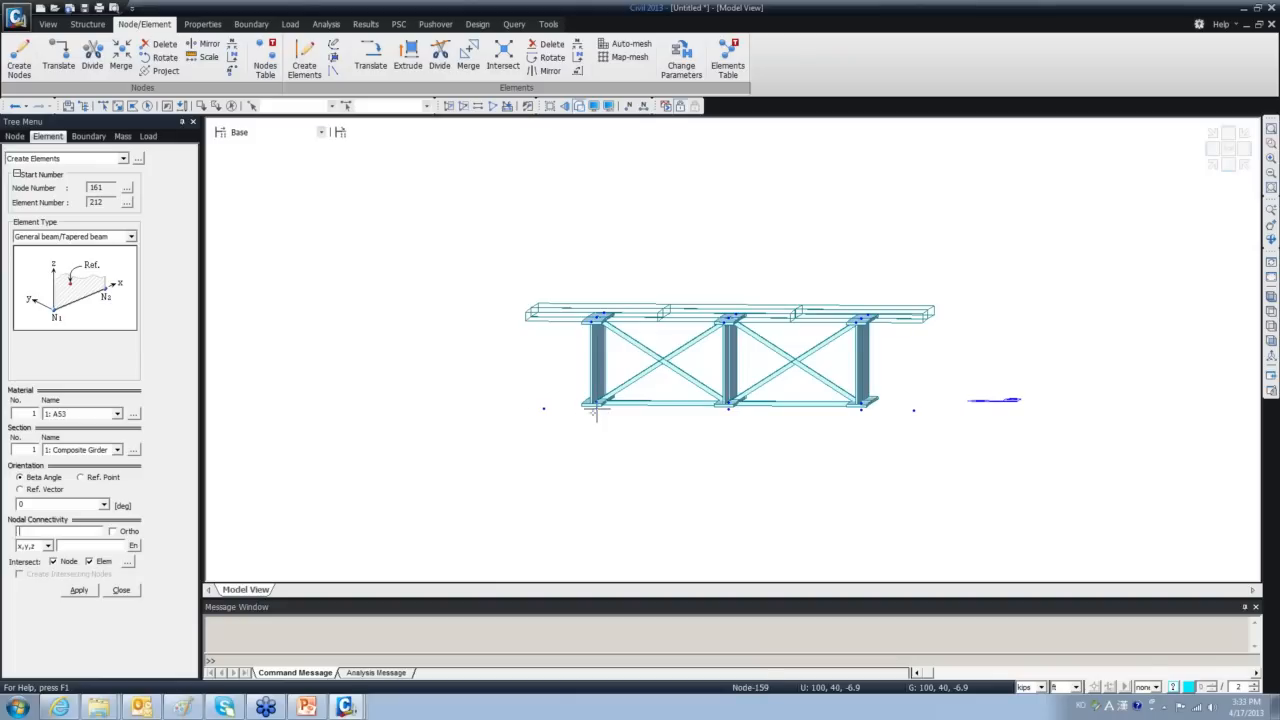
pyautogui.click(597, 408)
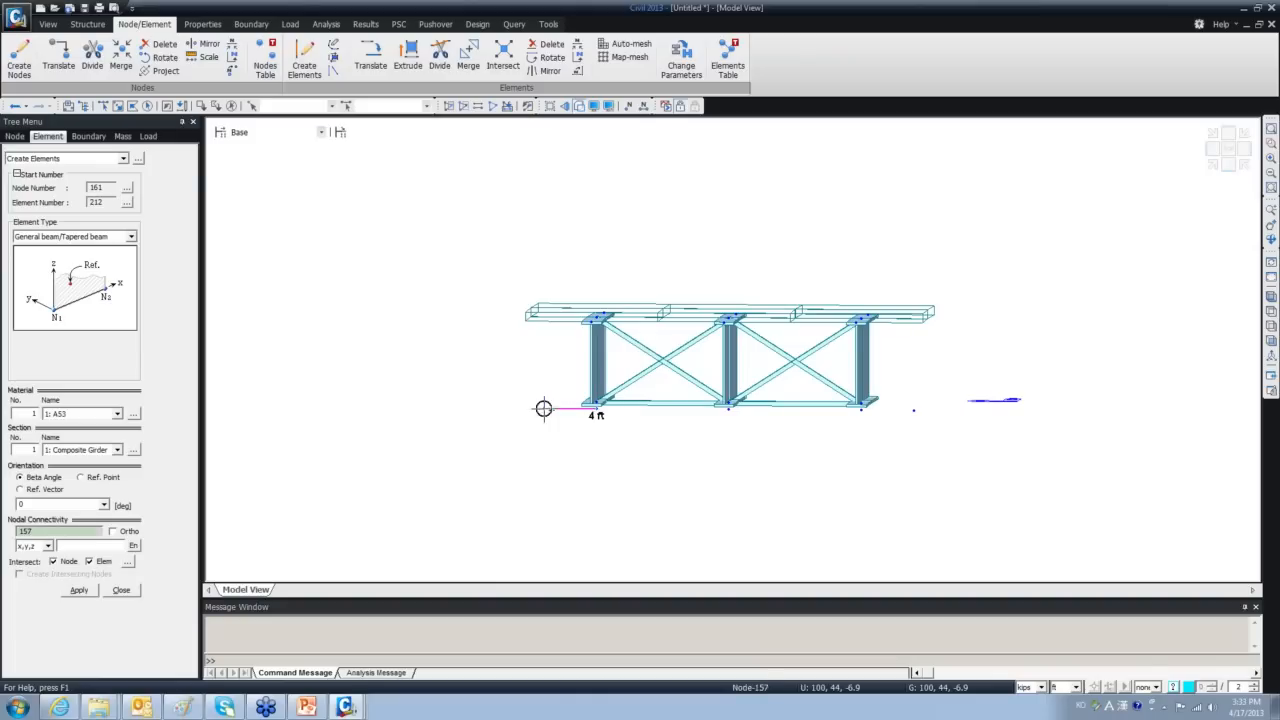
pyautogui.click(542, 408)
pyautogui.click(597, 408)
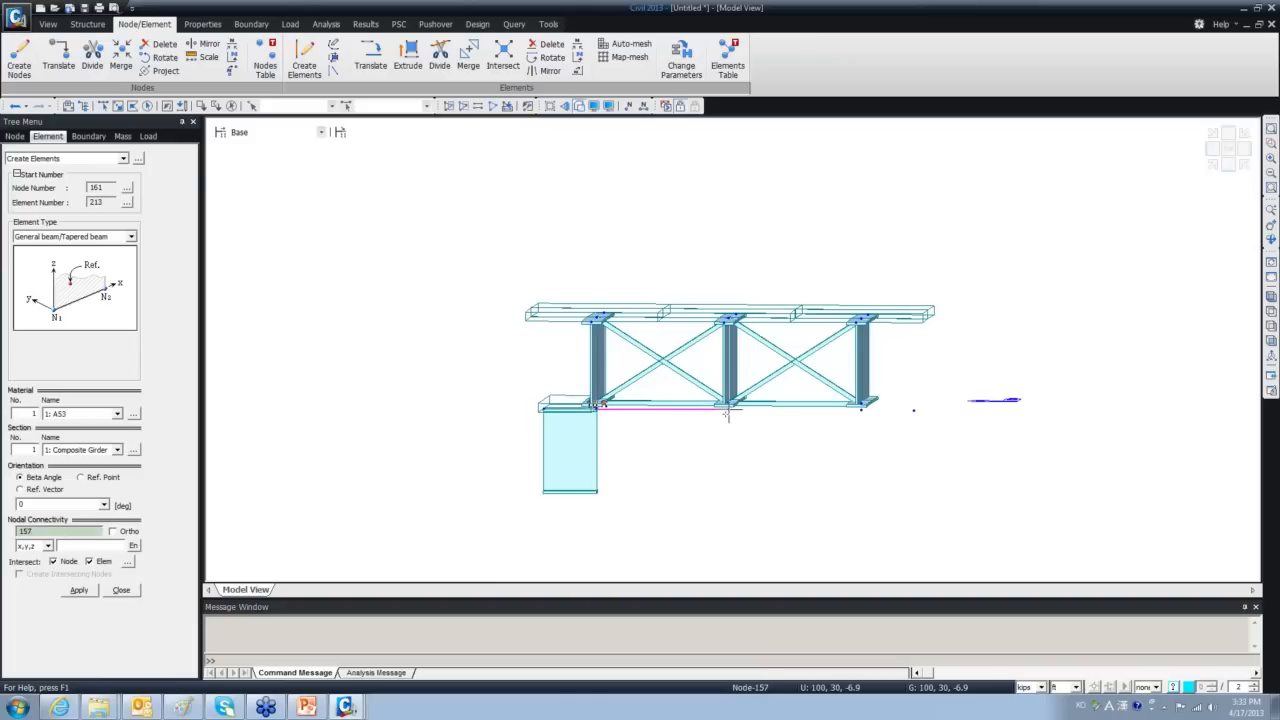
pyautogui.click(729, 407)
pyautogui.click(729, 408)
pyautogui.click(862, 409)
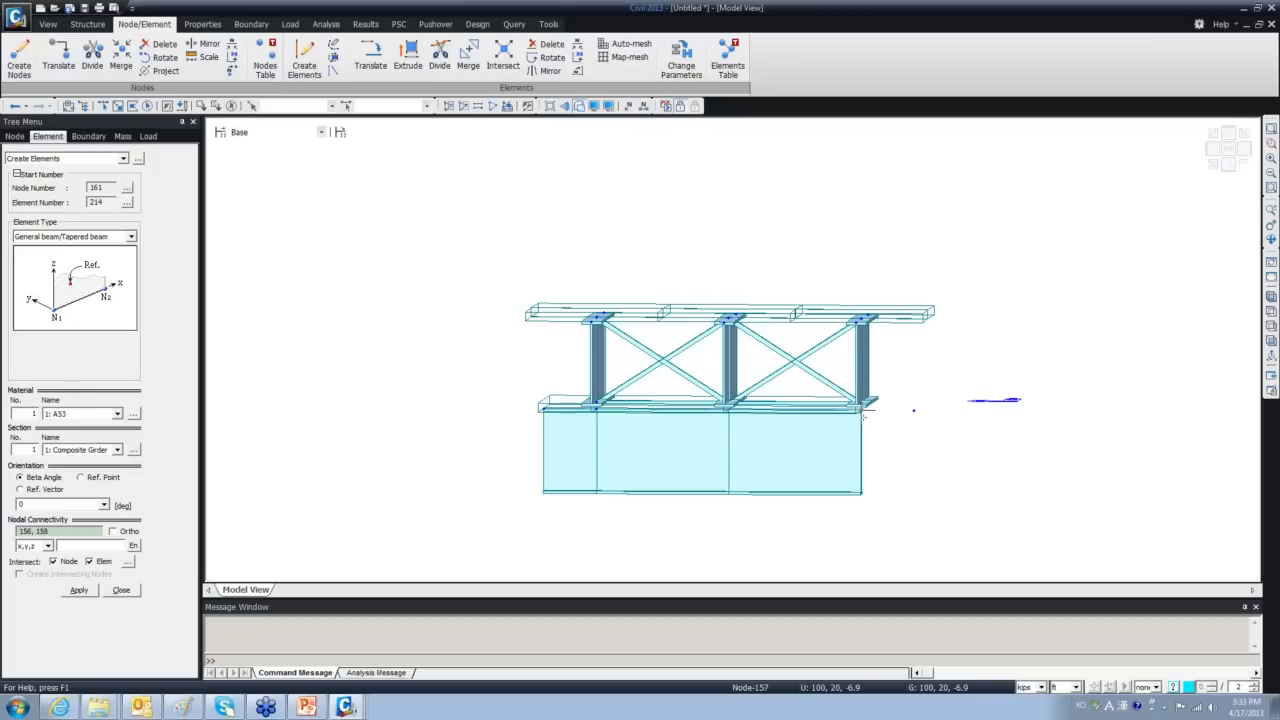
pyautogui.click(863, 408)
pyautogui.click(915, 408)
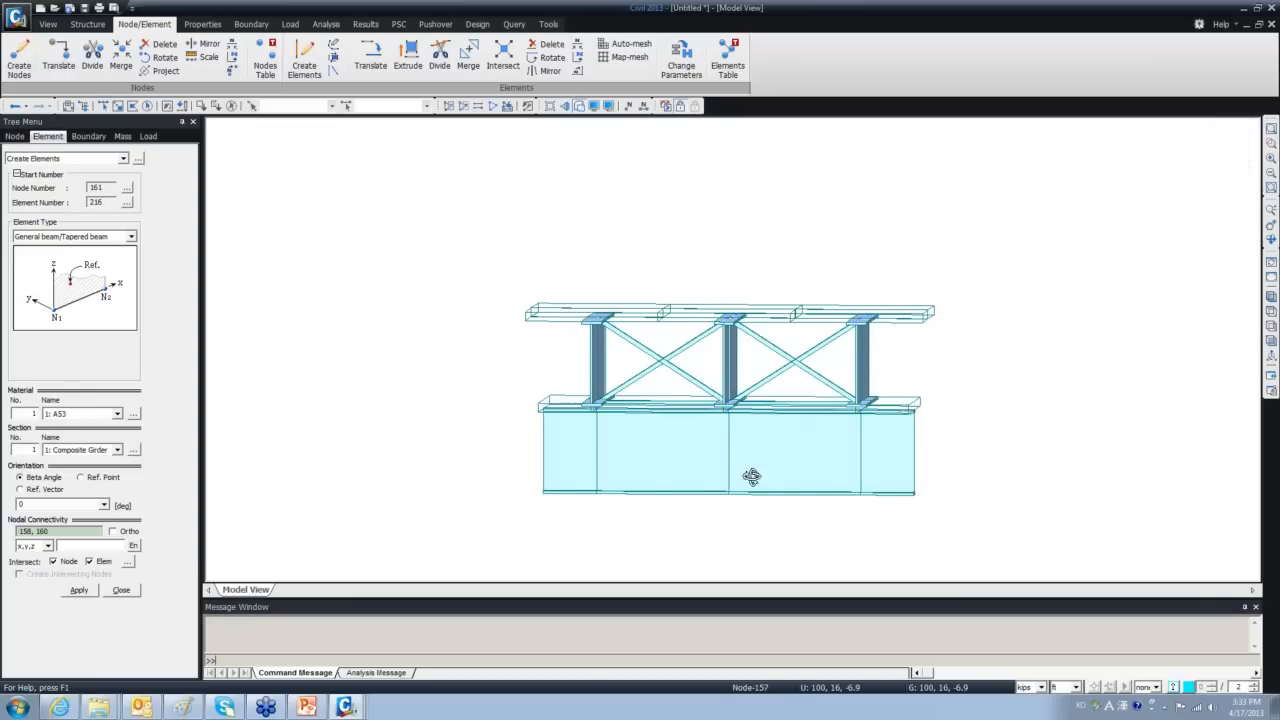
# Divide the two inner cap beam elements between the girders into 2 equal parts each.
pyautogui.keyDown('ctrl'); pyautogui.moveTo(751, 474); pyautogui.dragTo(788, 487, button='middle'); pyautogui.keyUp('ctrl')
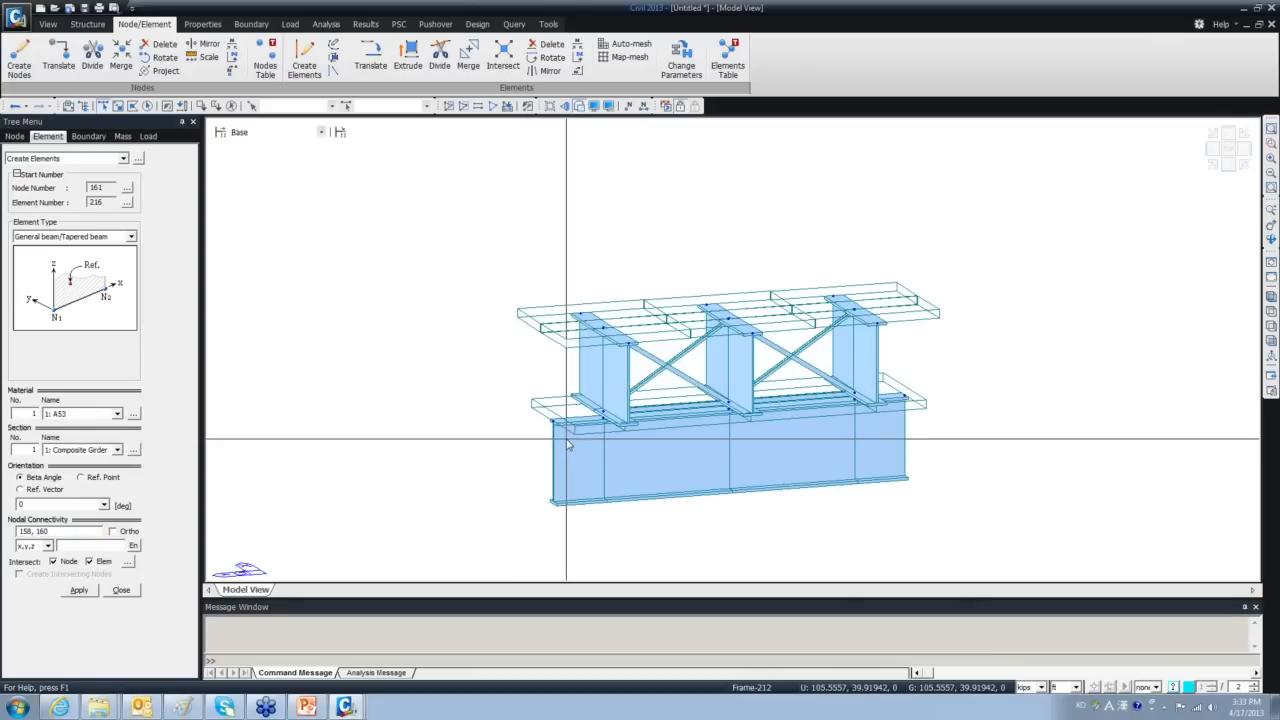
pyautogui.keyDown('ctrl'); pyautogui.moveTo(568, 434); pyautogui.dragTo(533, 434, button='middle'); pyautogui.keyUp('ctrl')
pyautogui.moveTo(663, 465); pyautogui.dragTo(636, 409)
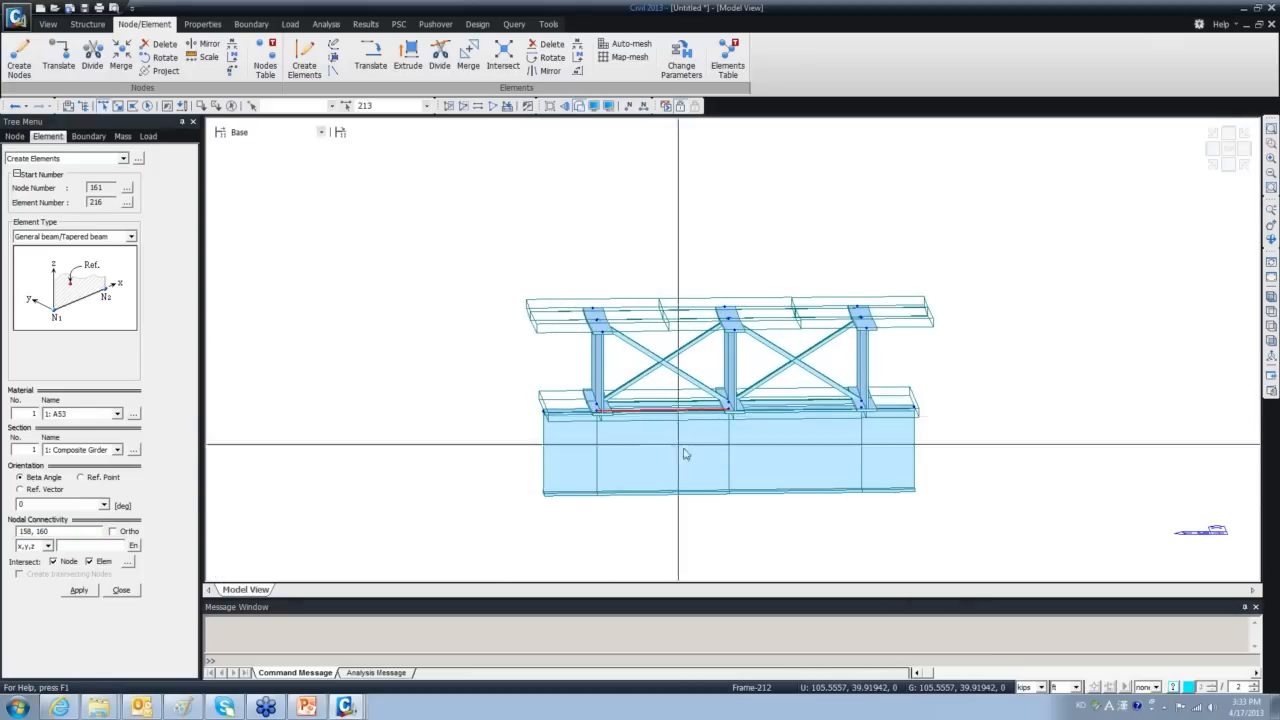
pyautogui.moveTo(805, 457); pyautogui.dragTo(771, 400)
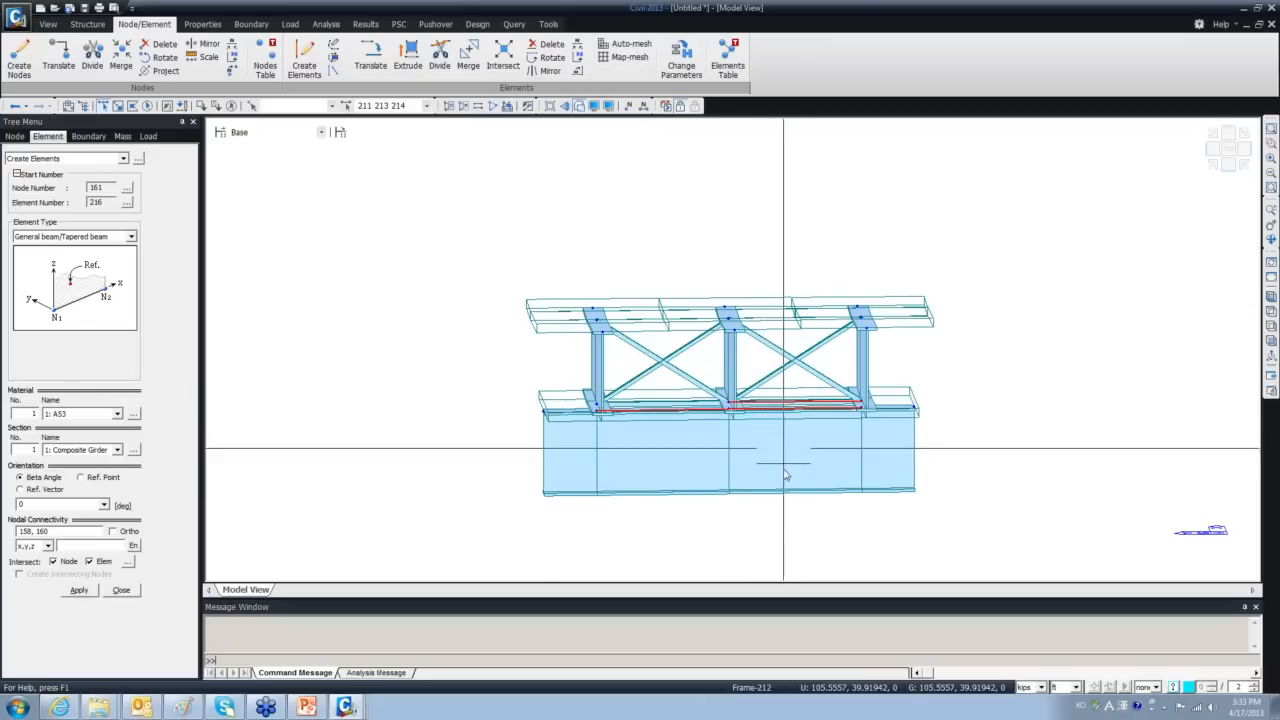
pyautogui.keyDown('ctrl'); pyautogui.moveTo(786, 449); pyautogui.dragTo(777, 477, button='middle'); pyautogui.keyUp('ctrl')
pyautogui.click(795, 401)
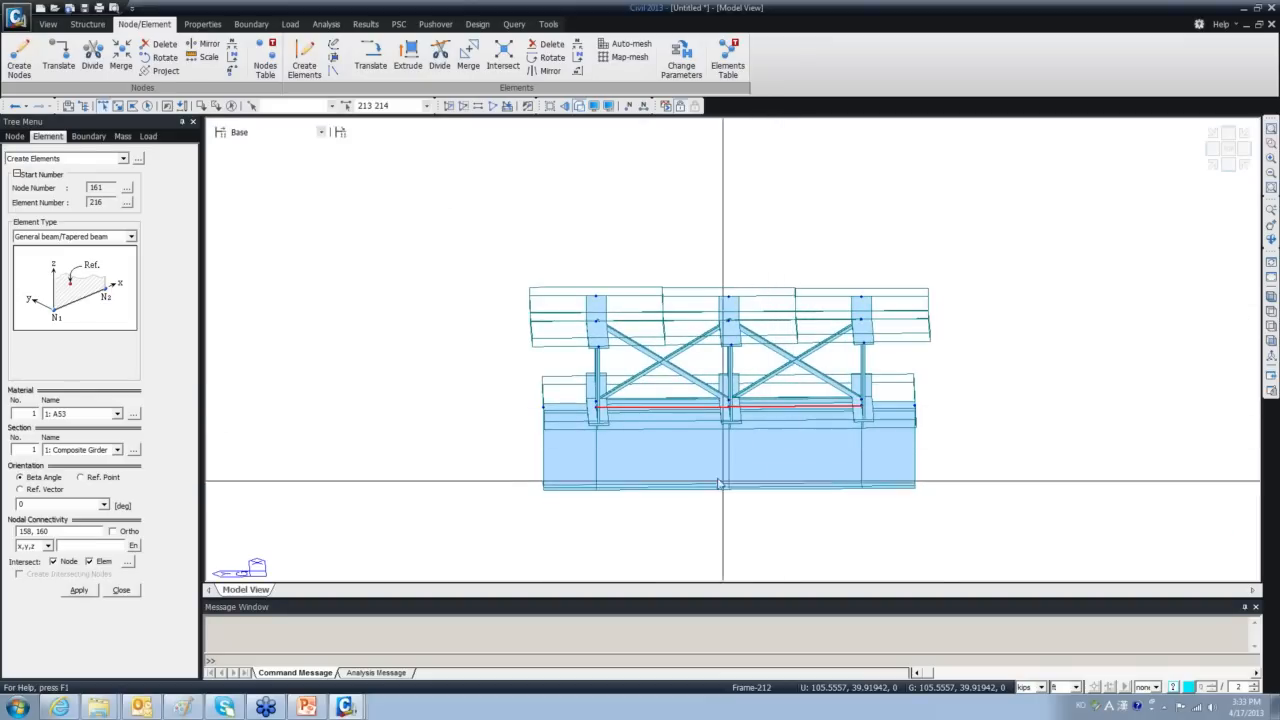
pyautogui.keyDown('ctrl'); pyautogui.moveTo(651, 466); pyautogui.dragTo(551, 466, button='middle'); pyautogui.keyUp('ctrl')
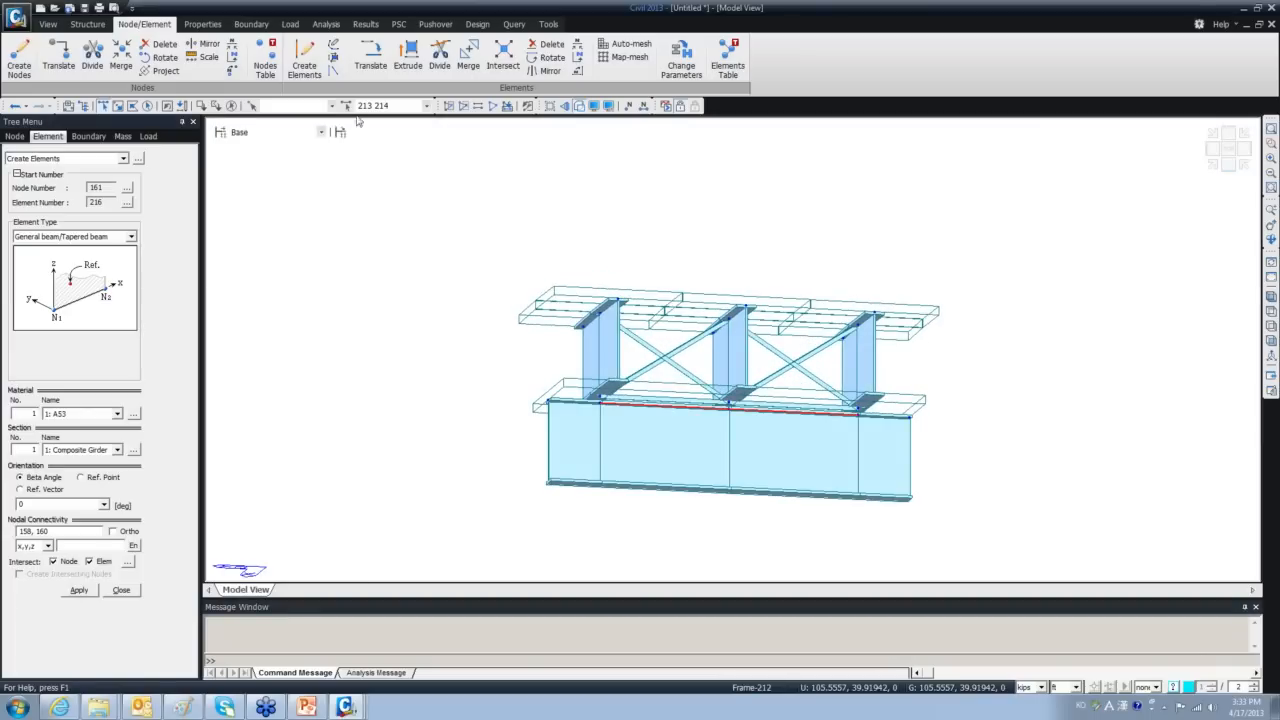
pyautogui.click(231, 107)
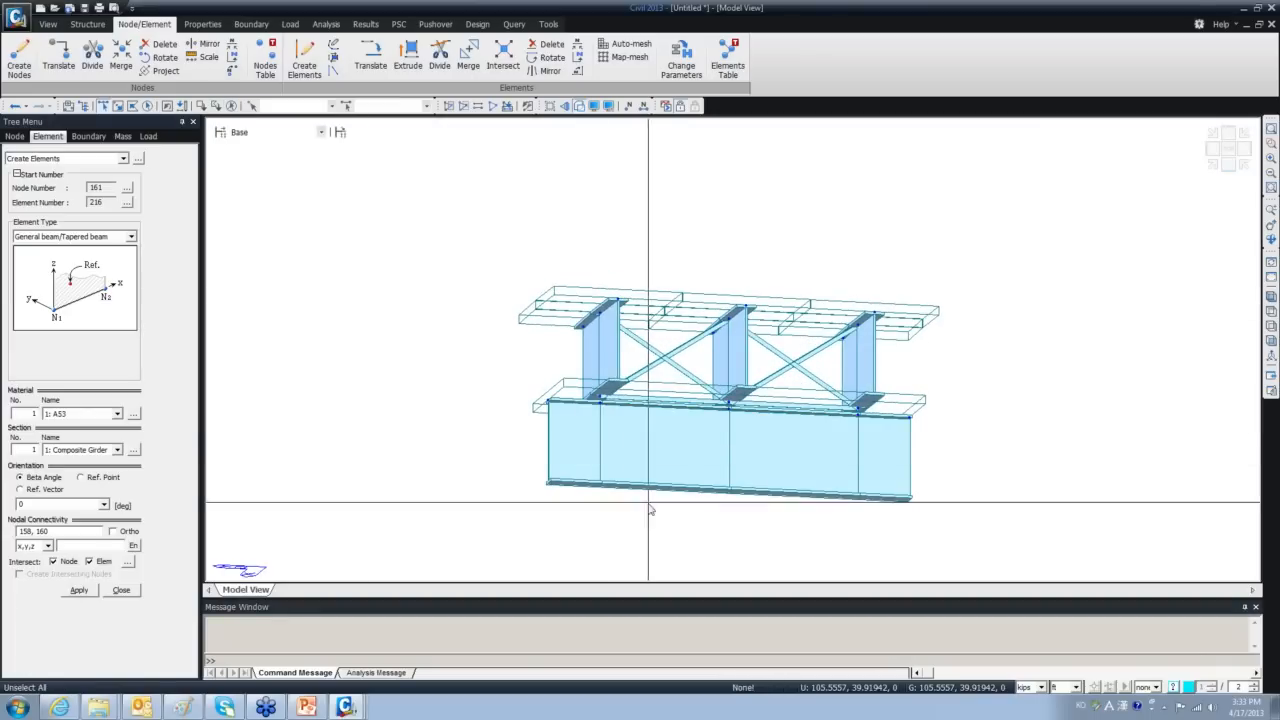
pyautogui.moveTo(687, 472); pyautogui.dragTo(665, 416)
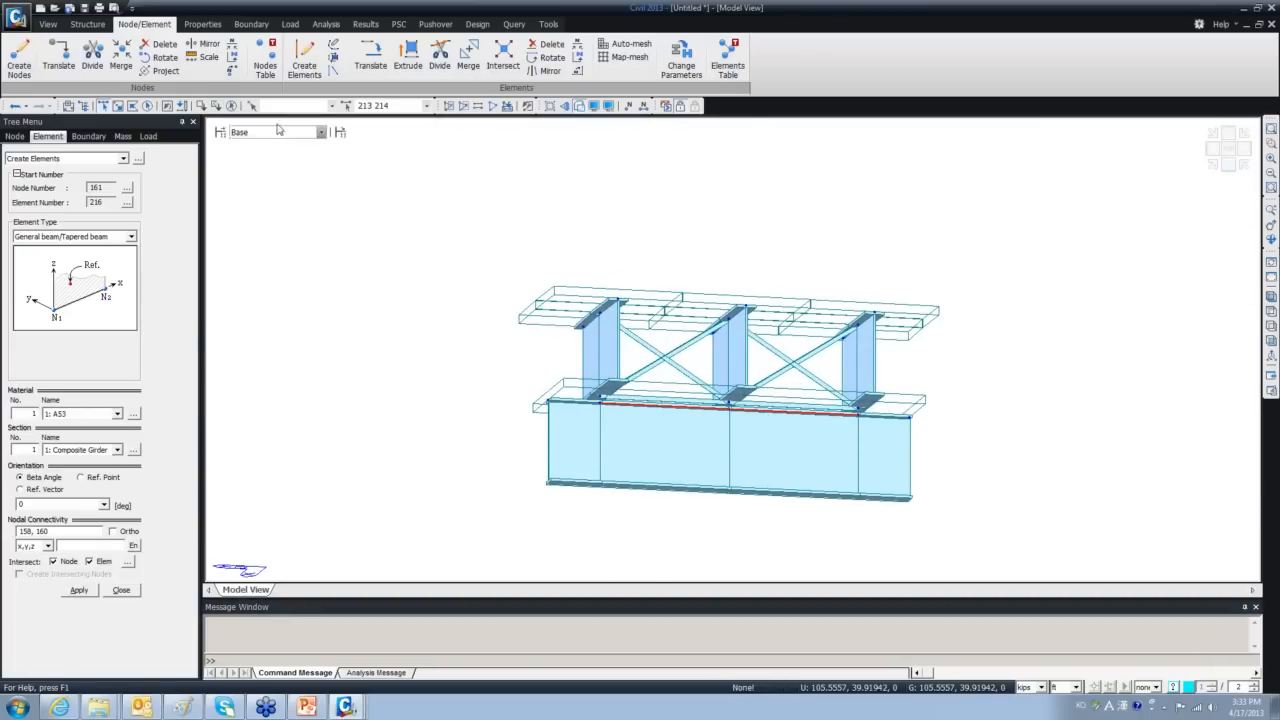
pyautogui.click(439, 58)
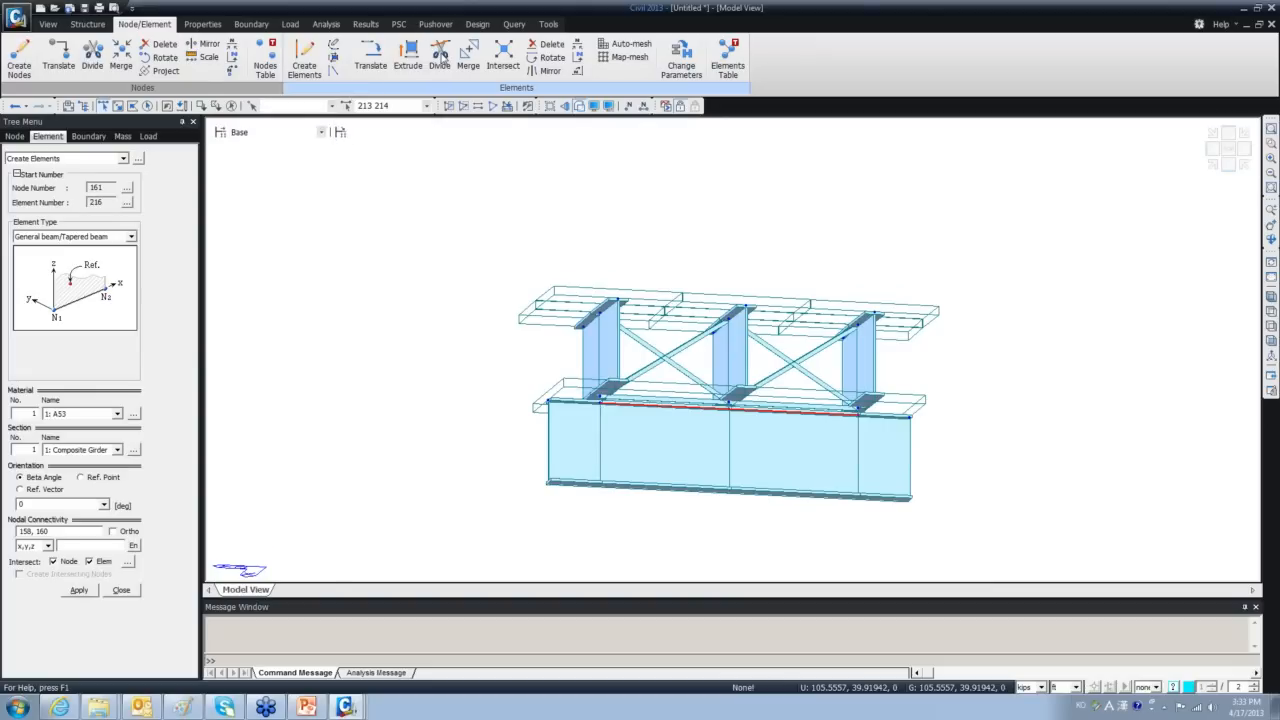
pyautogui.click(79, 468)
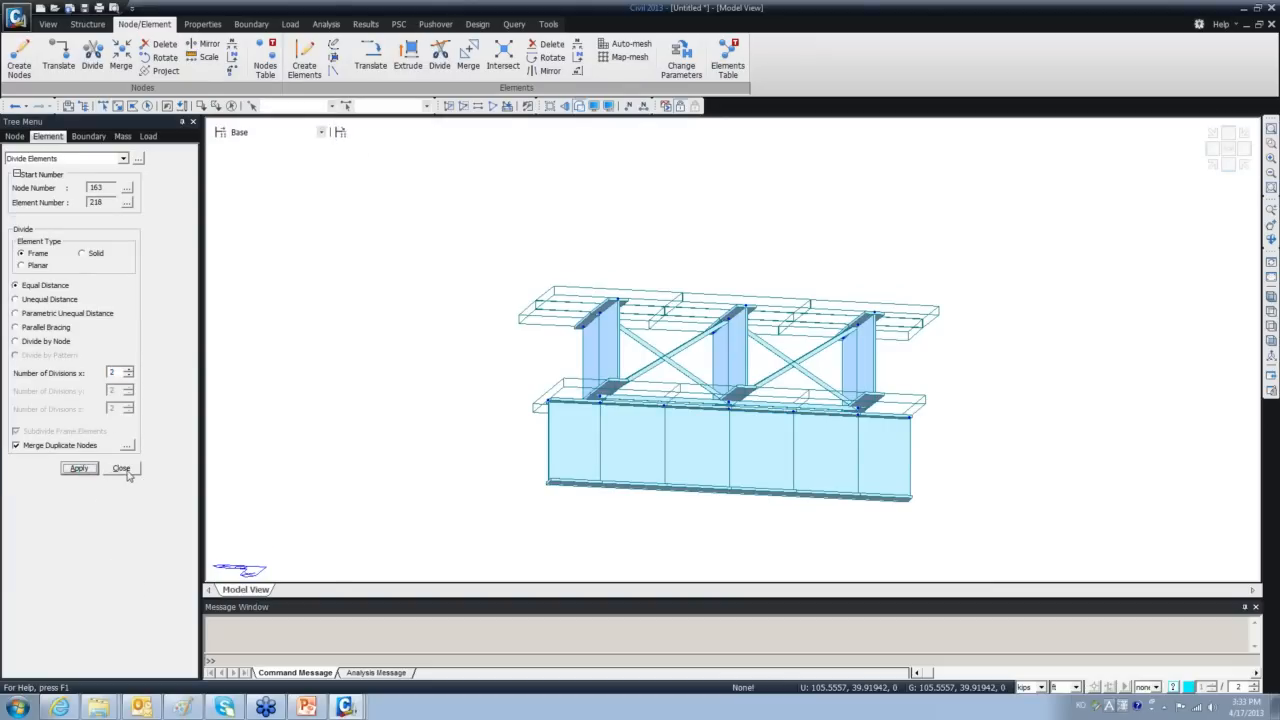
pyautogui.click(121, 468)
# Assign the Pier_Cap Center section to the two middle beam elements of the pier cap.
pyautogui.keyDown('ctrl'); pyautogui.moveTo(603, 487); pyautogui.dragTo(660, 527, button='middle'); pyautogui.keyUp('ctrl')
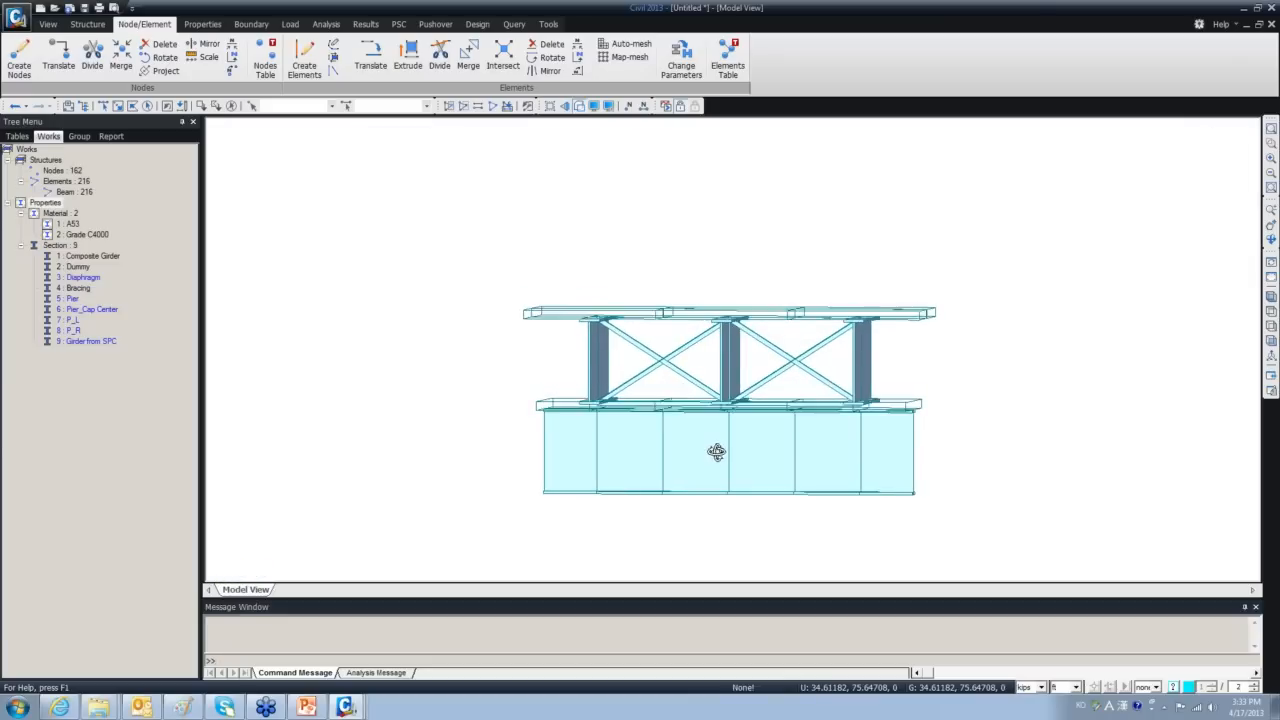
pyautogui.click(104, 105)
pyautogui.moveTo(959, 532); pyautogui.dragTo(521, 413)
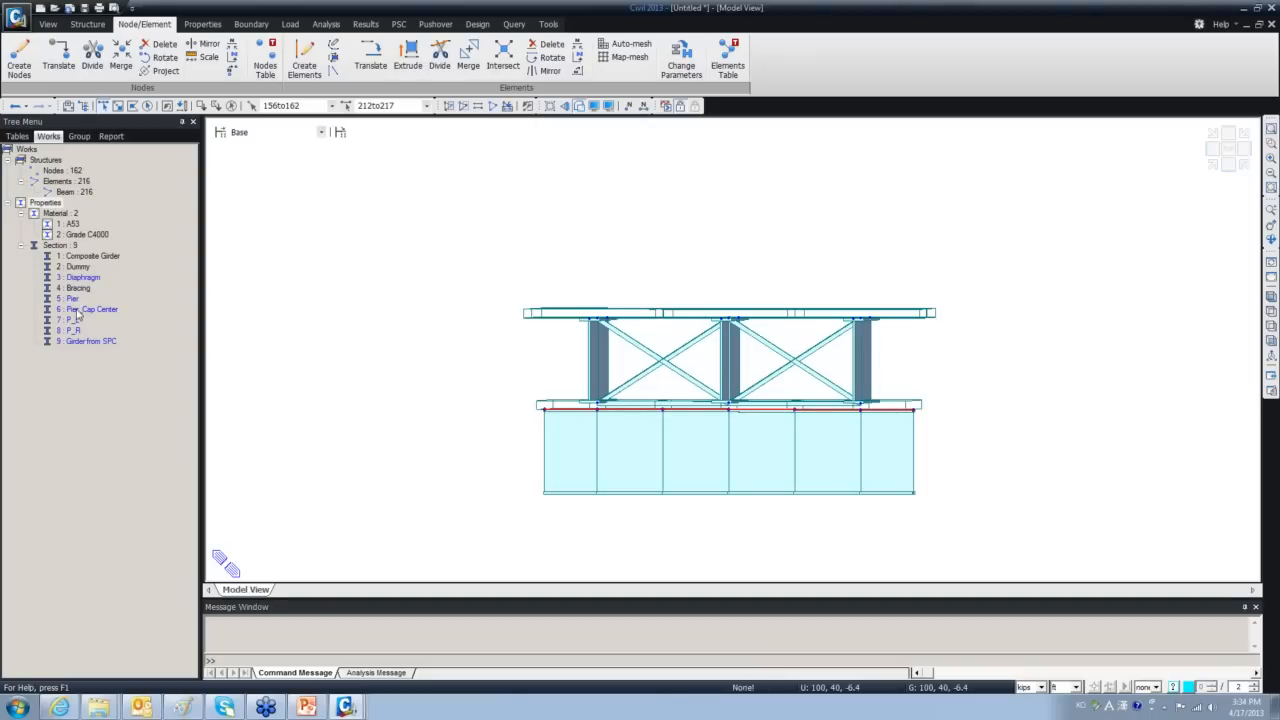
pyautogui.click(568, 409)
pyautogui.click(617, 409)
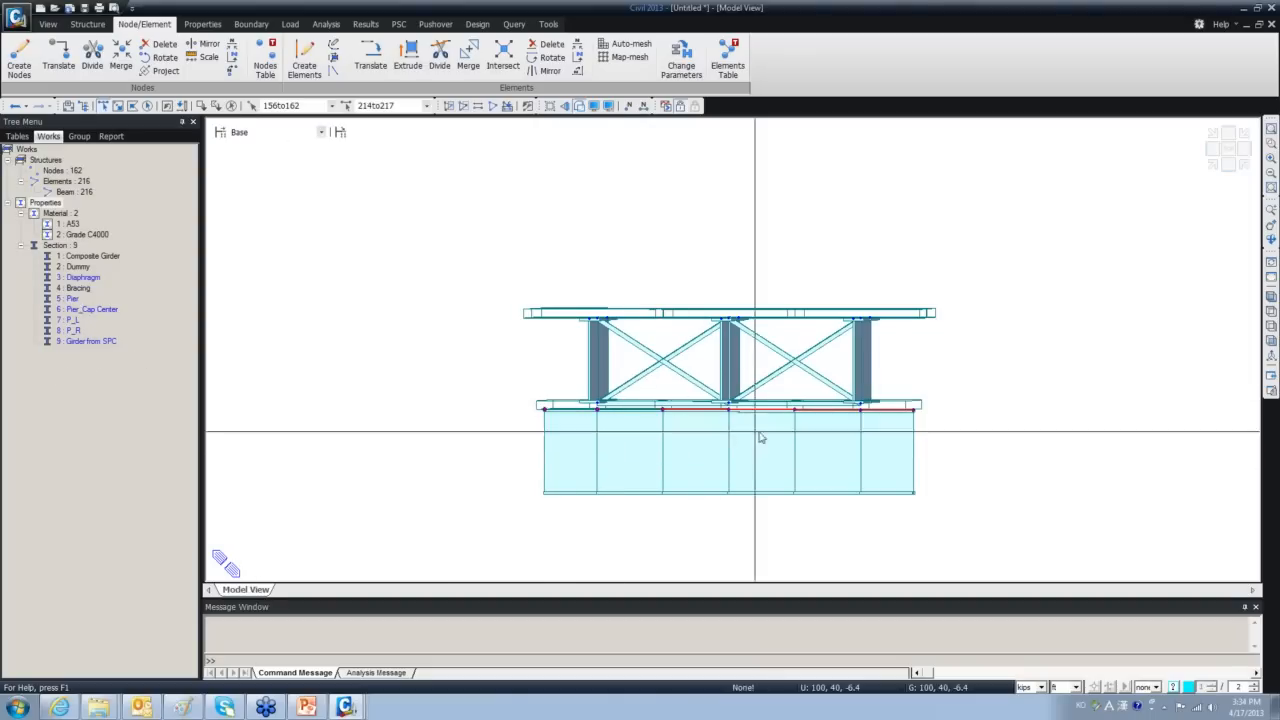
pyautogui.click(826, 409)
pyautogui.click(880, 409)
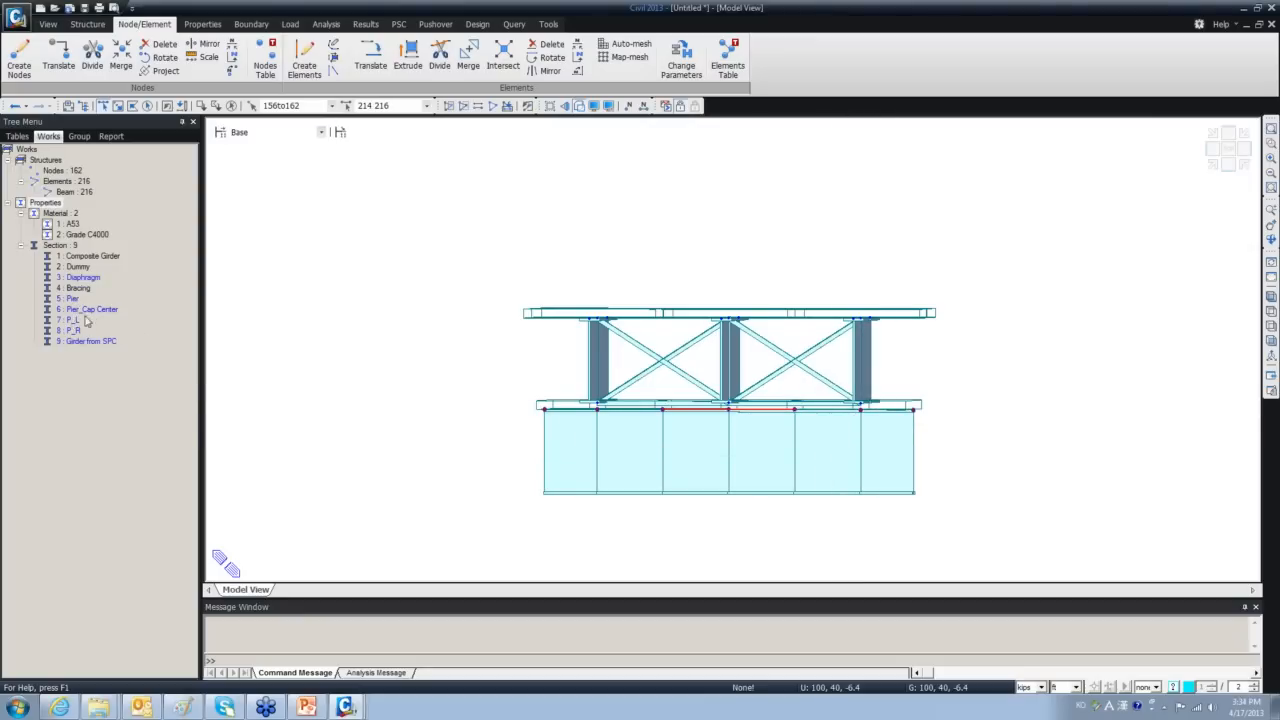
pyautogui.moveTo(88, 309); pyautogui.dragTo(405, 418)
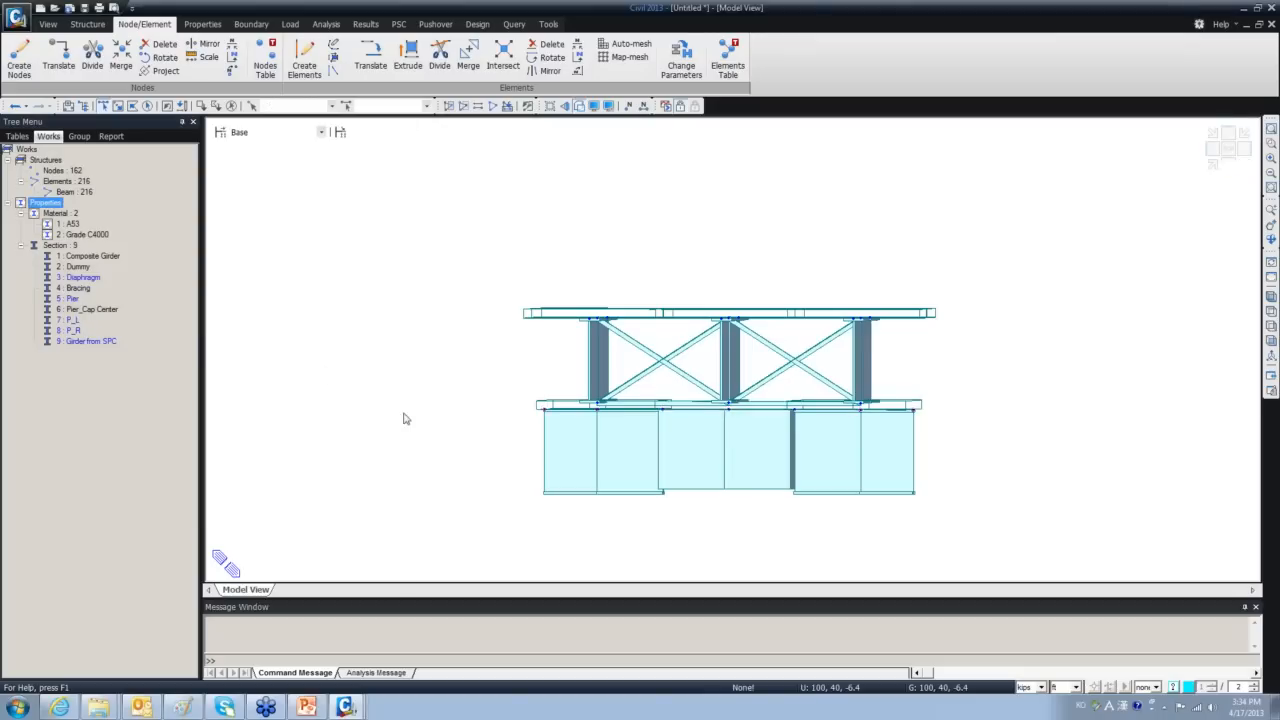
# Assign section P_L to the two elements at the pier cap's left end and P_R to the two at its right end.
pyautogui.moveTo(628, 540); pyautogui.dragTo(536, 451)
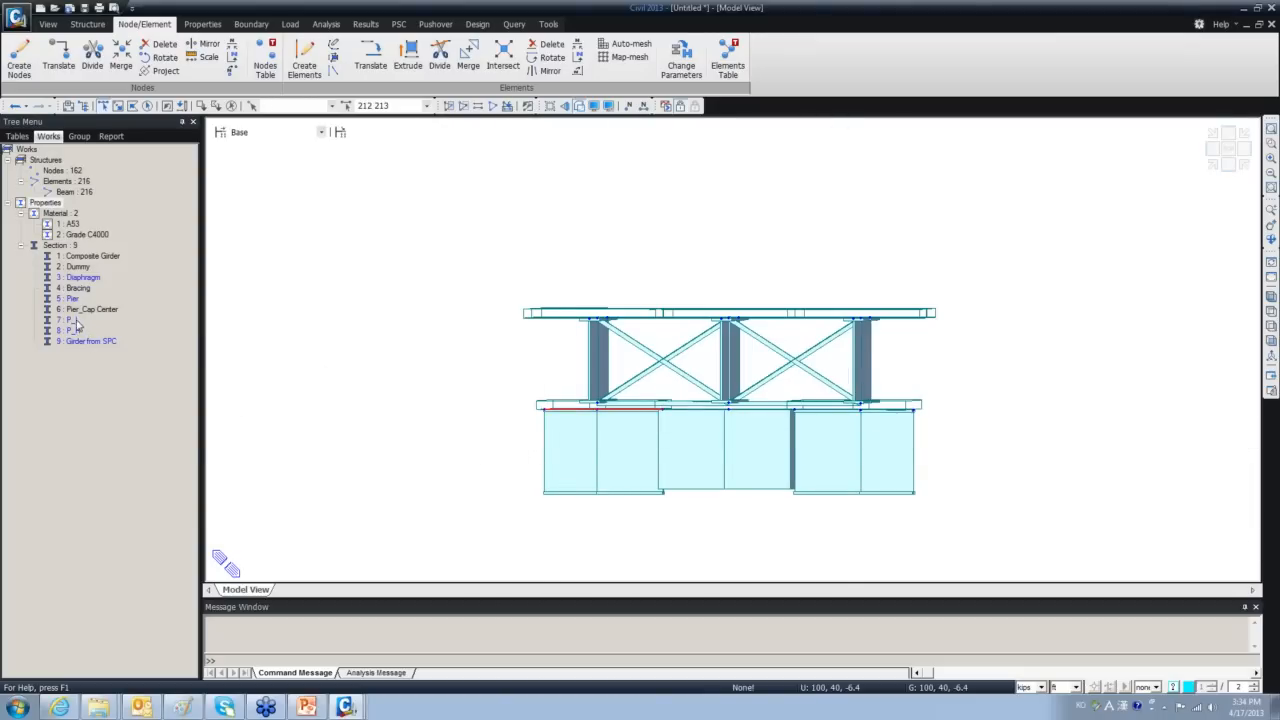
pyautogui.moveTo(77, 325); pyautogui.dragTo(357, 429)
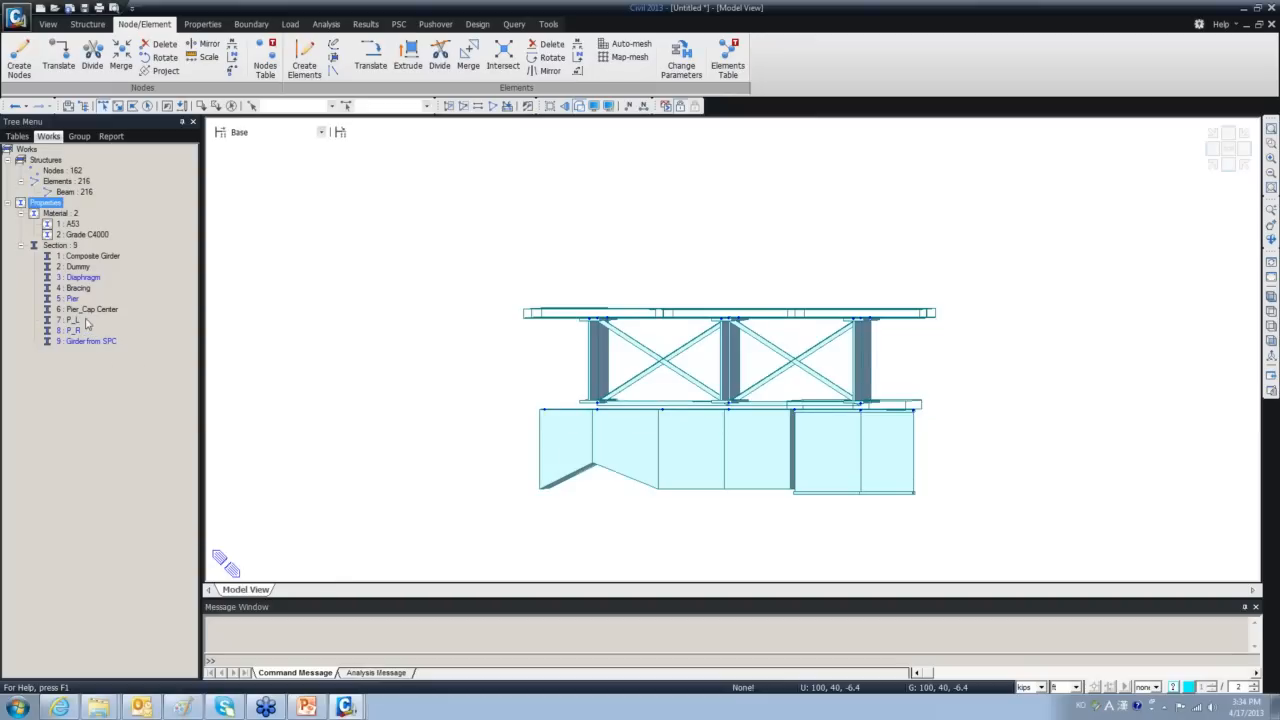
pyautogui.moveTo(929, 531); pyautogui.dragTo(826, 466)
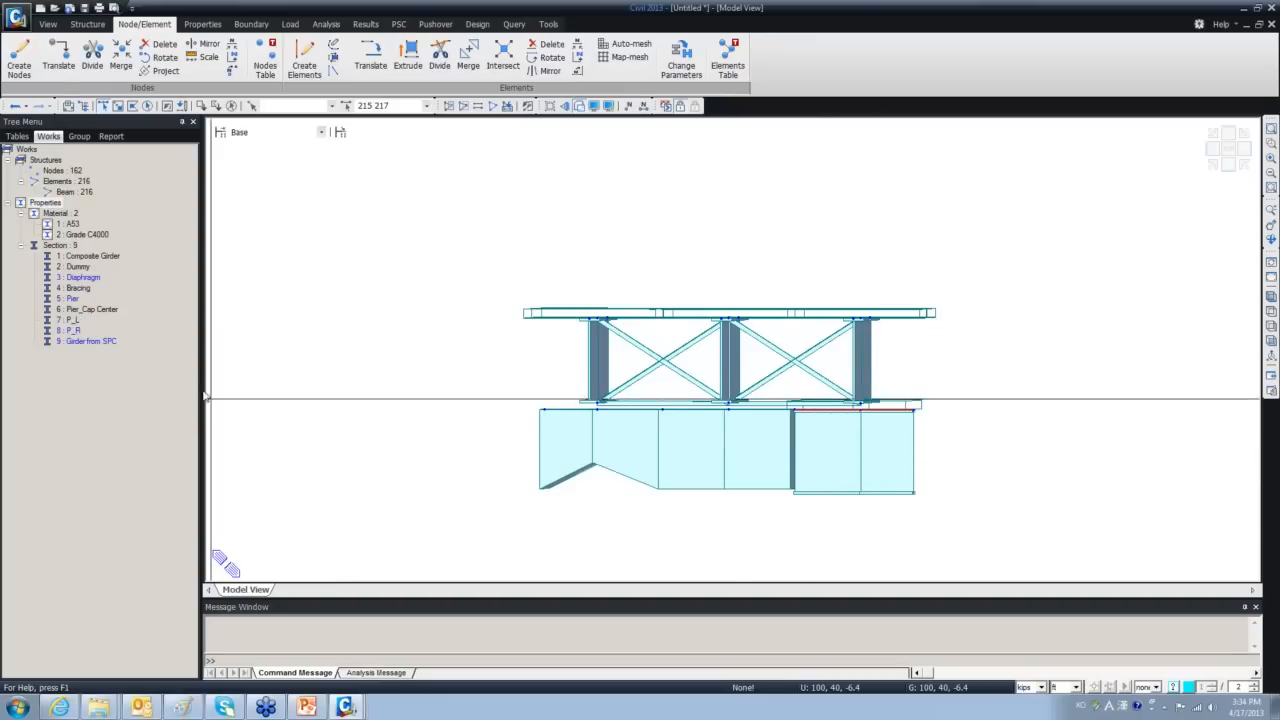
pyautogui.moveTo(96, 332); pyautogui.dragTo(500, 508)
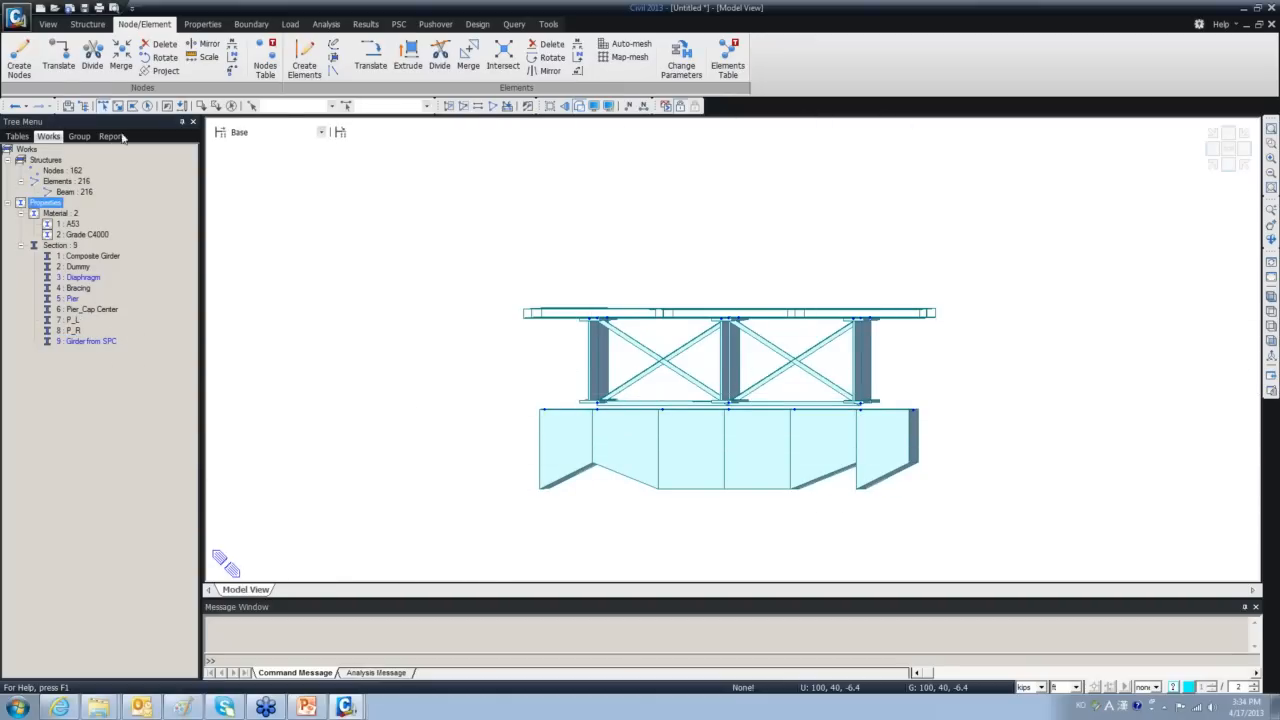
# Reverse the element local direction of the outermost P_L frame element of the pier cap.
pyautogui.click(555, 438)
pyautogui.rightClick(366, 377)
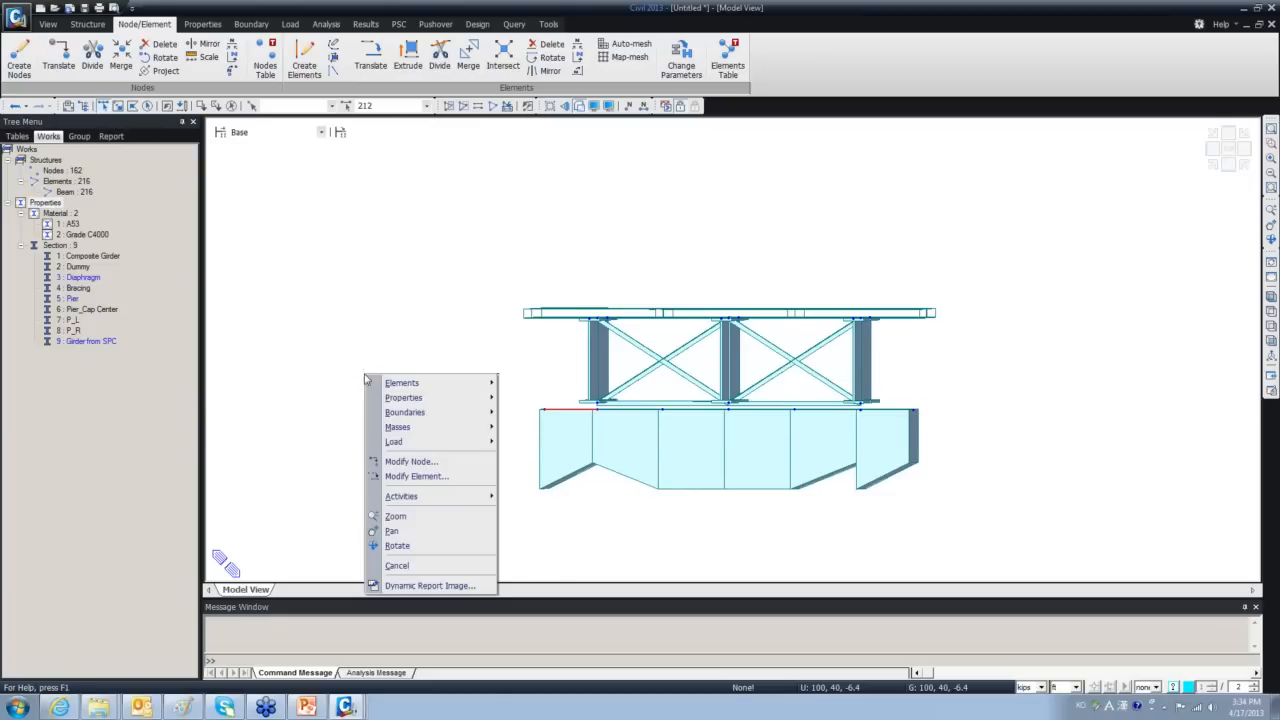
pyautogui.moveTo(430, 398)
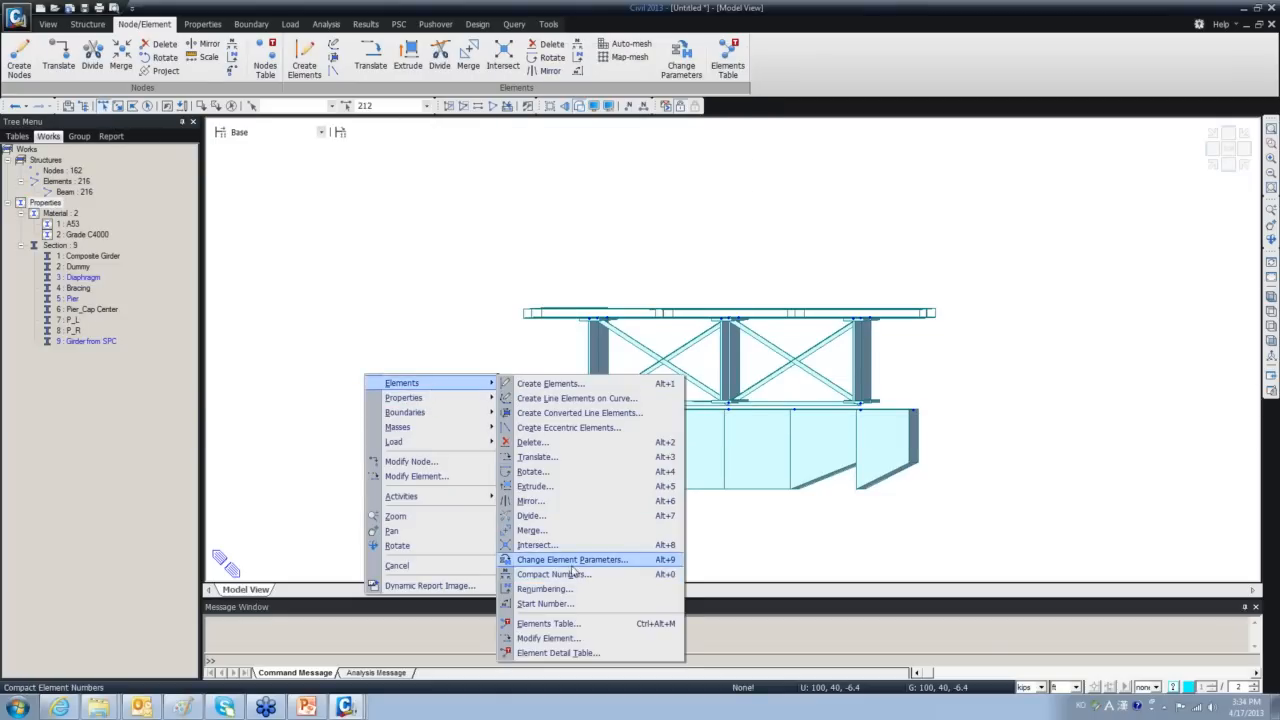
pyautogui.click(570, 561)
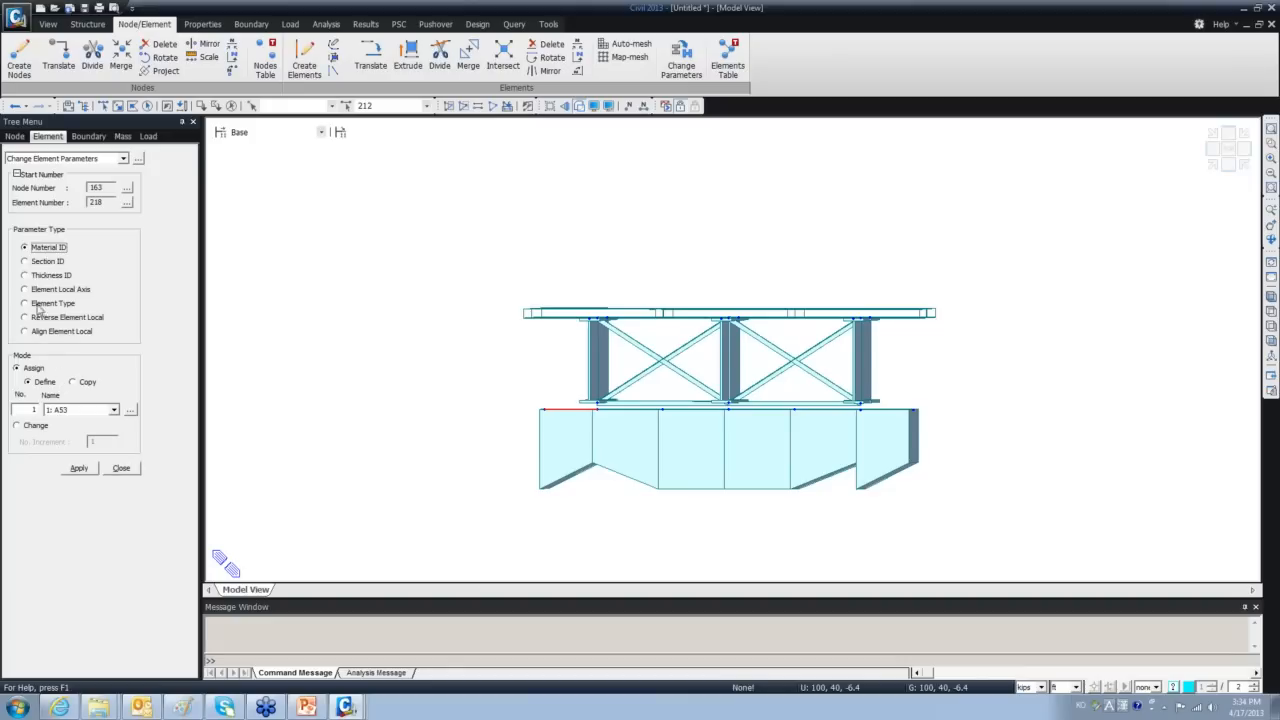
pyautogui.click(26, 289)
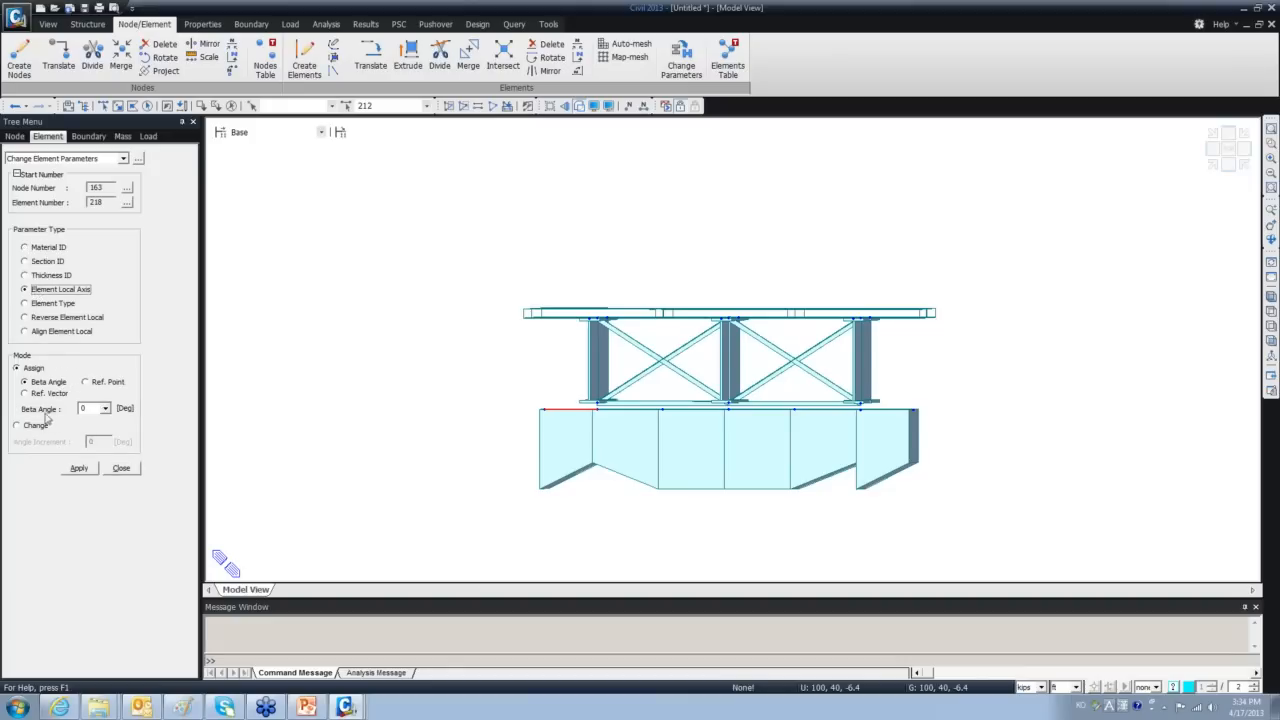
pyautogui.click(45, 318)
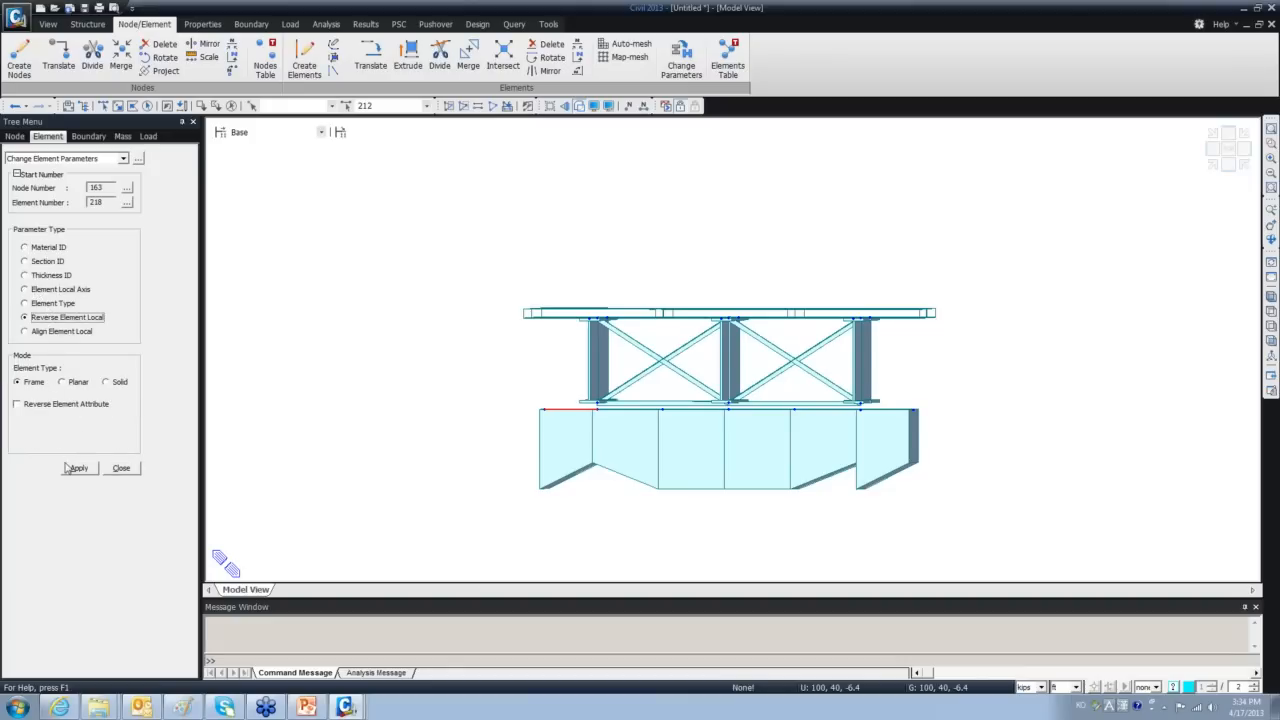
pyautogui.click(79, 468)
pyautogui.click(121, 468)
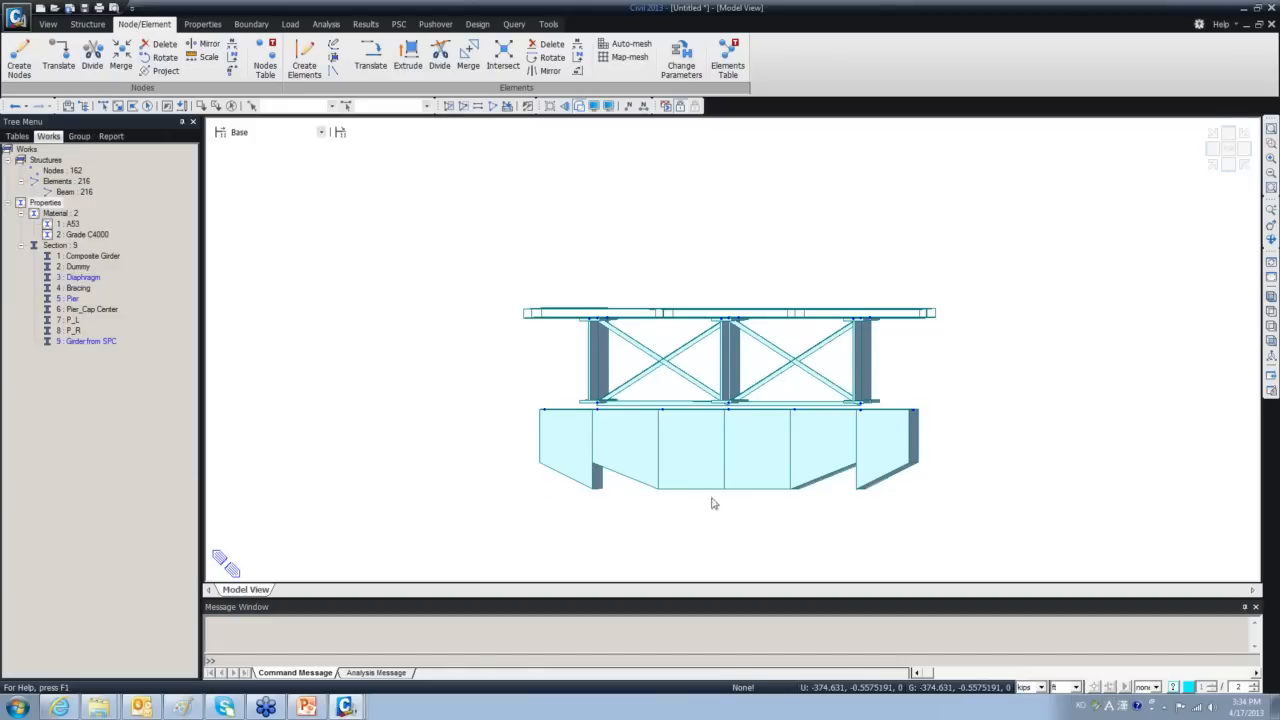
# Start defining a tapered section group named T-L with linear variation for the pier cap.
pyautogui.moveTo(712, 499)
pyautogui.keyDown('ctrl'); pyautogui.mouseDown(button='middle')
pyautogui.moveTo(735, 504)
pyautogui.moveTo(720, 500)
pyautogui.mouseUp(button='middle'); pyautogui.keyUp('ctrl')
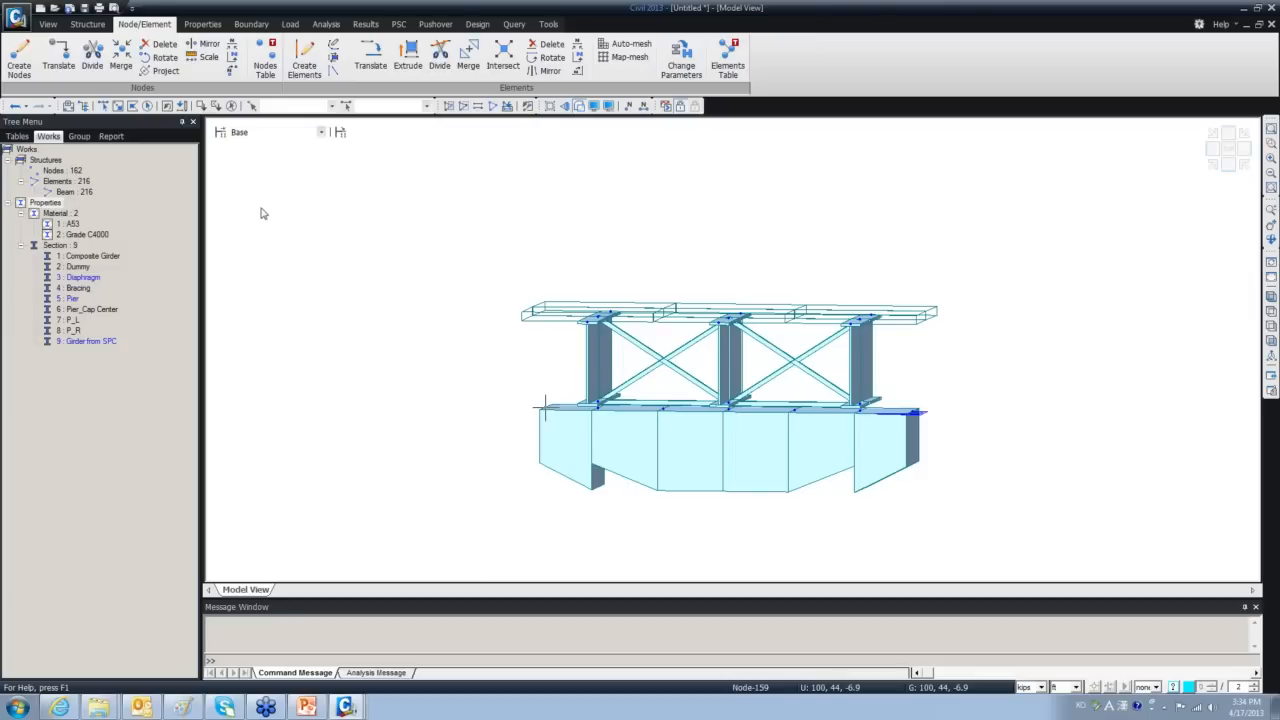
pyautogui.click(202, 24)
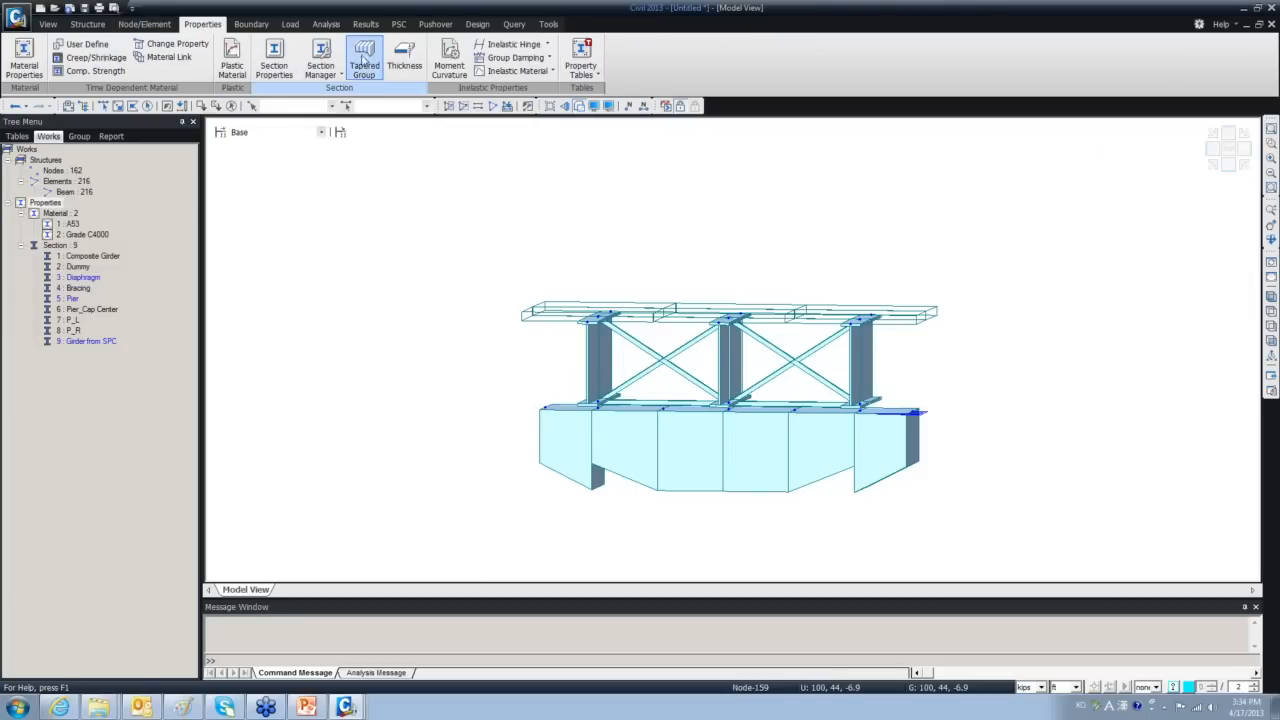
pyautogui.click(364, 55)
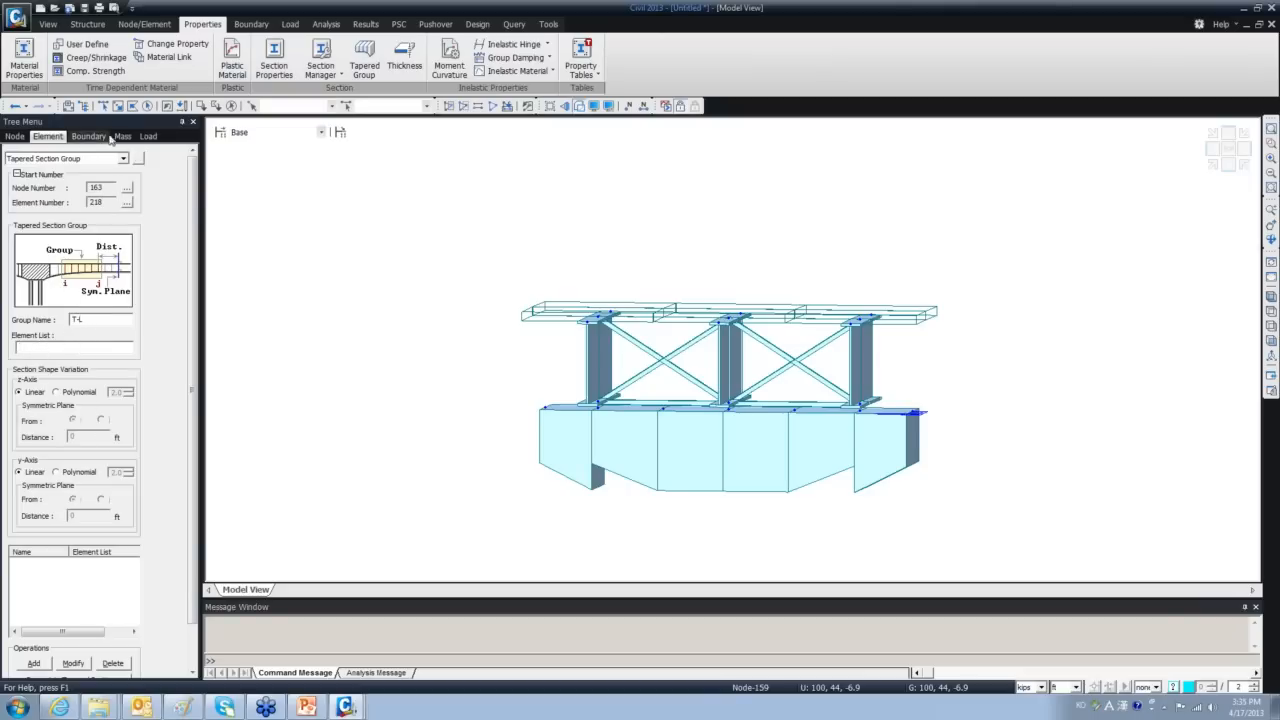
# Create linear tapered section groups for the pier cap's ends: T-L with elements 212 and 213, and T-R with elements 215 and 217.
pyautogui.moveTo(598, 485); pyautogui.dragTo(569, 442)
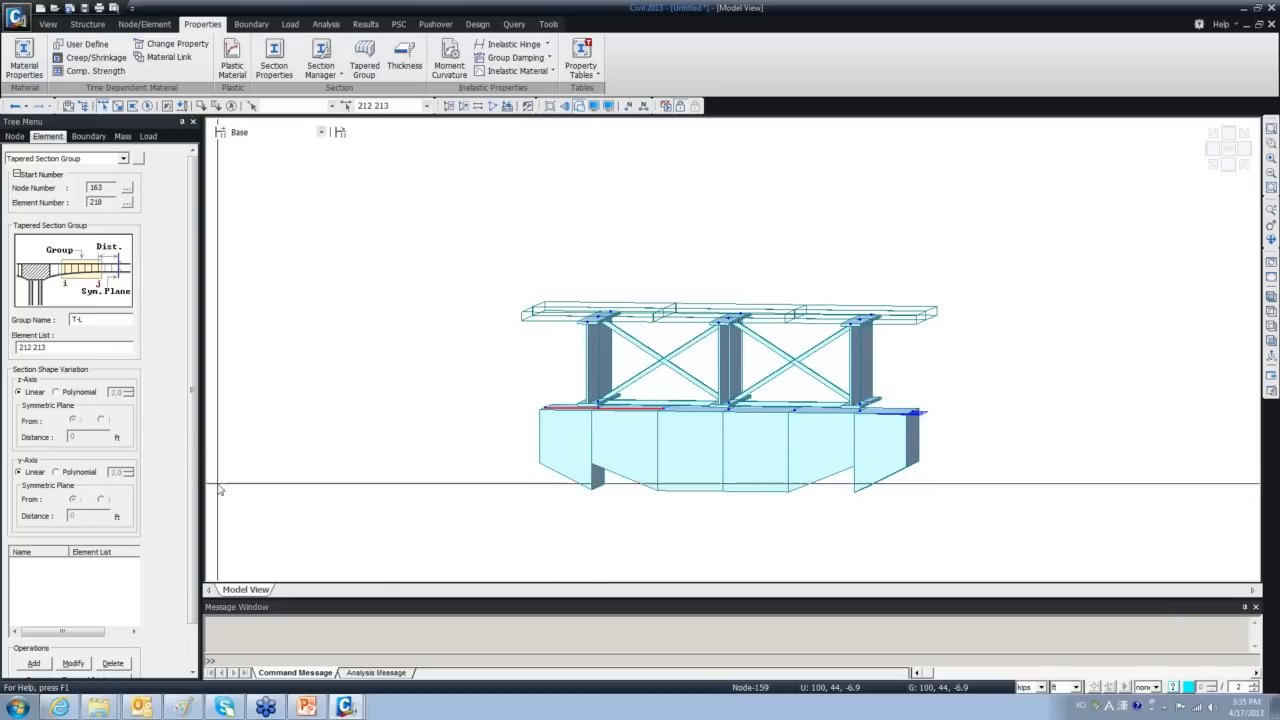
pyautogui.click(34, 663)
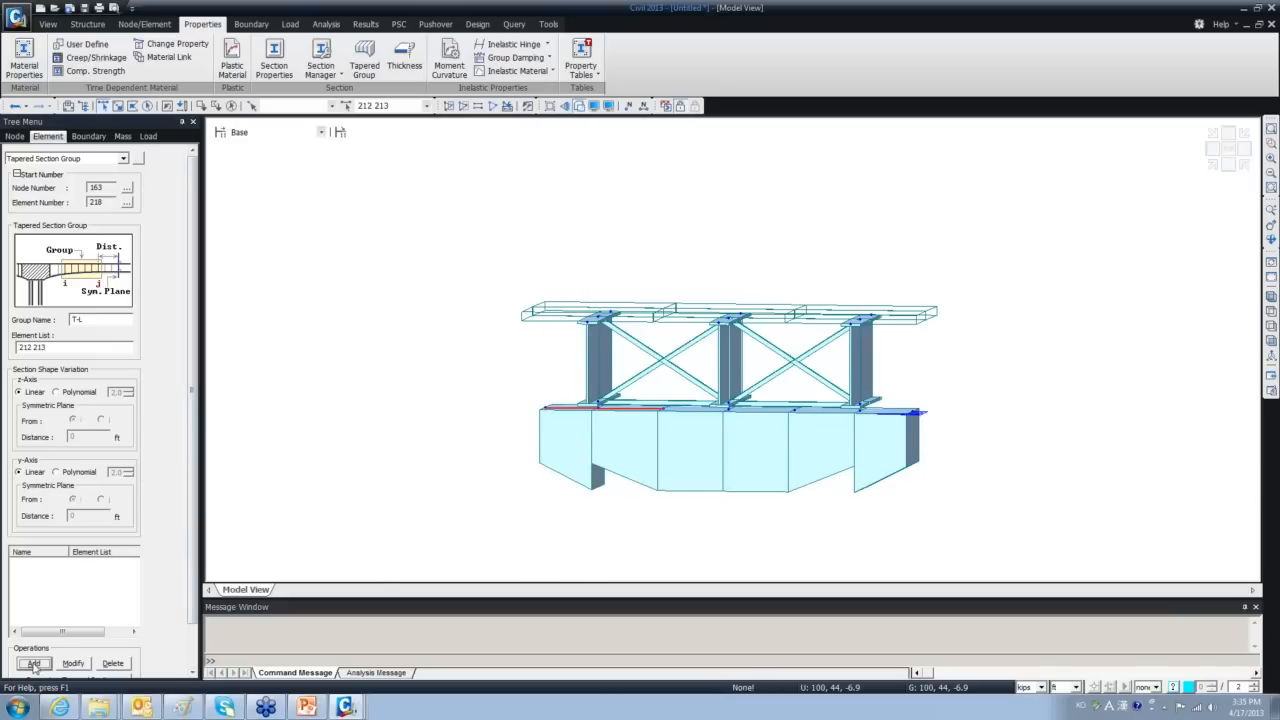
pyautogui.moveTo(902, 497); pyautogui.dragTo(851, 468)
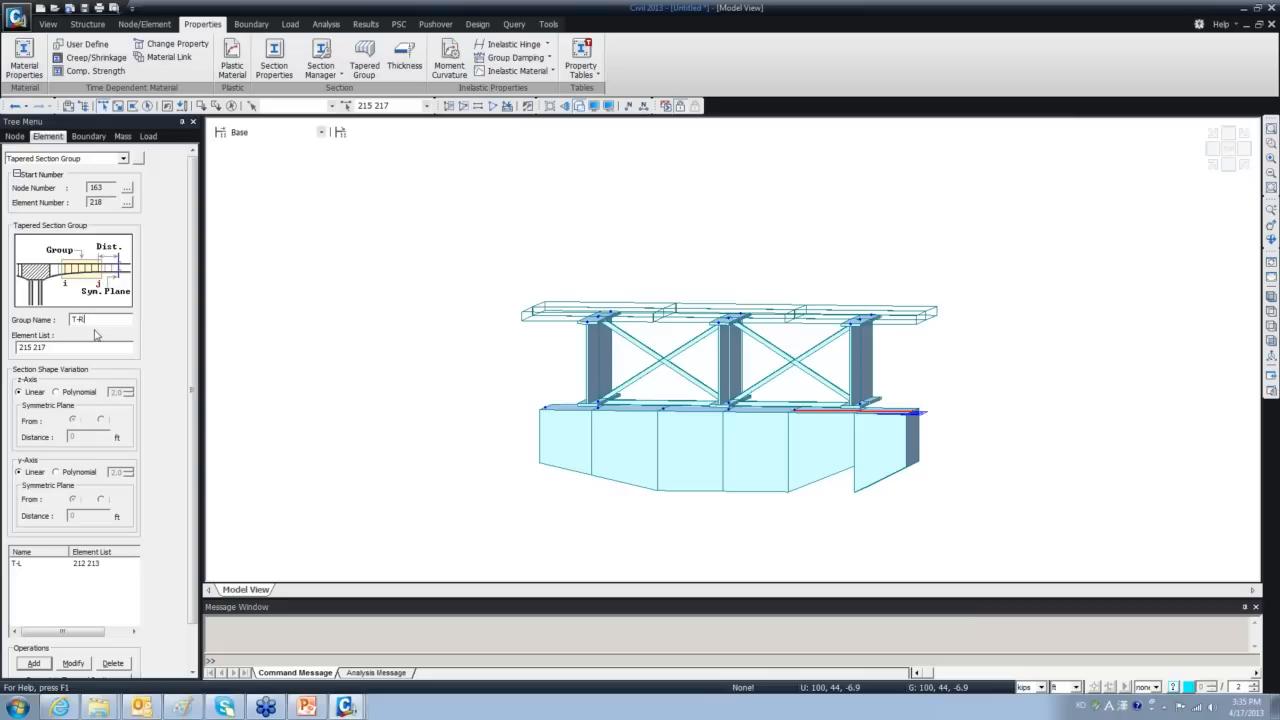
pyautogui.click(34, 663)
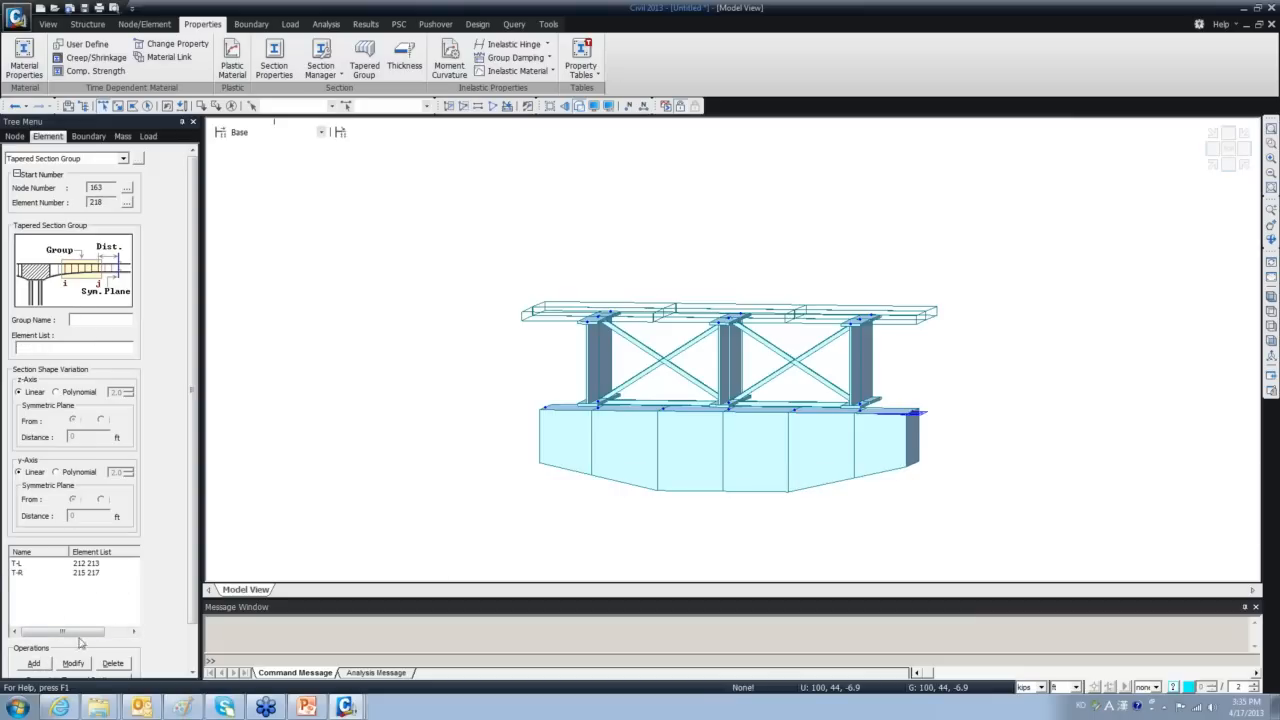
pyautogui.moveTo(191, 514); pyautogui.dragTo(191, 566)
pyautogui.click(118, 662)
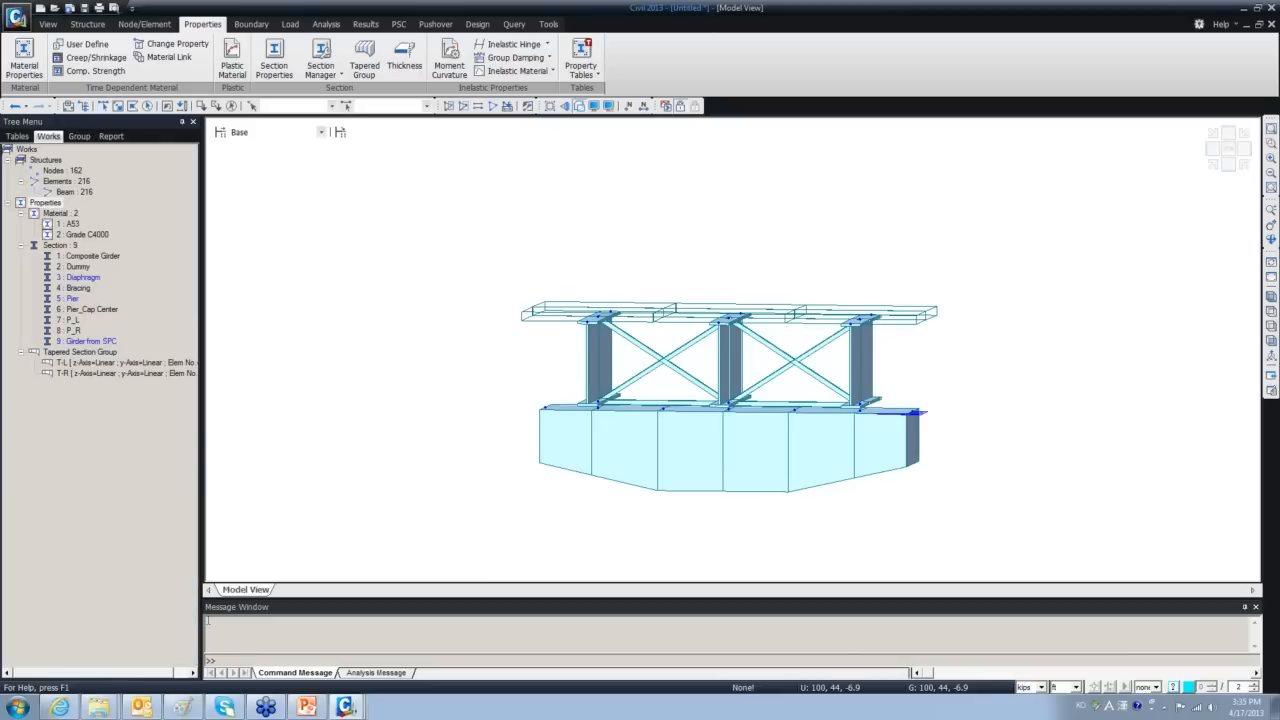
# Examine the tapered pier cap from several angles and review the dimensions of the Pier_Cap Center section.
pyautogui.moveTo(750, 447)
pyautogui.keyDown('ctrl'); pyautogui.mouseDown(button='middle')
pyautogui.moveTo(677, 468)
pyautogui.moveTo(730, 444)
pyautogui.mouseUp(button='middle'); pyautogui.keyUp('ctrl')
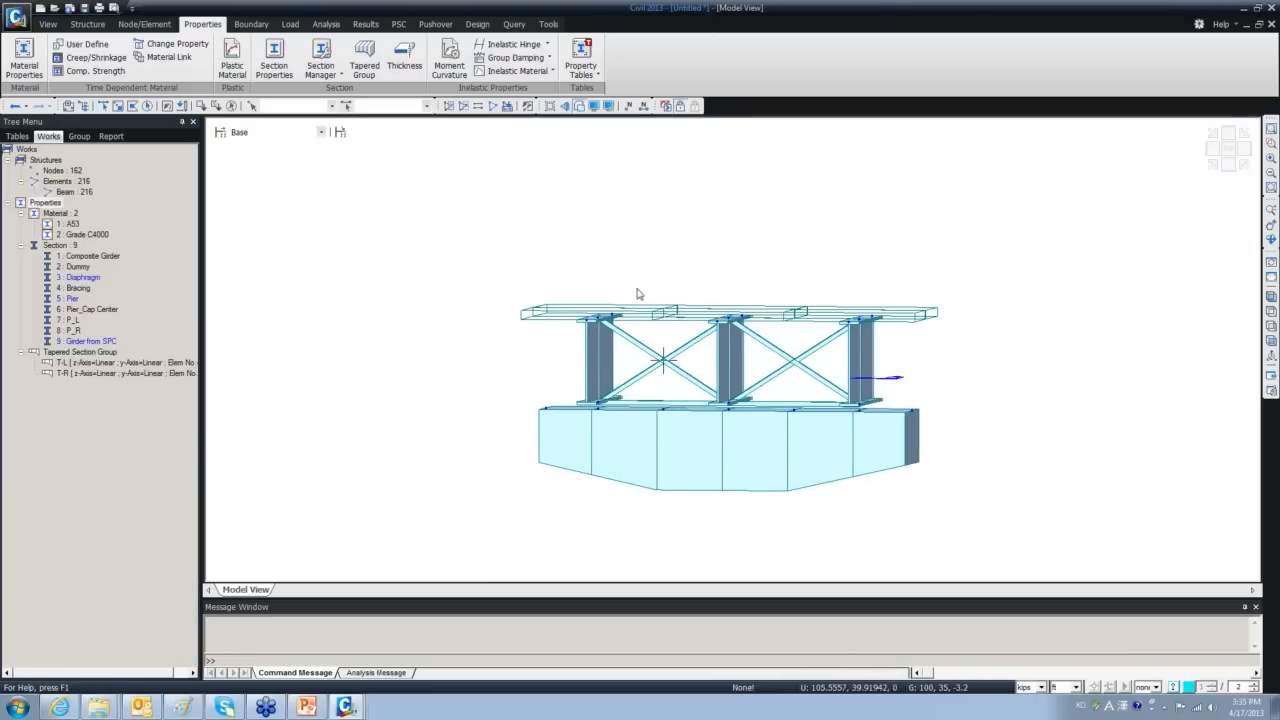
pyautogui.moveTo(635, 428); pyautogui.dragTo(541, 358, button='middle')
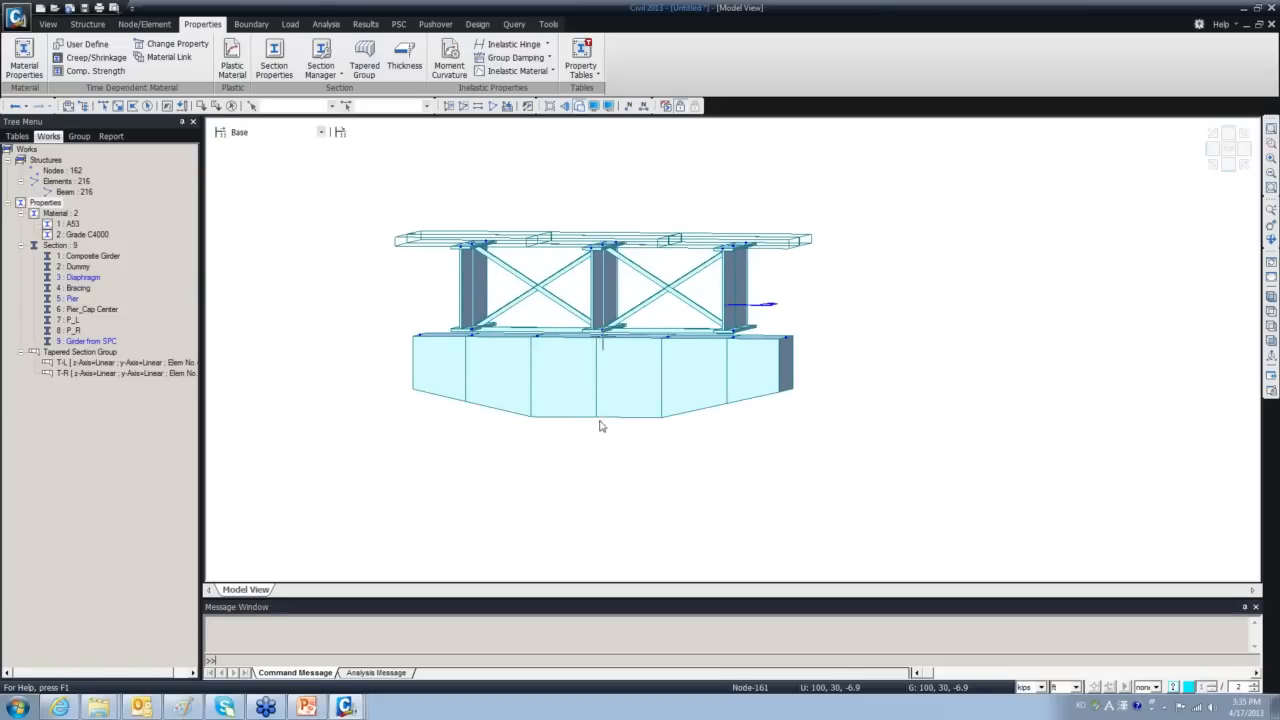
pyautogui.keyDown('ctrl'); pyautogui.moveTo(600, 426); pyautogui.dragTo(609, 334, button='middle'); pyautogui.keyUp('ctrl')
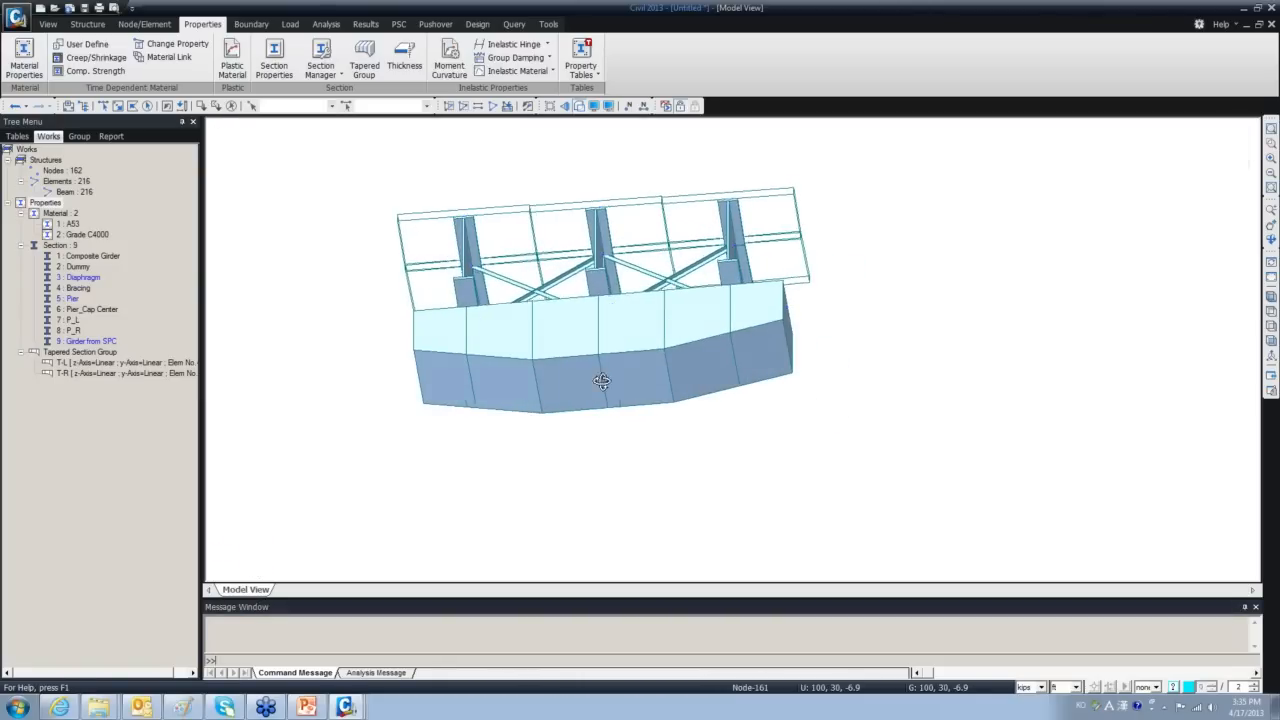
pyautogui.keyDown('ctrl'); pyautogui.moveTo(601, 380); pyautogui.dragTo(600, 443, button='middle'); pyautogui.keyUp('ctrl')
pyautogui.keyDown('ctrl'); pyautogui.moveTo(607, 380); pyautogui.dragTo(624, 360, button='middle'); pyautogui.keyUp('ctrl')
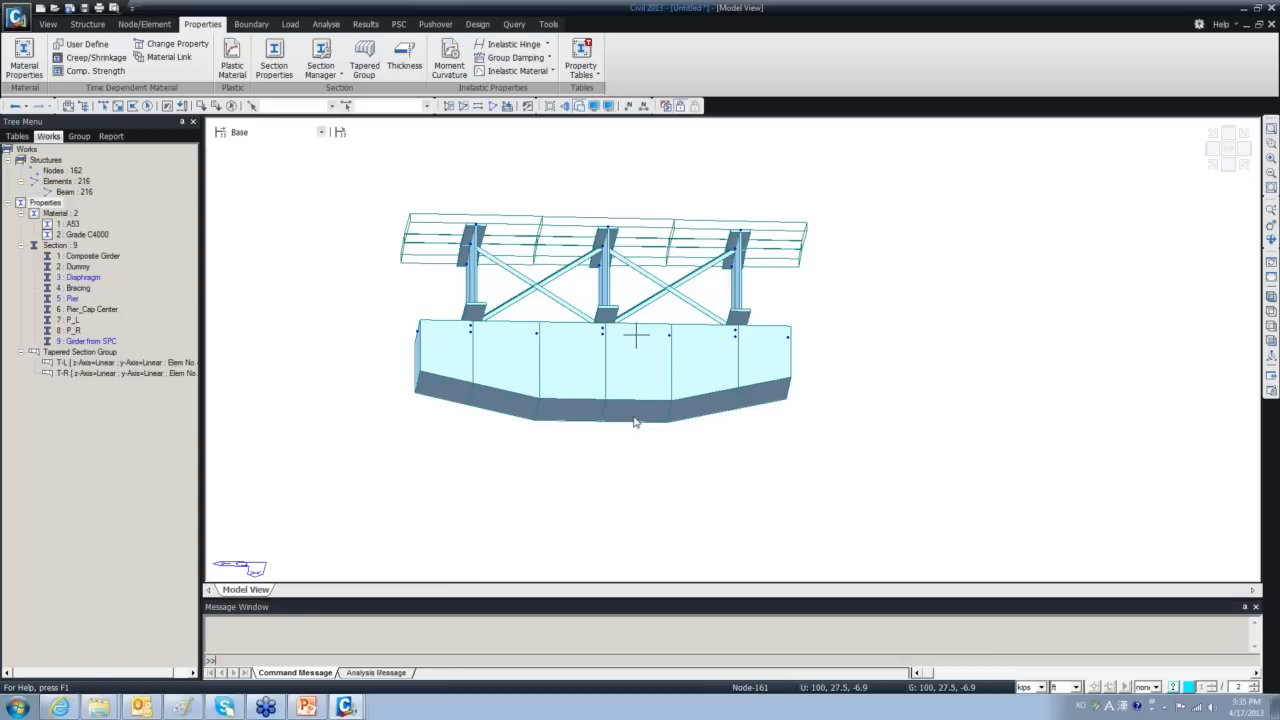
pyautogui.keyDown('ctrl'); pyautogui.moveTo(631, 420); pyautogui.dragTo(492, 433, button='middle'); pyautogui.keyUp('ctrl')
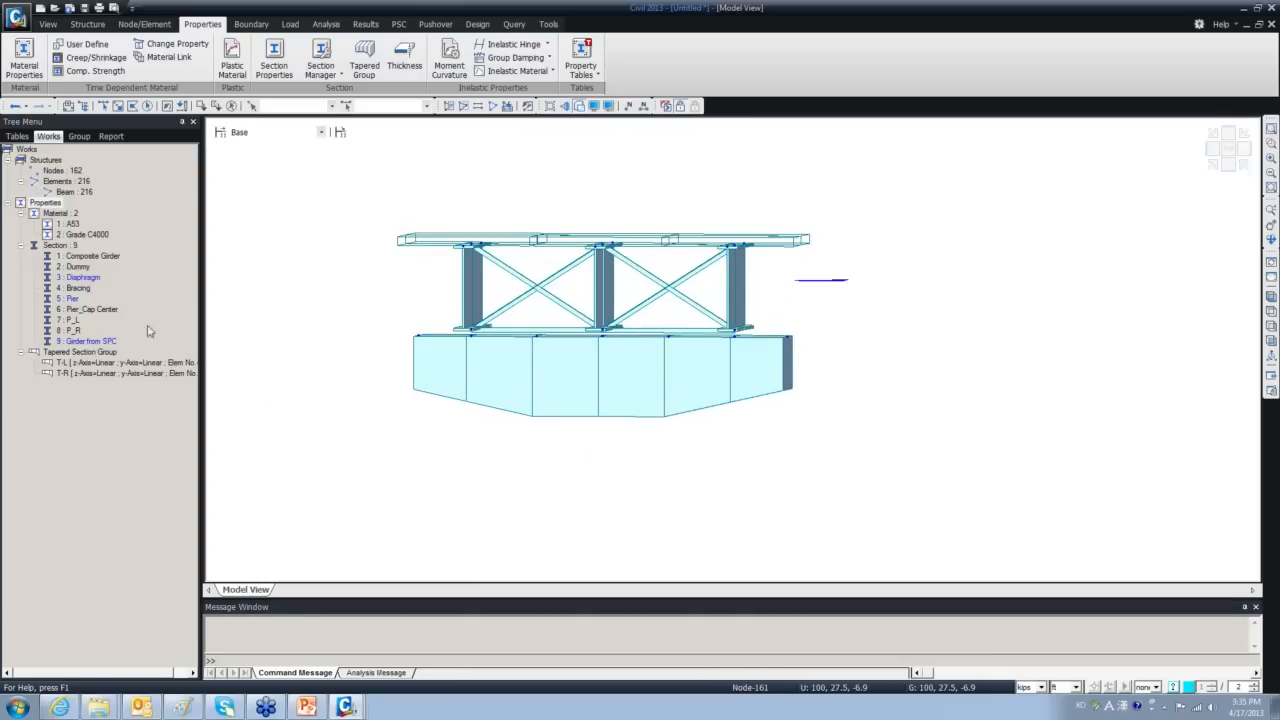
pyautogui.rightClick(96, 311)
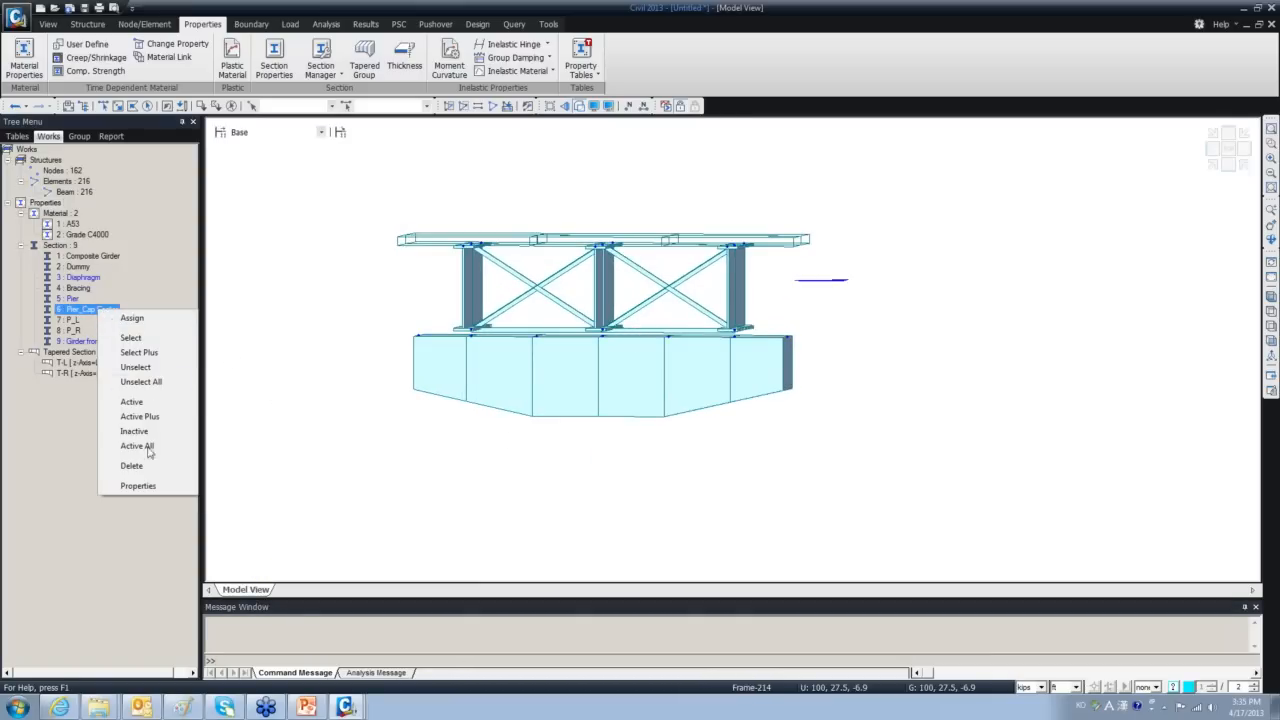
pyautogui.click(137, 488)
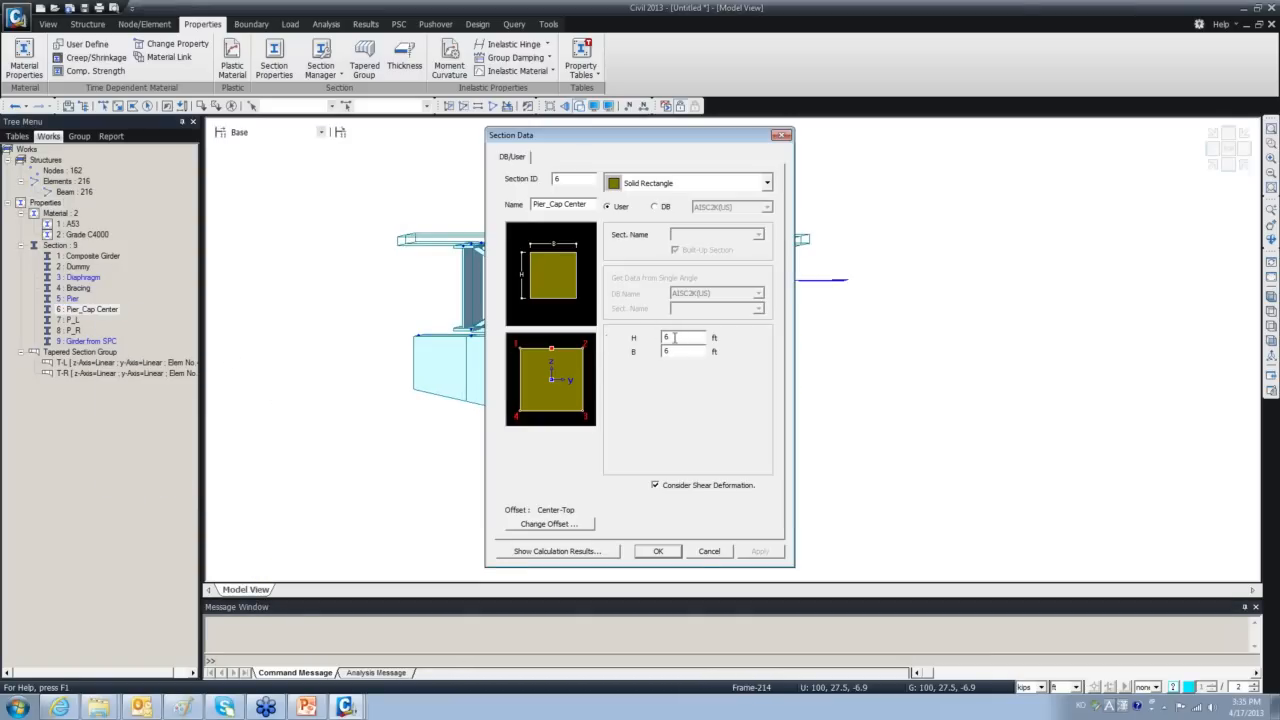
pyautogui.click(700, 551)
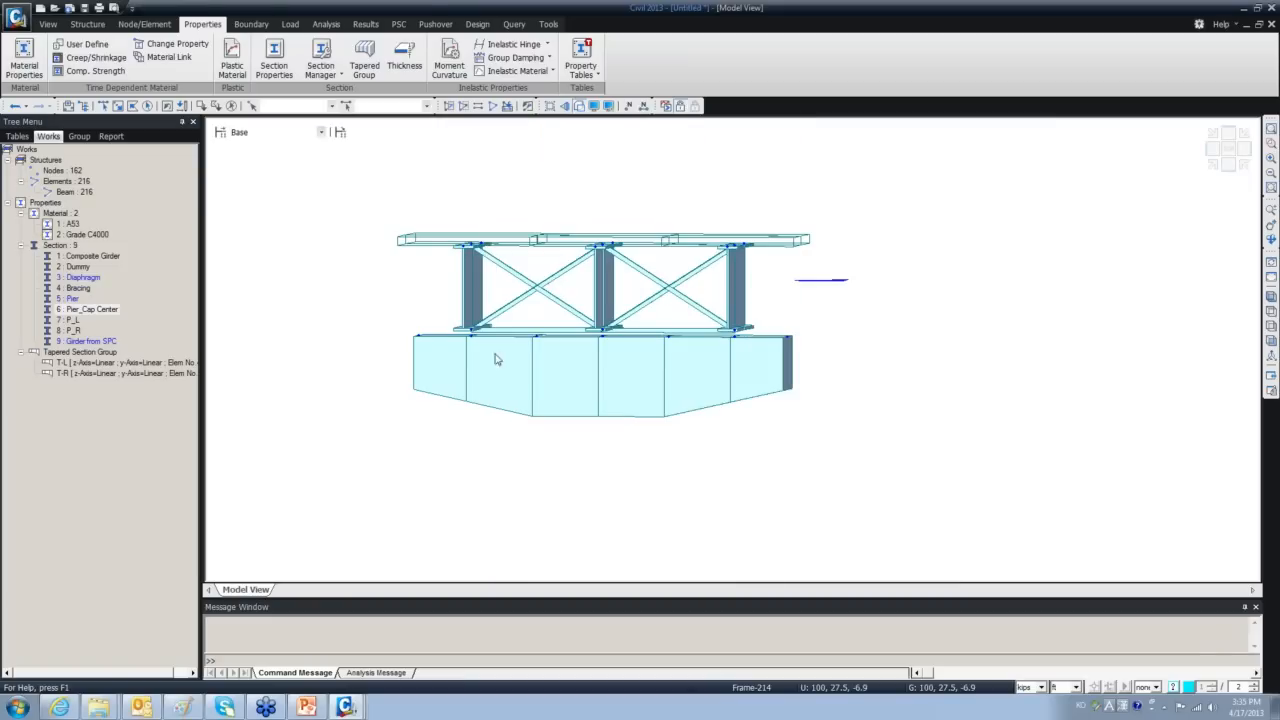
# Copy the node at the top centre of the pier cap 6 ft straight down to the cap's underside.
pyautogui.click(115, 106)
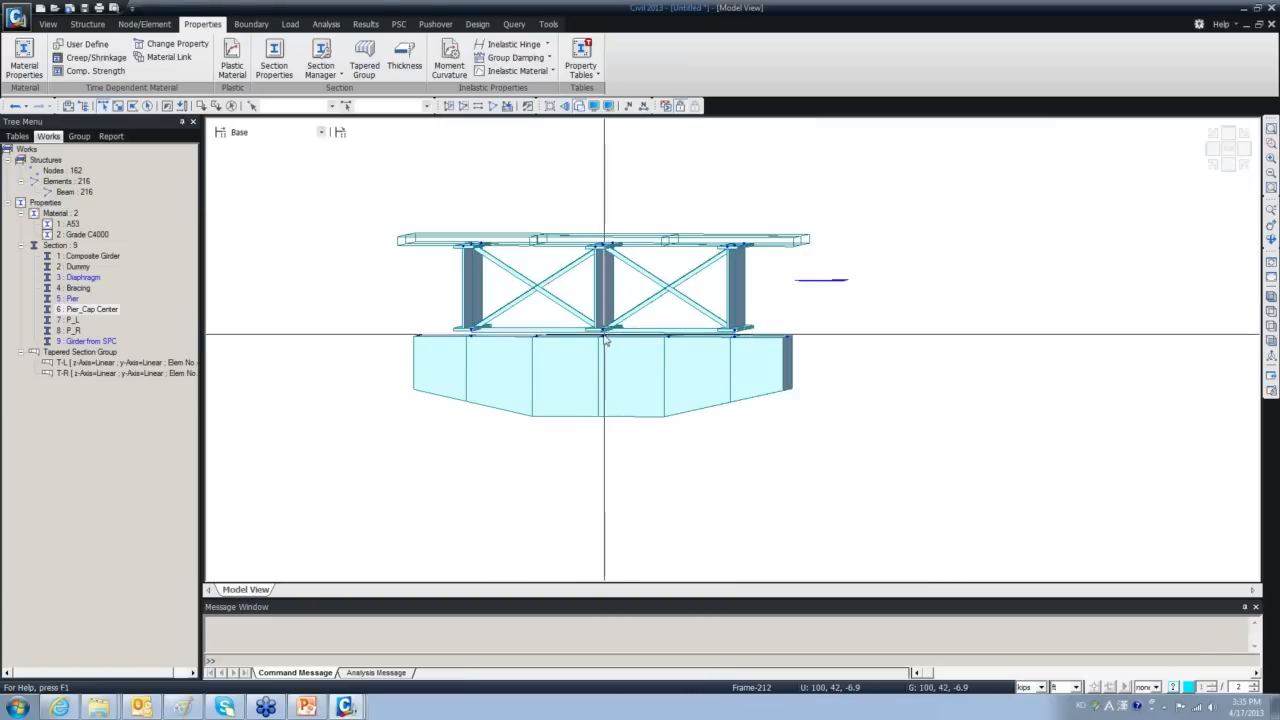
pyautogui.click(144, 23)
pyautogui.click(58, 58)
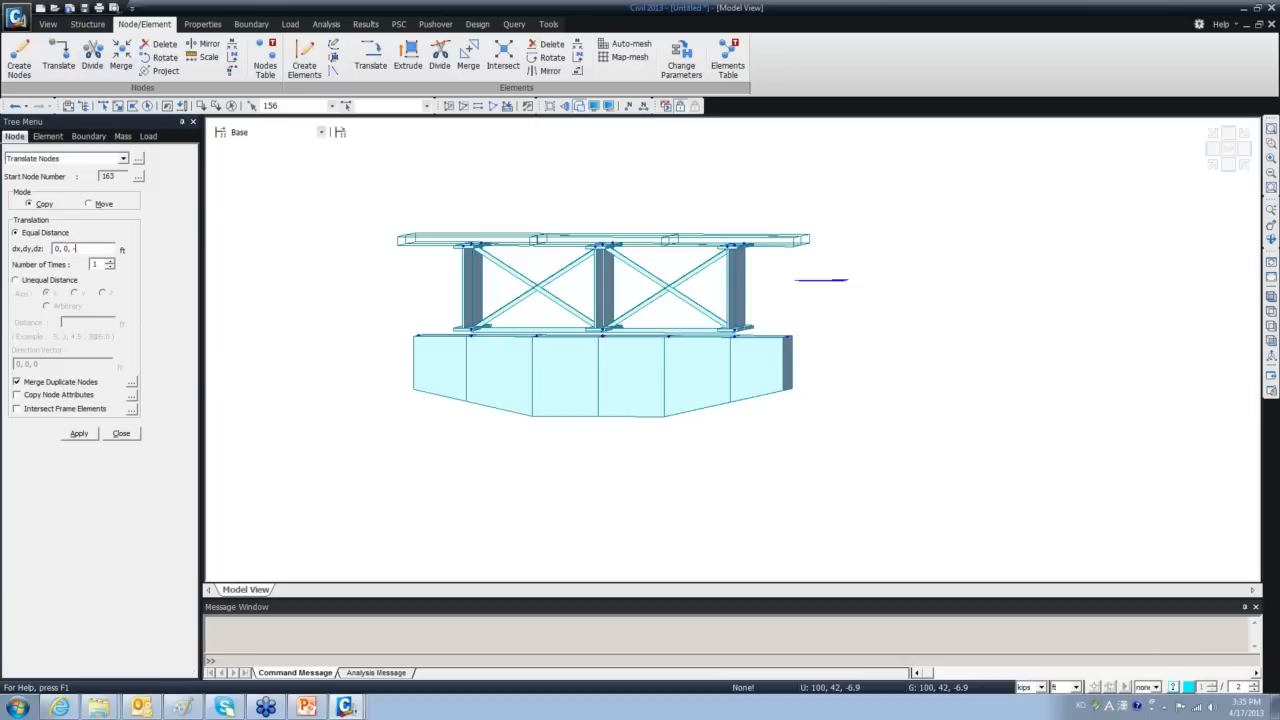
pyautogui.click(78, 433)
pyautogui.click(121, 433)
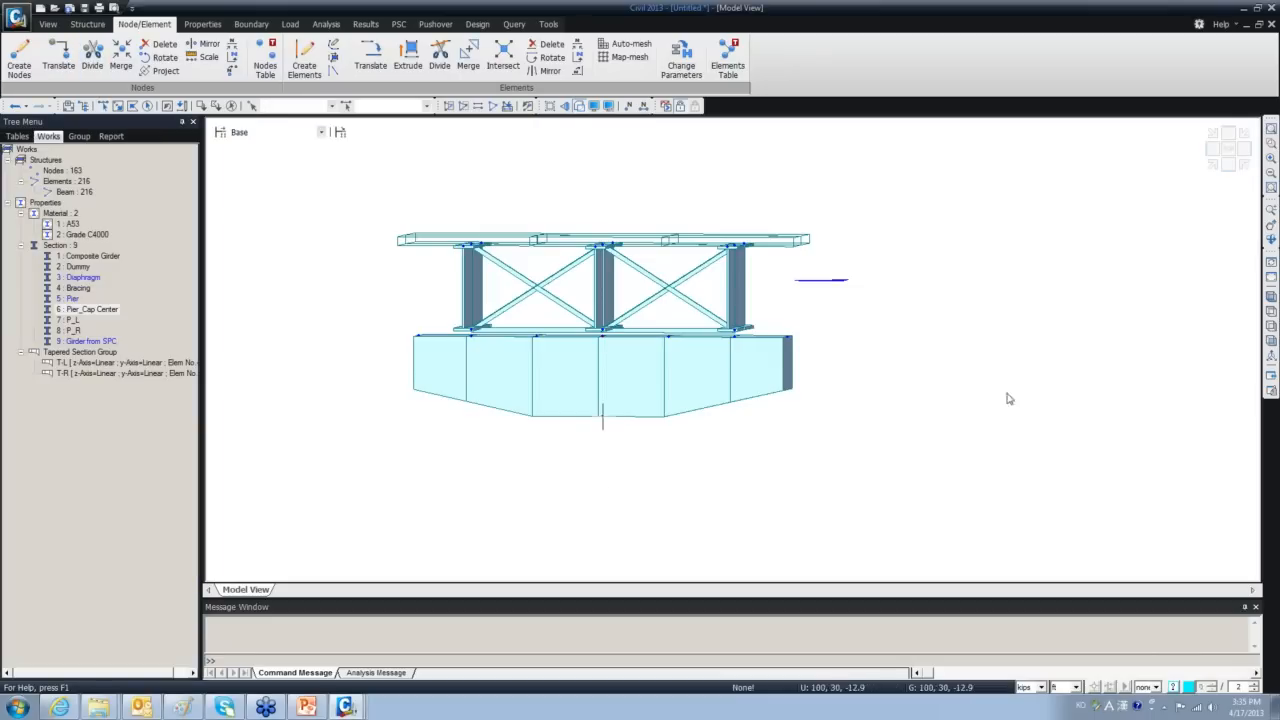
# Extrude the node at the cap's underside into a Grade C4000 beam column with the Pier section, using 0, 0, -6 ft four times.
pyautogui.scroll(-3, 760, 440)
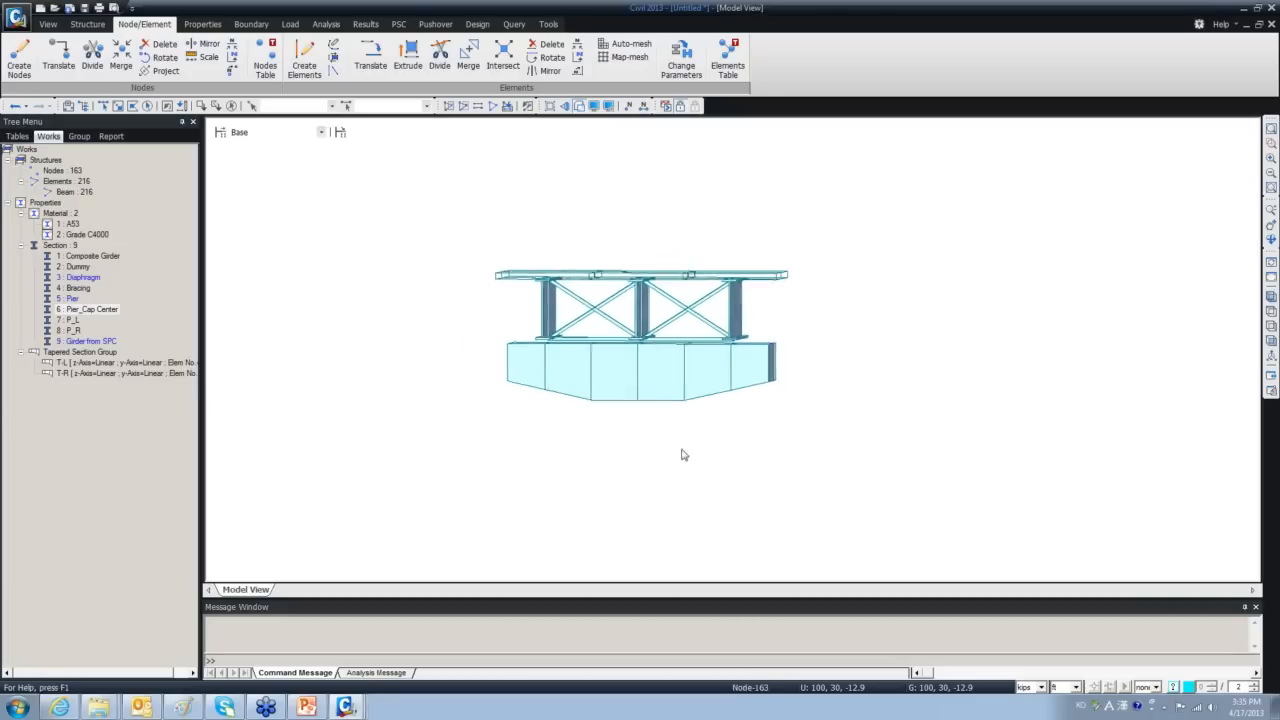
pyautogui.moveTo(697, 437); pyautogui.dragTo(624, 282, button='middle')
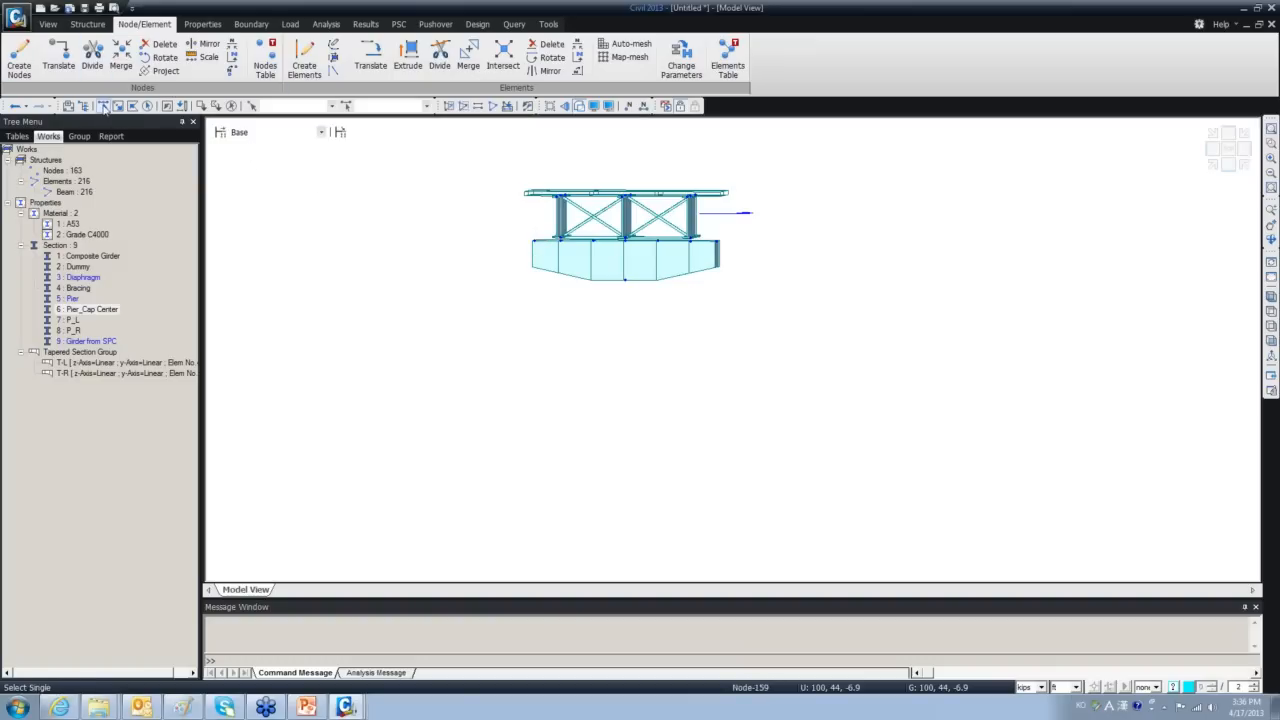
pyautogui.click(103, 106)
pyautogui.click(624, 279)
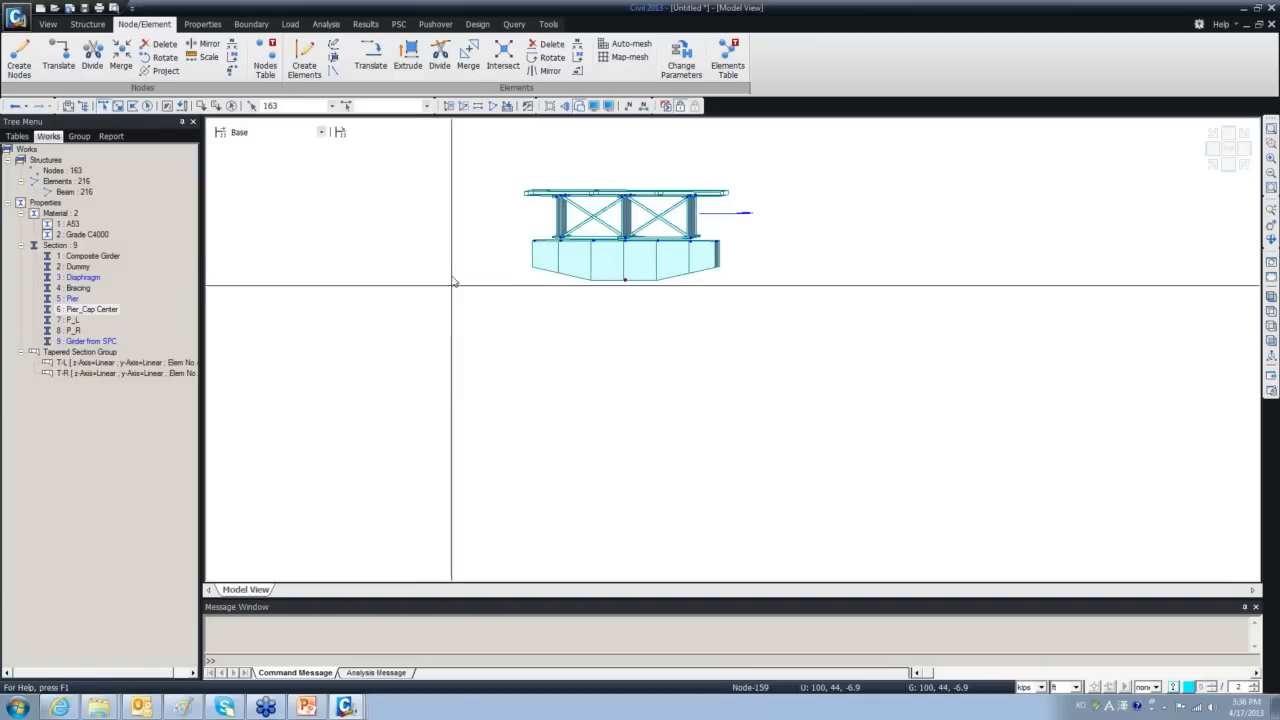
pyautogui.click(408, 62)
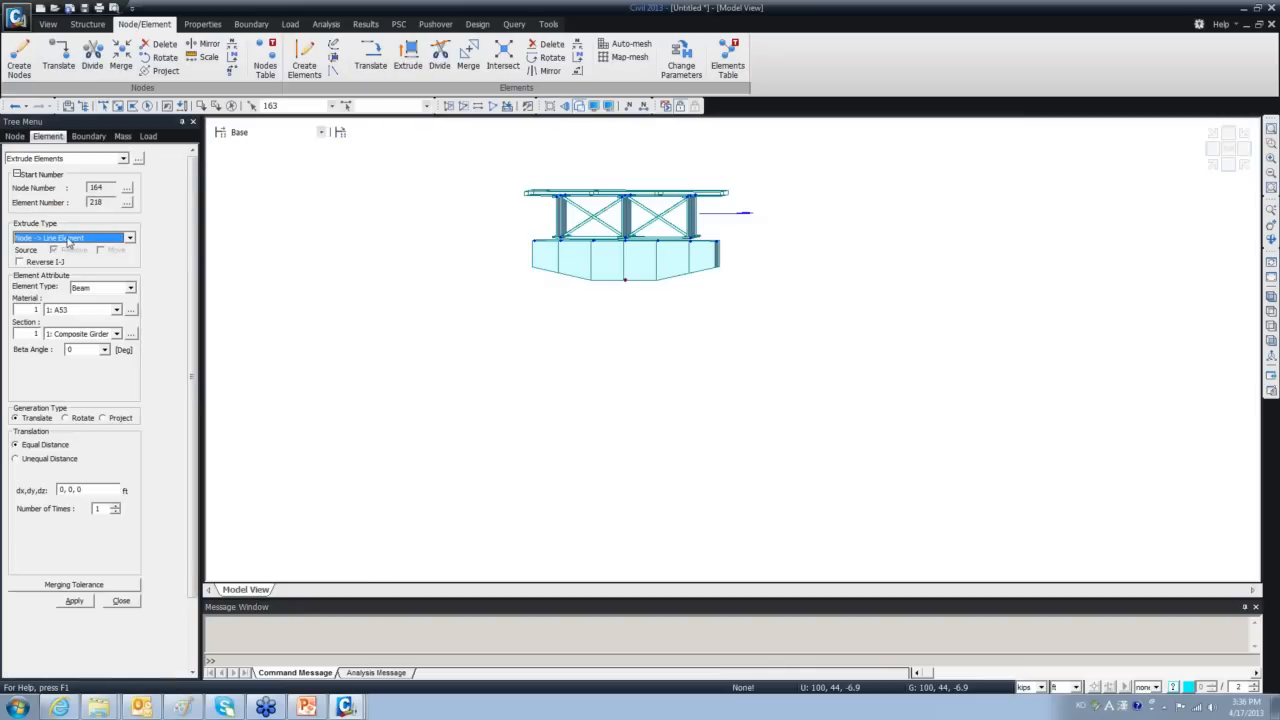
pyautogui.click(112, 309)
pyautogui.click(90, 334)
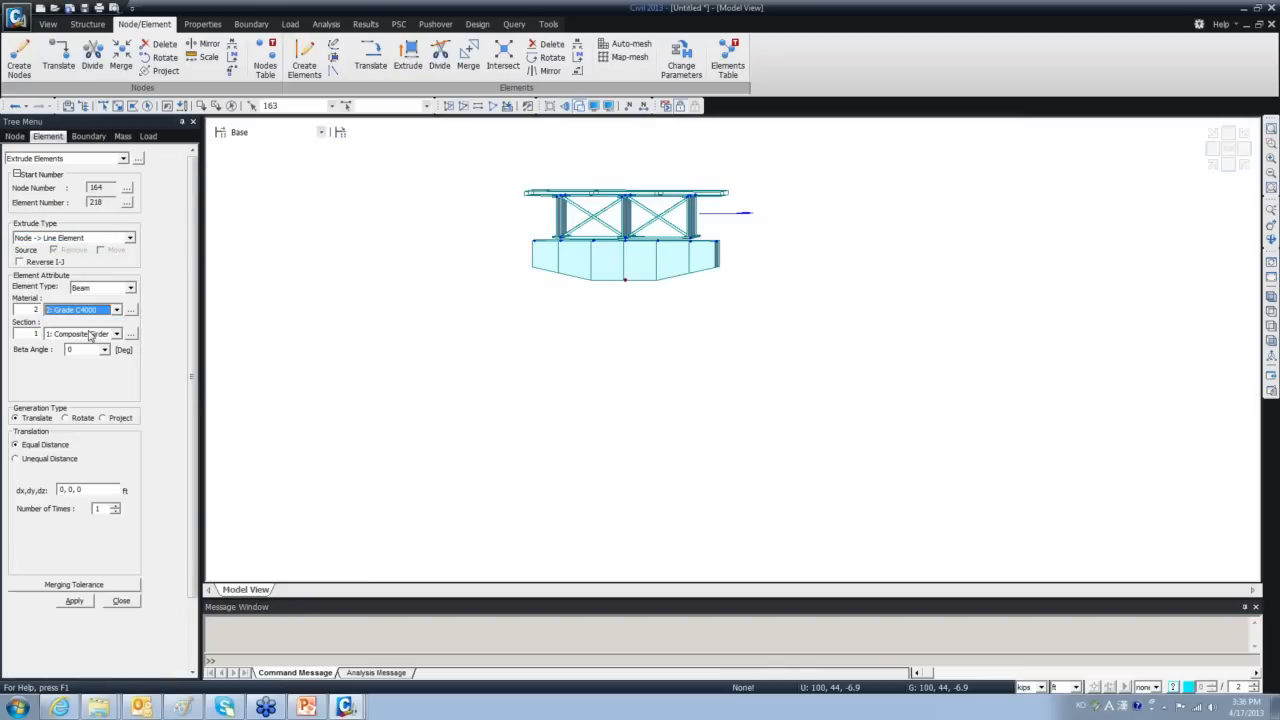
pyautogui.click(116, 334)
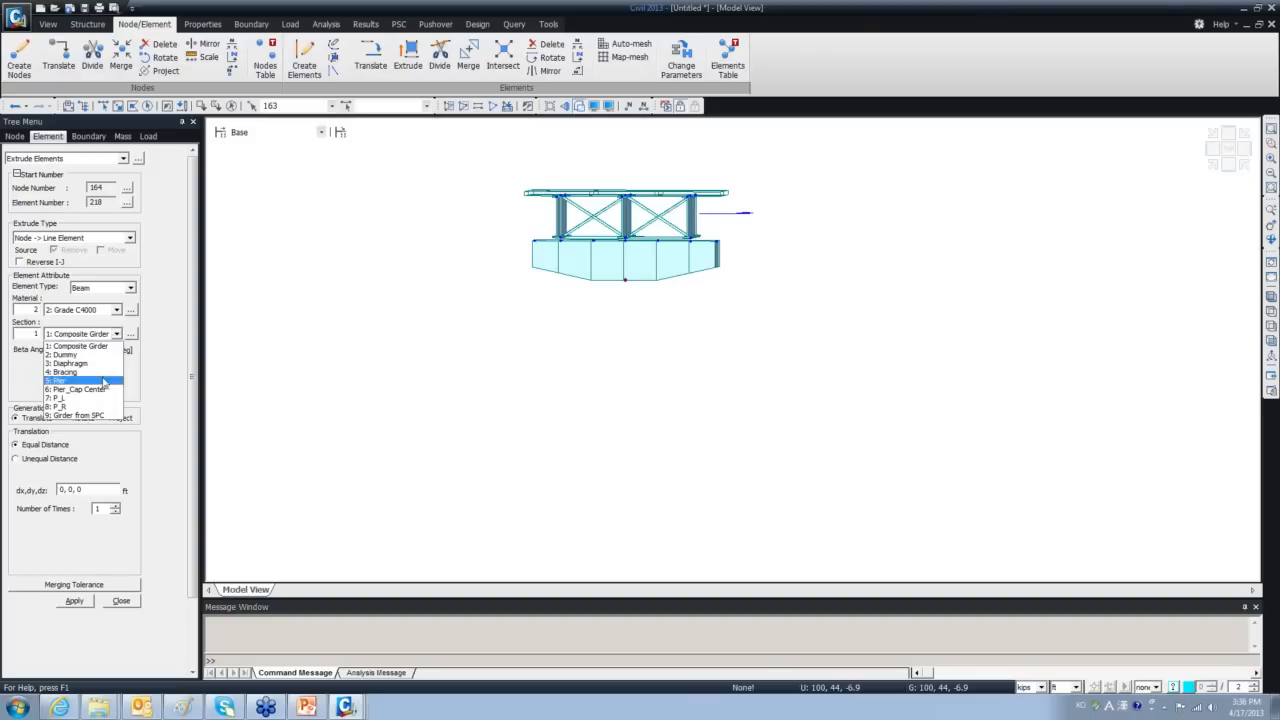
pyautogui.click(84, 381)
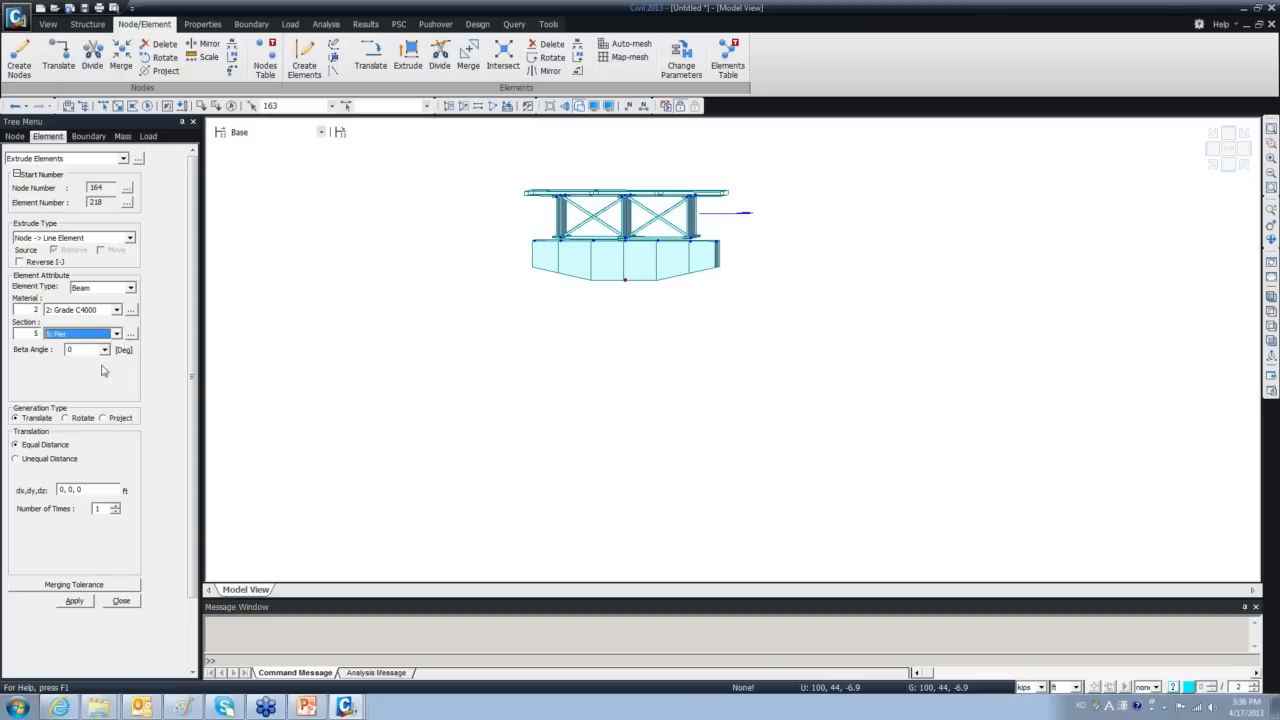
pyautogui.click(92, 488)
pyautogui.press('BackSpace')
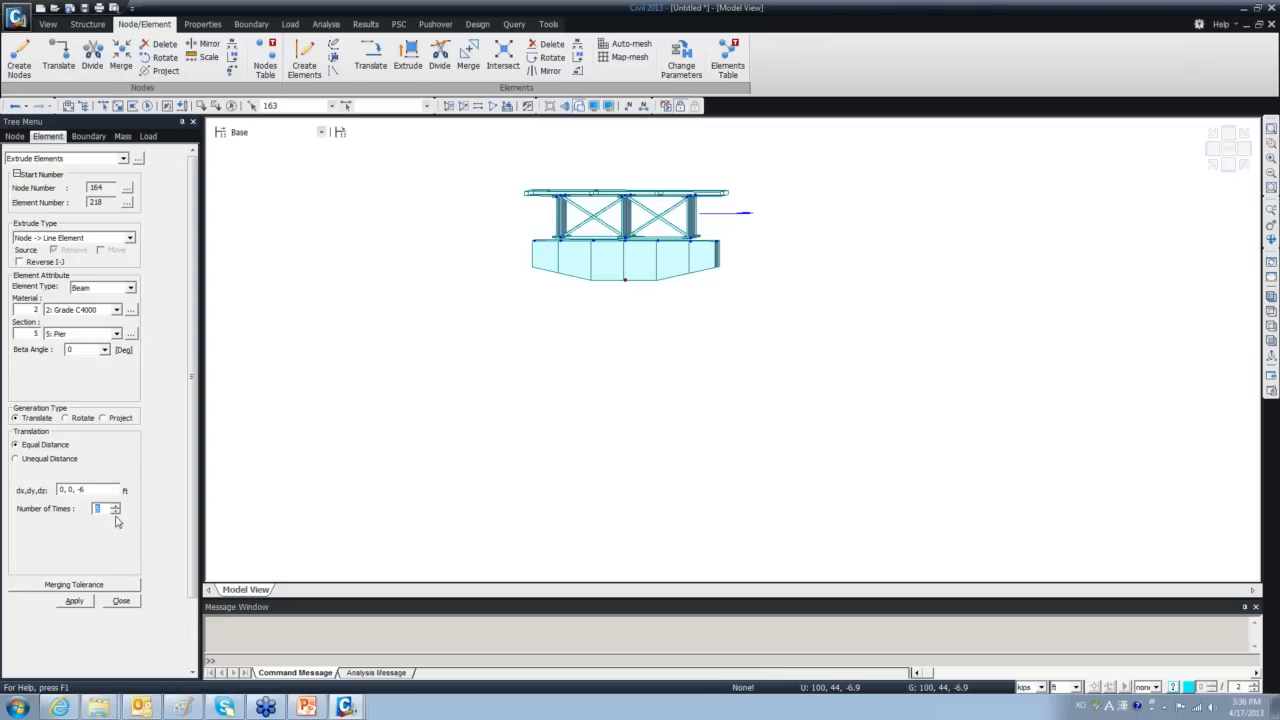
pyautogui.click(72, 601)
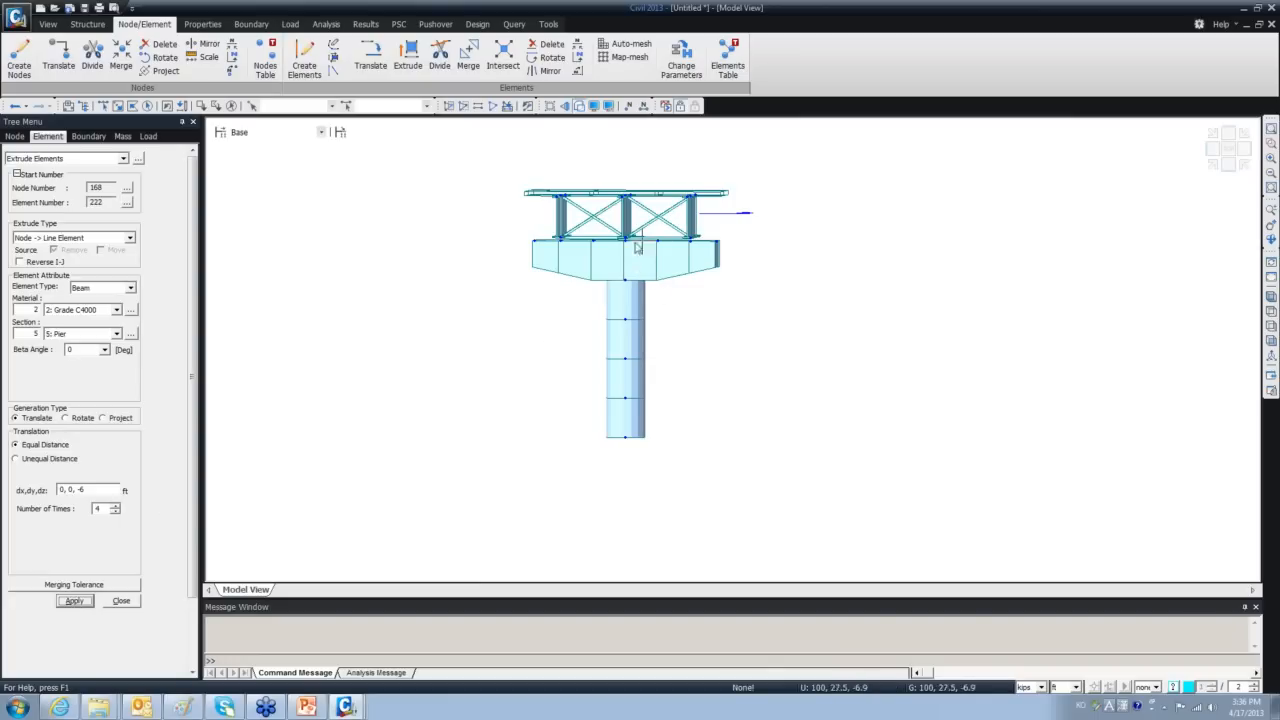
pyautogui.click(121, 600)
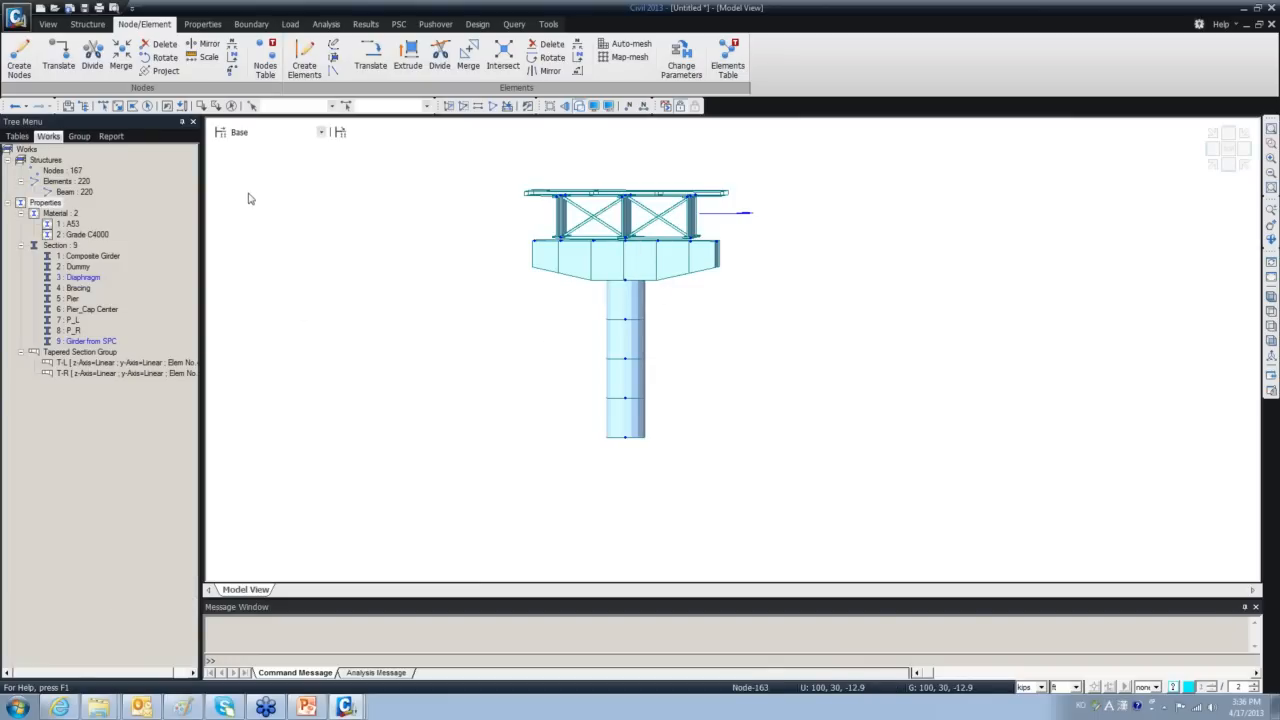
# Add a rigid elastic link between the pier cap's top centre node and the column's top node.
pyautogui.click(212, 28)
pyautogui.click(254, 28)
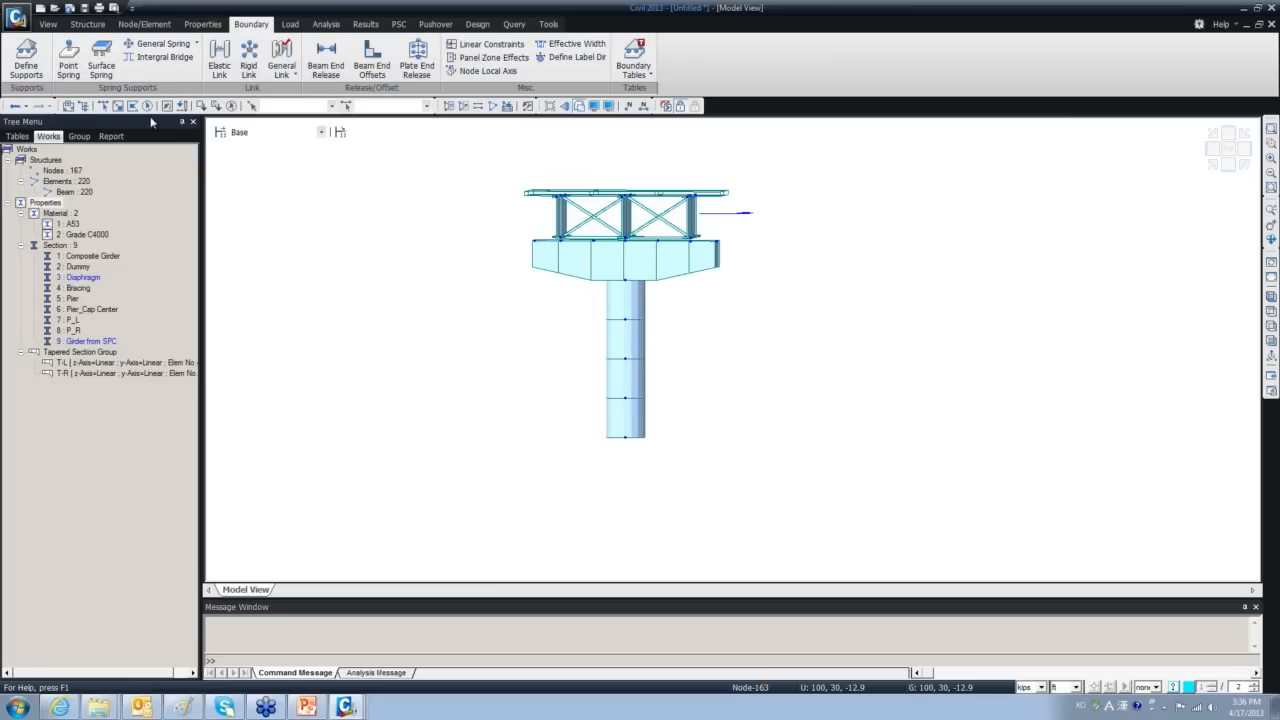
pyautogui.click(219, 58)
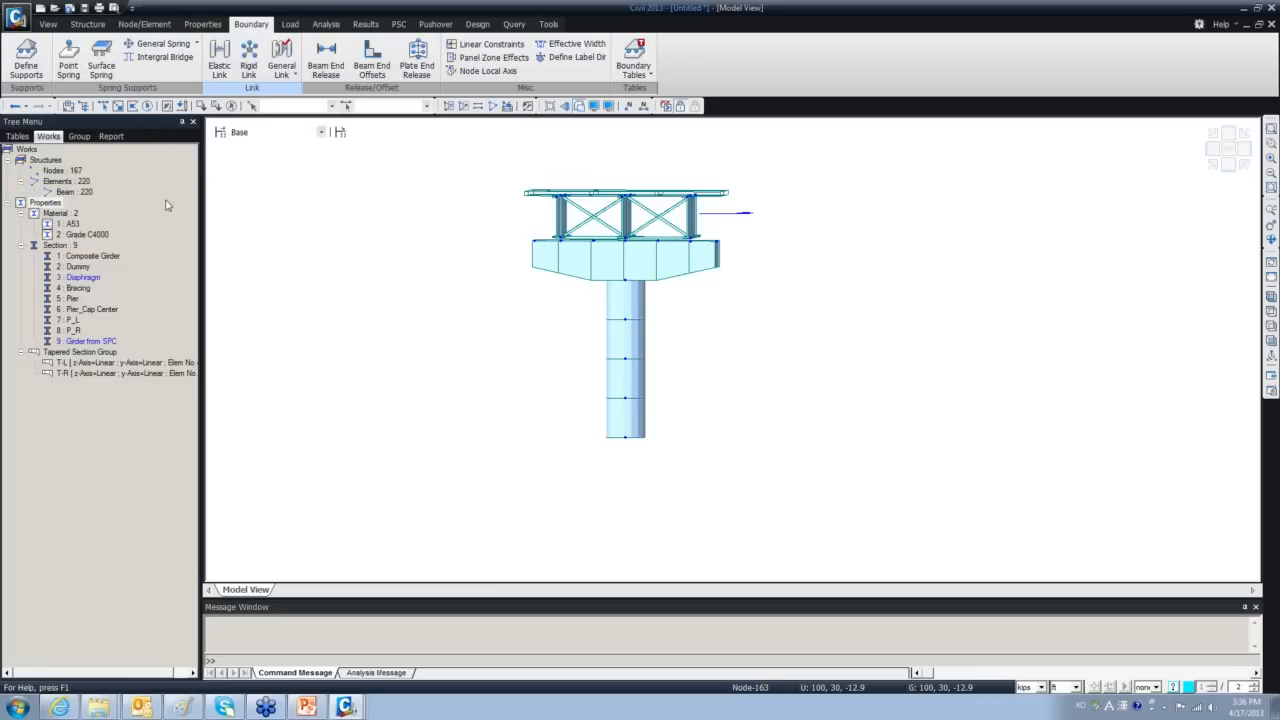
pyautogui.click(100, 255)
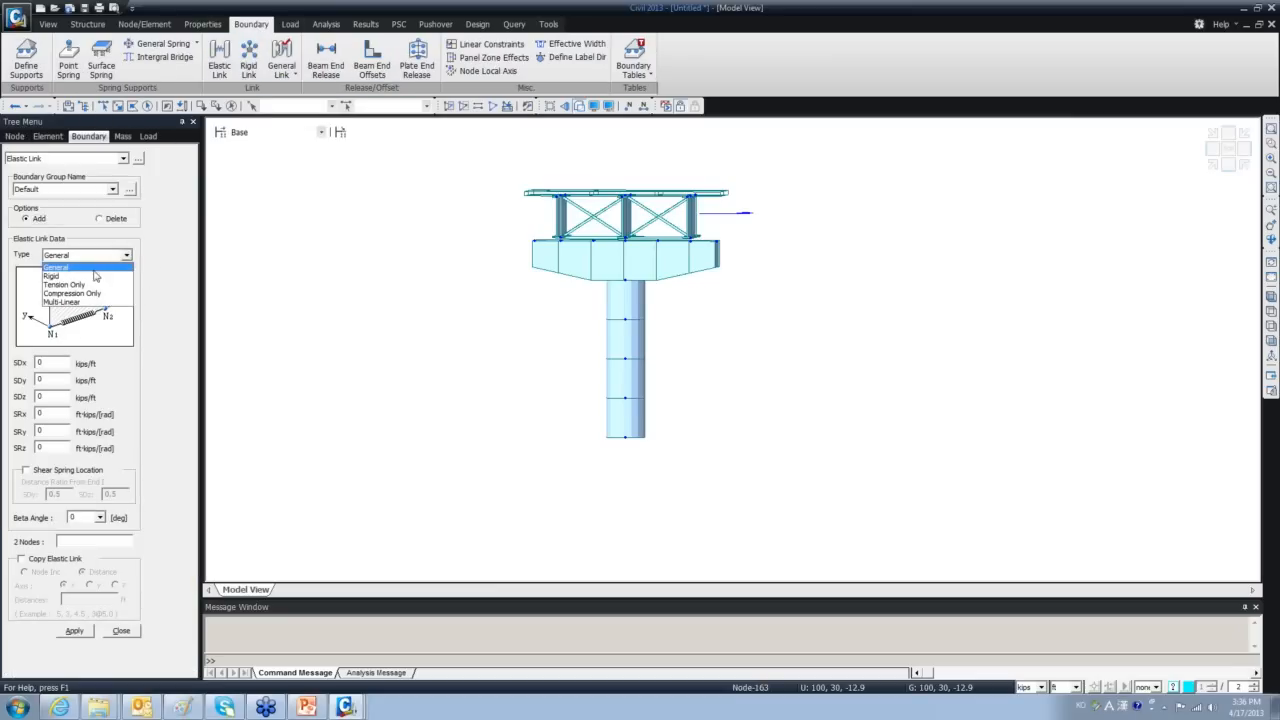
pyautogui.click(88, 273)
pyautogui.click(95, 541)
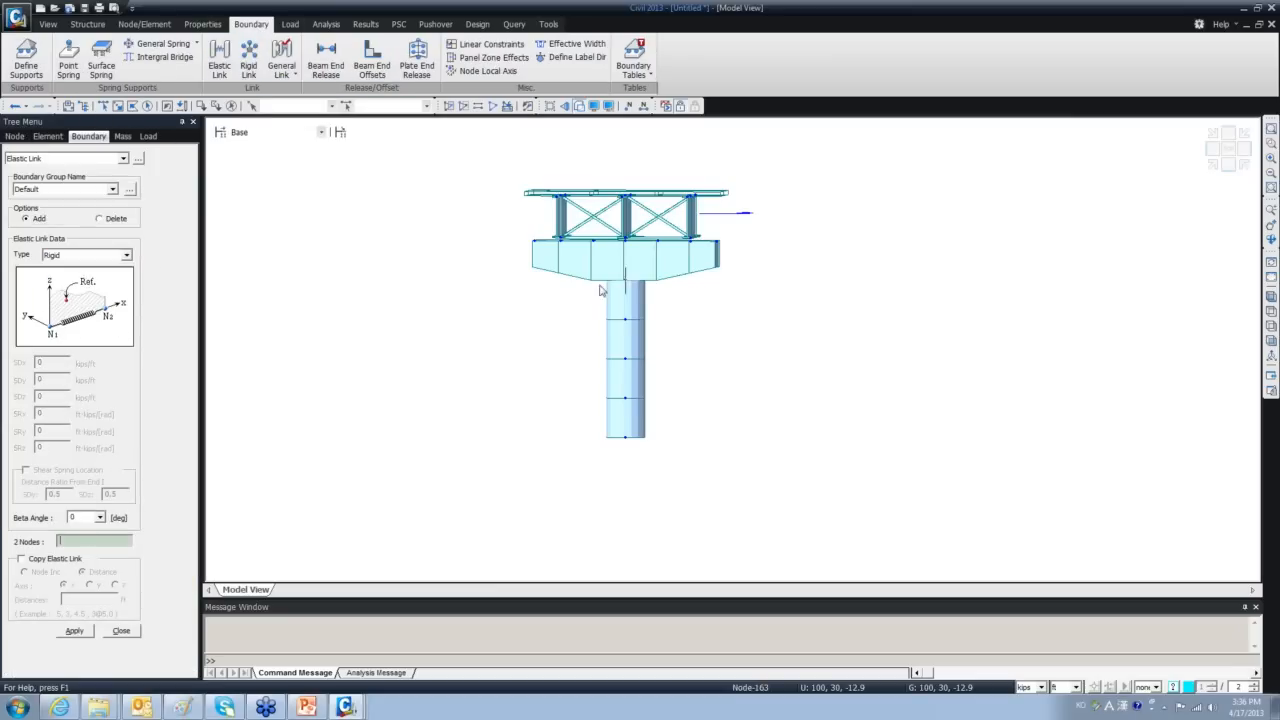
pyautogui.click(626, 260)
# Activate all elements to display the whole curved bridge together with the pier in an isometric view.
pyautogui.keyDown('shift'); pyautogui.moveTo(518, 415); pyautogui.dragTo(468, 356, button='middle'); pyautogui.keyUp('shift')
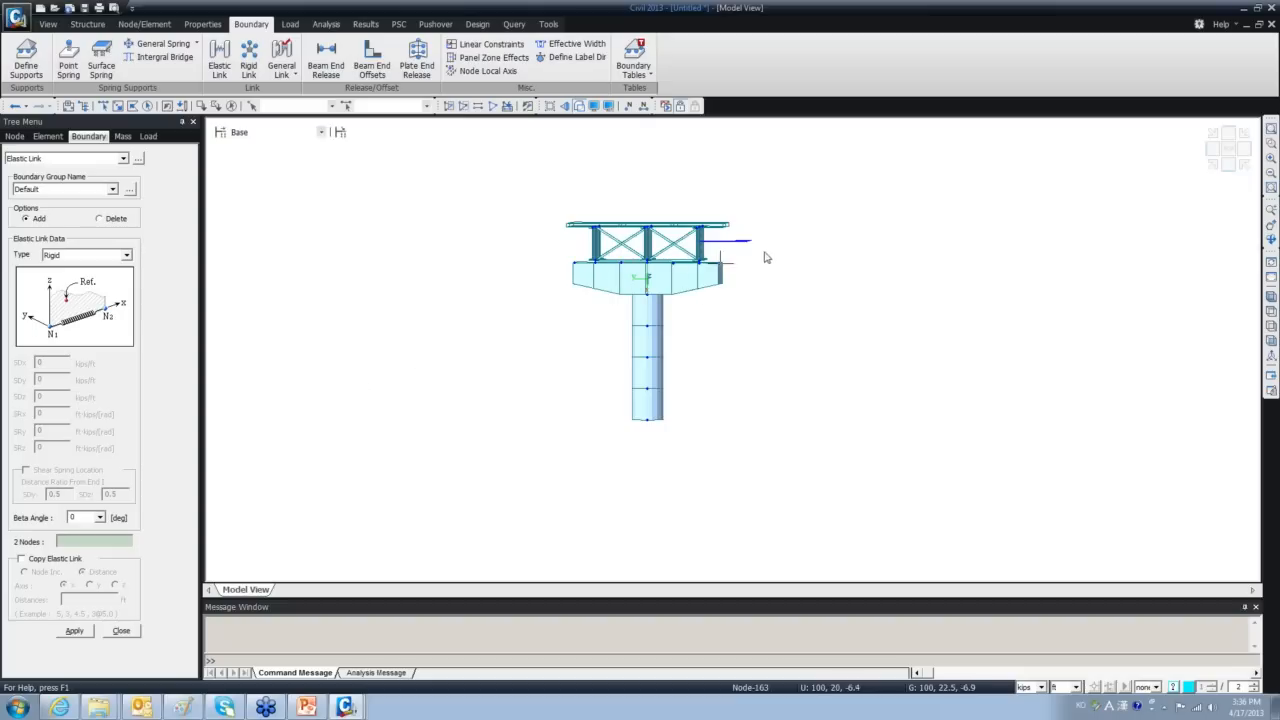
pyautogui.moveTo(630, 284); pyautogui.dragTo(478, 371, button='middle')
pyautogui.scroll(5, 478, 366)
pyautogui.scroll(-4, 400, 325)
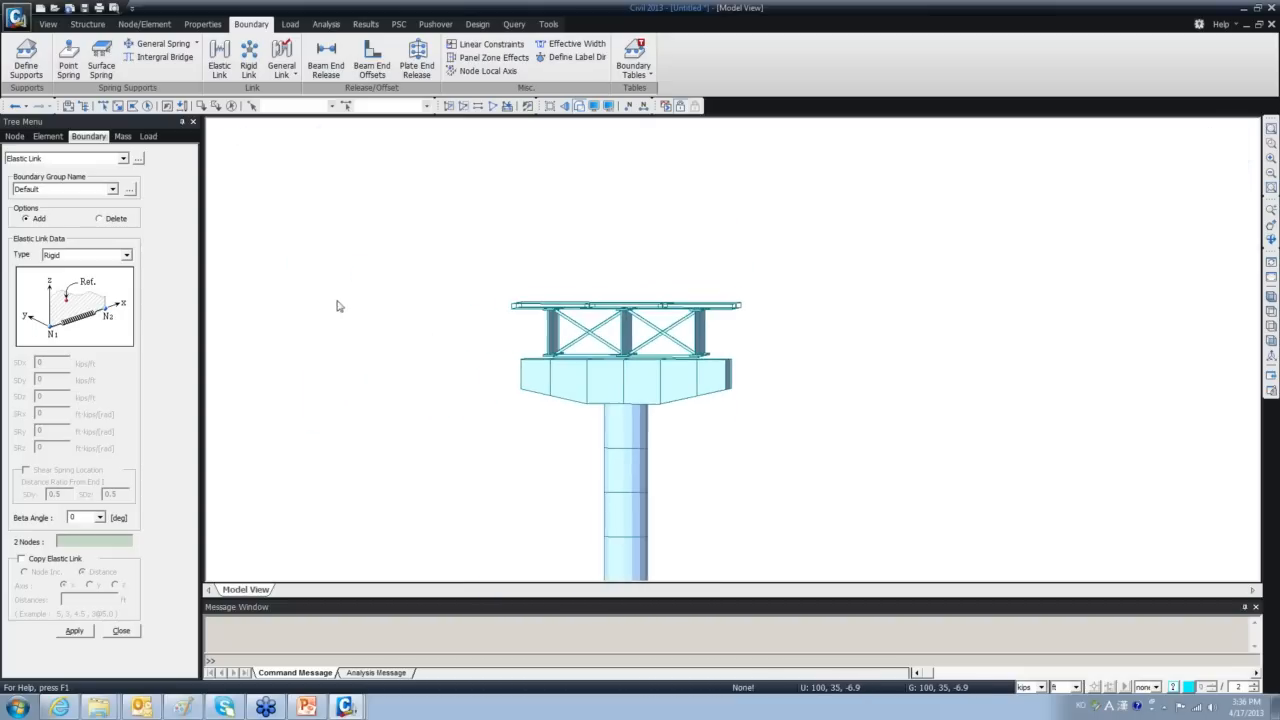
pyautogui.scroll(5, 630, 368)
pyautogui.scroll(1, 630, 366)
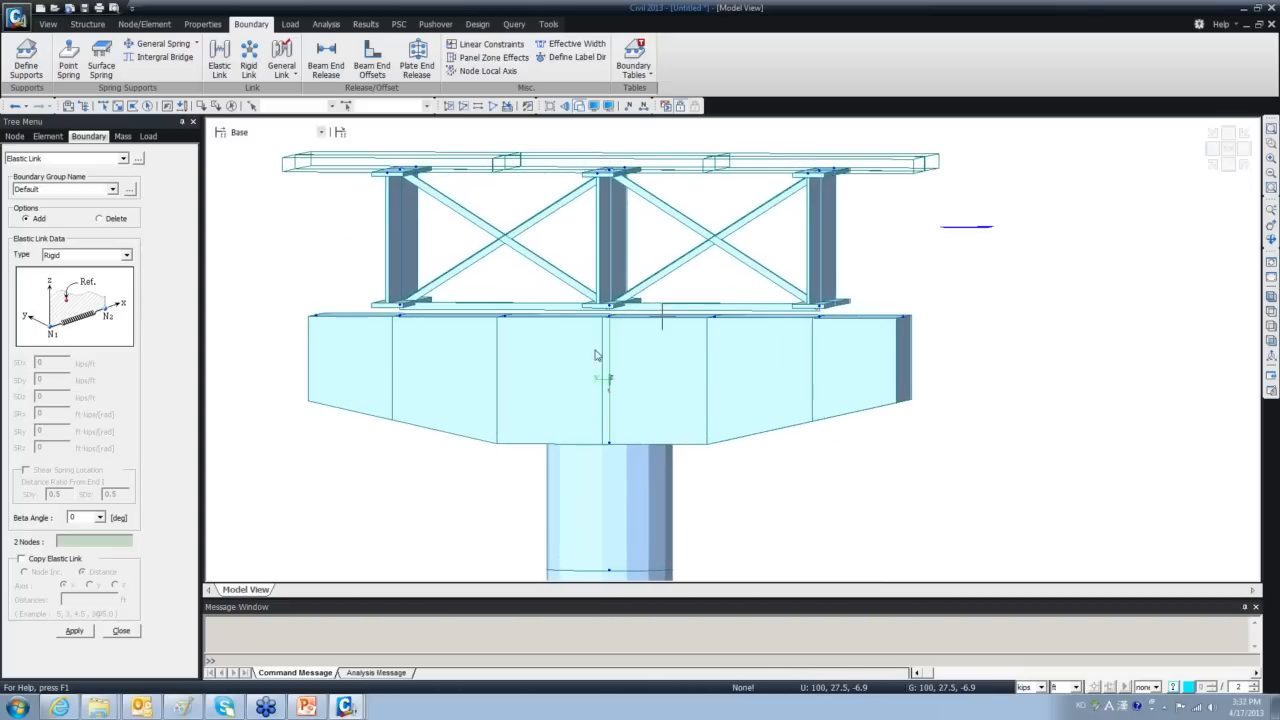
pyautogui.click(1271, 298)
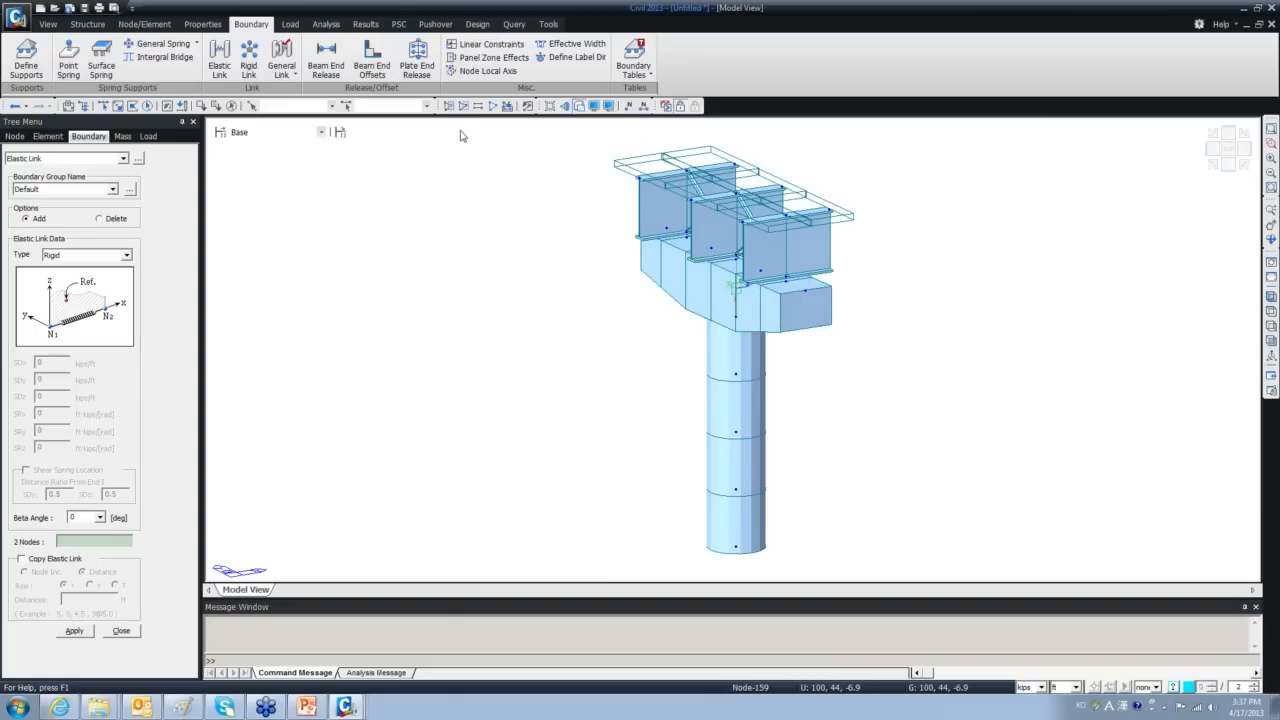
pyautogui.click(492, 106)
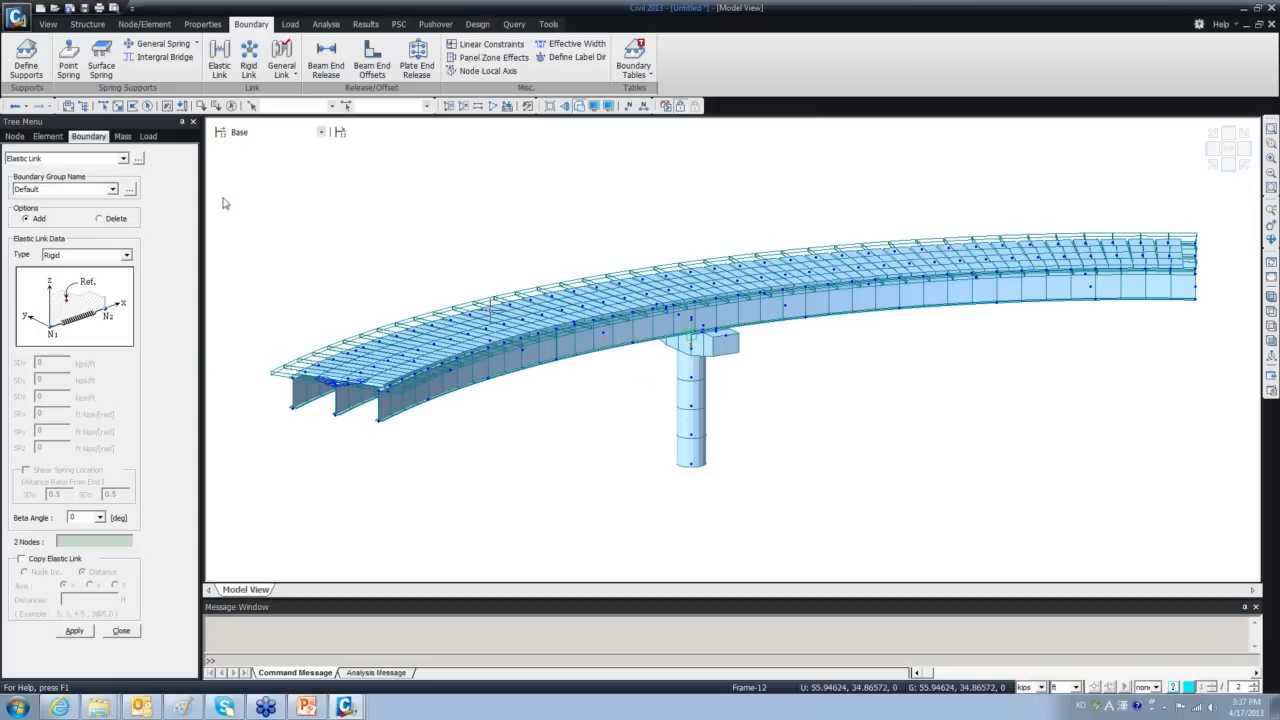
# Define a fully fixed support with D-ALL and R-ALL at the bottom node of the pier column.
pyautogui.click(121, 630)
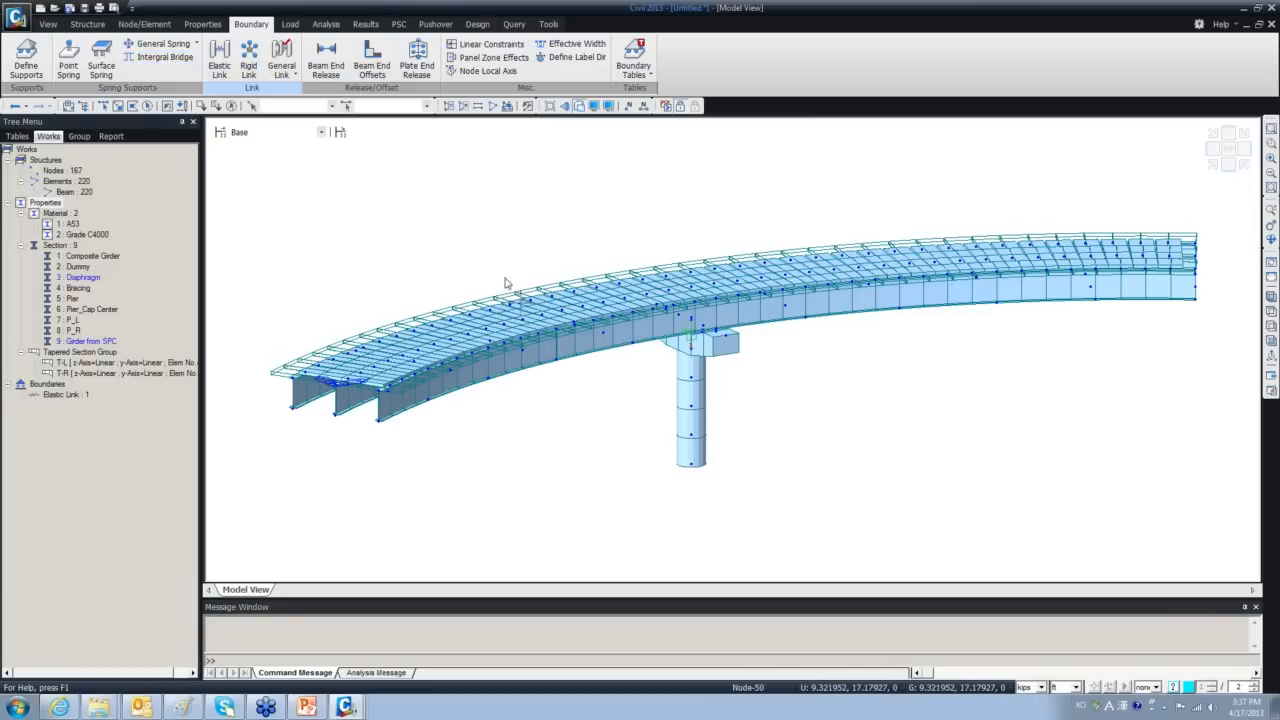
pyautogui.moveTo(402, 396)
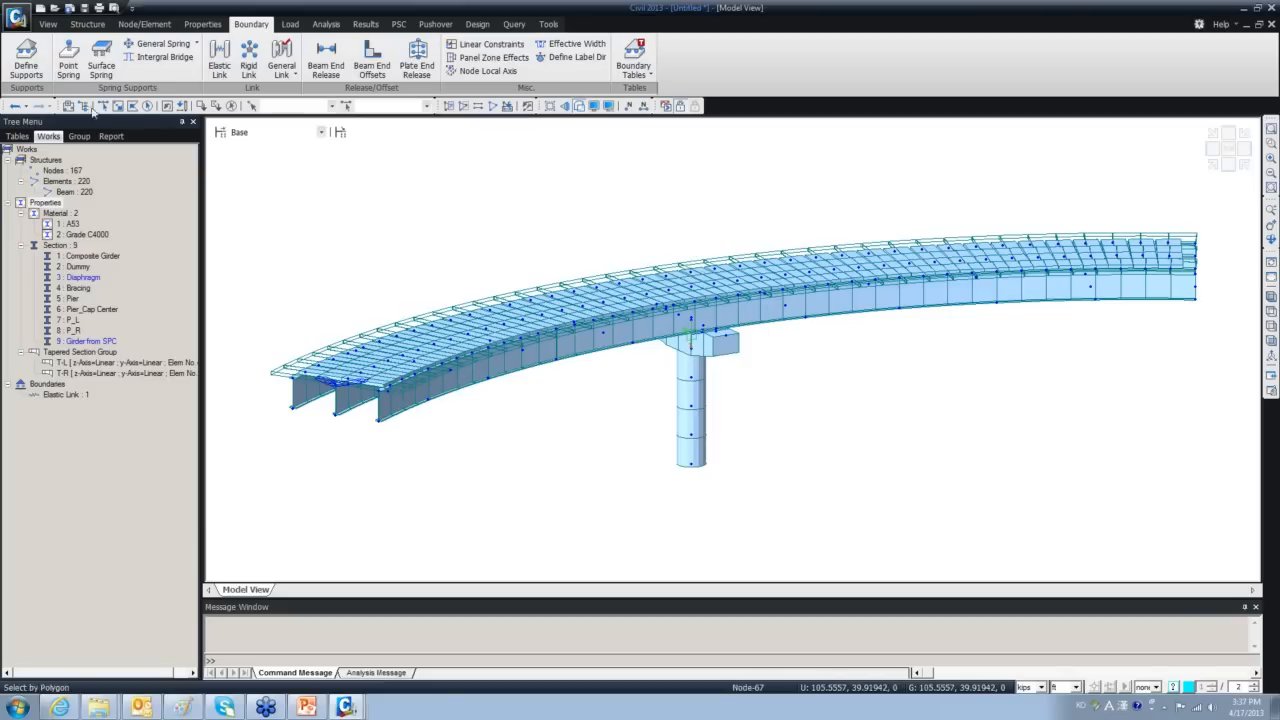
pyautogui.click(26, 56)
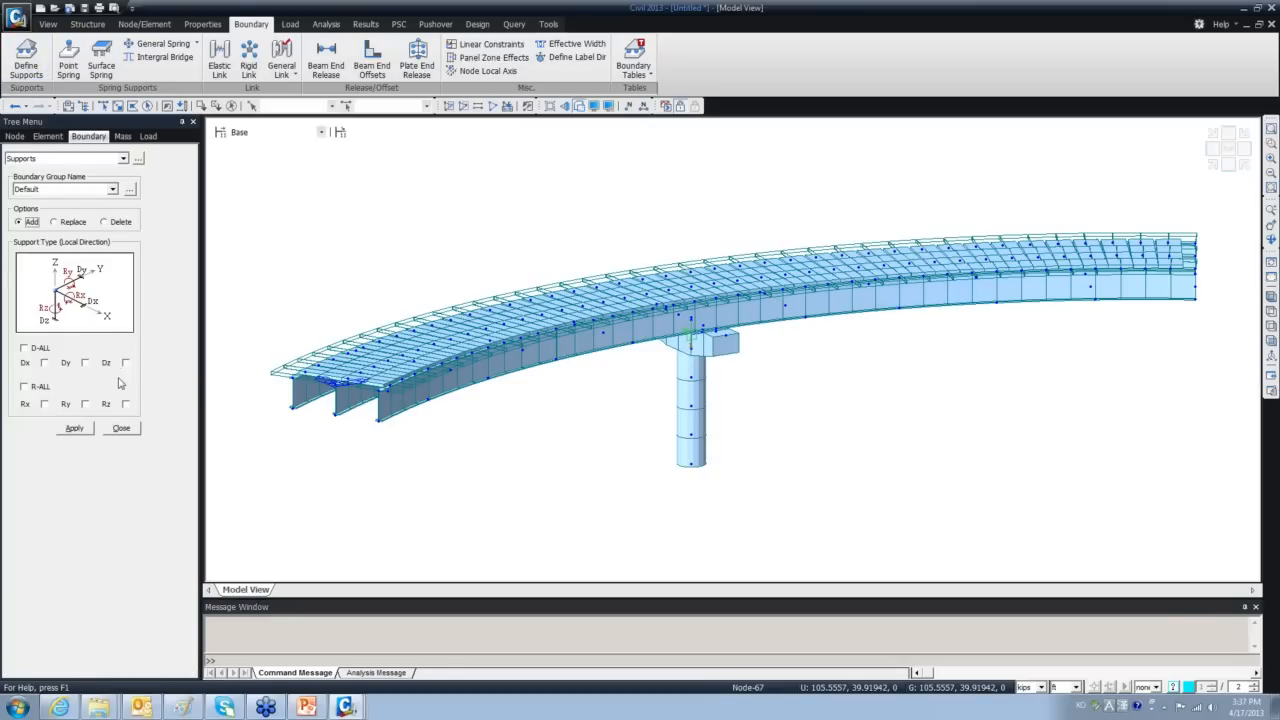
pyautogui.click(23, 348)
pyautogui.click(23, 386)
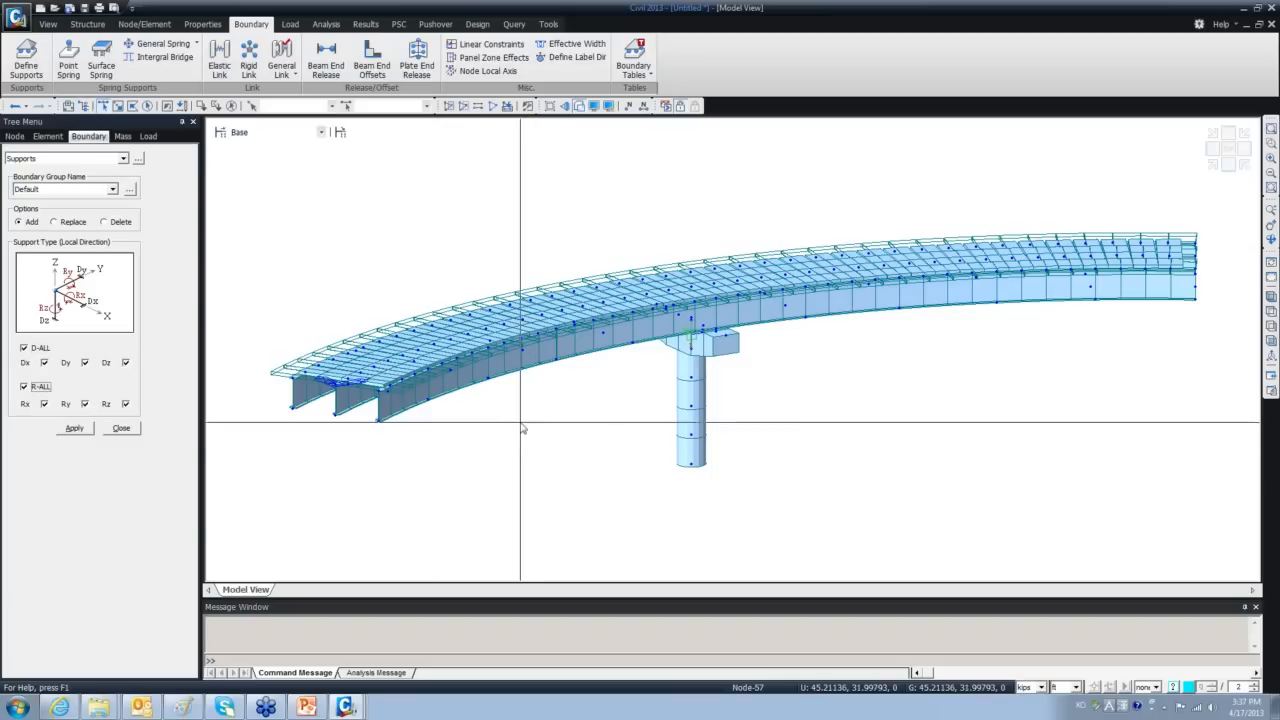
pyautogui.click(679, 460)
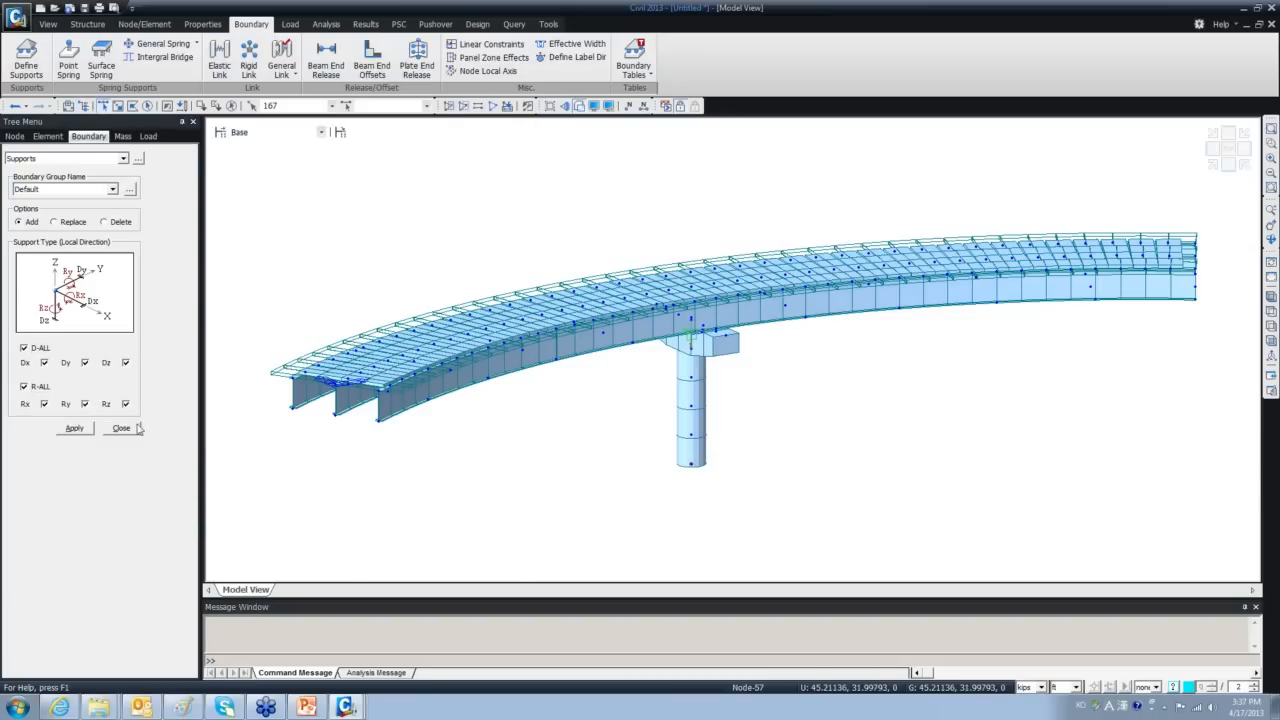
pyautogui.click(72, 428)
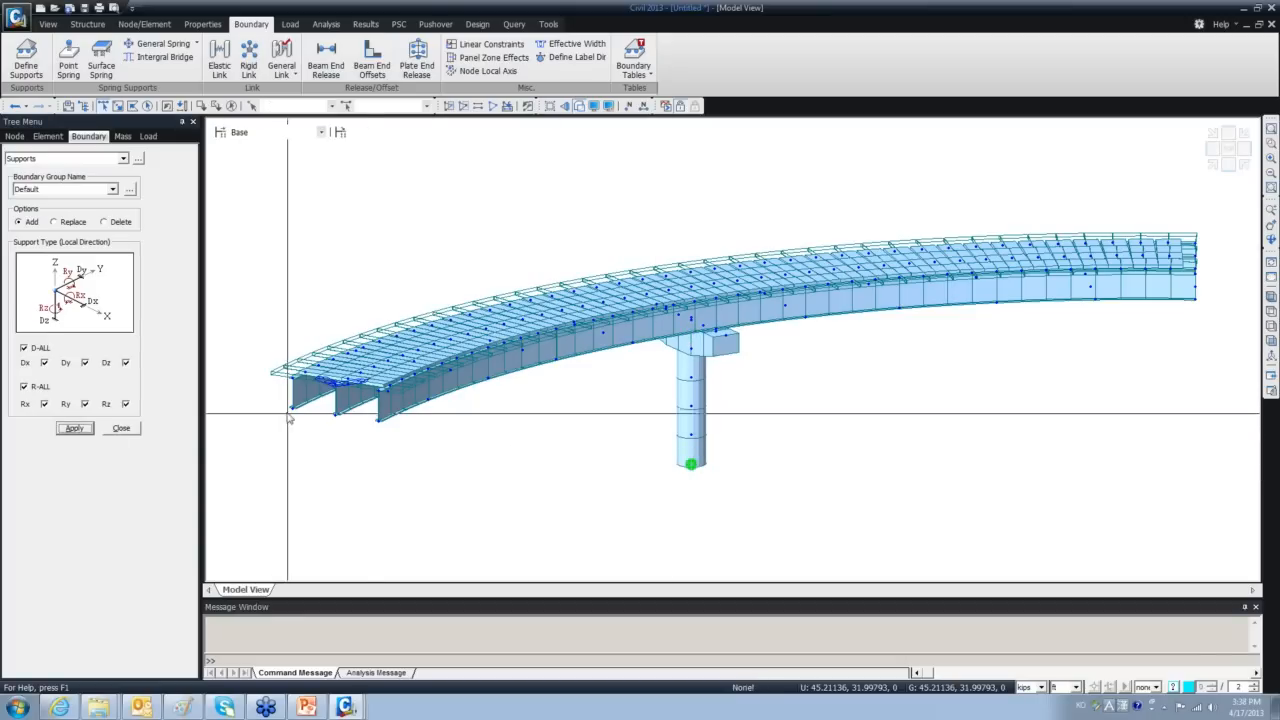
# Assign D-ALL supports without rotational restraint to the three bottom girder nodes at the bridge's near end.
pyautogui.moveTo(313, 426); pyautogui.dragTo(385, 428)
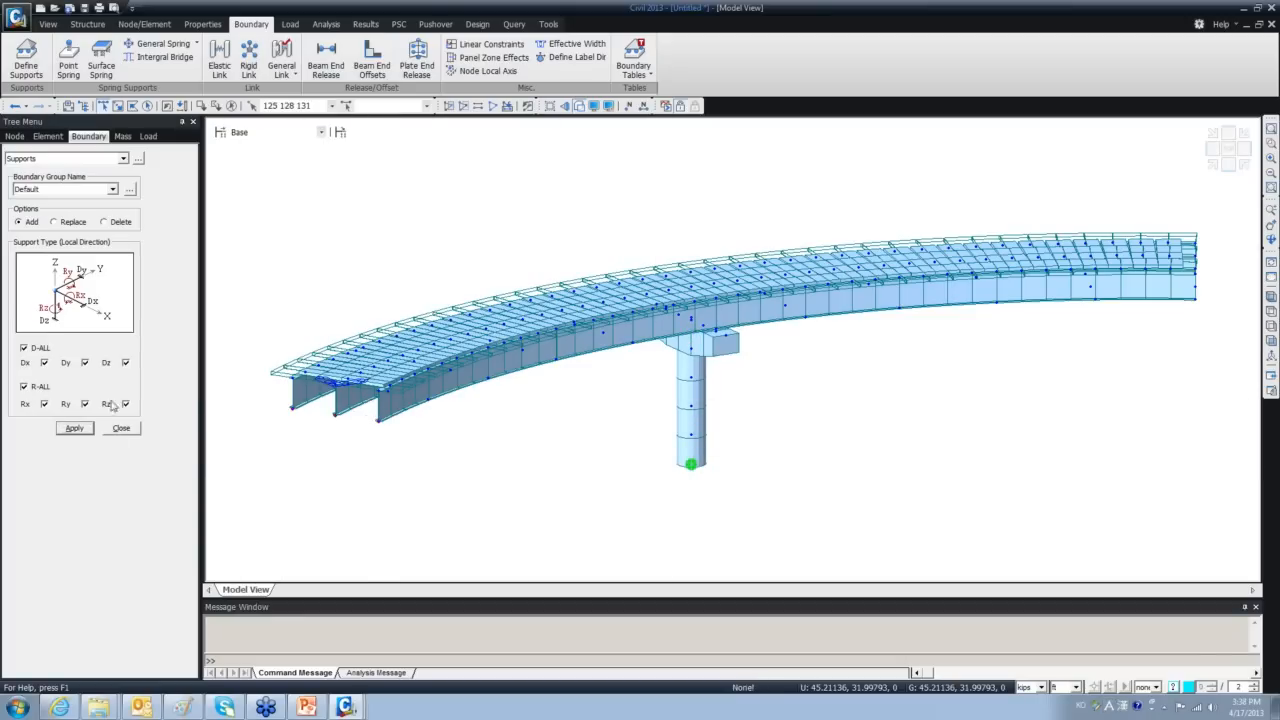
pyautogui.click(29, 387)
pyautogui.click(74, 428)
# Assign supports restraining only Dy and Dz to the three bottom girder nodes at the opposite bridge end.
pyautogui.moveTo(843, 464)
pyautogui.keyDown('ctrl'); pyautogui.mouseDown(button='middle')
pyautogui.moveTo(771, 443)
pyautogui.moveTo(791, 437)
pyautogui.moveTo(786, 457)
pyautogui.moveTo(895, 470)
pyautogui.moveTo(580, 451)
pyautogui.mouseUp(button='middle'); pyautogui.keyUp('ctrl')
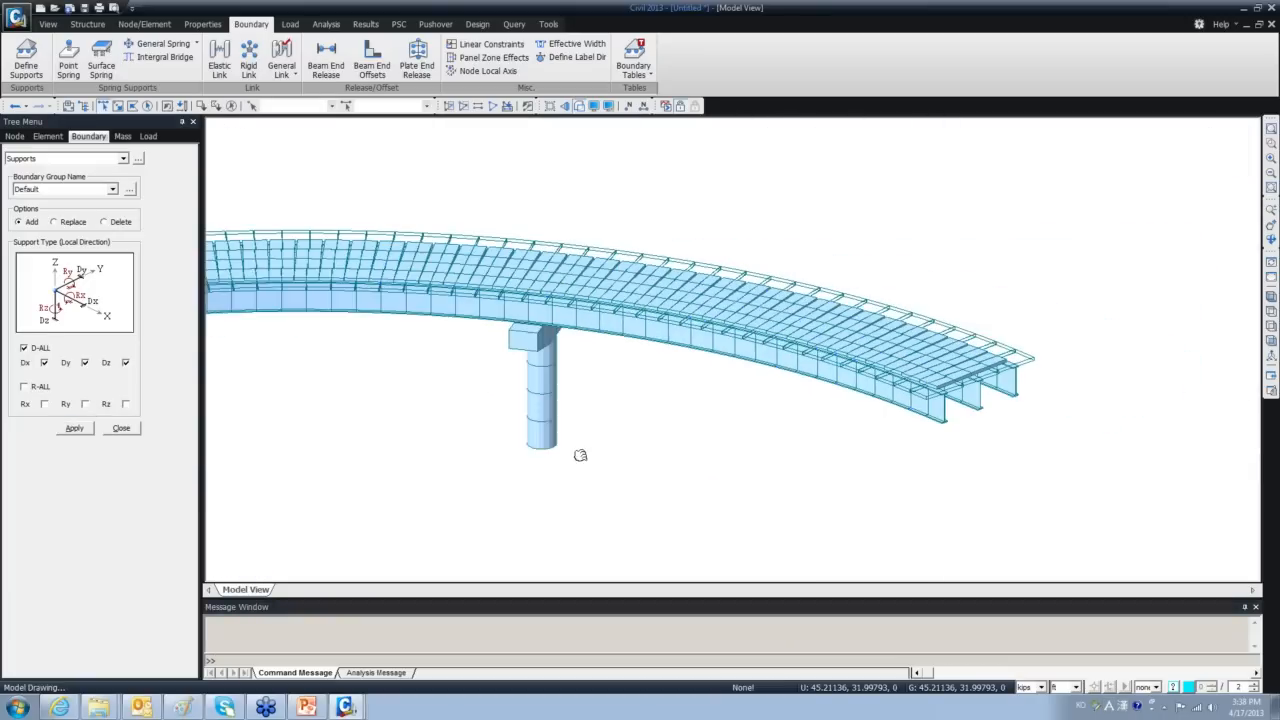
pyautogui.click(1000, 395)
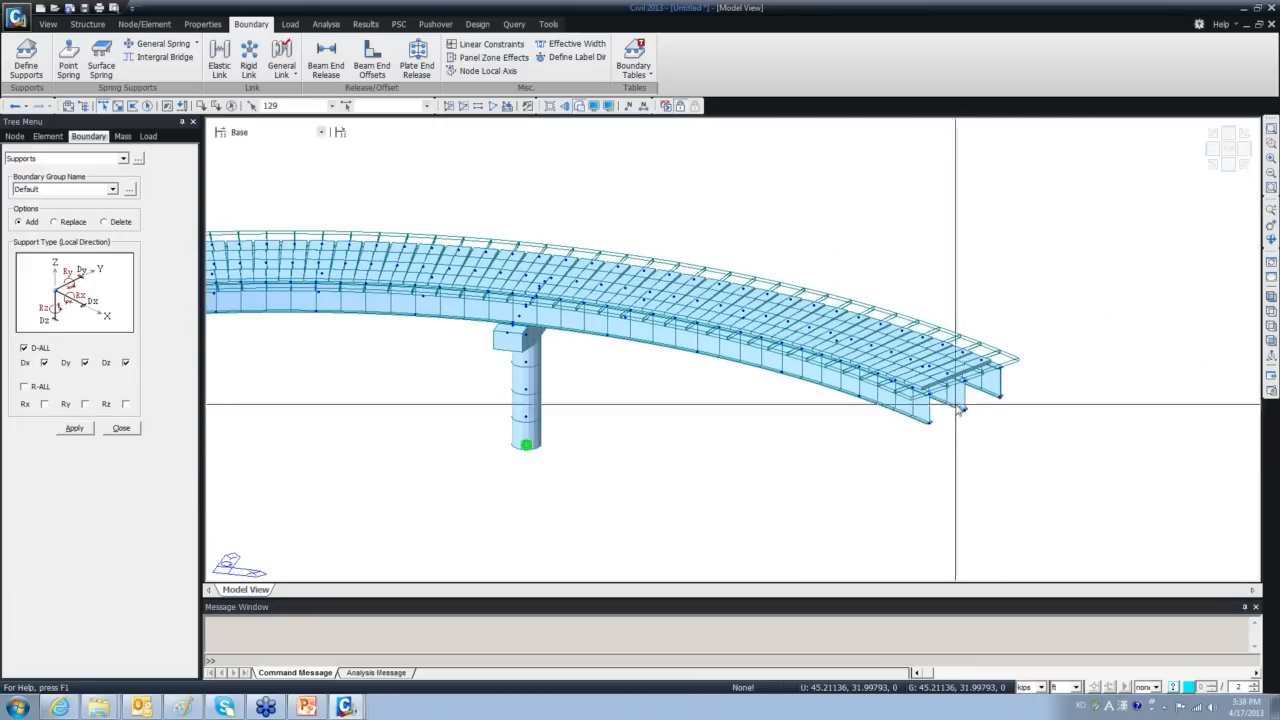
pyautogui.click(964, 409)
pyautogui.click(928, 422)
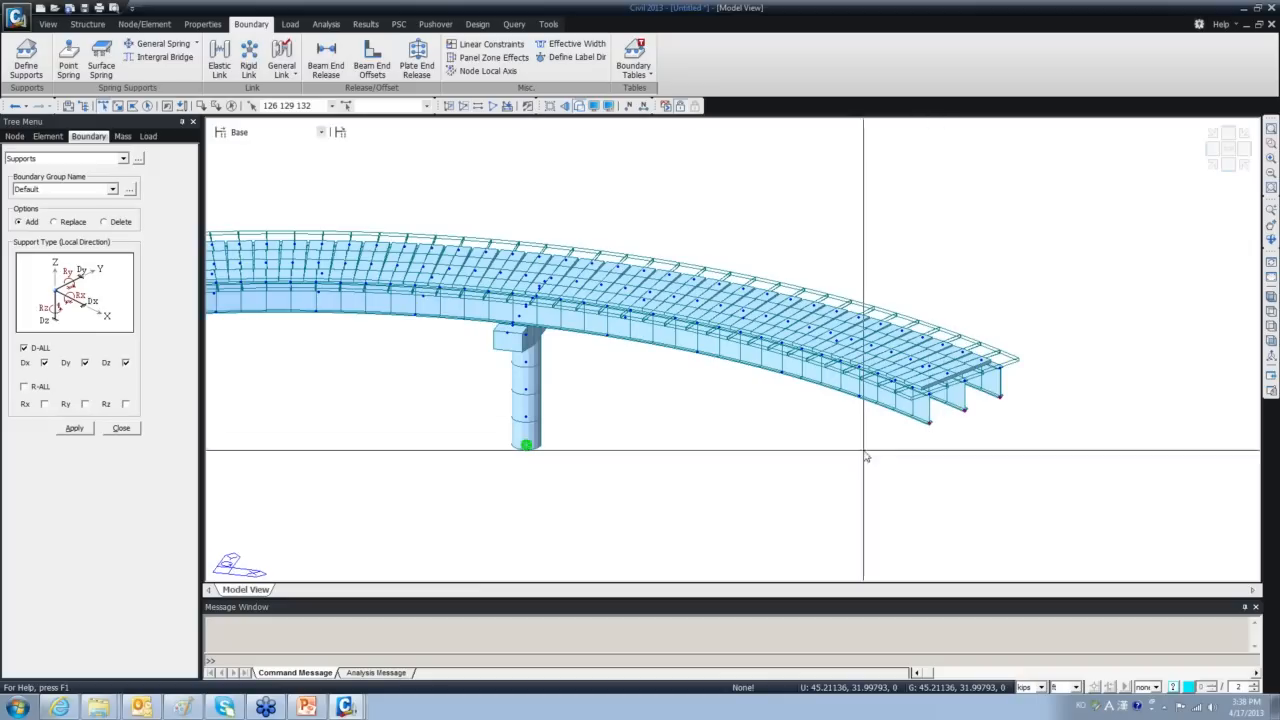
pyautogui.click(44, 363)
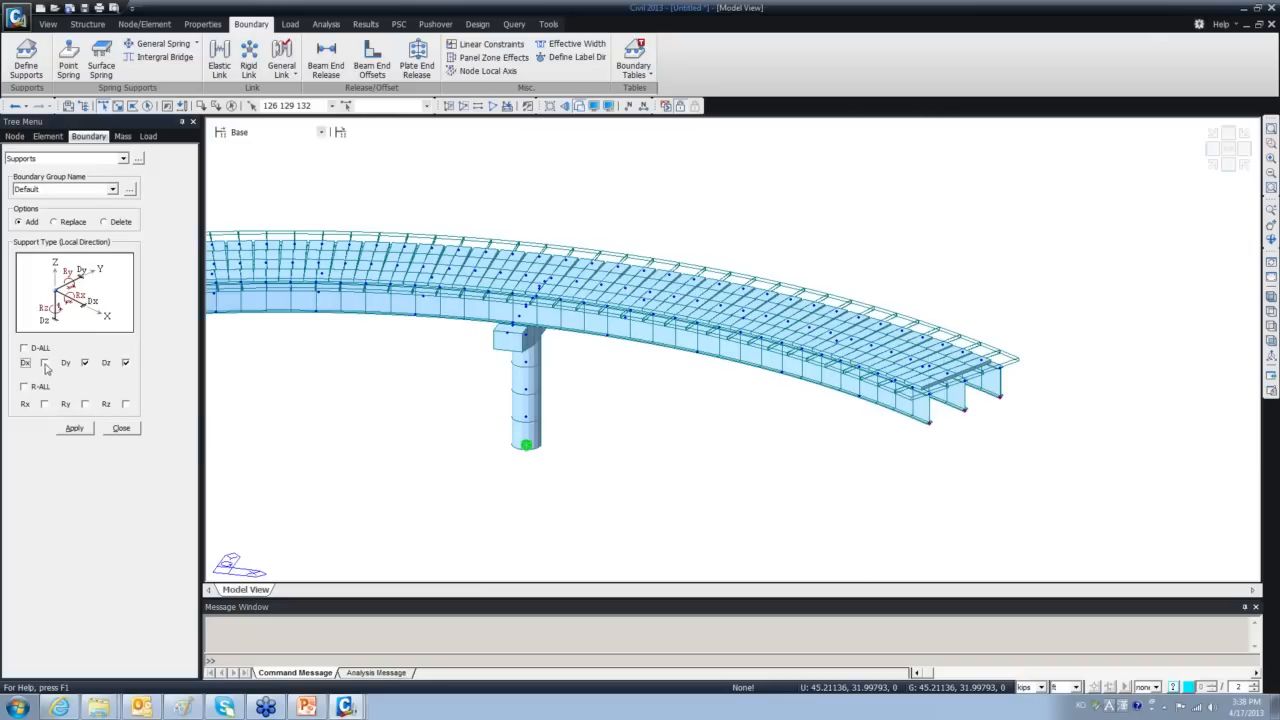
pyautogui.click(74, 428)
pyautogui.click(121, 428)
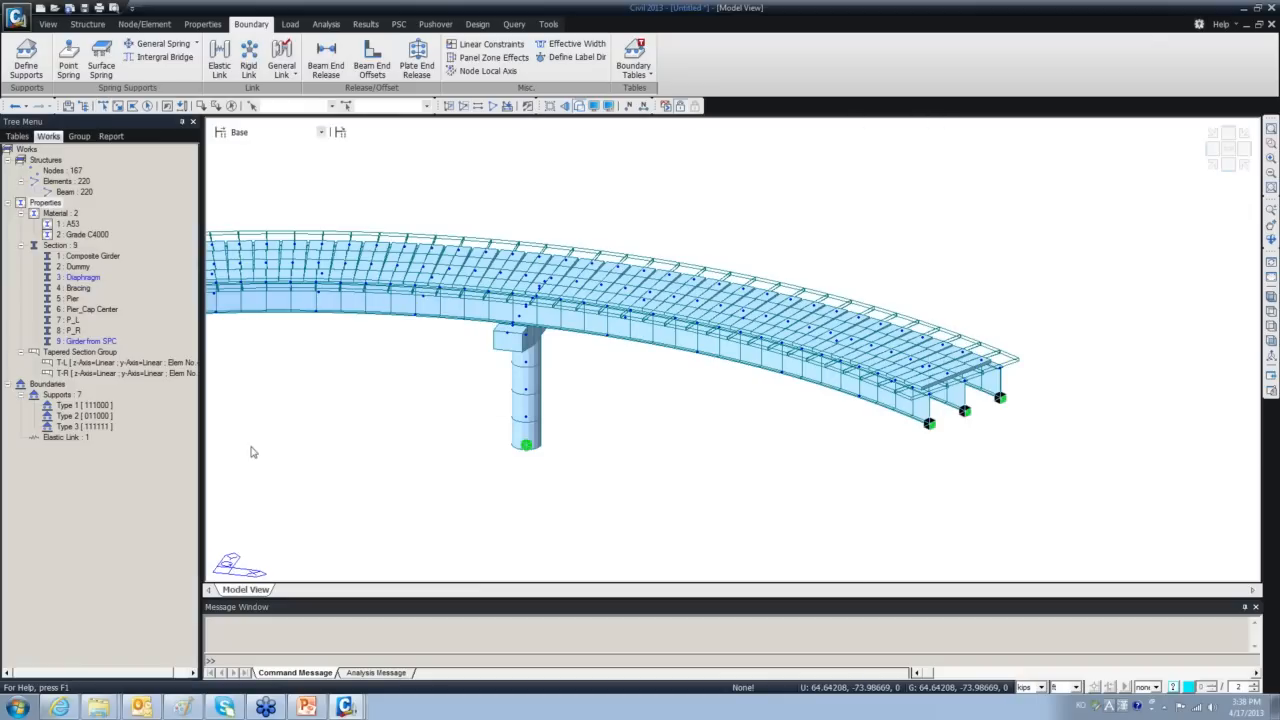
# Examine the supported bridge from several angles, highlighting all beam elements and clearing the selection.
pyautogui.click(1271, 297)
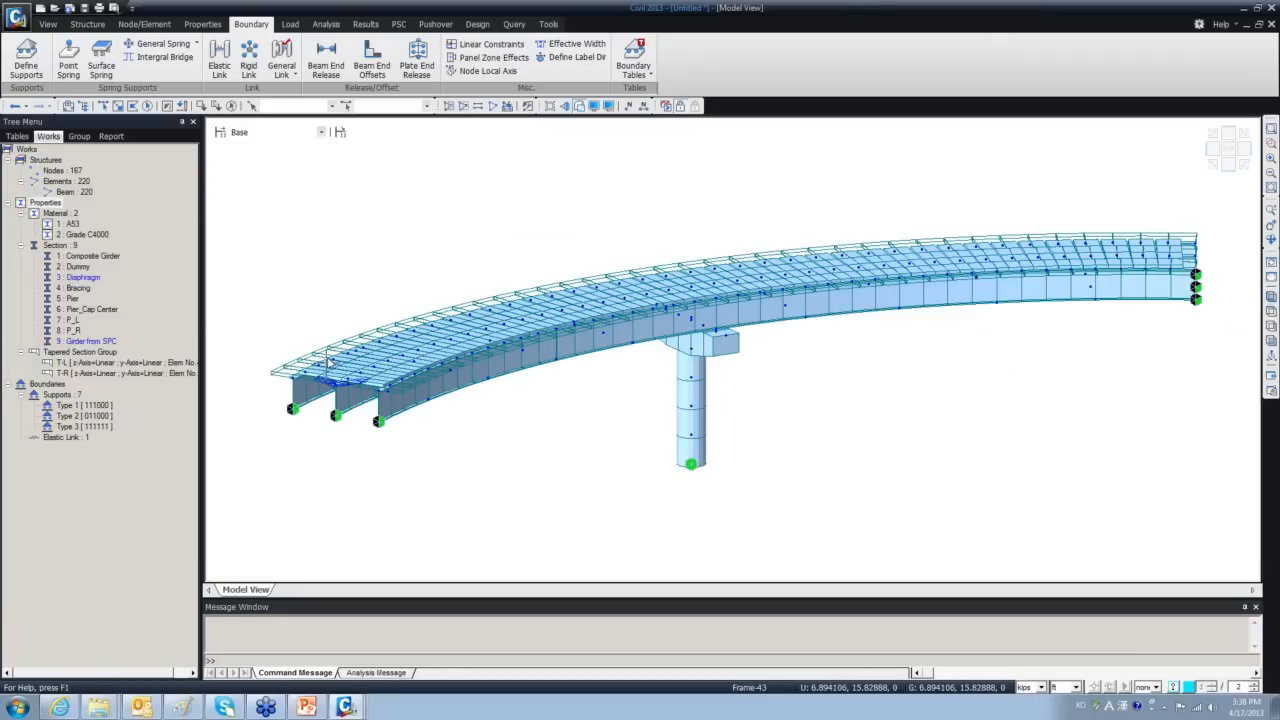
pyautogui.moveTo(327, 362)
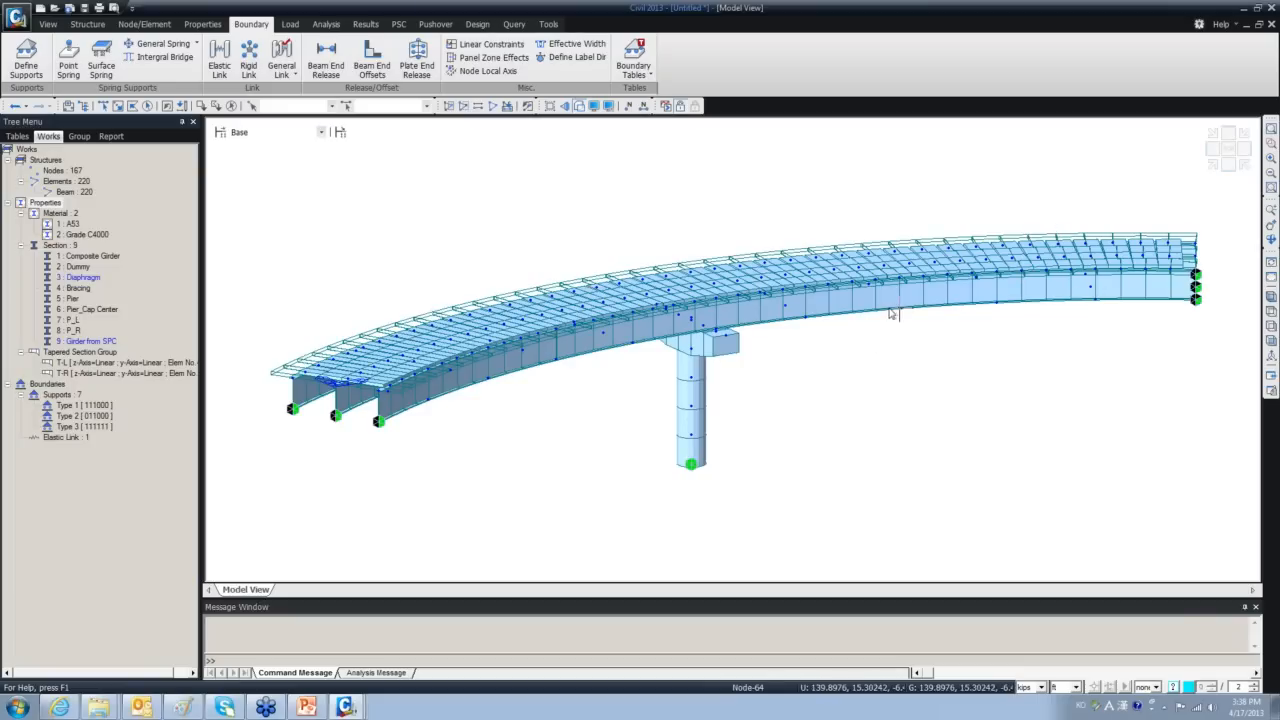
pyautogui.keyDown('ctrl'); pyautogui.moveTo(884, 316); pyautogui.dragTo(848, 377, button='middle'); pyautogui.keyUp('ctrl')
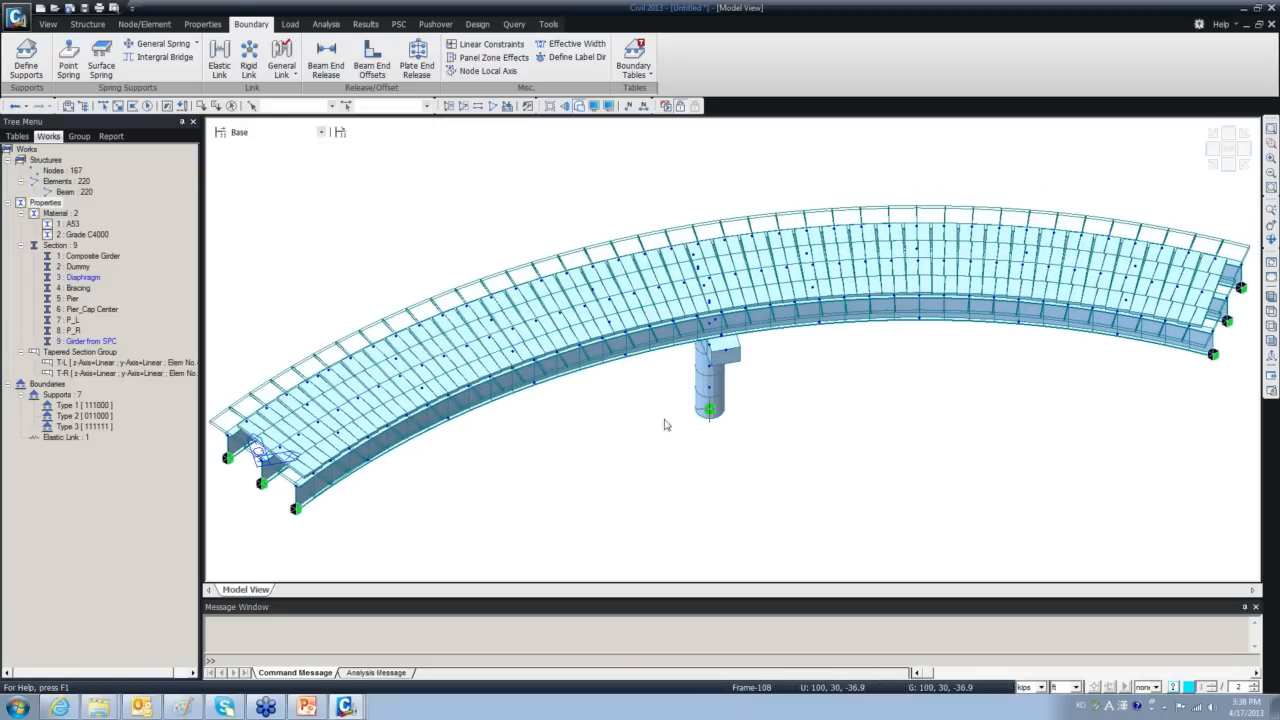
pyautogui.moveTo(675, 421); pyautogui.dragTo(709, 408, button='middle')
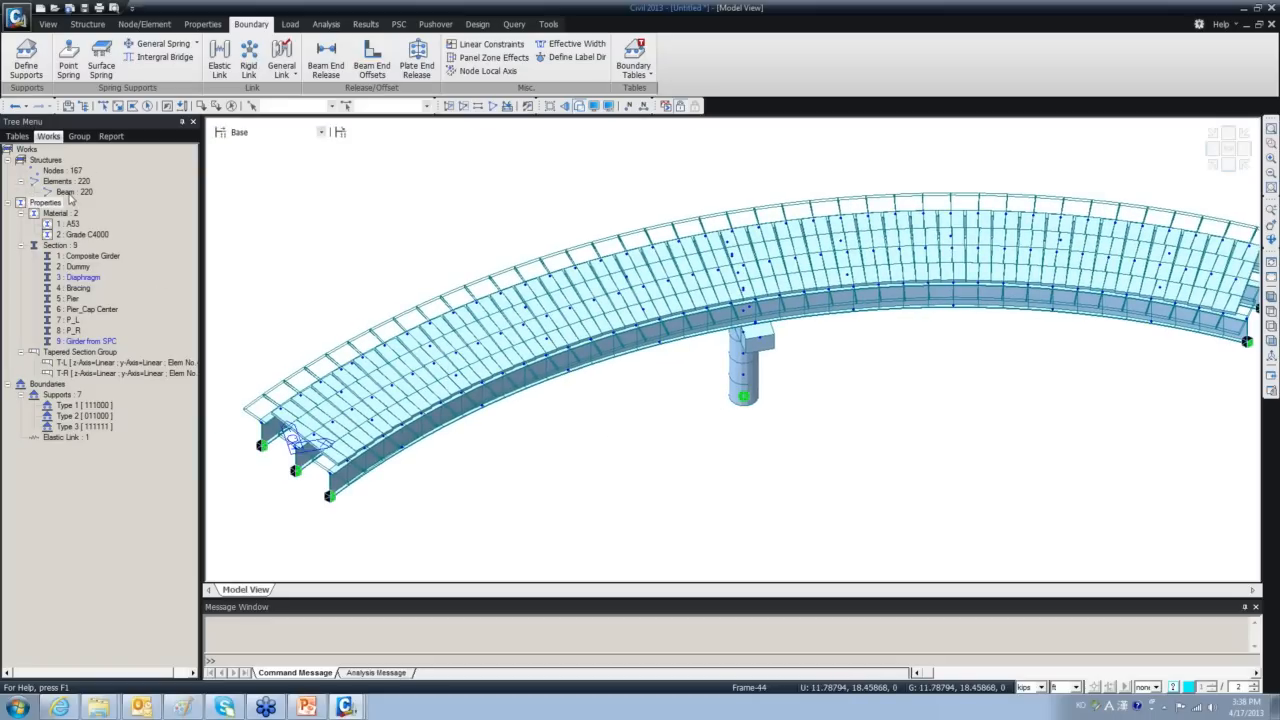
pyautogui.click(66, 192)
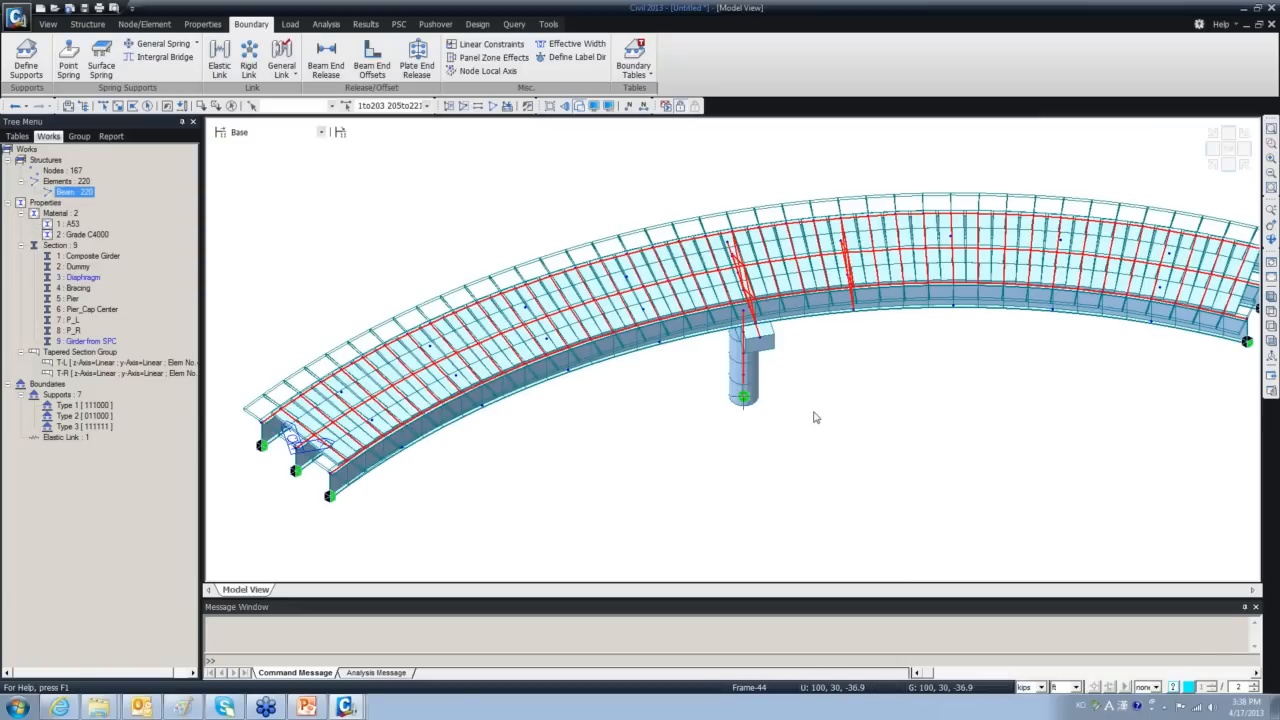
pyautogui.keyDown('ctrl'); pyautogui.moveTo(831, 394); pyautogui.dragTo(871, 354, button='middle'); pyautogui.keyUp('ctrl')
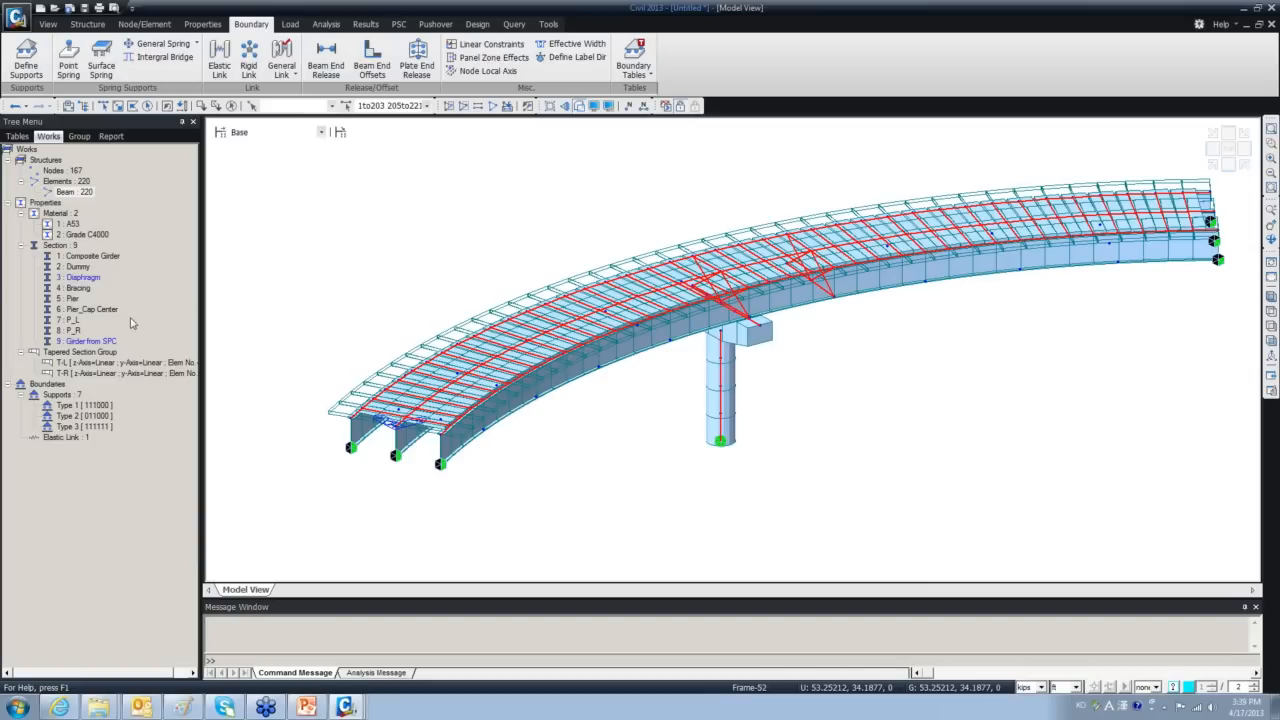
pyautogui.moveTo(411, 357)
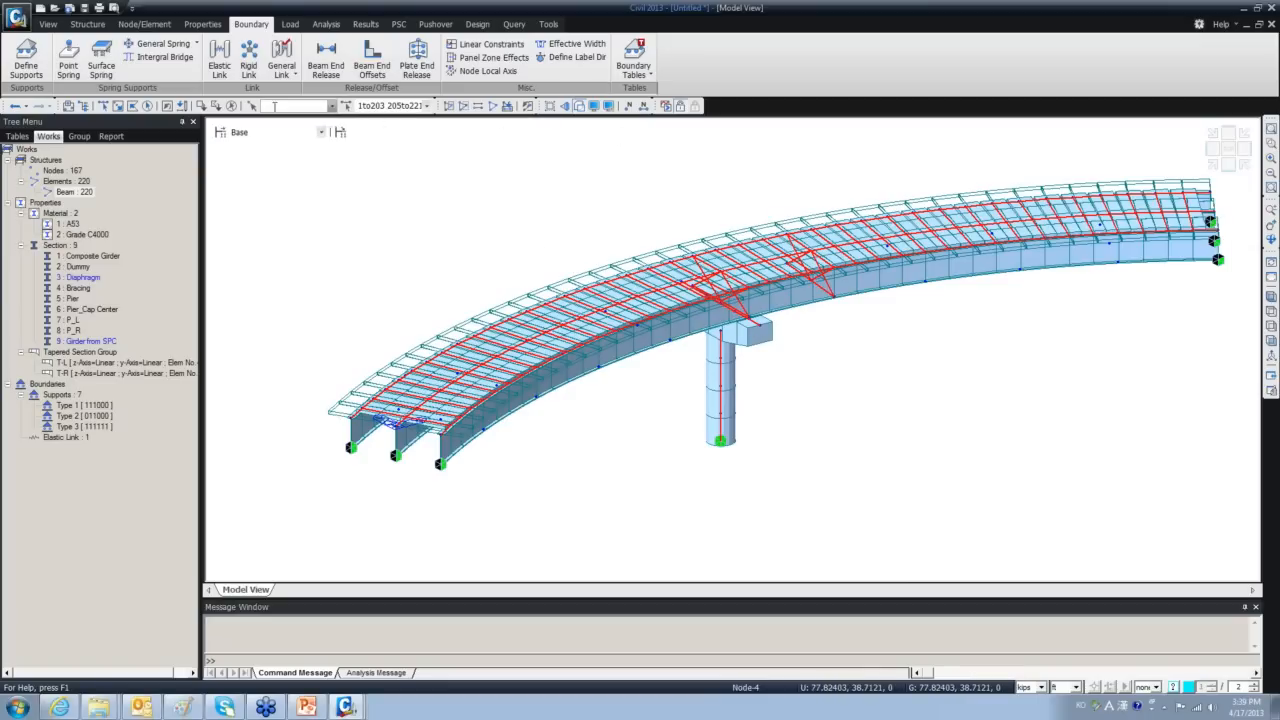
pyautogui.click(232, 107)
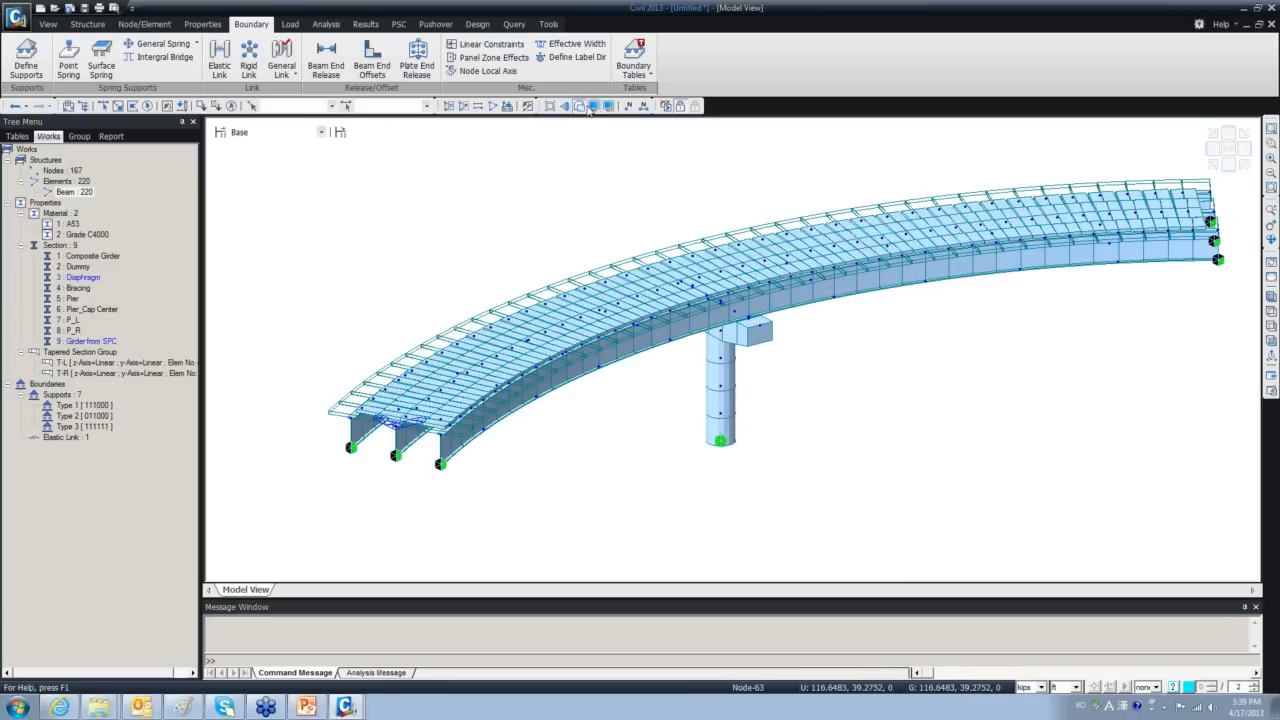
# Delete all elements that use the Dummy section from the bridge deck.
pyautogui.keyDown('ctrl'); pyautogui.moveTo(806, 290); pyautogui.dragTo(745, 371, button='middle'); pyautogui.keyUp('ctrl')
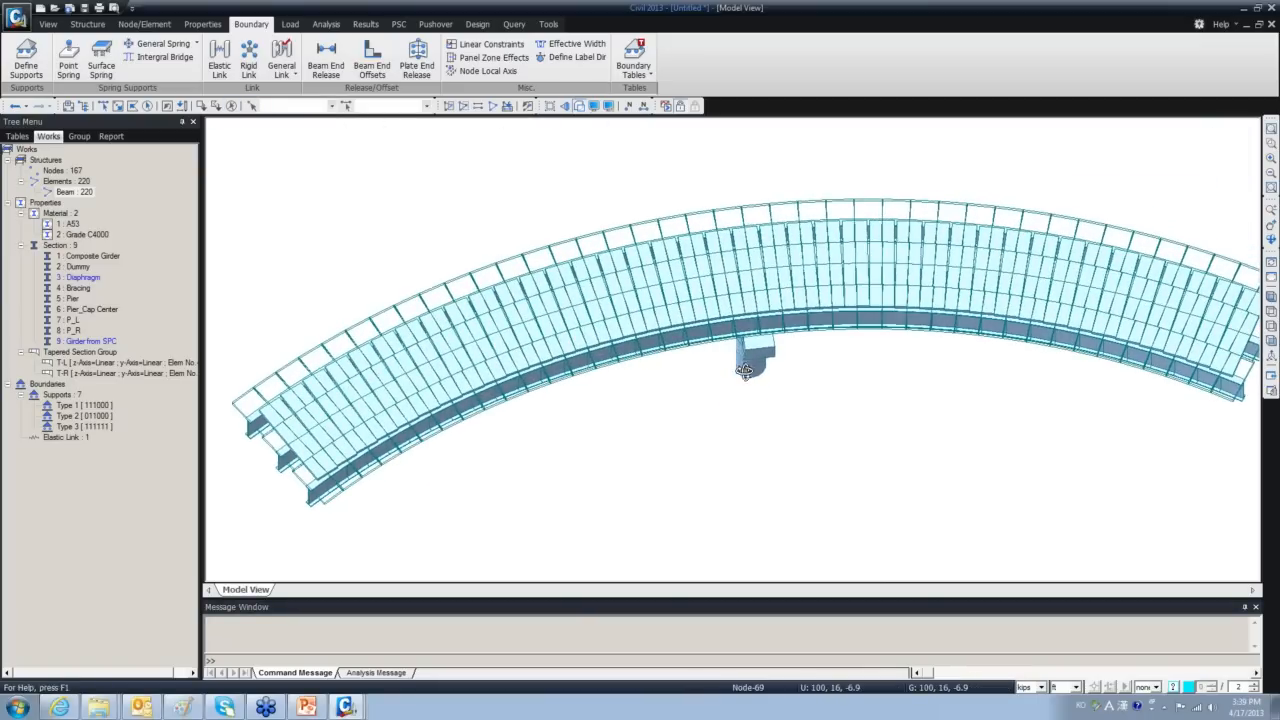
pyautogui.moveTo(970, 466); pyautogui.dragTo(926, 471, button='middle')
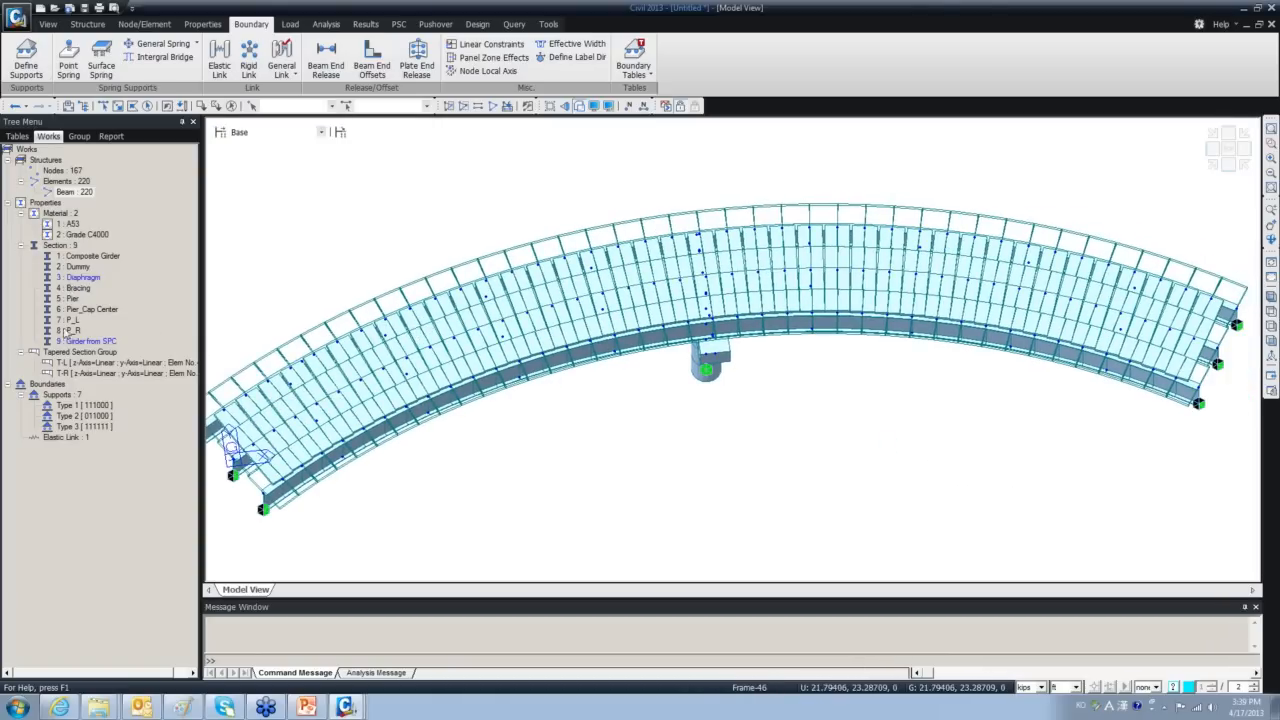
pyautogui.click(76, 267)
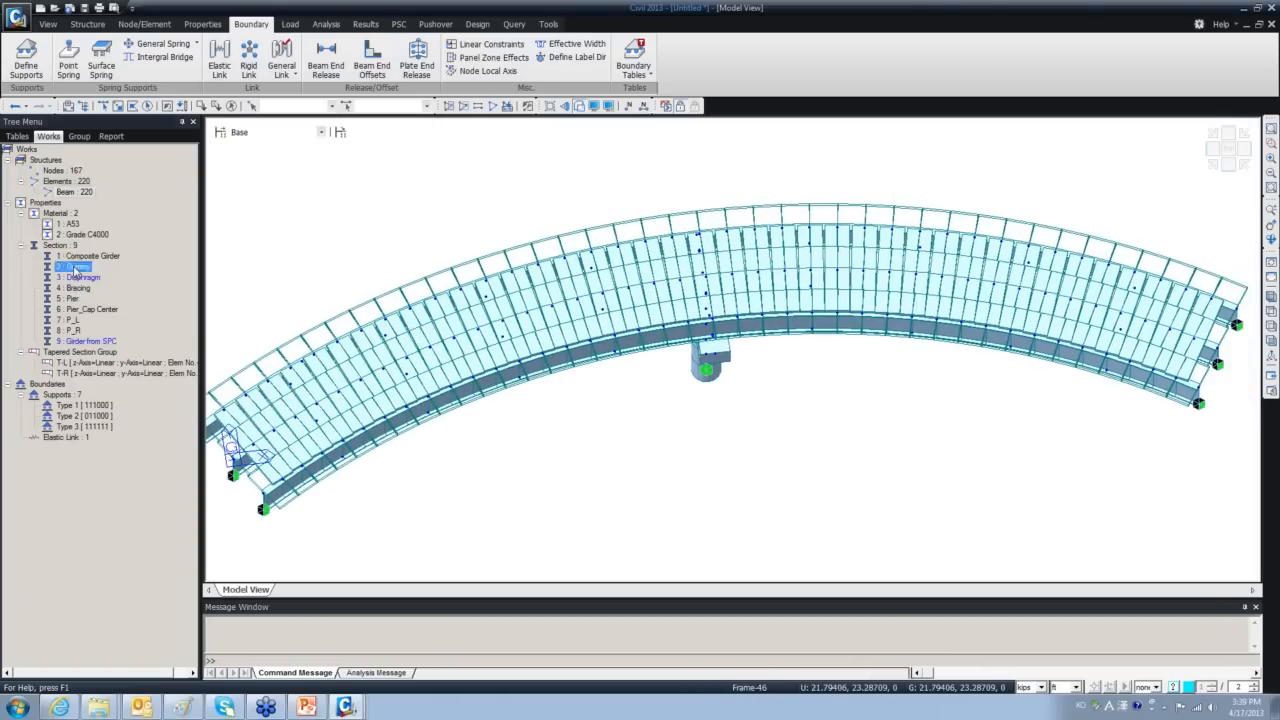
pyautogui.click(286, 207)
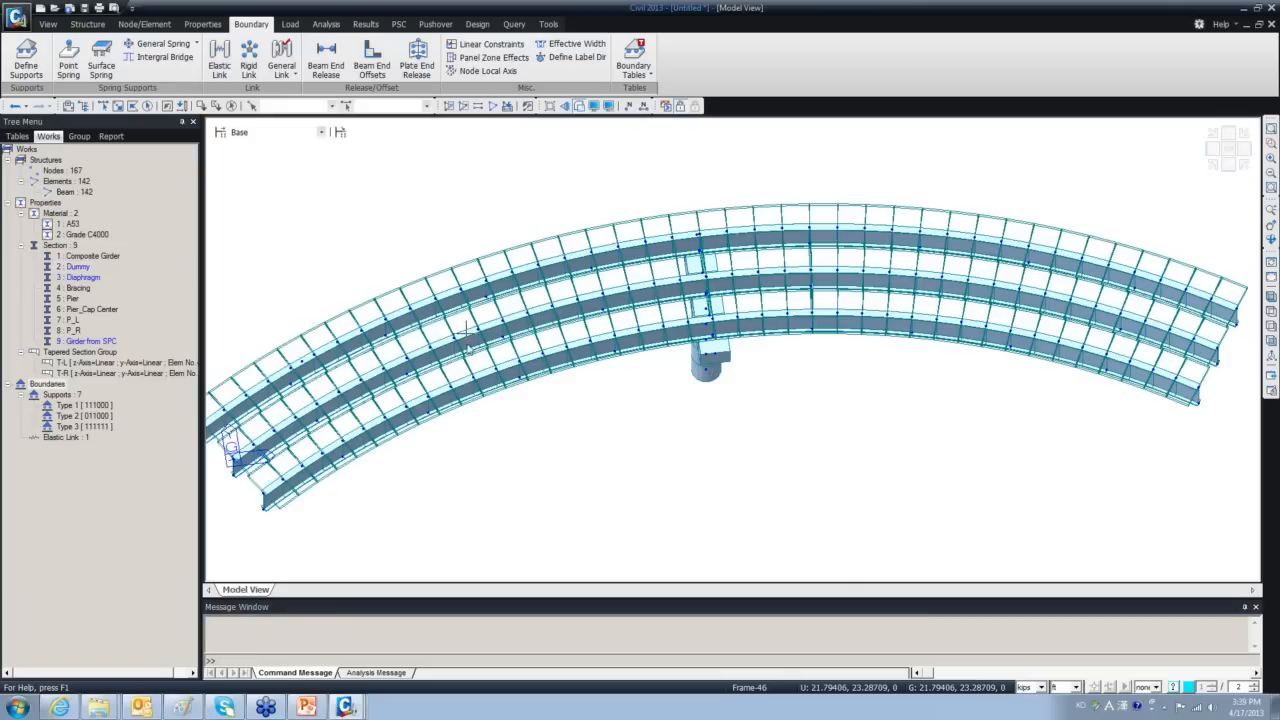
pyautogui.moveTo(599, 405); pyautogui.dragTo(688, 335, button='middle')
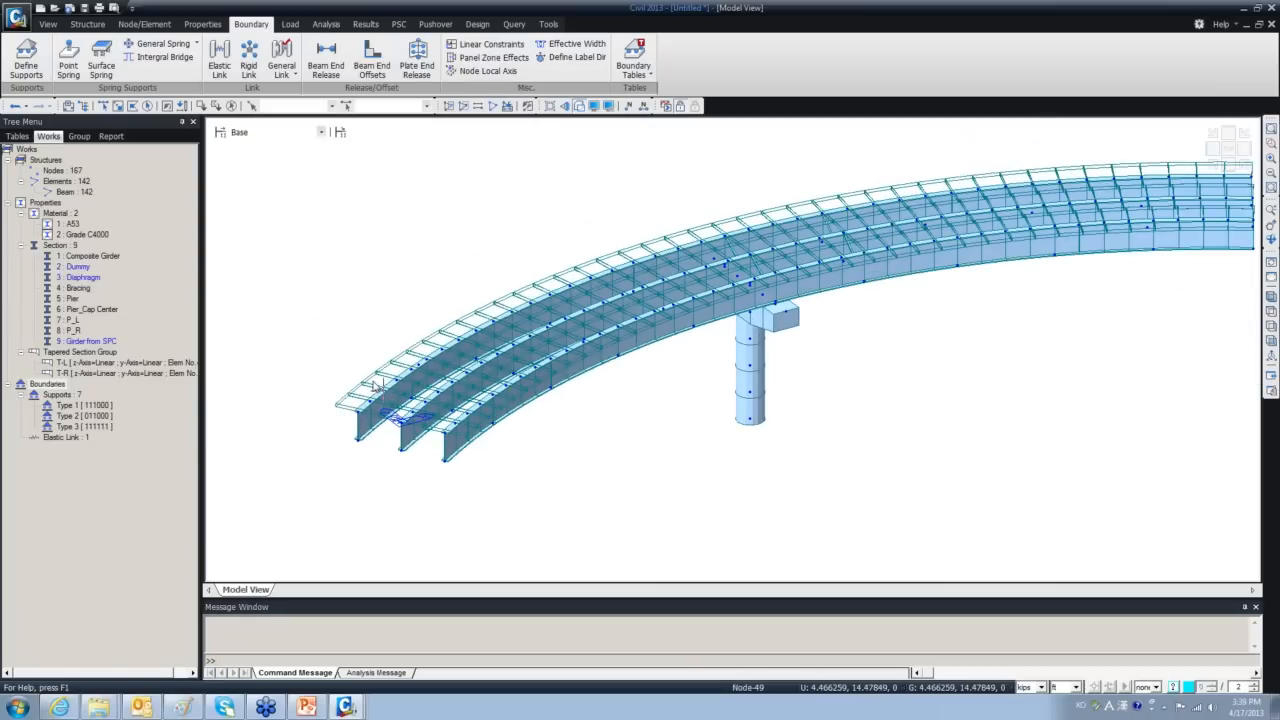
# Start adding a new I-Section to the section properties and consult the PowerPoint slides for reference.
pyautogui.moveTo(373, 382)
pyautogui.click(210, 25)
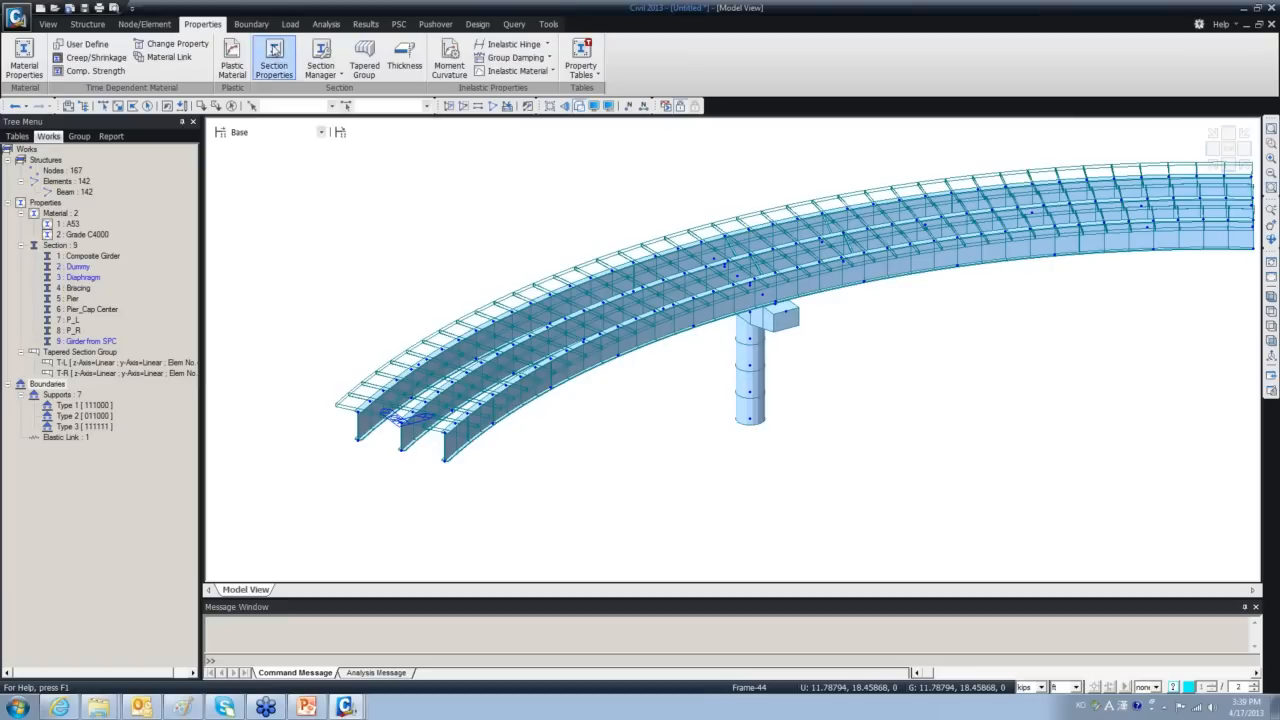
pyautogui.click(274, 58)
pyautogui.moveTo(220, 51); pyautogui.dragTo(408, 146)
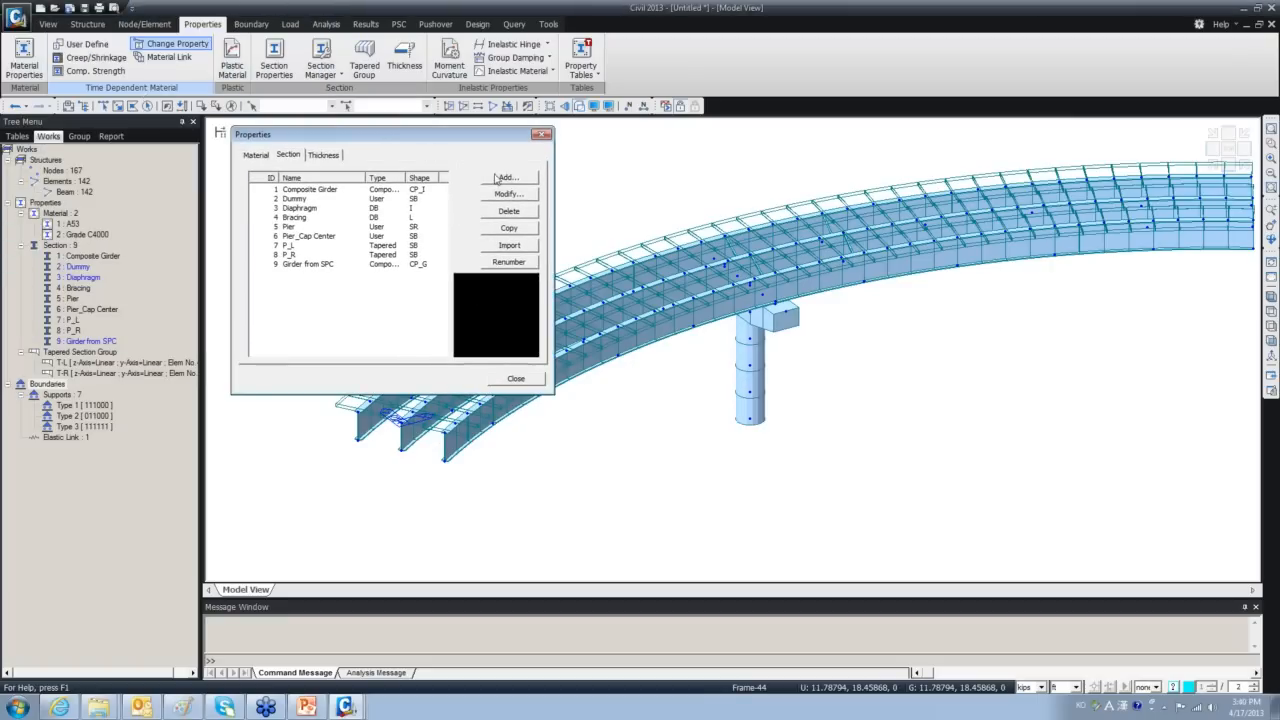
pyautogui.click(507, 178)
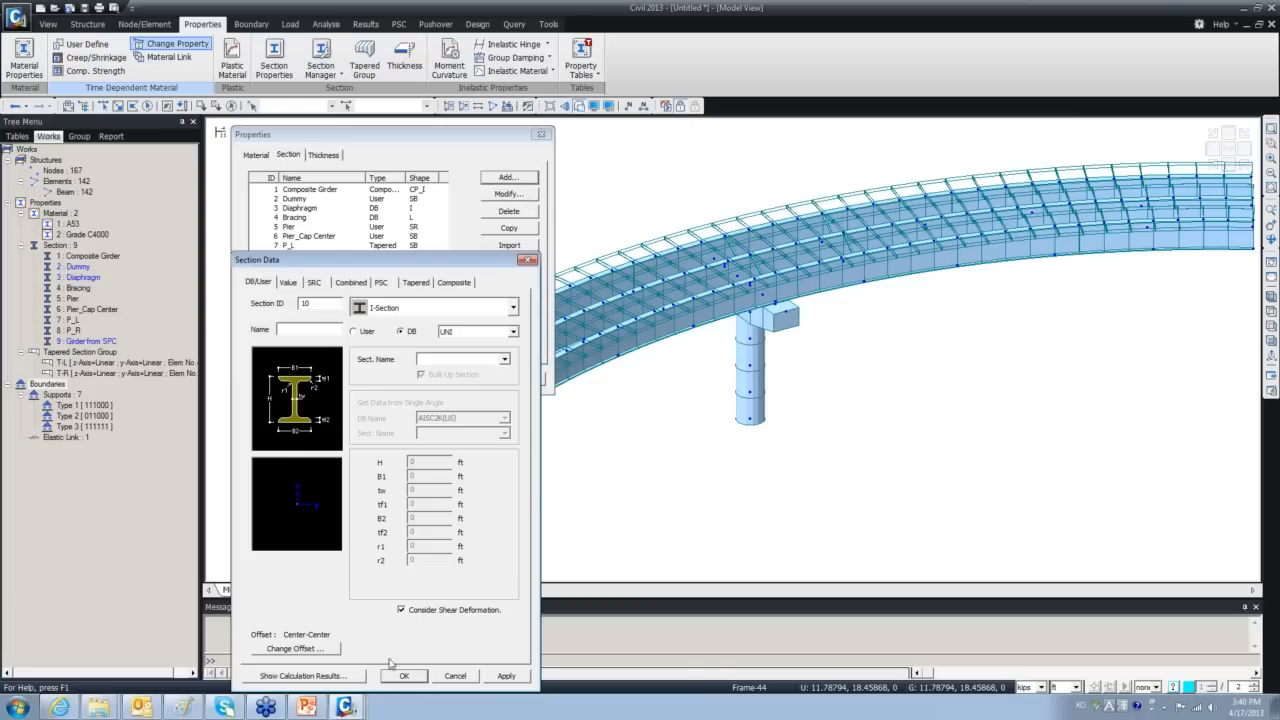
pyautogui.click(307, 707)
pyautogui.click(75, 587)
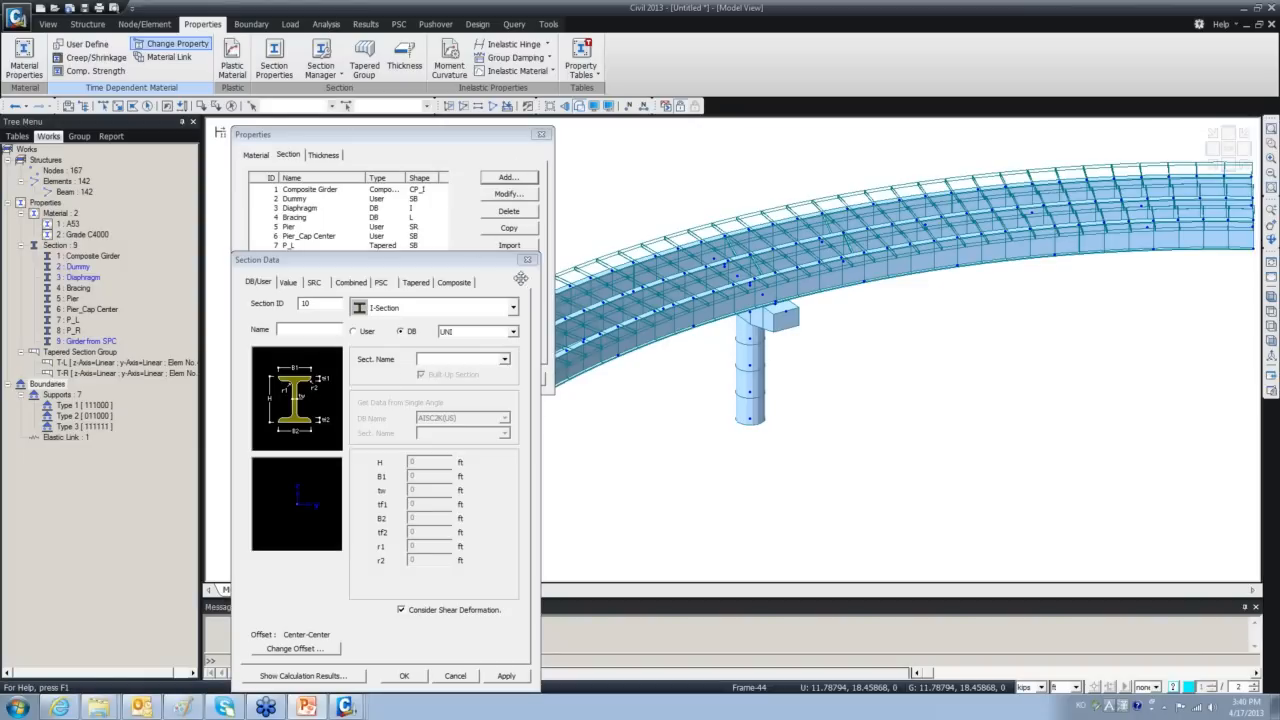
pyautogui.click(400, 310)
pyautogui.click(400, 312)
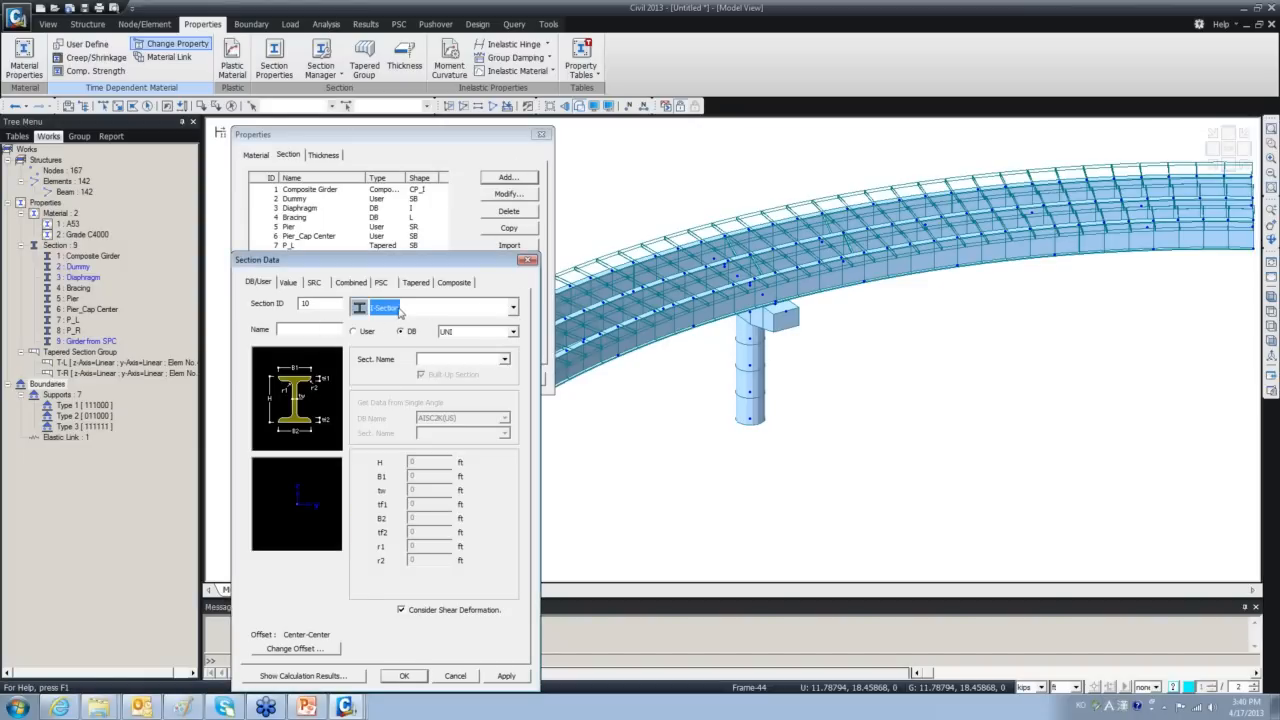
# Define the user I-section named Girger with H of 6 ft and further dimensions of .1 and .2 ft.
pyautogui.click(297, 331)
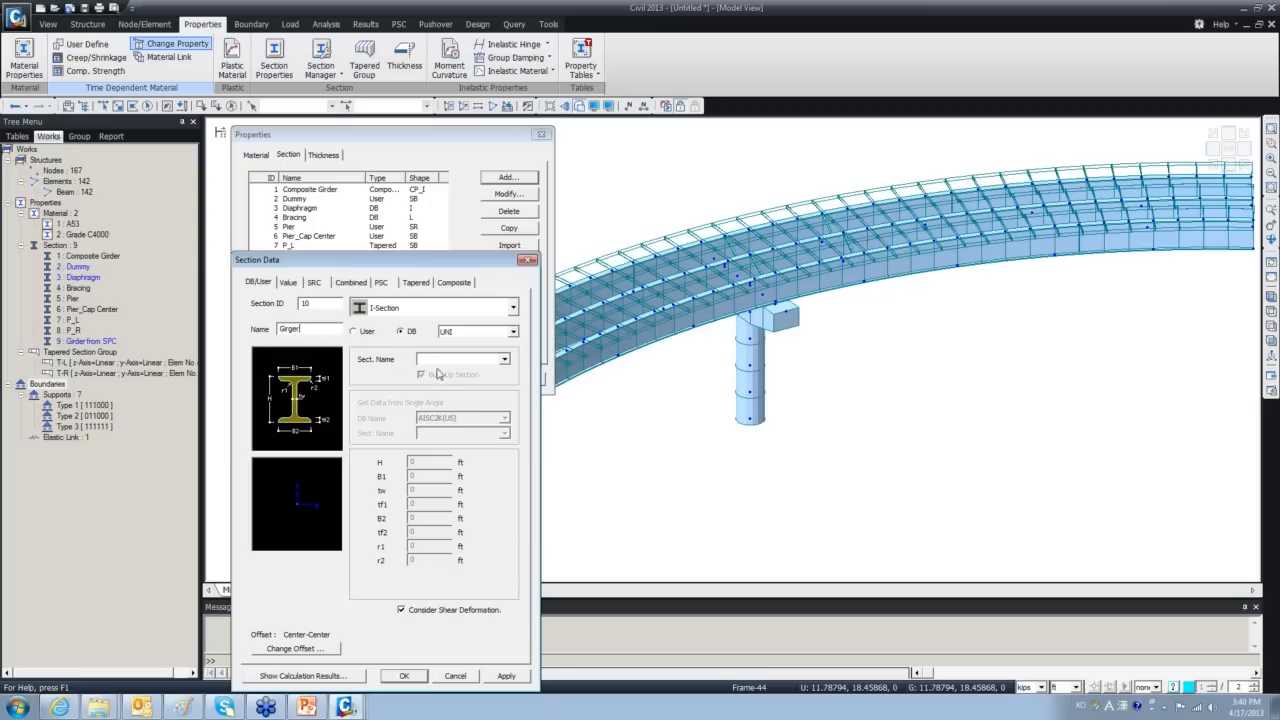
pyautogui.click(367, 331)
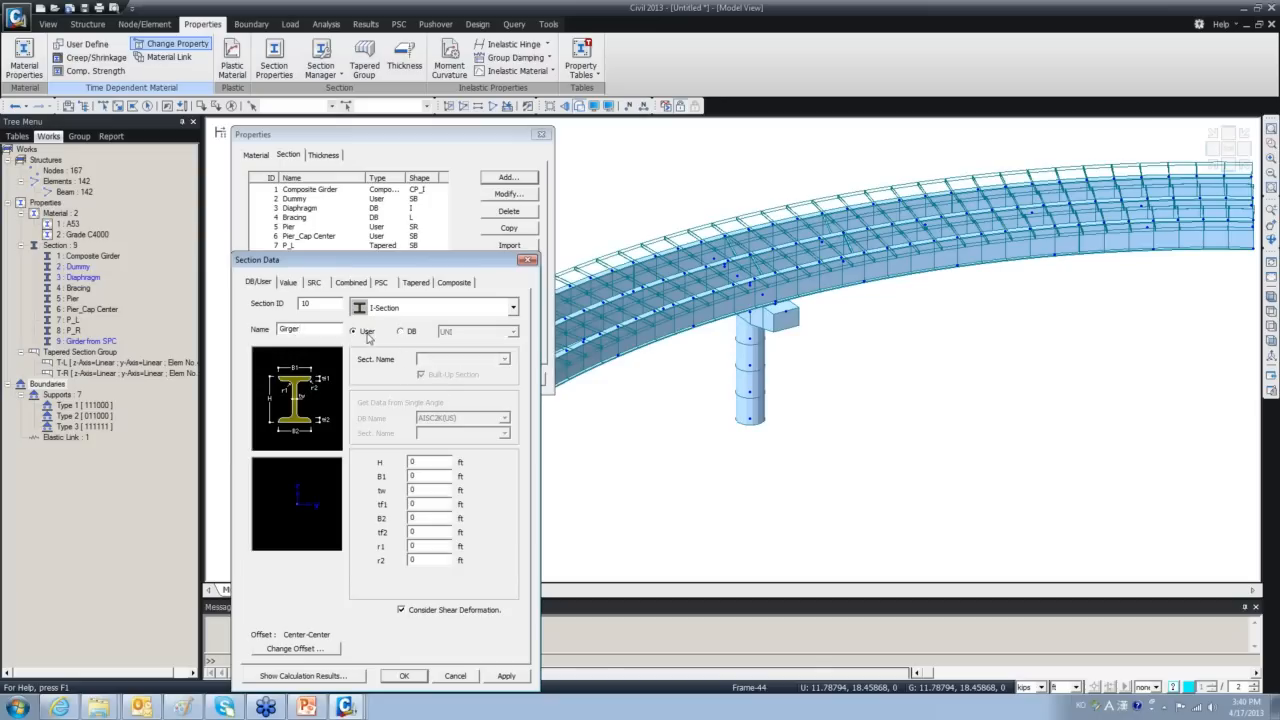
pyautogui.doubleClick(431, 461)
pyautogui.write('6')
pyautogui.write('.1')
pyautogui.write('.2')
pyautogui.click(404, 676)
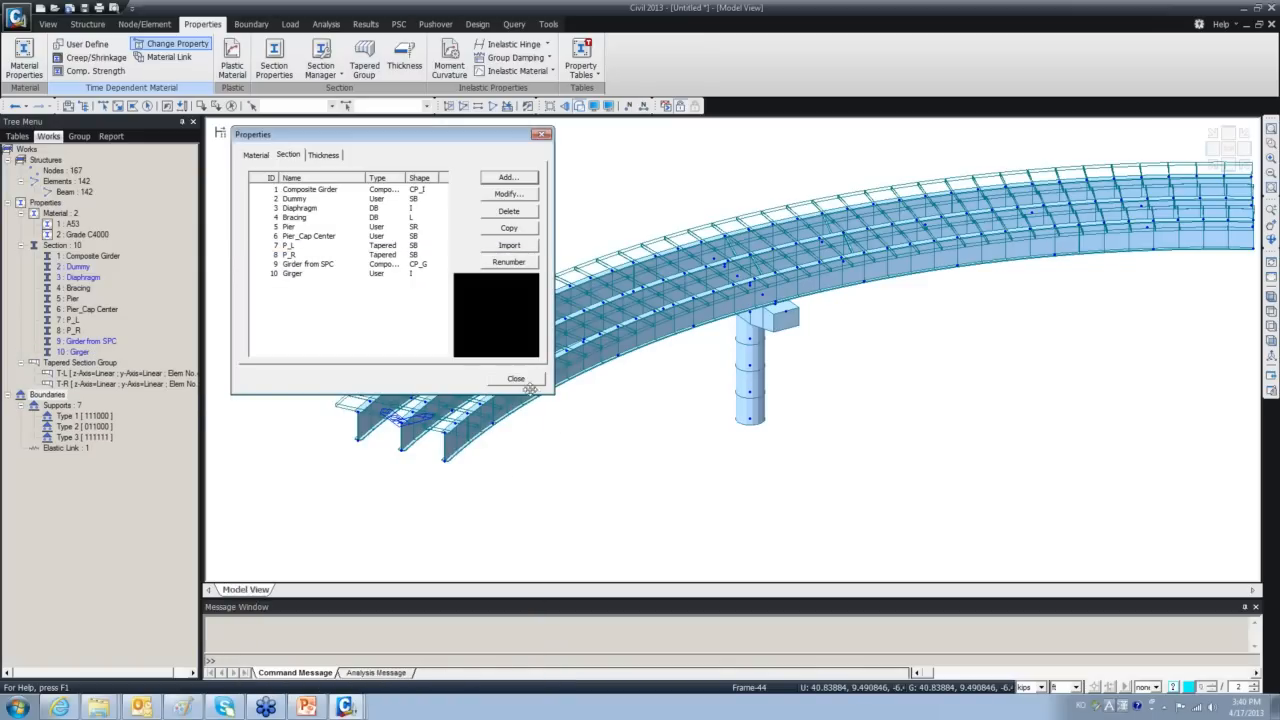
pyautogui.click(516, 383)
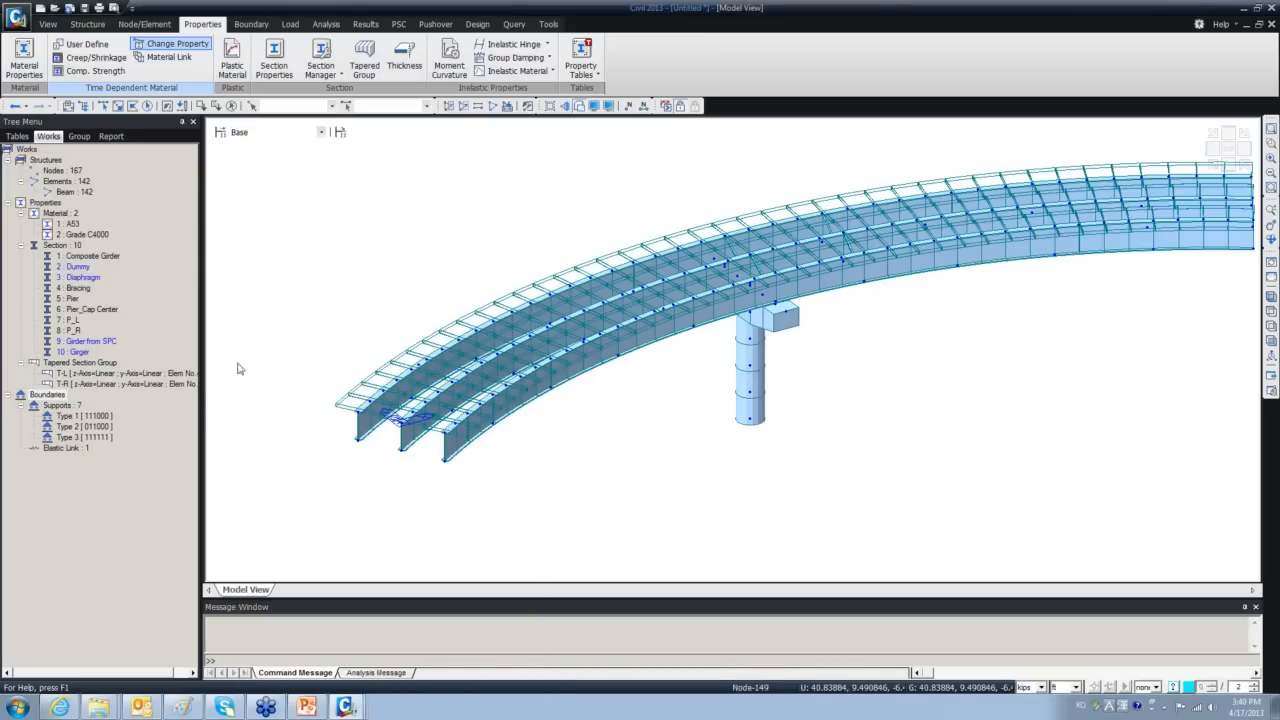
# Assign the Girger section to all beam elements that use the Composite Girder section.
pyautogui.click(92, 258)
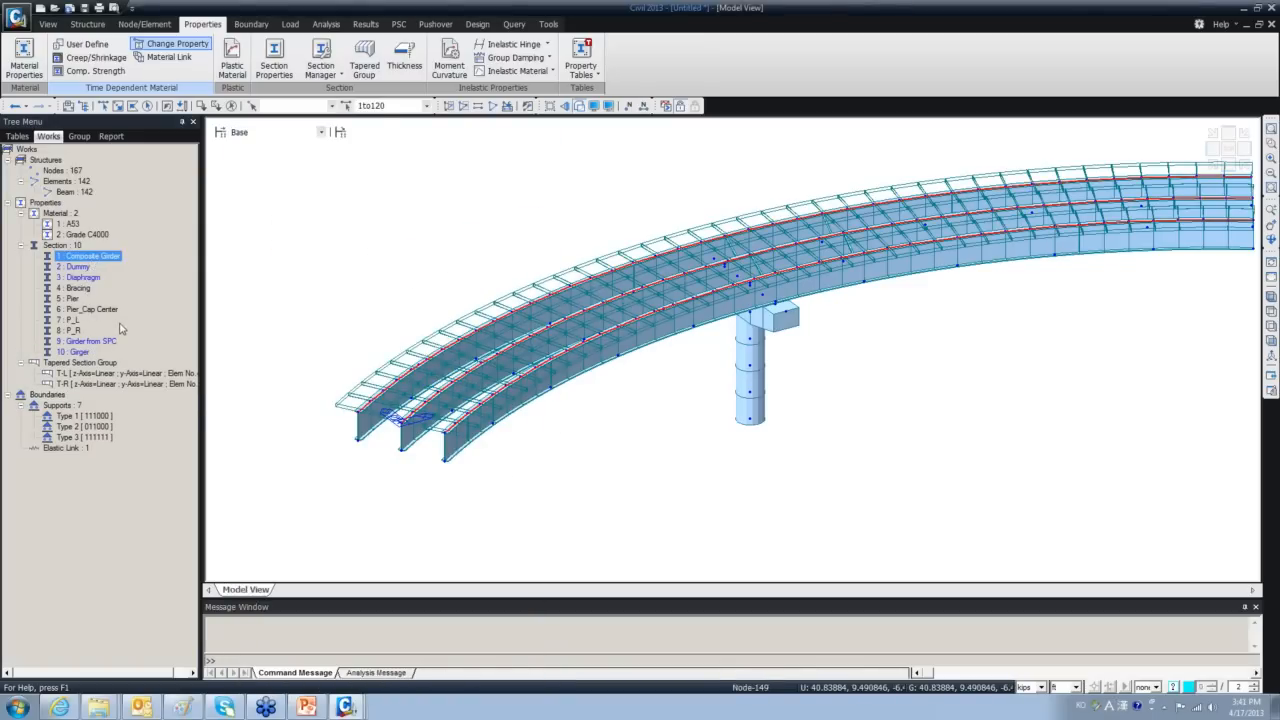
pyautogui.click(88, 353)
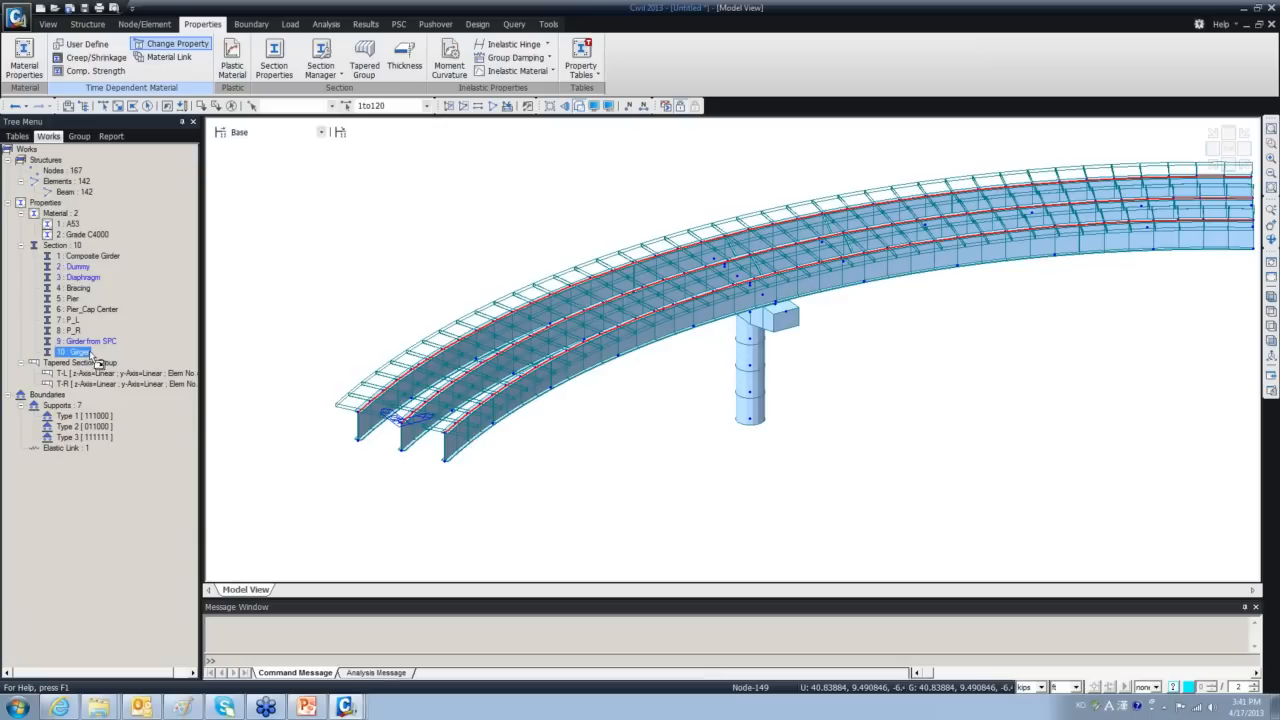
pyautogui.moveTo(88, 353); pyautogui.dragTo(268, 254)
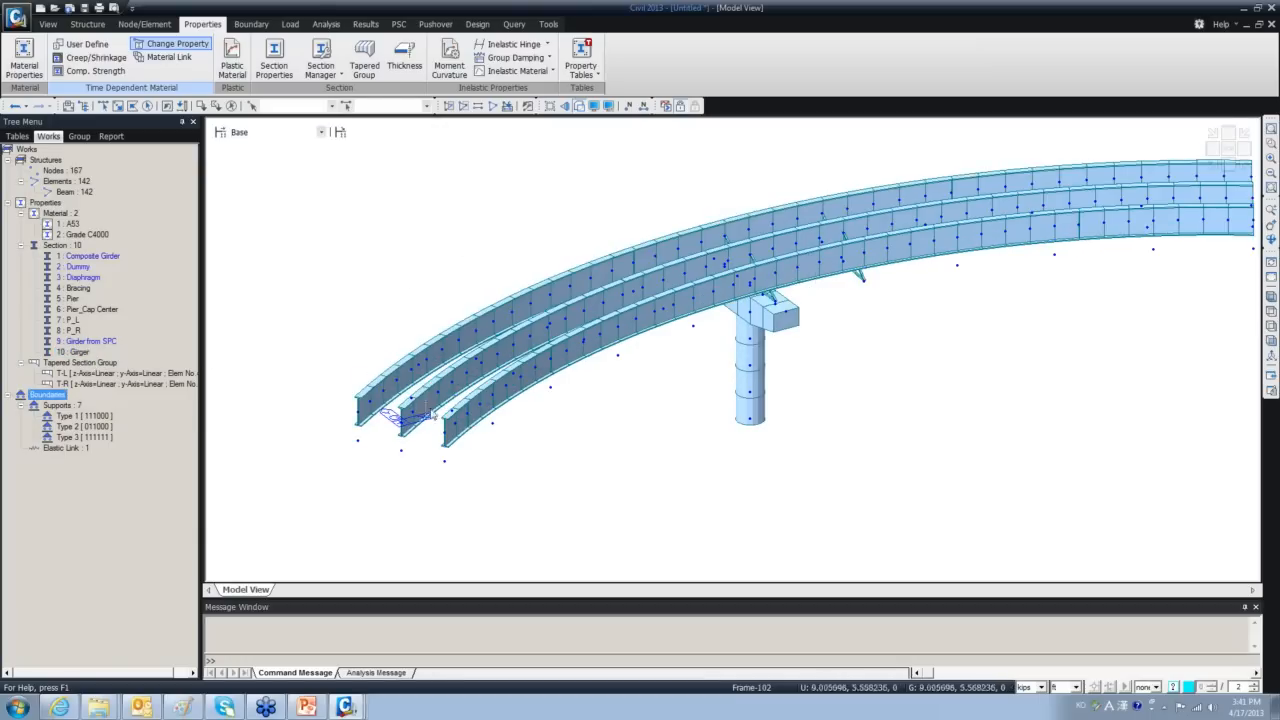
# Change the offset of the Girger section to Center-Top.
pyautogui.rightClick(82, 355)
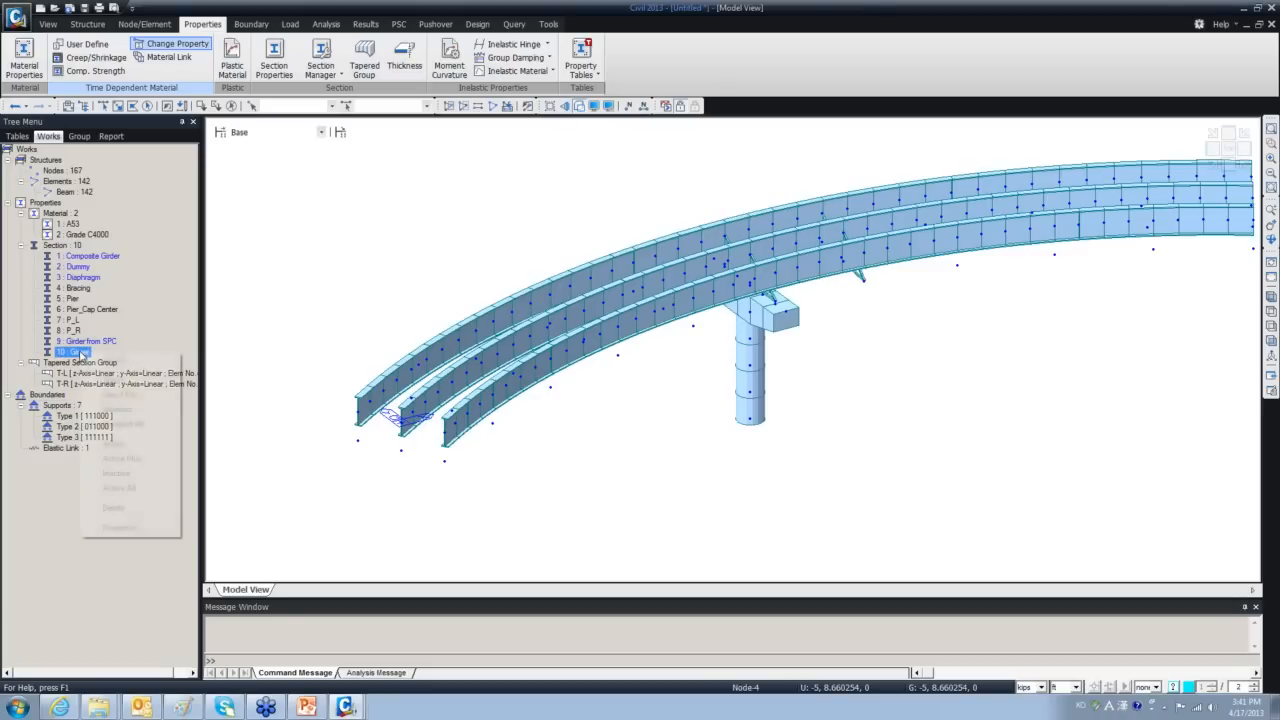
pyautogui.click(155, 535)
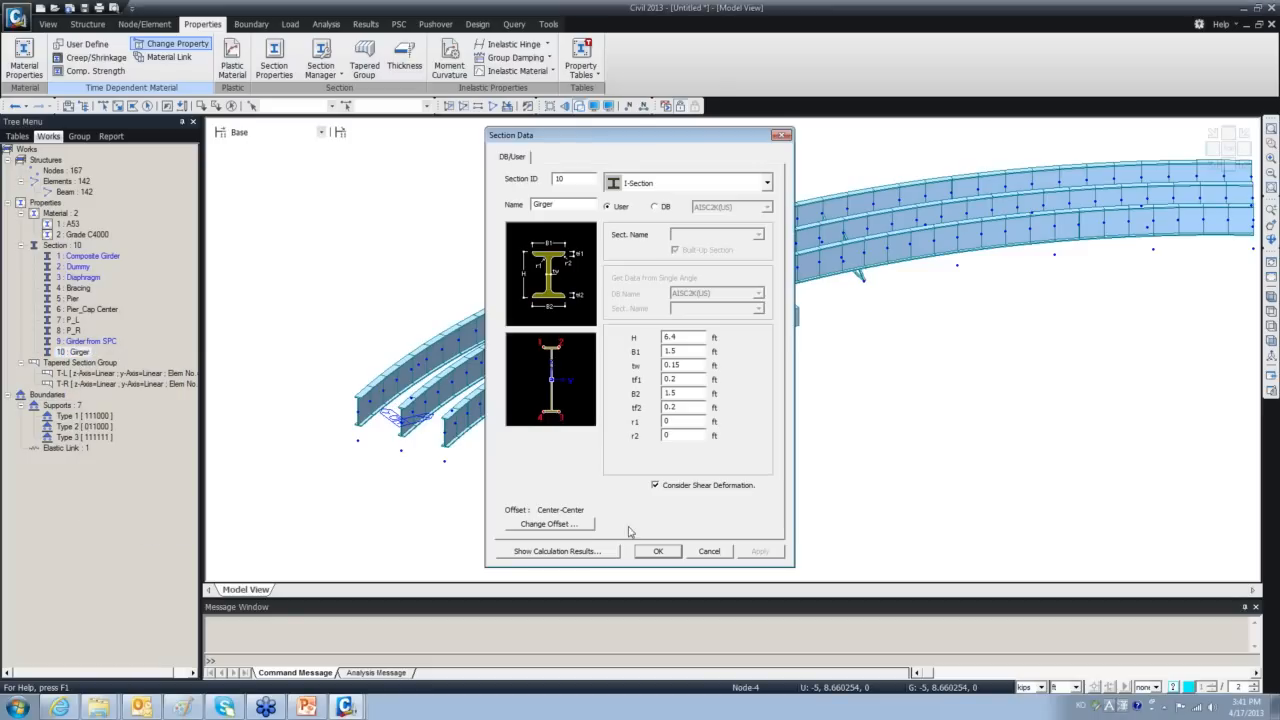
pyautogui.click(549, 524)
pyautogui.click(566, 321)
pyautogui.click(533, 340)
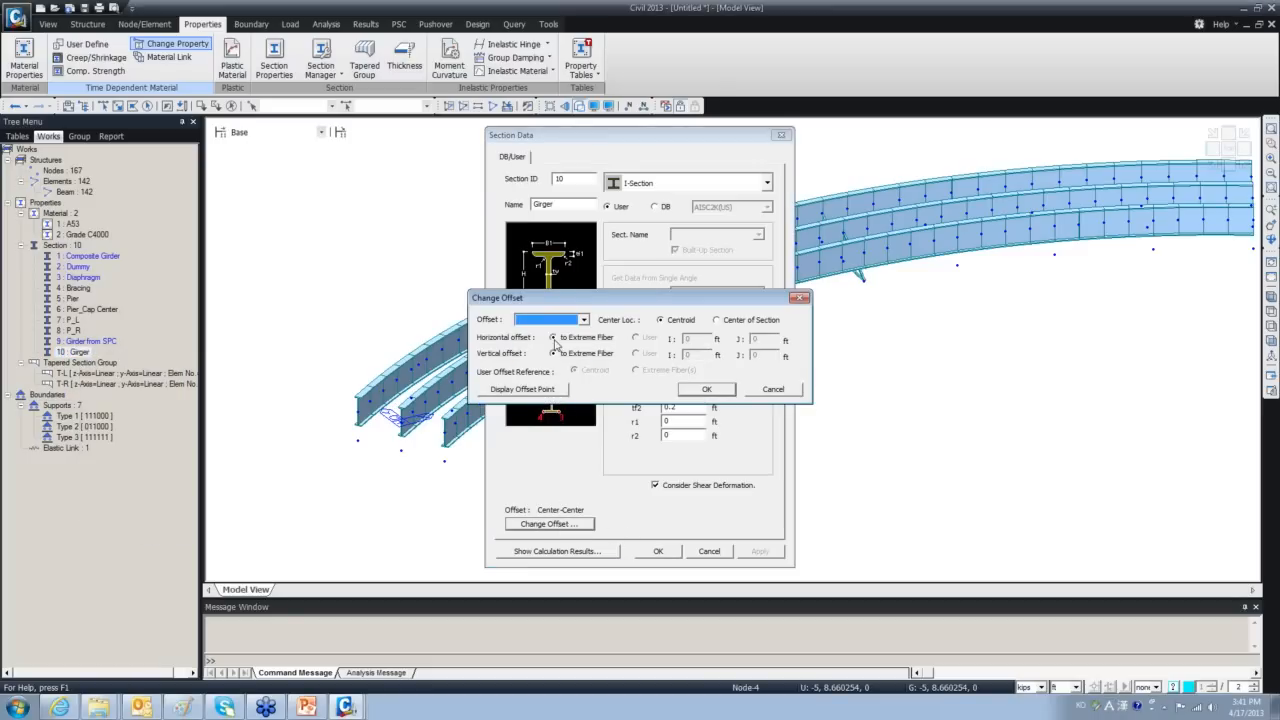
pyautogui.click(700, 391)
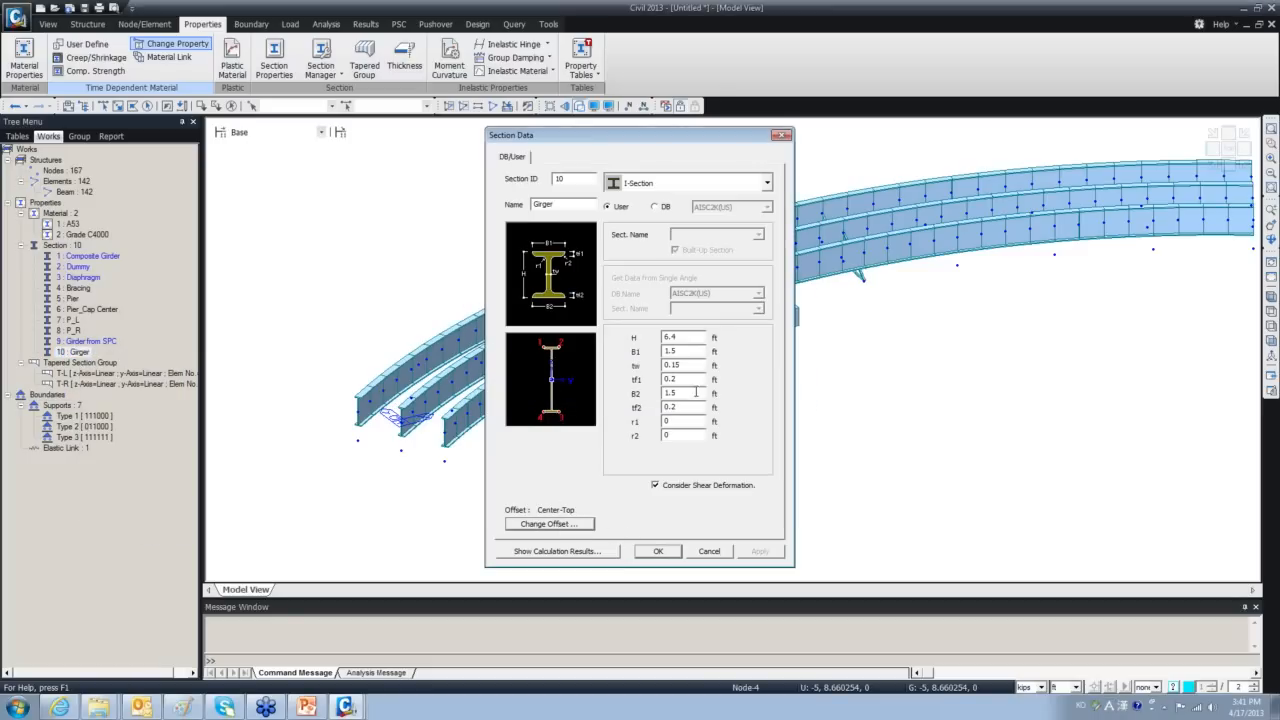
pyautogui.click(658, 551)
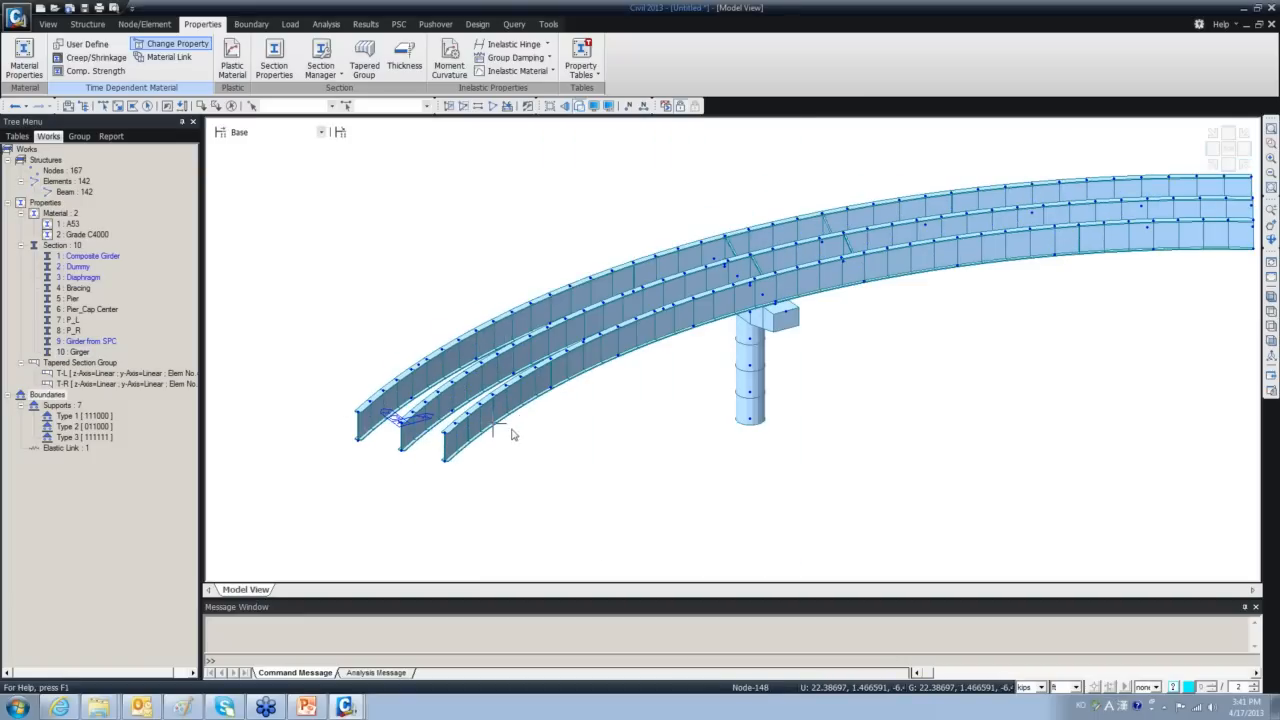
# Select the superstructure above the pier in the front view and activate only those nodes and elements.
pyautogui.keyDown('ctrl'); pyautogui.moveTo(938, 320); pyautogui.dragTo(882, 379, button='middle'); pyautogui.keyUp('ctrl')
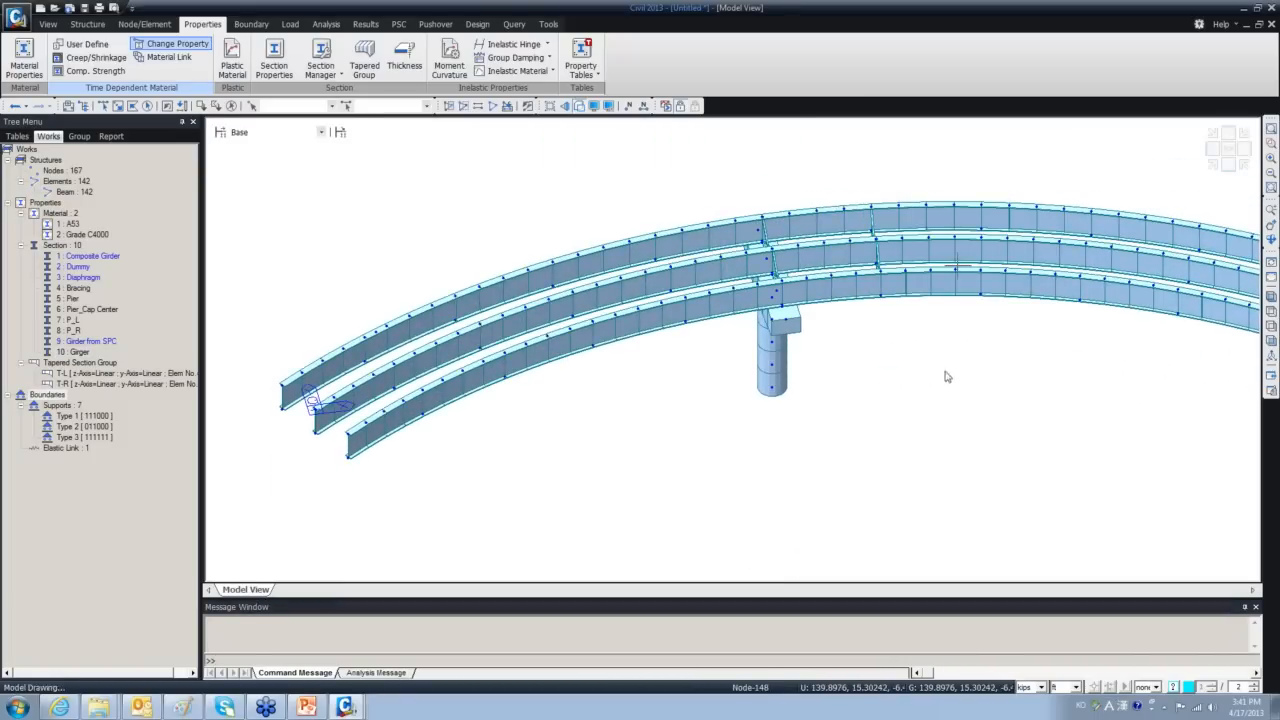
pyautogui.moveTo(840, 441); pyautogui.dragTo(720, 502, button='middle')
pyautogui.scroll(-3, 950, 415)
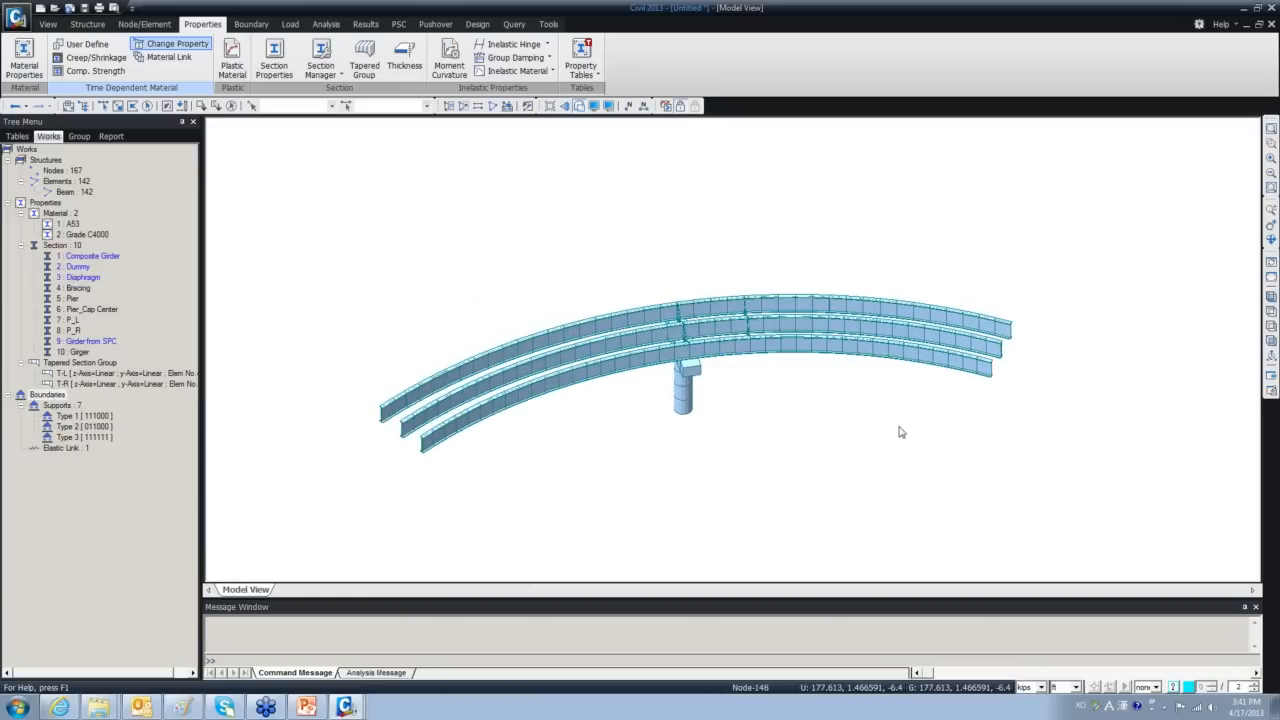
pyautogui.scroll(-1, 832, 428)
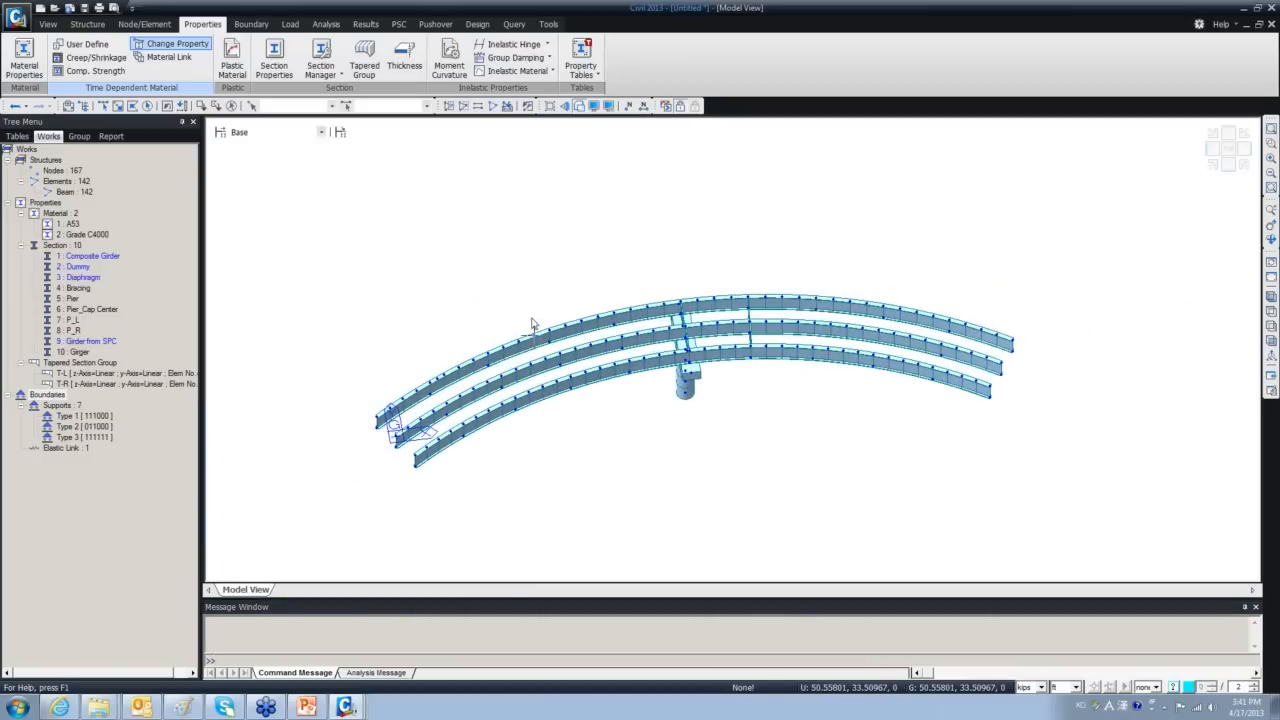
pyautogui.moveTo(534, 323)
pyautogui.moveTo(495, 368)
pyautogui.keyDown('ctrl'); pyautogui.mouseDown(button='middle')
pyautogui.moveTo(486, 269)
pyautogui.moveTo(523, 277)
pyautogui.mouseUp(button='middle'); pyautogui.keyUp('ctrl')
pyautogui.click(1271, 343)
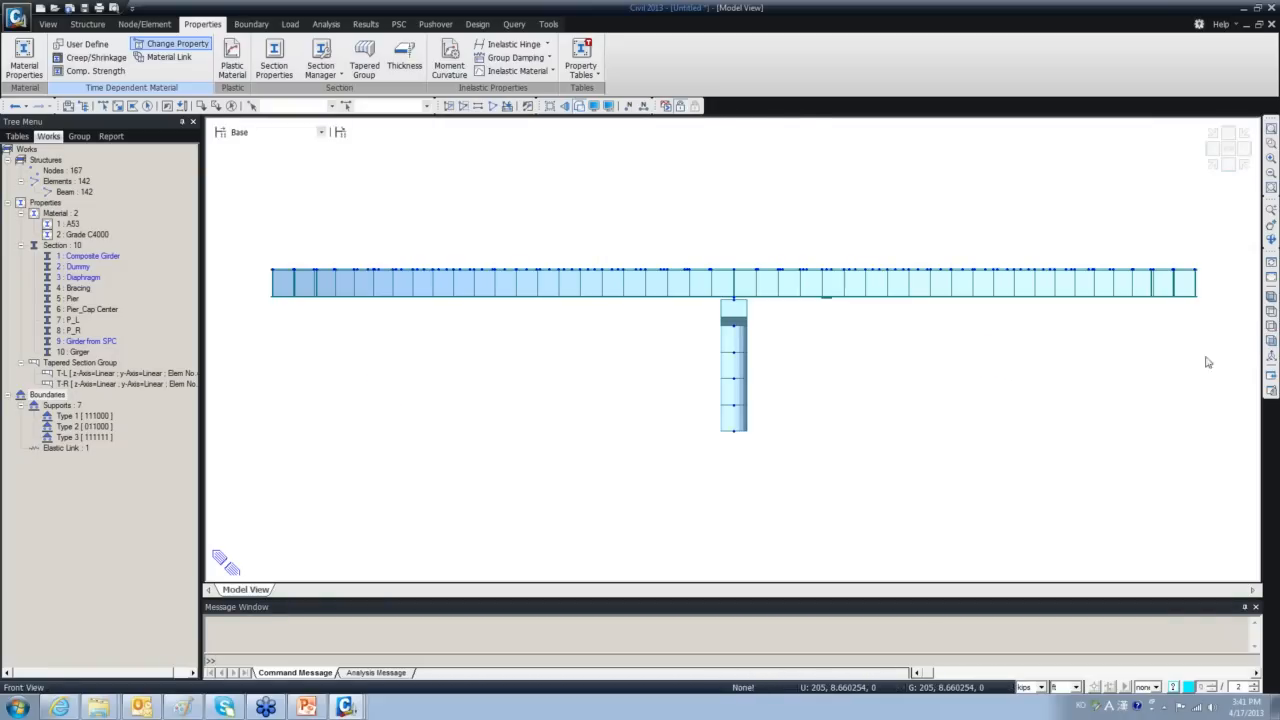
pyautogui.click(103, 106)
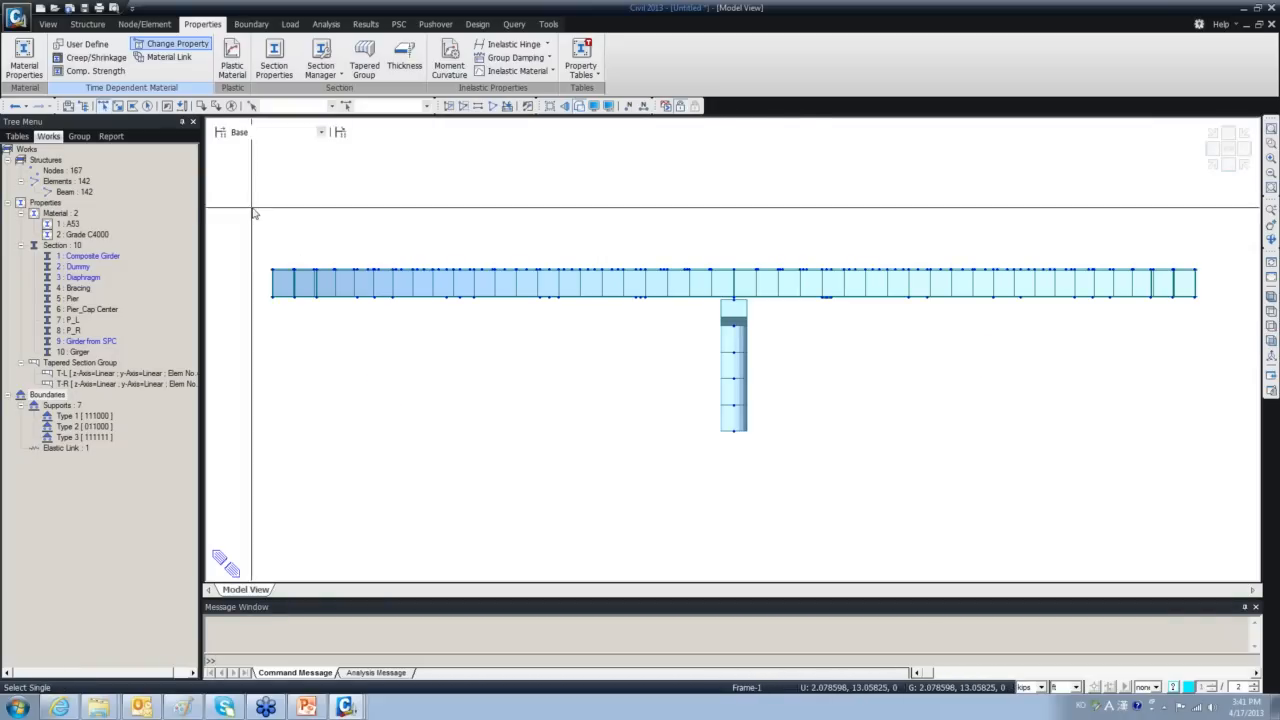
pyautogui.moveTo(245, 234)
pyautogui.mouseDown()
pyautogui.moveTo(314, 271)
pyautogui.moveTo(1029, 243)
pyautogui.moveTo(1188, 285)
pyautogui.moveTo(1140, 264)
pyautogui.moveTo(574, 204)
pyautogui.moveTo(258, 216)
pyautogui.mouseUp()
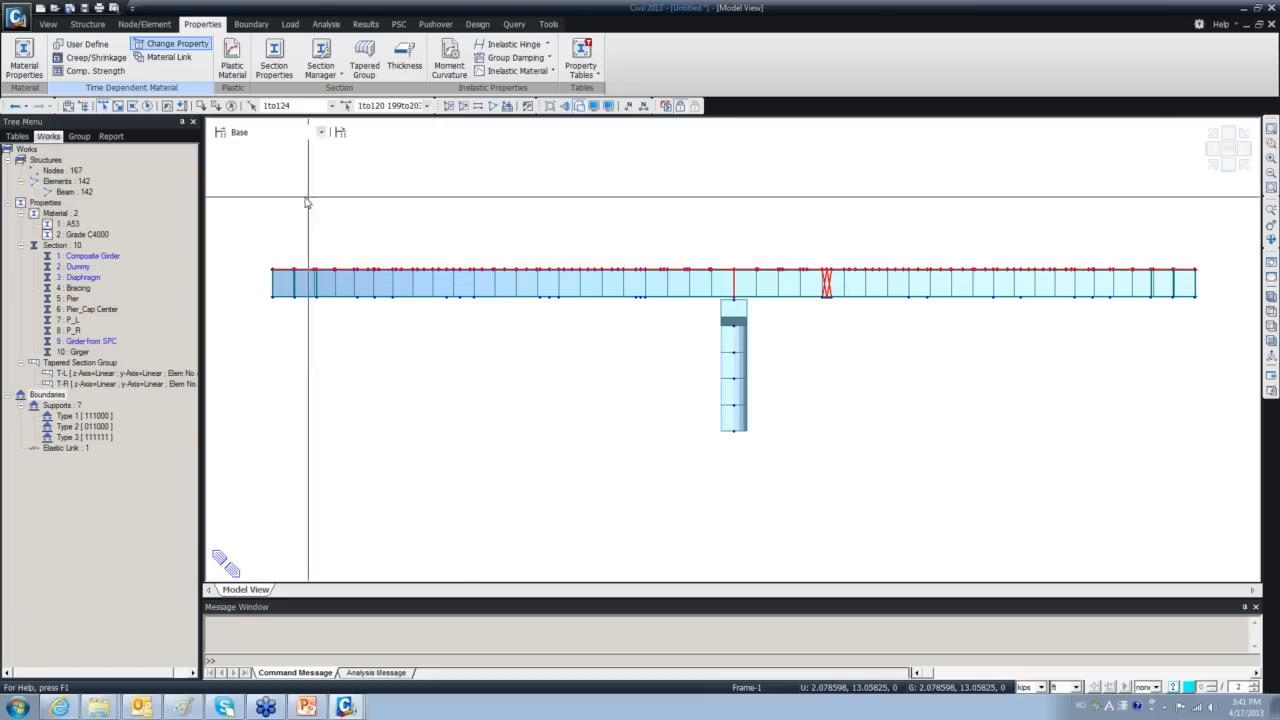
pyautogui.click(447, 106)
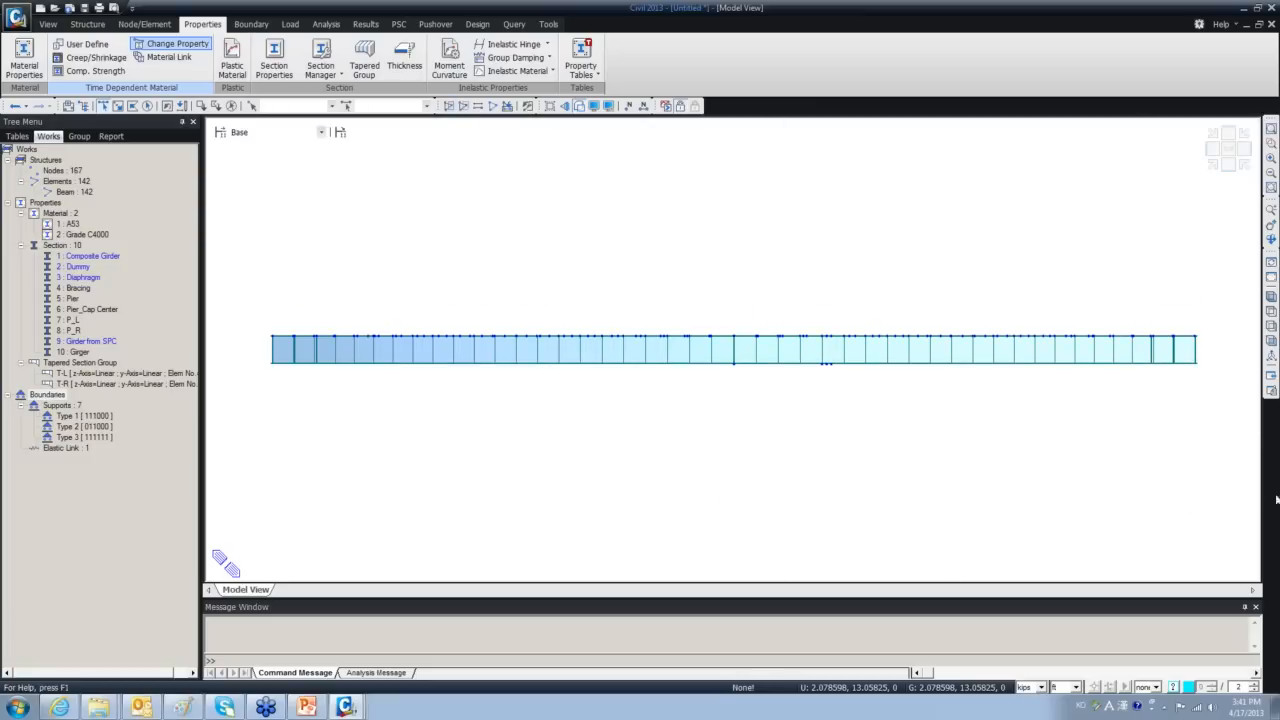
# In the top view, create a node at coordinates 0, 15, 0 ft outside the start of the outer girder.
pyautogui.click(1272, 316)
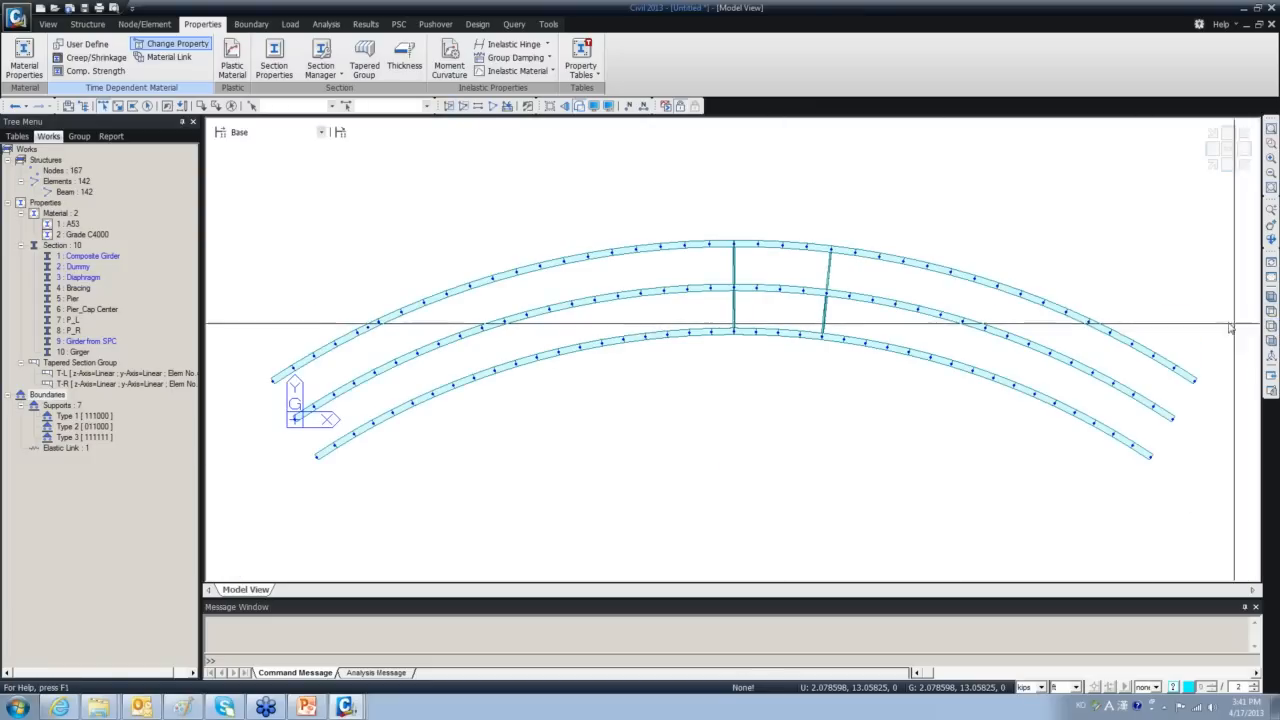
pyautogui.keyDown('ctrl'); pyautogui.moveTo(889, 374); pyautogui.dragTo(1023, 314, button='middle'); pyautogui.keyUp('ctrl')
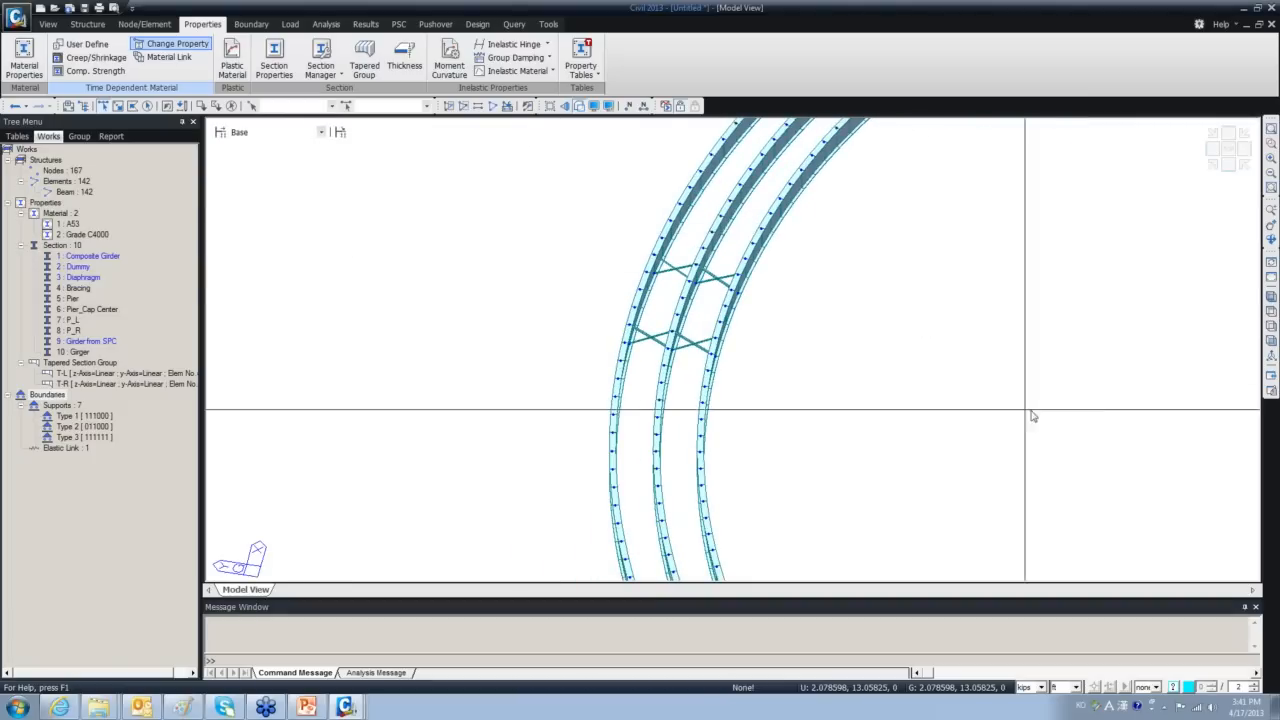
pyautogui.click(1272, 312)
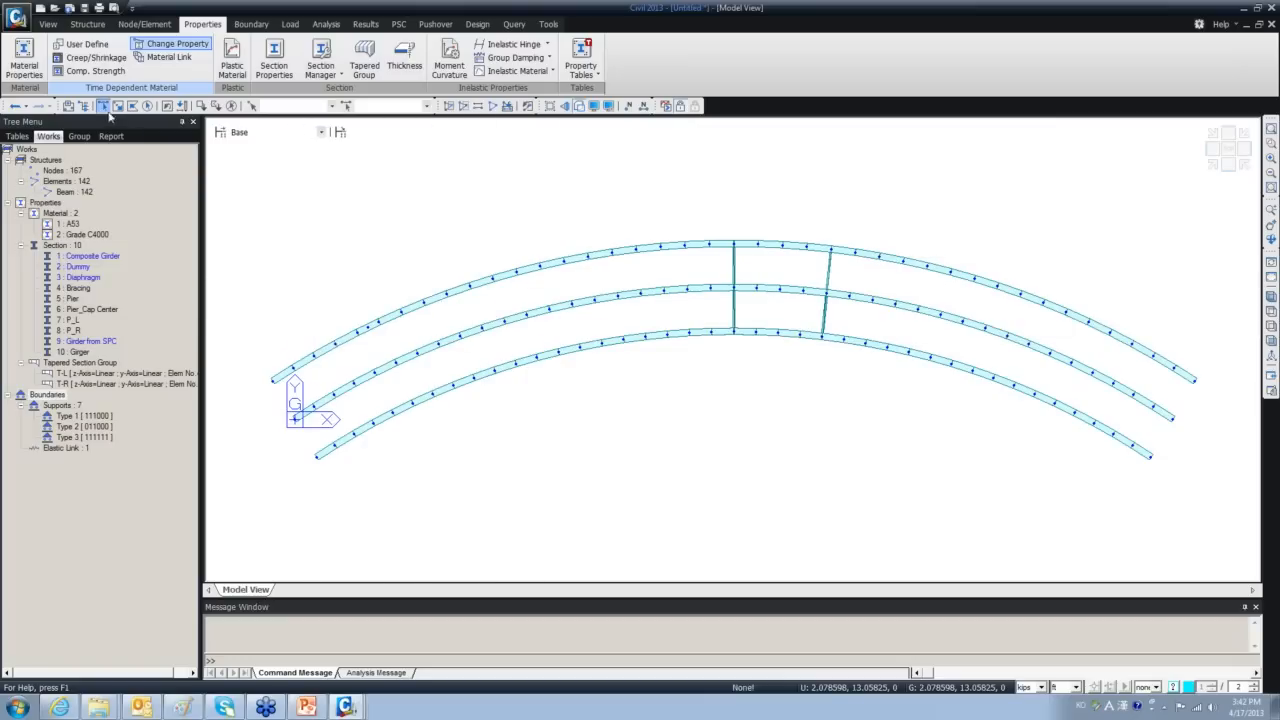
pyautogui.click(87, 24)
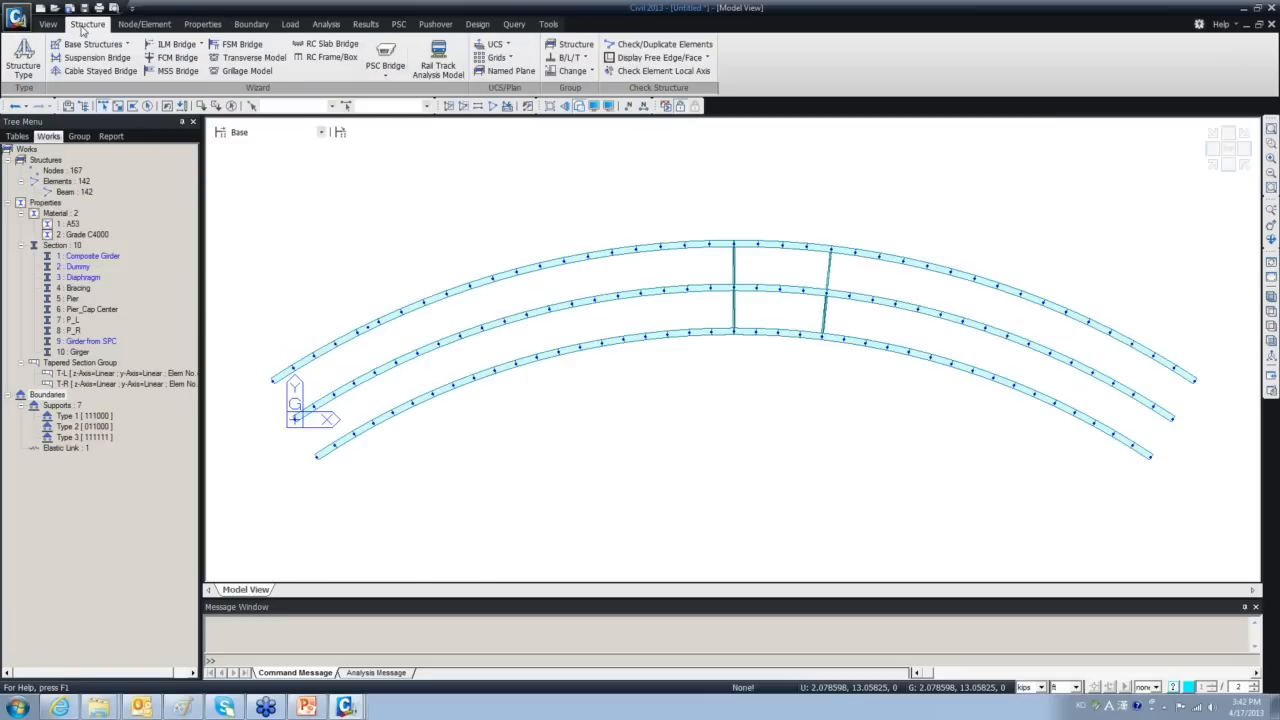
pyautogui.click(144, 24)
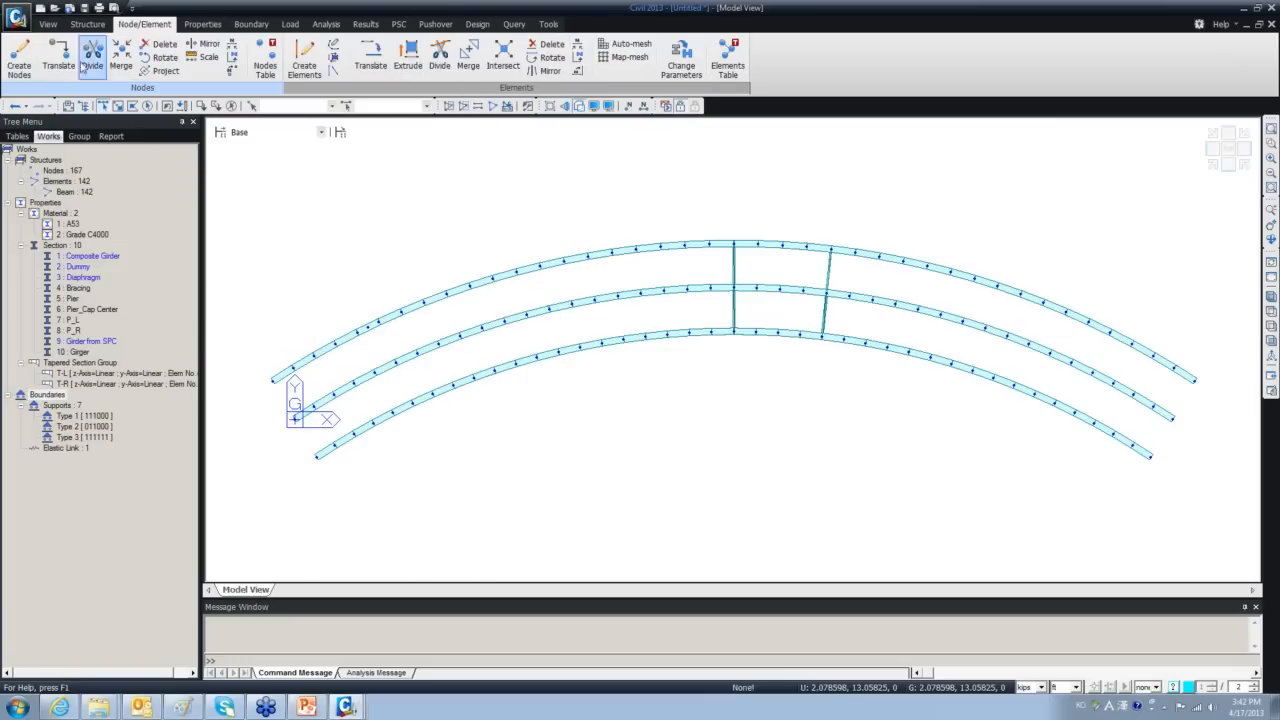
pyautogui.click(19, 60)
pyautogui.click(49, 210)
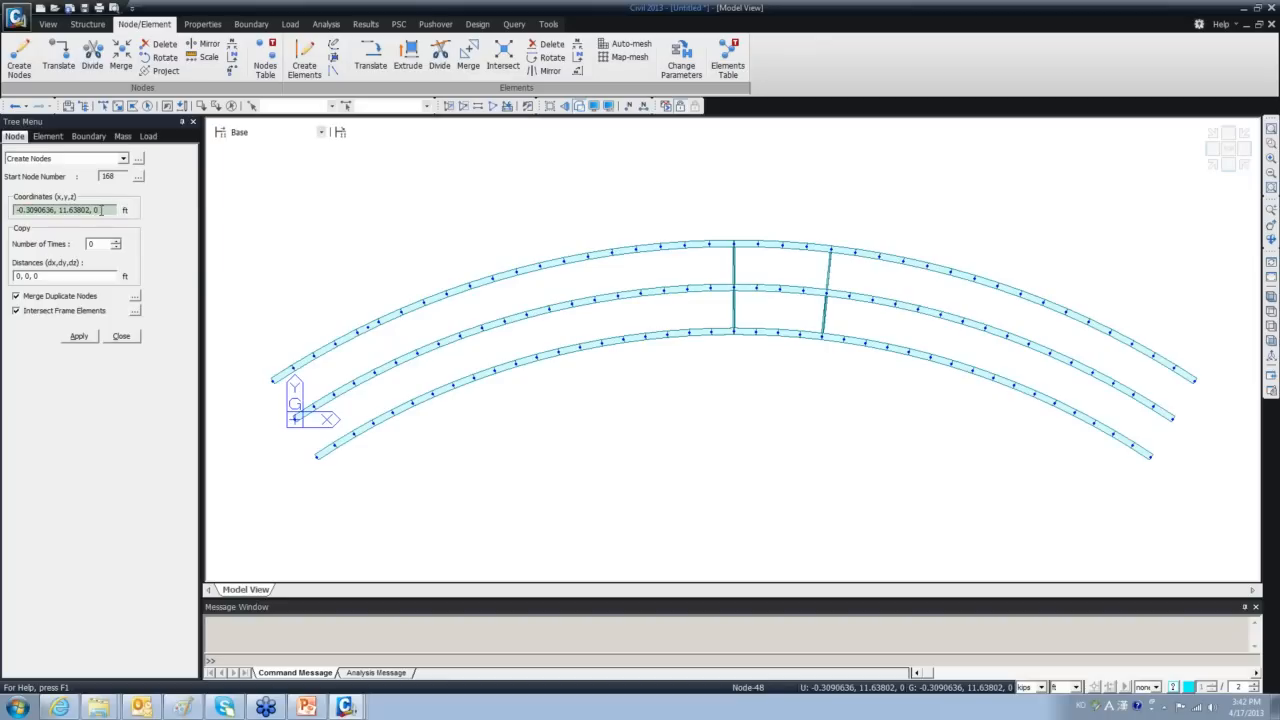
pyautogui.moveTo(101, 210); pyautogui.dragTo(17, 206)
pyautogui.write('0 15')
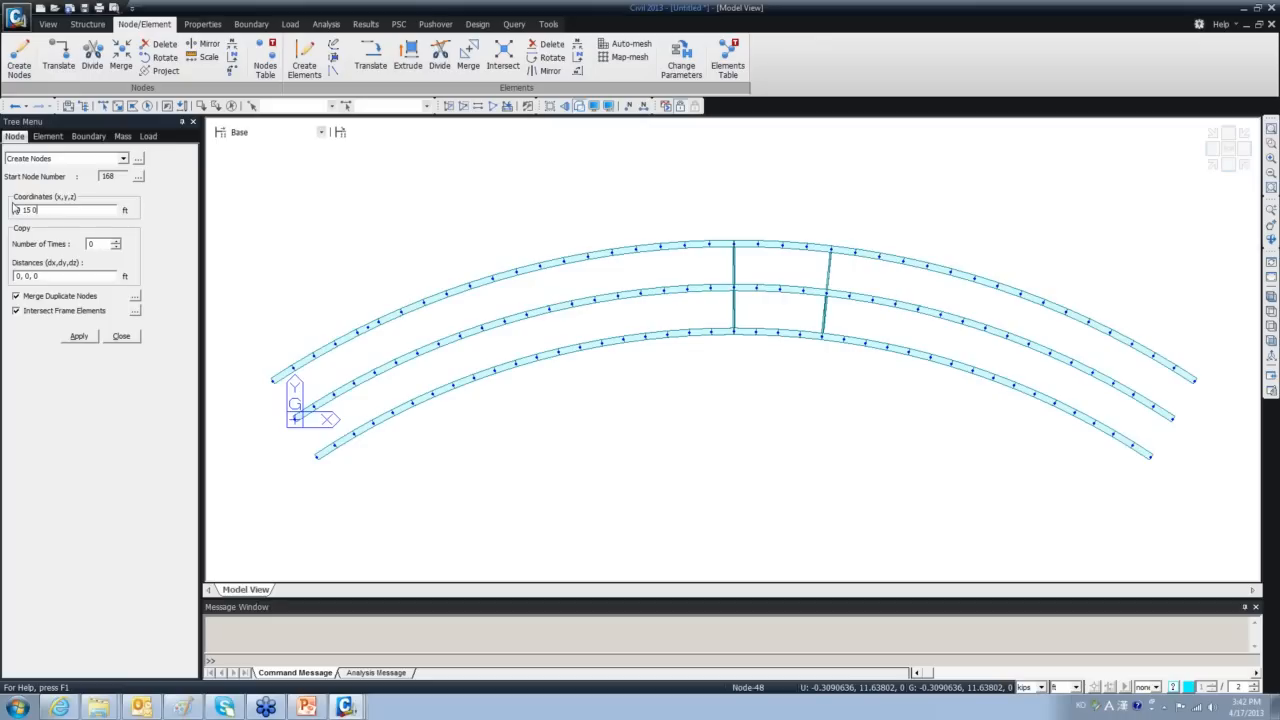
pyautogui.click(79, 336)
# Create nodes at 200, 15, 0 ft and 100, 45, 0 ft along the outer side of the girders.
pyautogui.click(20, 210)
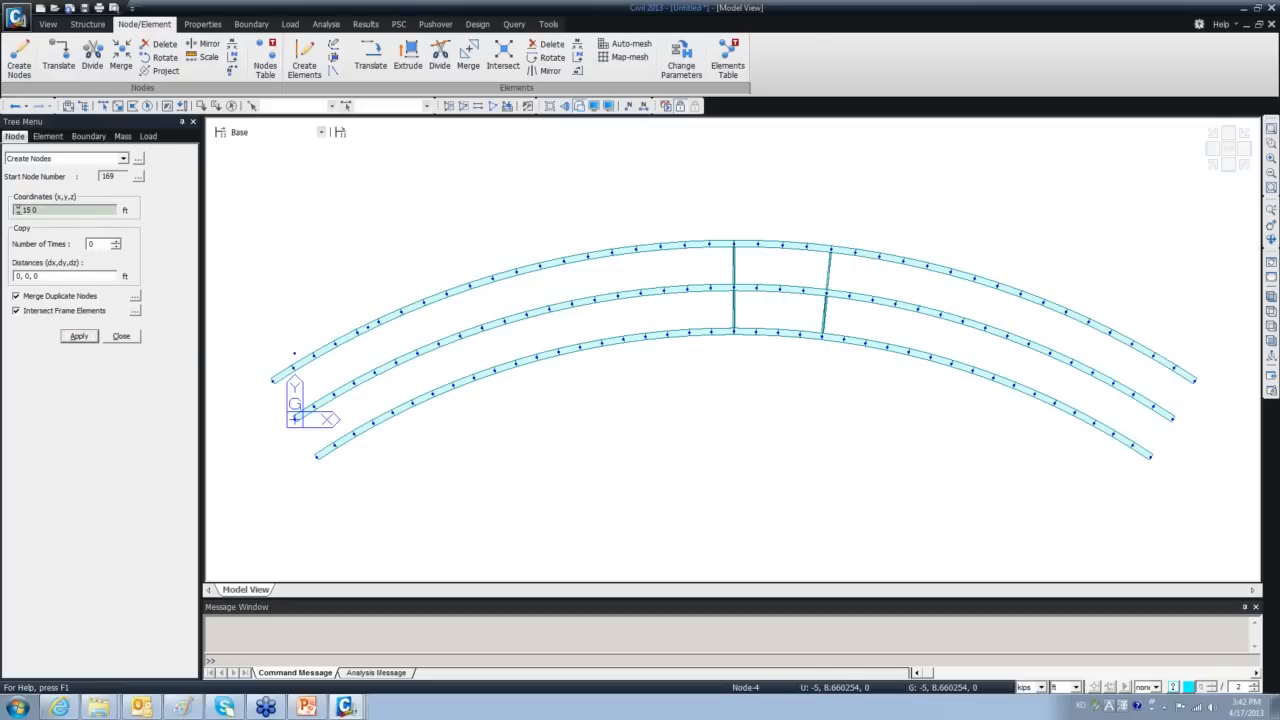
pyautogui.press('Right')
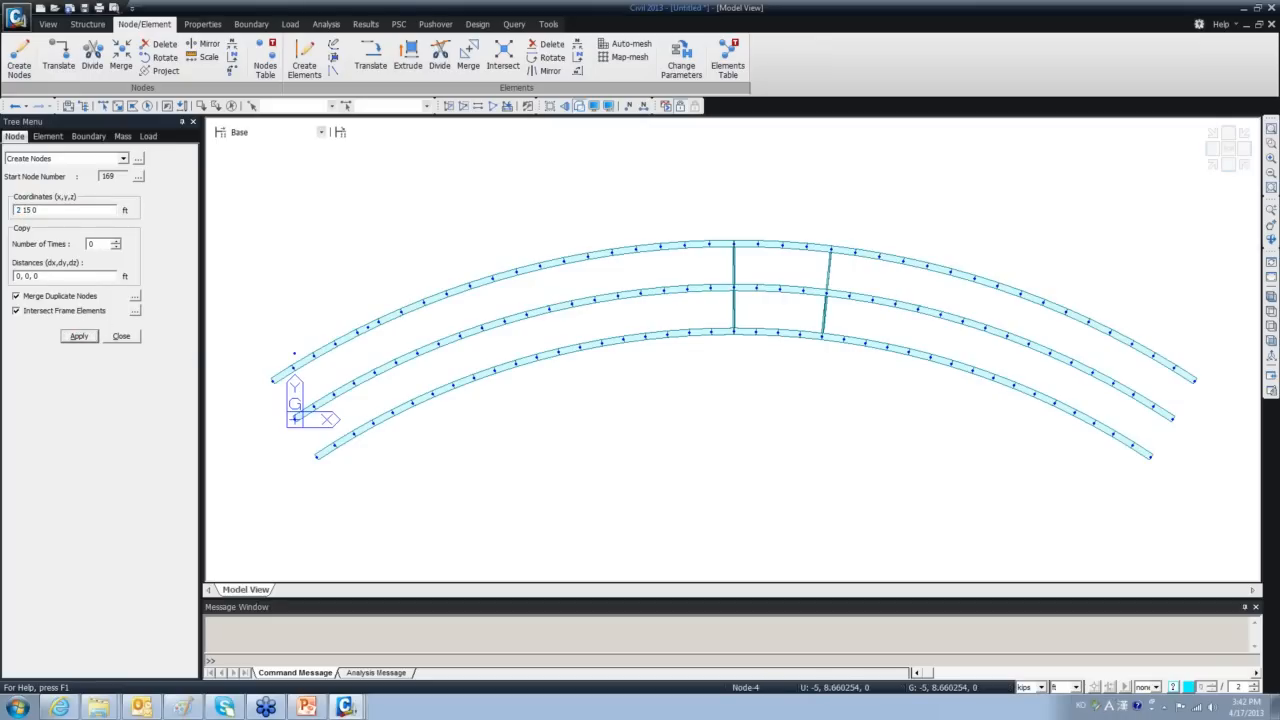
pyautogui.write('200')
pyautogui.click(79, 336)
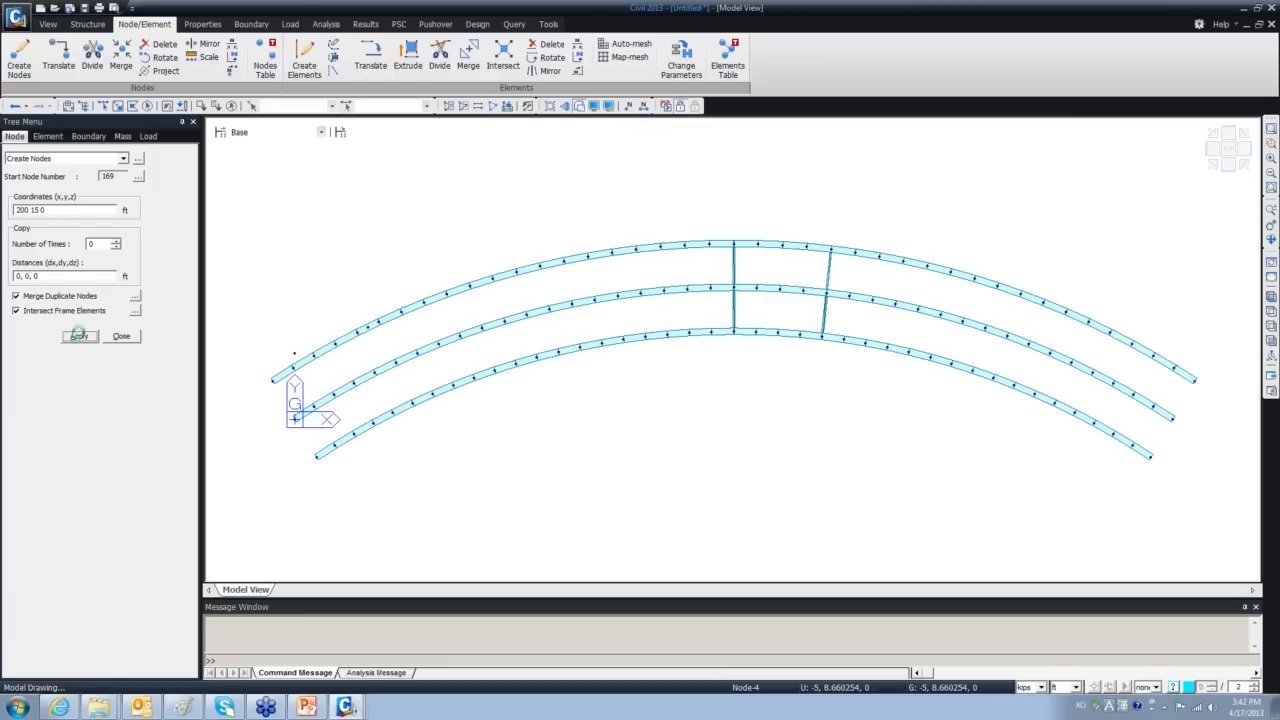
pyautogui.click(30, 210)
pyautogui.press('Left')
pyautogui.write('100 4')
pyautogui.click(76, 341)
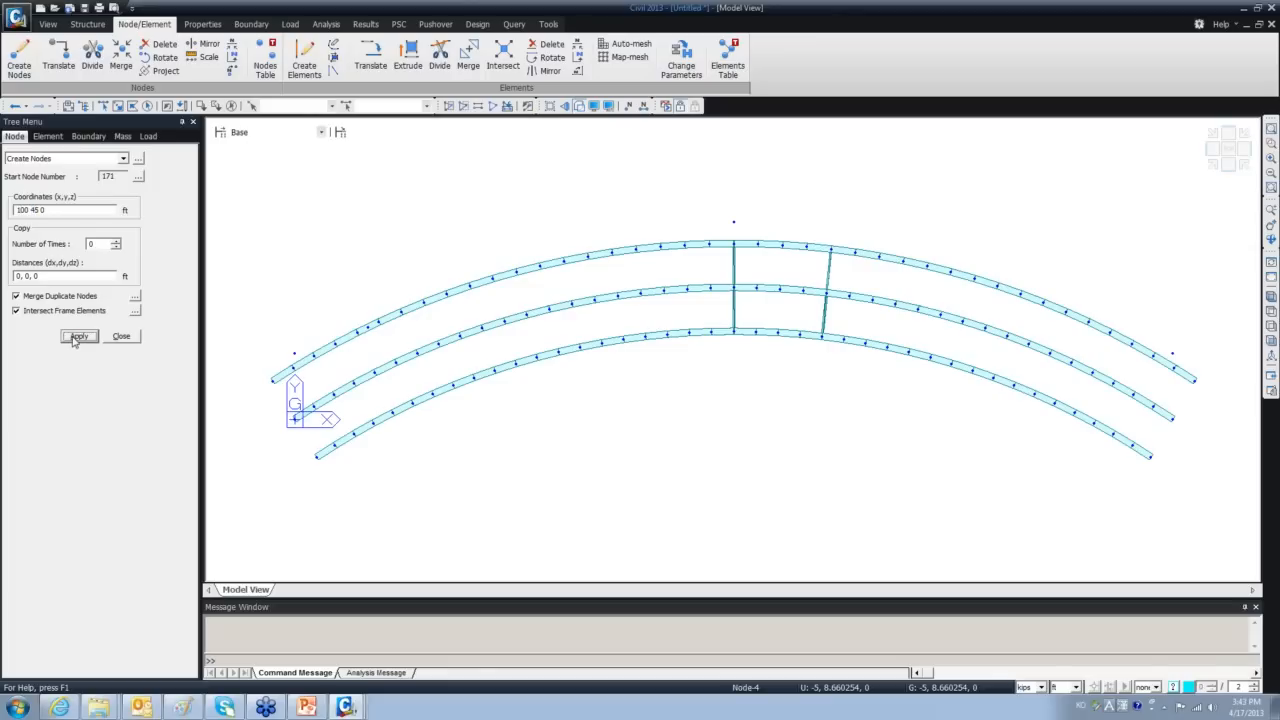
# Try a node at 100, -45, 0 ft on the inner side of the curve and undo it.
pyautogui.click(32, 211)
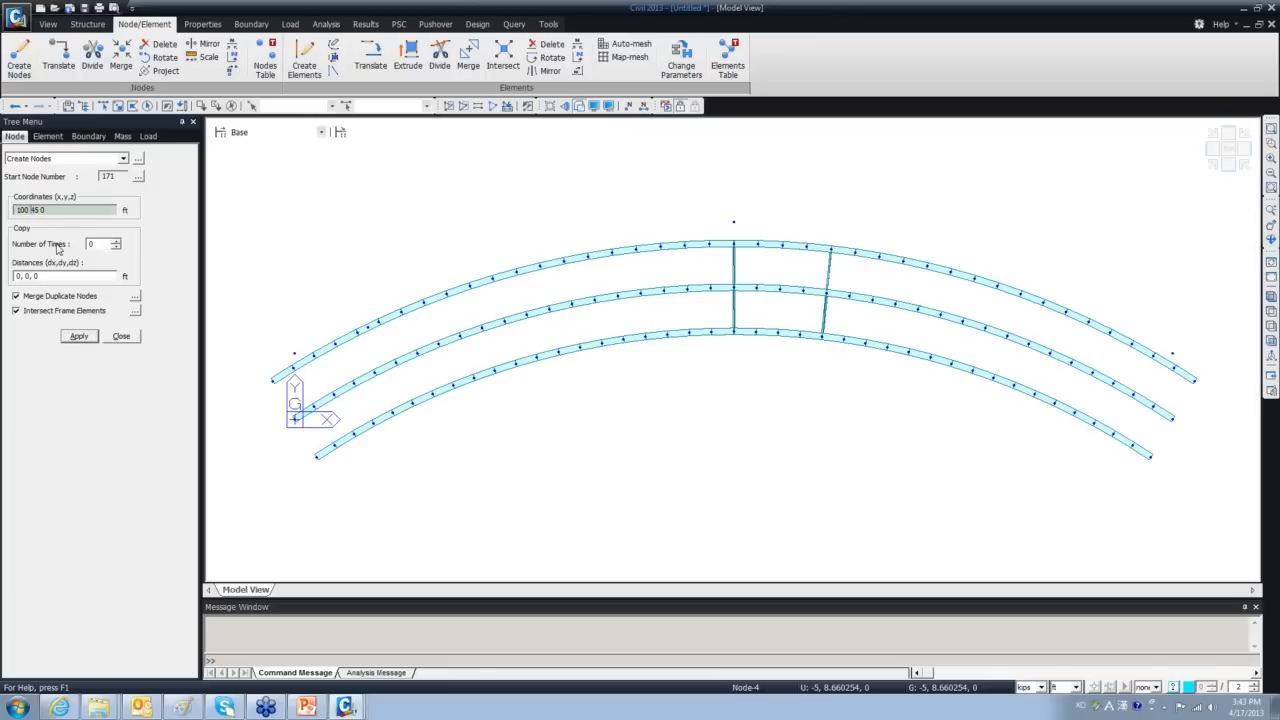
pyautogui.write('-')
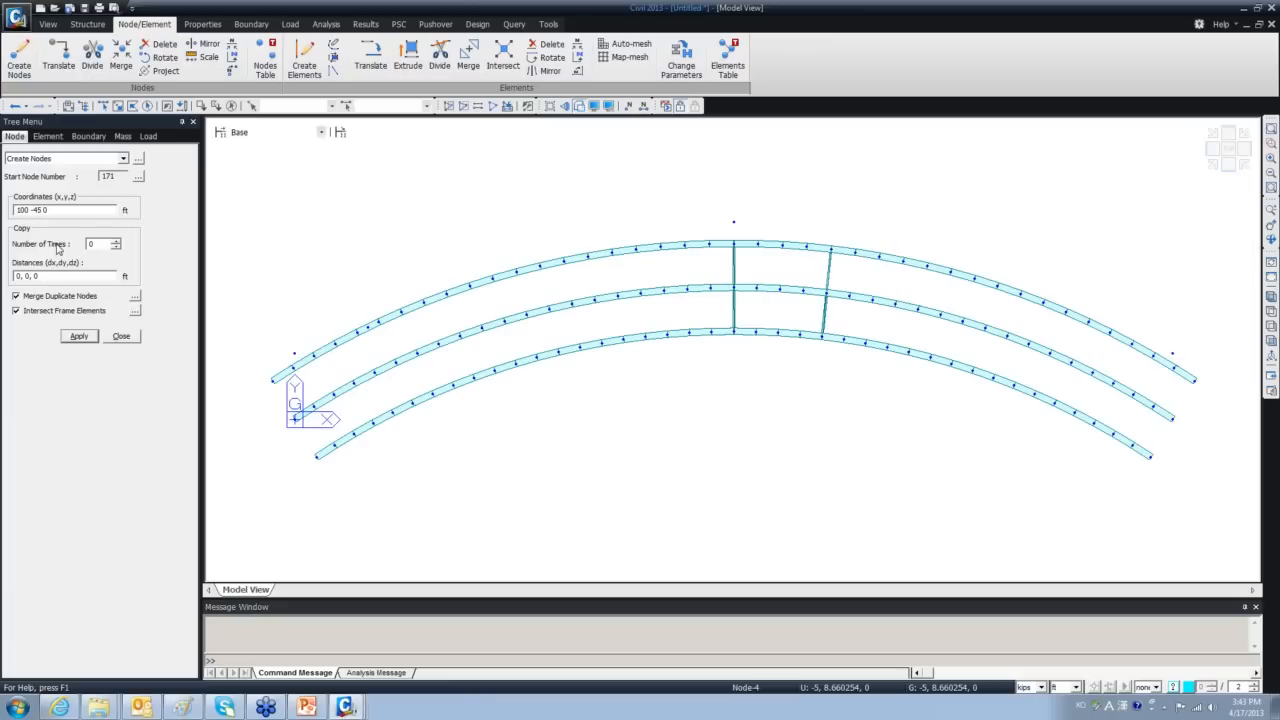
pyautogui.click(79, 336)
pyautogui.click(1271, 313)
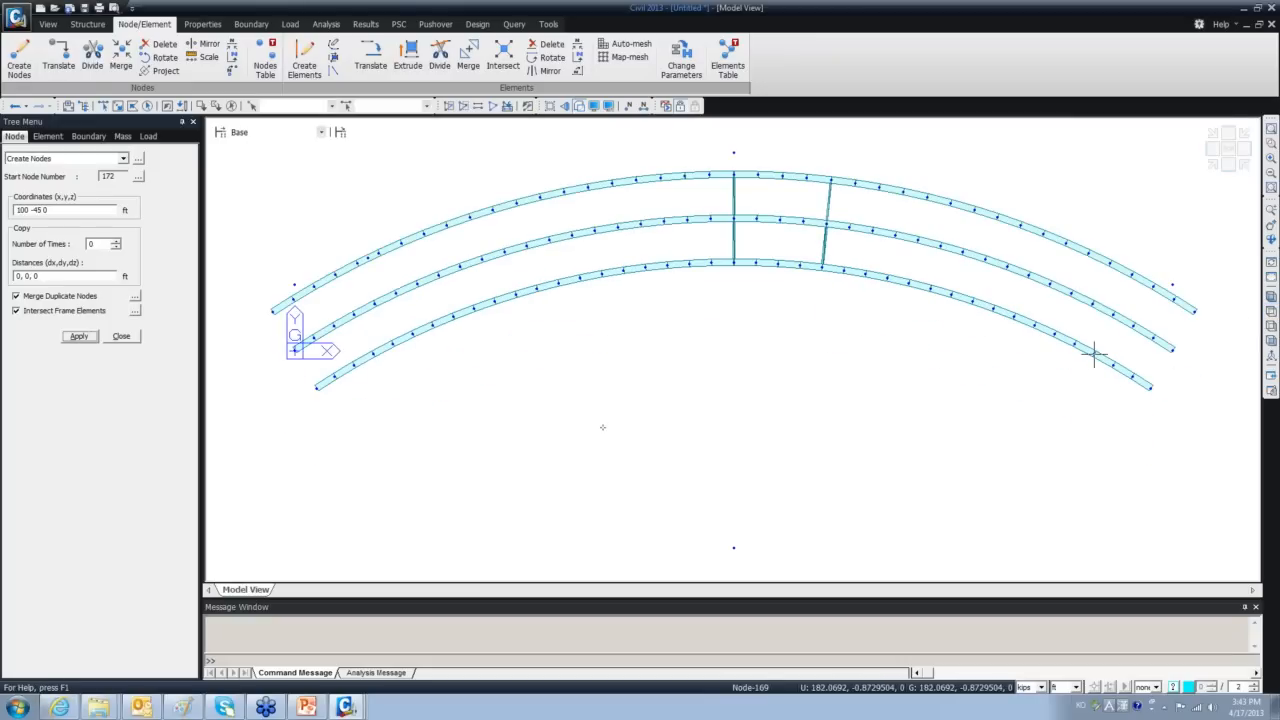
pyautogui.click(53, 211)
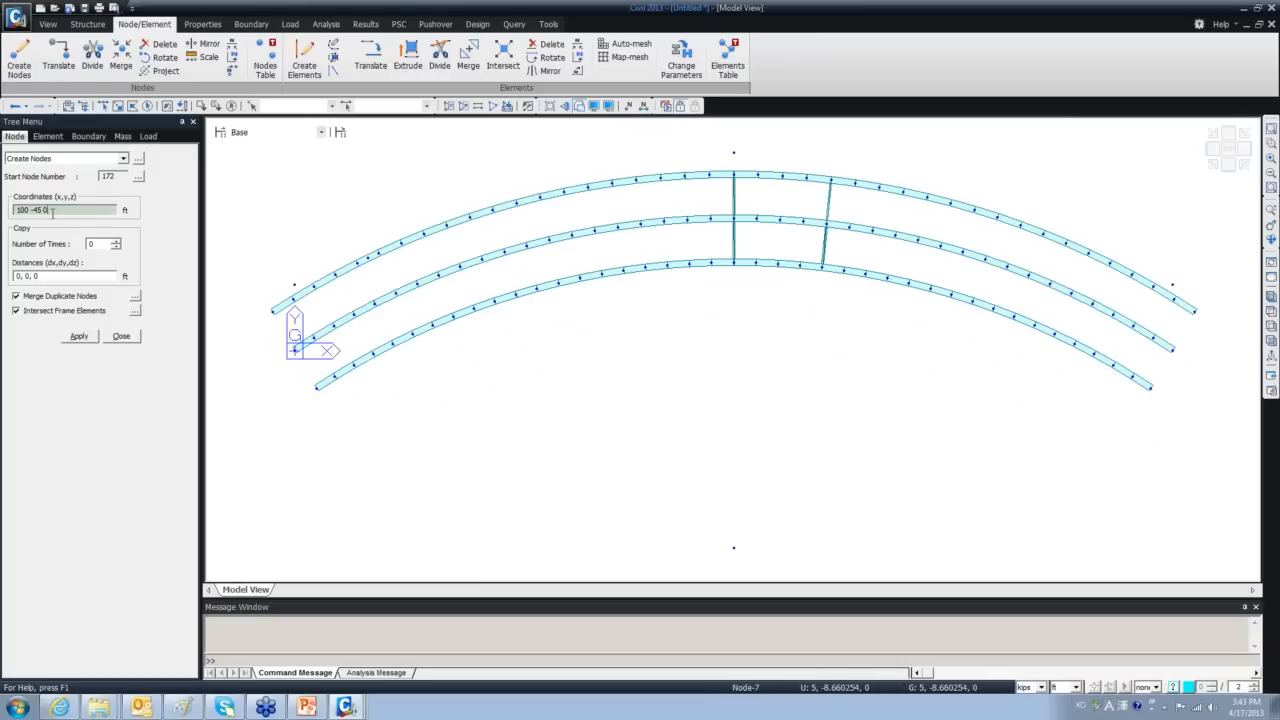
pyautogui.hotkey('ctrl', 'z')
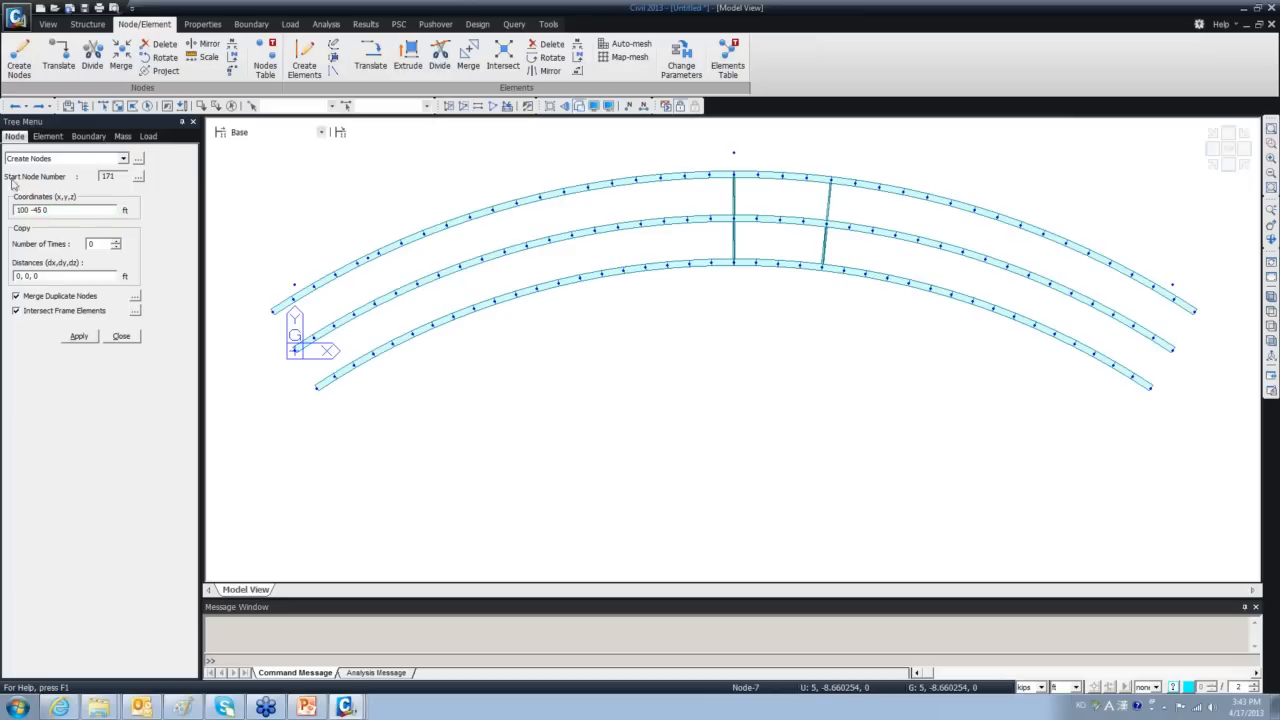
# Create a node at 0, -15, 0 ft beyond the start of the inner girder.
pyautogui.click(29, 210)
pyautogui.moveTo(65, 213); pyautogui.dragTo(15, 209)
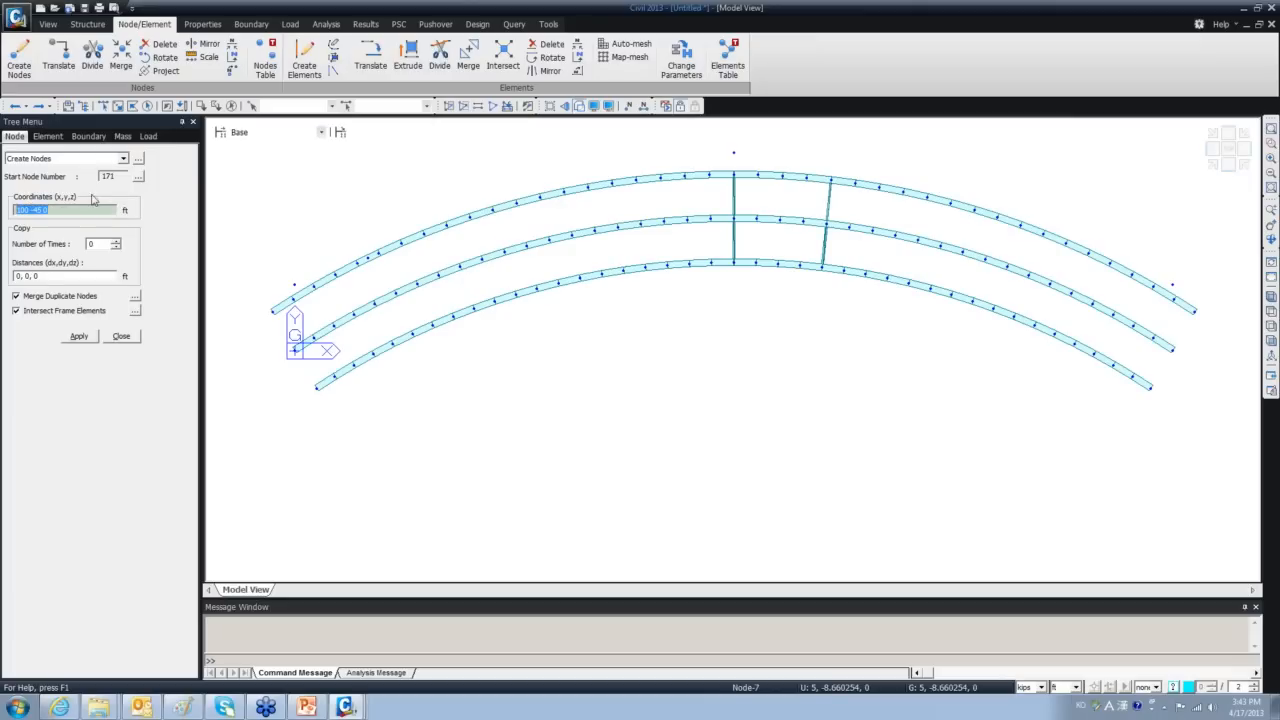
pyautogui.write('-15')
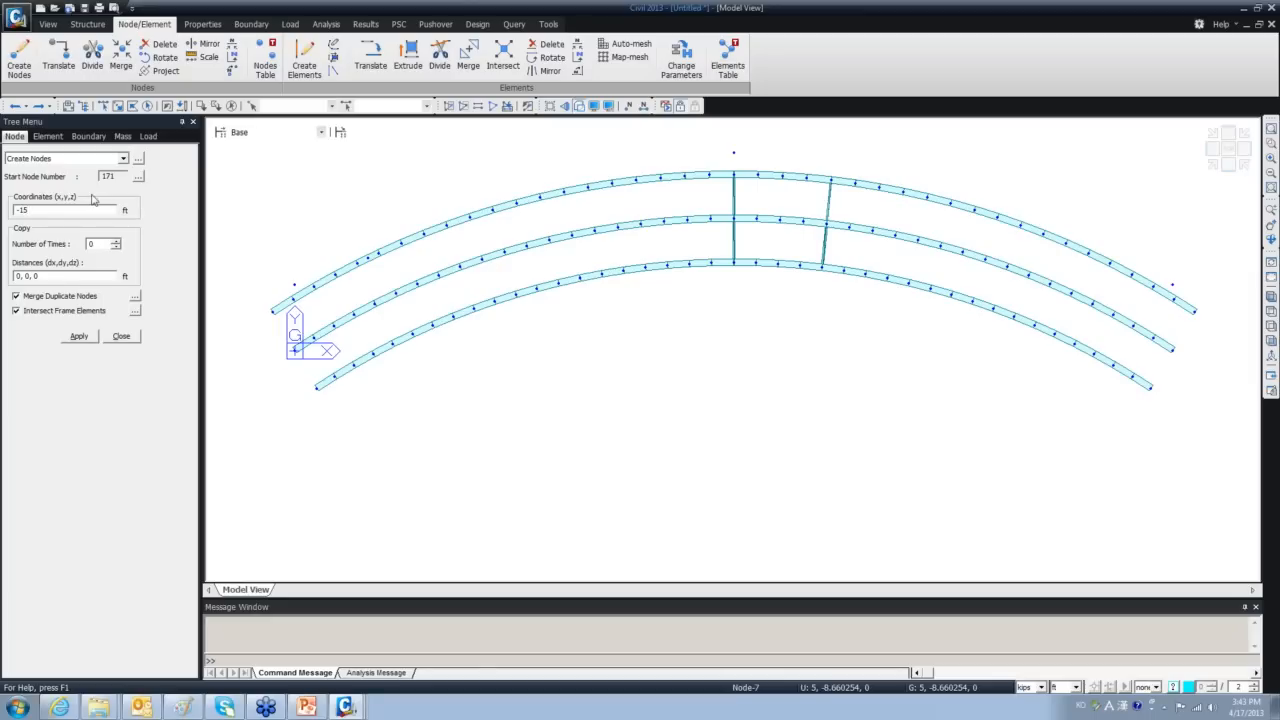
pyautogui.write(' 0')
pyautogui.write(' 0')
pyautogui.write('0')
pyautogui.write('-15')
pyautogui.click(79, 336)
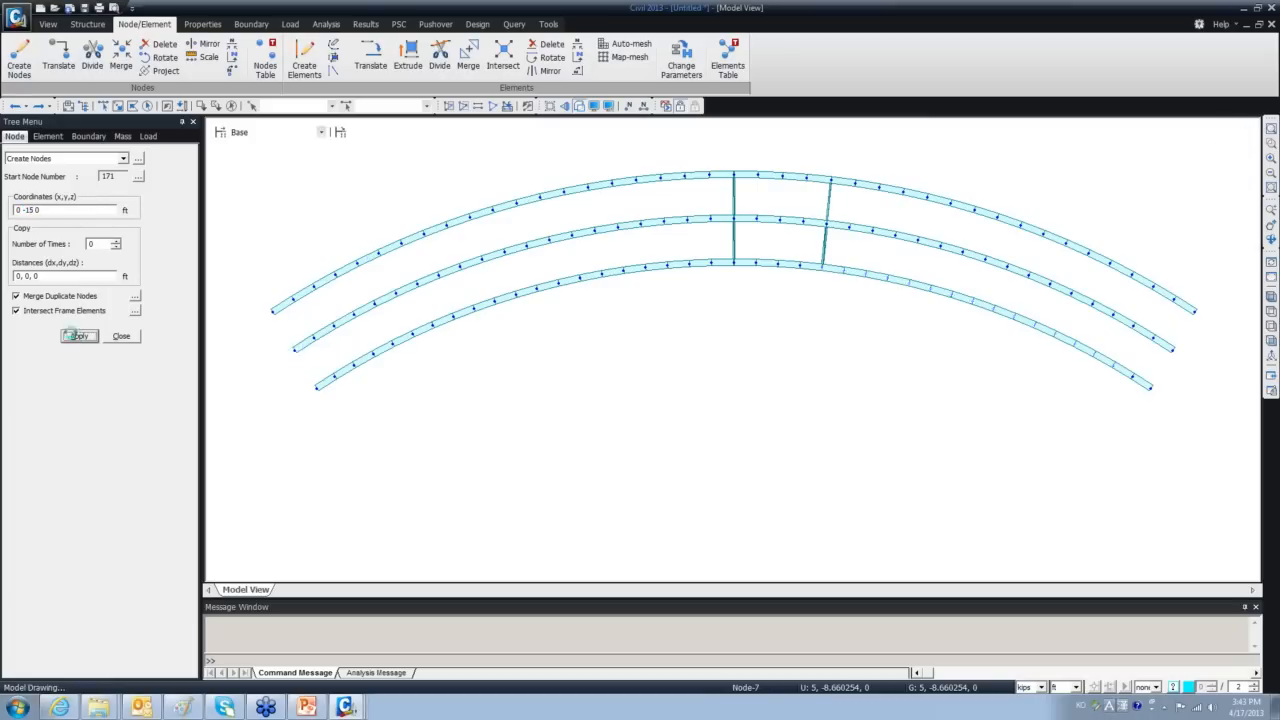
# Create nodes at 200, -15, 0 ft and 100, 15, 0 ft along the inner side of the girders.
pyautogui.click(17, 210)
pyautogui.write('20')
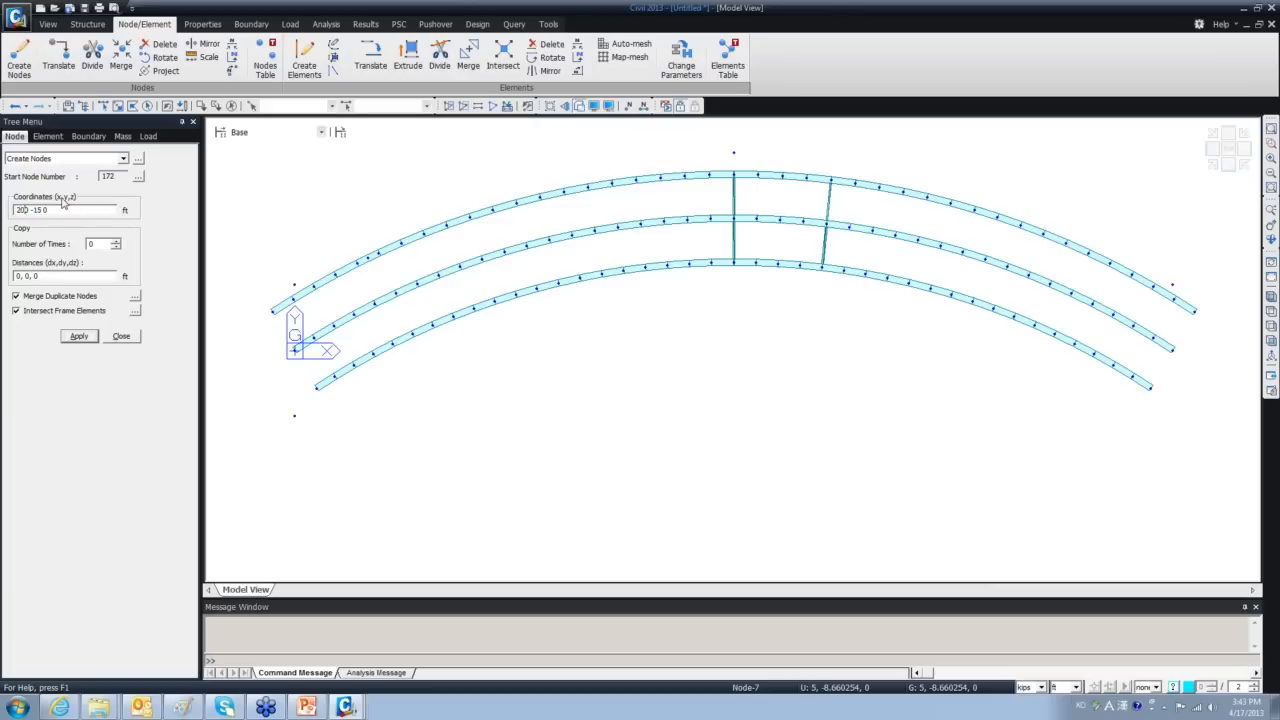
pyautogui.click(85, 337)
pyautogui.click(34, 210)
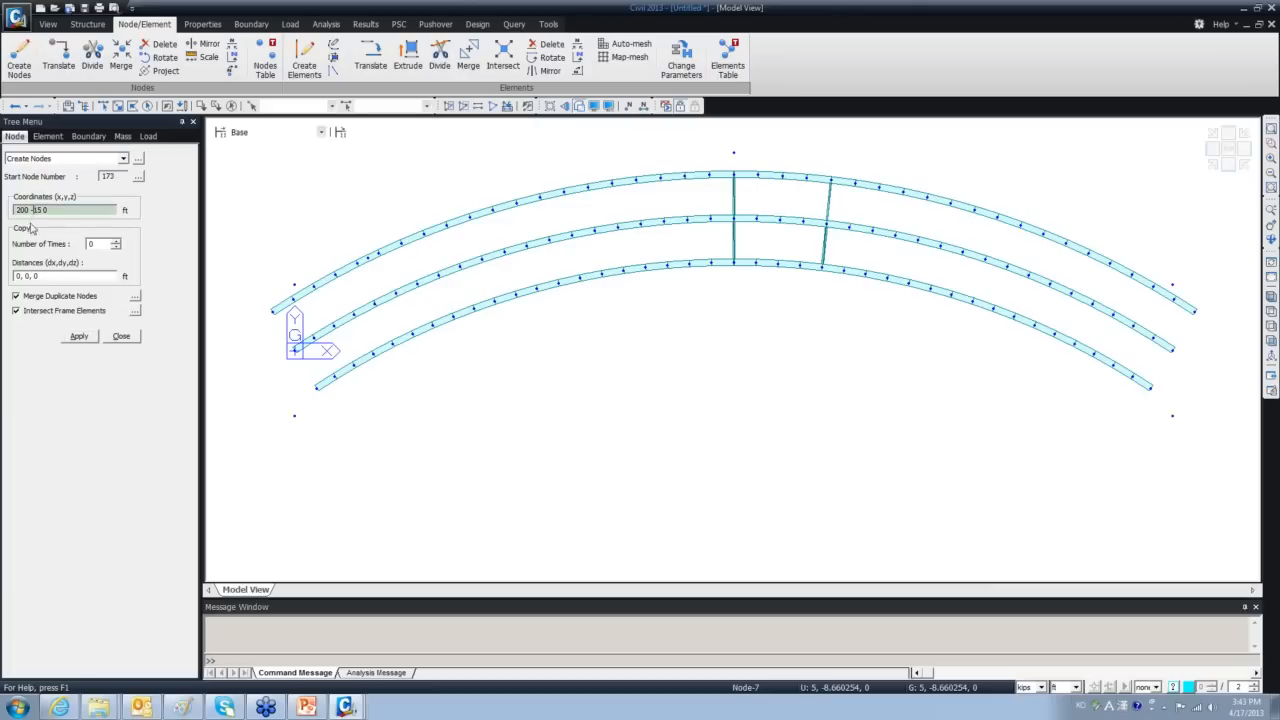
pyautogui.press('Right')
pyautogui.press('BackSpace')
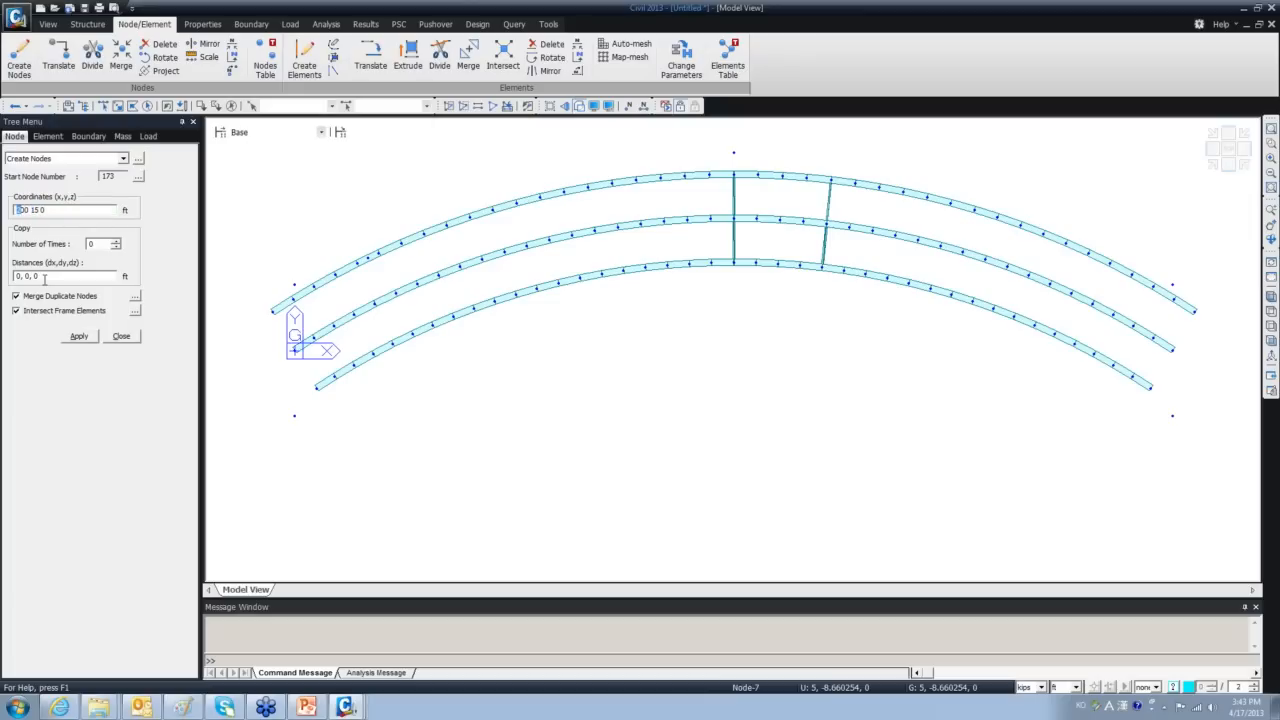
pyautogui.click(68, 336)
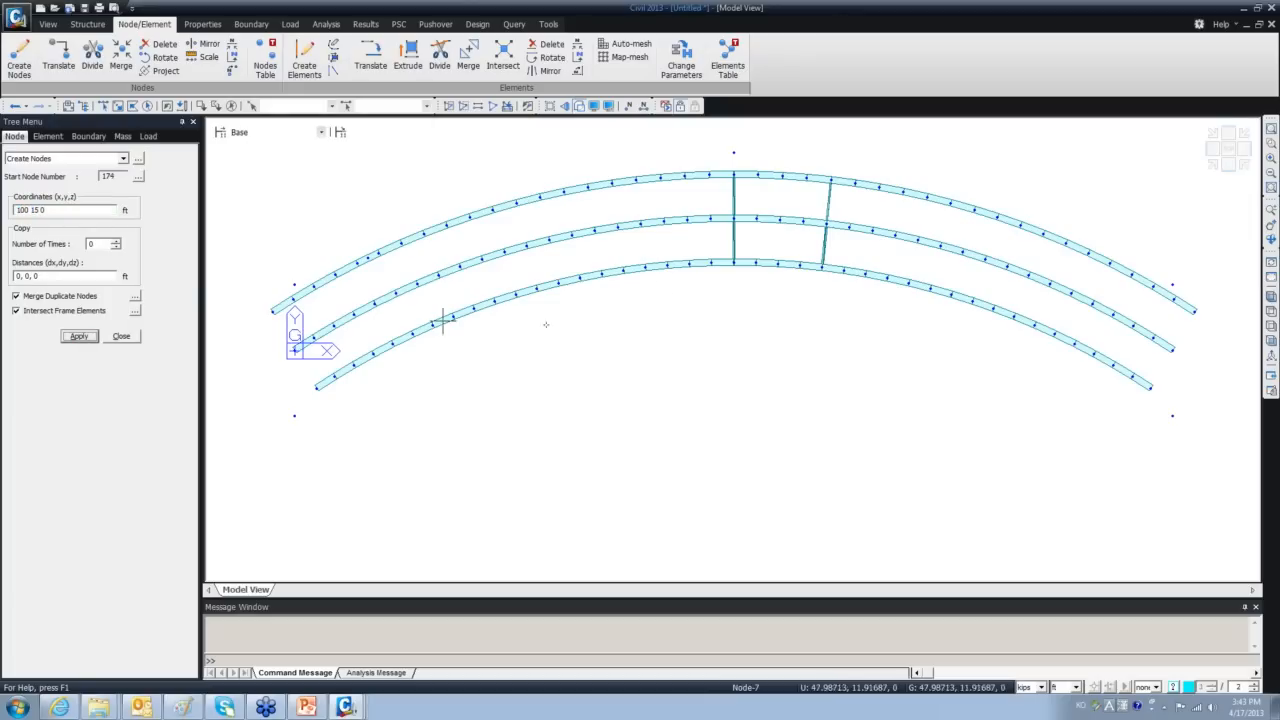
pyautogui.click(121, 336)
# Move the two offset nodes at the girders' start by rotating them 30 degrees about the z-axis through 0, 0, 0.
pyautogui.click(104, 106)
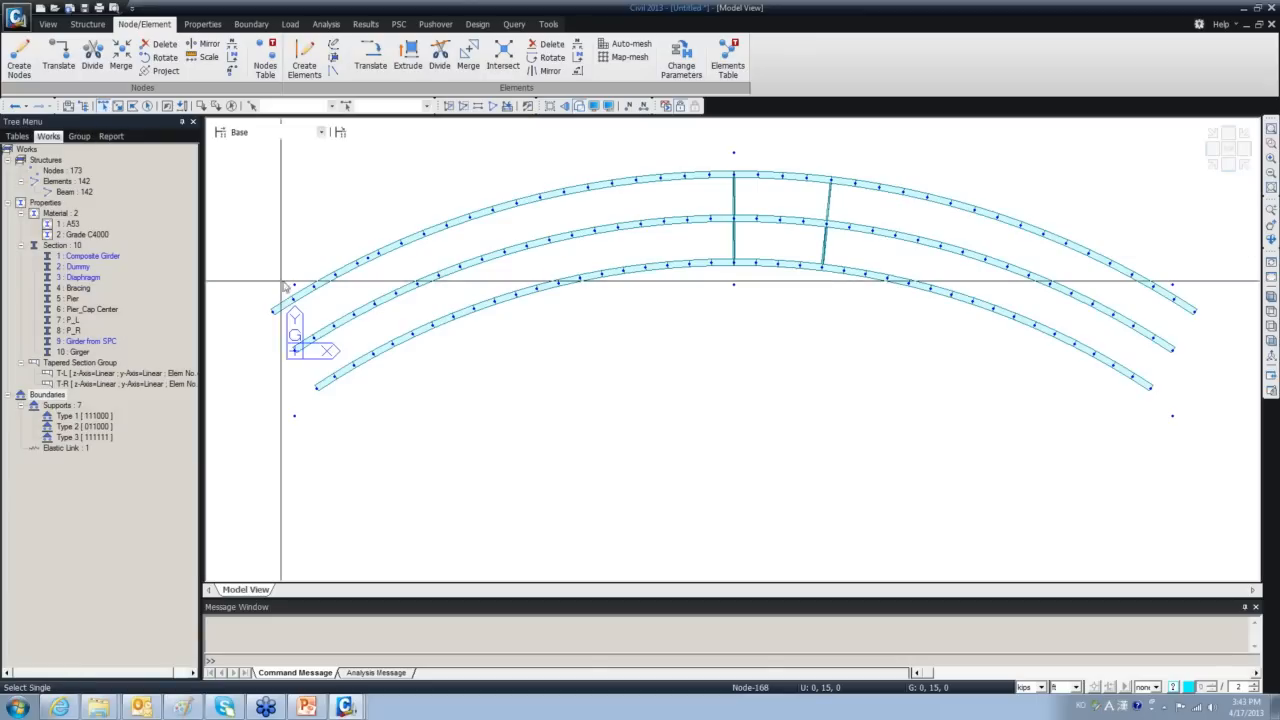
pyautogui.click(294, 416)
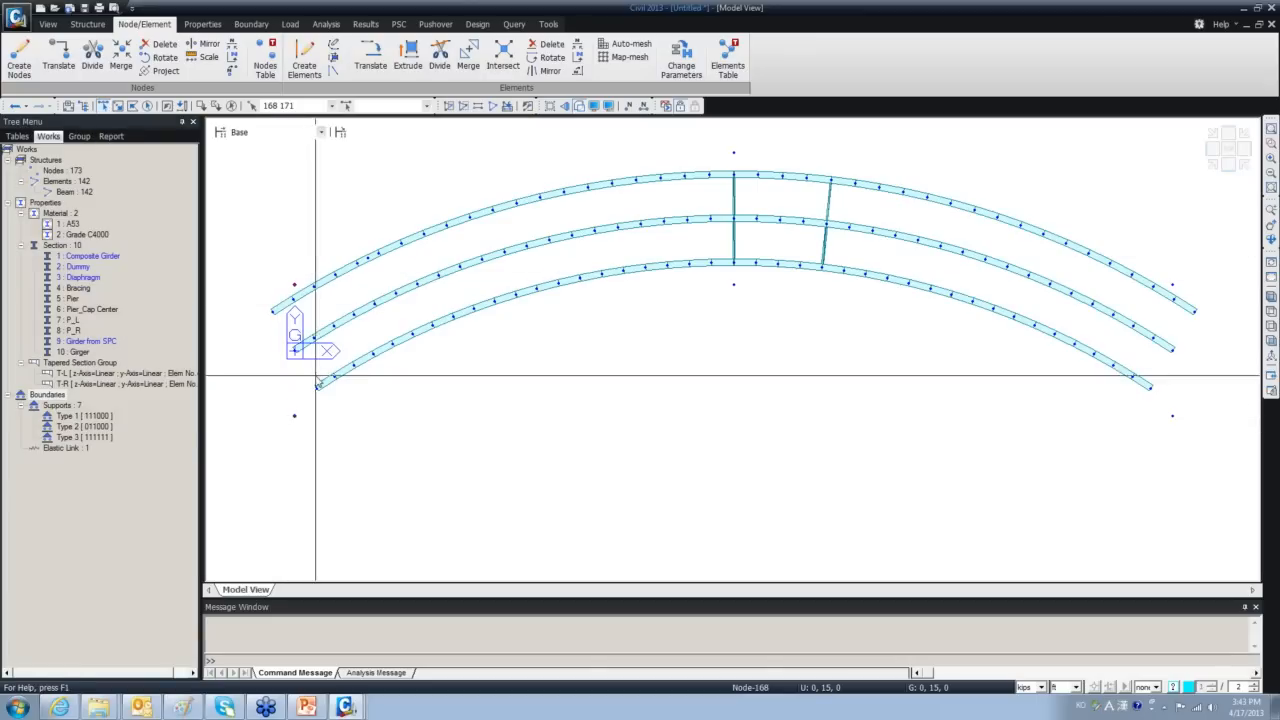
pyautogui.click(162, 57)
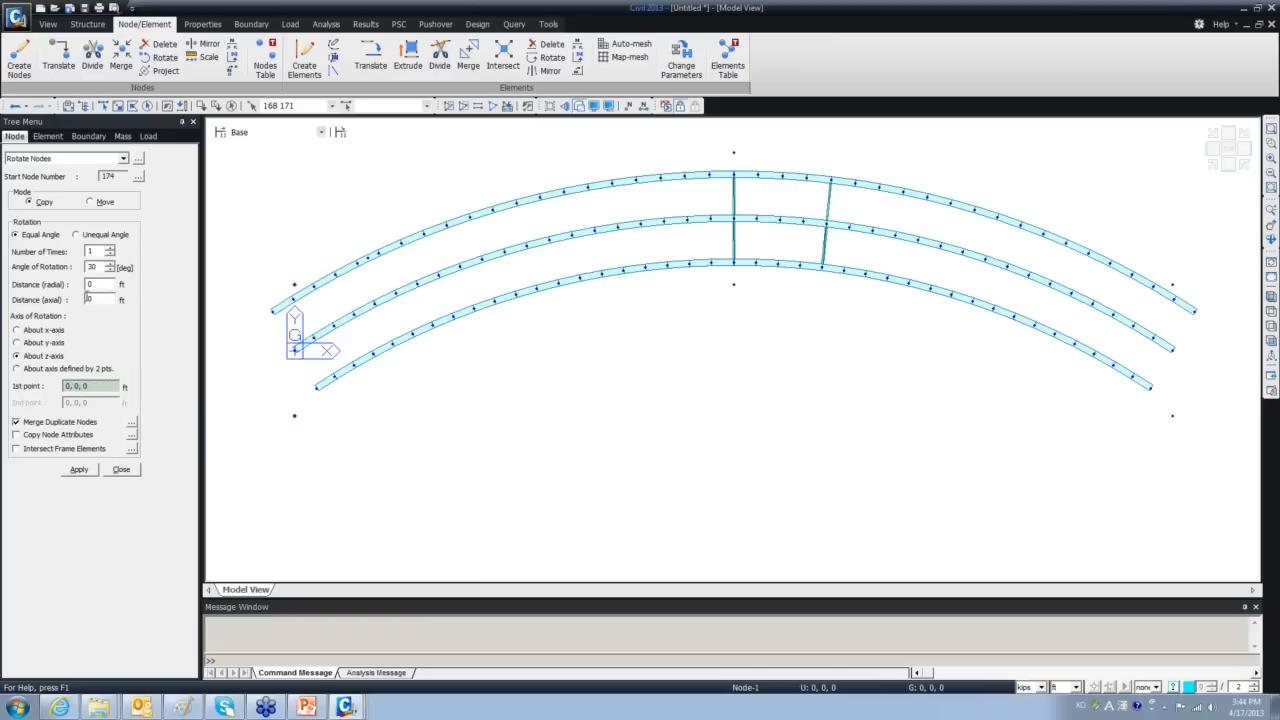
pyautogui.click(92, 202)
pyautogui.click(80, 469)
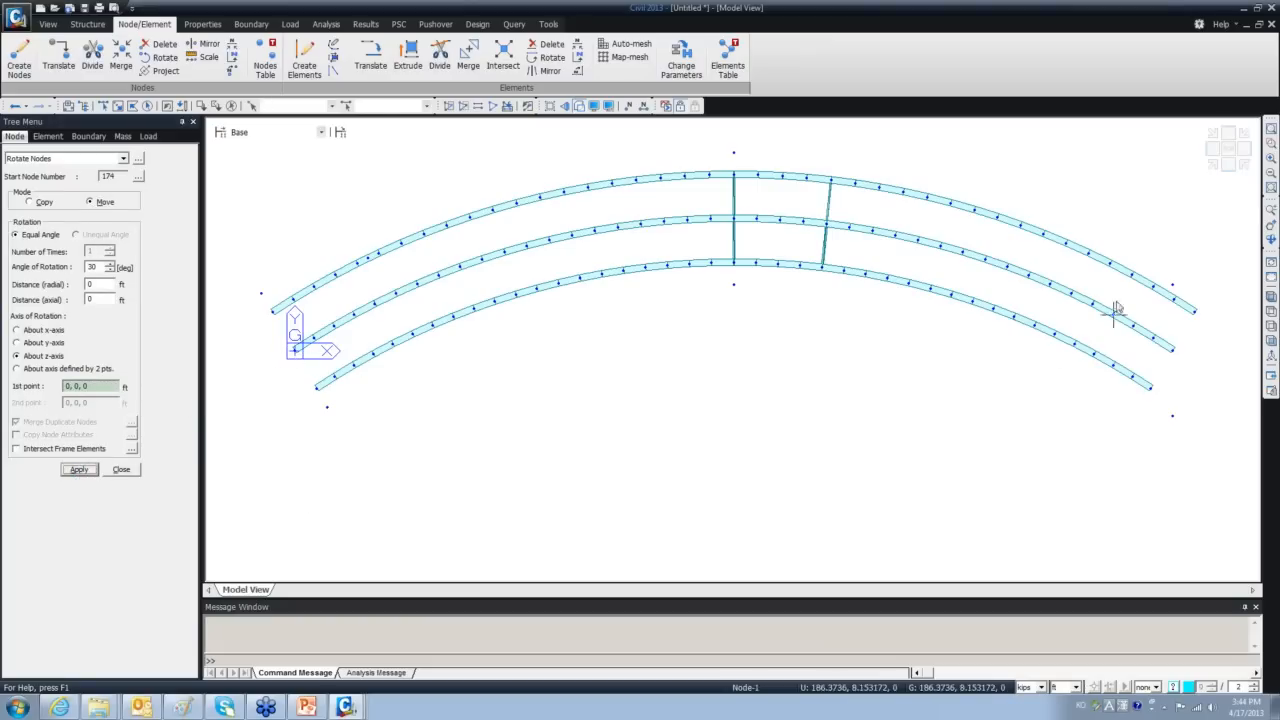
# Move the two offset nodes at the girders' far end by rotating them -30 degrees about the z-axis through 200, 0, 0 ft.
pyautogui.click(103, 105)
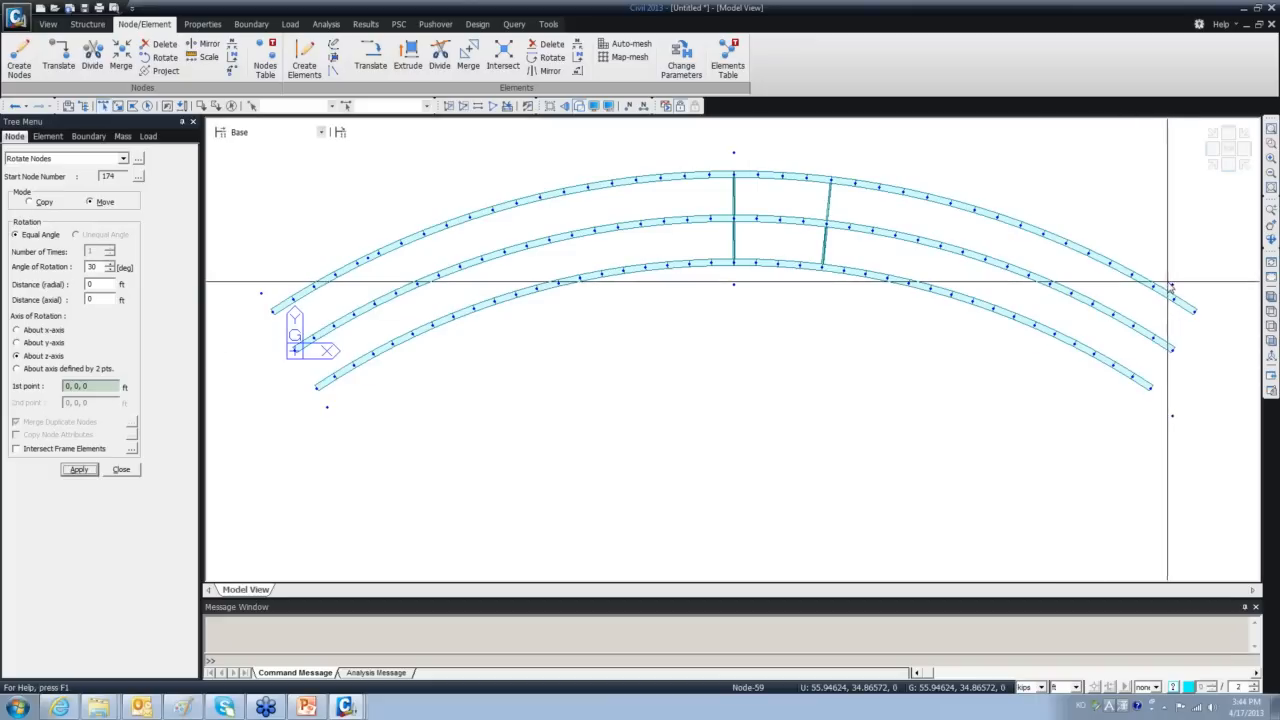
pyautogui.moveTo(1166, 280); pyautogui.dragTo(1186, 302)
pyautogui.moveTo(1180, 423); pyautogui.dragTo(1180, 423)
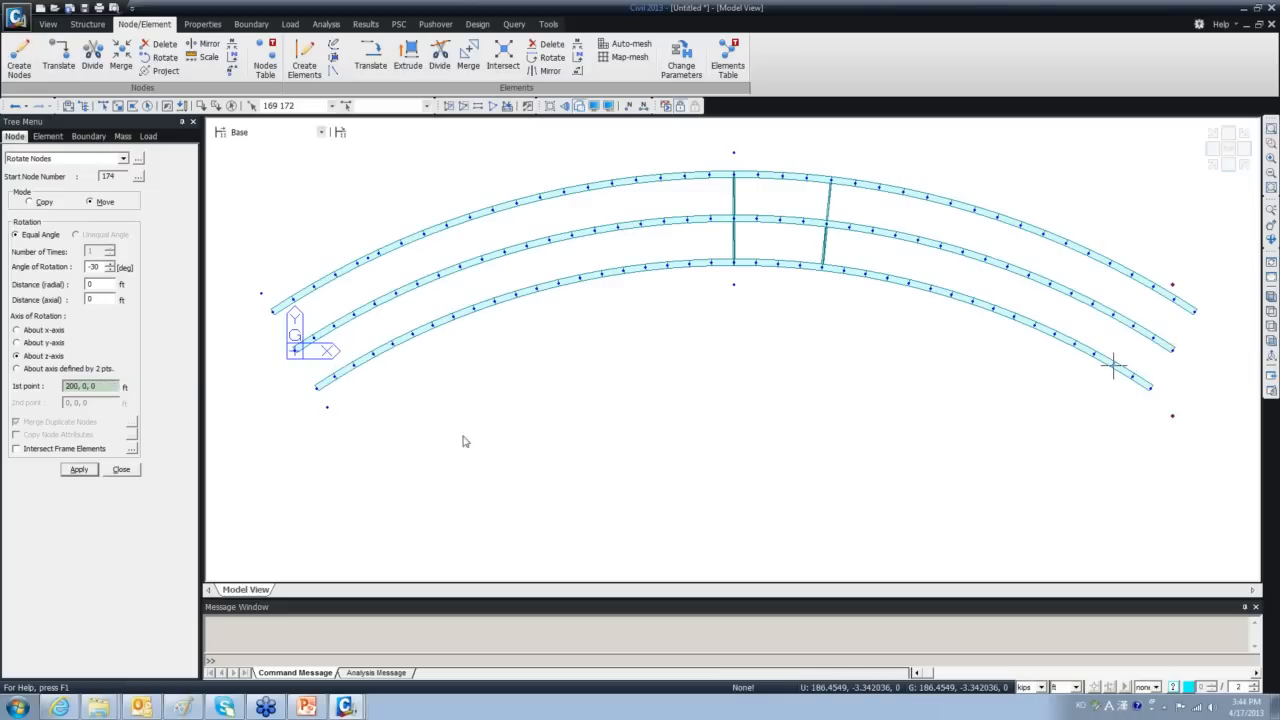
pyautogui.click(79, 470)
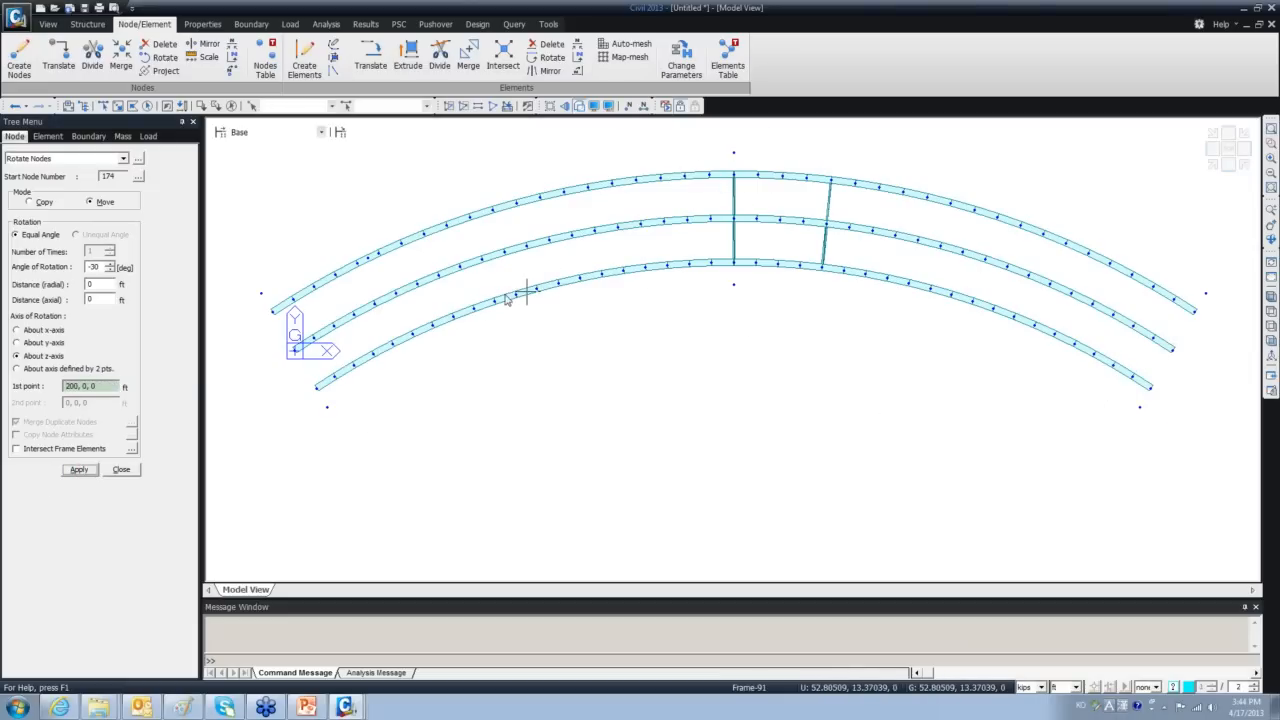
pyautogui.click(120, 470)
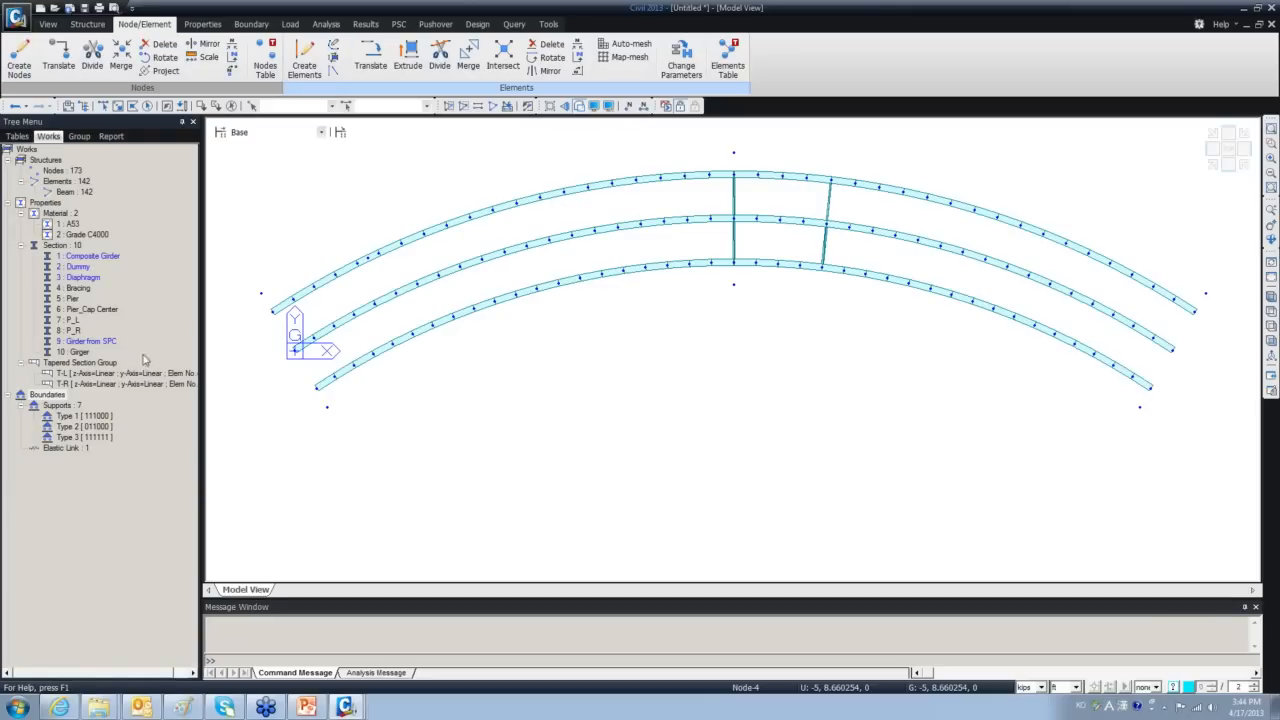
# Create a 40-segment three-point arc of A53 Bracing beam elements through the three nodes outside the outer girder.
pyautogui.click(110, 314)
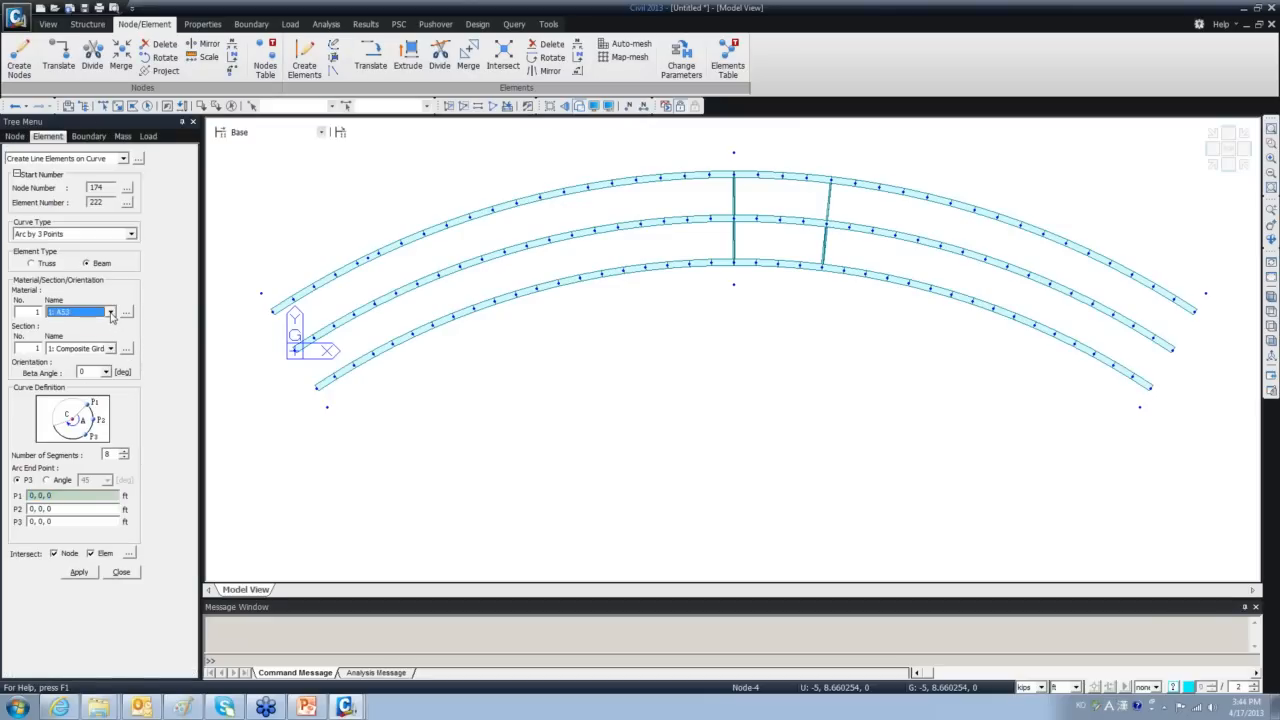
pyautogui.click(110, 349)
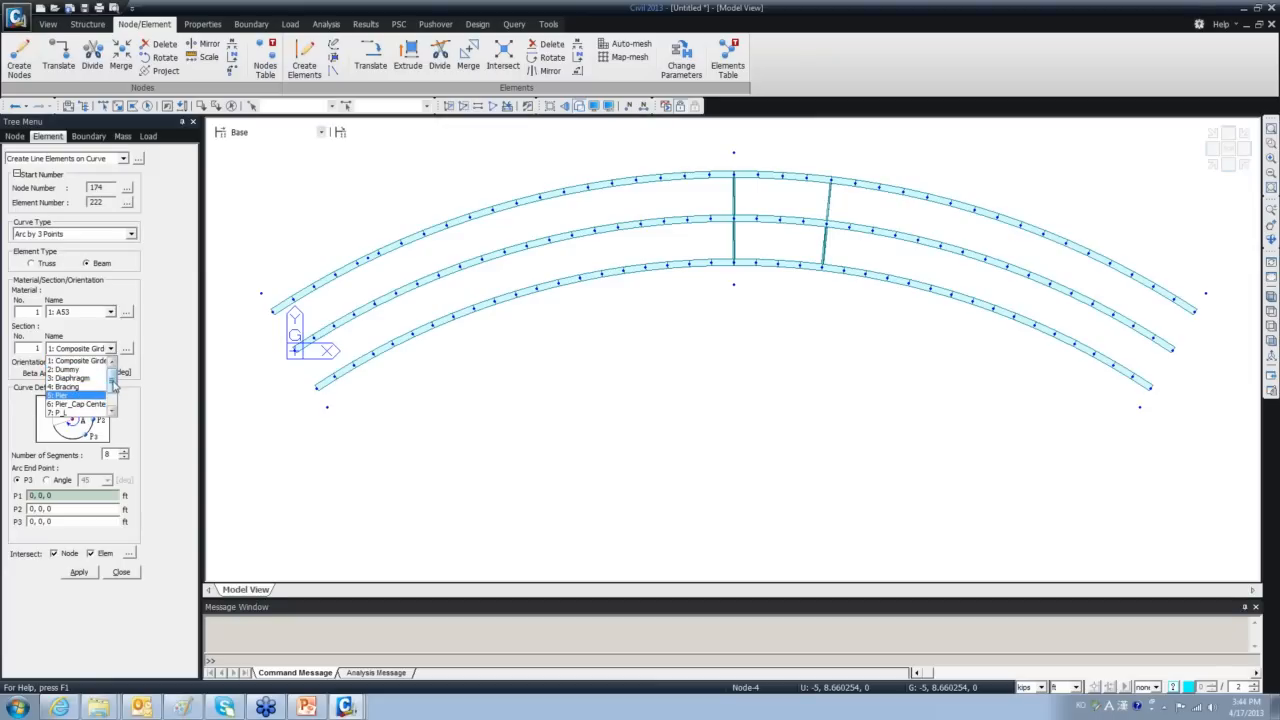
pyautogui.moveTo(113, 386)
pyautogui.mouseDown()
pyautogui.moveTo(112, 402)
pyautogui.moveTo(112, 384)
pyautogui.mouseUp()
pyautogui.click(78, 388)
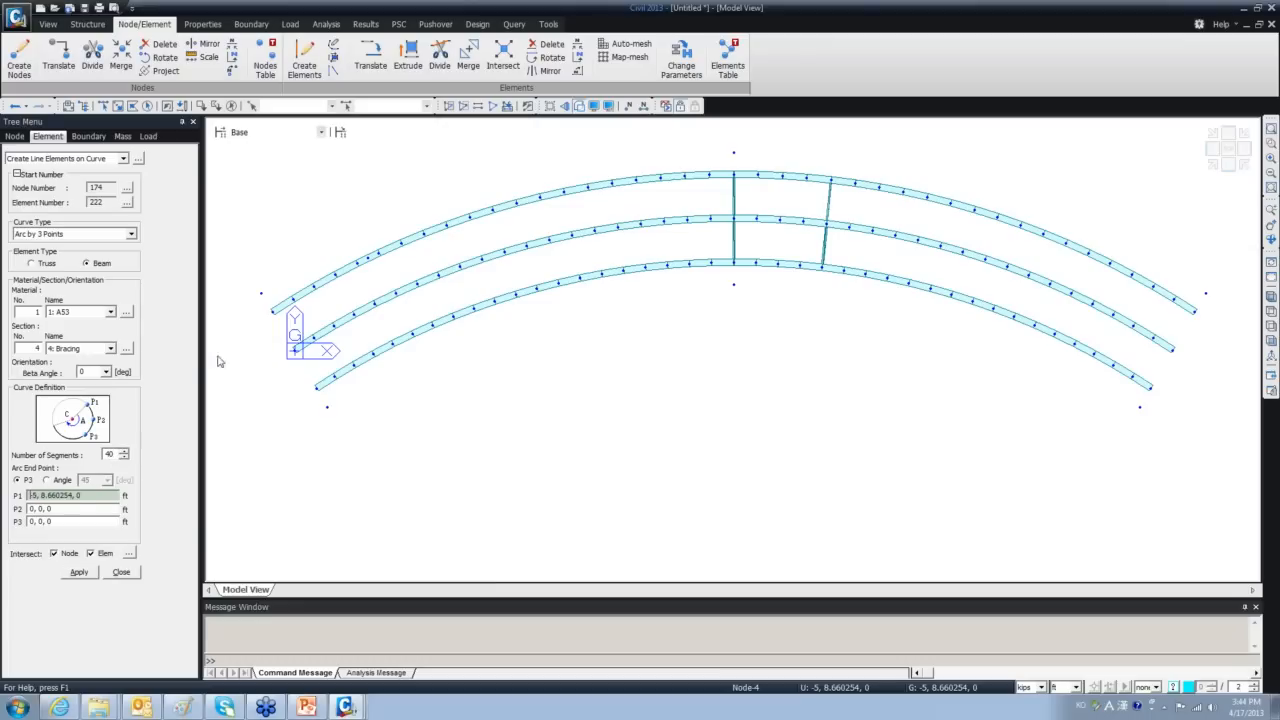
pyautogui.click(261, 293)
pyautogui.click(734, 153)
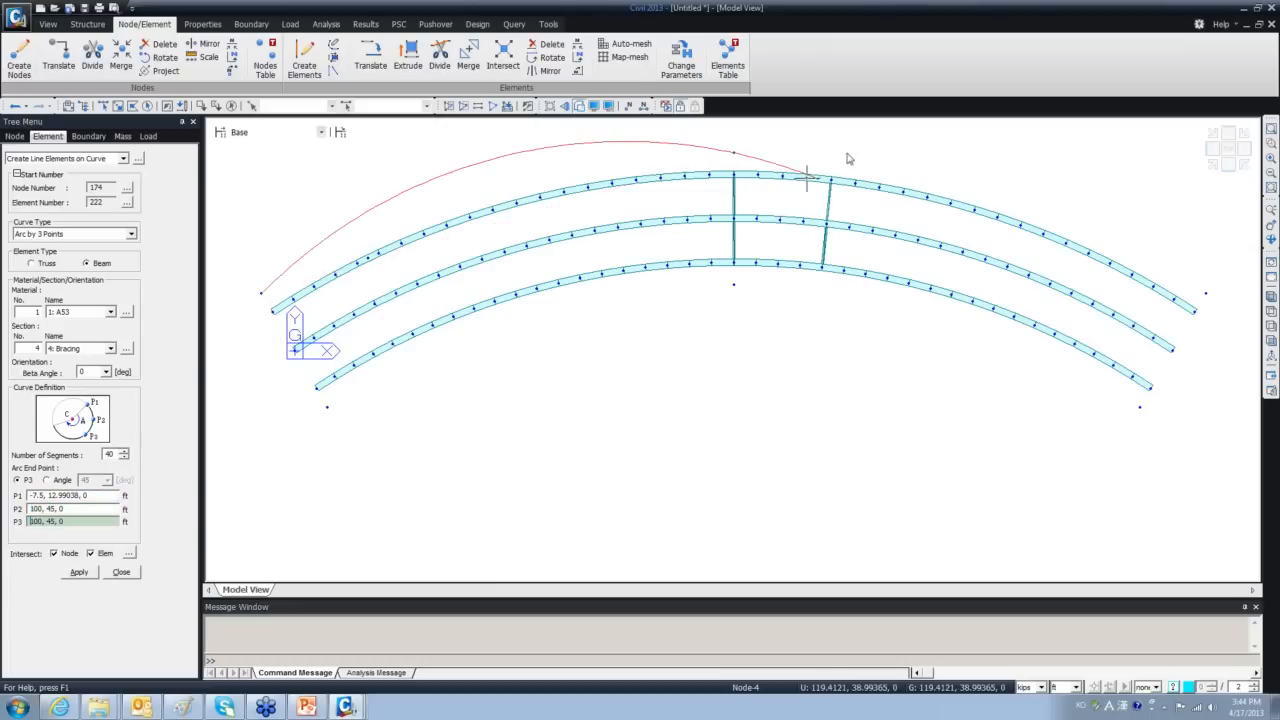
pyautogui.click(1205, 293)
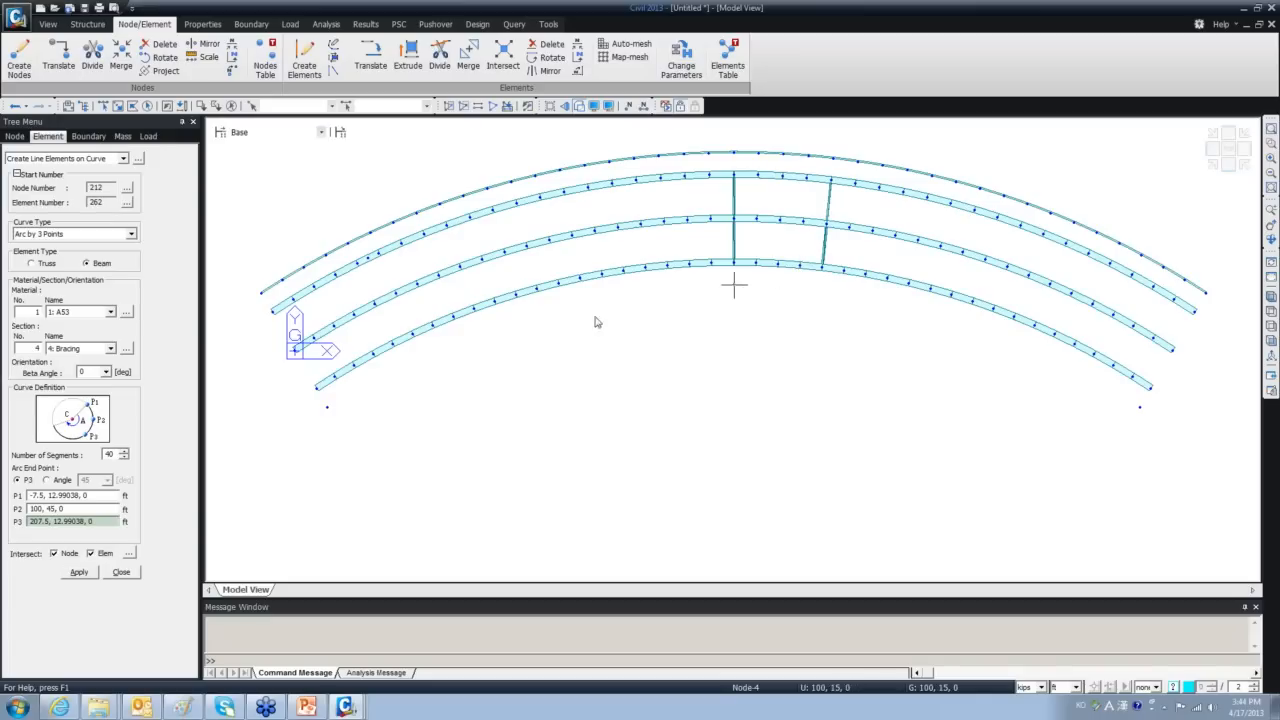
# Create a matching 40-segment arc of beam elements through the three nodes on the inner side of the girders.
pyautogui.click(99, 495)
pyautogui.click(328, 408)
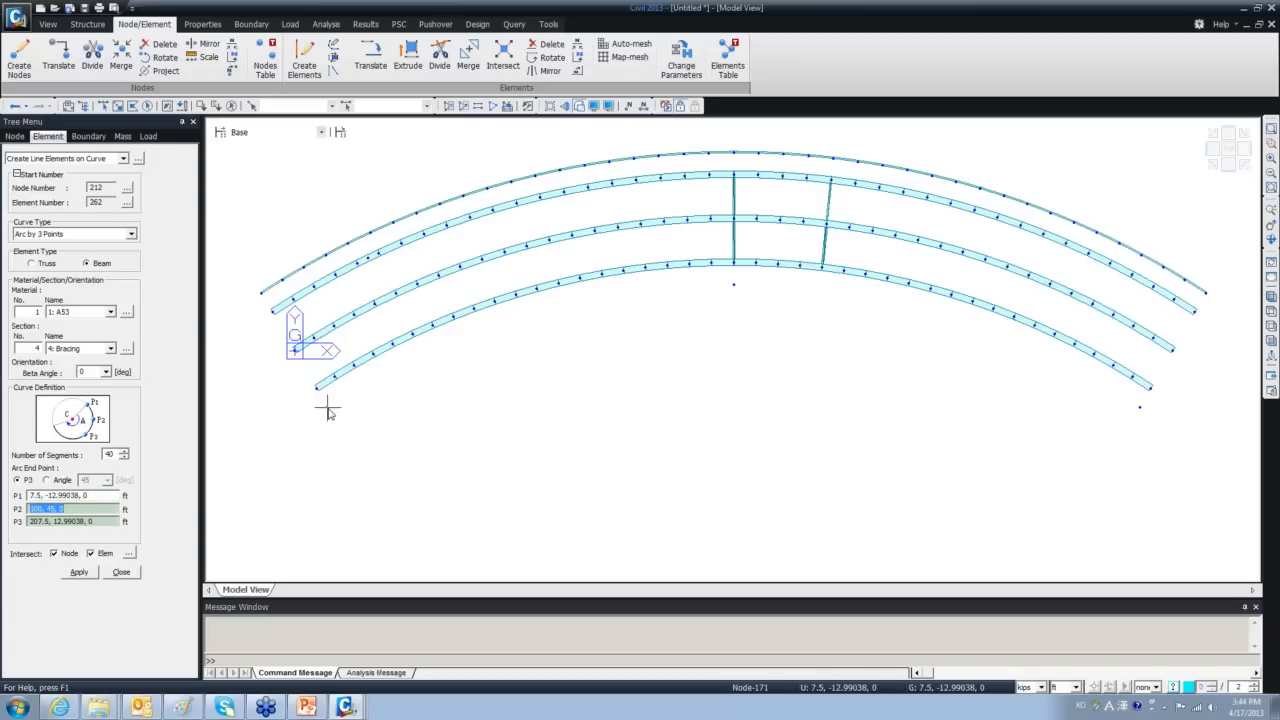
pyautogui.click(734, 285)
pyautogui.click(1121, 409)
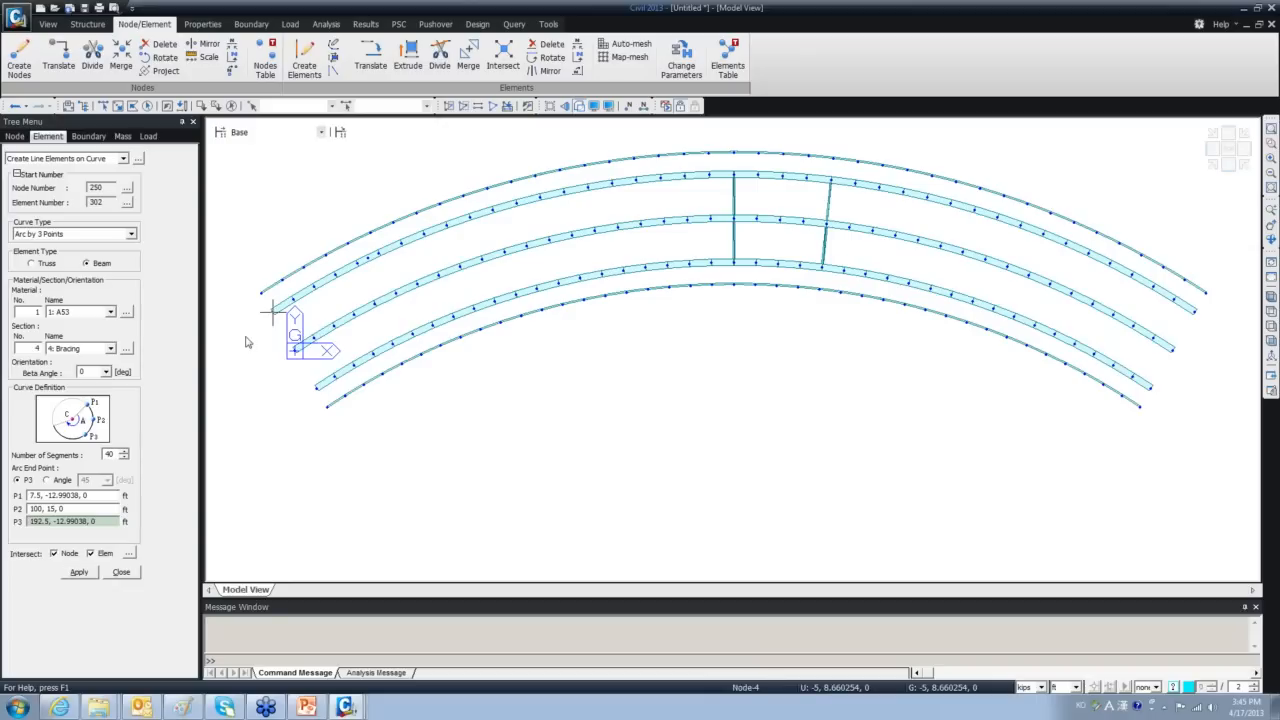
pyautogui.click(120, 572)
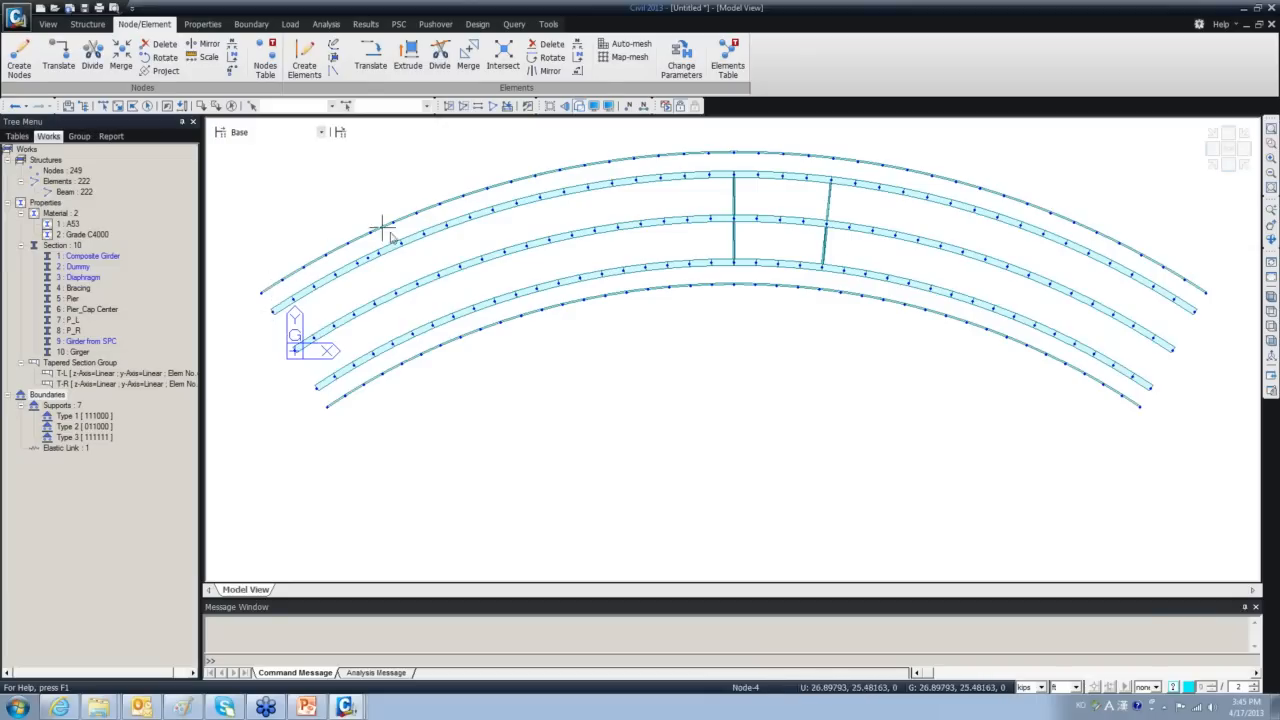
pyautogui.moveTo(377, 239)
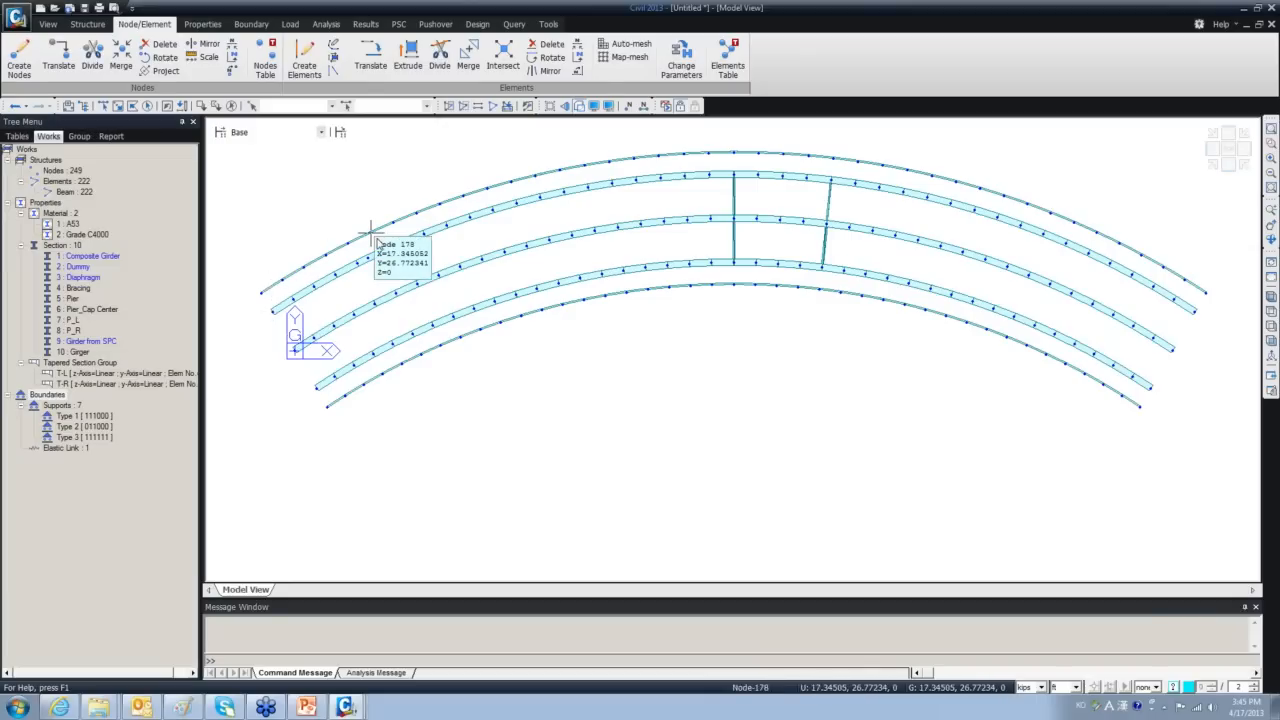
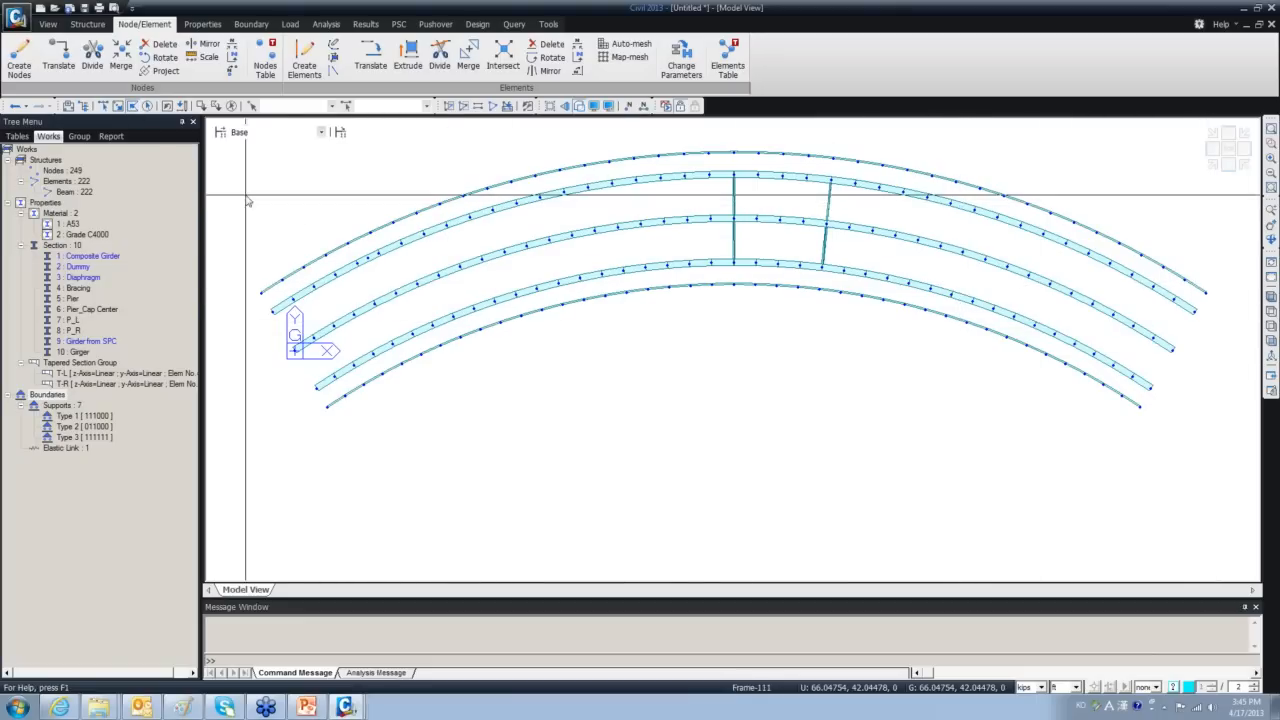
pyautogui.moveTo(271, 201); pyautogui.dragTo(434, 423)
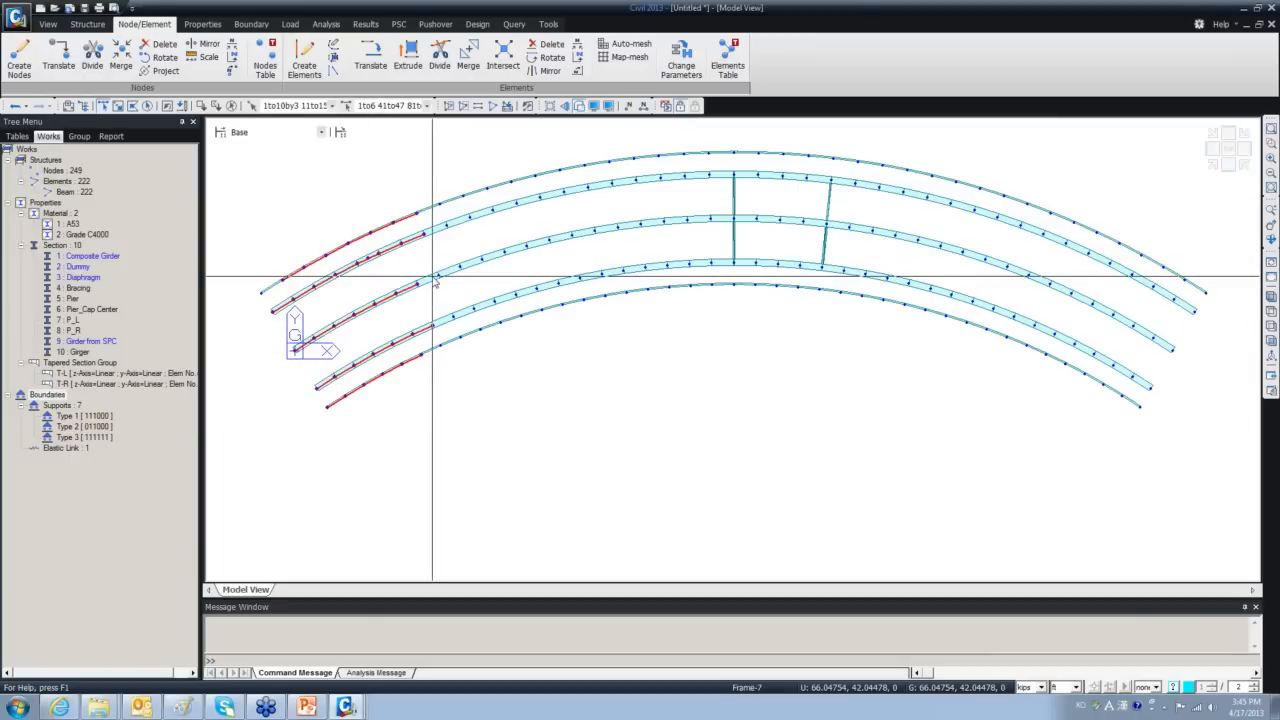
pyautogui.click(231, 106)
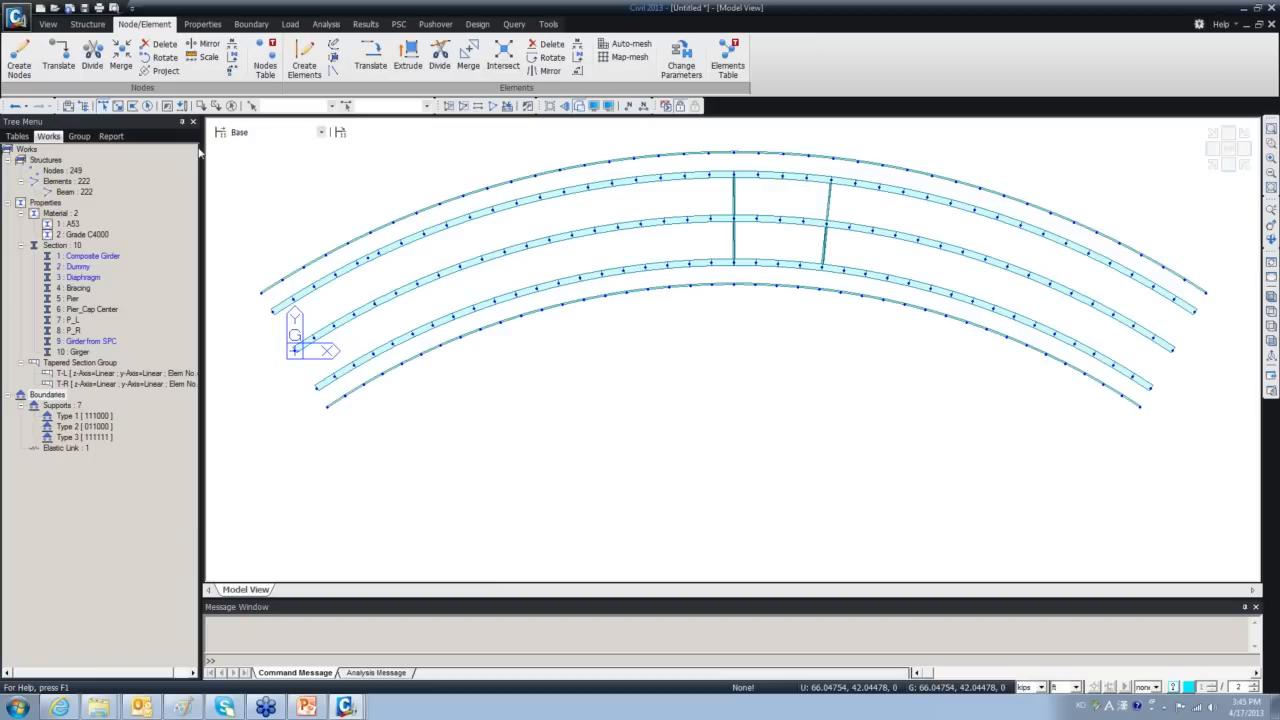
# Select the three girders and their cross members with a polygon between the two edge arcs, and hide them.
pyautogui.click(134, 110)
pyautogui.click(1125, 252)
pyautogui.click(978, 198)
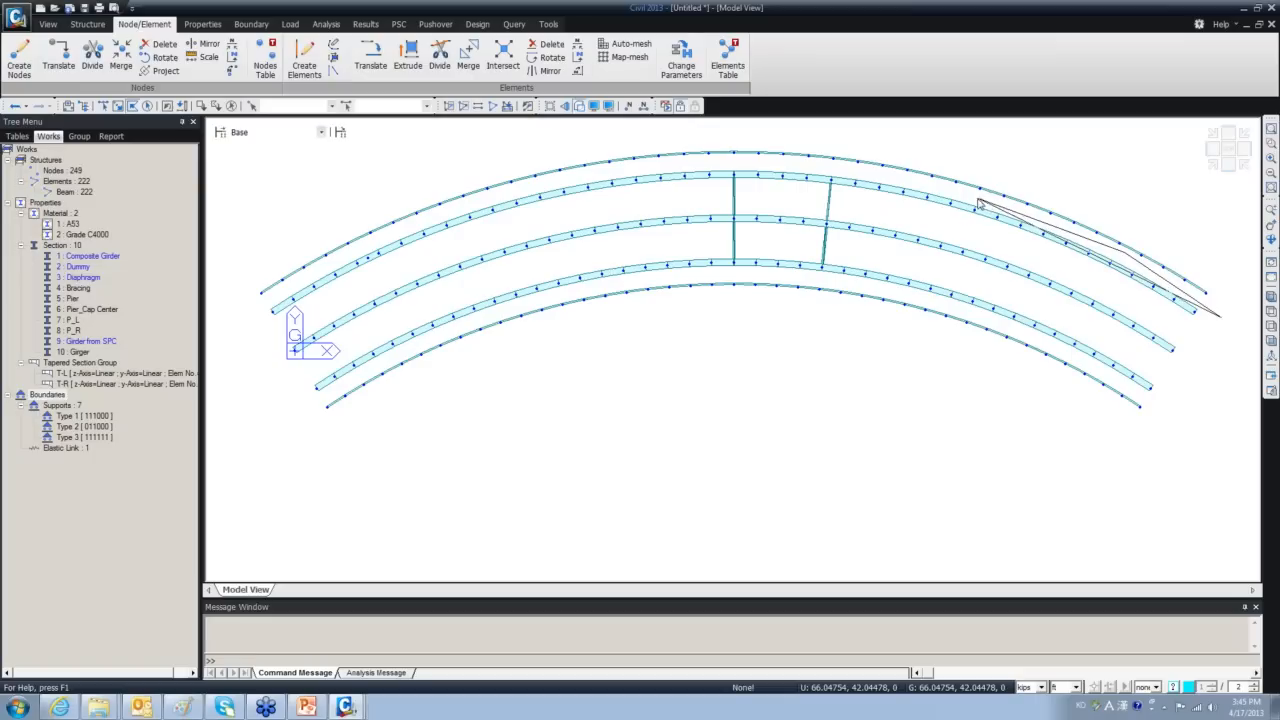
pyautogui.click(806, 163)
pyautogui.click(655, 166)
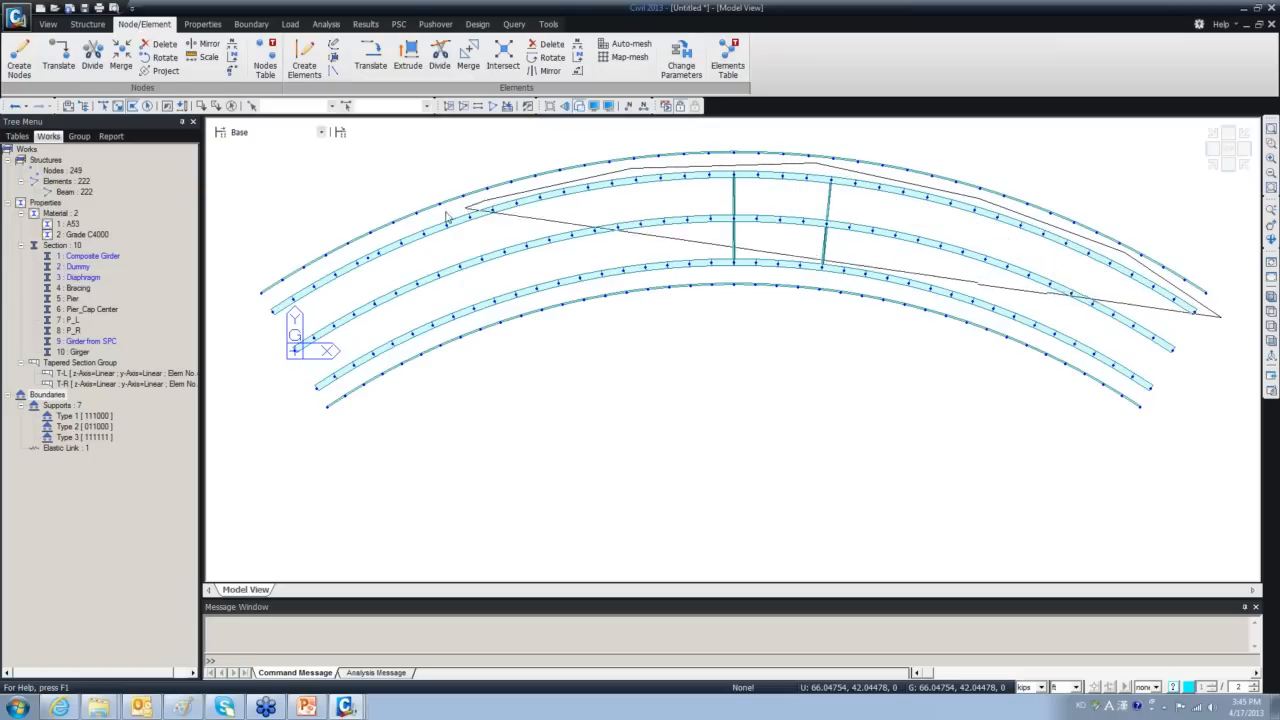
pyautogui.click(360, 249)
pyautogui.click(275, 297)
pyautogui.click(246, 327)
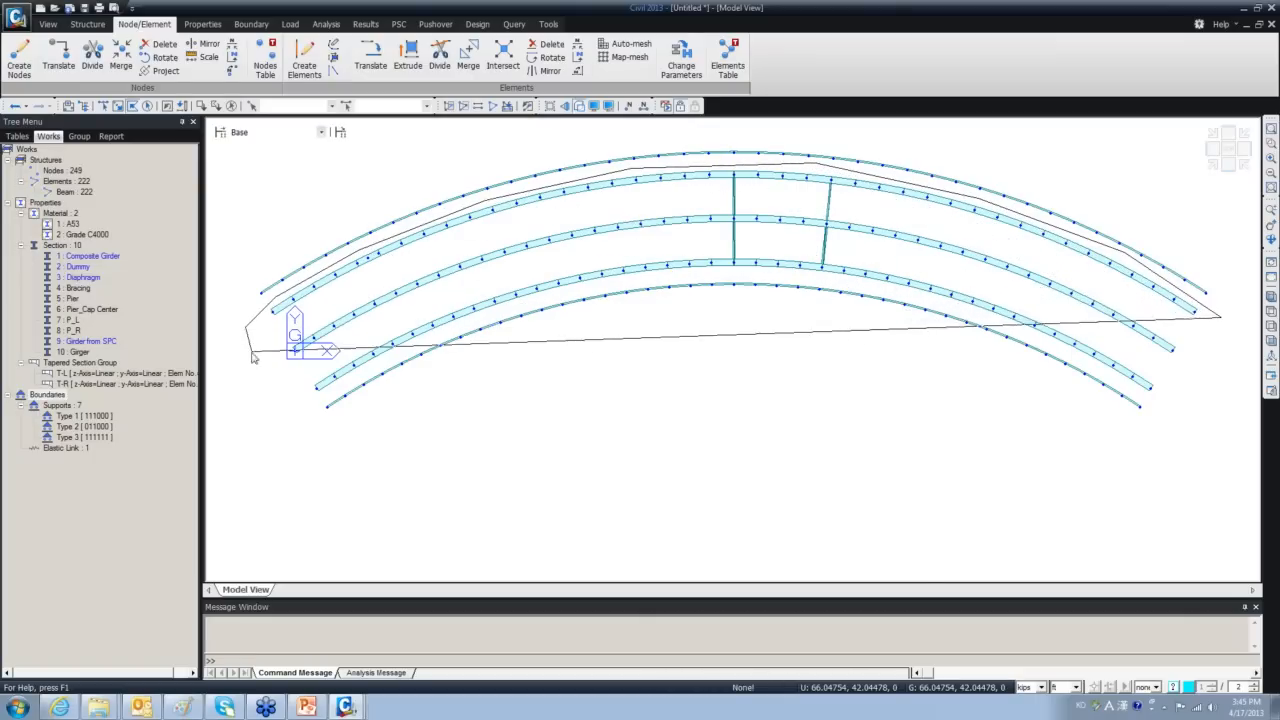
pyautogui.click(290, 407)
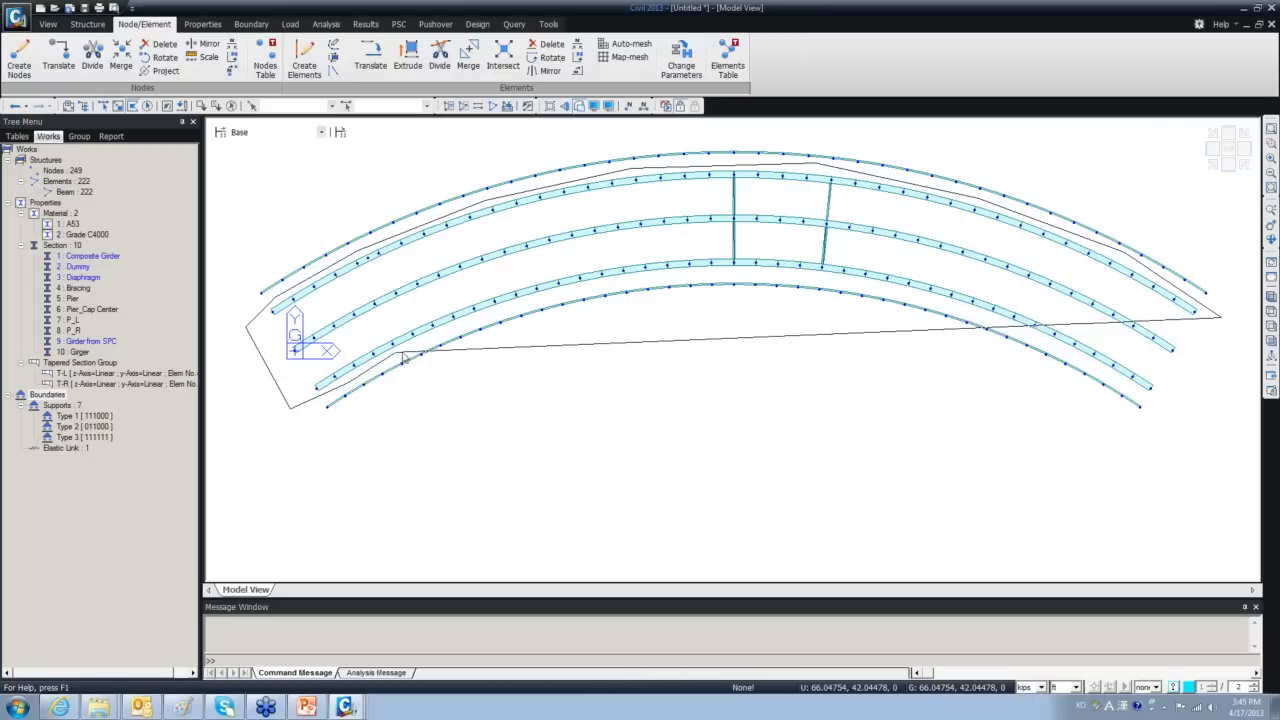
pyautogui.click(470, 323)
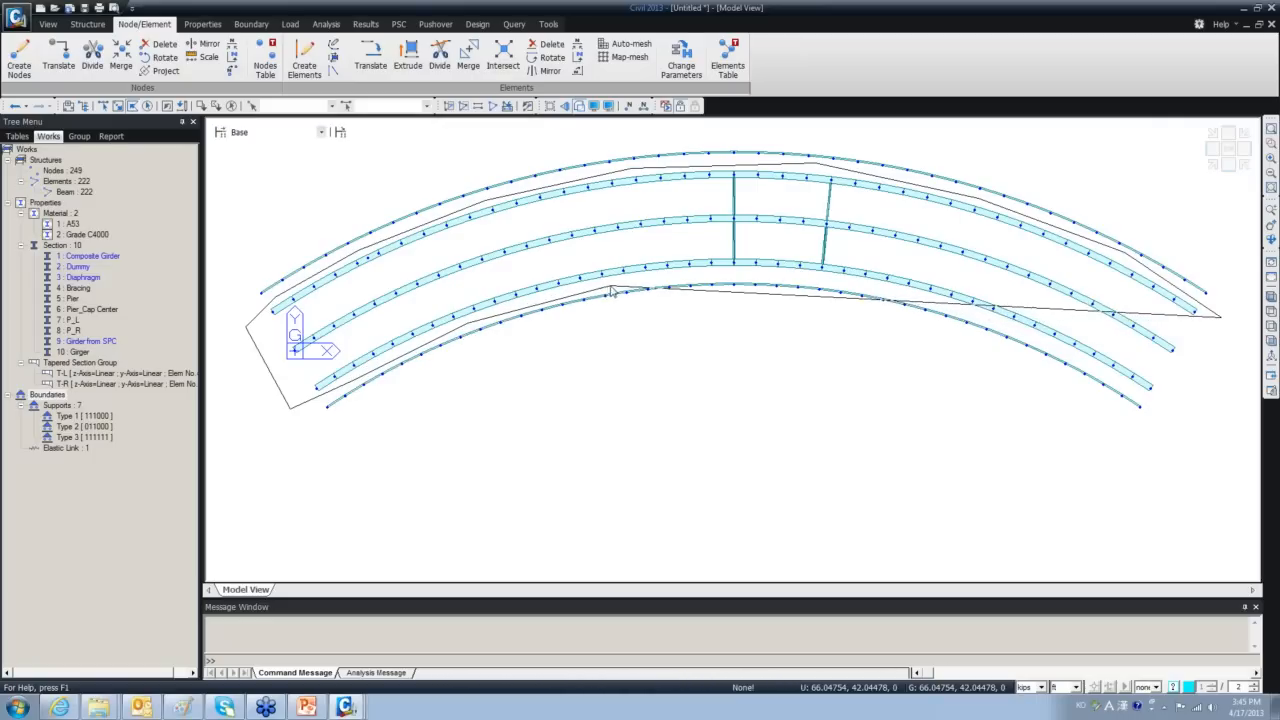
pyautogui.click(744, 276)
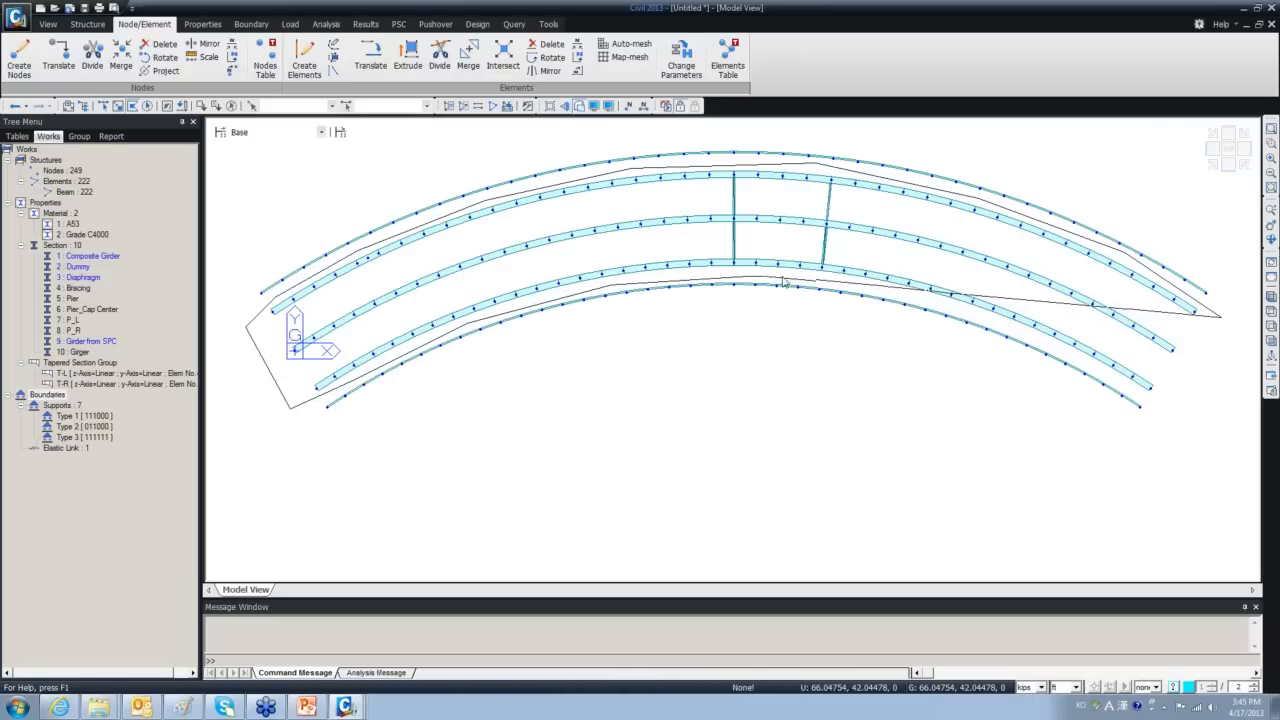
pyautogui.click(904, 298)
pyautogui.click(1017, 330)
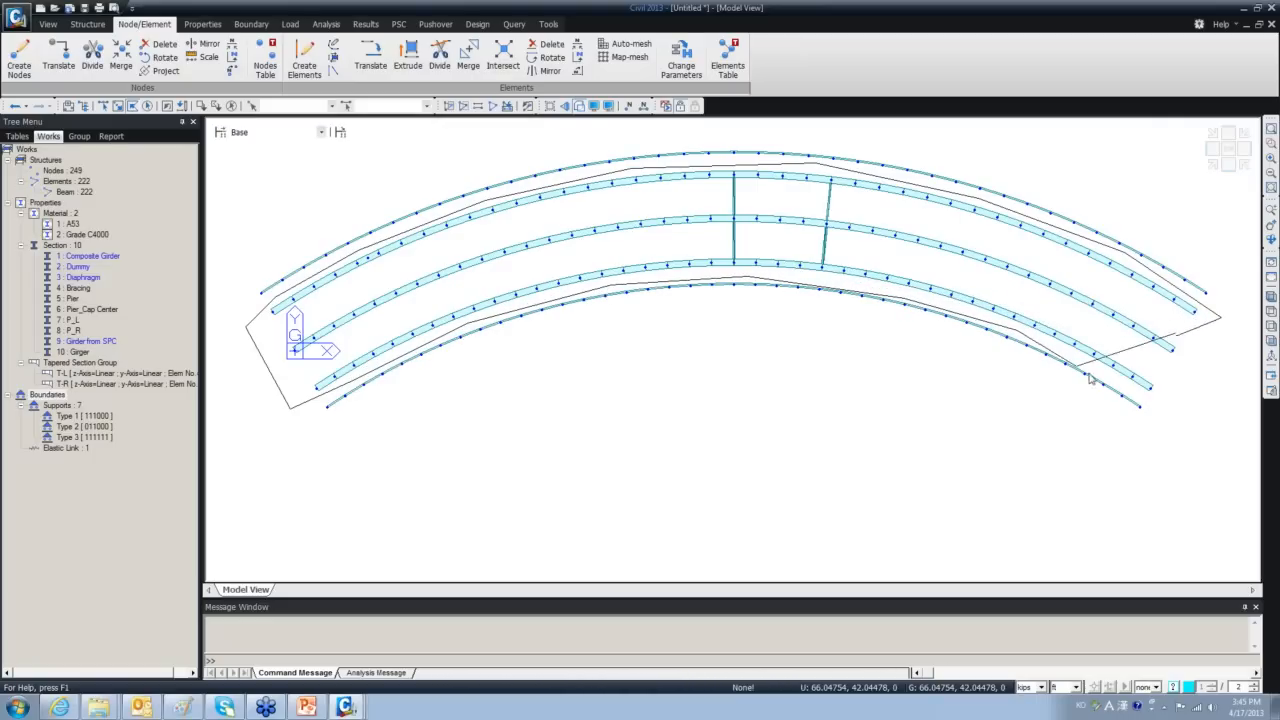
pyautogui.doubleClick(1125, 408)
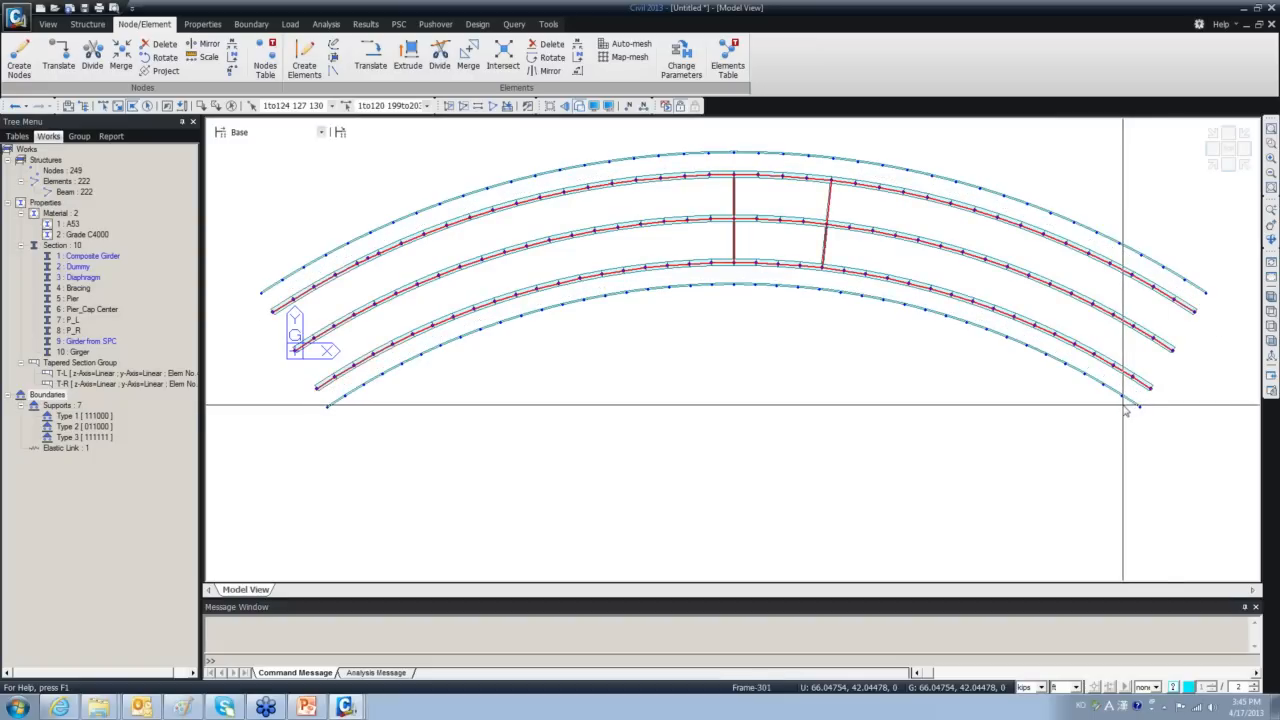
pyautogui.click(465, 107)
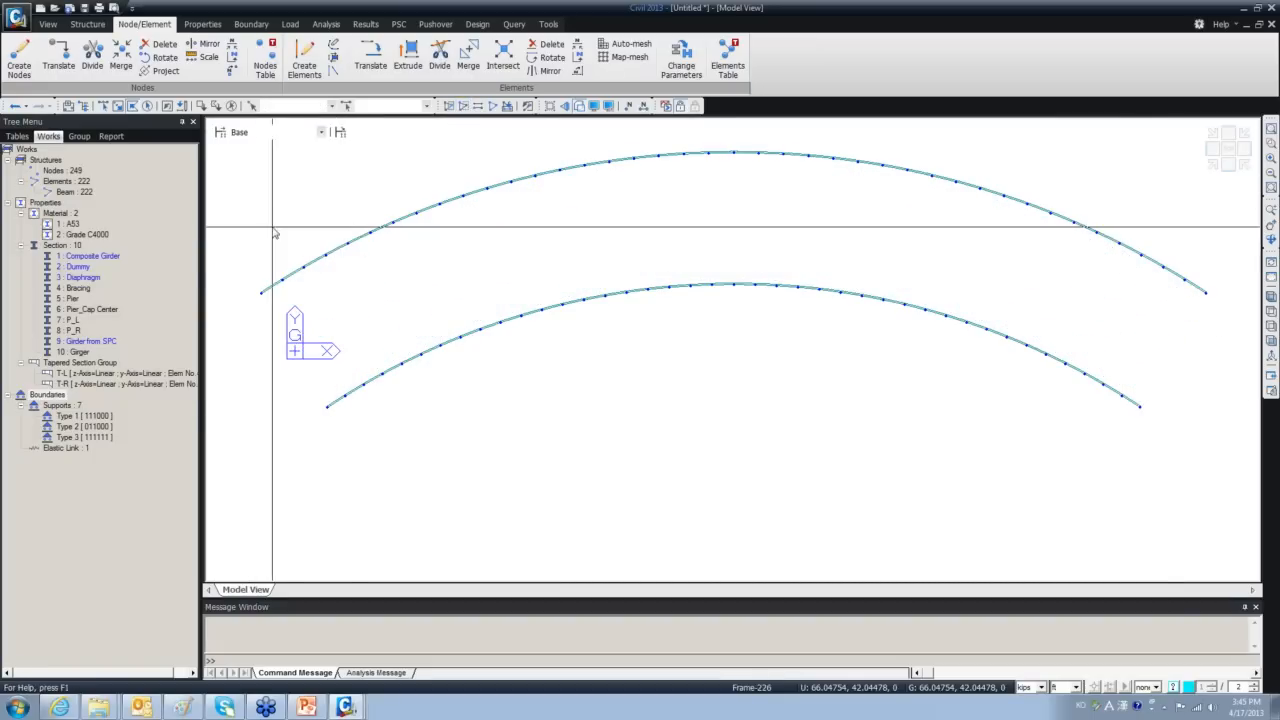
# Delete the beam elements of both edge arcs, keeping their nodes.
pyautogui.click(146, 106)
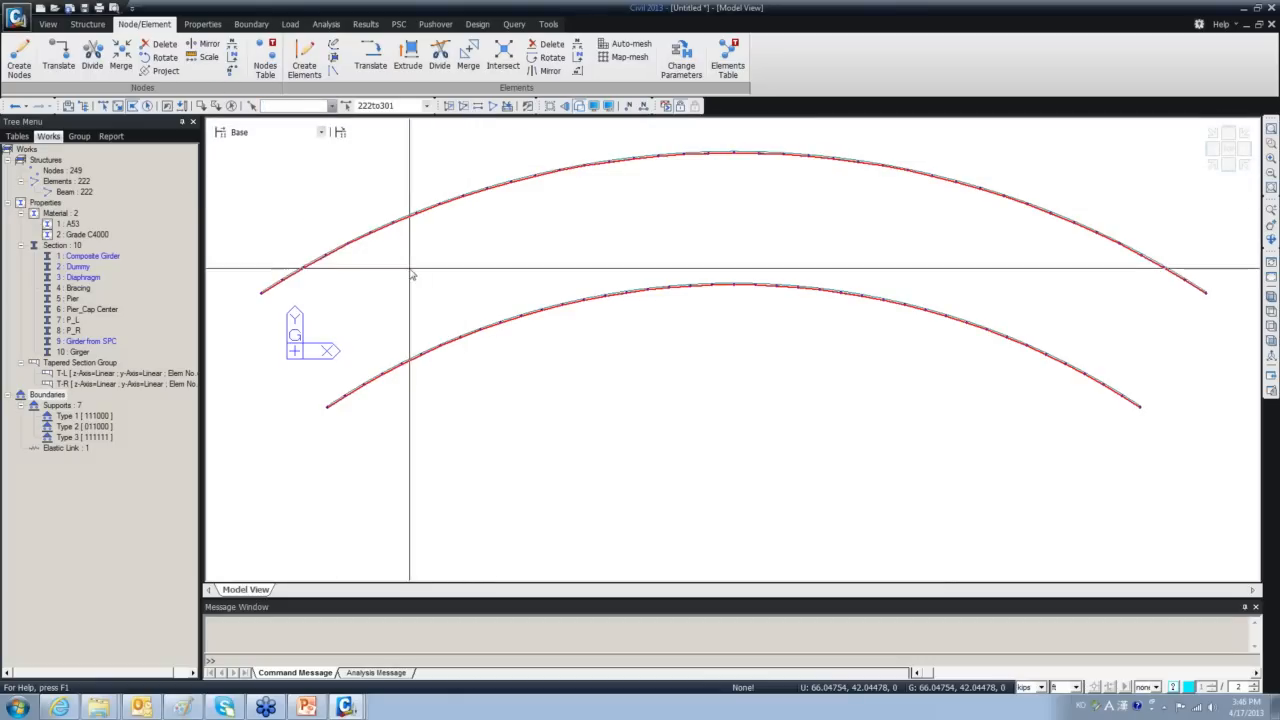
pyautogui.moveTo(410, 268); pyautogui.dragTo(448, 271)
pyautogui.press('Delete')
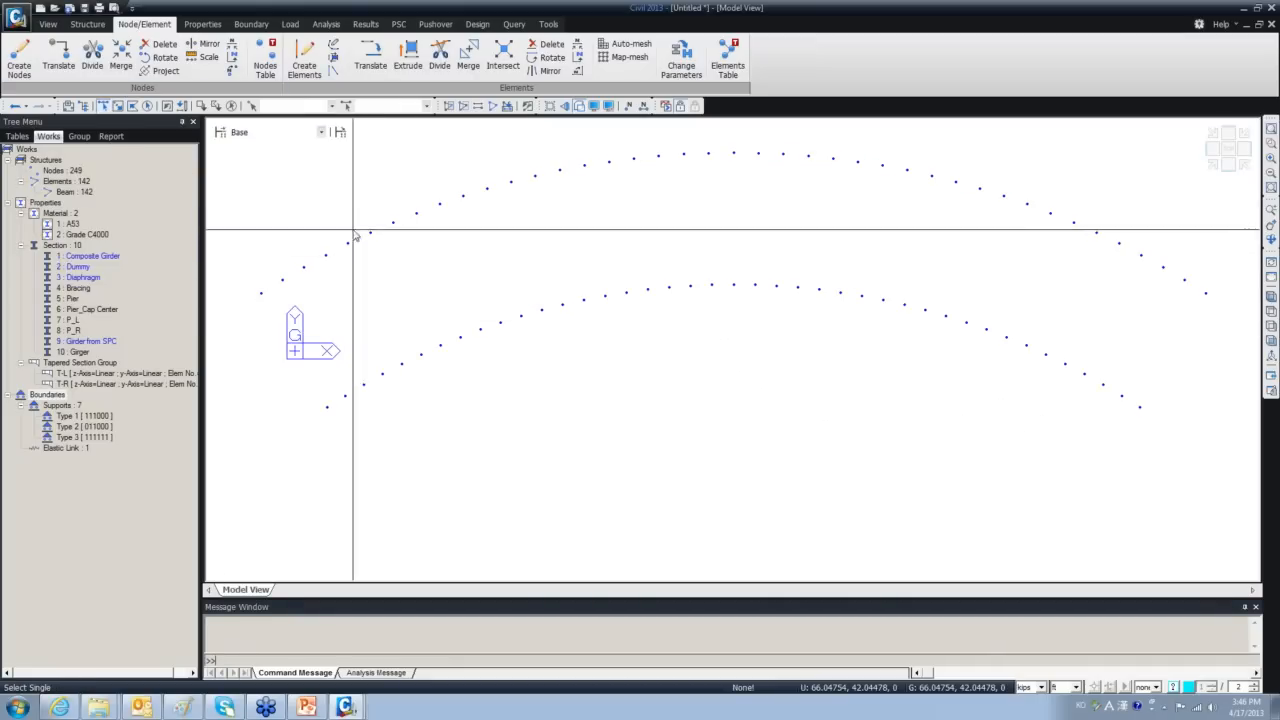
# Reactivate the whole model, select the row of deck-level nodes in front view, and isolate them in plan.
pyautogui.click(490, 108)
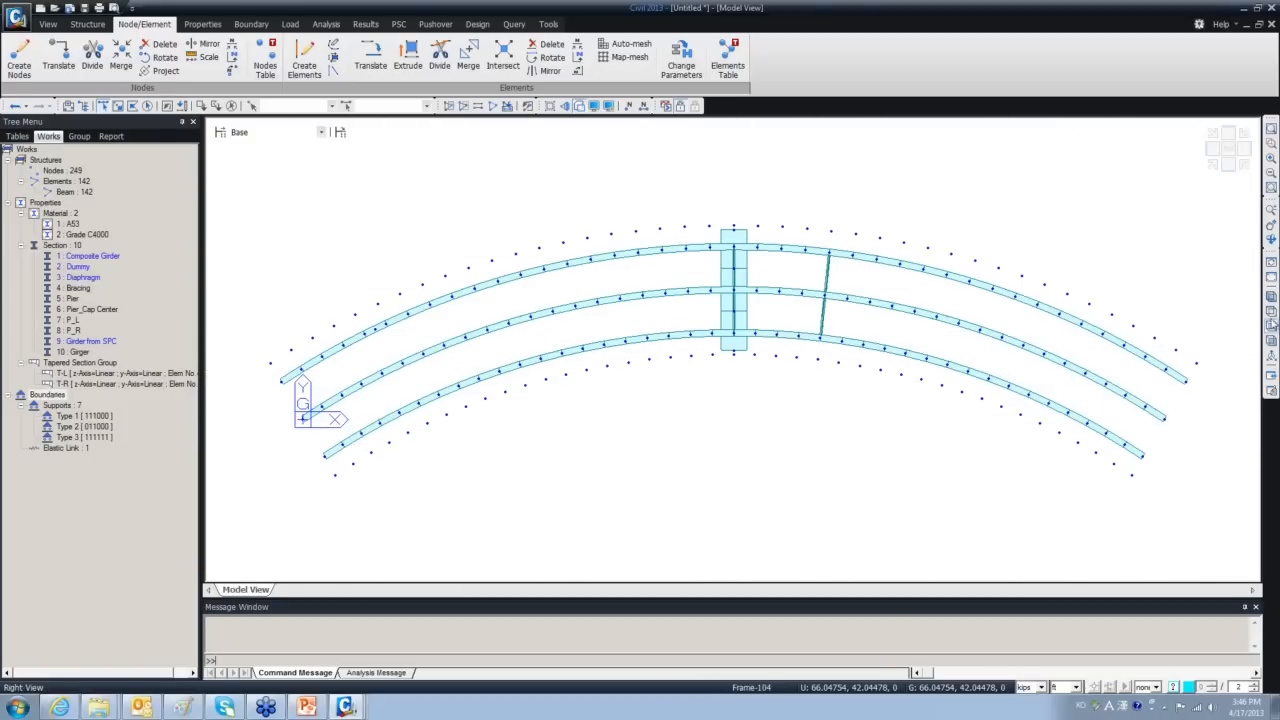
pyautogui.click(1271, 341)
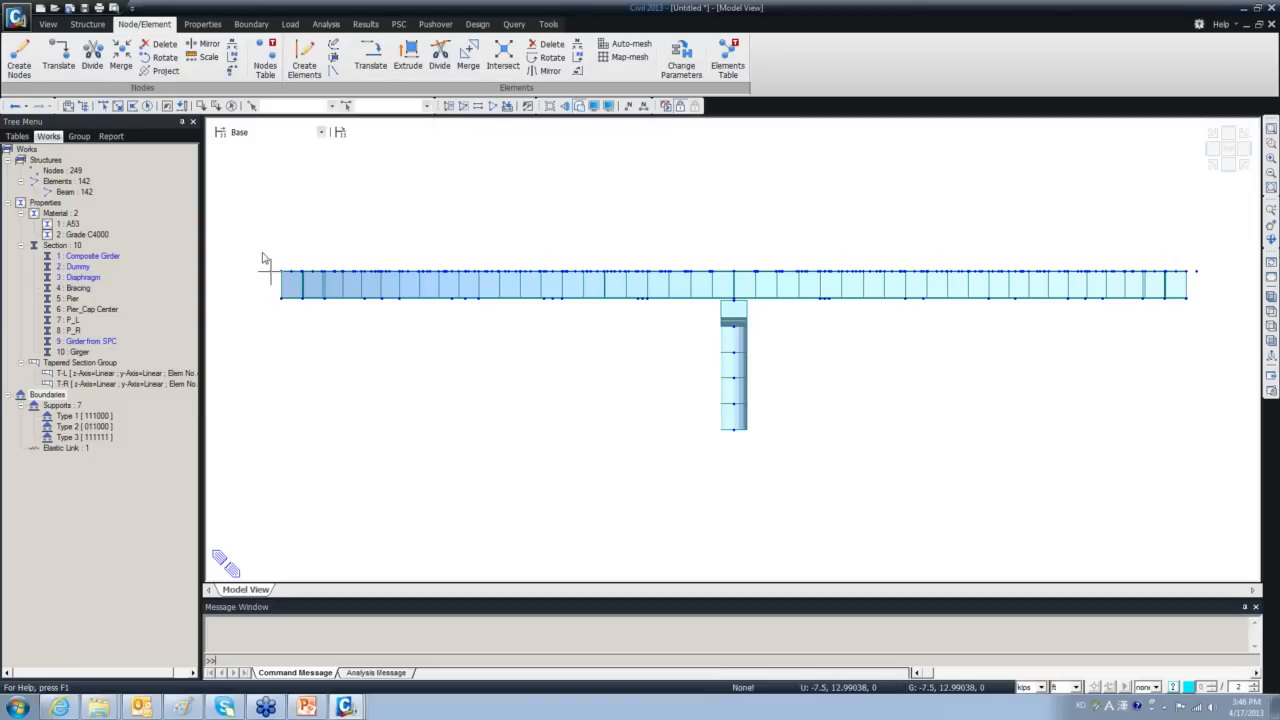
pyautogui.click(118, 105)
pyautogui.moveTo(260, 256); pyautogui.dragTo(1200, 271)
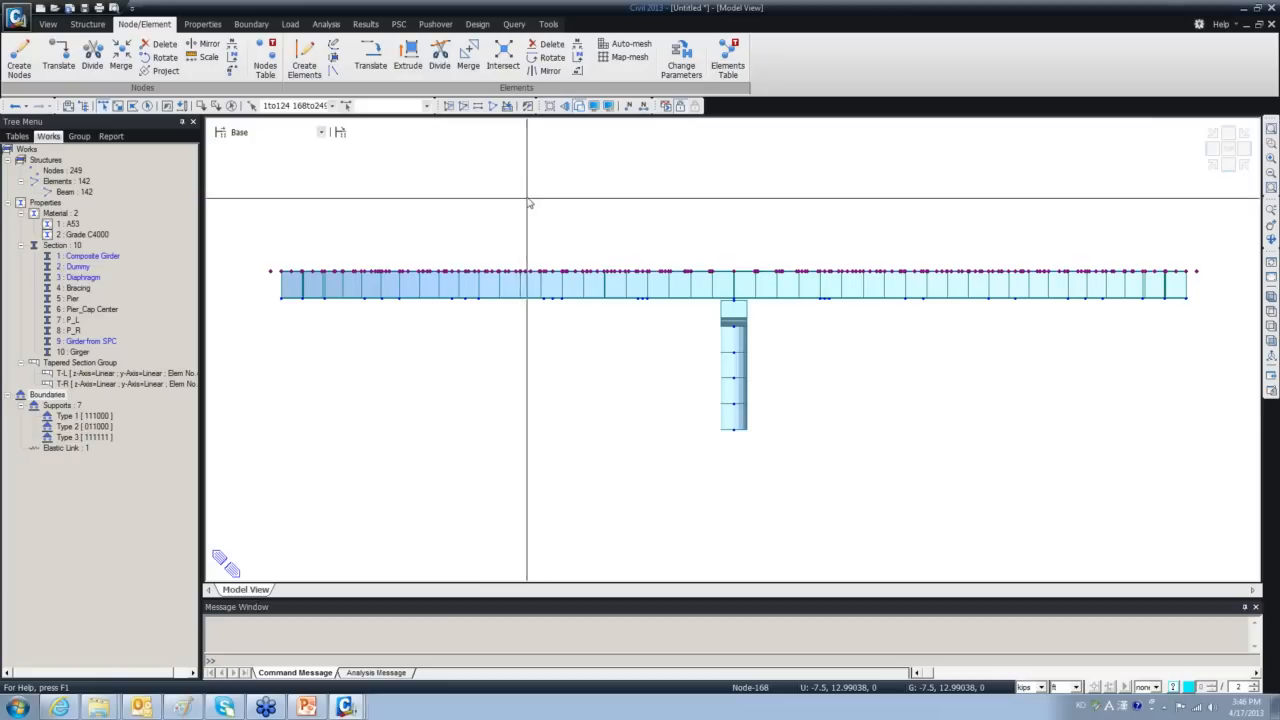
pyautogui.click(452, 107)
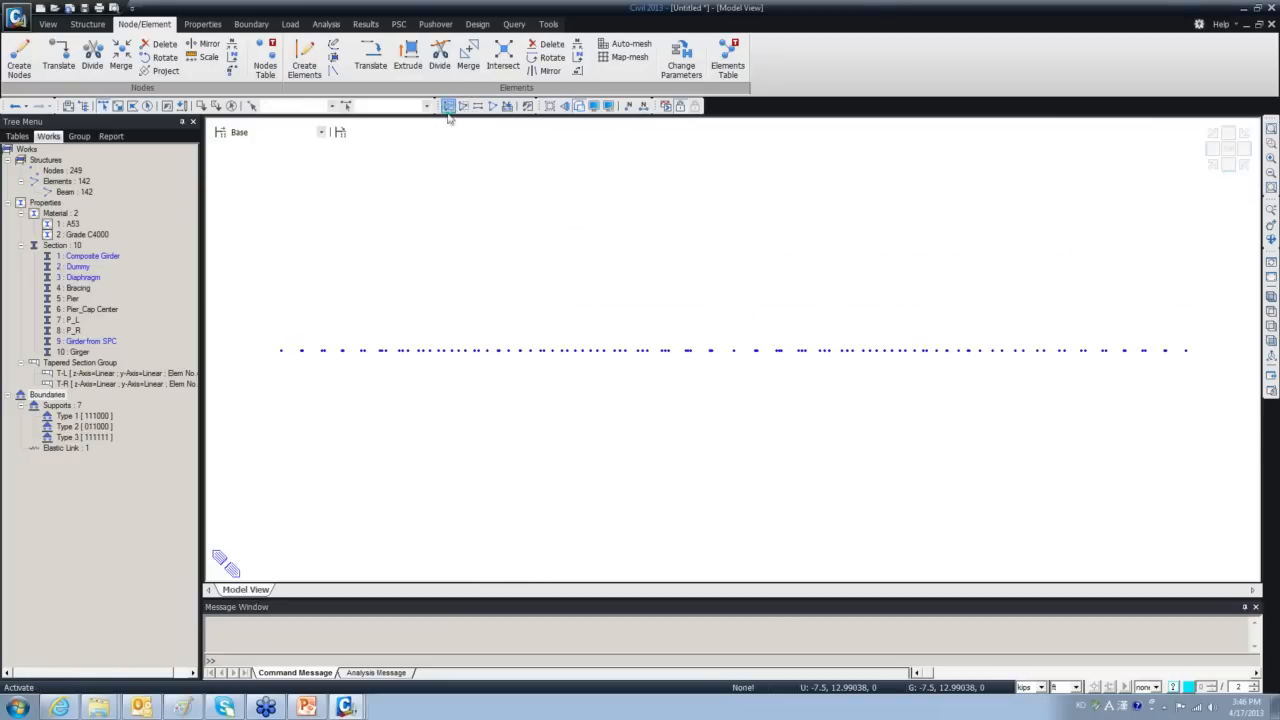
pyautogui.click(1271, 312)
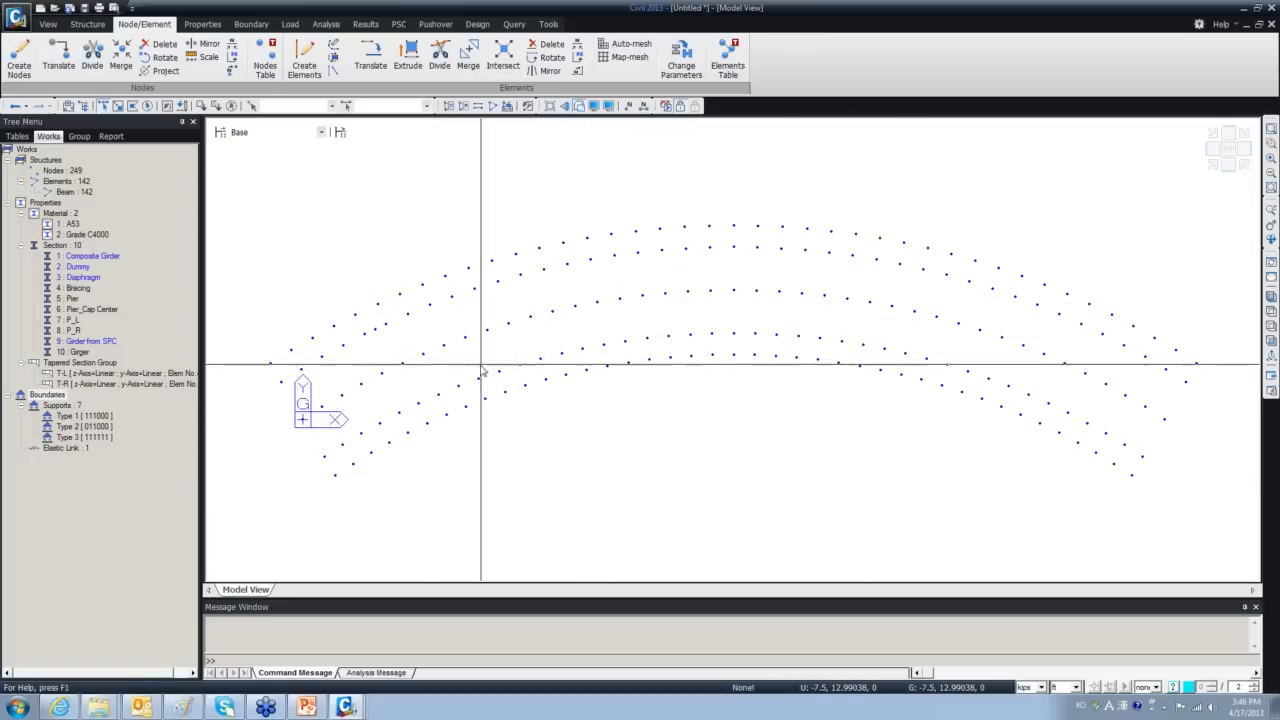
# Set up a planar auto-mesh using the Nodes method with Quadrilateral type, and open the plate thickness definitions.
pyautogui.click(626, 46)
pyautogui.click(127, 197)
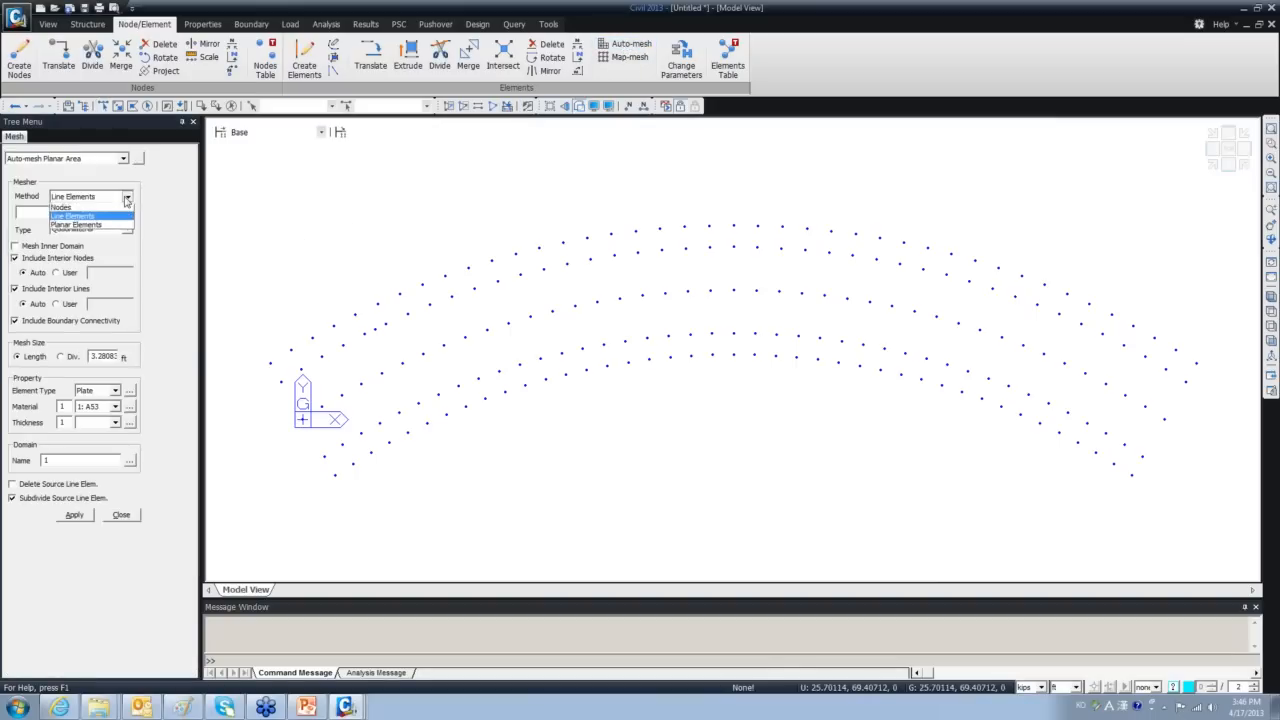
pyautogui.click(93, 210)
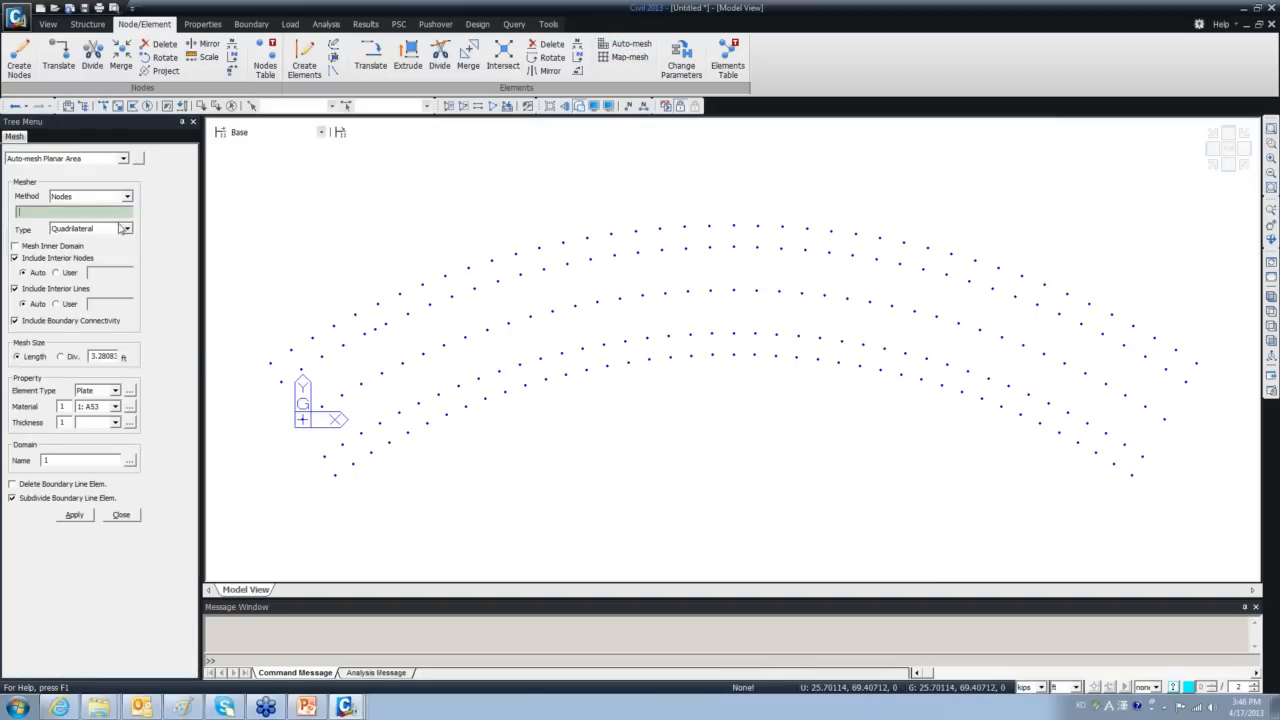
pyautogui.click(126, 229)
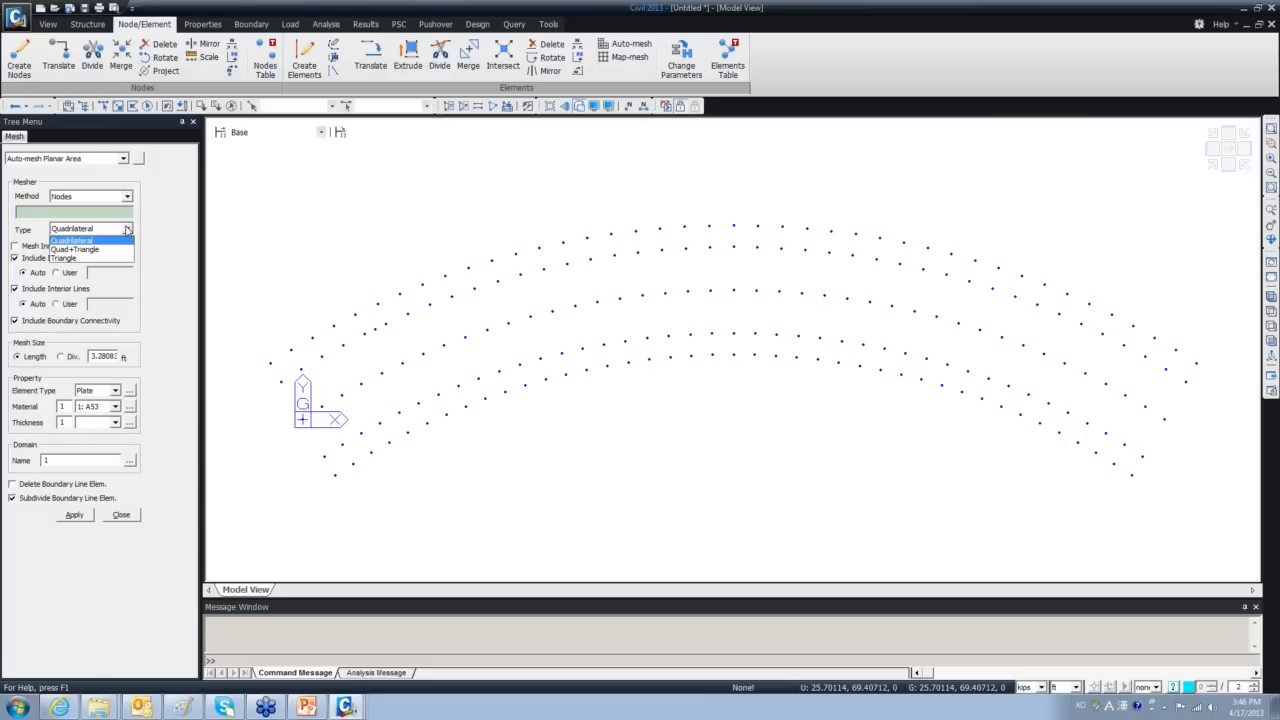
pyautogui.click(106, 213)
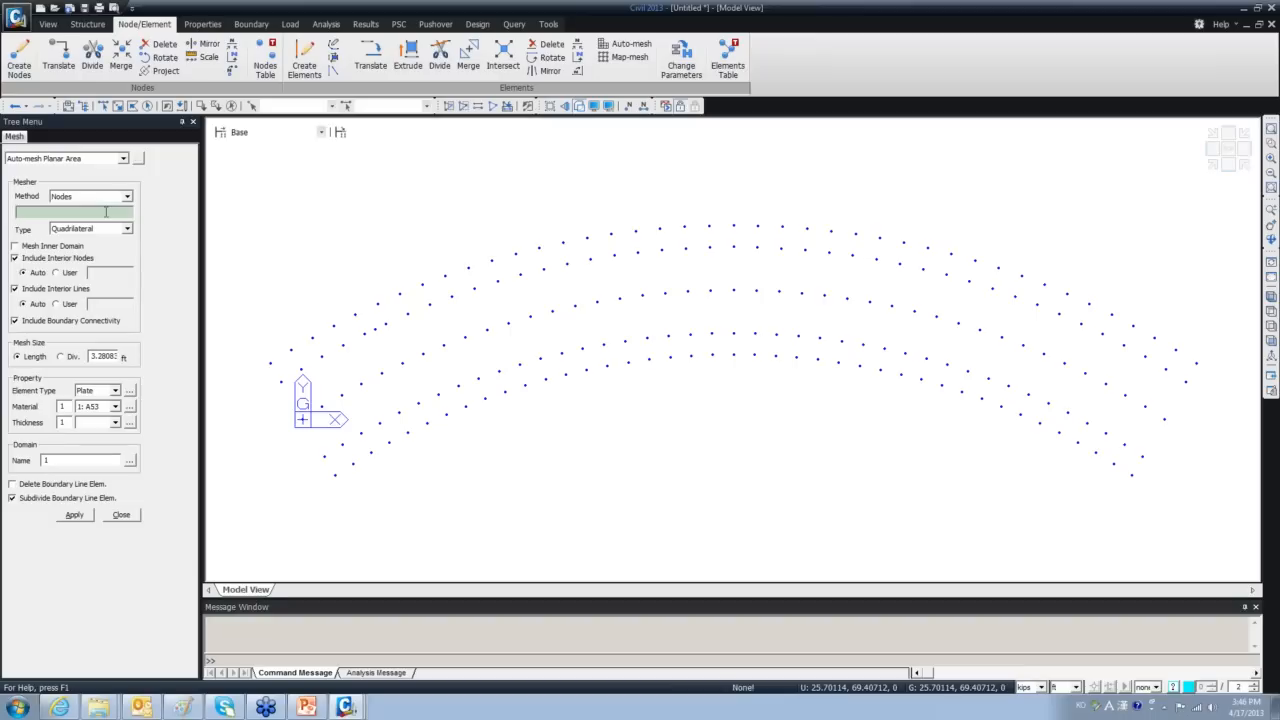
pyautogui.click(129, 423)
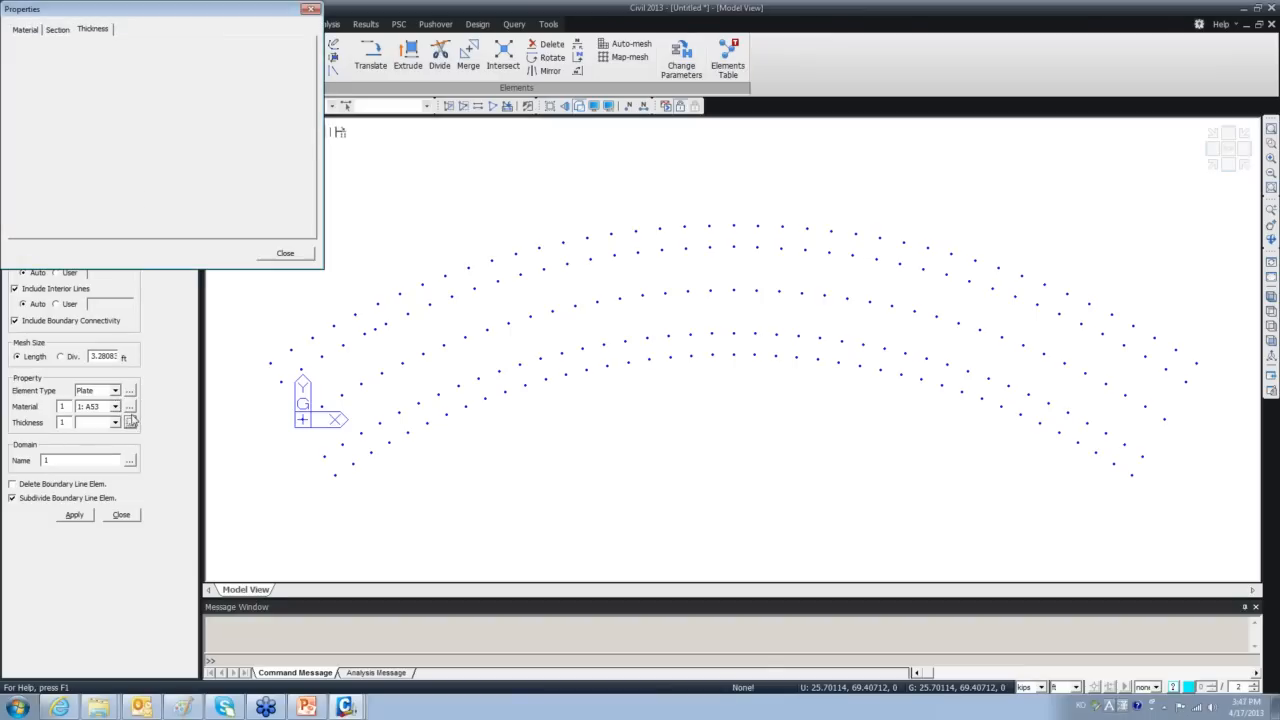
pyautogui.moveTo(175, 22); pyautogui.dragTo(288, 108)
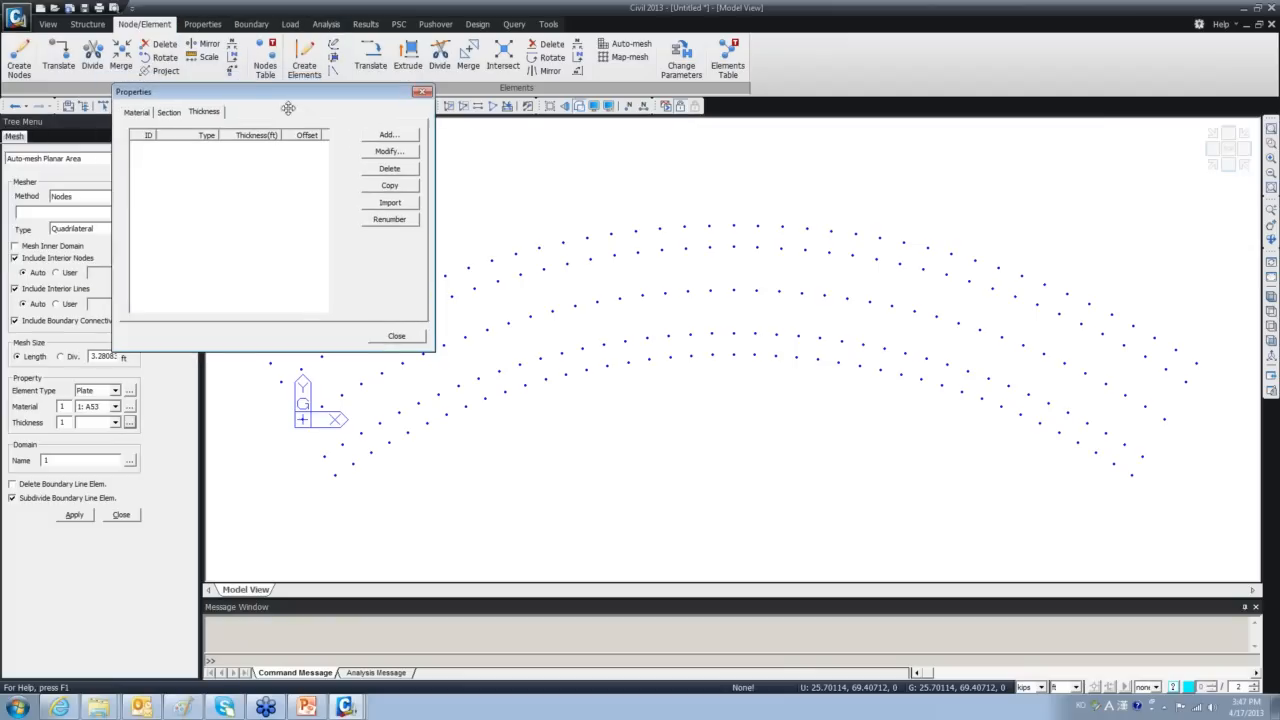
pyautogui.click(390, 203)
pyautogui.click(160, 257)
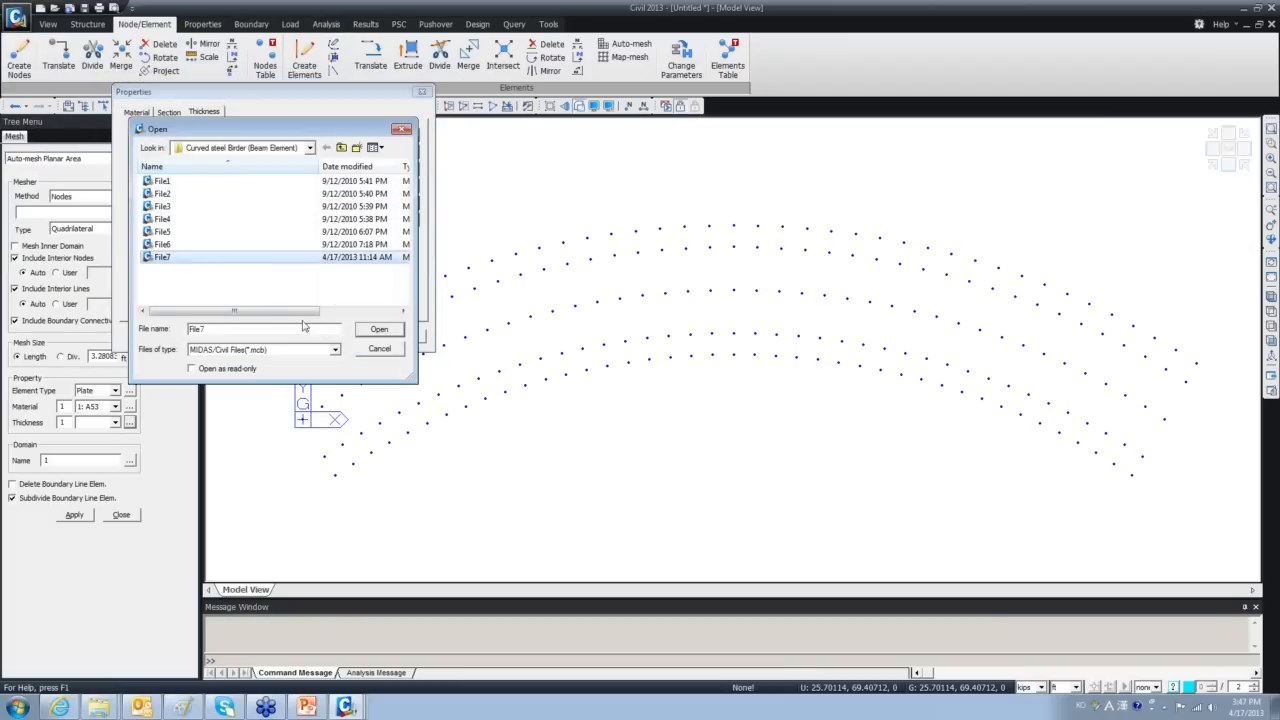
pyautogui.click(379, 330)
pyautogui.click(608, 333)
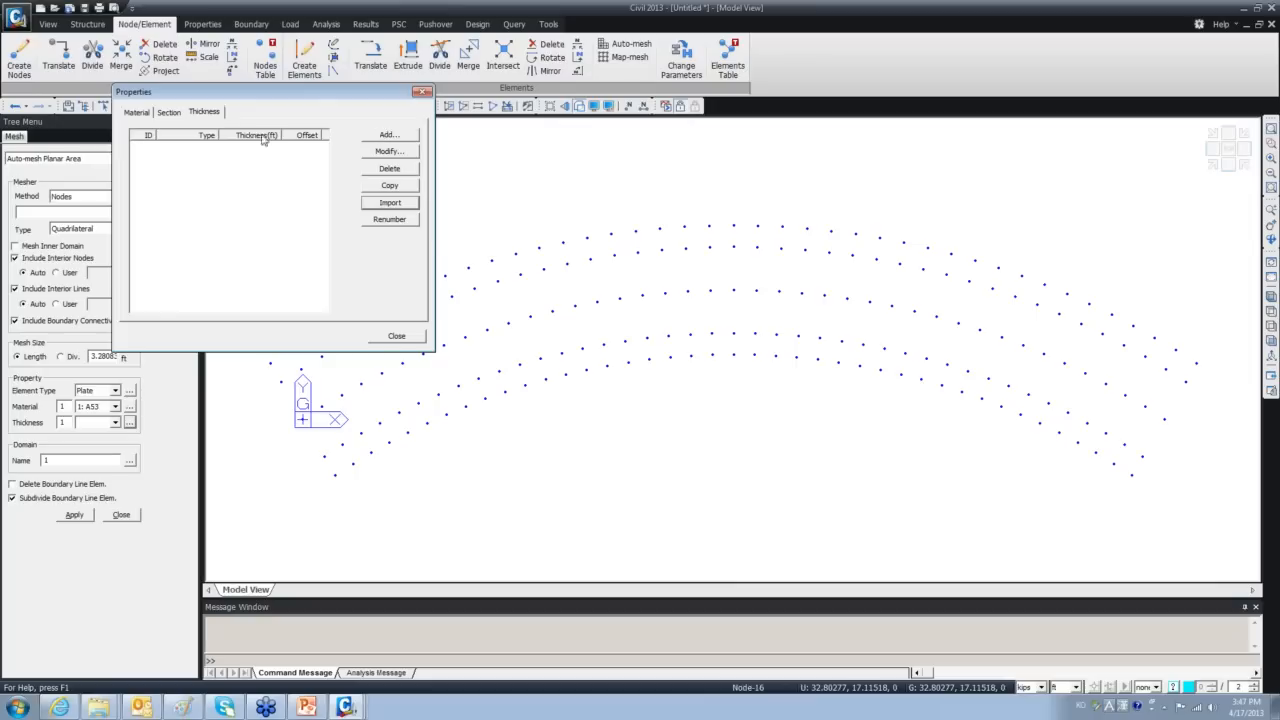
# Import the 0.6667 ft thickness from "file 1" in the Curved Steel Bridge (Beam Girder + Plate Deck) folder, keeping its ID.
pyautogui.click(390, 203)
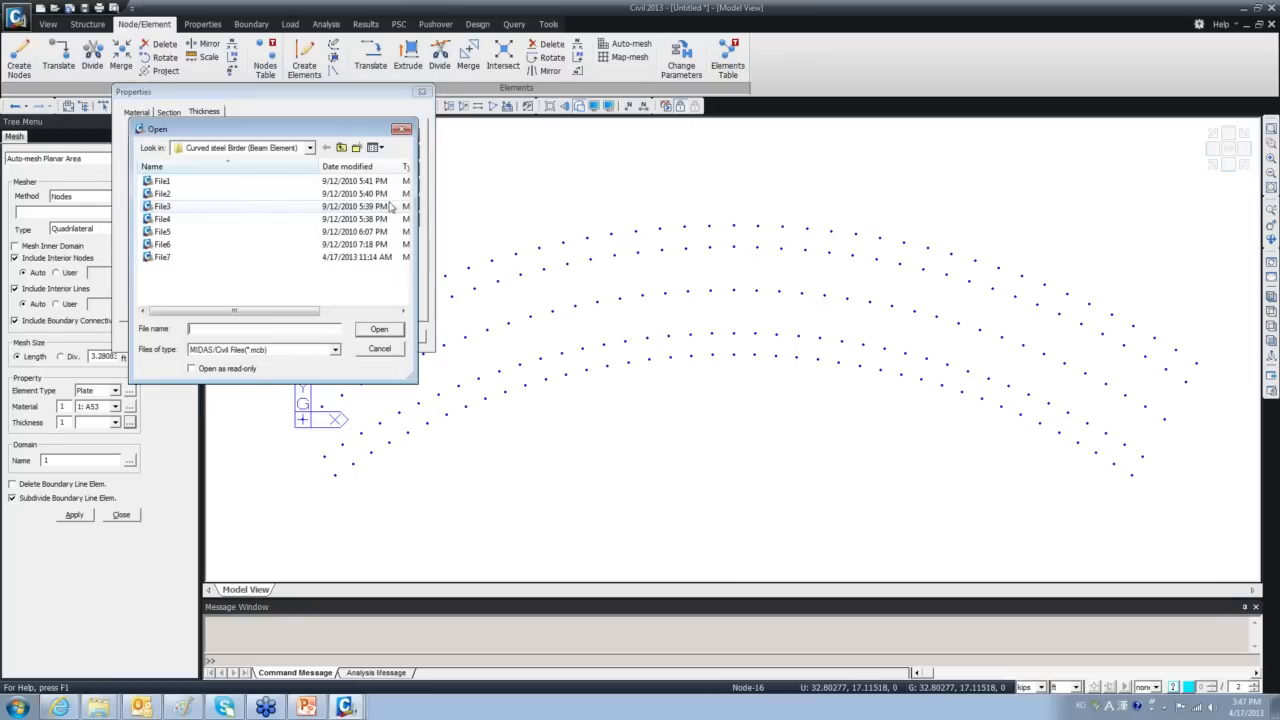
pyautogui.click(311, 148)
pyautogui.click(245, 298)
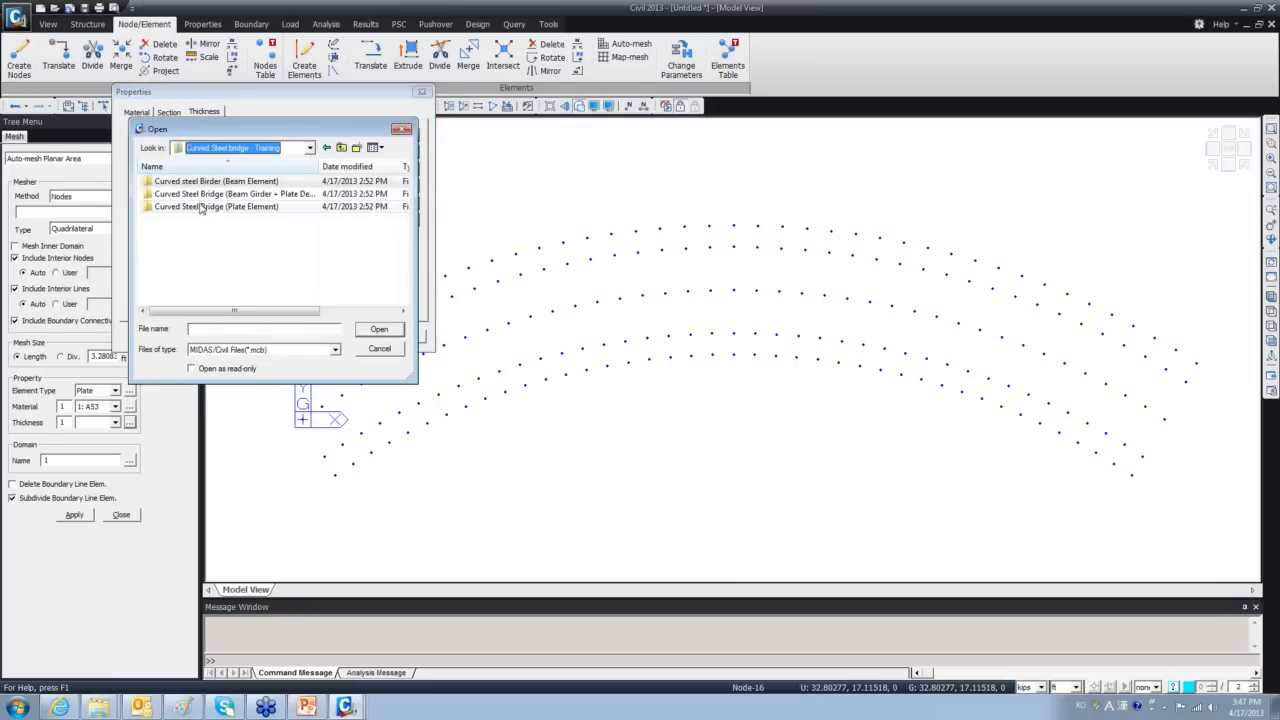
pyautogui.doubleClick(200, 193)
pyautogui.click(162, 193)
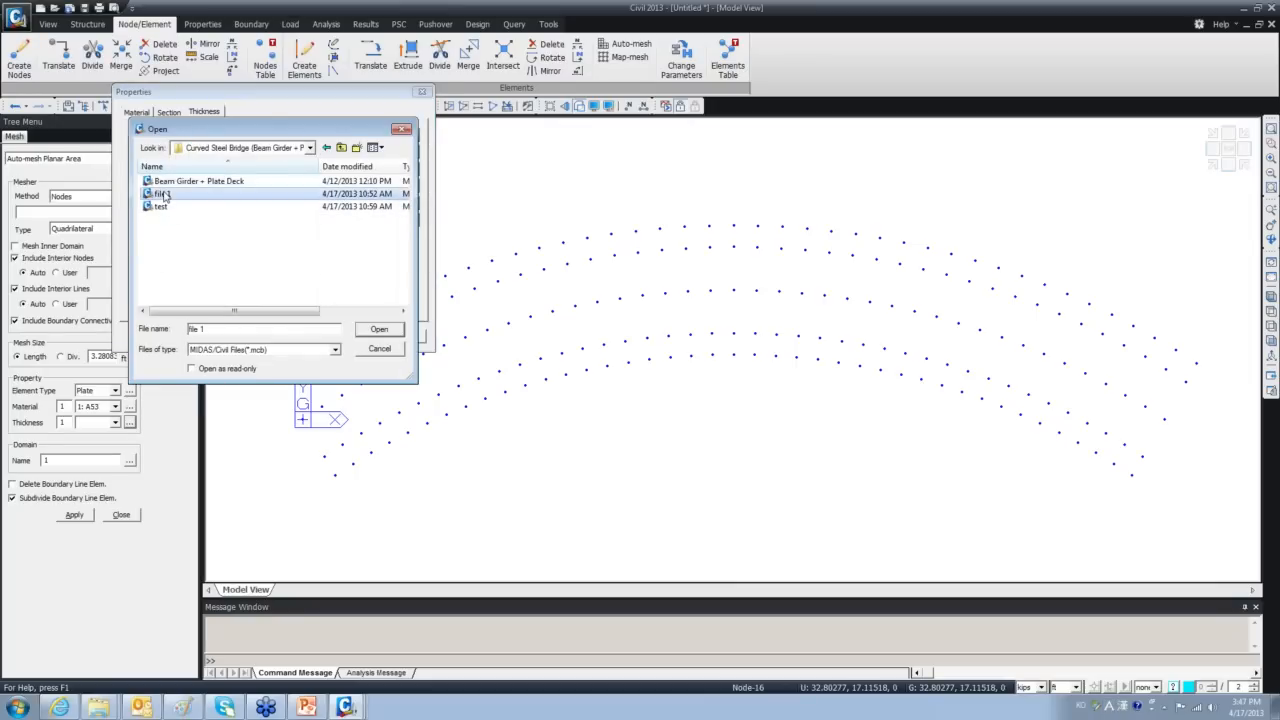
pyautogui.click(377, 329)
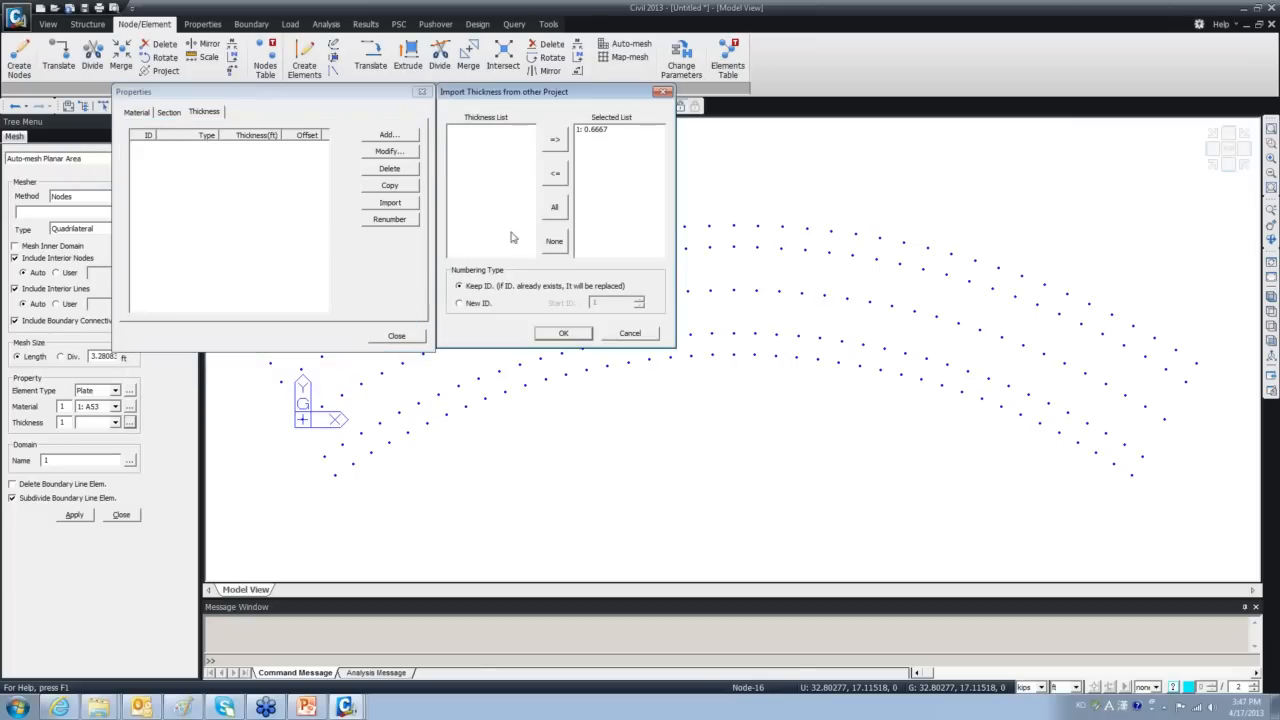
pyautogui.click(601, 138)
pyautogui.click(563, 333)
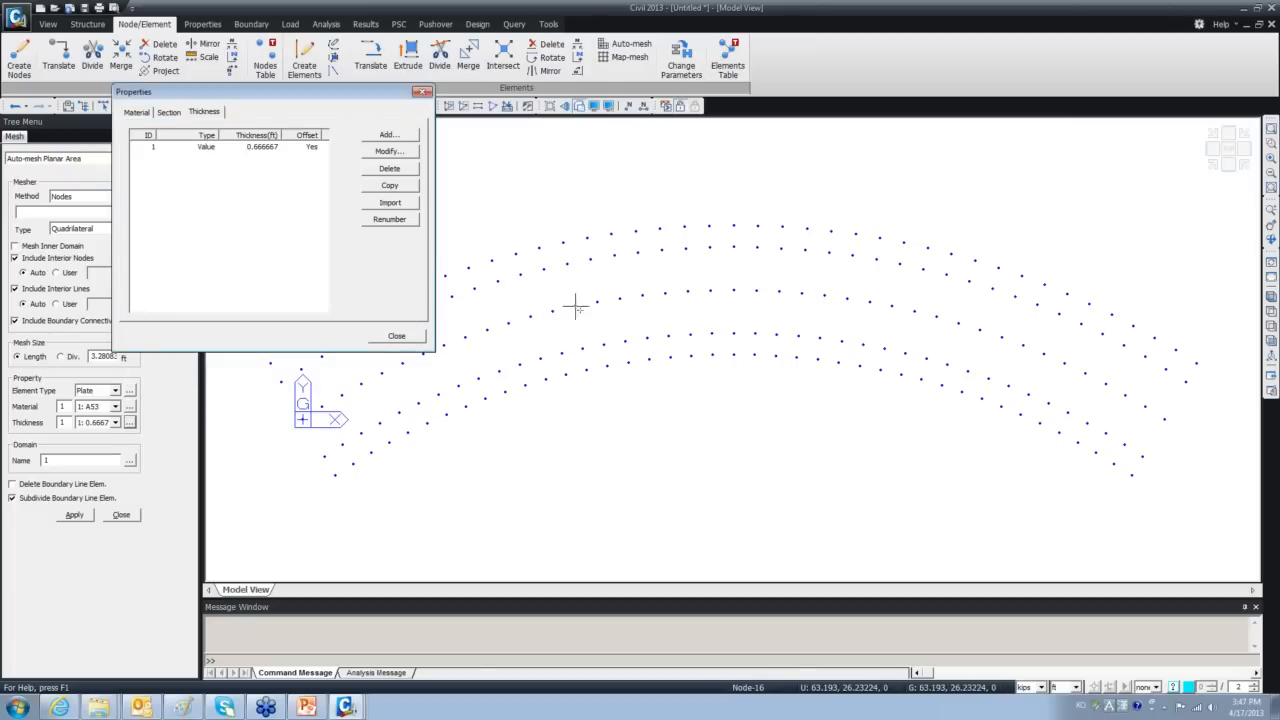
pyautogui.click(402, 336)
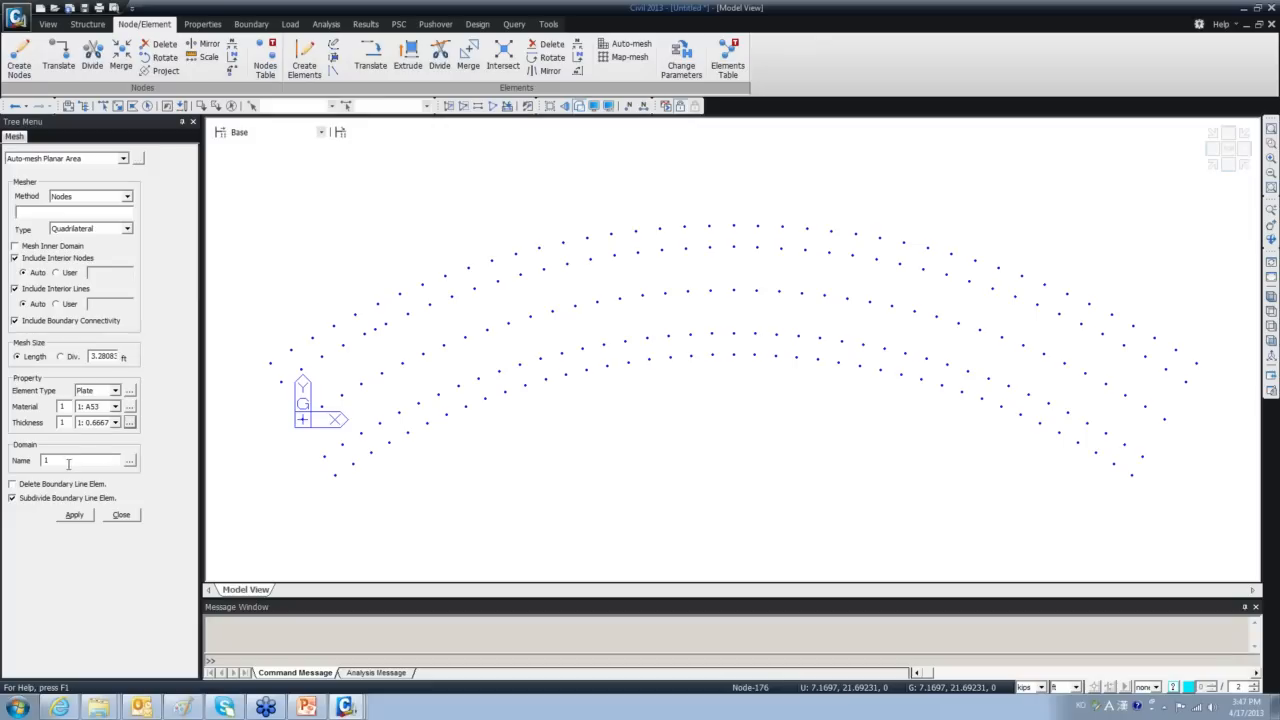
# Pick the mesh boundary nodes in order along the outer deck edge, from the end near the origin to the far end.
pyautogui.click(61, 213)
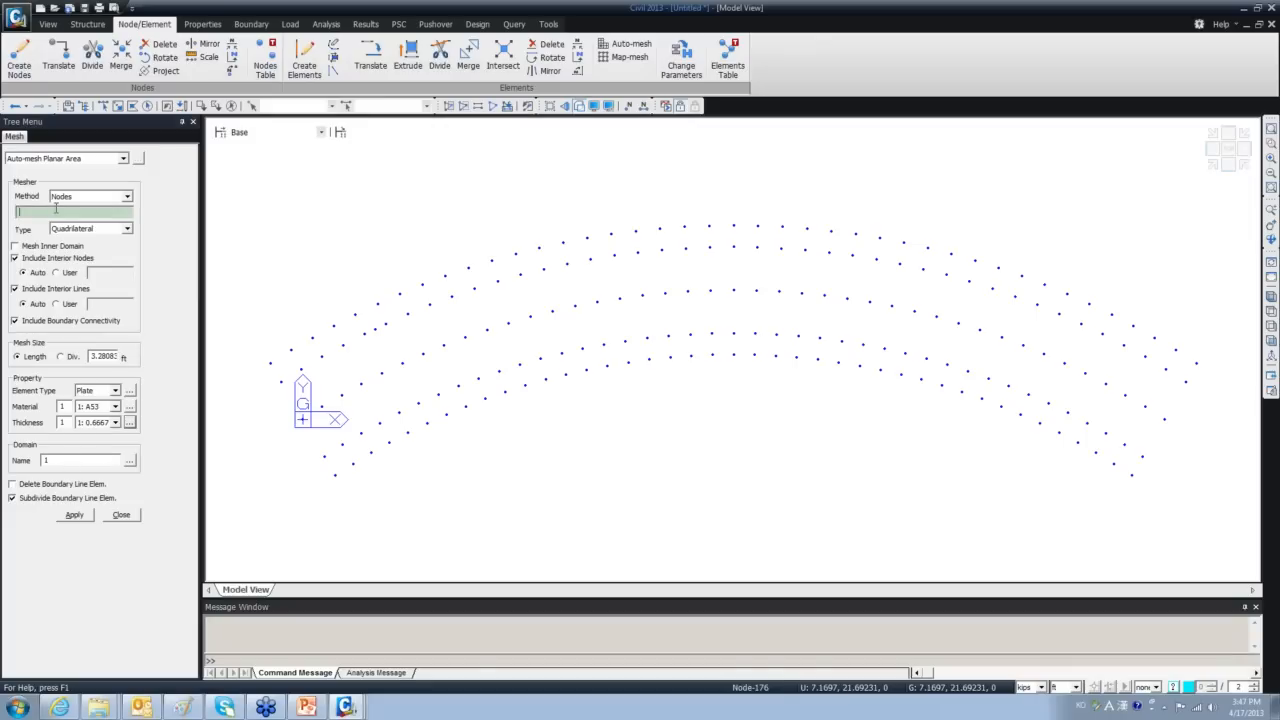
pyautogui.click(286, 354)
pyautogui.click(286, 354)
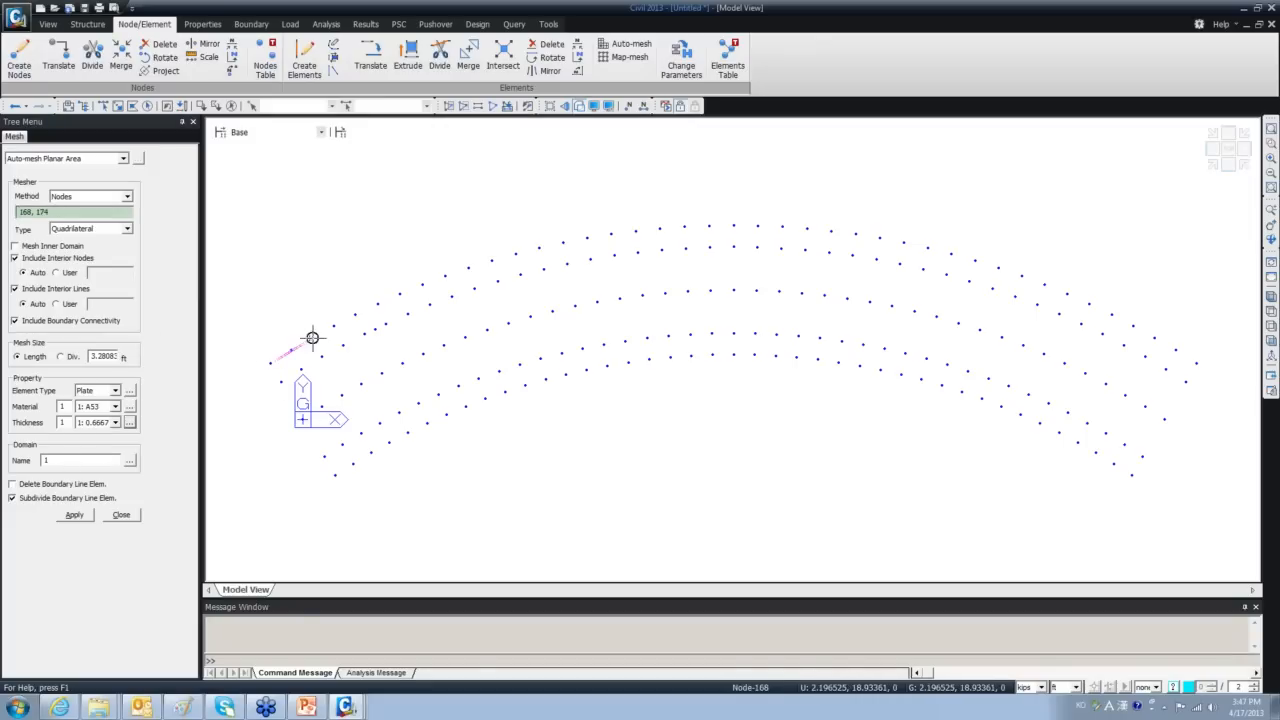
pyautogui.click(314, 340)
pyautogui.click(355, 315)
pyautogui.click(377, 303)
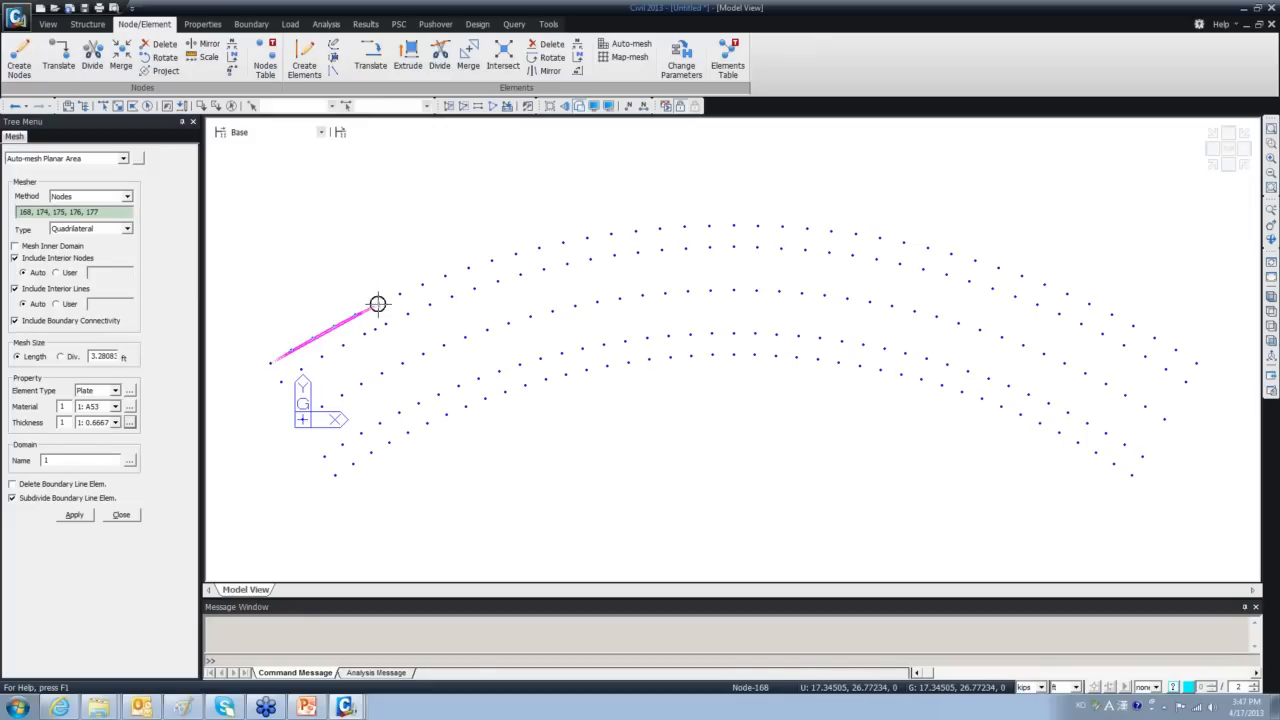
pyautogui.click(399, 292)
pyautogui.click(422, 285)
pyautogui.click(445, 274)
pyautogui.click(469, 267)
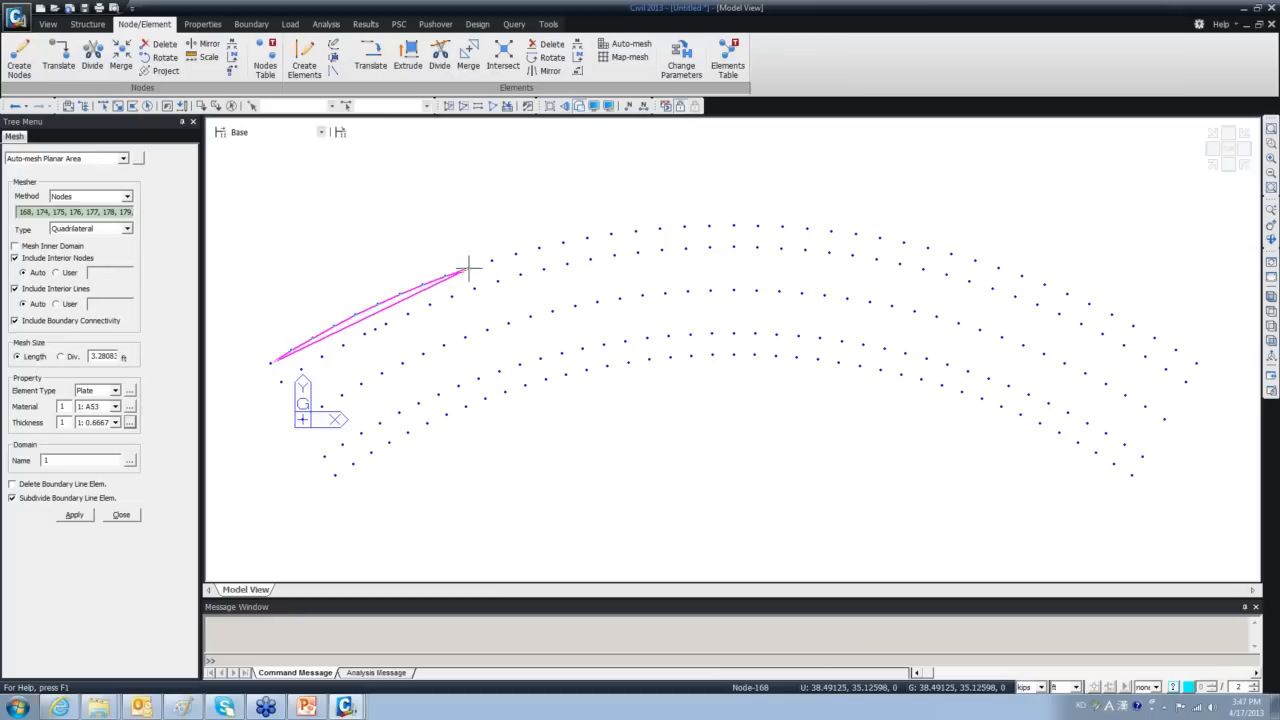
pyautogui.click(491, 261)
pyautogui.click(515, 253)
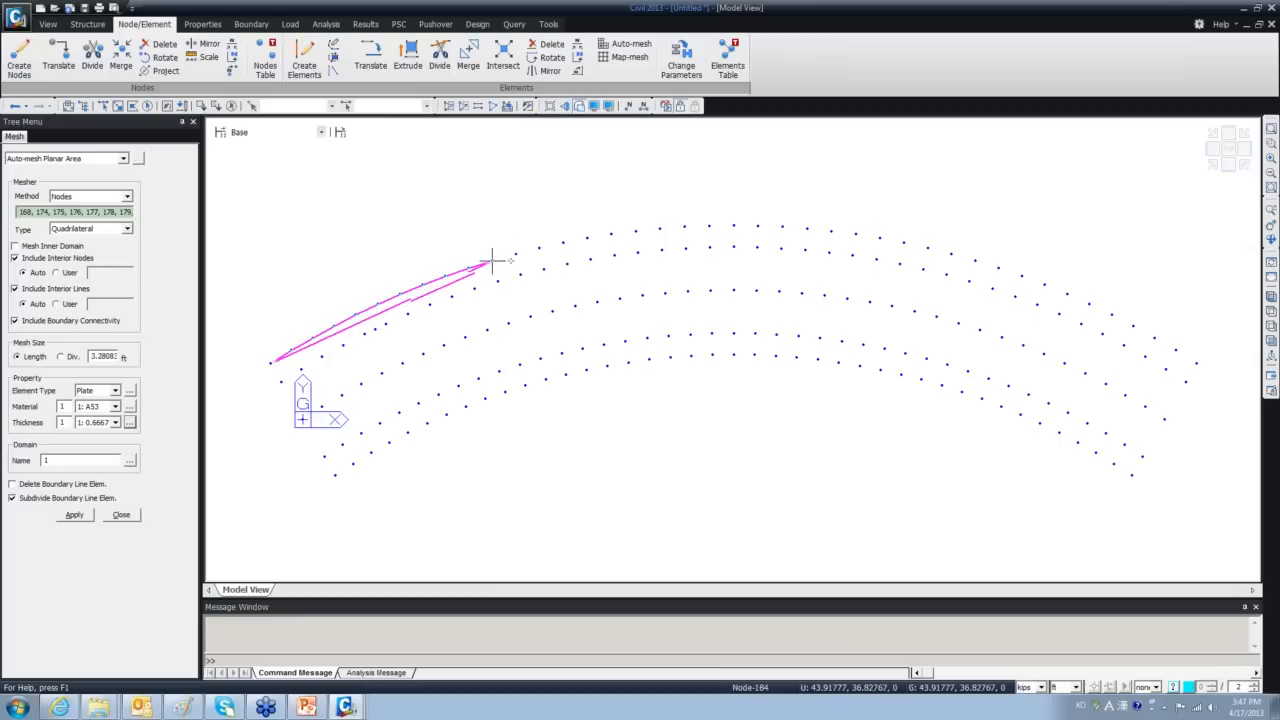
pyautogui.click(538, 249)
pyautogui.click(562, 242)
pyautogui.click(587, 237)
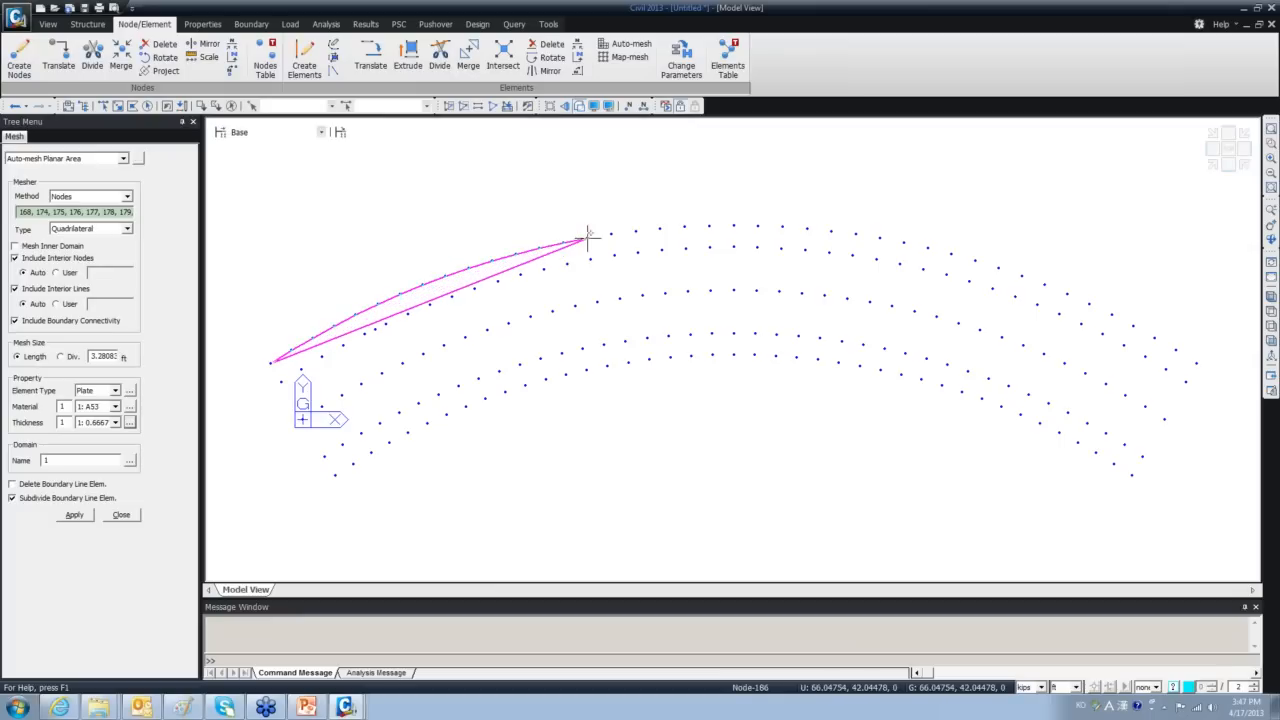
pyautogui.click(611, 233)
pyautogui.click(635, 231)
pyautogui.click(659, 228)
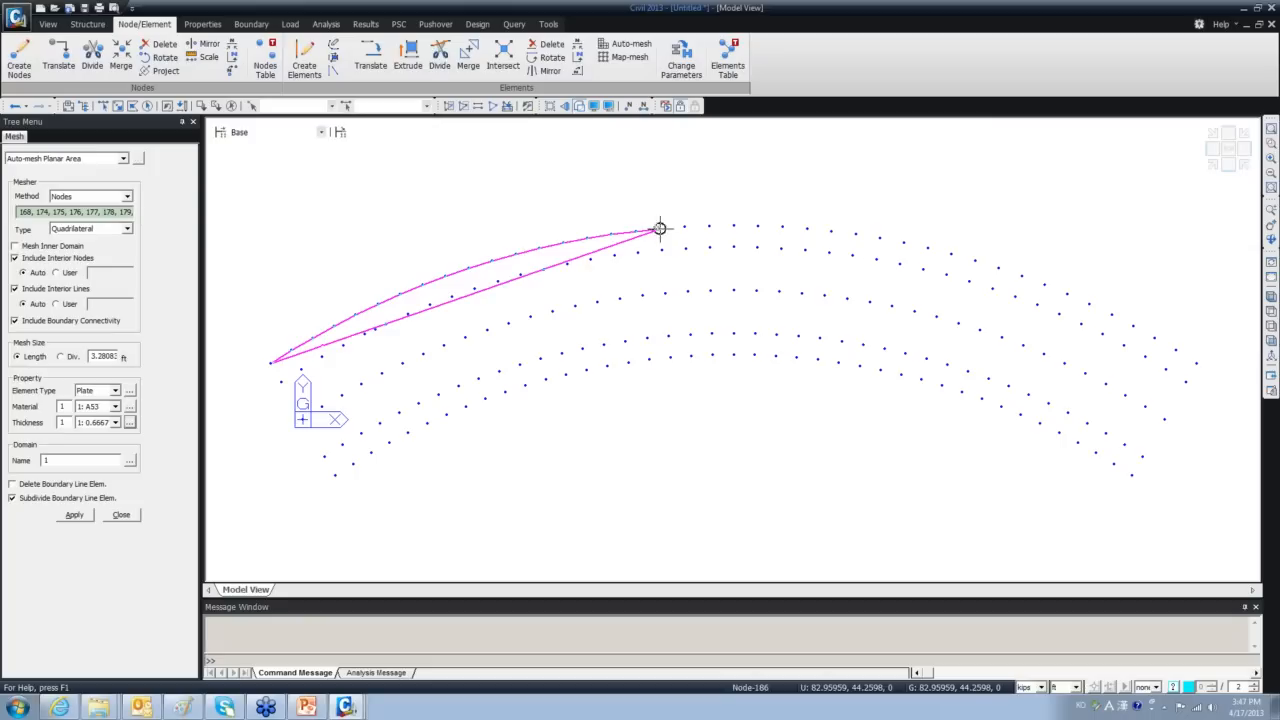
pyautogui.click(684, 226)
pyautogui.click(709, 225)
pyautogui.click(734, 225)
pyautogui.click(758, 225)
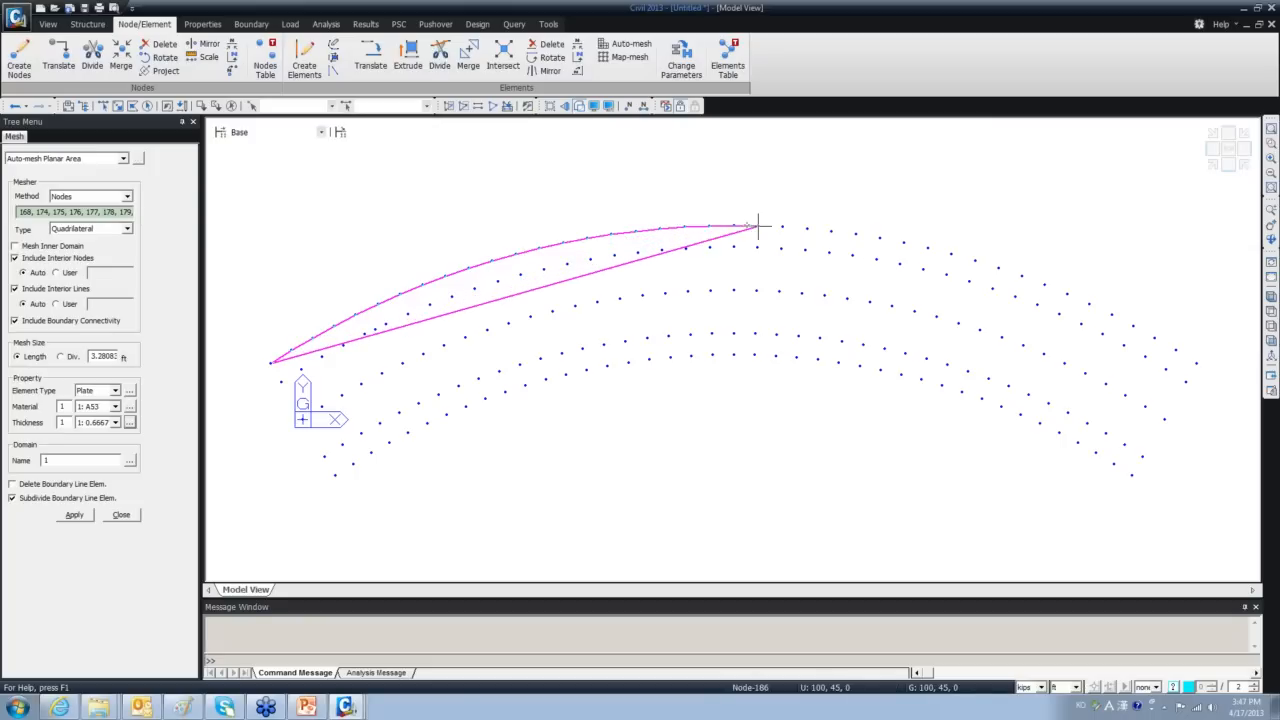
pyautogui.click(783, 226)
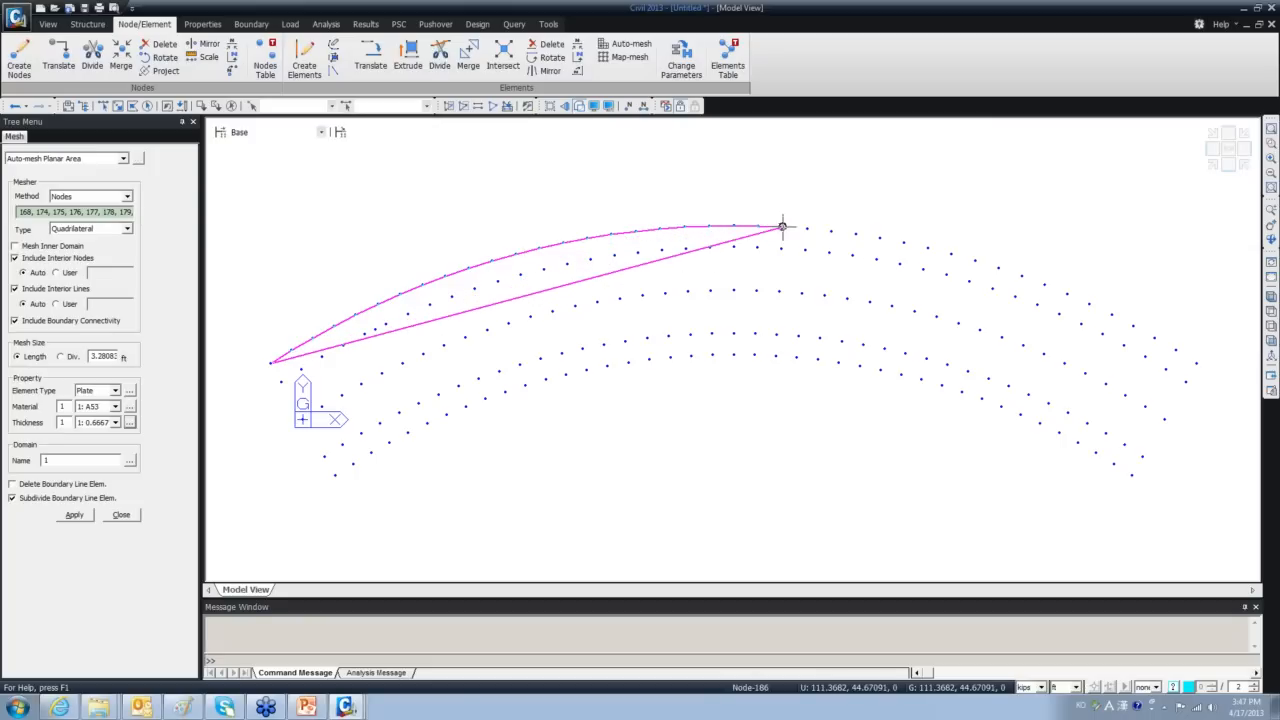
pyautogui.click(807, 229)
pyautogui.click(831, 232)
pyautogui.click(855, 235)
pyautogui.click(878, 238)
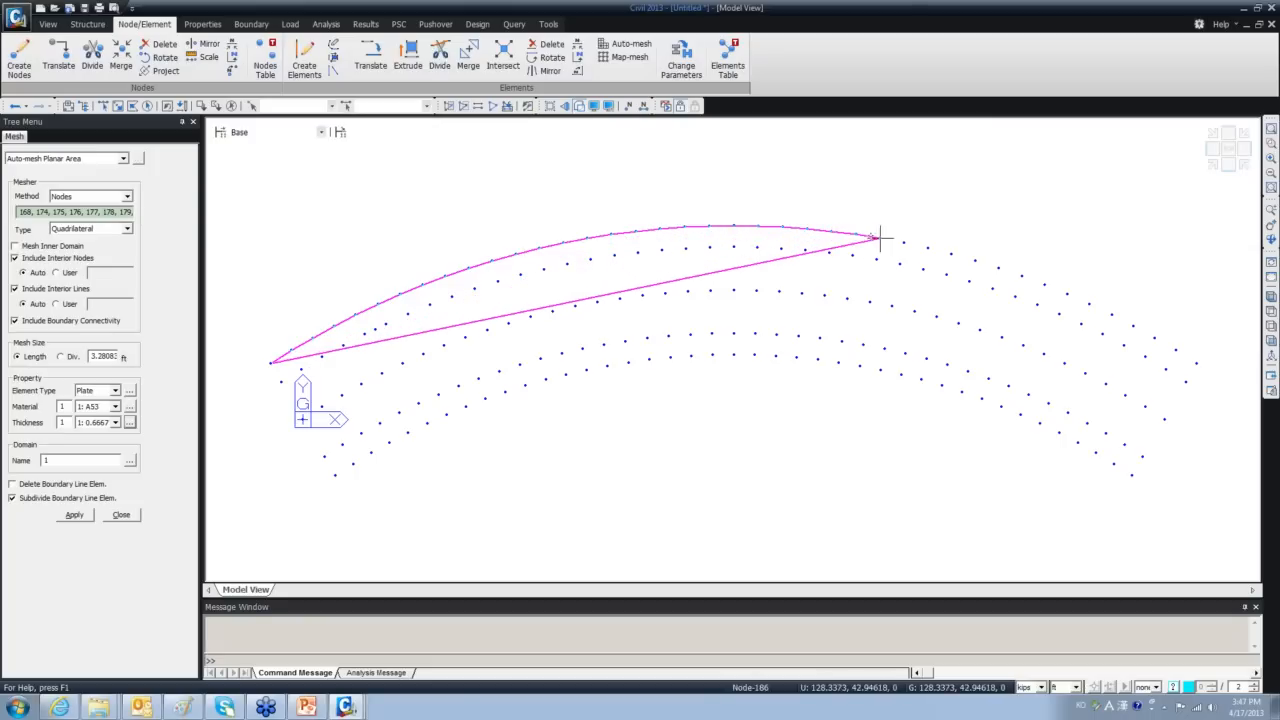
pyautogui.click(903, 244)
pyautogui.click(927, 249)
pyautogui.click(951, 254)
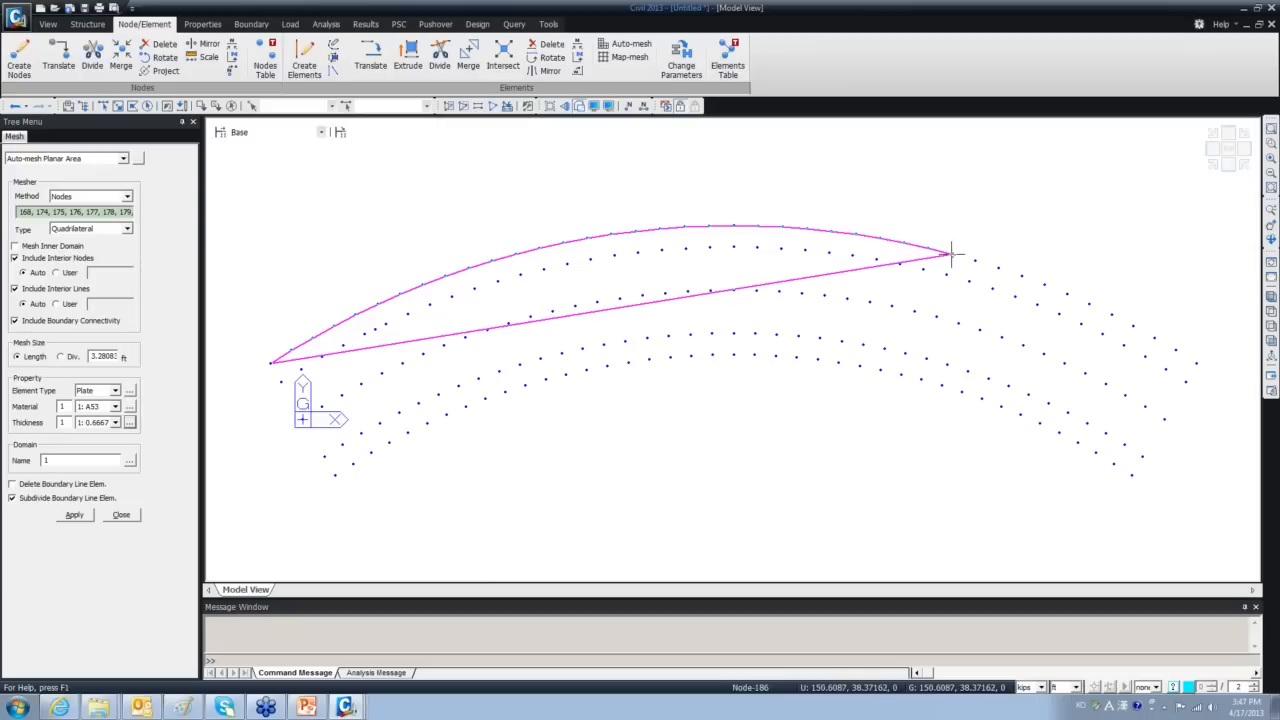
pyautogui.click(1021, 277)
pyautogui.click(1043, 285)
pyautogui.click(1066, 292)
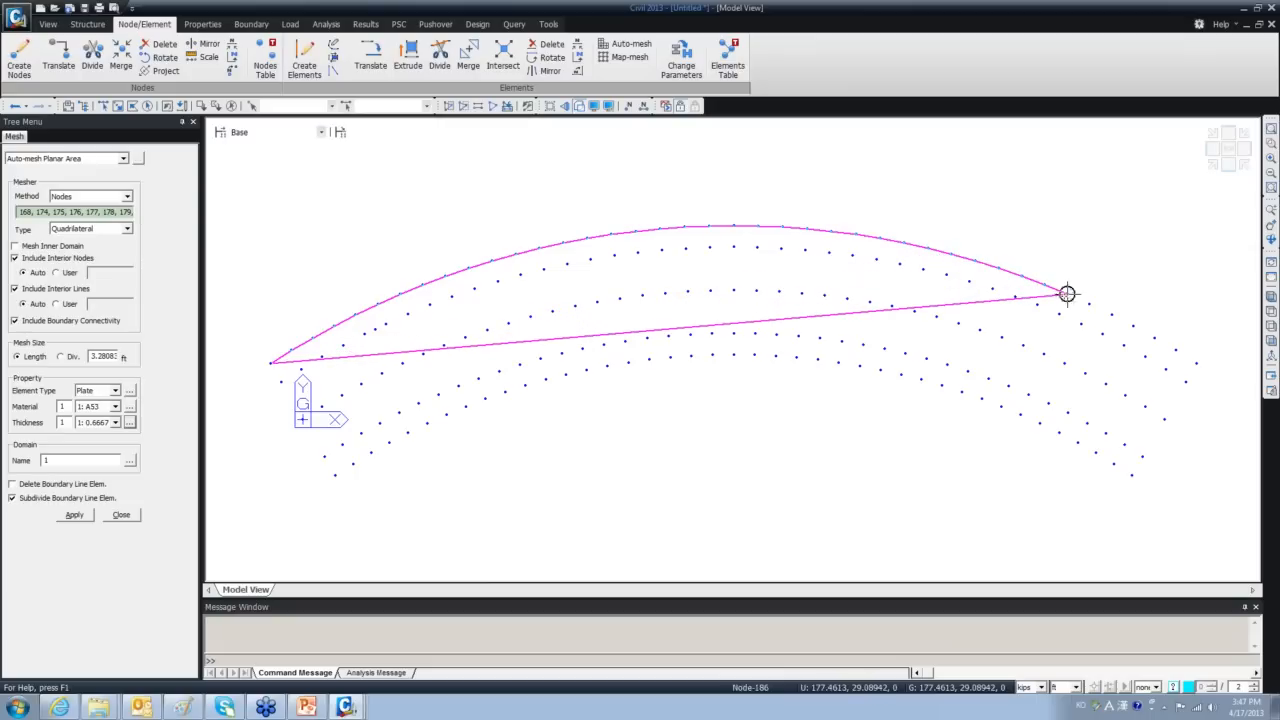
pyautogui.click(1088, 303)
pyautogui.click(1110, 314)
pyautogui.click(1131, 325)
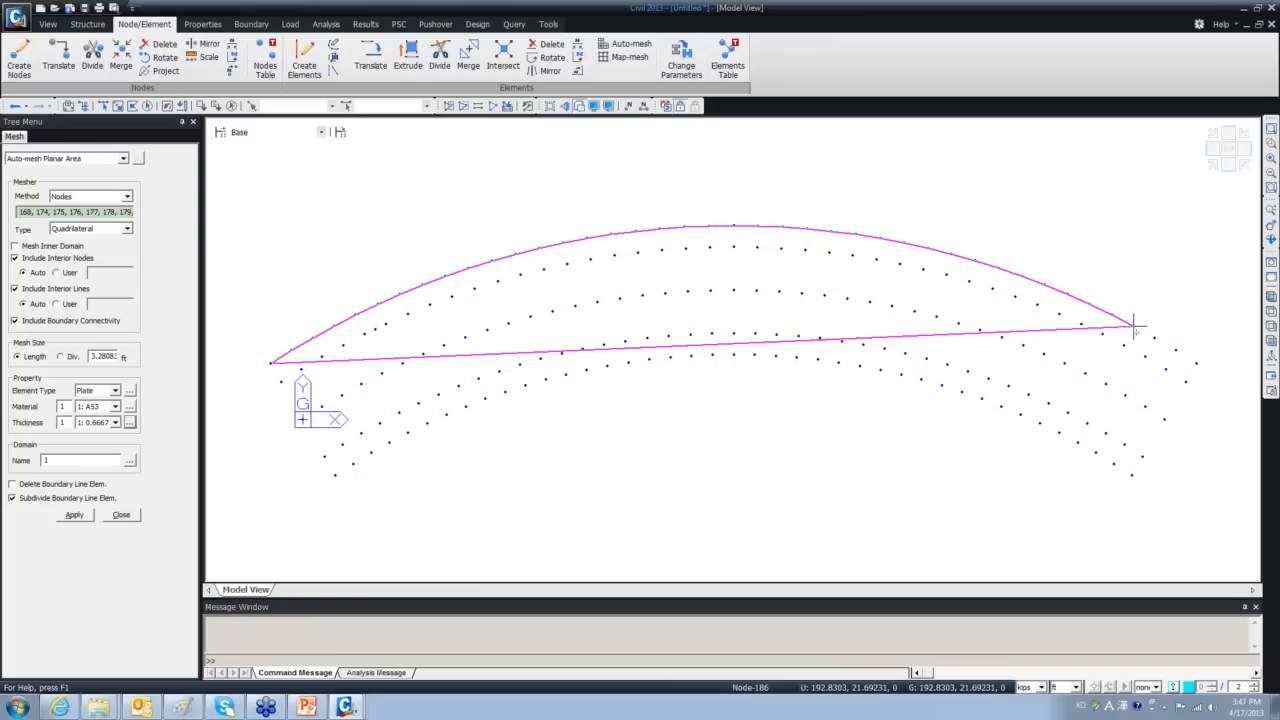
pyautogui.click(1153, 337)
pyautogui.click(1175, 350)
pyautogui.click(1196, 363)
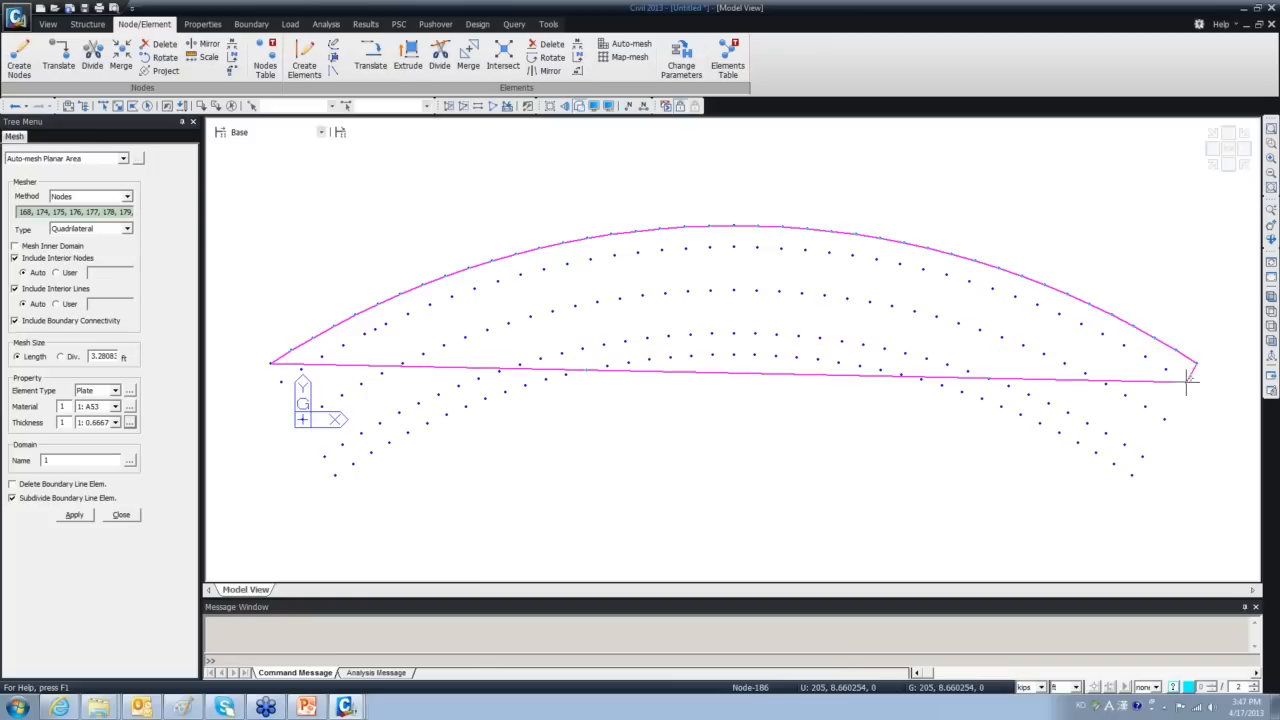
# Continue the mesh boundary across the far end of the deck through the girder end nodes to the inner edge's corner node.
pyautogui.click(1165, 418)
pyautogui.click(1143, 457)
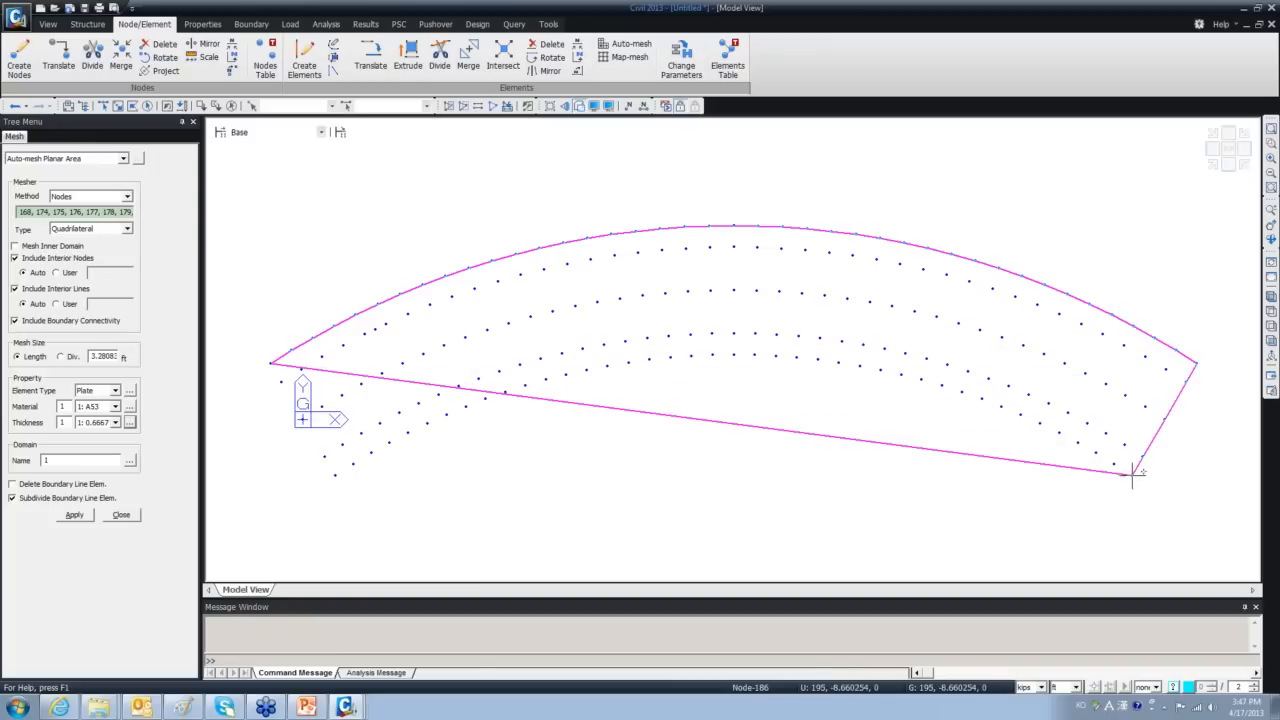
pyautogui.click(1132, 474)
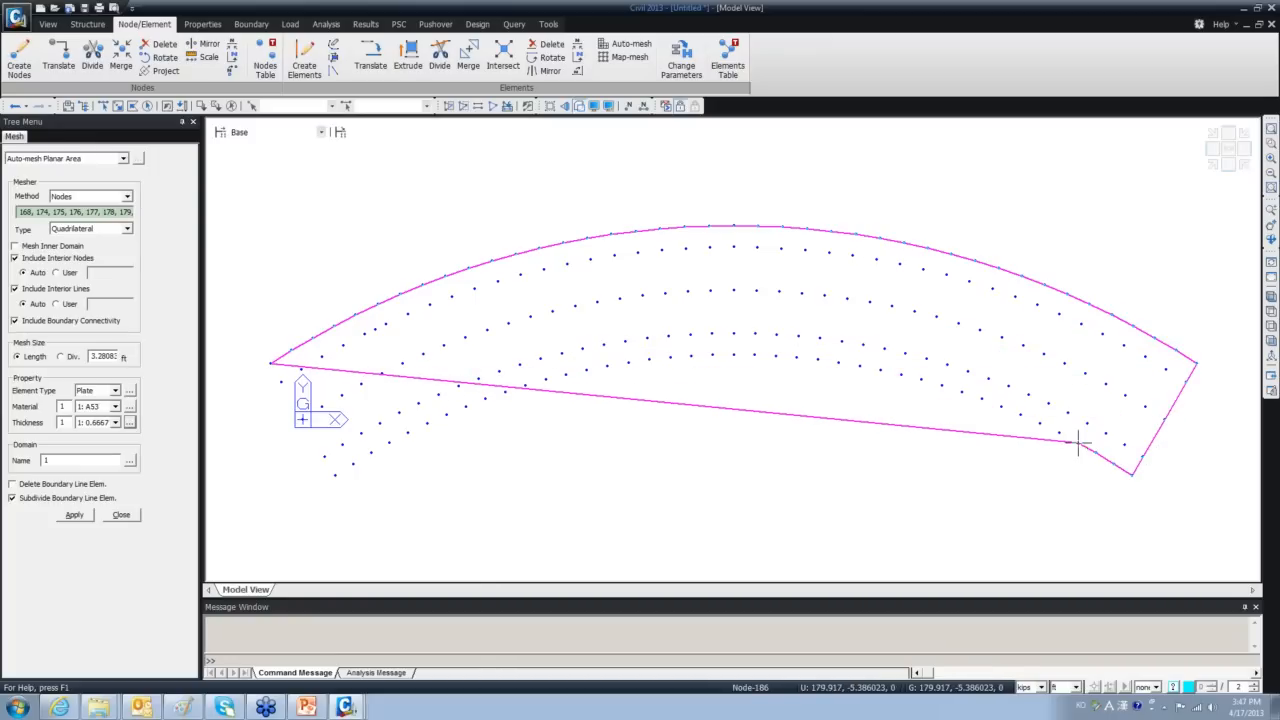
# Continue the mesh boundary node by node along the inner deck edge back to the near end, closing it at the starting node.
pyautogui.click(1020, 414)
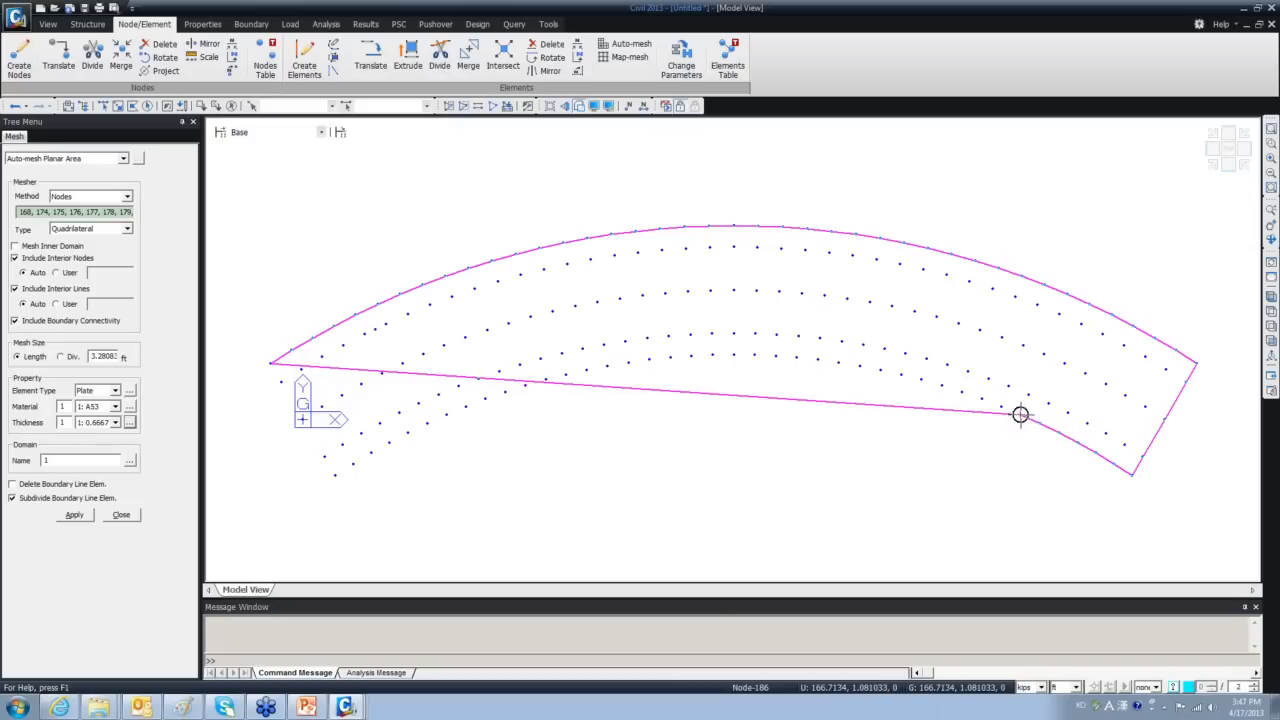
pyautogui.click(1001, 406)
pyautogui.click(982, 398)
pyautogui.click(962, 392)
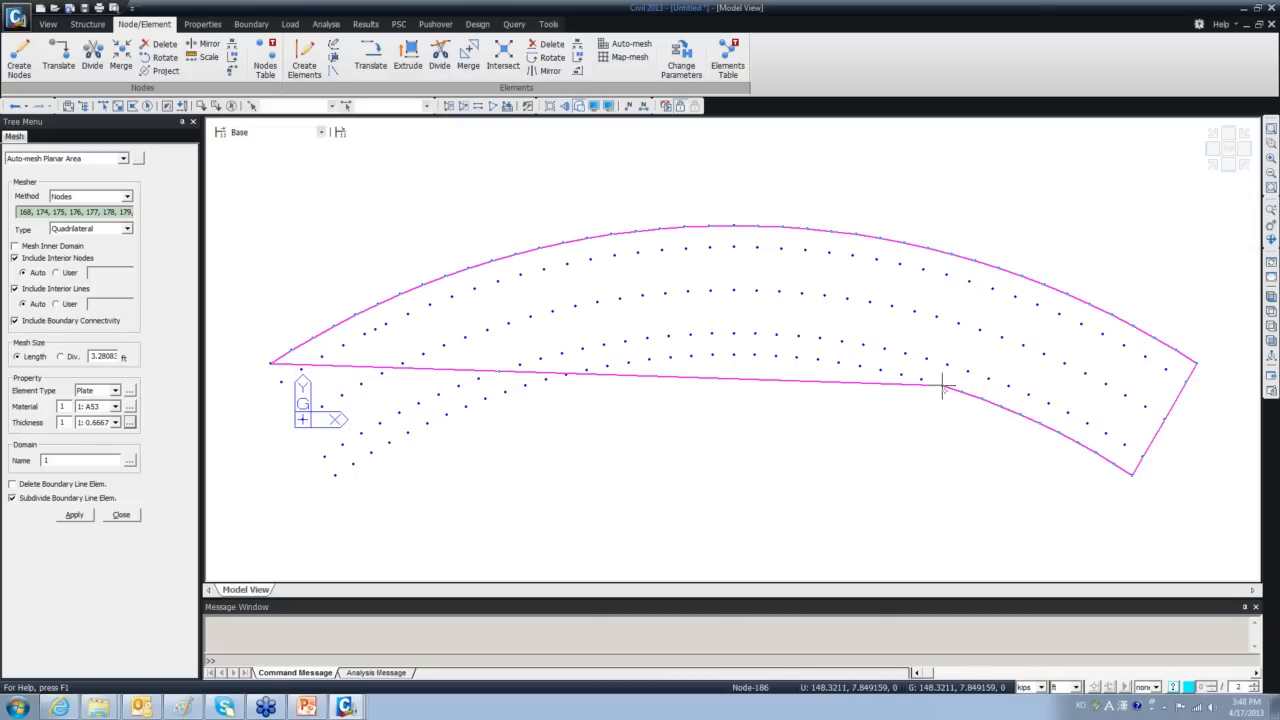
pyautogui.click(942, 385)
pyautogui.click(922, 379)
pyautogui.click(901, 376)
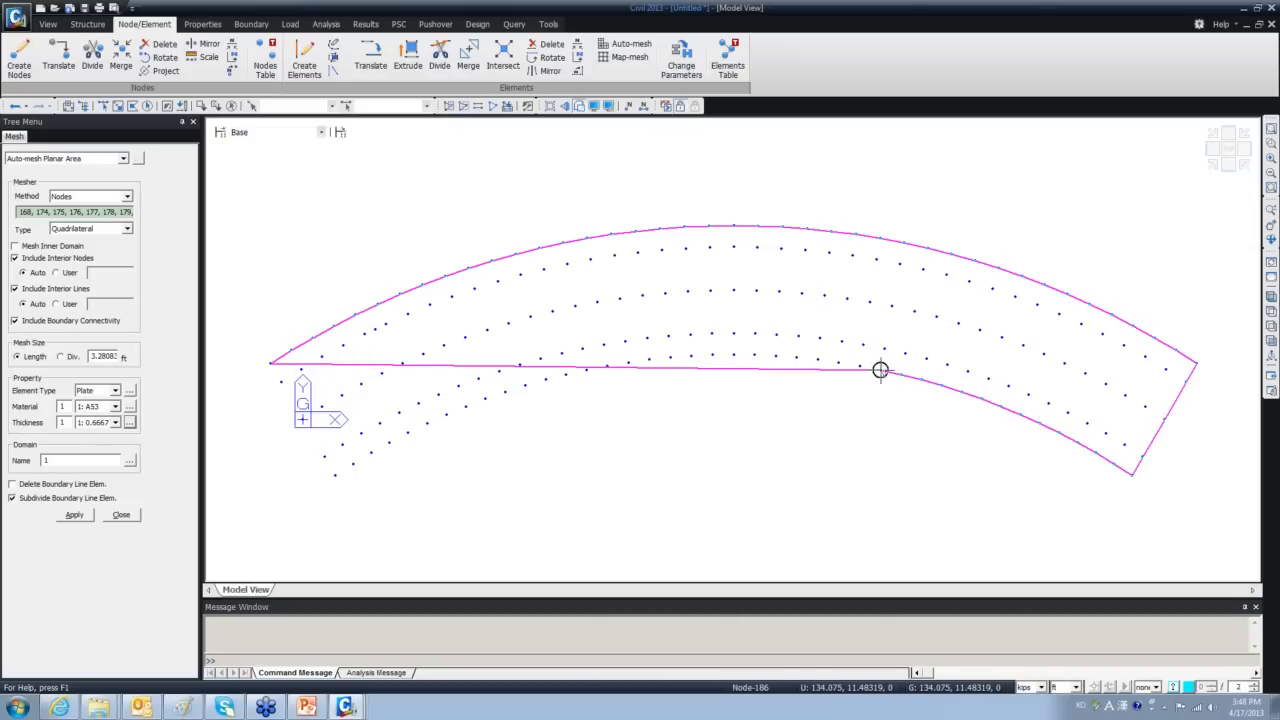
pyautogui.click(881, 370)
pyautogui.click(859, 365)
pyautogui.click(838, 362)
pyautogui.click(818, 360)
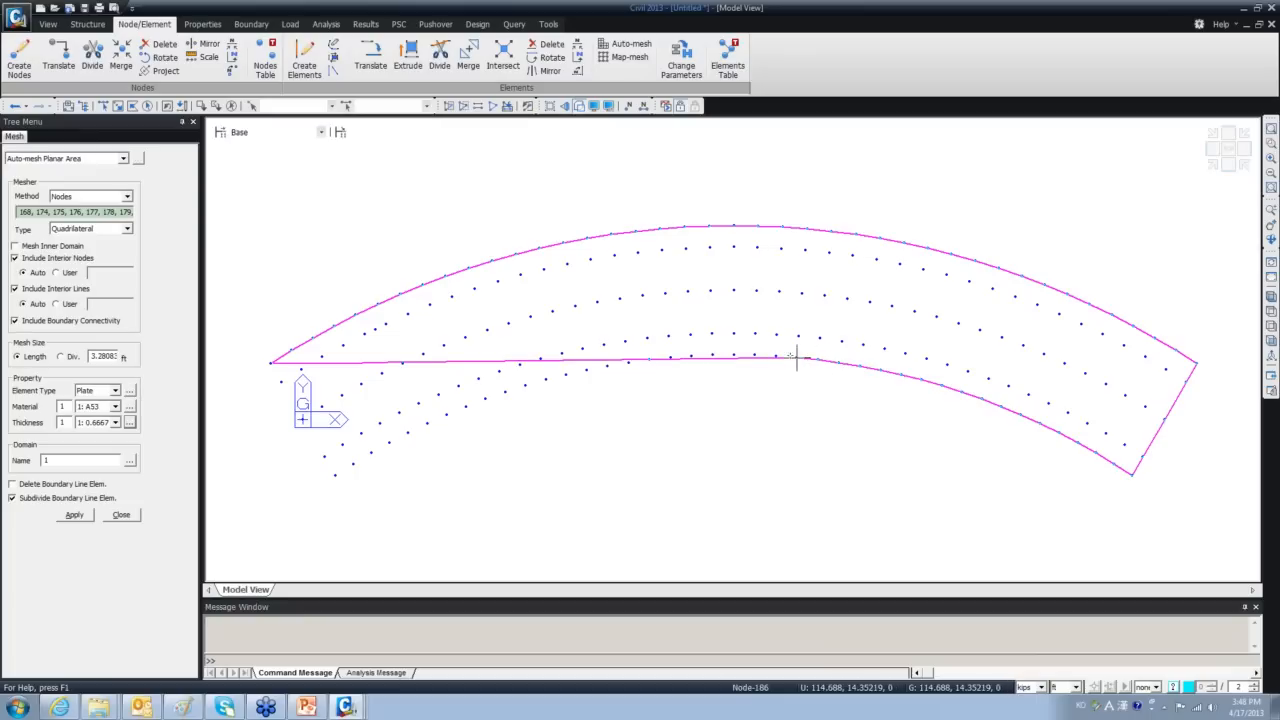
pyautogui.click(797, 358)
pyautogui.click(776, 356)
pyautogui.click(755, 355)
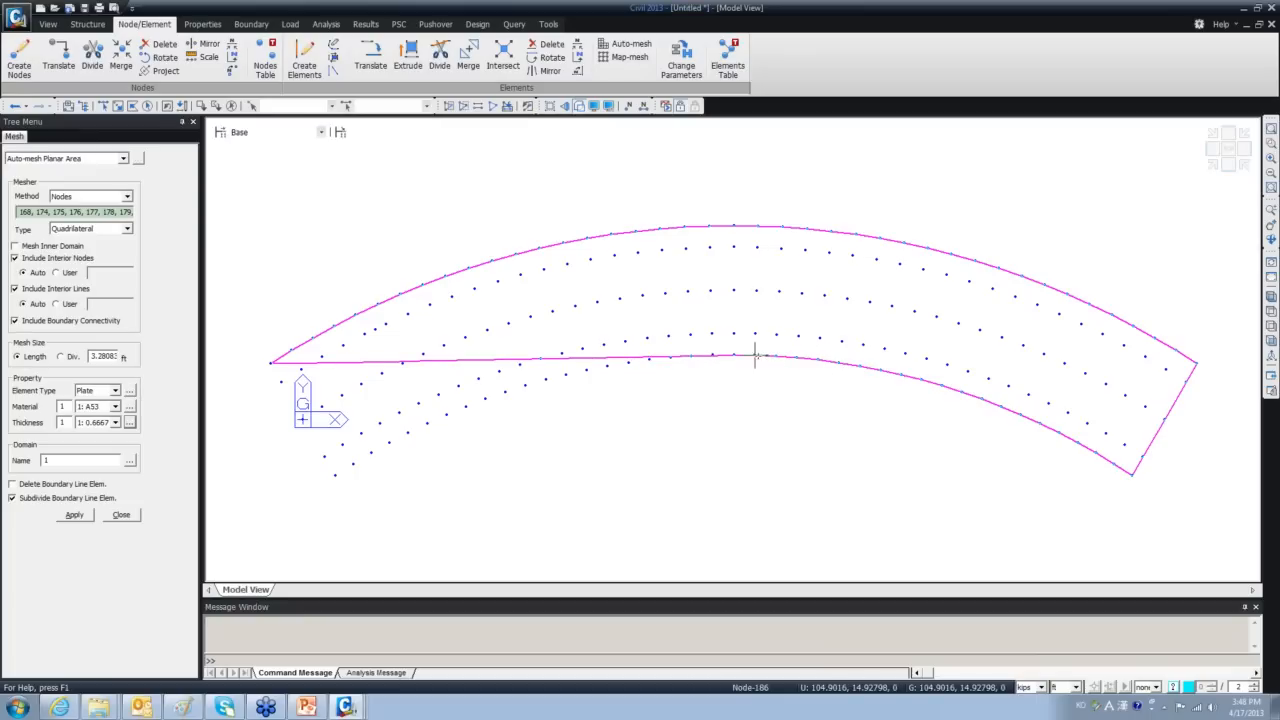
pyautogui.click(734, 355)
pyautogui.click(712, 355)
pyautogui.click(691, 356)
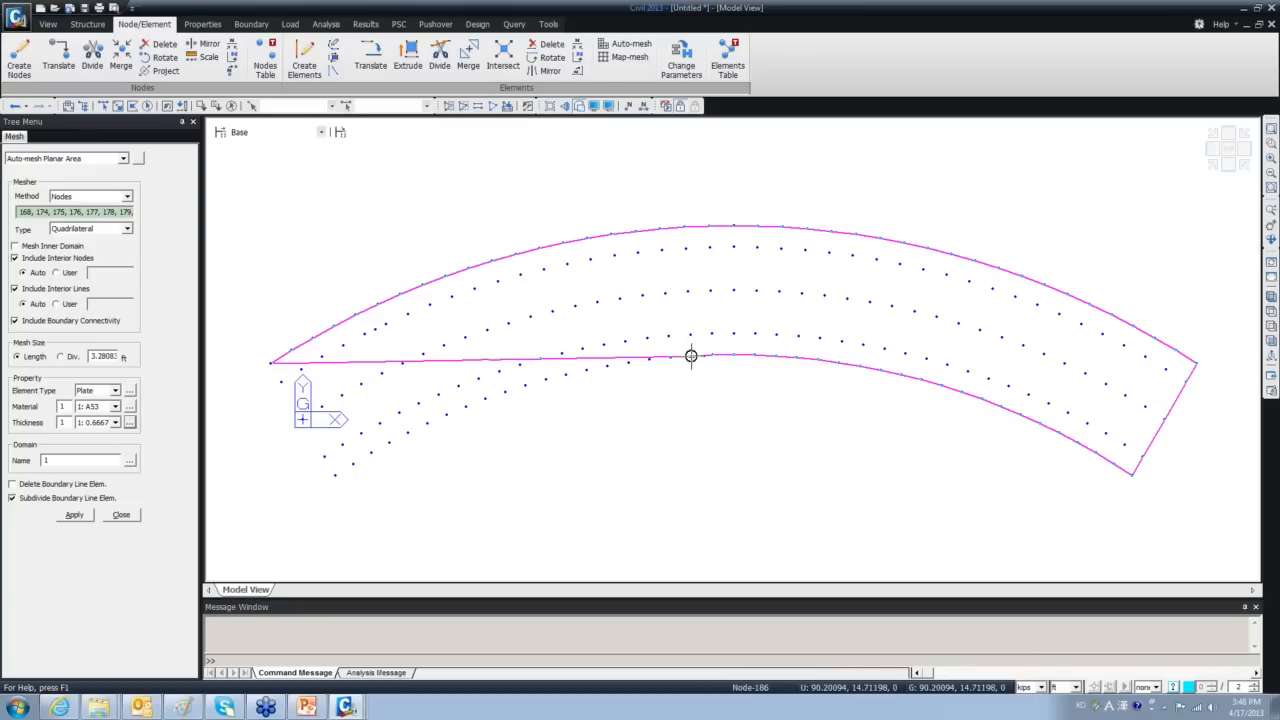
pyautogui.click(671, 357)
pyautogui.click(650, 359)
pyautogui.click(628, 362)
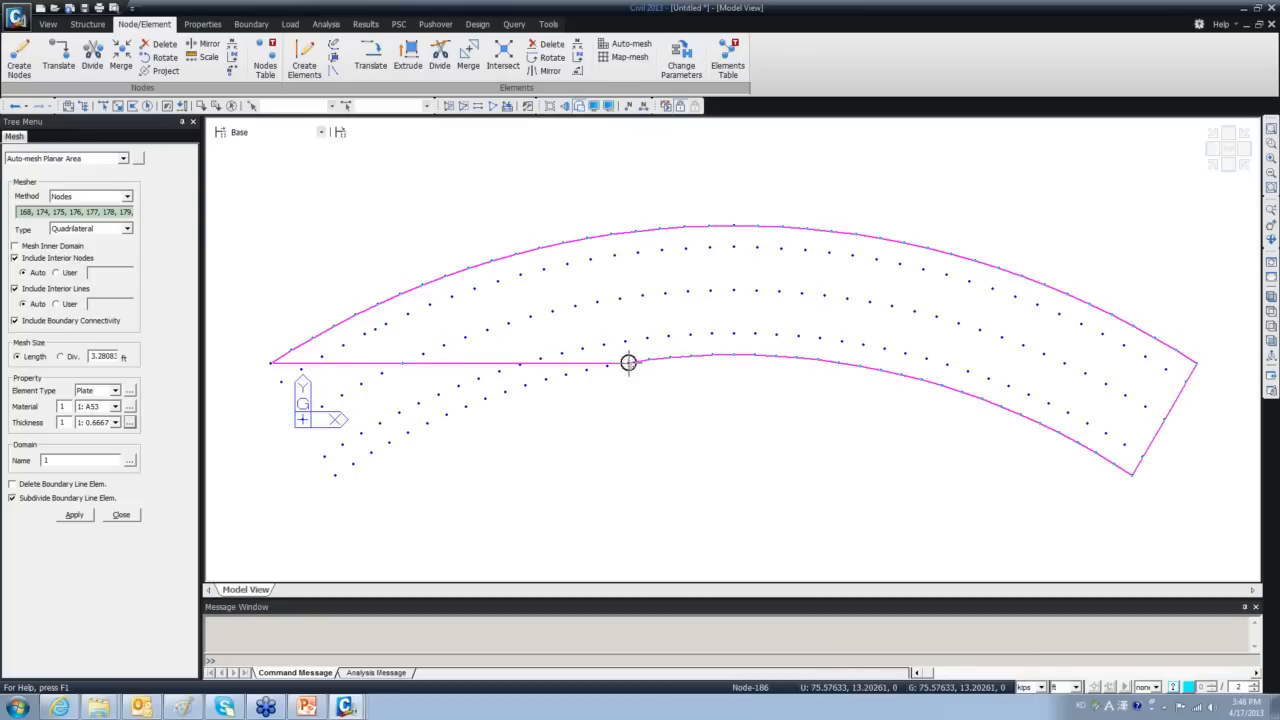
pyautogui.click(607, 366)
pyautogui.click(586, 370)
pyautogui.click(566, 374)
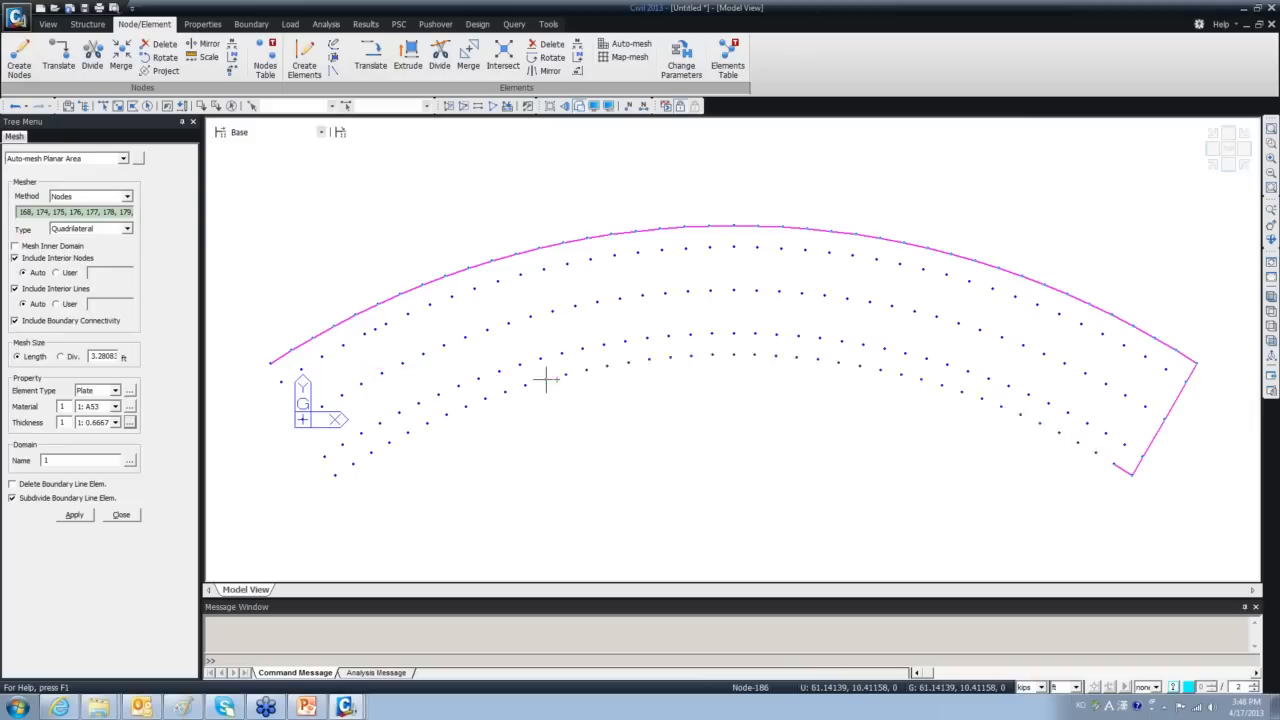
pyautogui.click(545, 379)
pyautogui.click(525, 385)
pyautogui.click(505, 391)
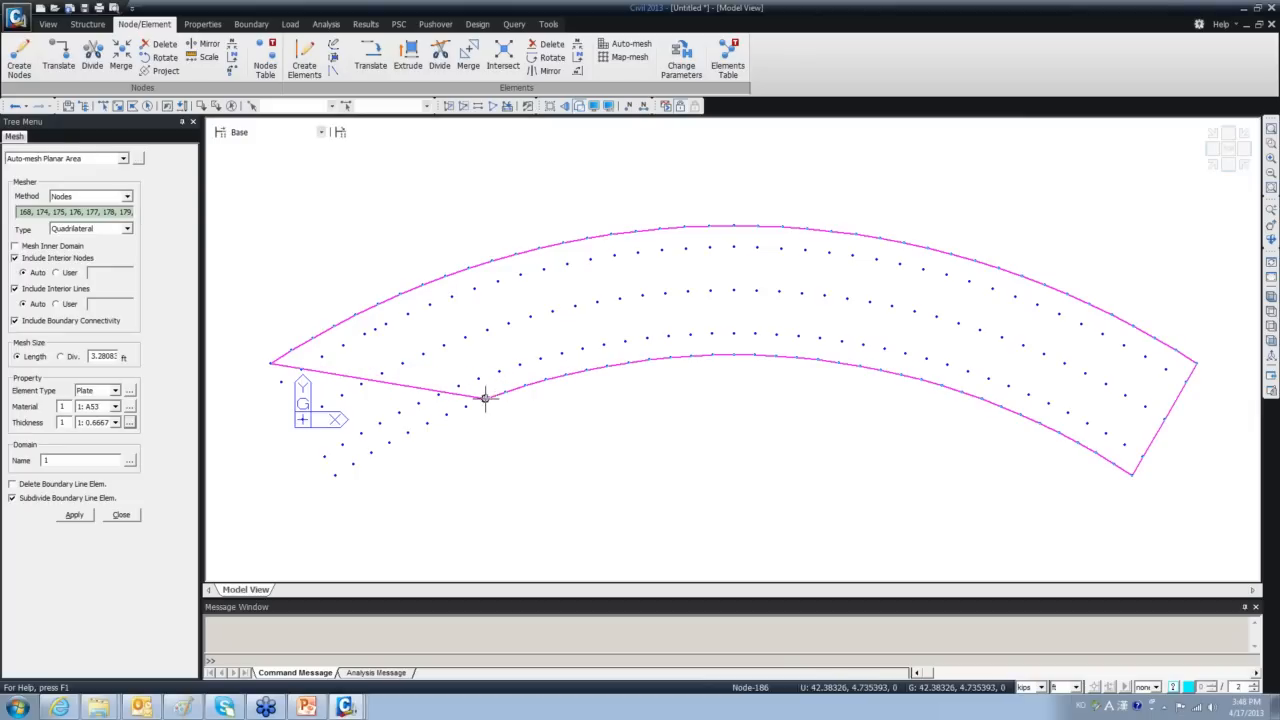
pyautogui.click(485, 397)
pyautogui.click(466, 404)
pyautogui.click(446, 412)
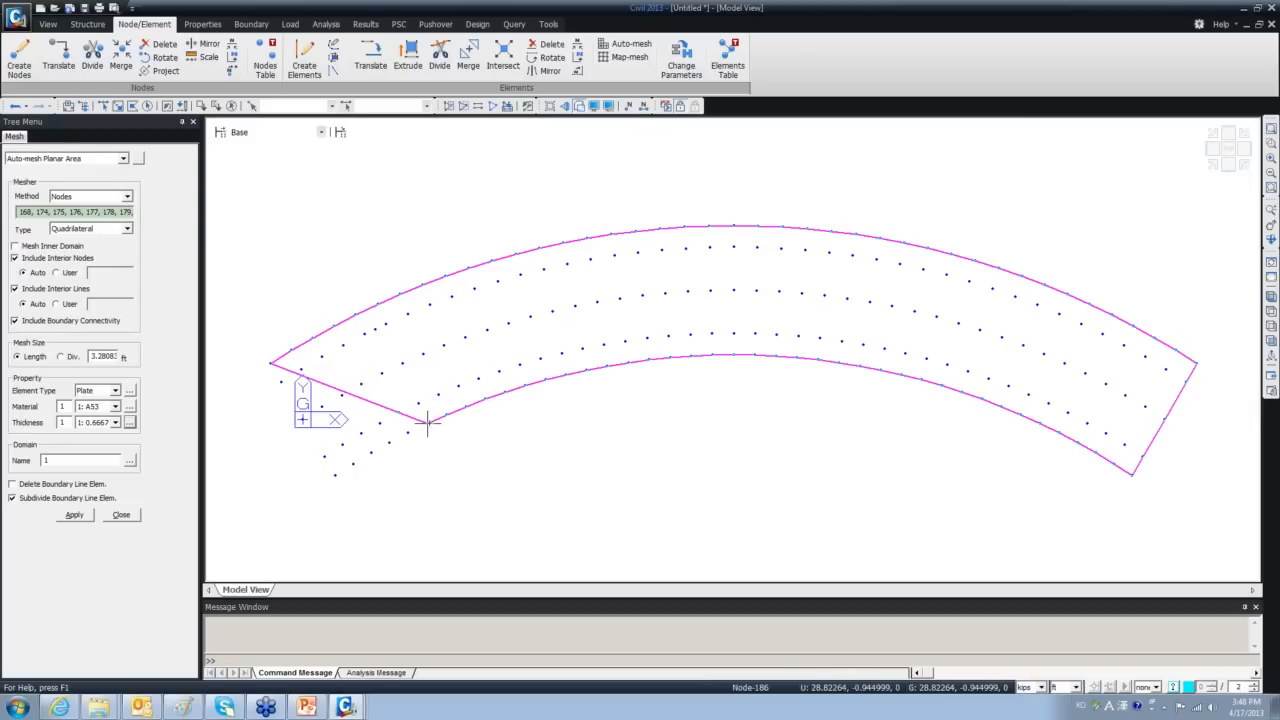
pyautogui.click(427, 421)
pyautogui.click(408, 431)
pyautogui.click(389, 442)
pyautogui.click(371, 452)
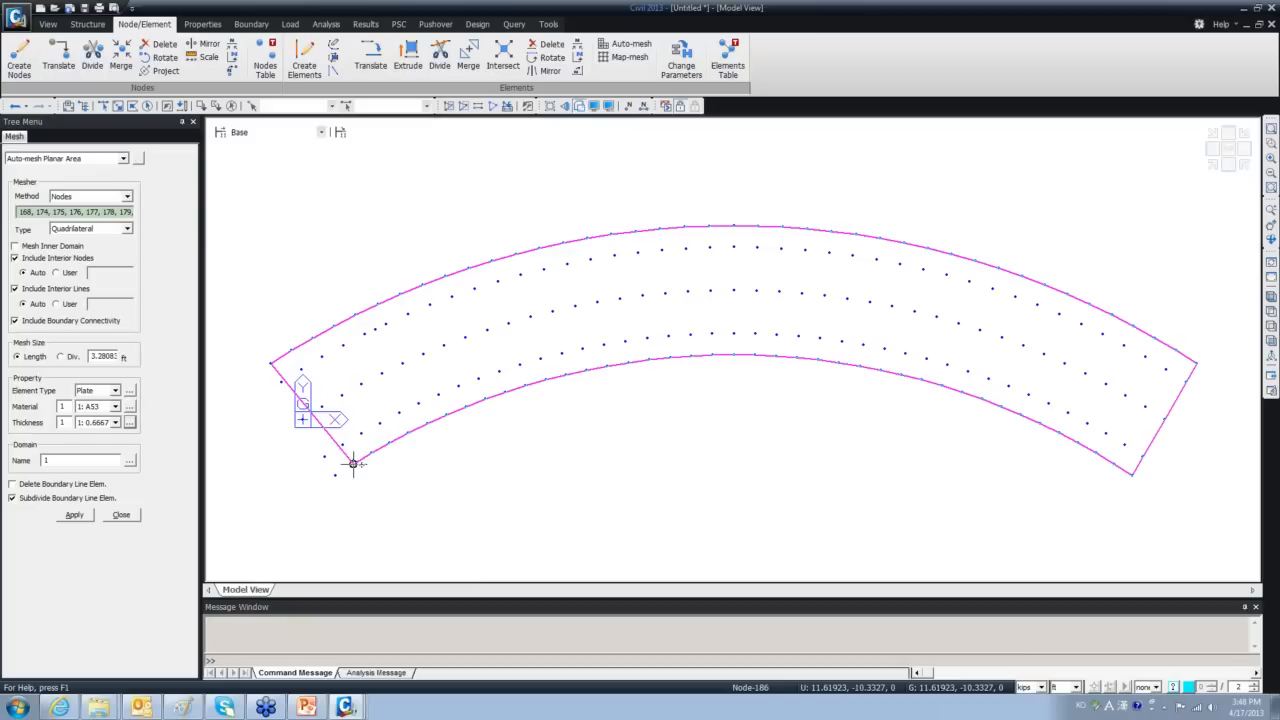
pyautogui.click(352, 463)
pyautogui.click(335, 473)
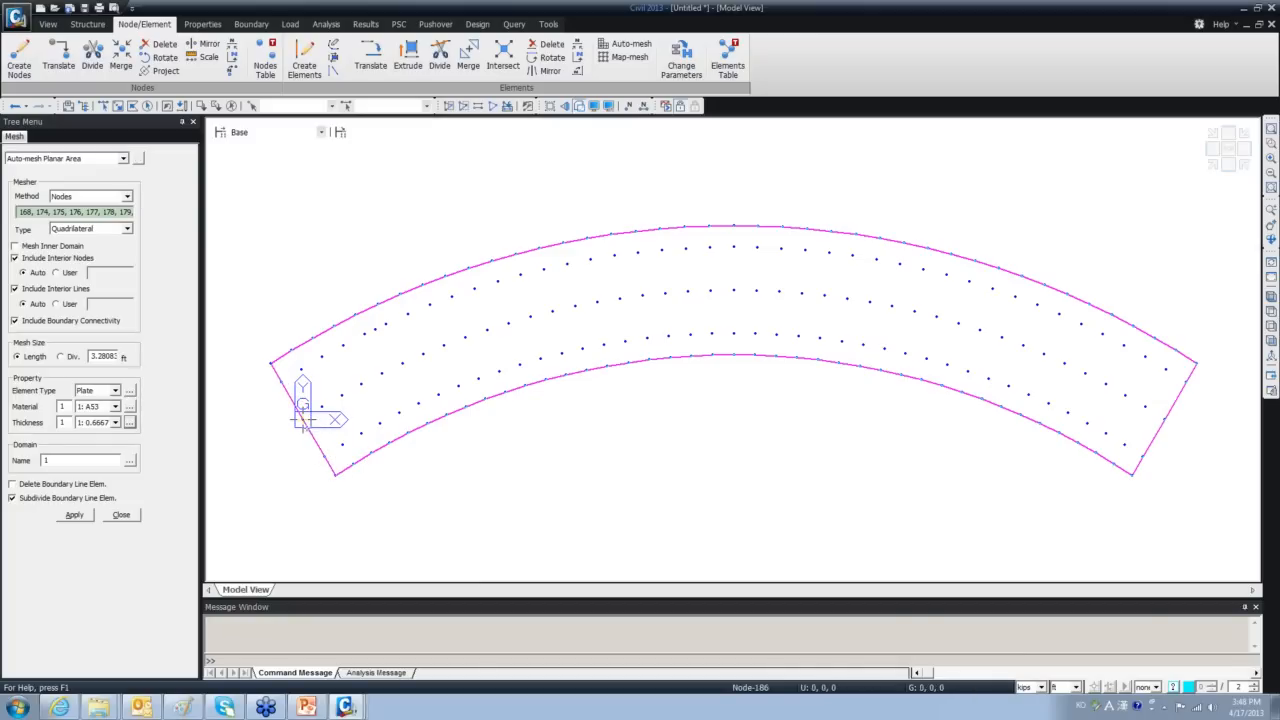
pyautogui.click(270, 363)
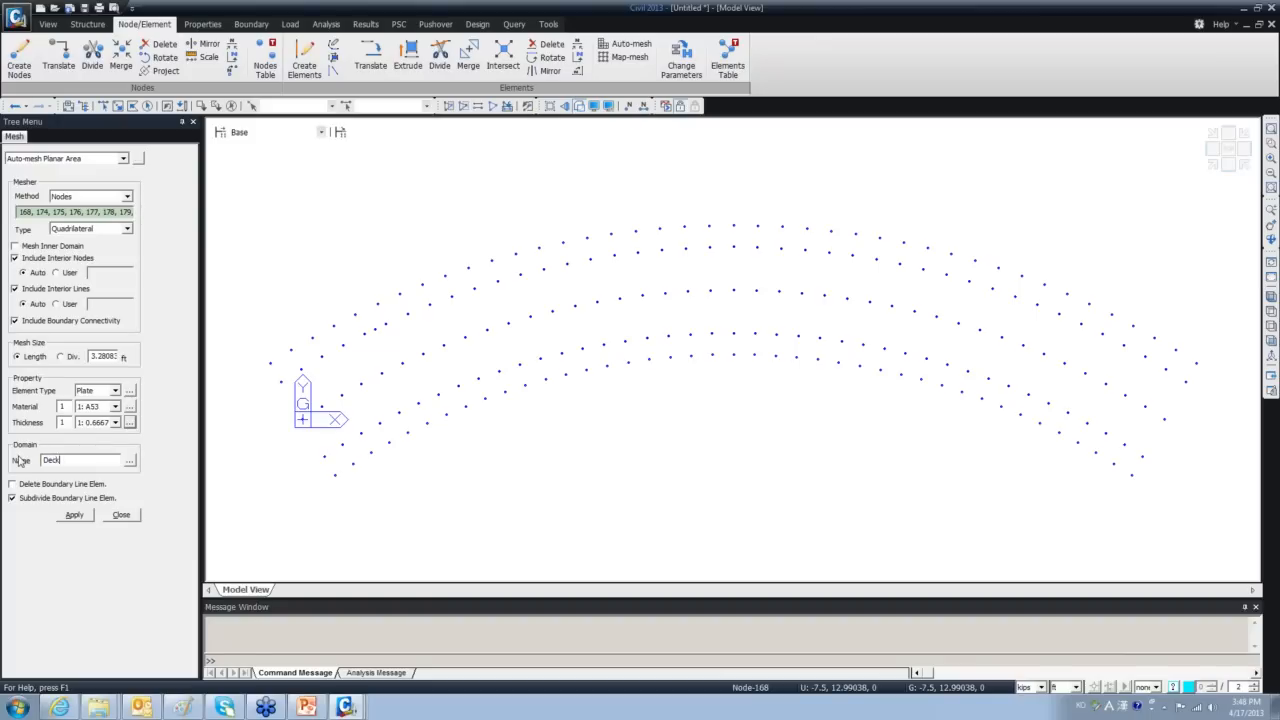
# Name the mesh domain Deck, generate the quadrilateral plate mesh, and close the auto-mesh settings.
pyautogui.write('Deck')
pyautogui.click(73, 514)
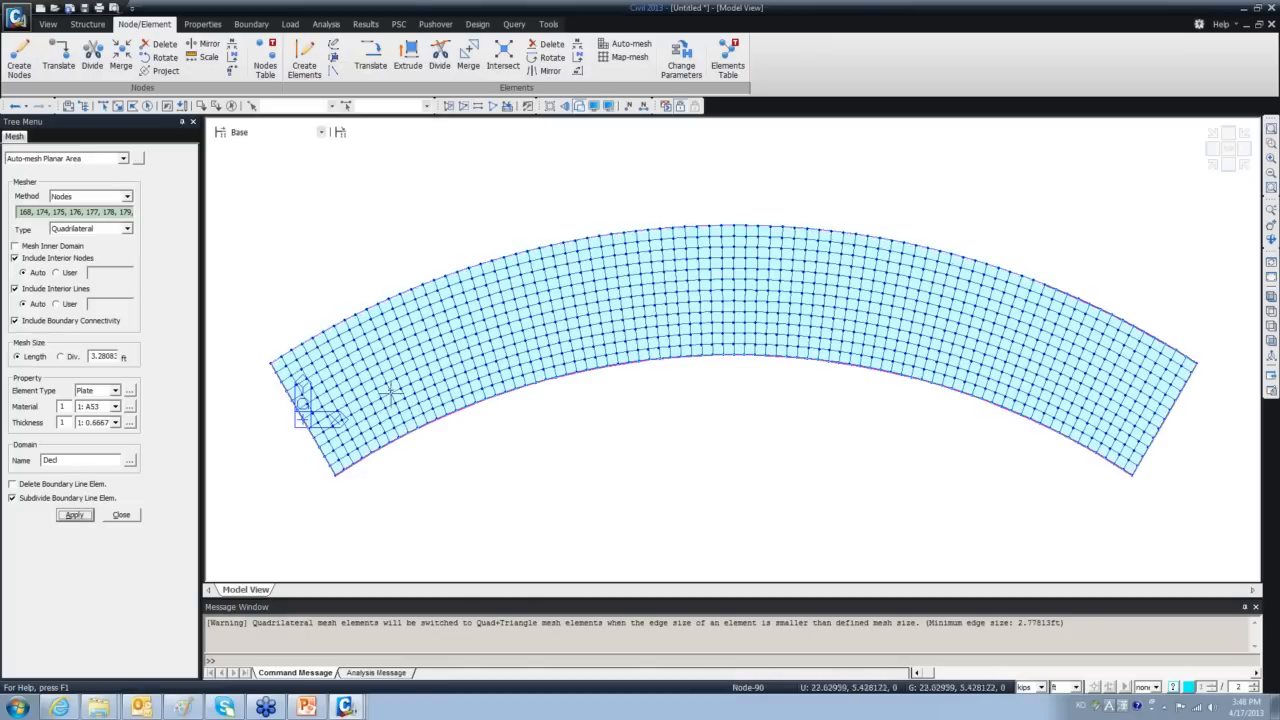
pyautogui.click(121, 515)
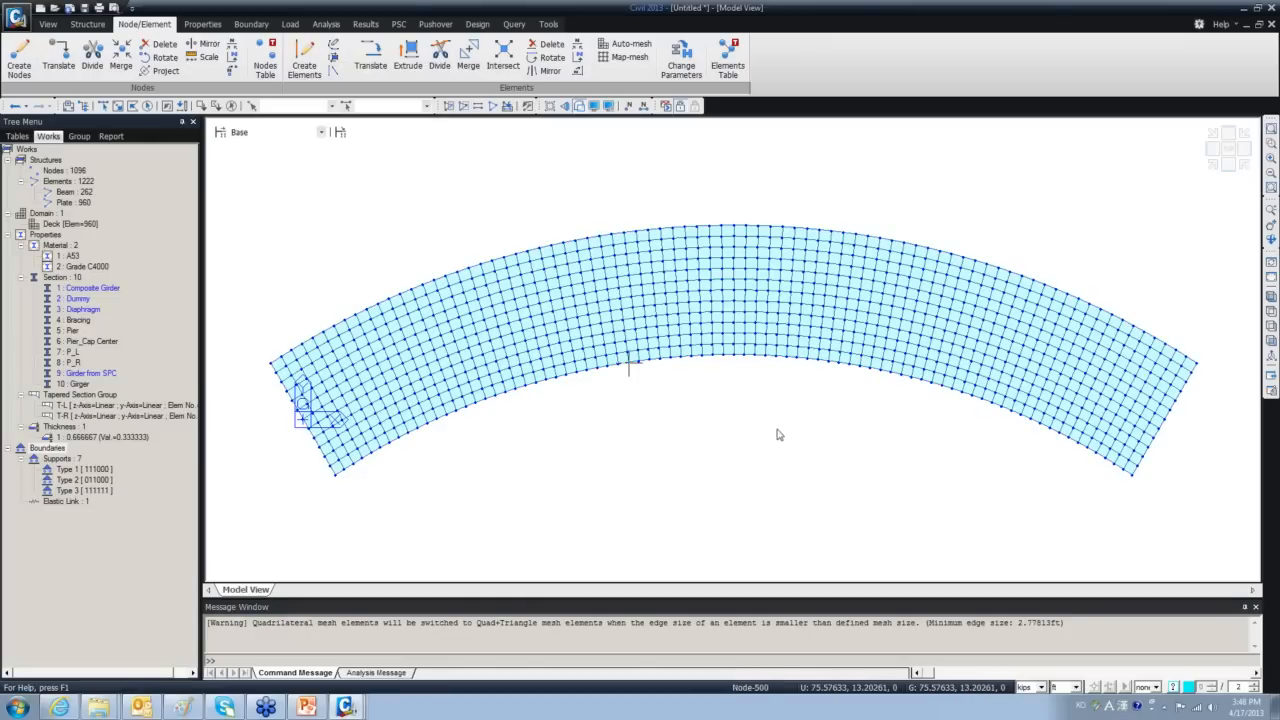
# Examine the meshed deck from several angles, especially where the plates meet the girder top flanges at the near end.
pyautogui.moveTo(754, 422)
pyautogui.keyDown('ctrl'); pyautogui.mouseDown(button='middle')
pyautogui.moveTo(763, 297)
pyautogui.moveTo(824, 294)
pyautogui.moveTo(766, 389)
pyautogui.mouseUp(button='middle'); pyautogui.keyUp('ctrl')
pyautogui.scroll(4, 610, 358)
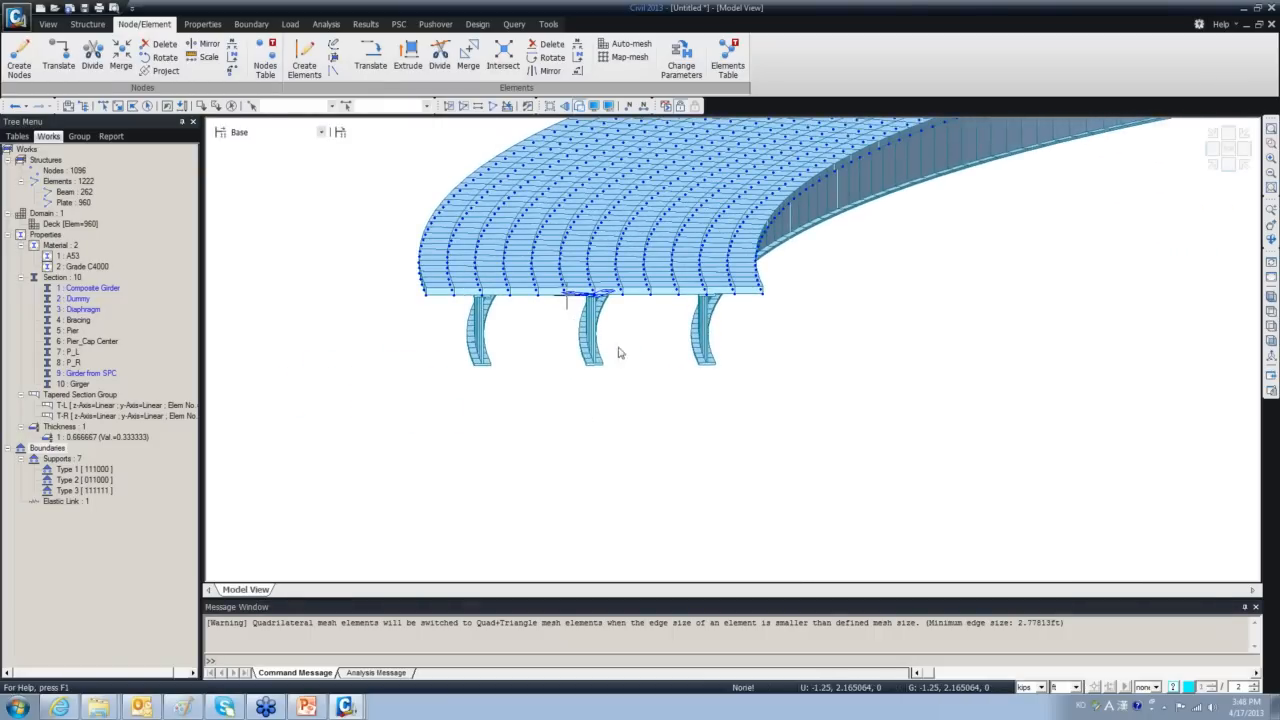
pyautogui.keyDown('ctrl'); pyautogui.moveTo(586, 349); pyautogui.dragTo(633, 411, button='middle'); pyautogui.keyUp('ctrl')
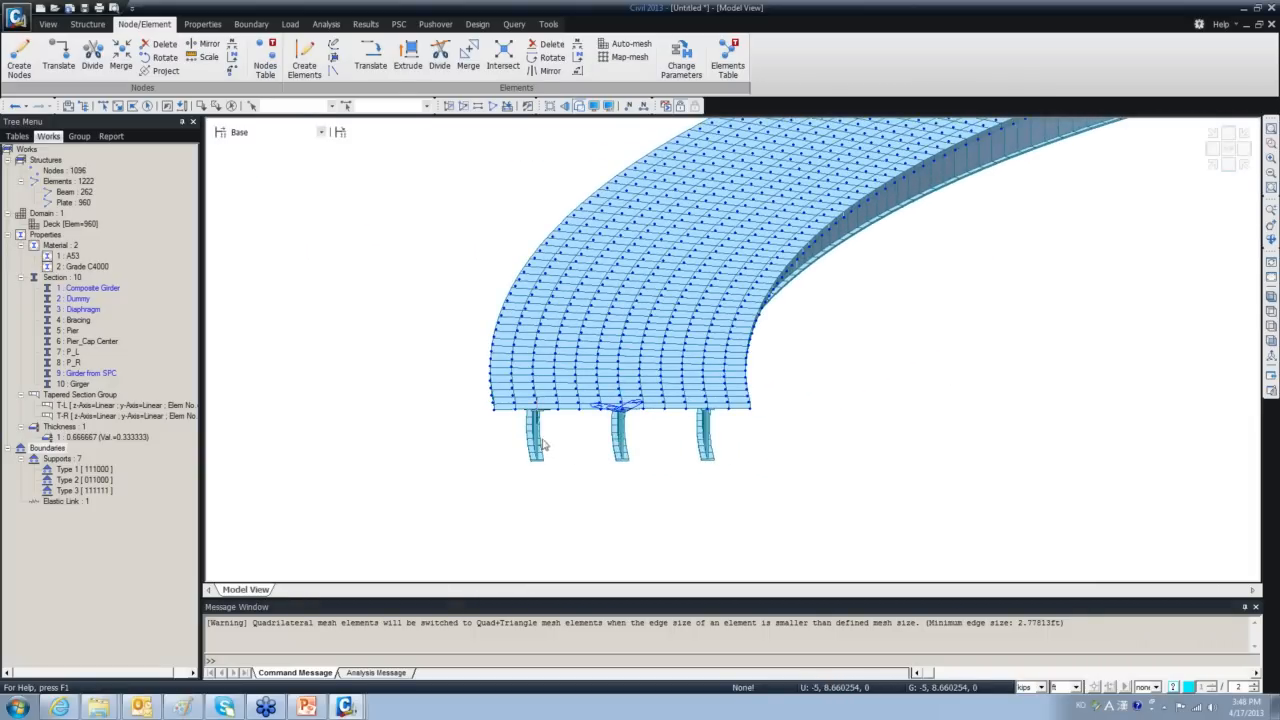
pyautogui.keyDown('ctrl'); pyautogui.moveTo(563, 461); pyautogui.dragTo(598, 464, button='middle'); pyautogui.keyUp('ctrl')
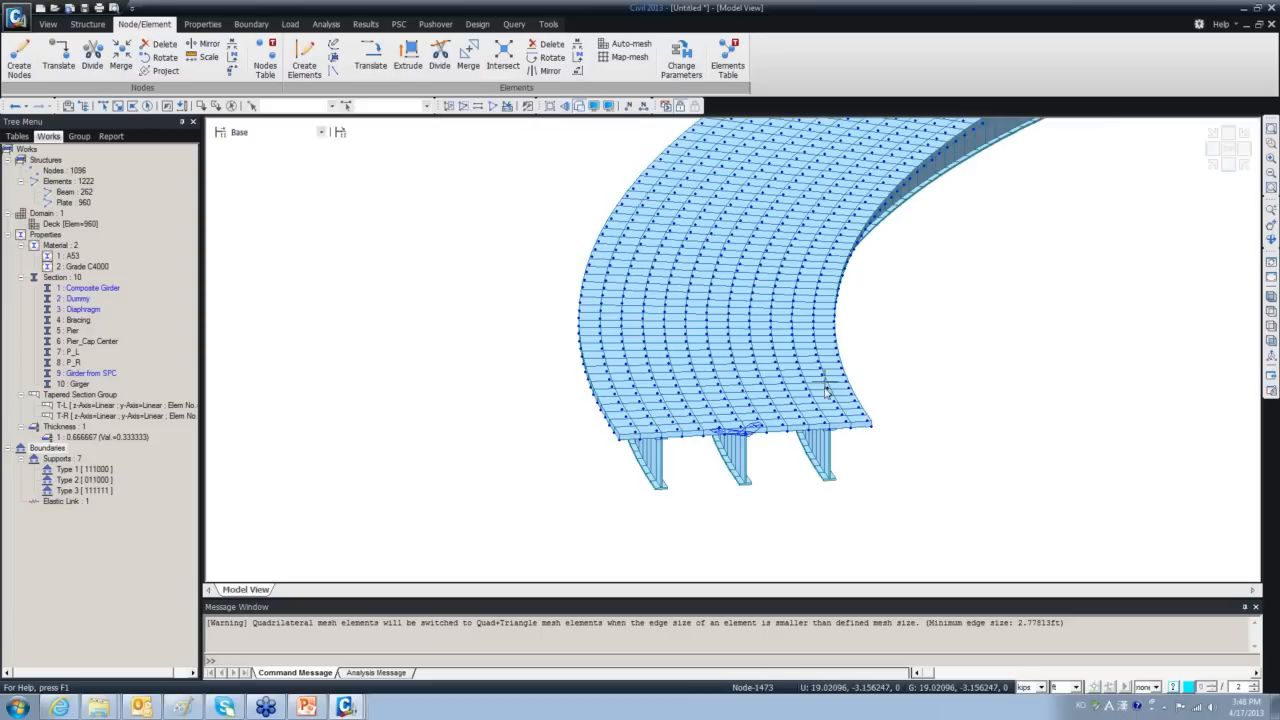
pyautogui.scroll(5, 670, 430)
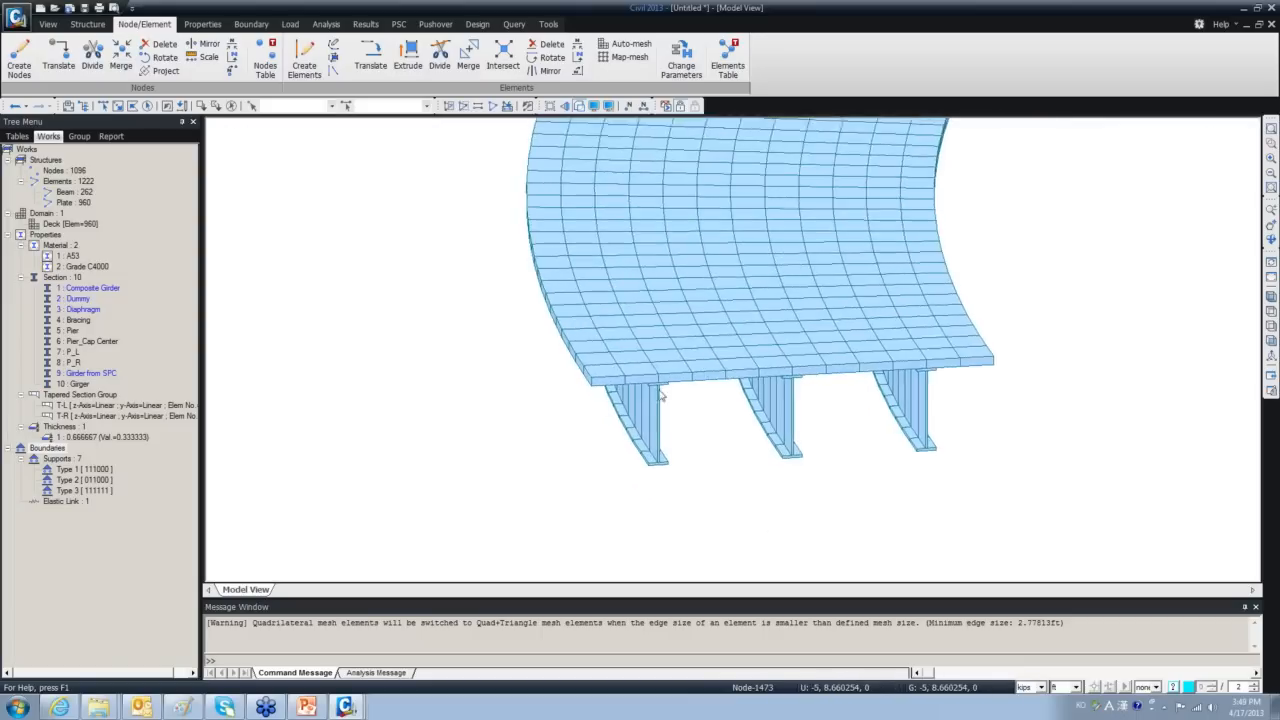
pyautogui.scroll(2, 670, 377)
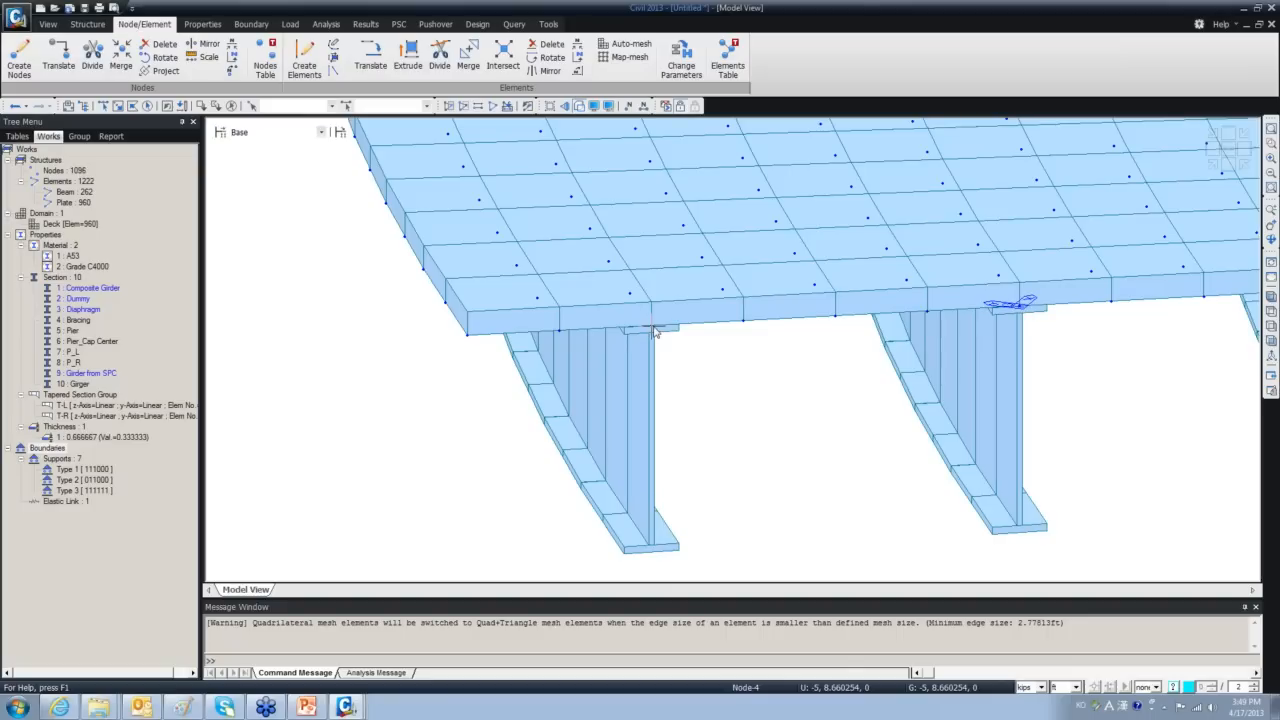
pyautogui.moveTo(651, 331)
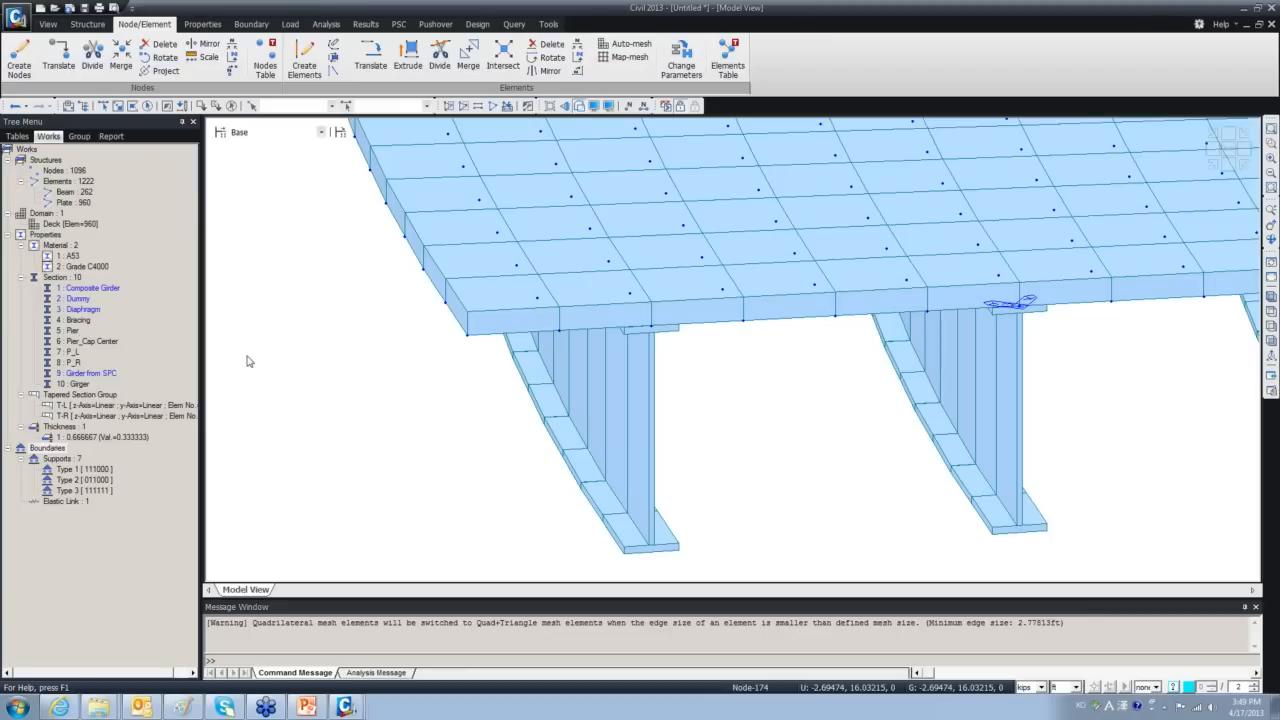
pyautogui.scroll(-2, 400, 380)
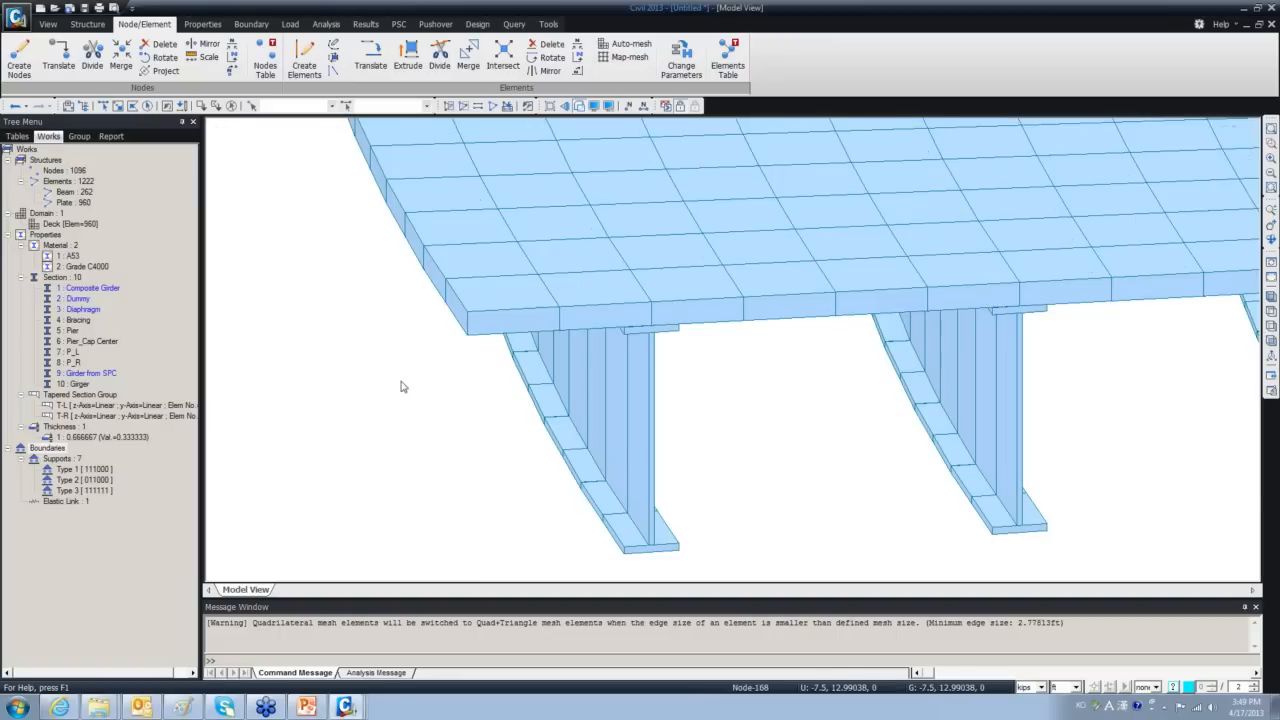
pyautogui.scroll(-3, 349, 435)
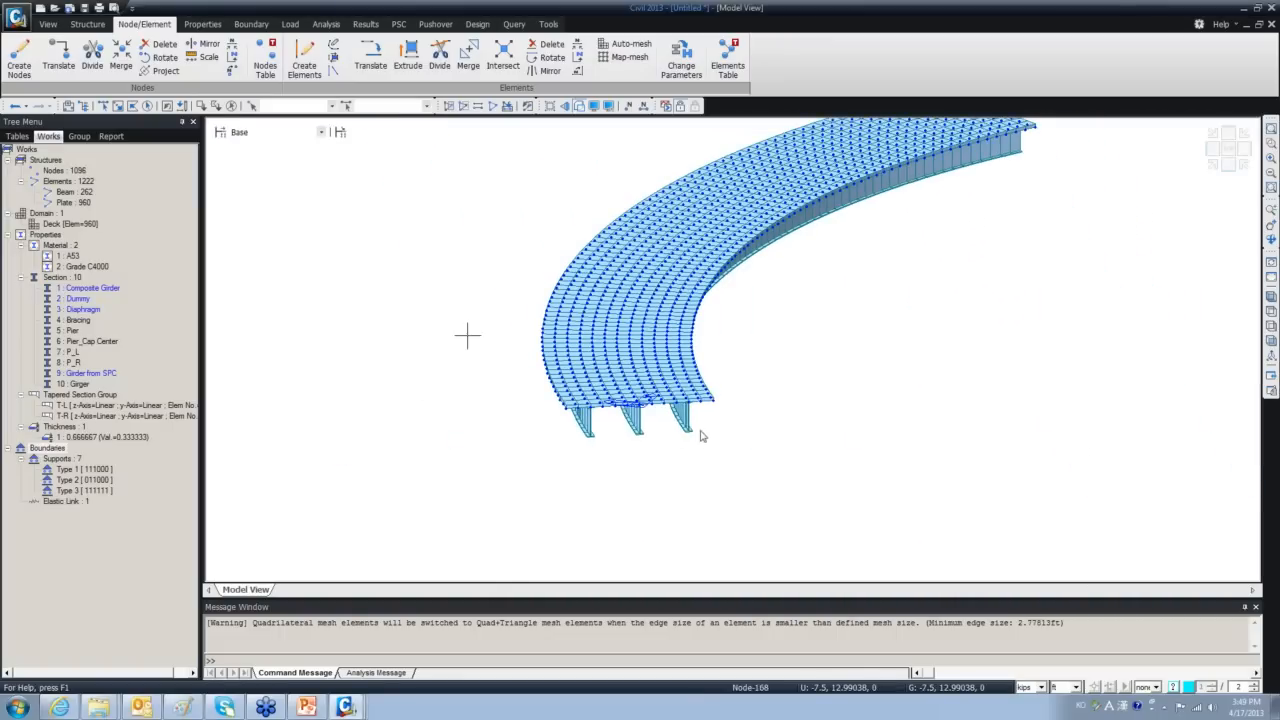
pyautogui.keyDown('ctrl'); pyautogui.moveTo(698, 445); pyautogui.dragTo(629, 382, button='middle'); pyautogui.keyUp('ctrl')
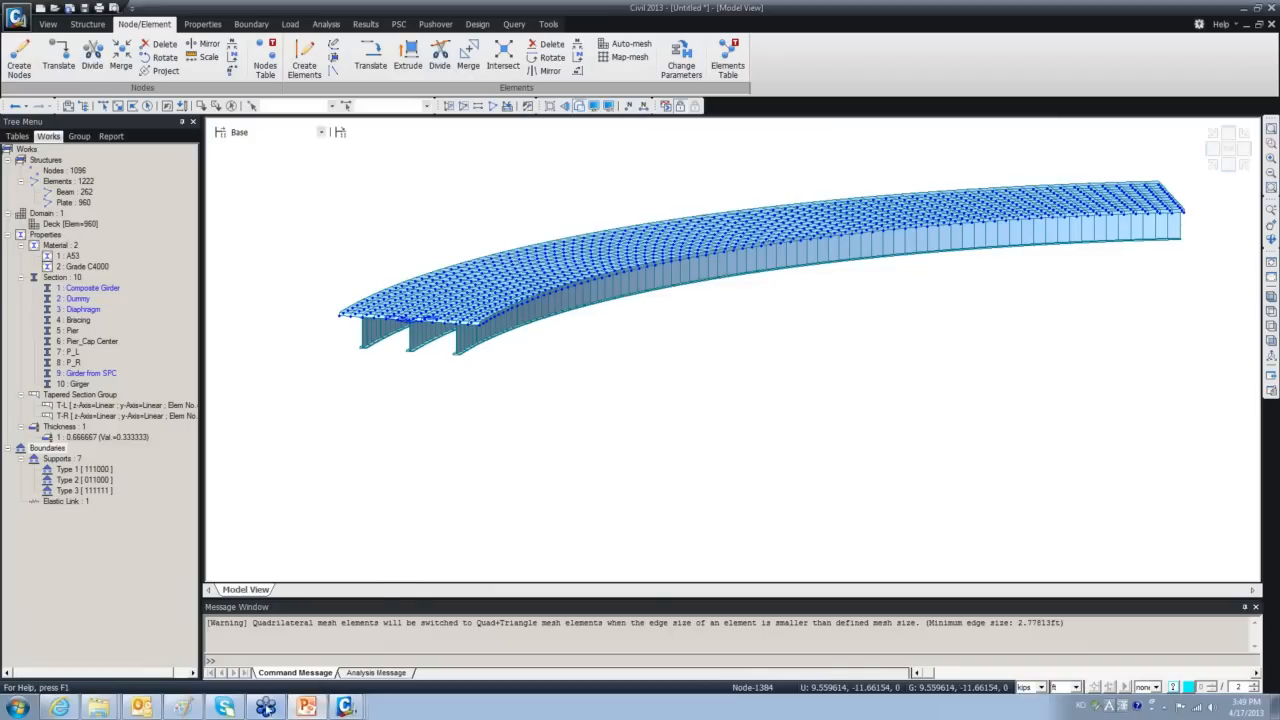
# Switch to the PowerPoint slide on FEA modeling of steel bridges, review the modeling approaches, and return to midas Civil.
pyautogui.click(306, 712)
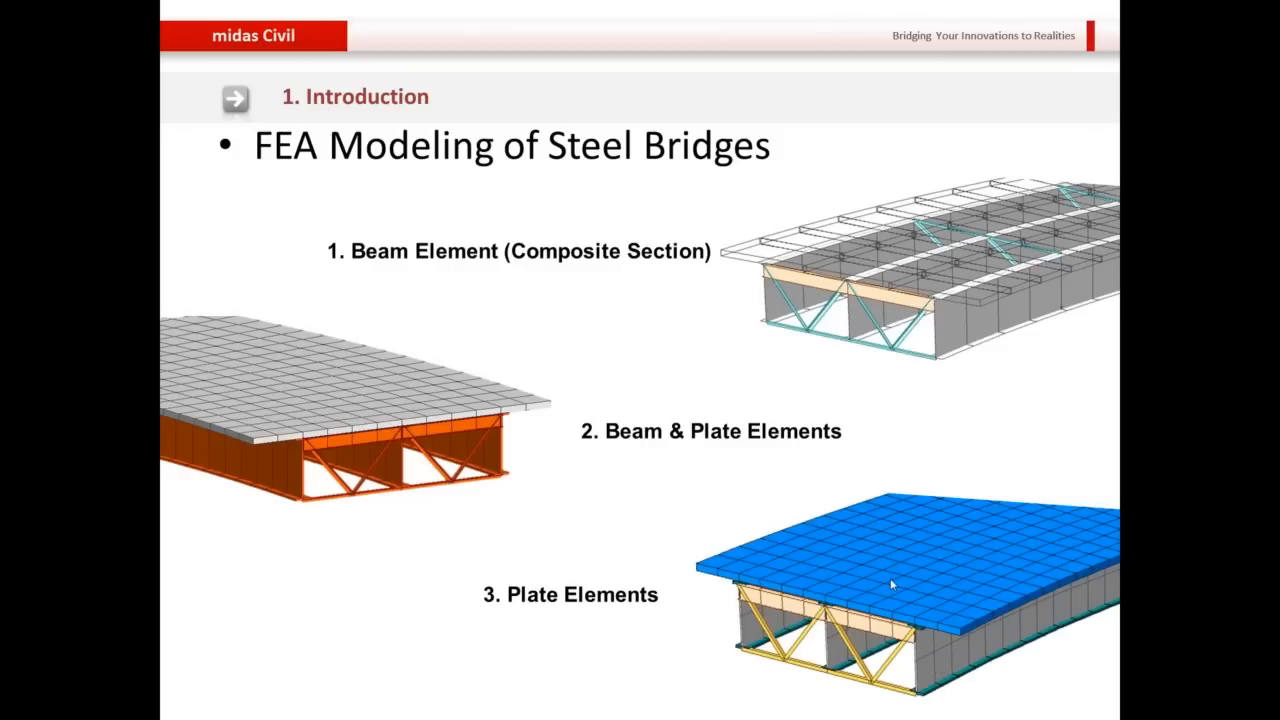
pyautogui.click(931, 647)
pyautogui.hotkey('alt', 'Tab')
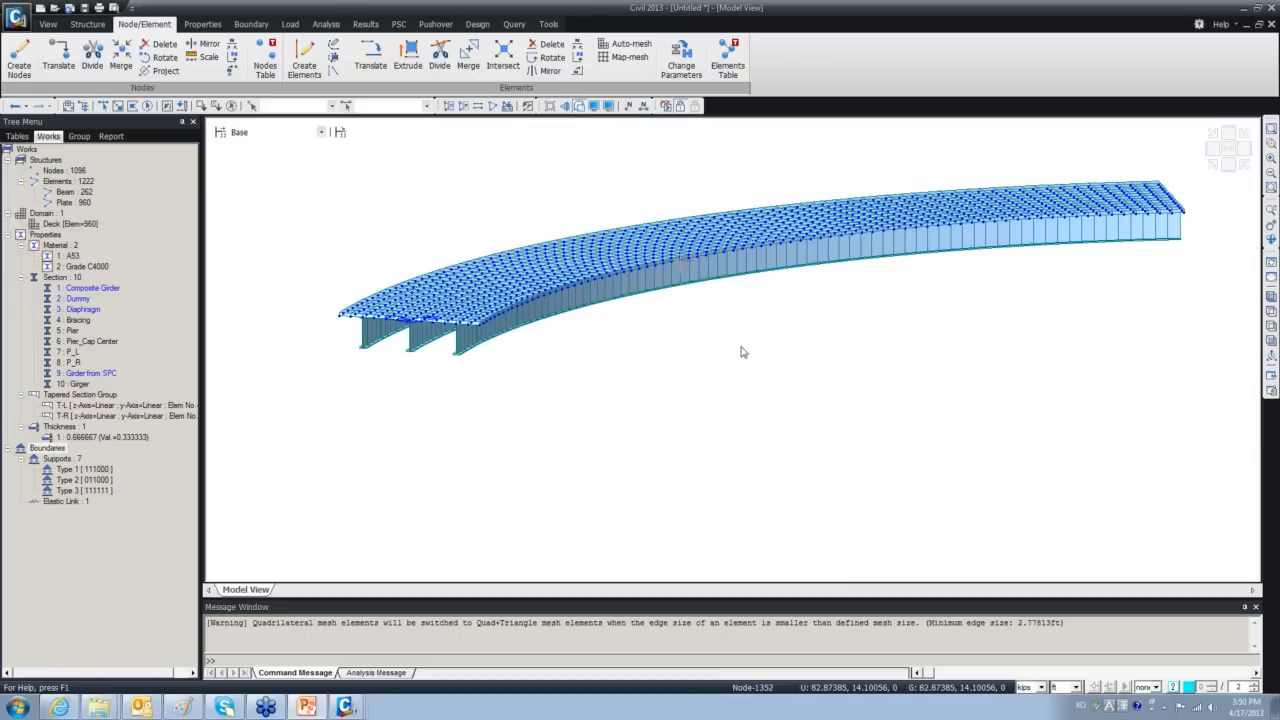
# Deactivate all plate elements of the deck to expose the girders, and reactivate the entire model including the pier.
pyautogui.click(62, 203)
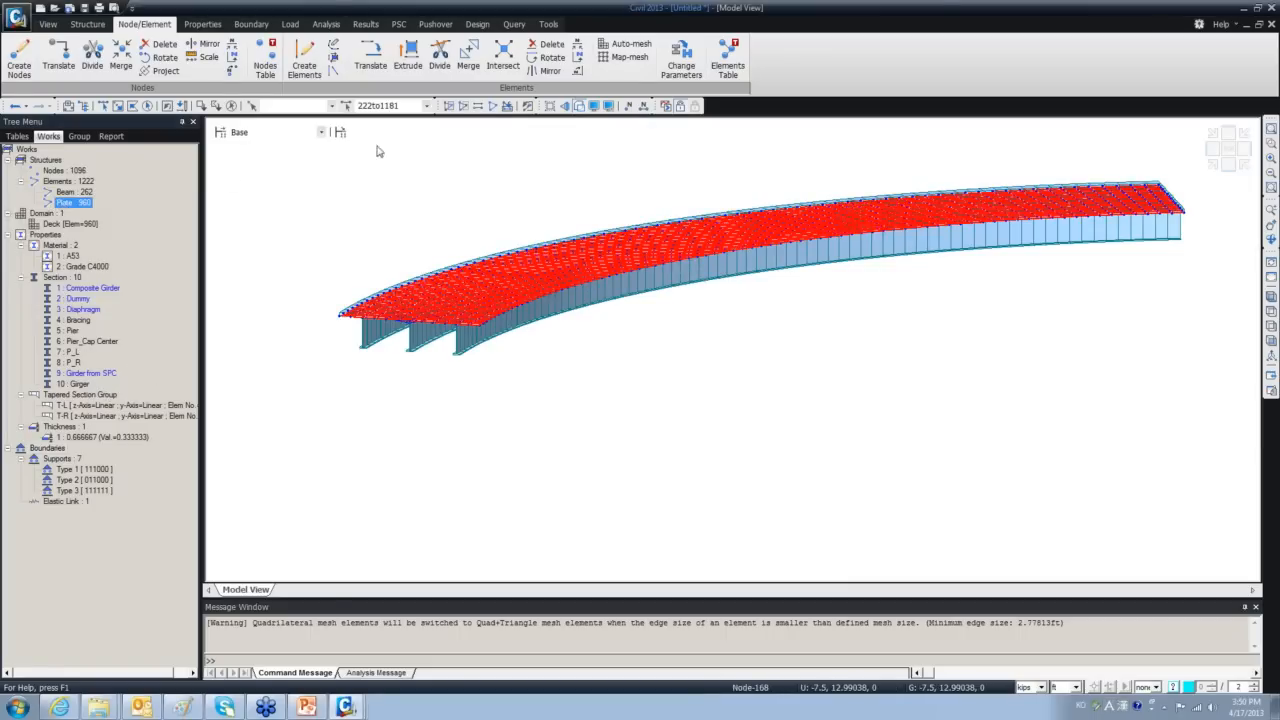
pyautogui.click(478, 106)
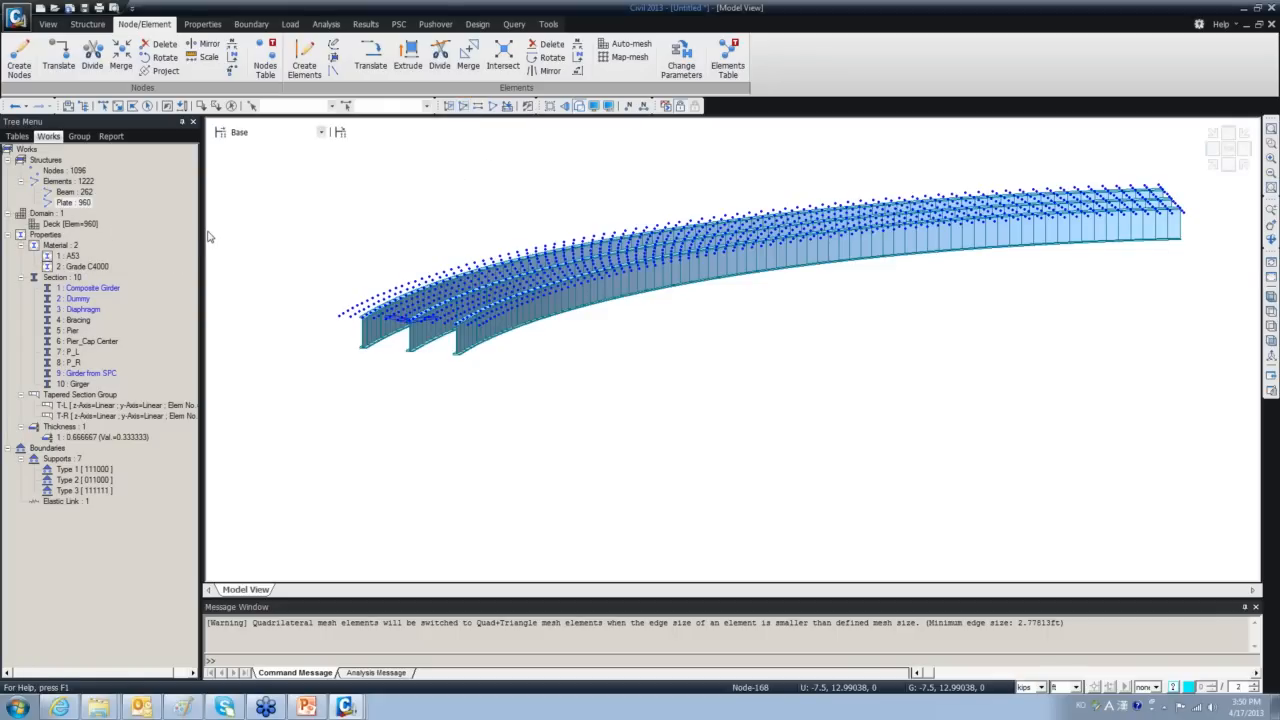
pyautogui.click(492, 106)
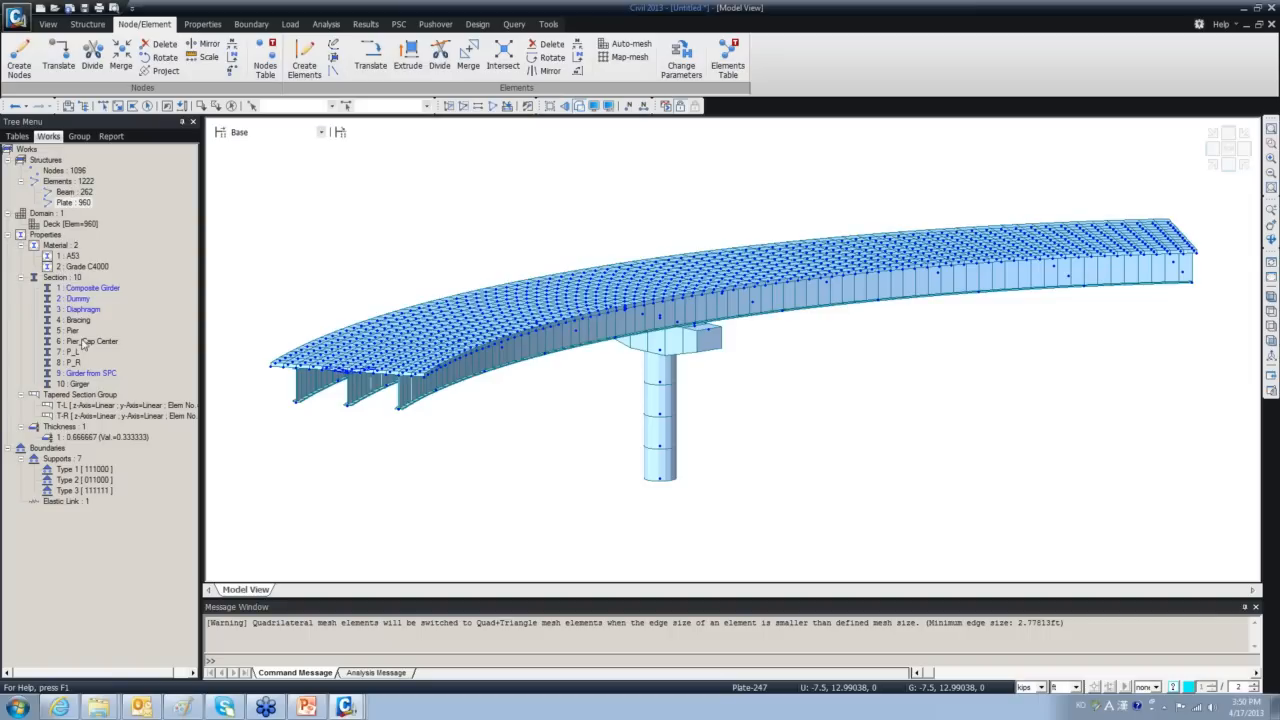
# Select the elements using section 10, the girder section, and activate only those so the three girder lines are isolated.
pyautogui.doubleClick(84, 439)
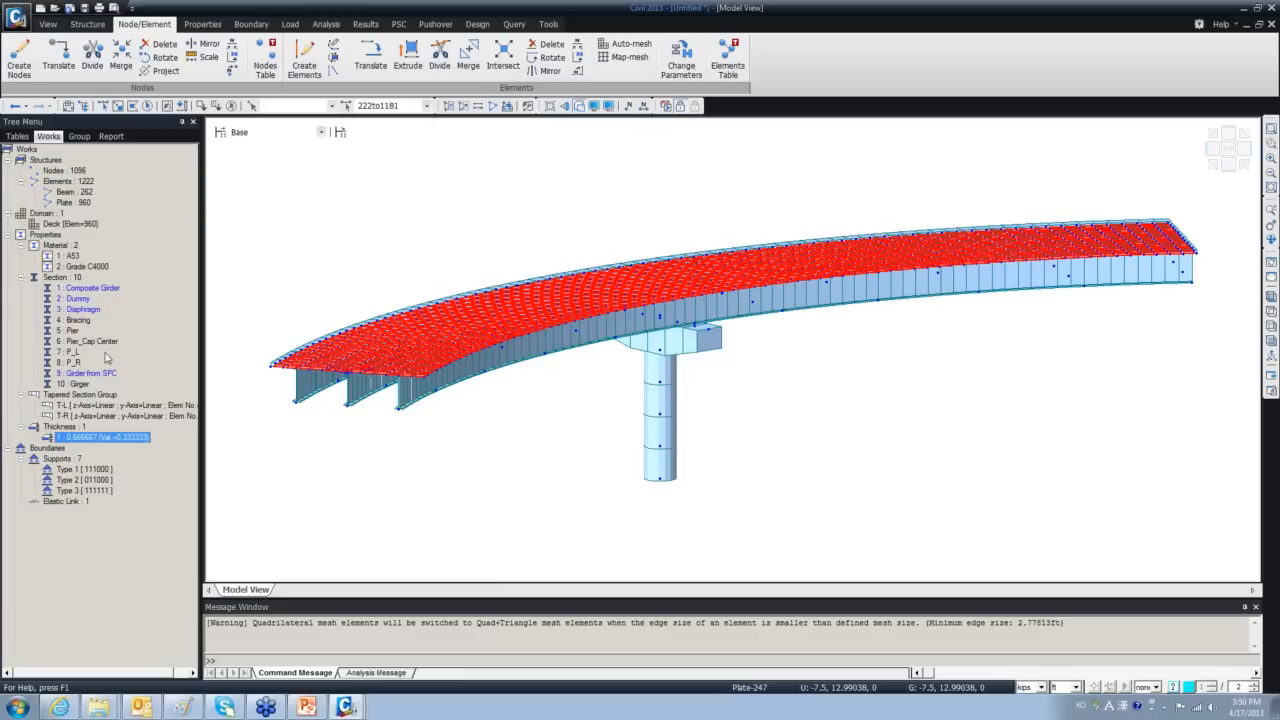
pyautogui.doubleClick(74, 384)
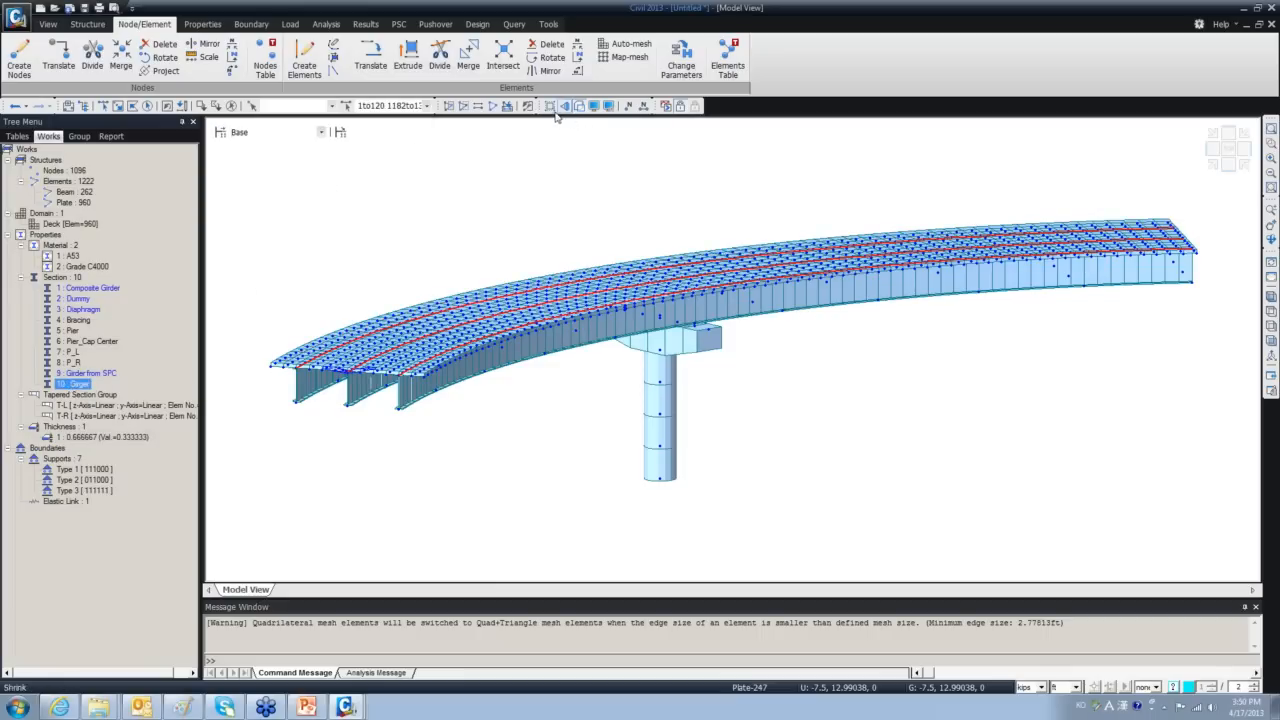
pyautogui.click(450, 106)
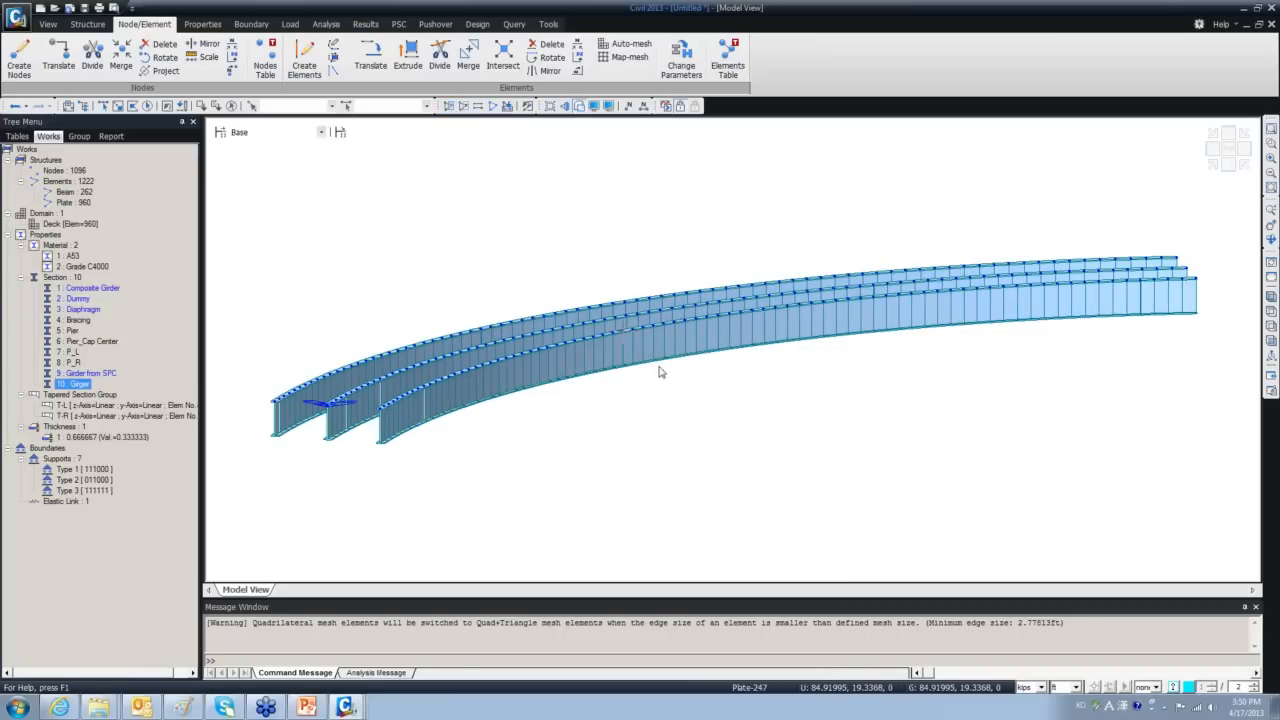
# Compare the isolated girders as plain beam lines and as solid sections by turning the hidden-surface display off and on.
pyautogui.moveTo(645, 390); pyautogui.dragTo(460, 461, button='middle')
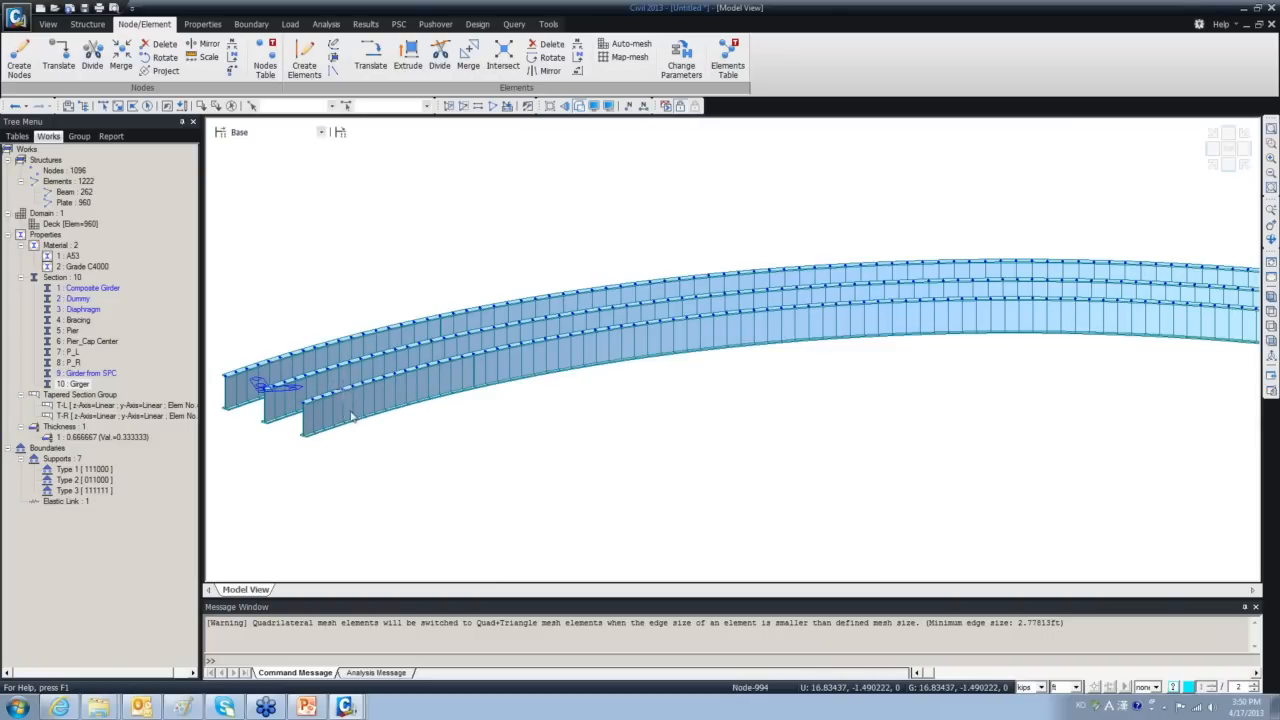
pyautogui.click(578, 106)
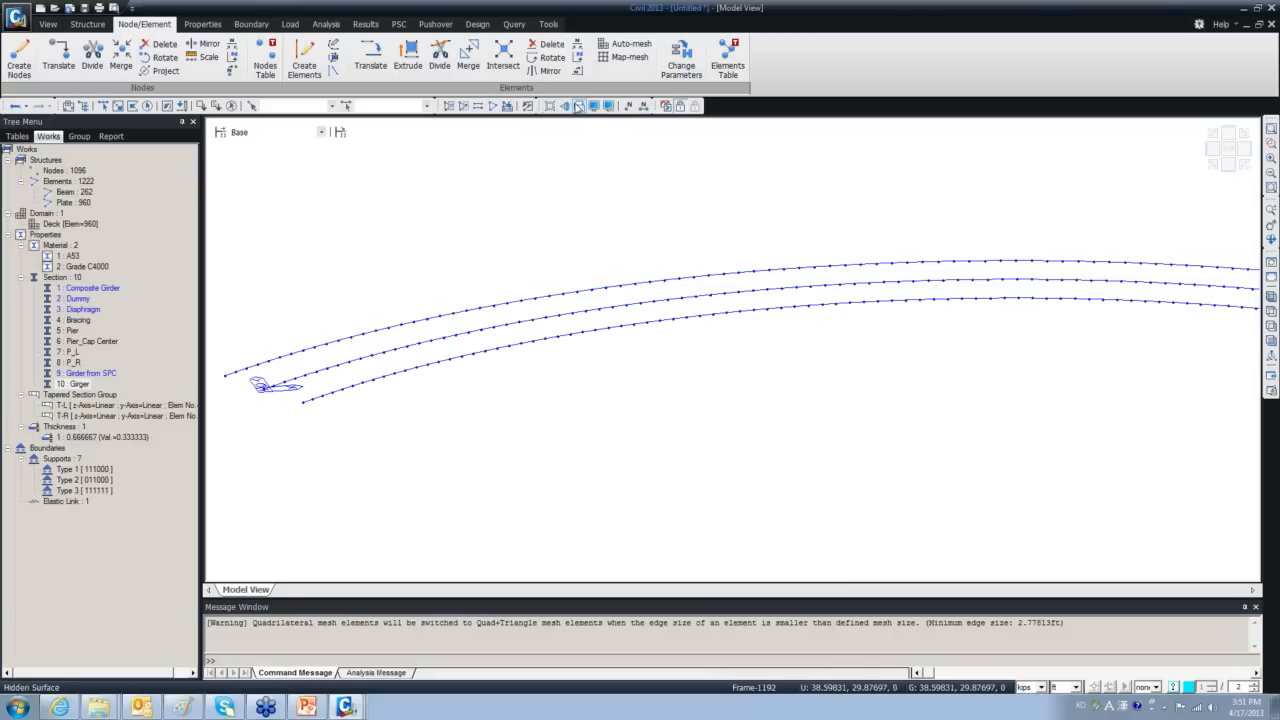
pyautogui.click(578, 106)
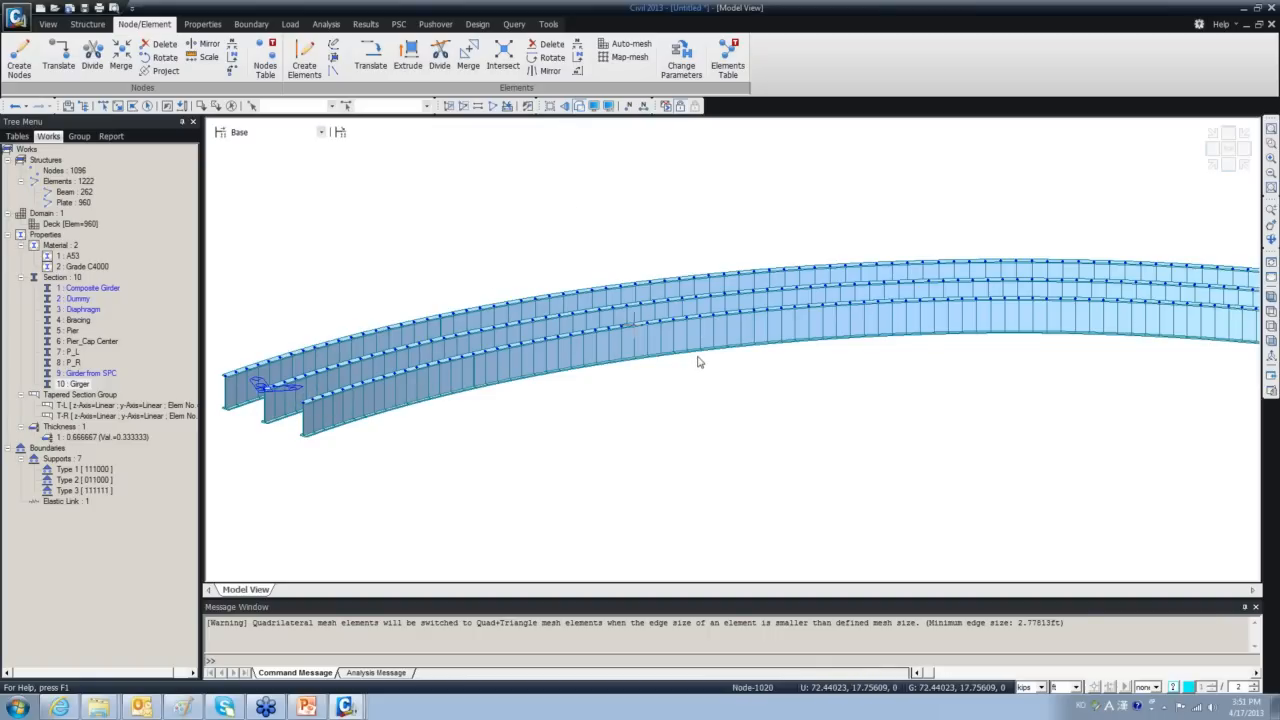
pyautogui.moveTo(699, 362)
pyautogui.rightClick(241, 233)
pyautogui.click(319, 189)
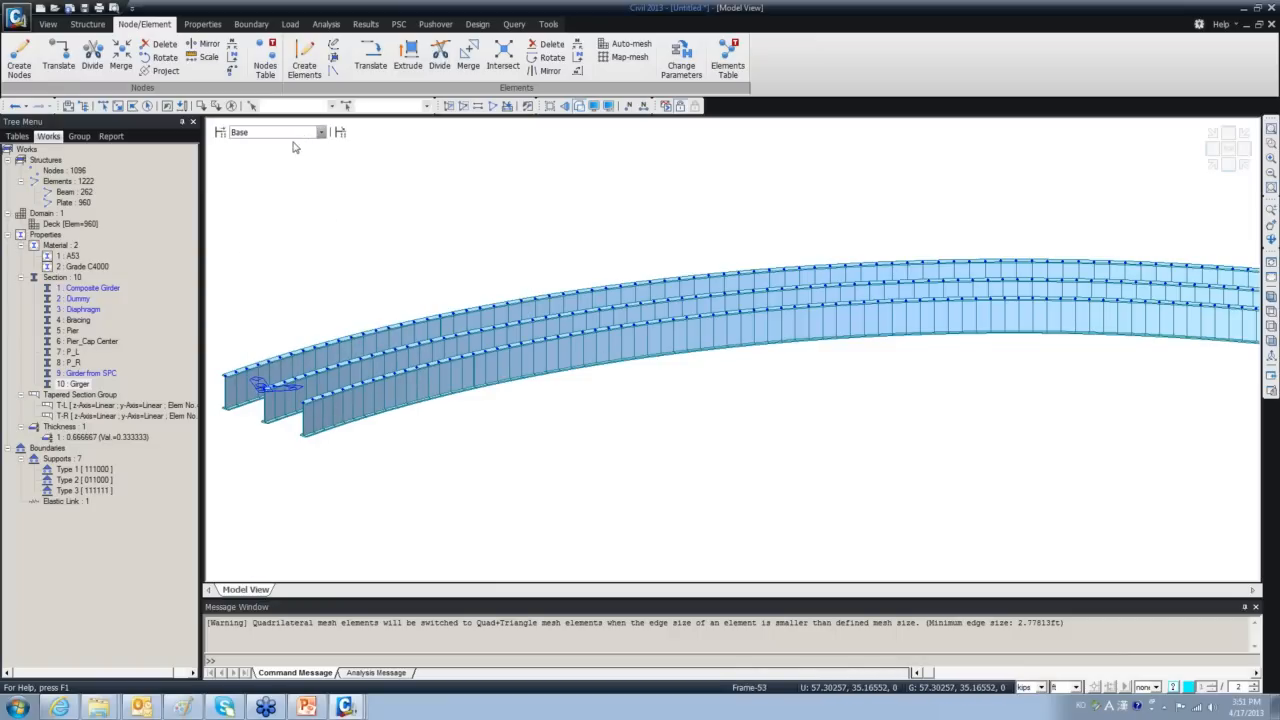
# Start a new section definition with the Solid Rectangle shape.
pyautogui.click(202, 24)
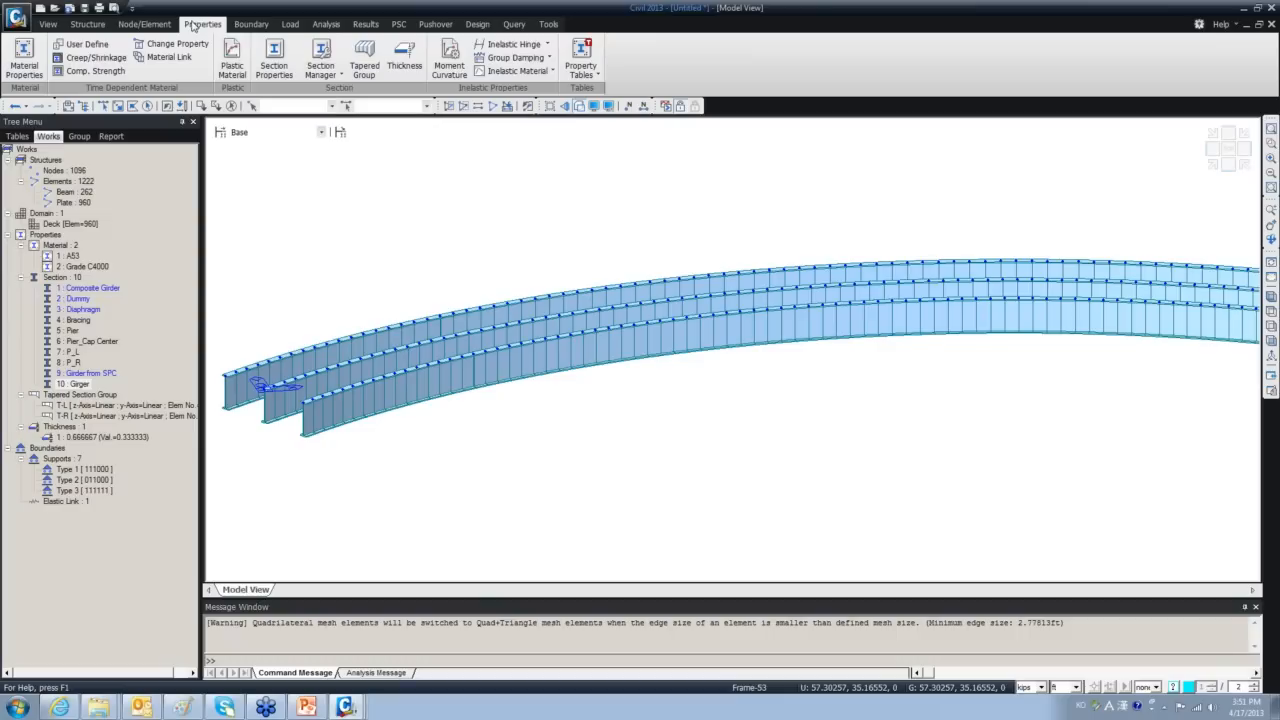
pyautogui.click(268, 76)
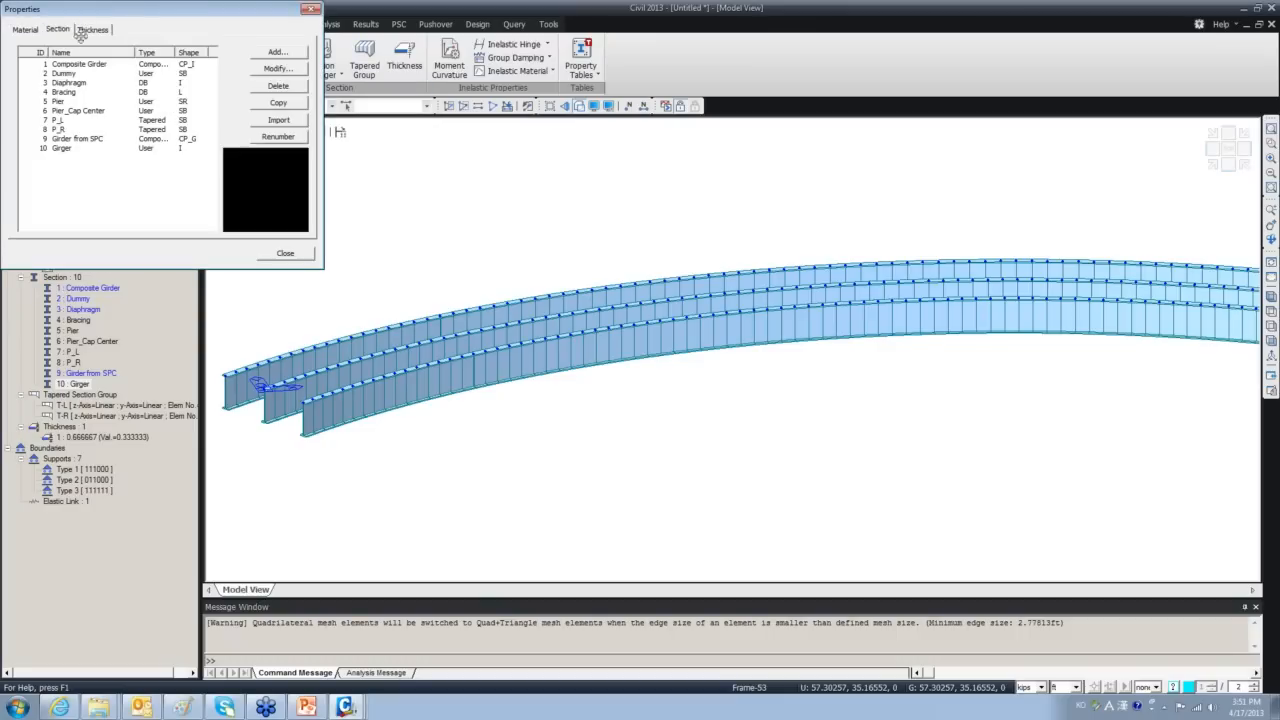
pyautogui.click(278, 51)
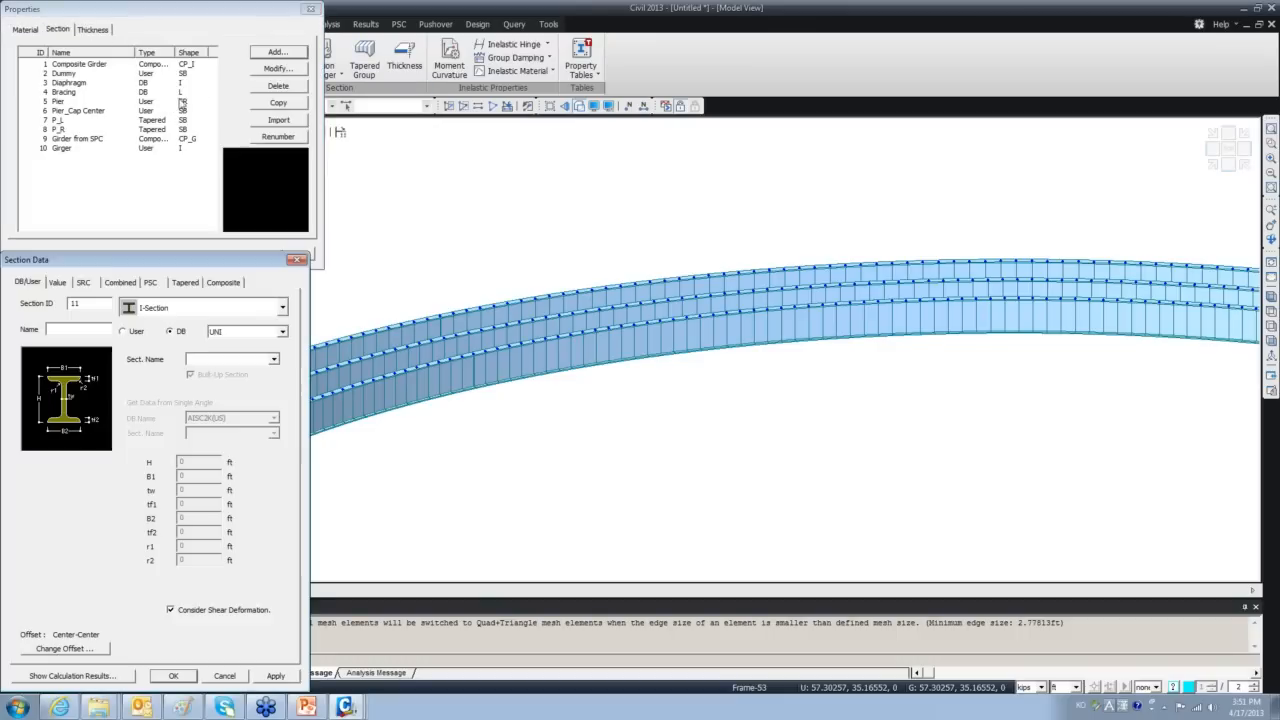
pyautogui.click(172, 310)
pyautogui.click(159, 428)
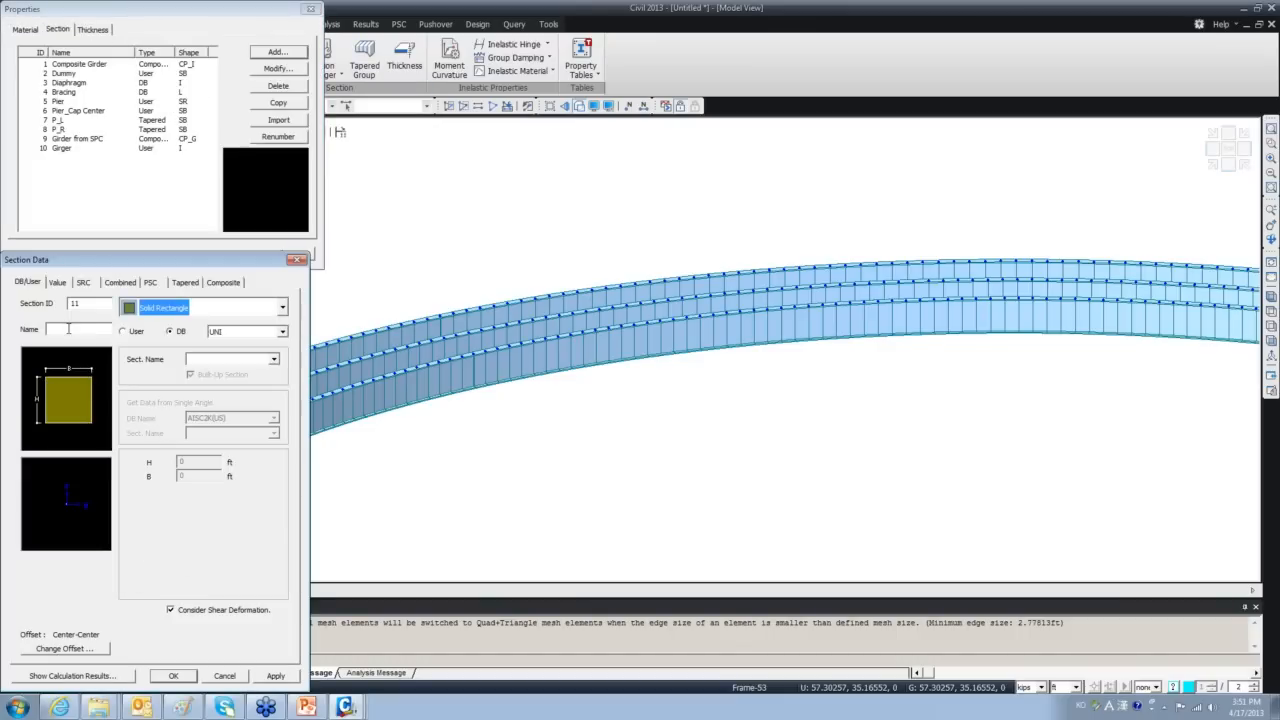
# Name the rectangular section Flange, give it user-defined dimensions of H 0.2 ft and B 1.5 ft, and add it to the sections.
pyautogui.click(68, 329)
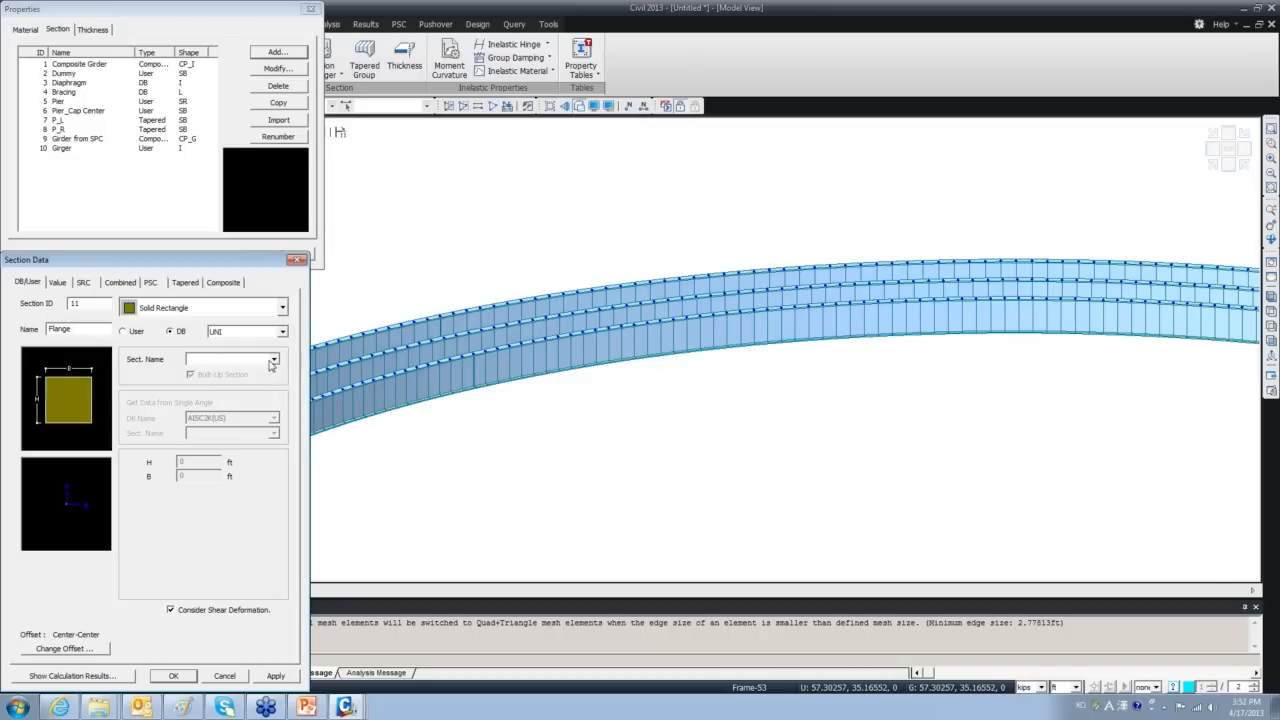
pyautogui.click(145, 336)
pyautogui.doubleClick(185, 463)
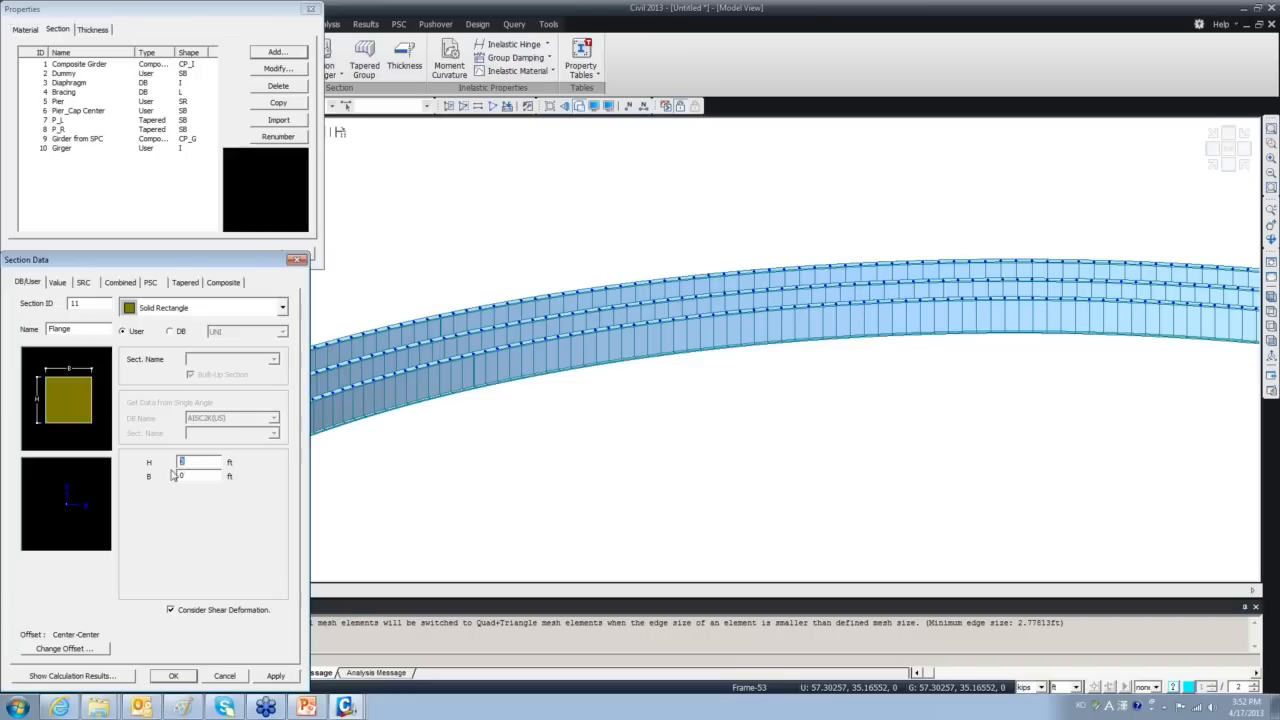
pyautogui.write('.2')
pyautogui.write('1.5')
pyautogui.click(173, 677)
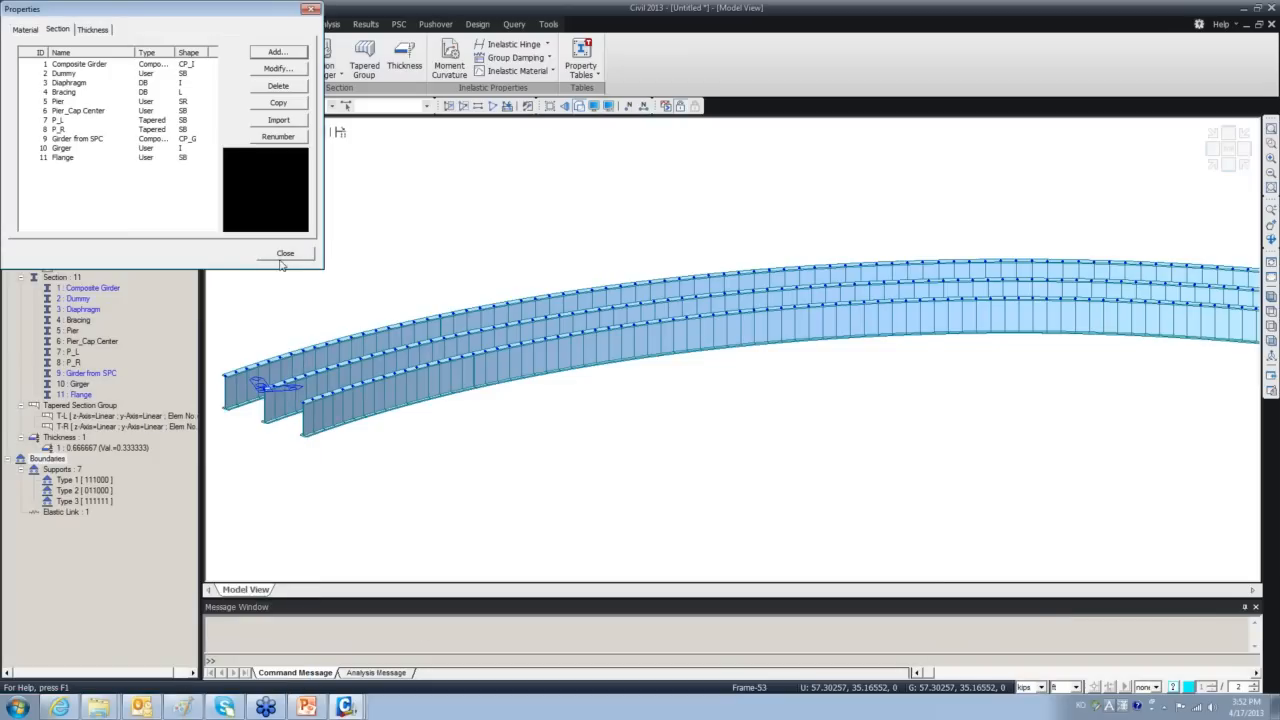
pyautogui.click(285, 253)
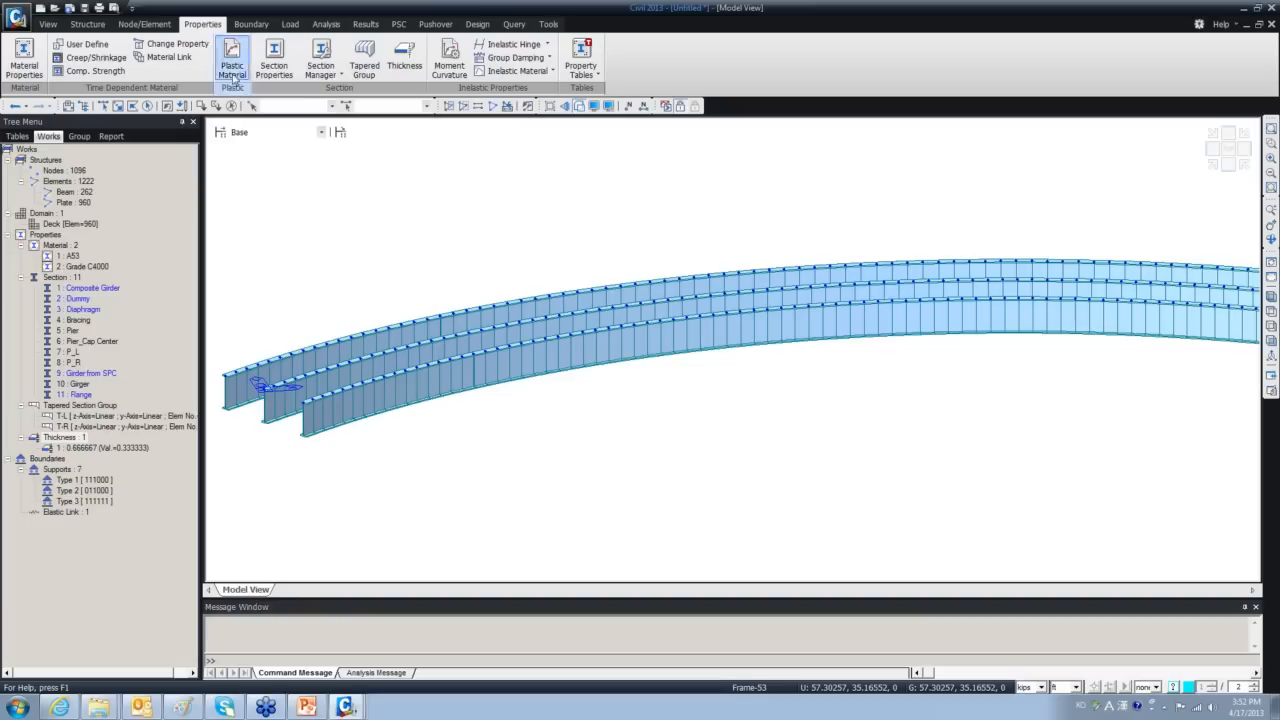
# Add plate thickness number 2 with an in-plane and out-of-plane value of 0.15 ft and no plate offset.
pyautogui.click(404, 58)
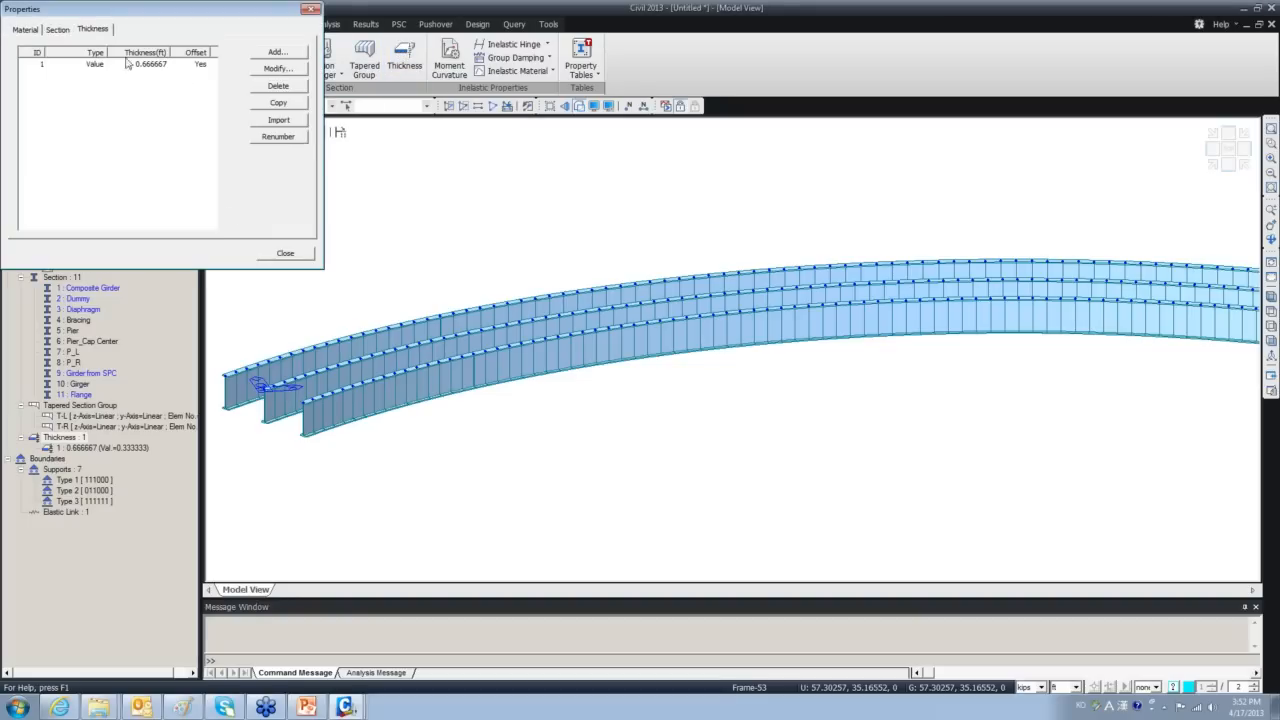
pyautogui.click(258, 52)
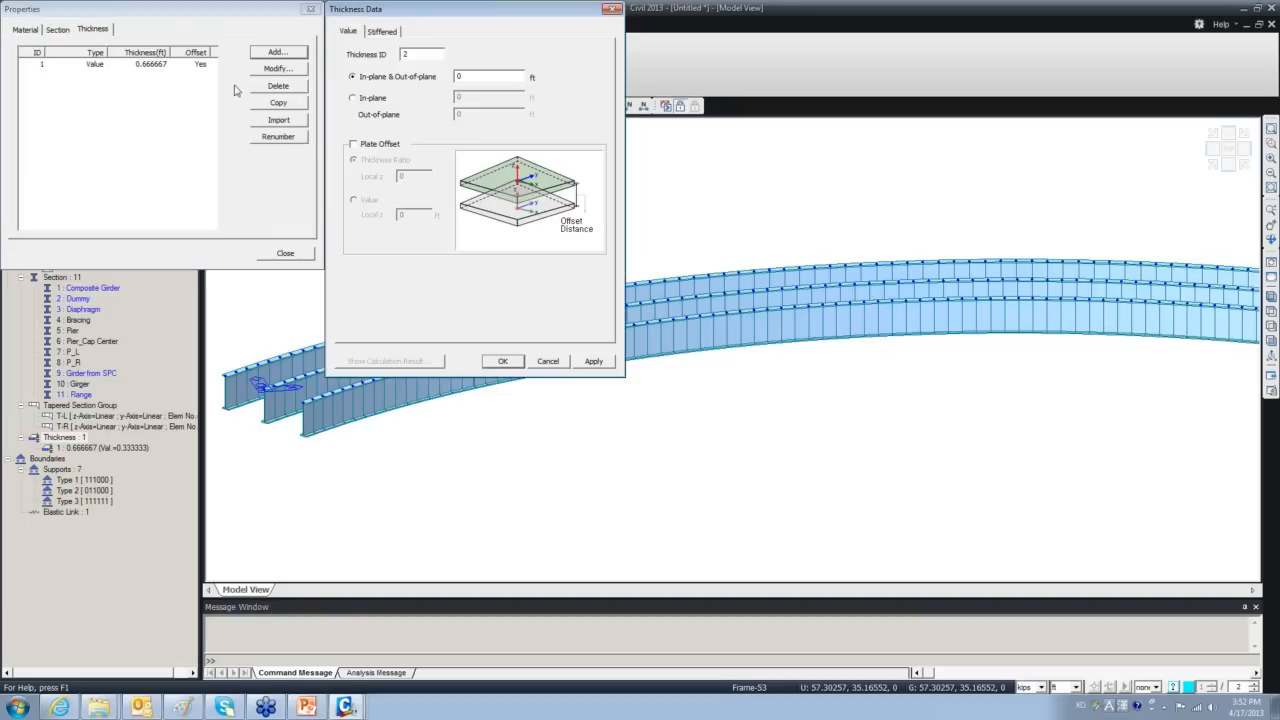
pyautogui.doubleClick(432, 55)
pyautogui.moveTo(473, 76); pyautogui.dragTo(427, 78)
pyautogui.write('.15')
pyautogui.click(510, 365)
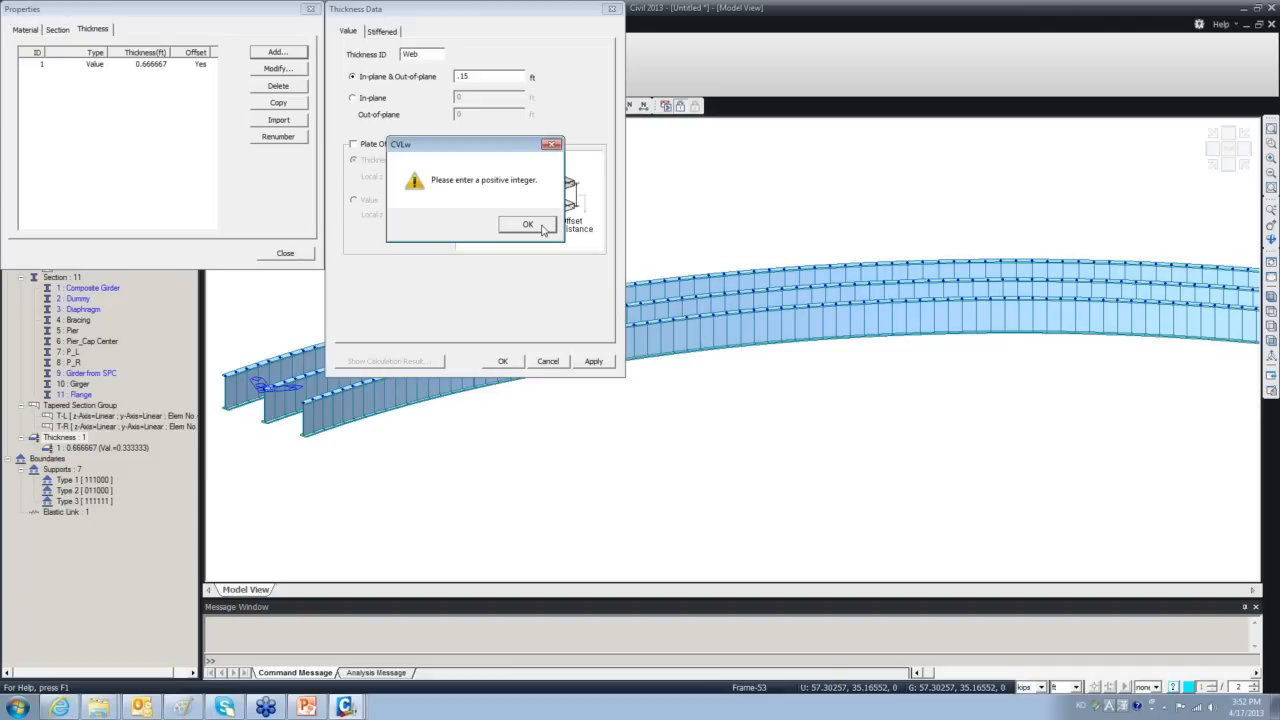
pyautogui.click(541, 227)
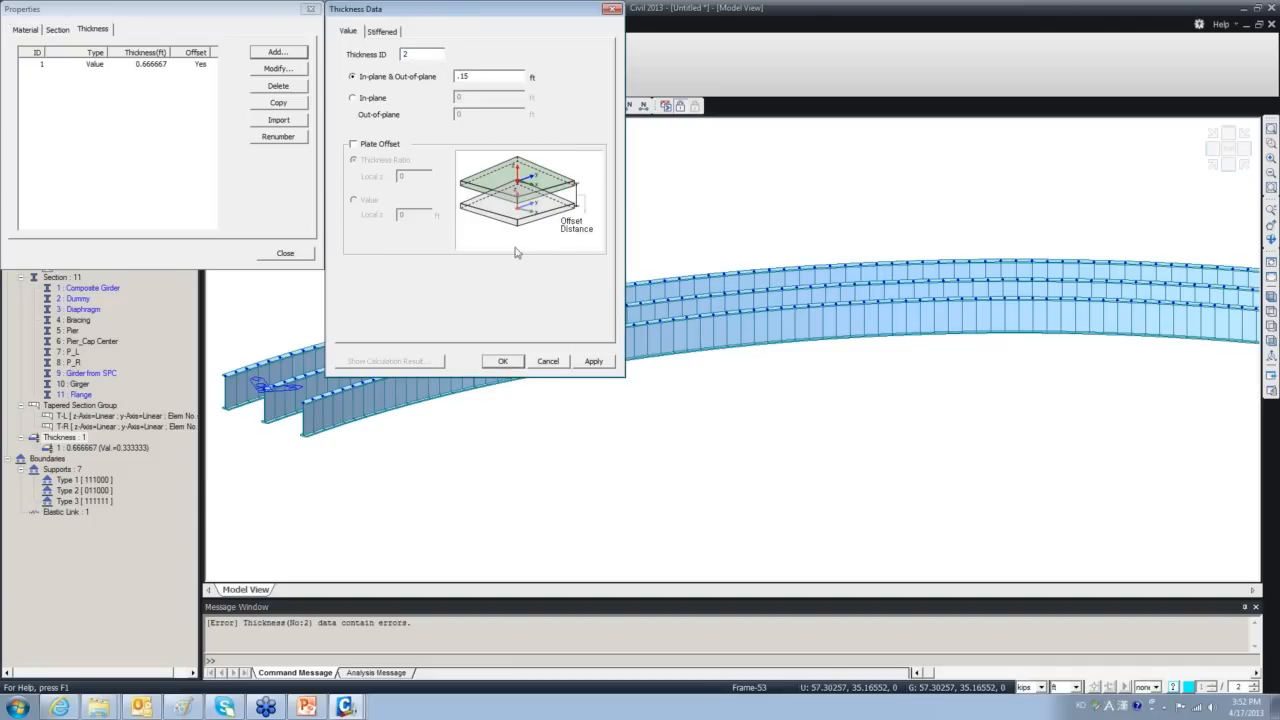
pyautogui.click(510, 363)
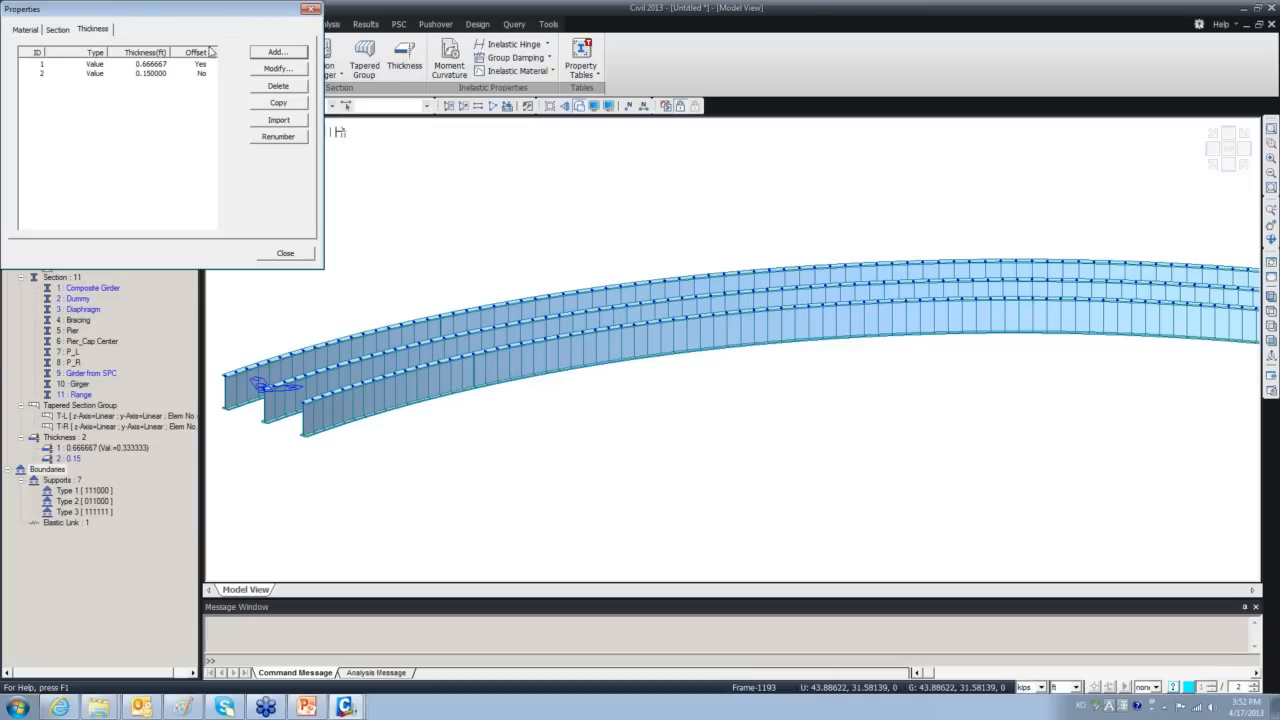
pyautogui.click(311, 9)
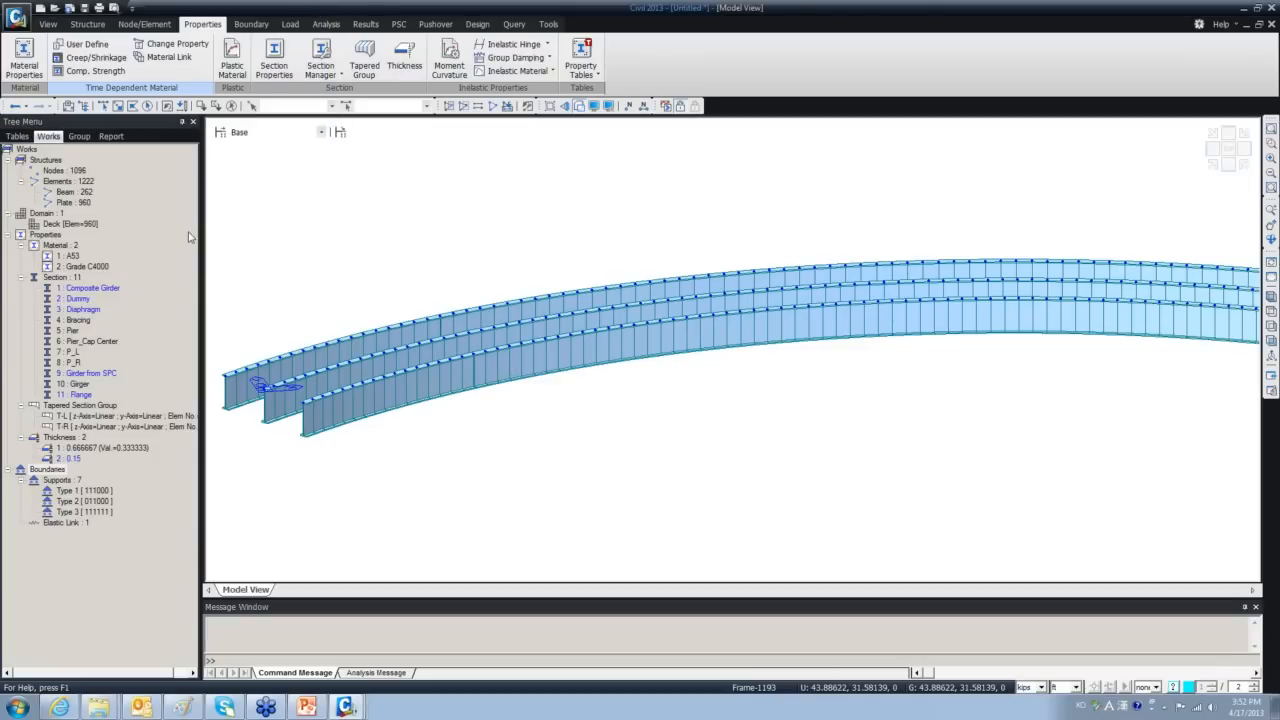
# Select all displayed girder elements and assign the Flange section to them.
pyautogui.click(150, 106)
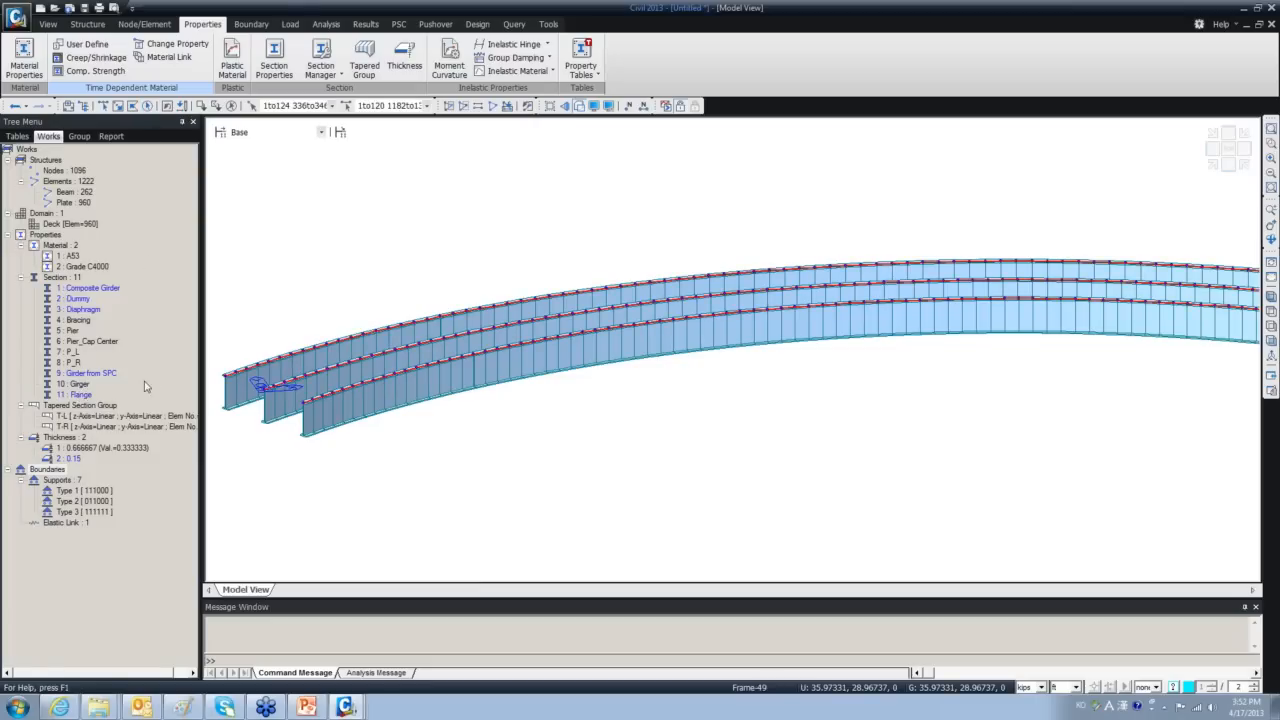
pyautogui.moveTo(89, 395); pyautogui.dragTo(270, 283)
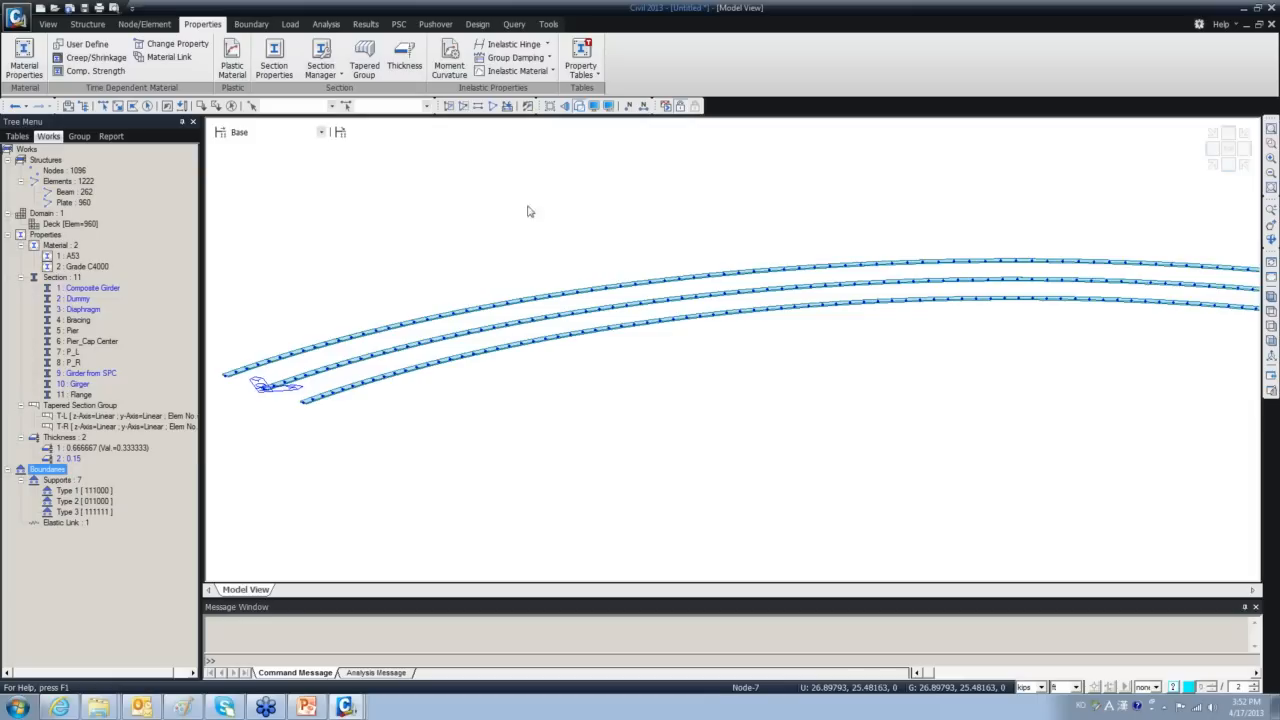
# Set up an extrusion of all displayed girder lines from line to planar elements, without removing the source elements.
pyautogui.click(148, 107)
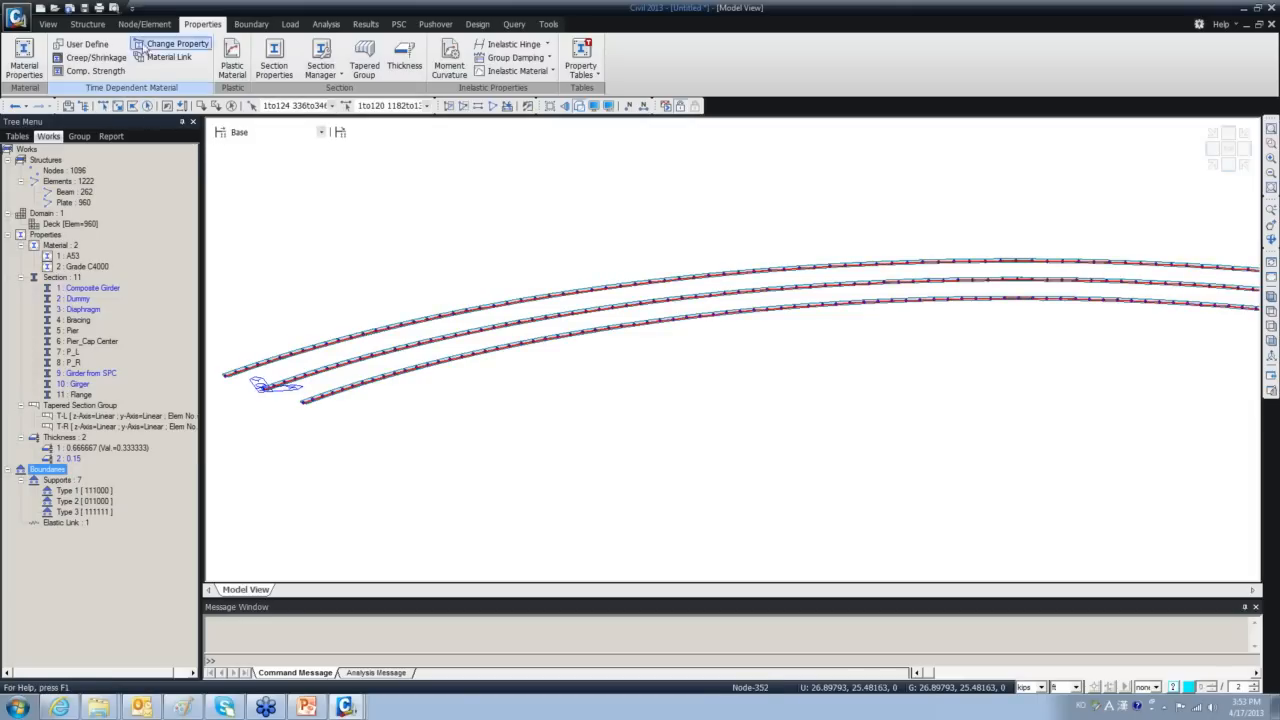
pyautogui.click(165, 25)
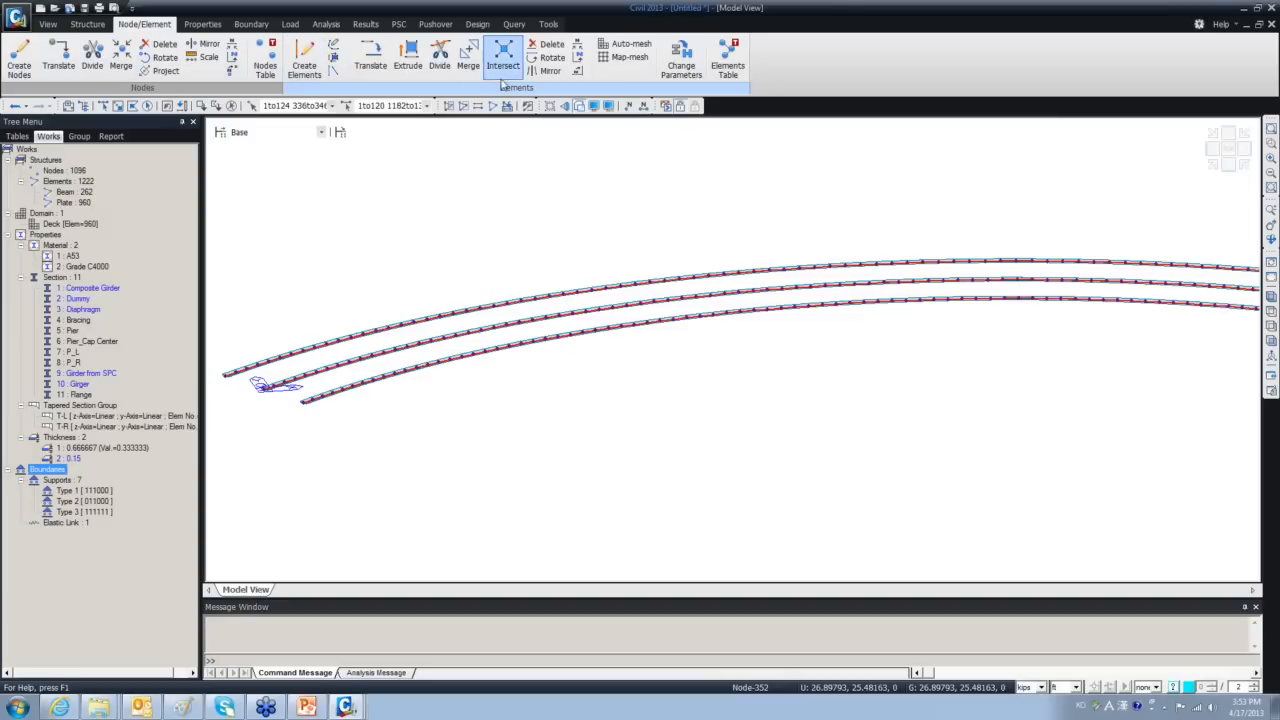
pyautogui.click(407, 62)
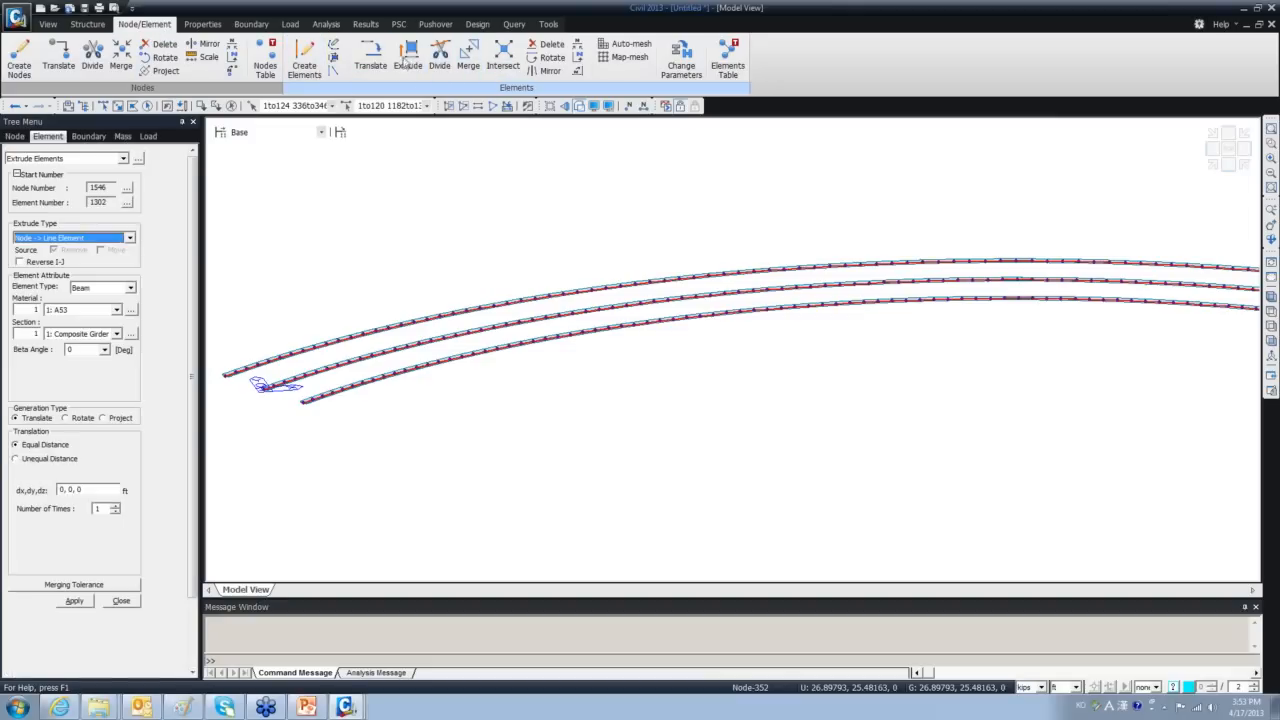
pyautogui.click(129, 238)
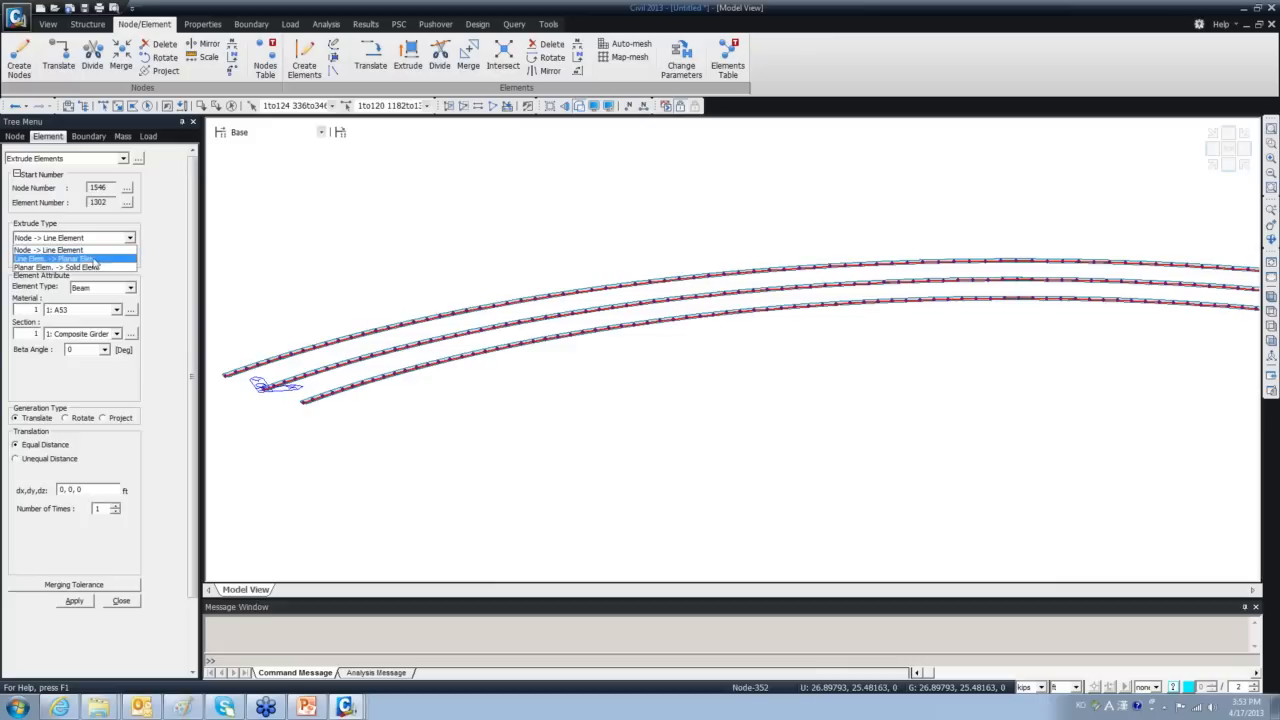
pyautogui.click(88, 260)
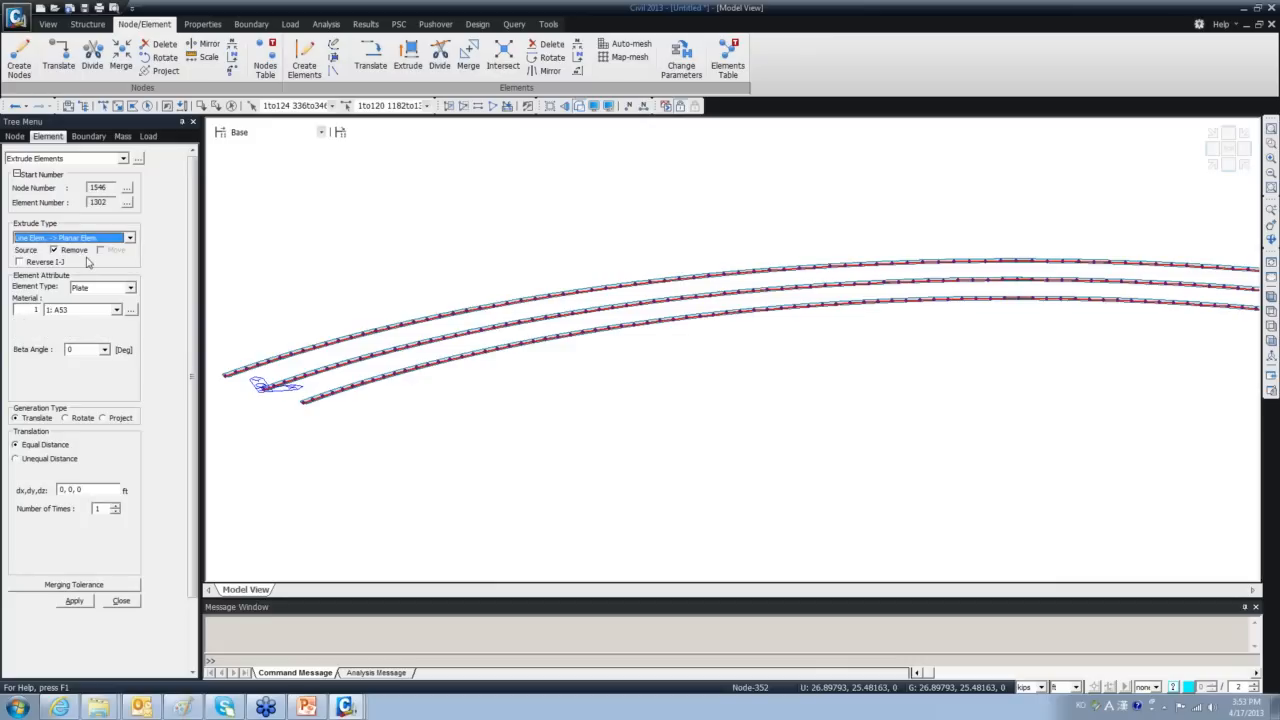
pyautogui.click(54, 250)
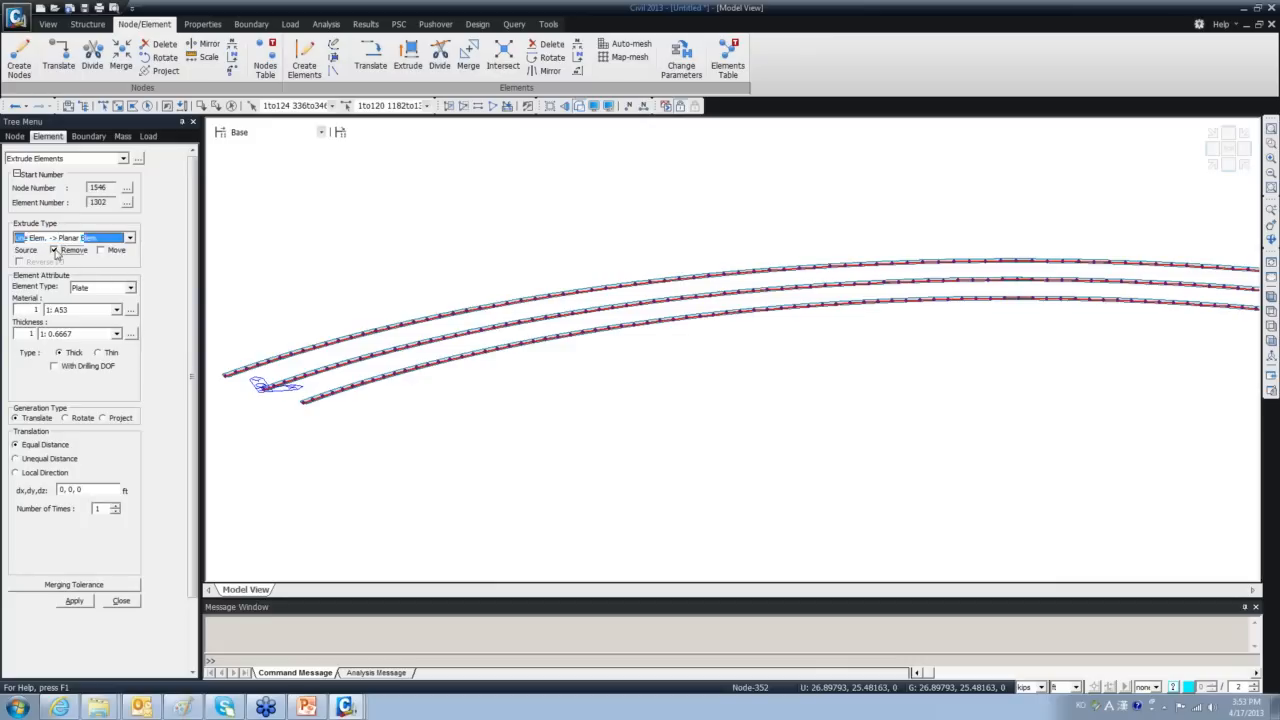
# Extrude the girder lines into web plates with material A53 and thickness 2 (0.15), translating by 0, 0, -2 ft three times.
pyautogui.click(116, 333)
pyautogui.click(80, 355)
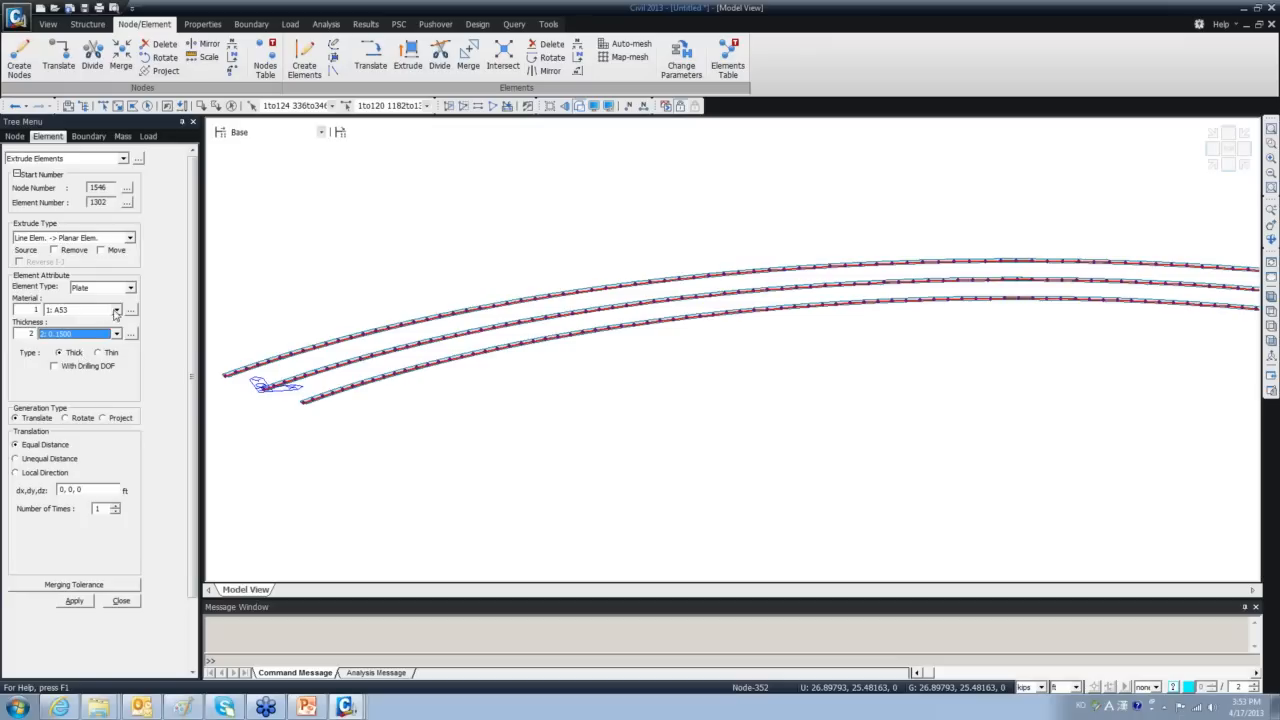
pyautogui.click(116, 310)
pyautogui.click(93, 322)
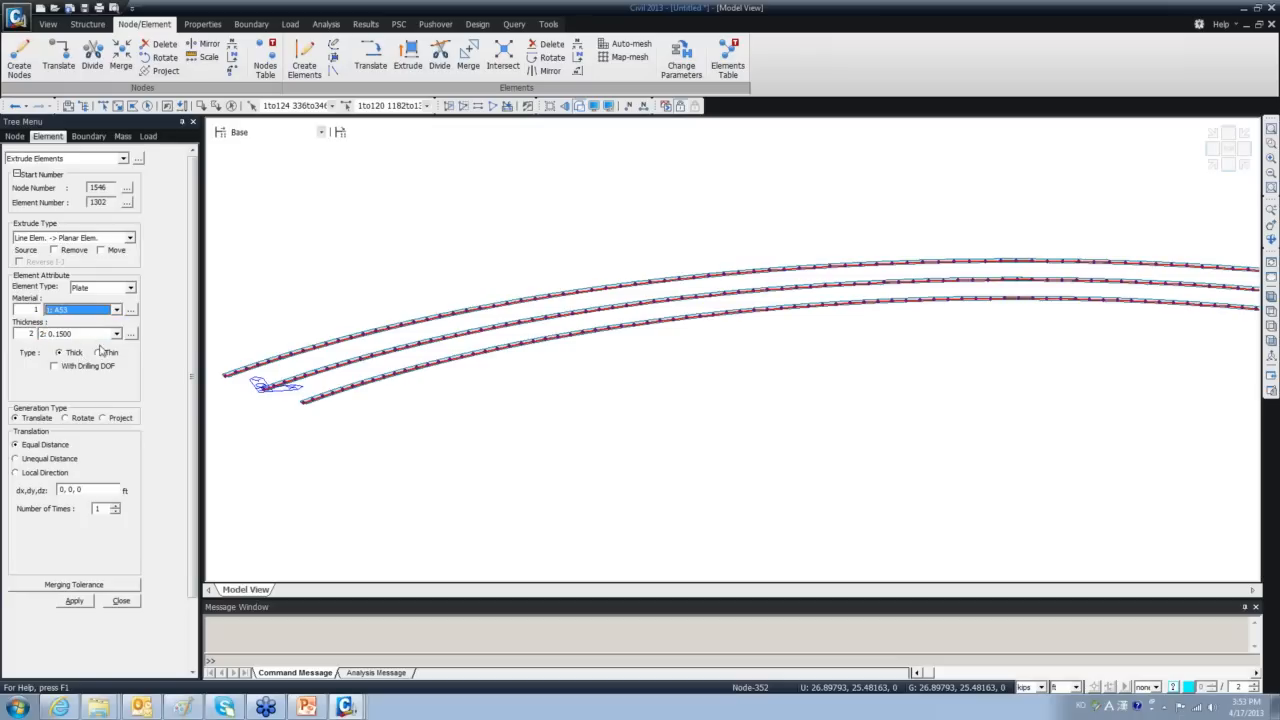
pyautogui.click(91, 489)
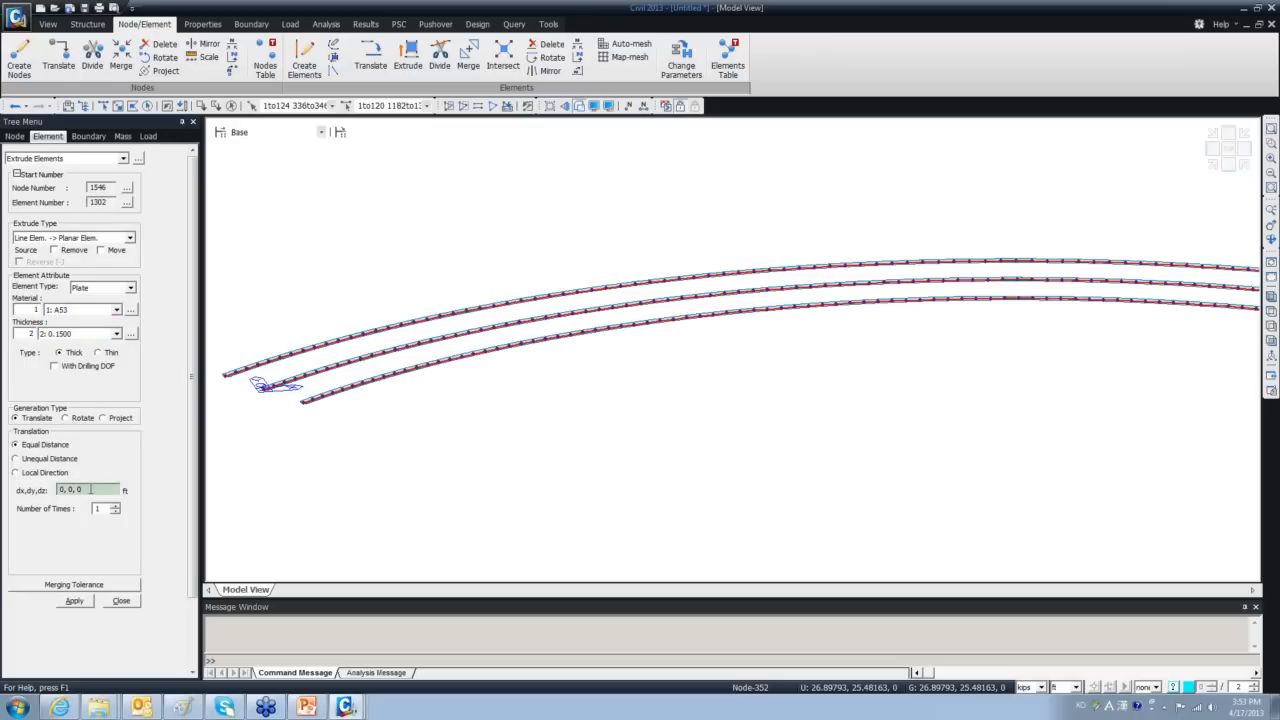
pyautogui.write('0, 0, -2')
pyautogui.click(75, 601)
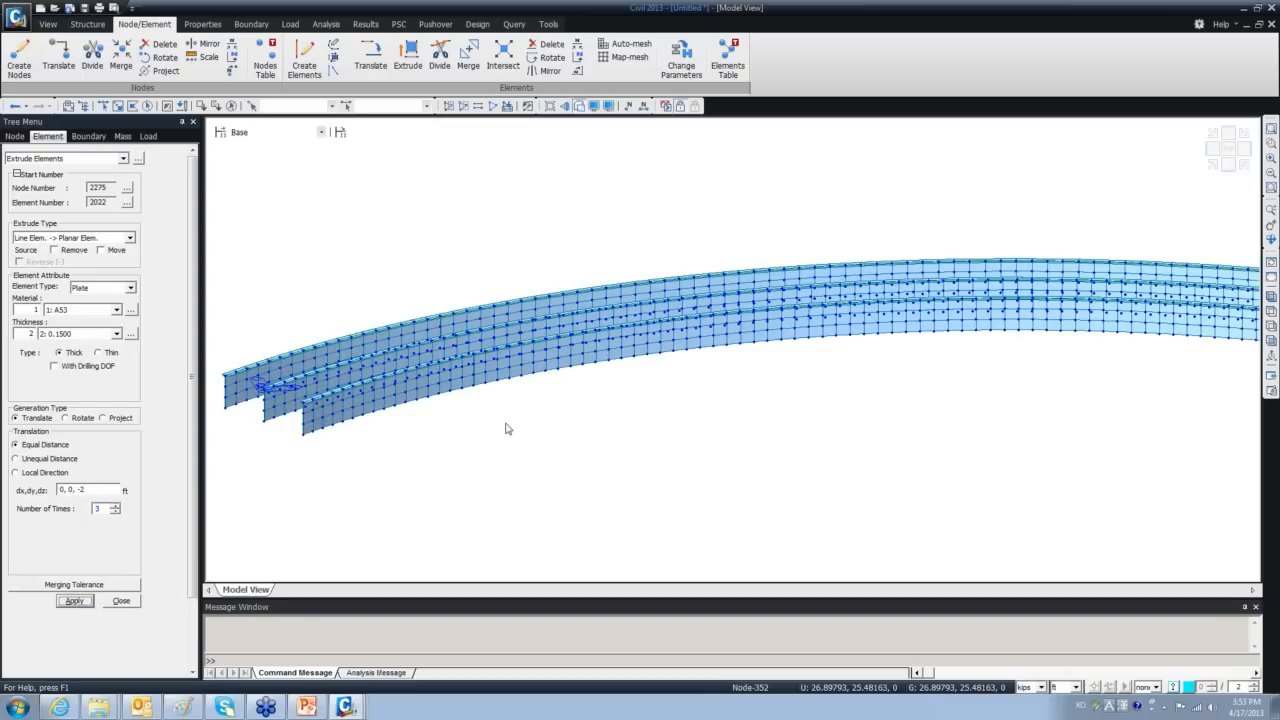
pyautogui.keyDown('ctrl'); pyautogui.moveTo(494, 433); pyautogui.dragTo(589, 448, button='middle'); pyautogui.keyUp('ctrl')
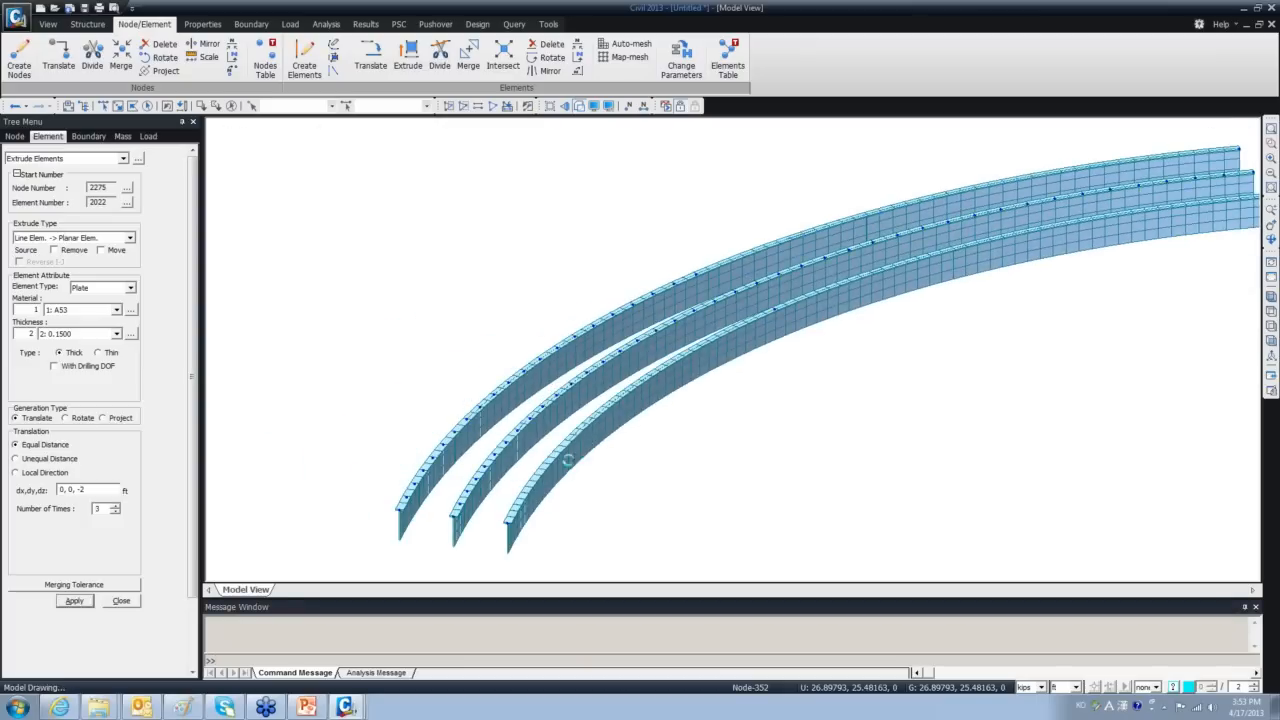
pyautogui.moveTo(660, 422); pyautogui.dragTo(734, 335, button='middle')
pyautogui.scroll(5, 490, 430)
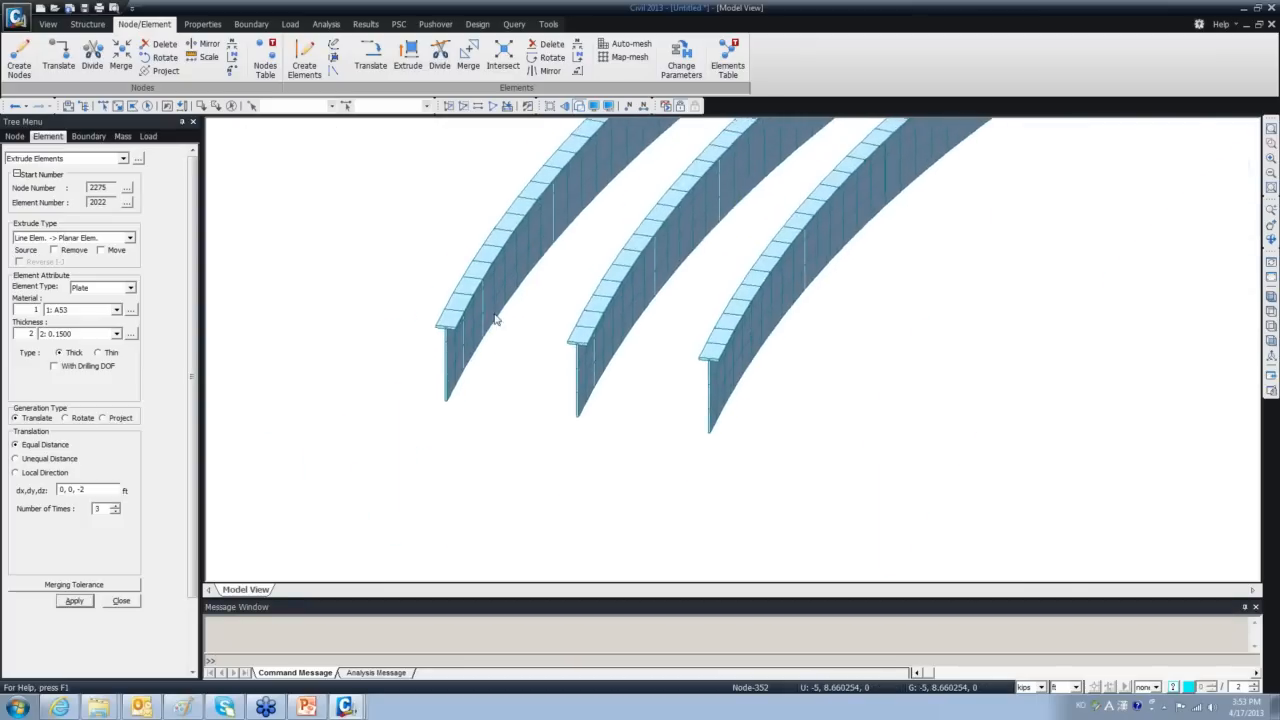
pyautogui.scroll(3, 494, 318)
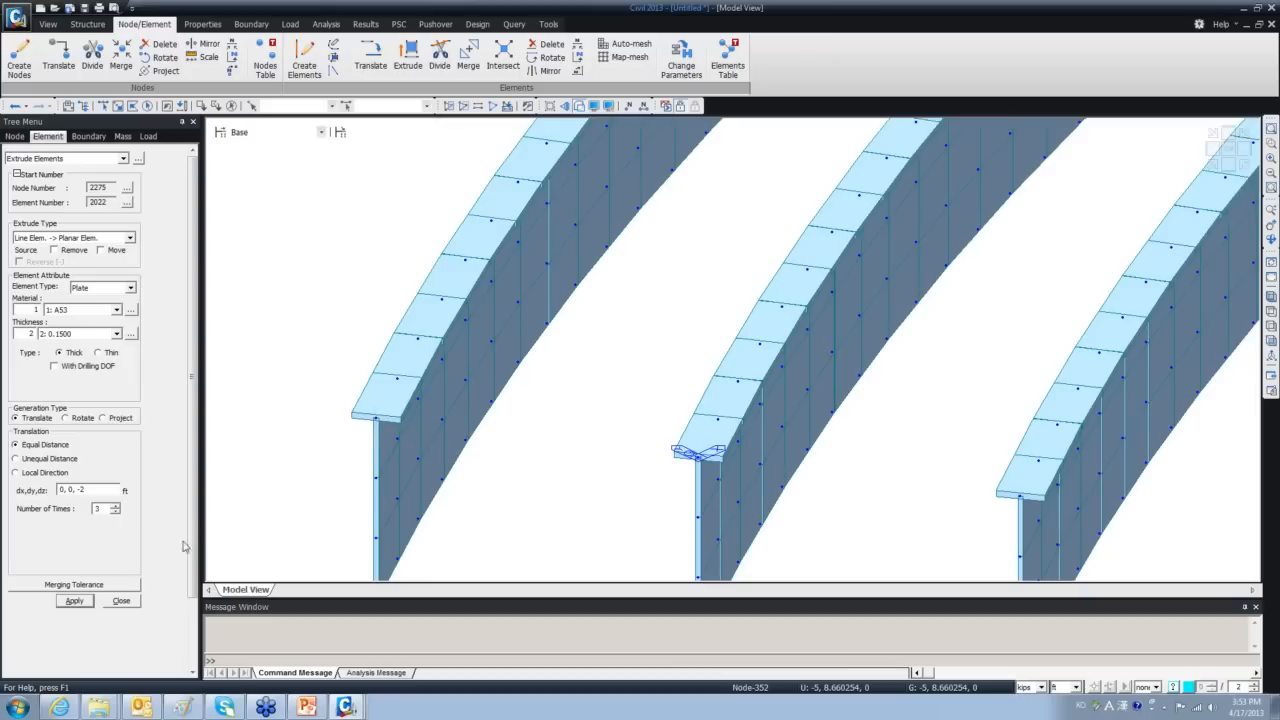
pyautogui.click(121, 601)
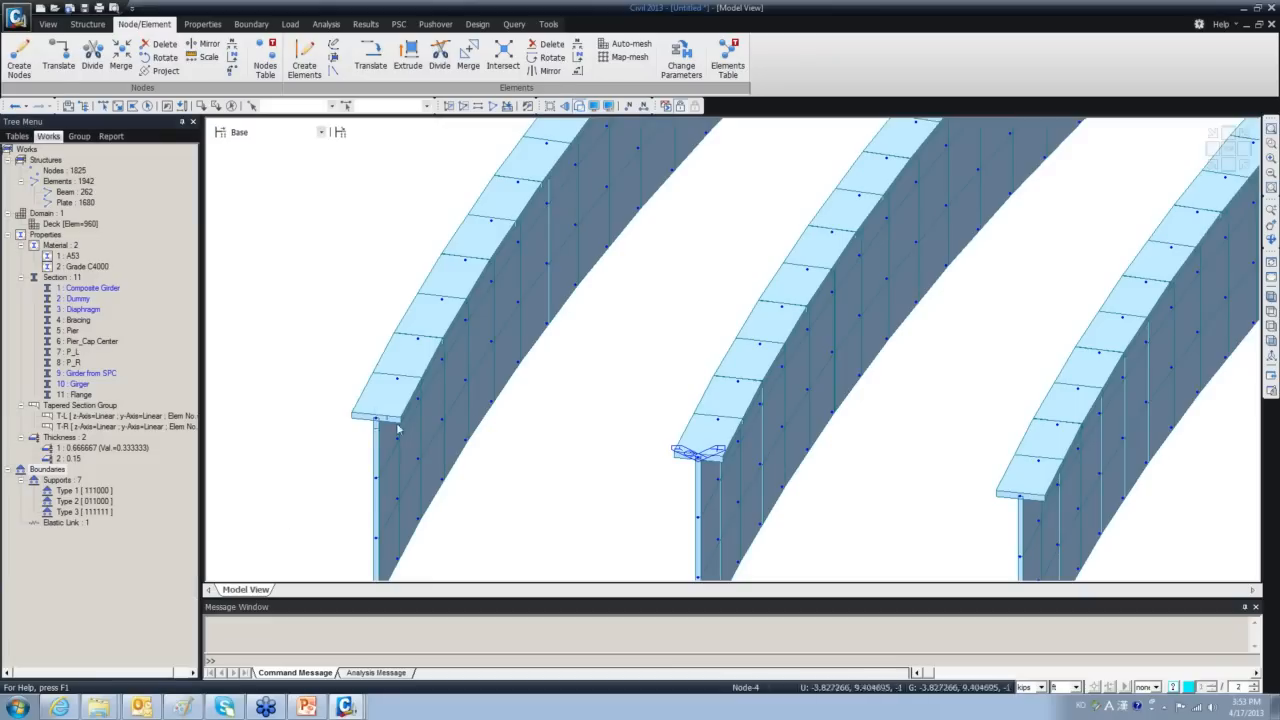
# Copy all Flange-section elements once by 0, 0, -6 ft to form the bottom flanges of the girders.
pyautogui.scroll(-3, 523, 406)
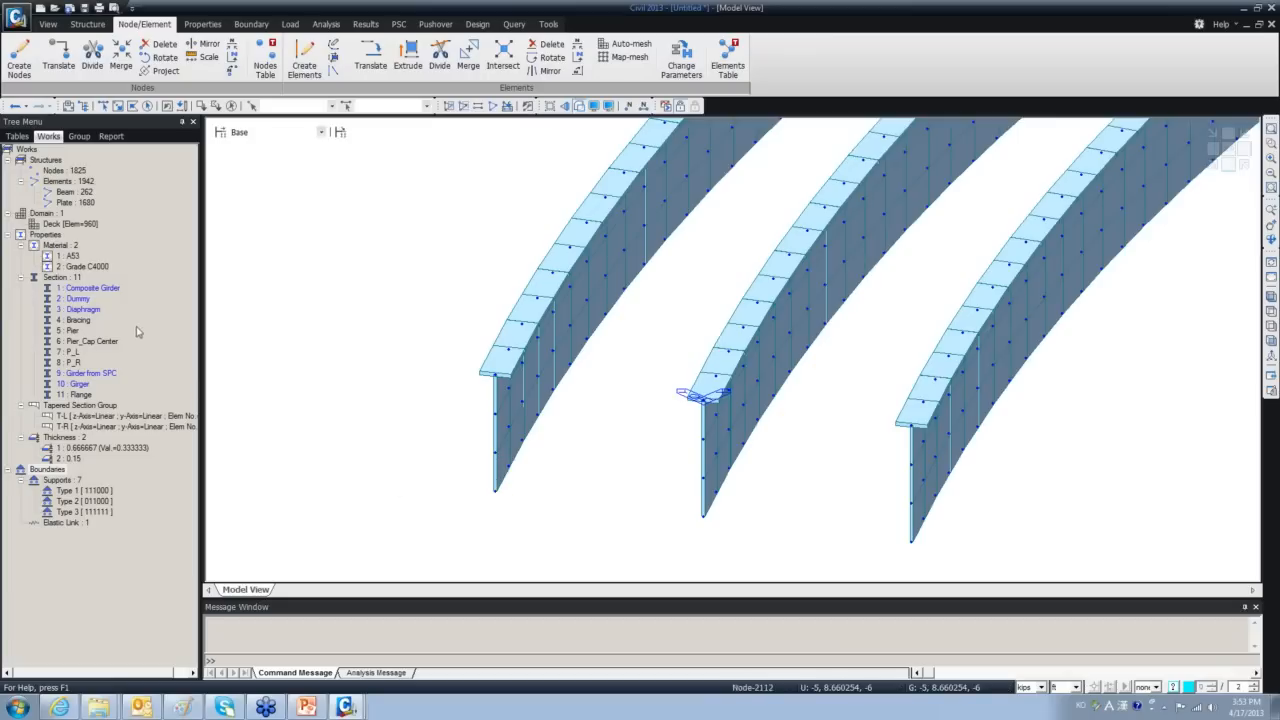
pyautogui.click(80, 395)
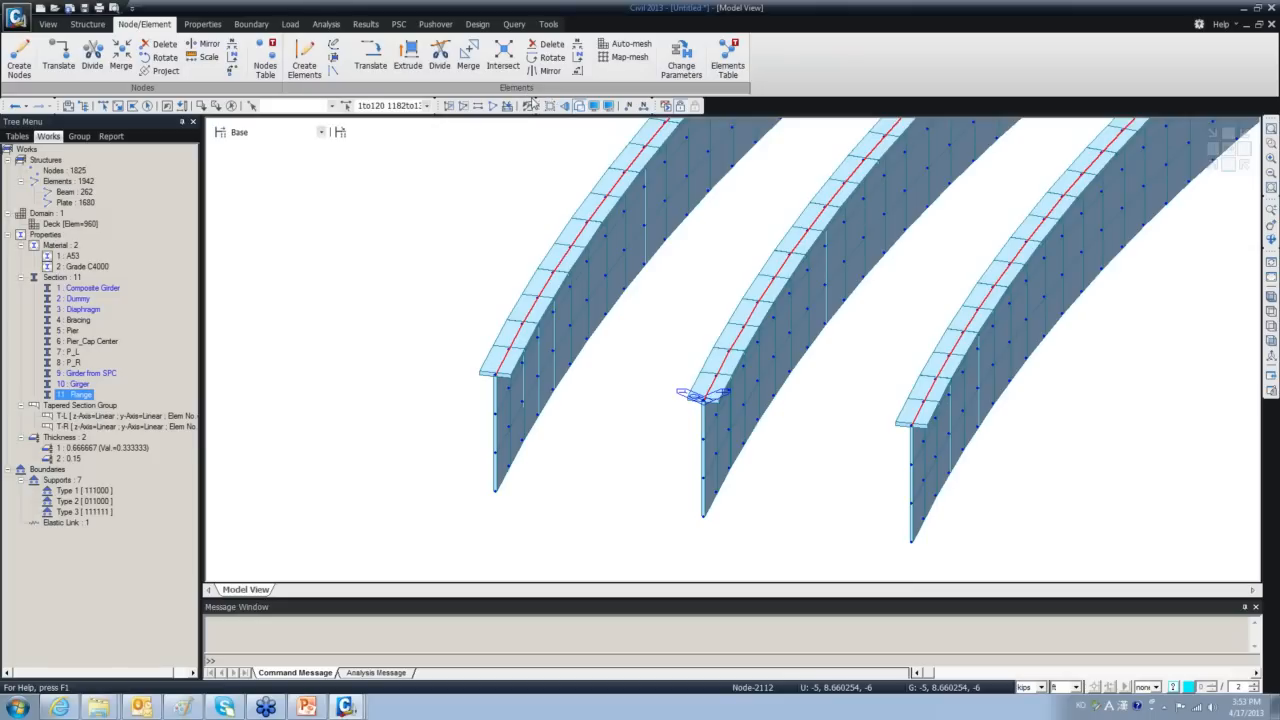
pyautogui.rightClick(389, 182)
pyautogui.moveTo(430, 187)
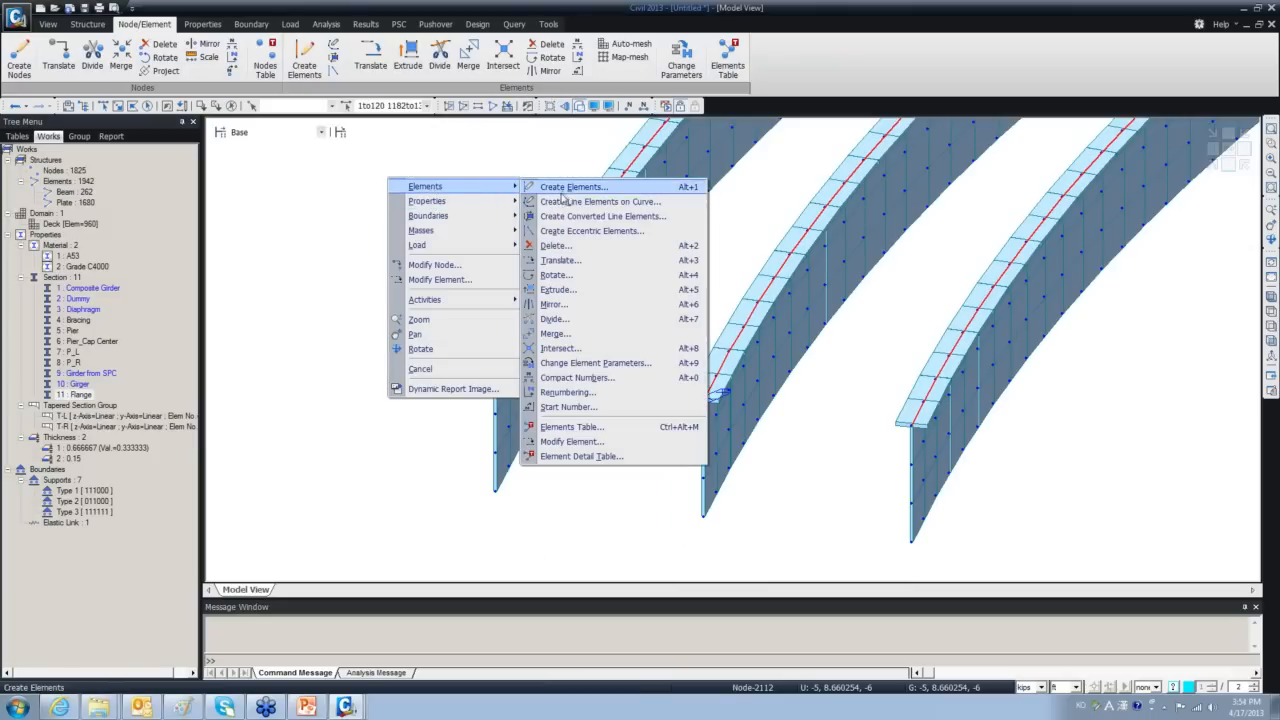
pyautogui.click(556, 260)
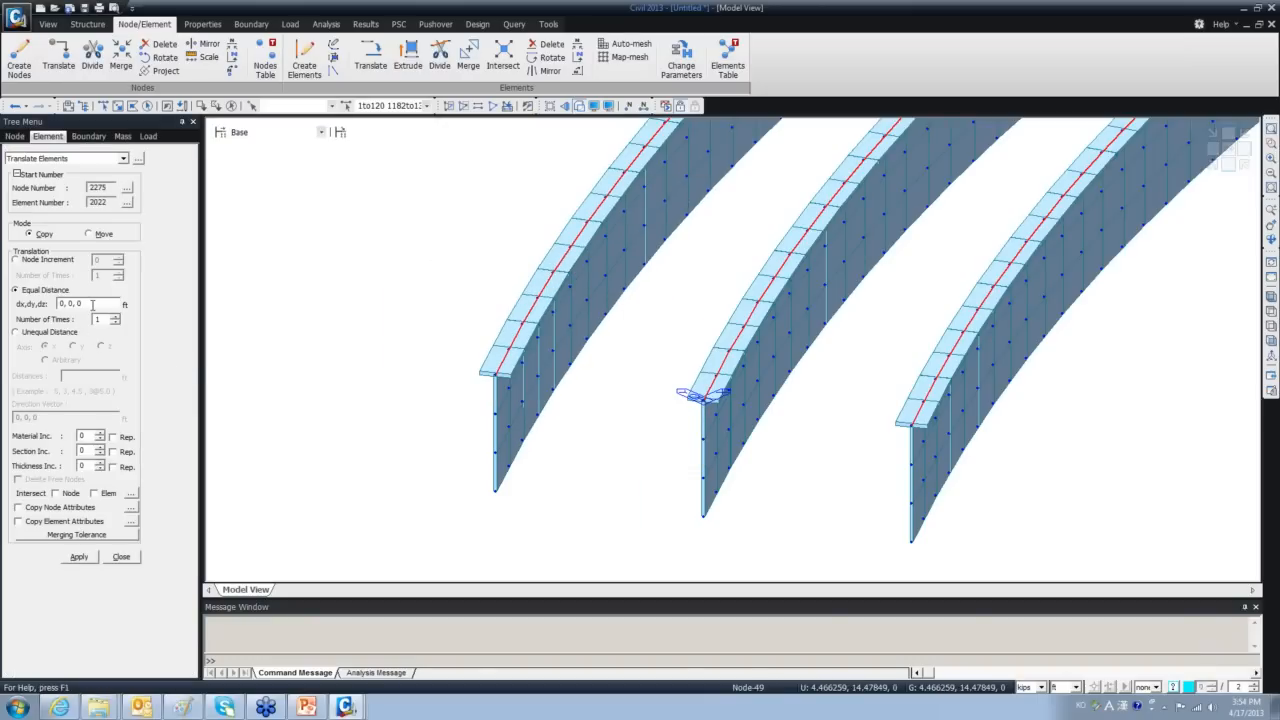
pyautogui.click(92, 303)
pyautogui.click(497, 376)
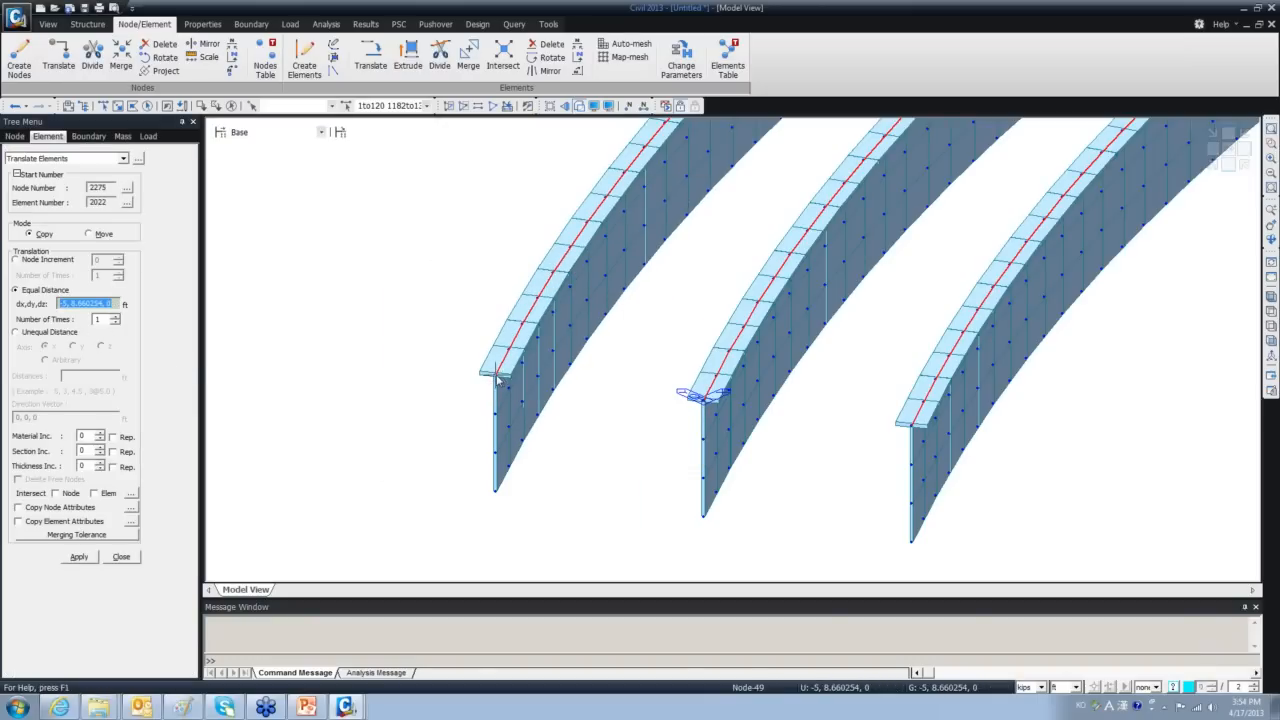
pyautogui.click(493, 492)
pyautogui.click(495, 494)
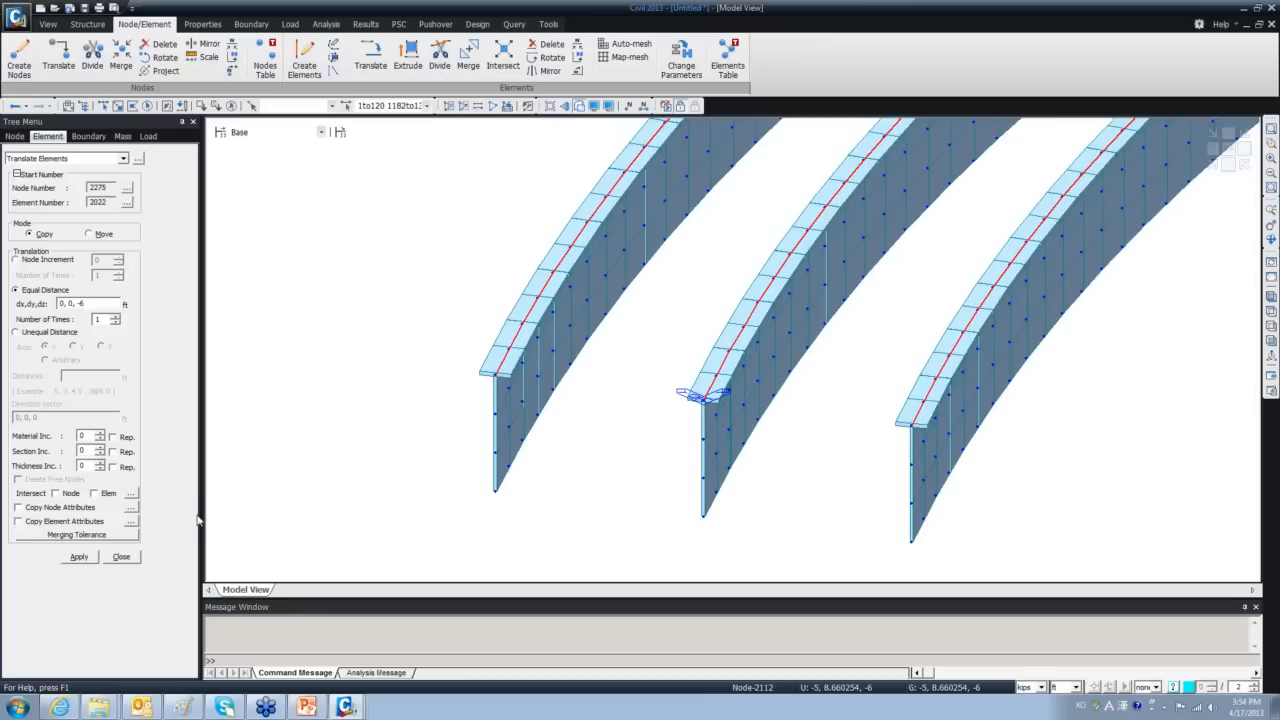
pyautogui.click(78, 556)
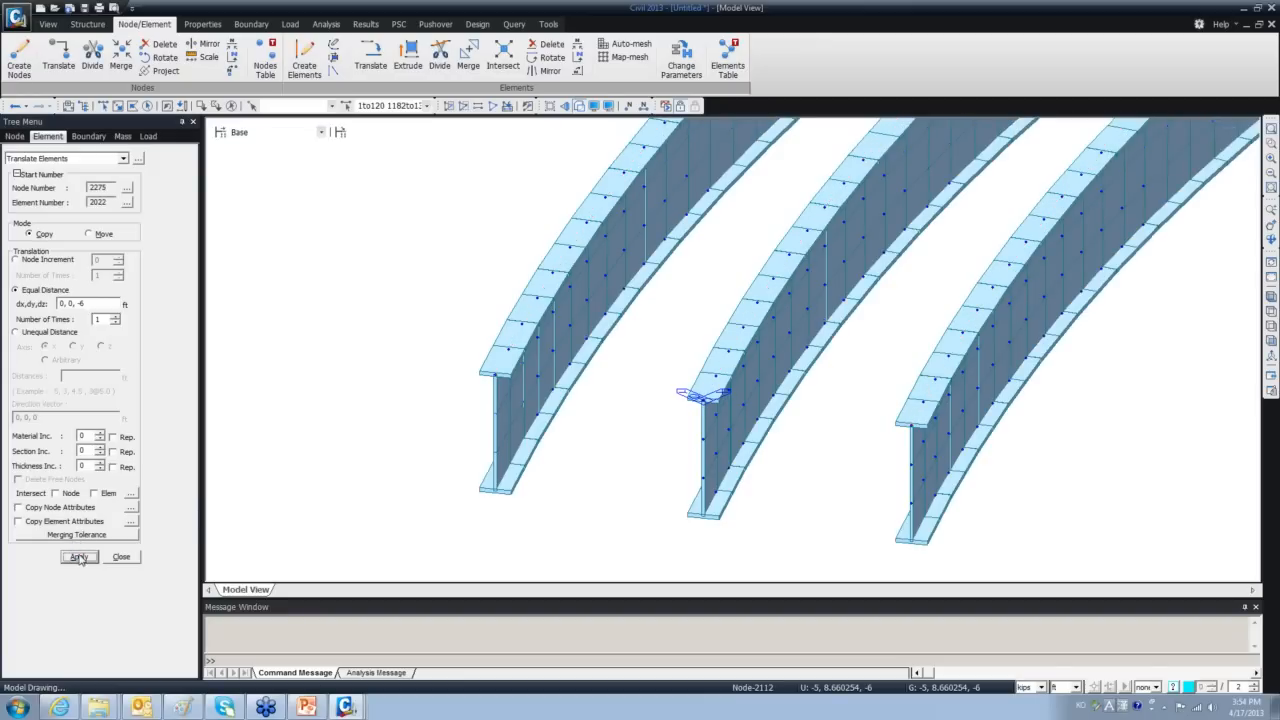
pyautogui.click(121, 557)
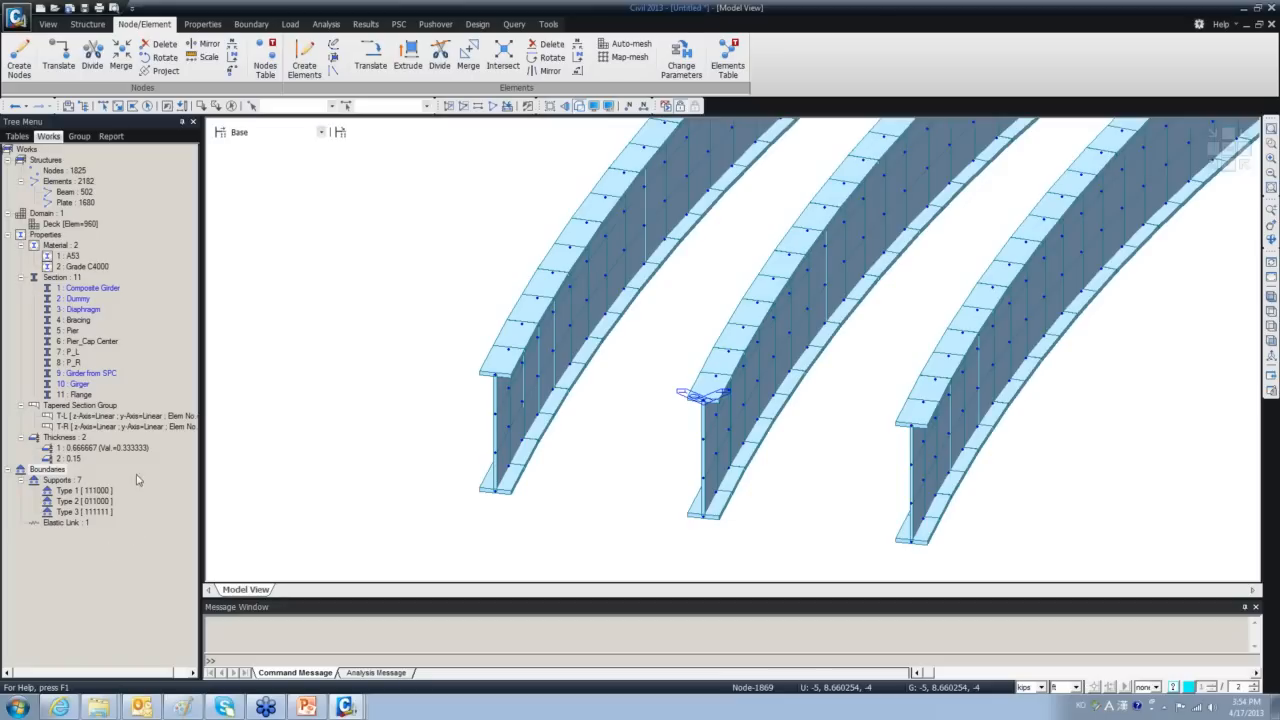
# Bring the deck and pier back into view with the girders and turn off the node display.
pyautogui.scroll(-5, 590, 410)
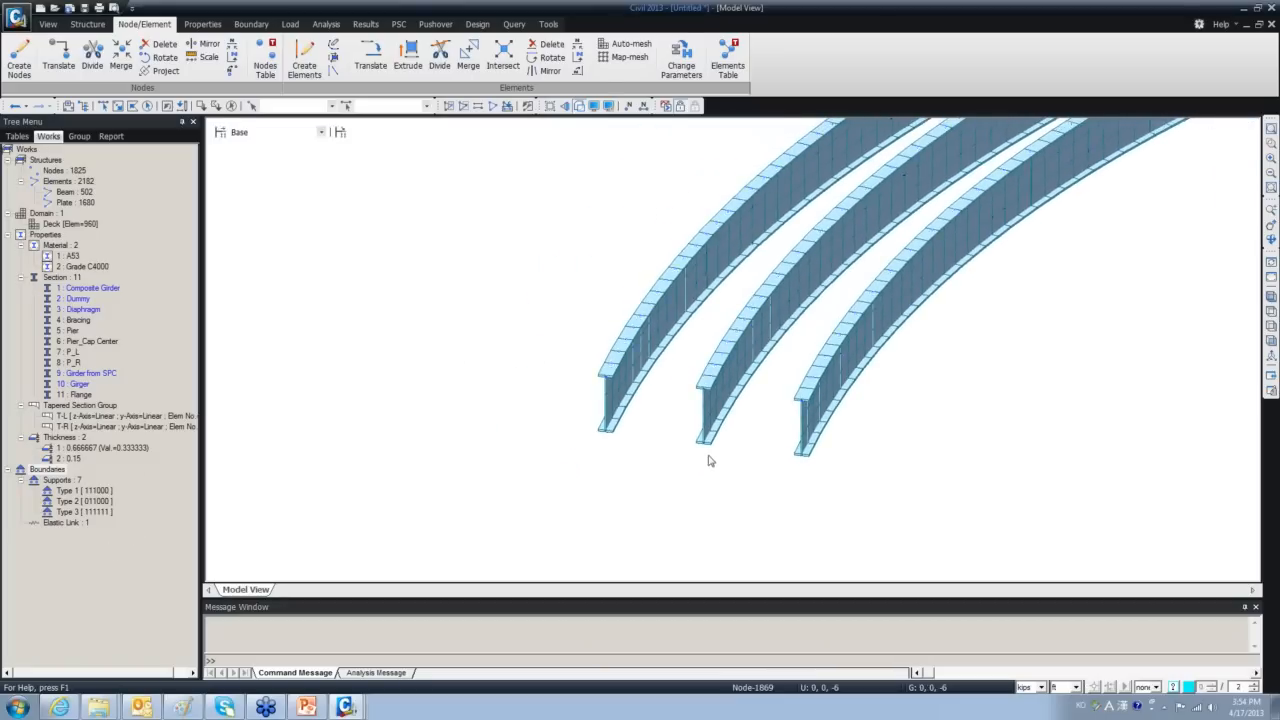
pyautogui.scroll(-2, 709, 461)
pyautogui.keyDown('ctrl'); pyautogui.moveTo(703, 443); pyautogui.dragTo(306, 494, button='middle'); pyautogui.keyUp('ctrl')
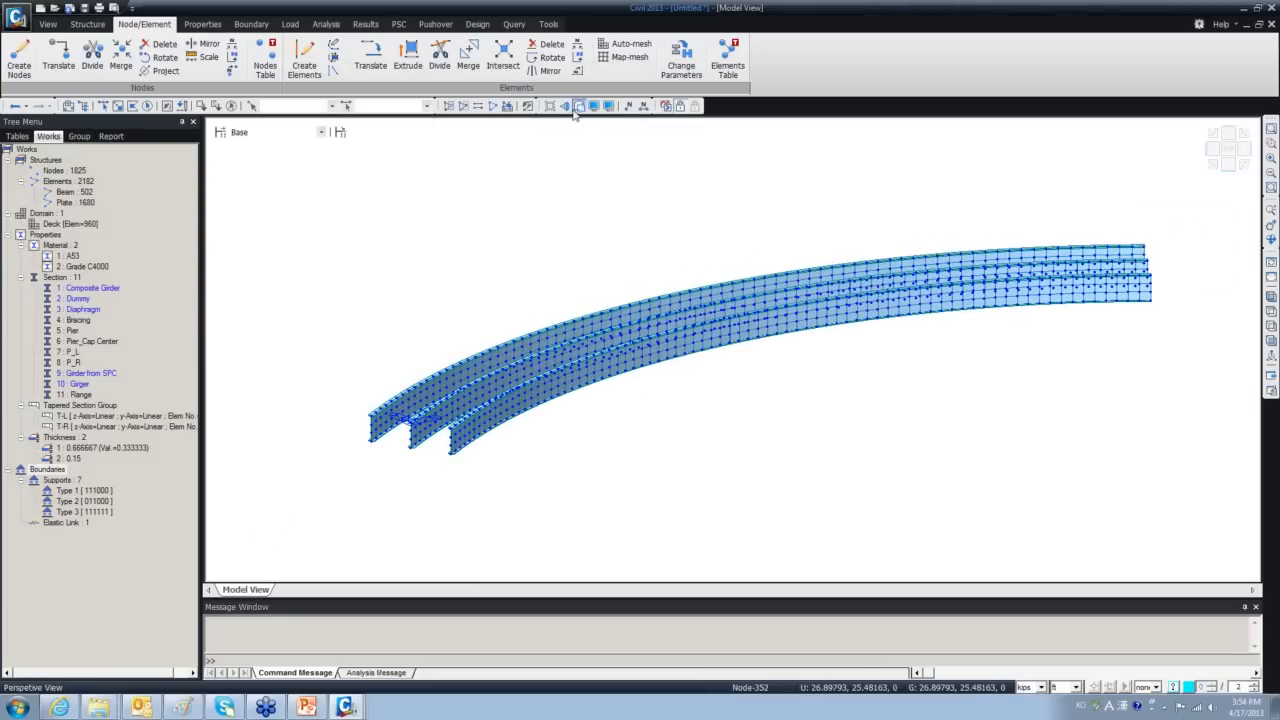
pyautogui.click(492, 105)
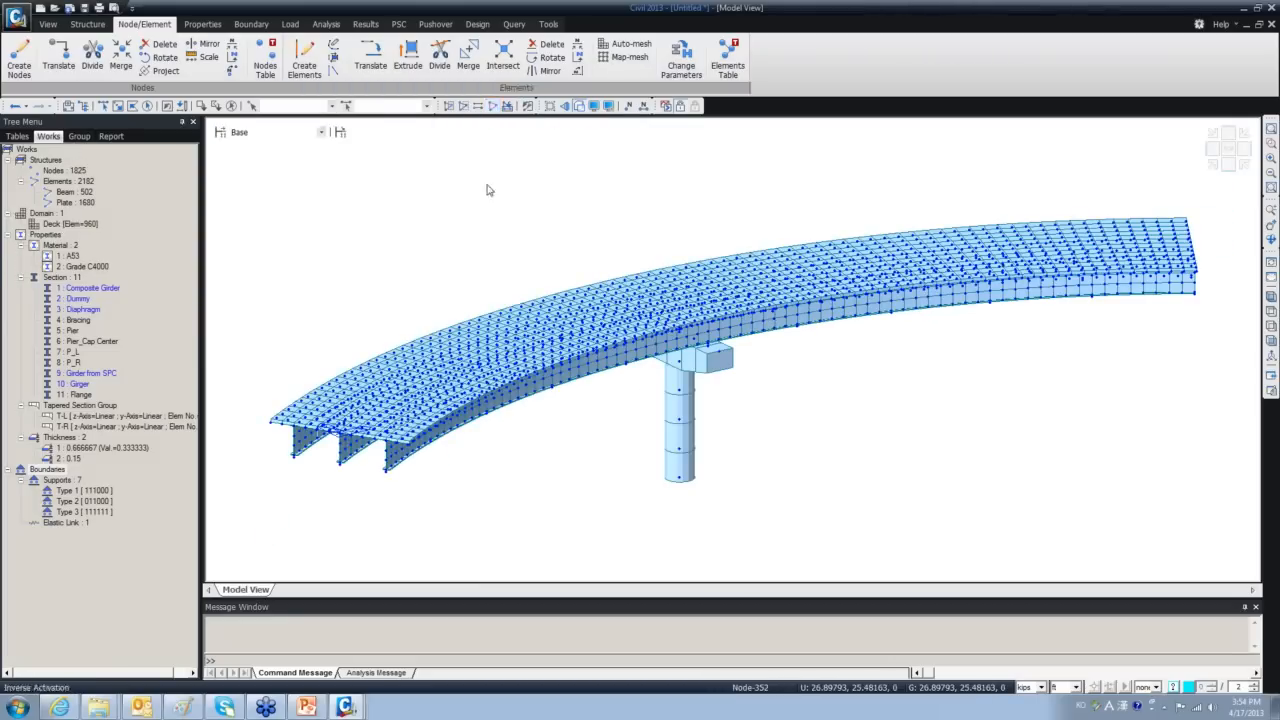
pyautogui.click(594, 109)
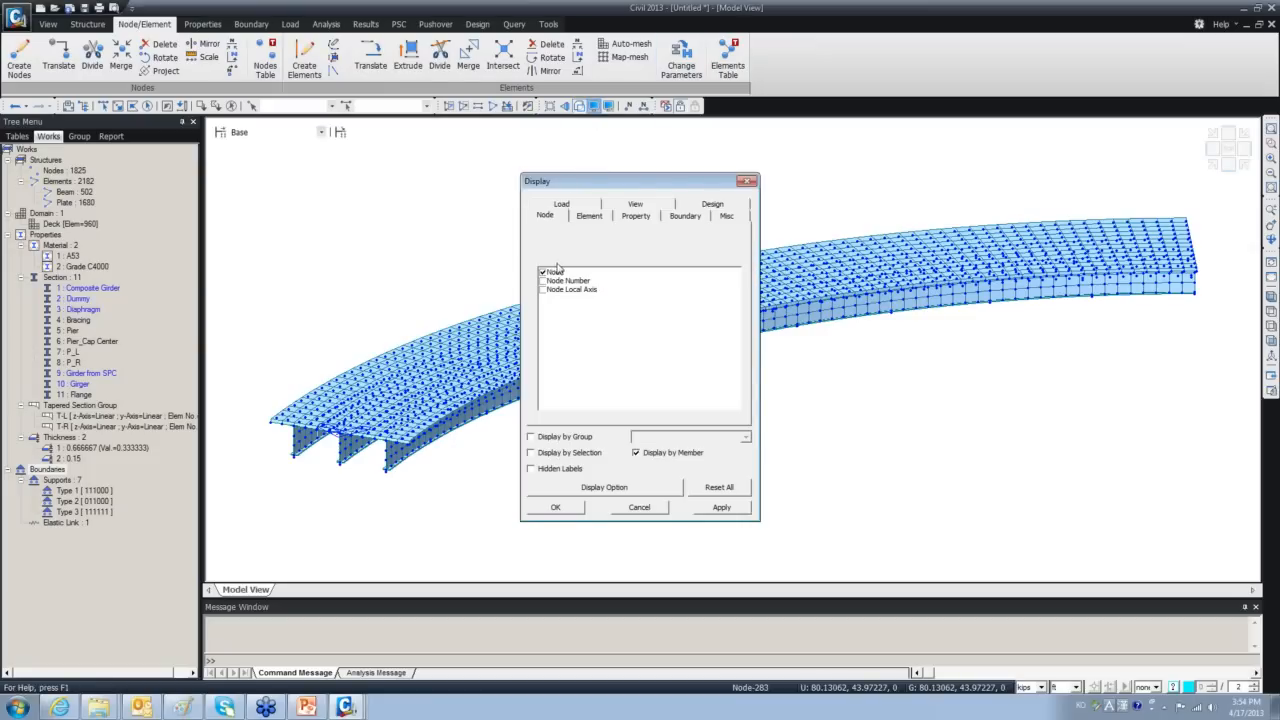
pyautogui.click(542, 273)
pyautogui.click(555, 507)
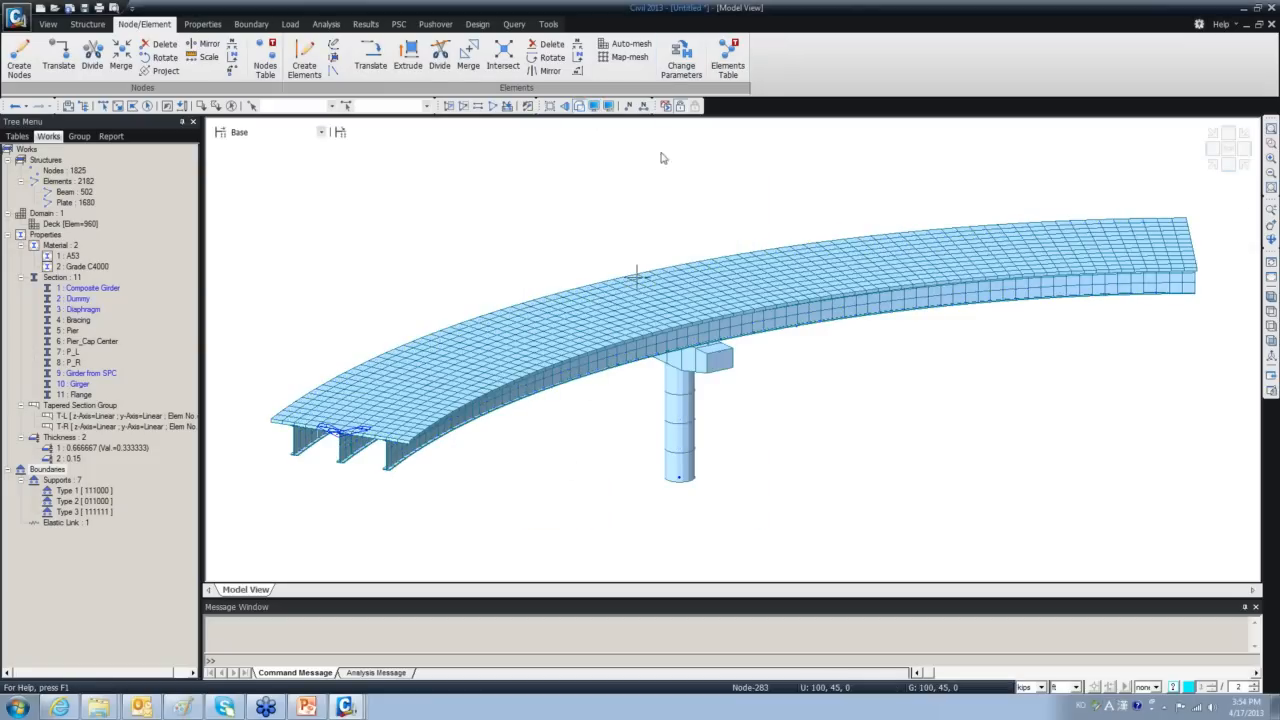
# Isolate the deck by window-selecting its plates along the top of the bridge in front view and activating only them.
pyautogui.moveTo(687, 307); pyautogui.dragTo(711, 270, button='middle')
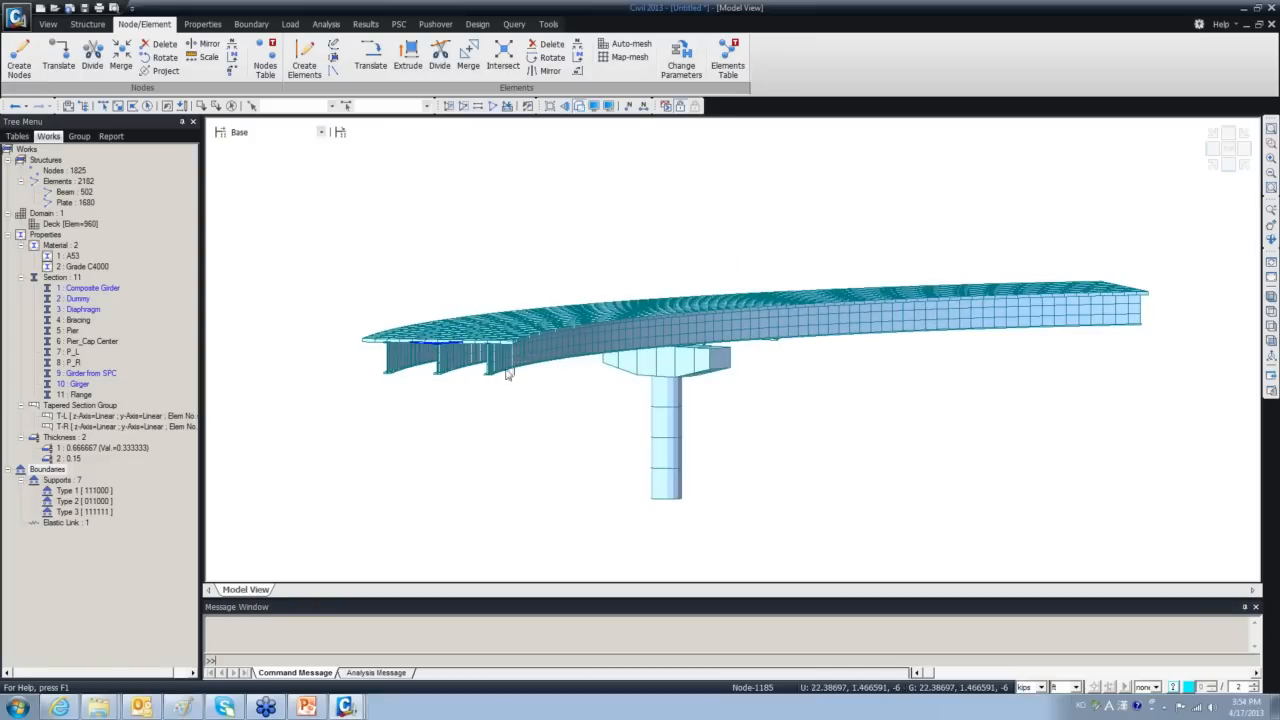
pyautogui.moveTo(511, 371); pyautogui.dragTo(457, 404, button='middle')
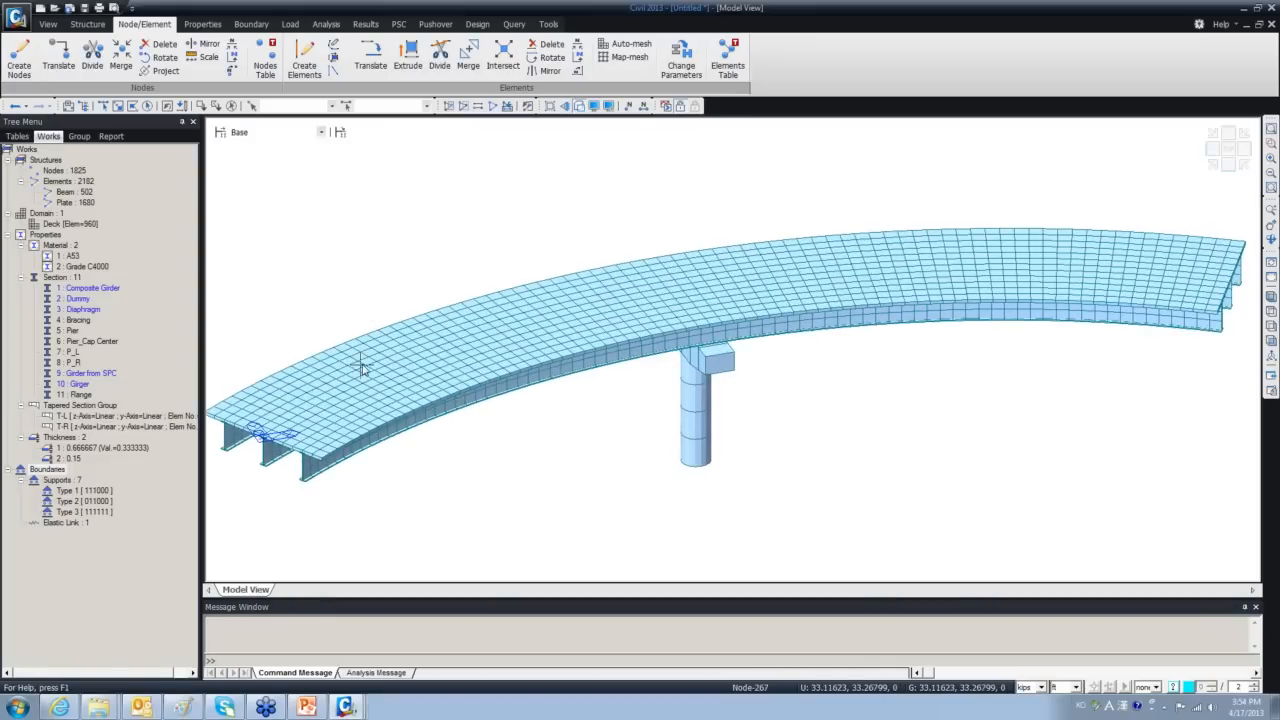
pyautogui.moveTo(314, 479); pyautogui.dragTo(338, 465, button='middle')
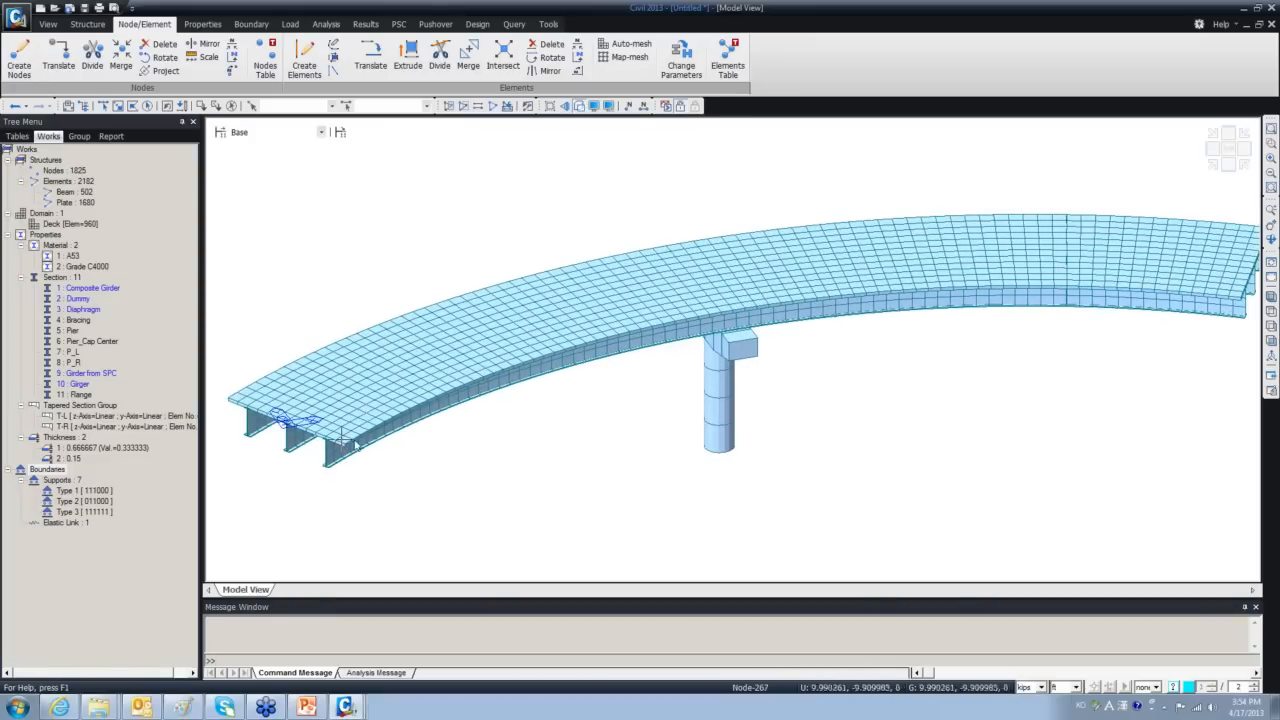
pyautogui.keyDown('ctrl'); pyautogui.moveTo(568, 373); pyautogui.dragTo(582, 238, button='middle'); pyautogui.keyUp('ctrl')
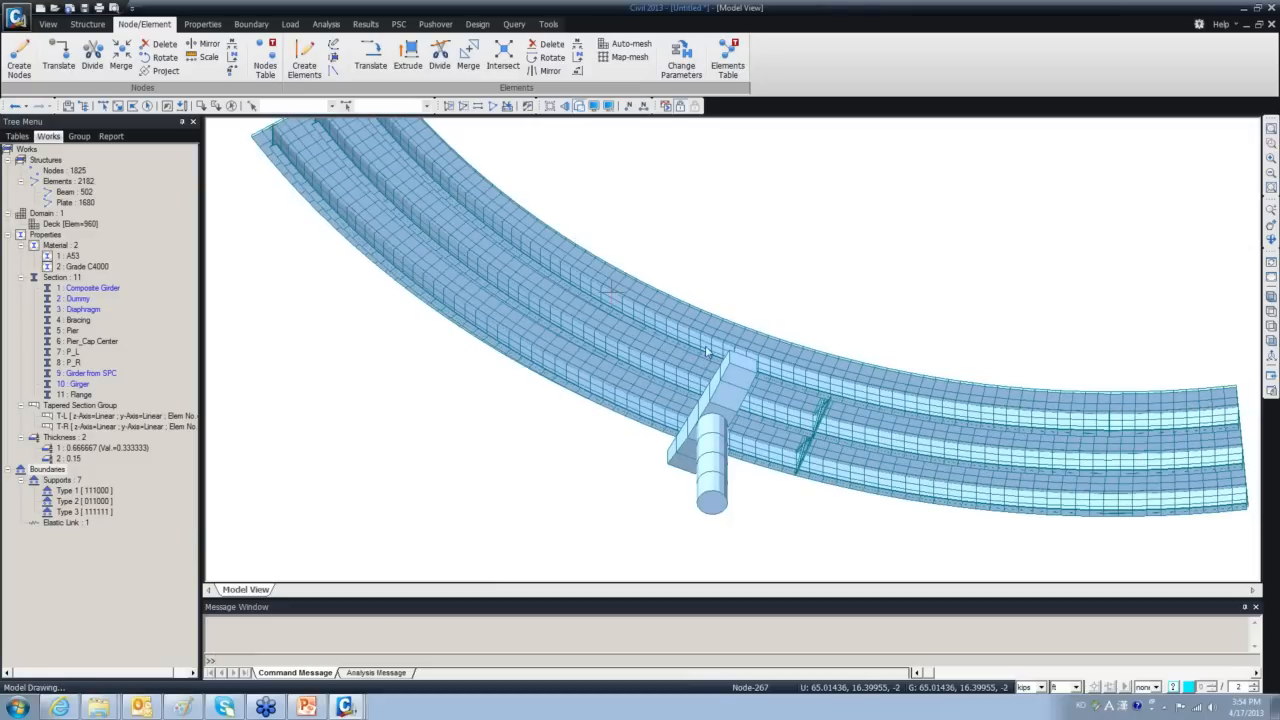
pyautogui.keyDown('ctrl'); pyautogui.moveTo(745, 435); pyautogui.dragTo(846, 446, button='middle'); pyautogui.keyUp('ctrl')
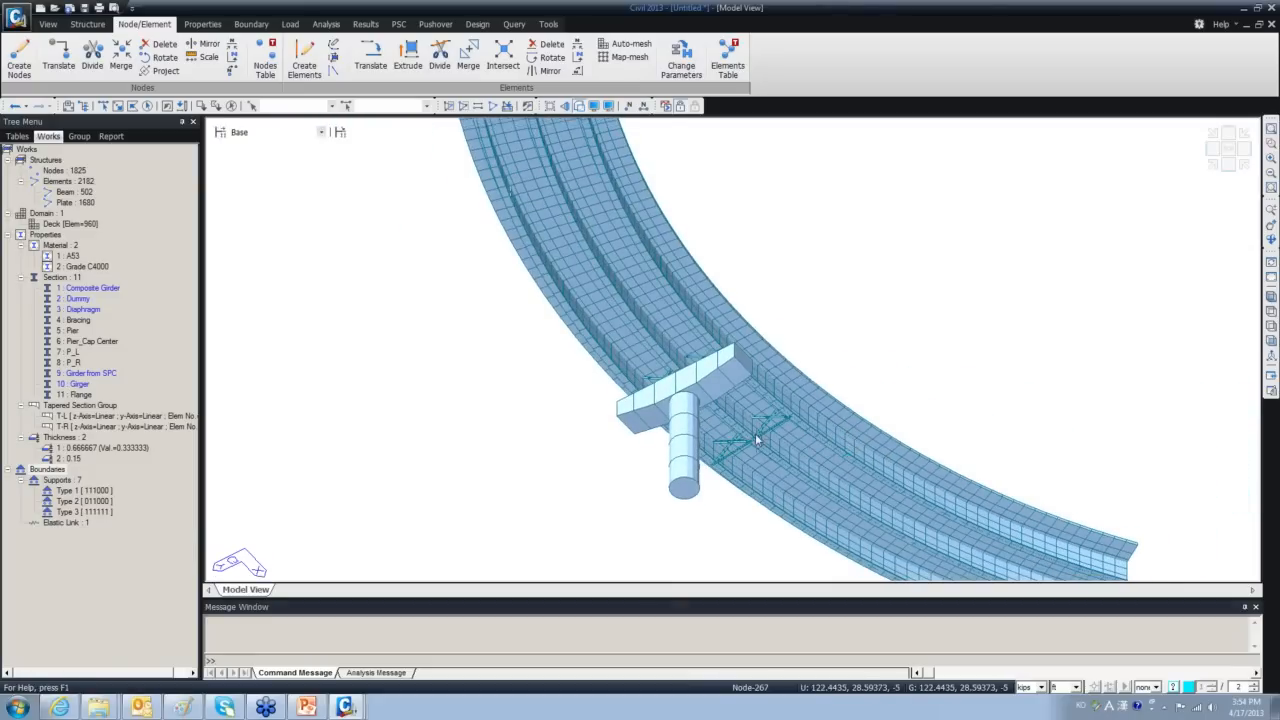
pyautogui.keyDown('ctrl'); pyautogui.moveTo(843, 294); pyautogui.dragTo(781, 428, button='middle'); pyautogui.keyUp('ctrl')
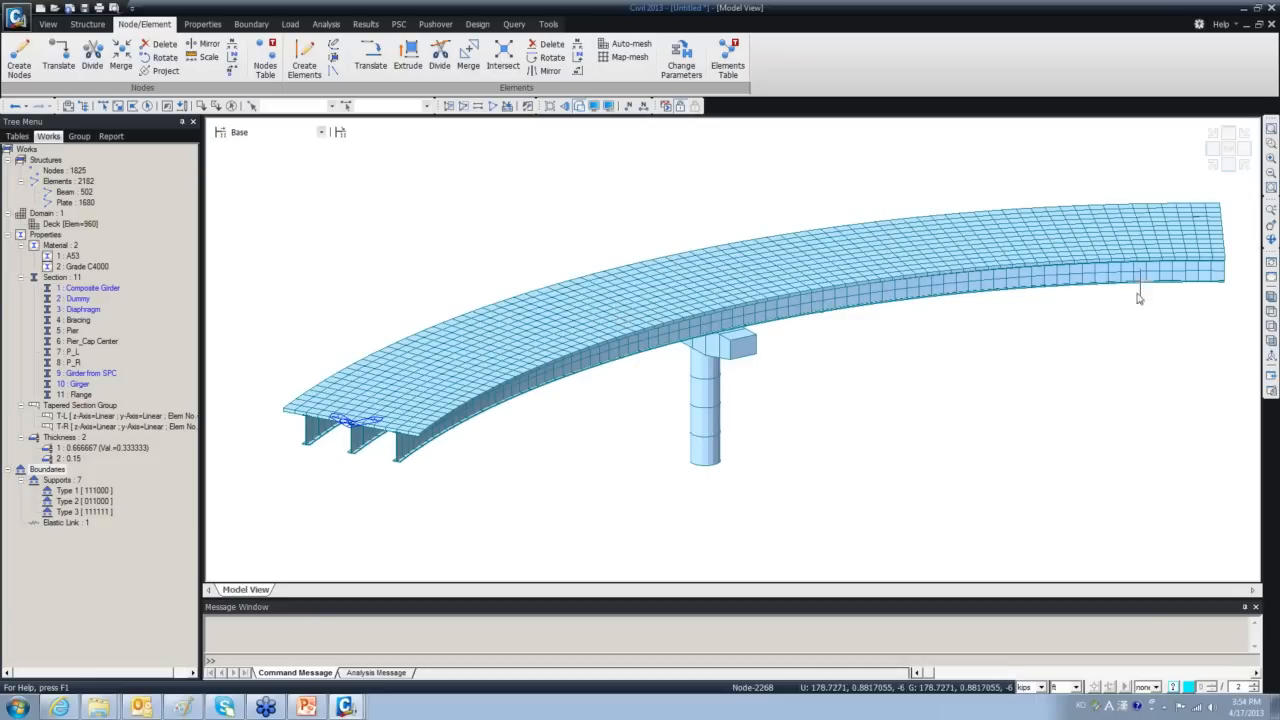
pyautogui.click(1271, 341)
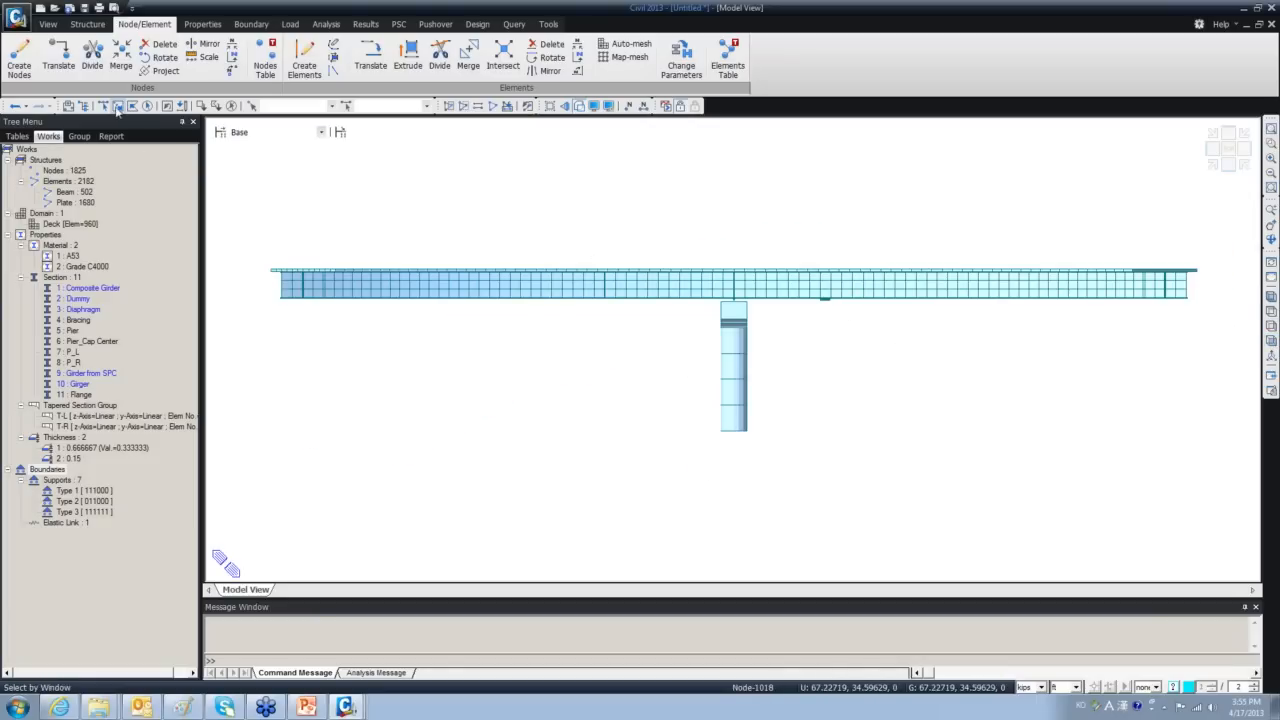
pyautogui.moveTo(246, 231); pyautogui.dragTo(1205, 277)
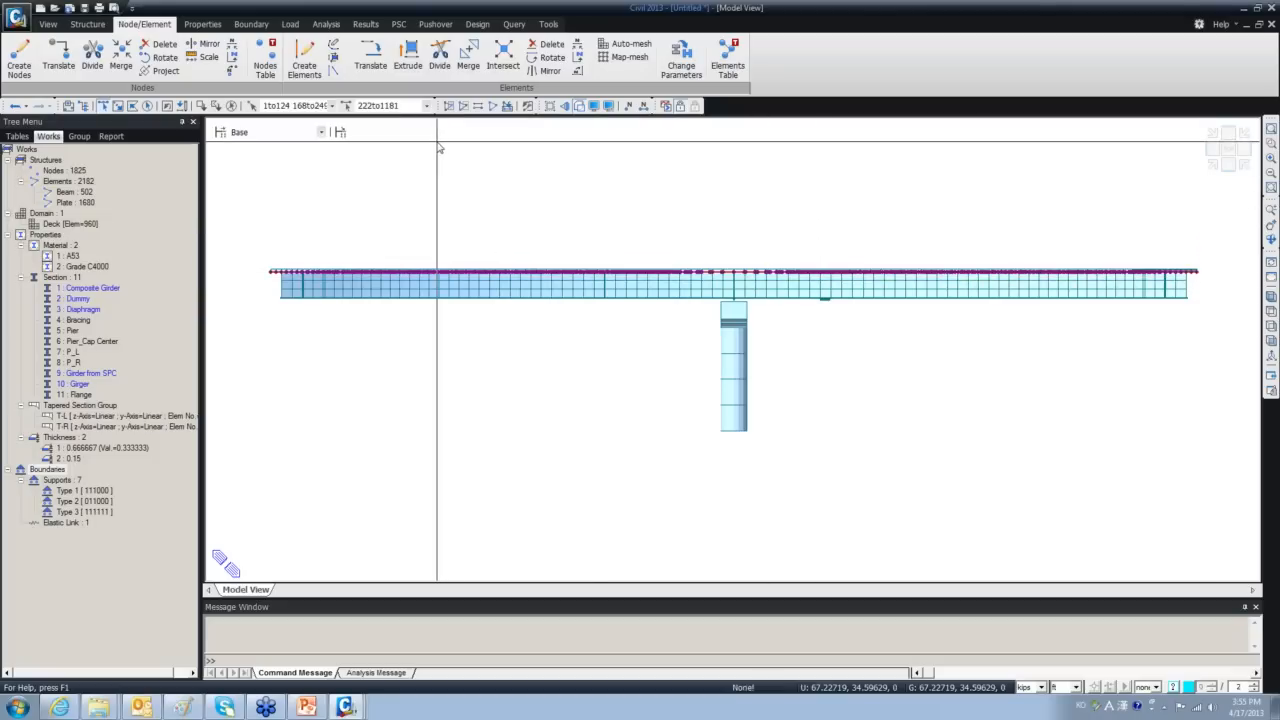
pyautogui.click(448, 106)
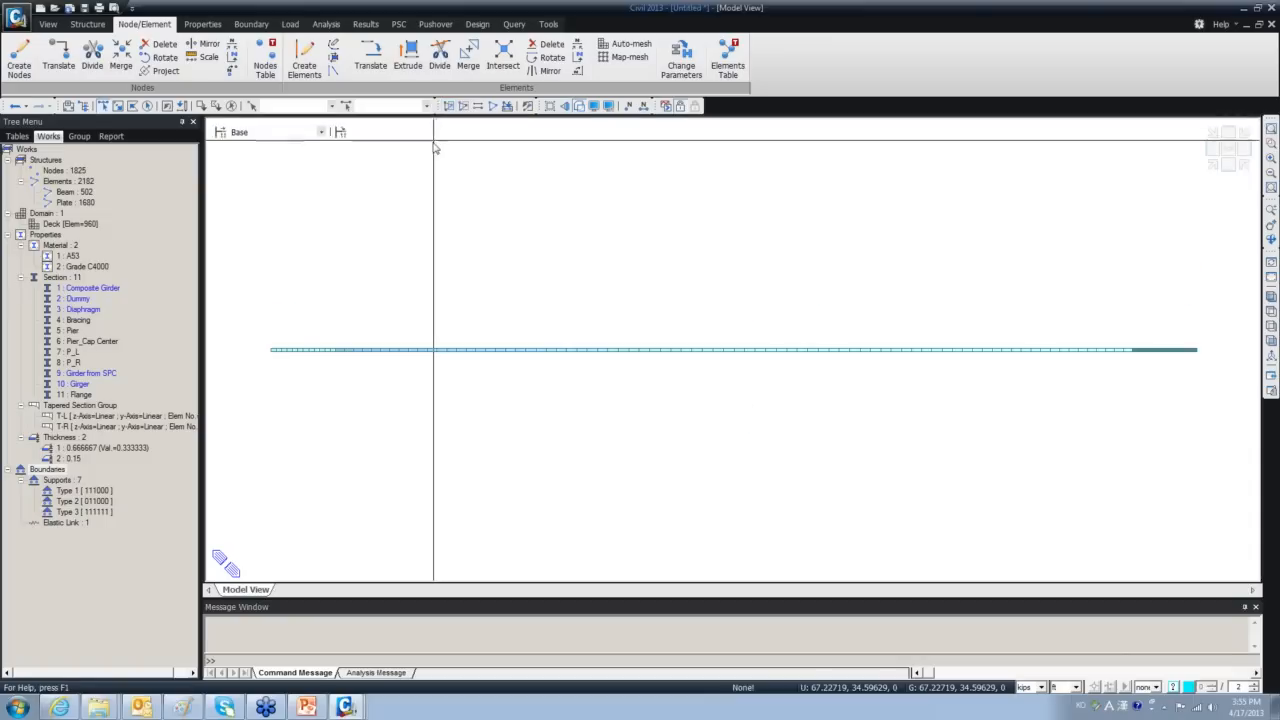
pyautogui.keyDown('ctrl'); pyautogui.moveTo(630, 354); pyautogui.dragTo(629, 420, button='middle'); pyautogui.keyUp('ctrl')
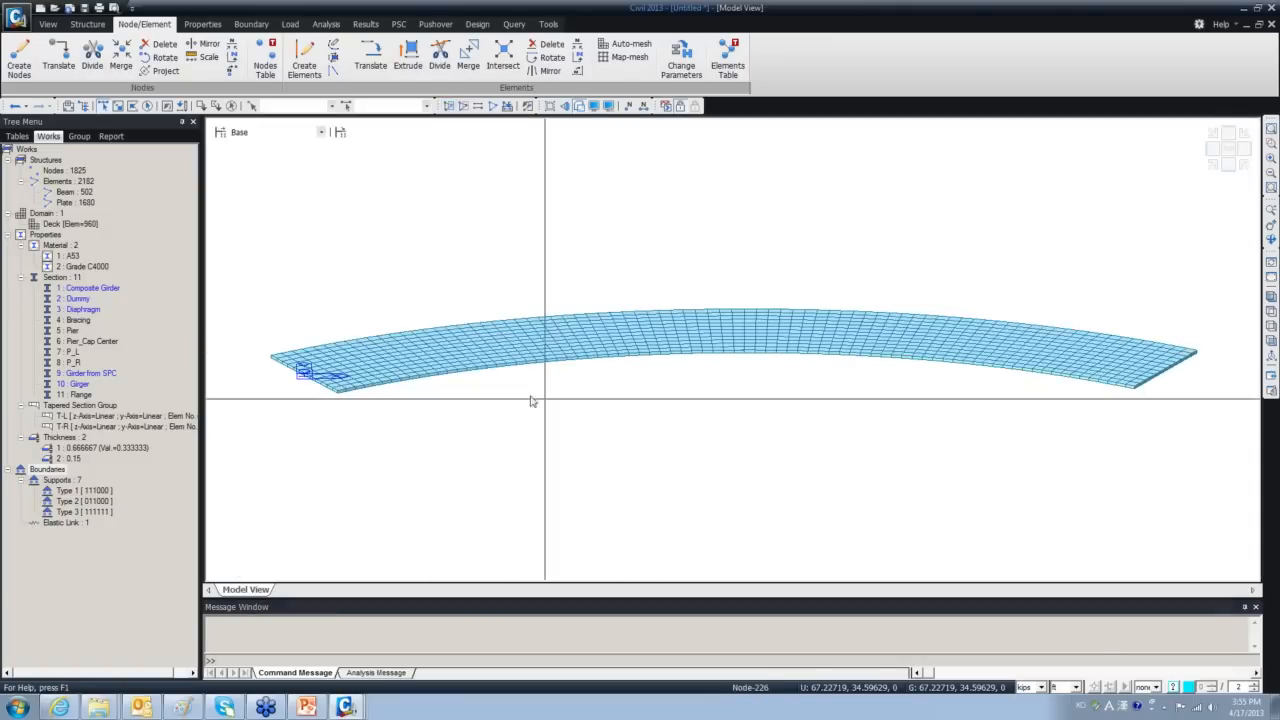
# Check the plate elements of the isolated deck and show the deck in plan view.
pyautogui.click(66, 192)
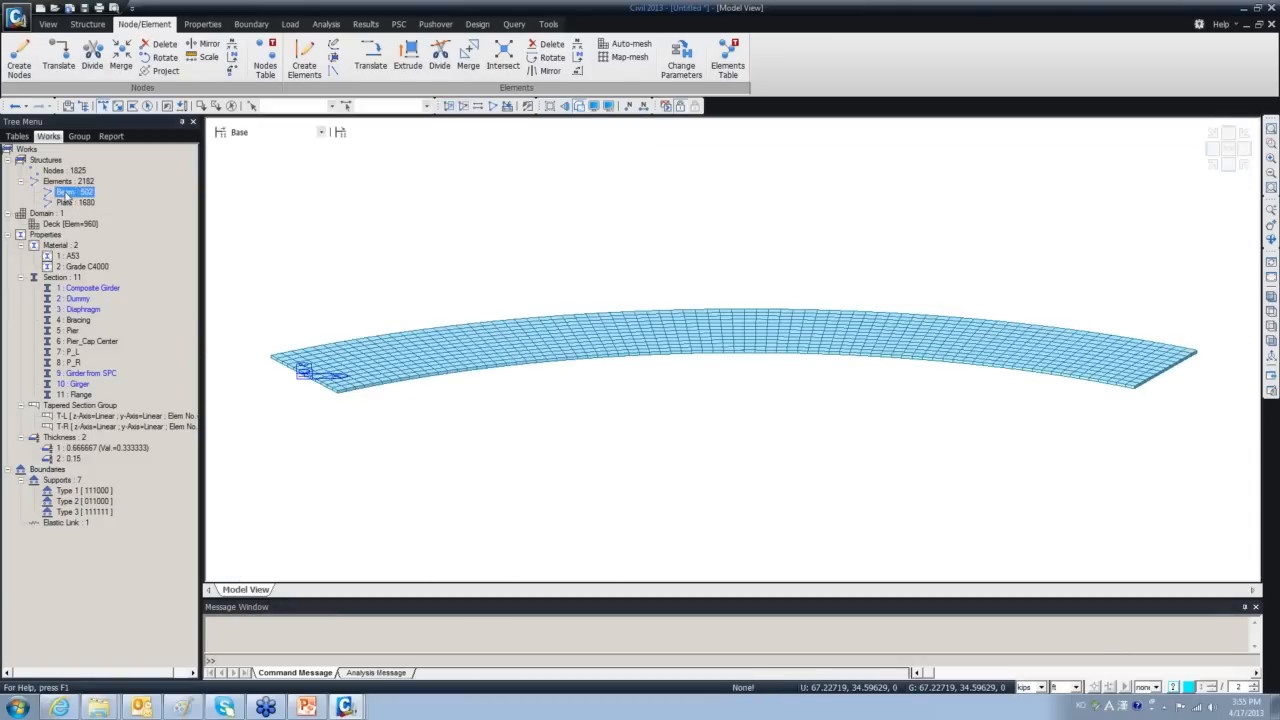
pyautogui.click(66, 203)
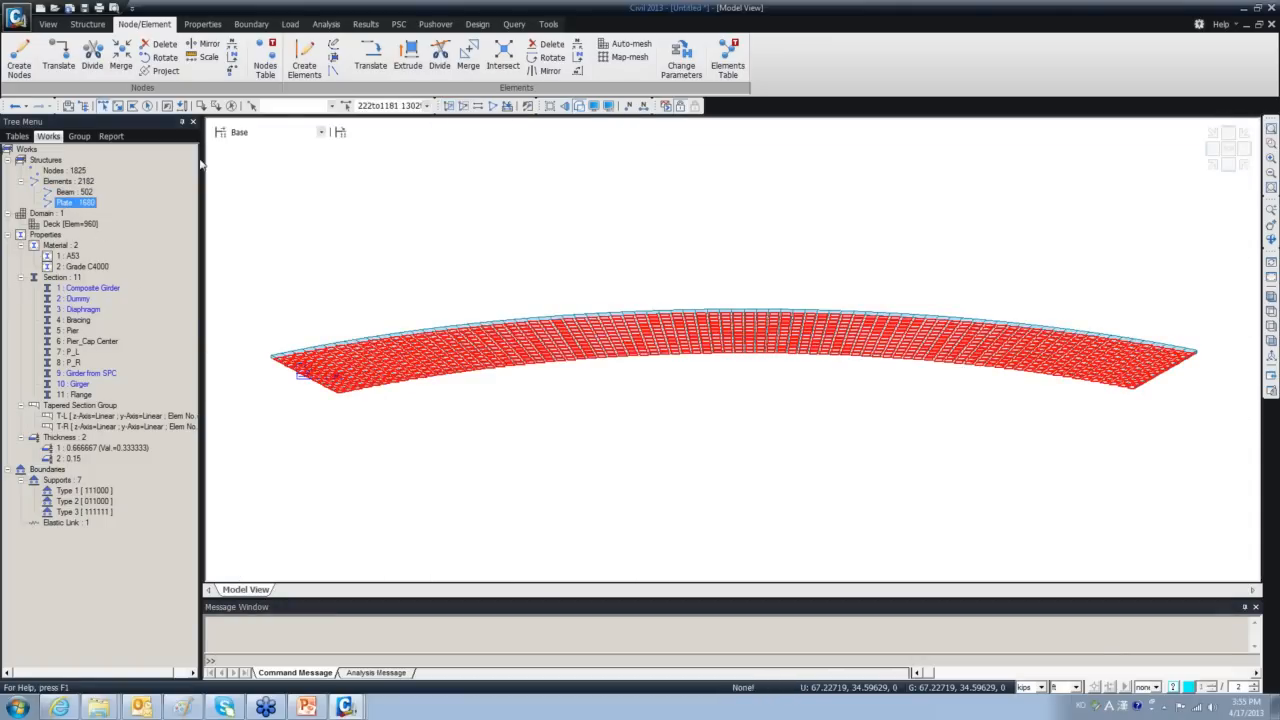
pyautogui.click(231, 106)
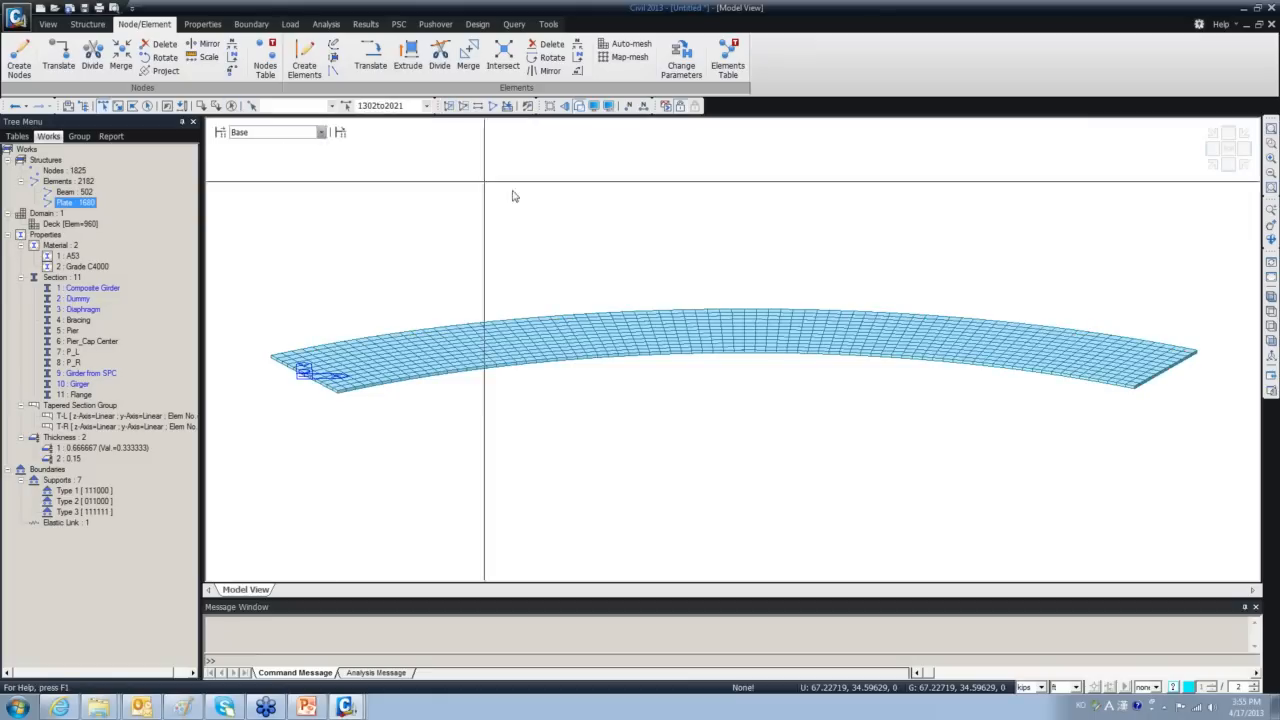
pyautogui.click(1271, 313)
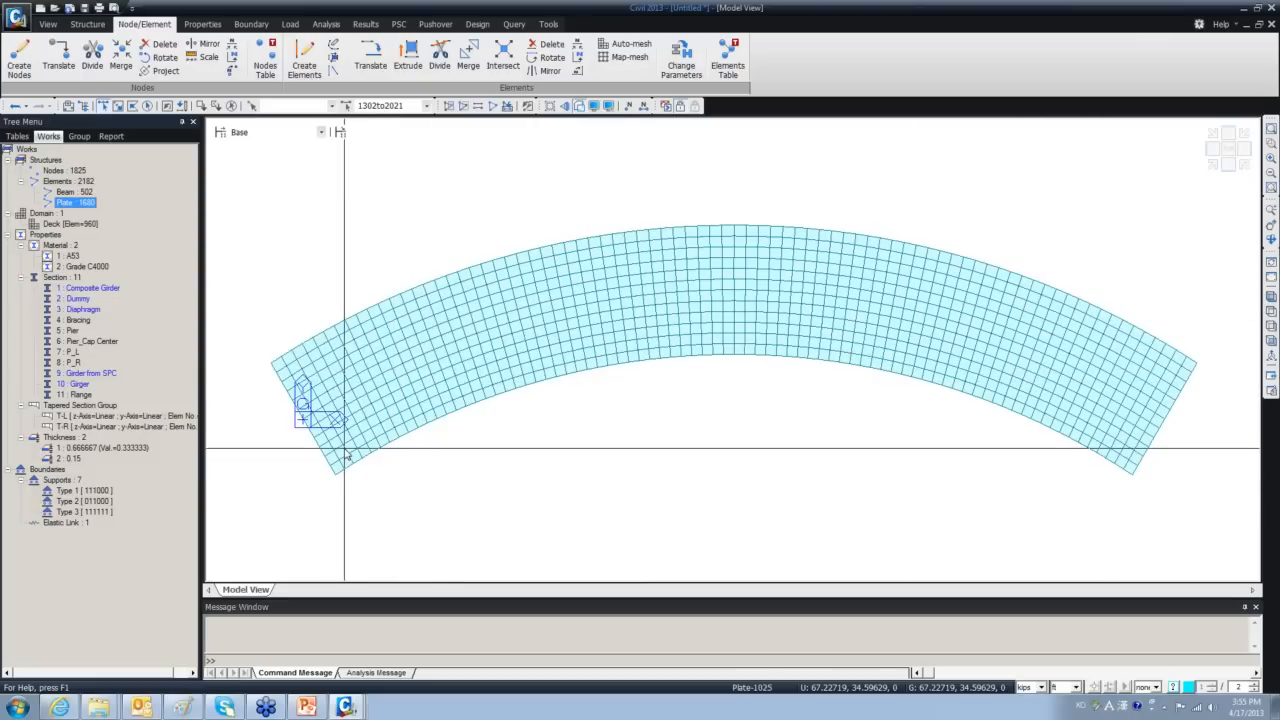
pyautogui.moveTo(346, 456)
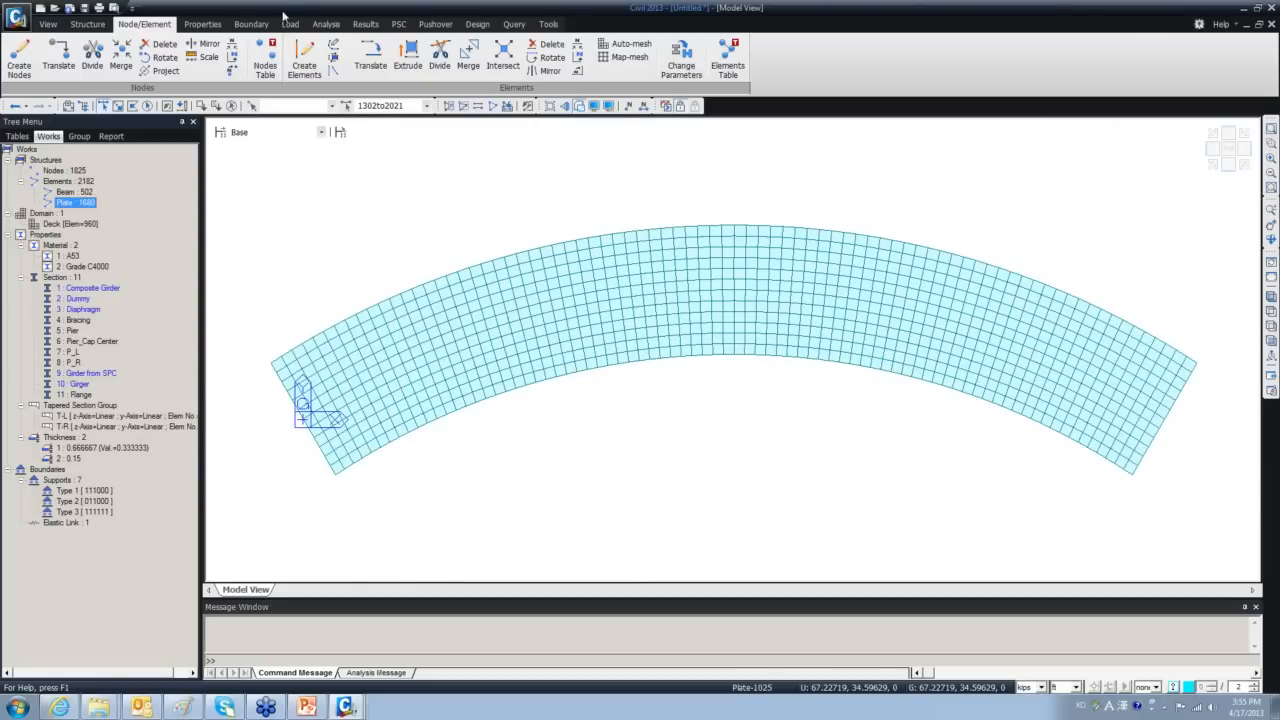
# Set the moving load code to AASHTO LRFD.
pyautogui.click(288, 24)
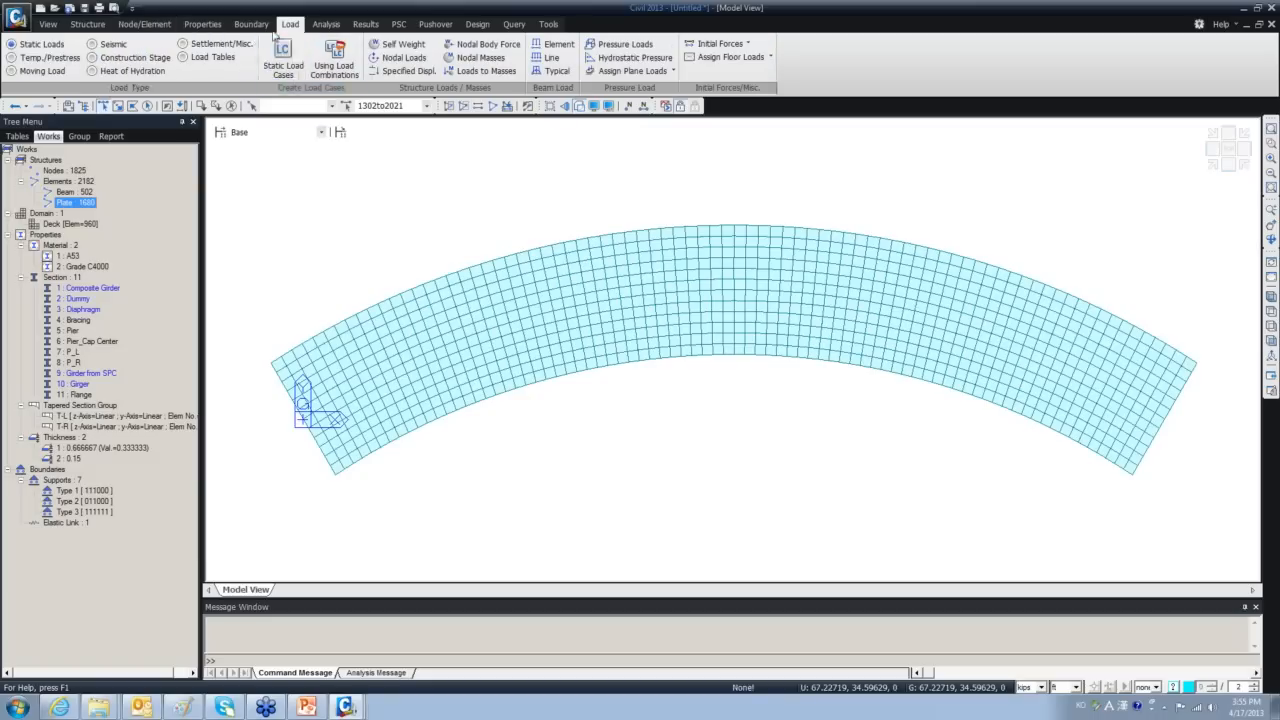
pyautogui.click(40, 71)
pyautogui.click(343, 64)
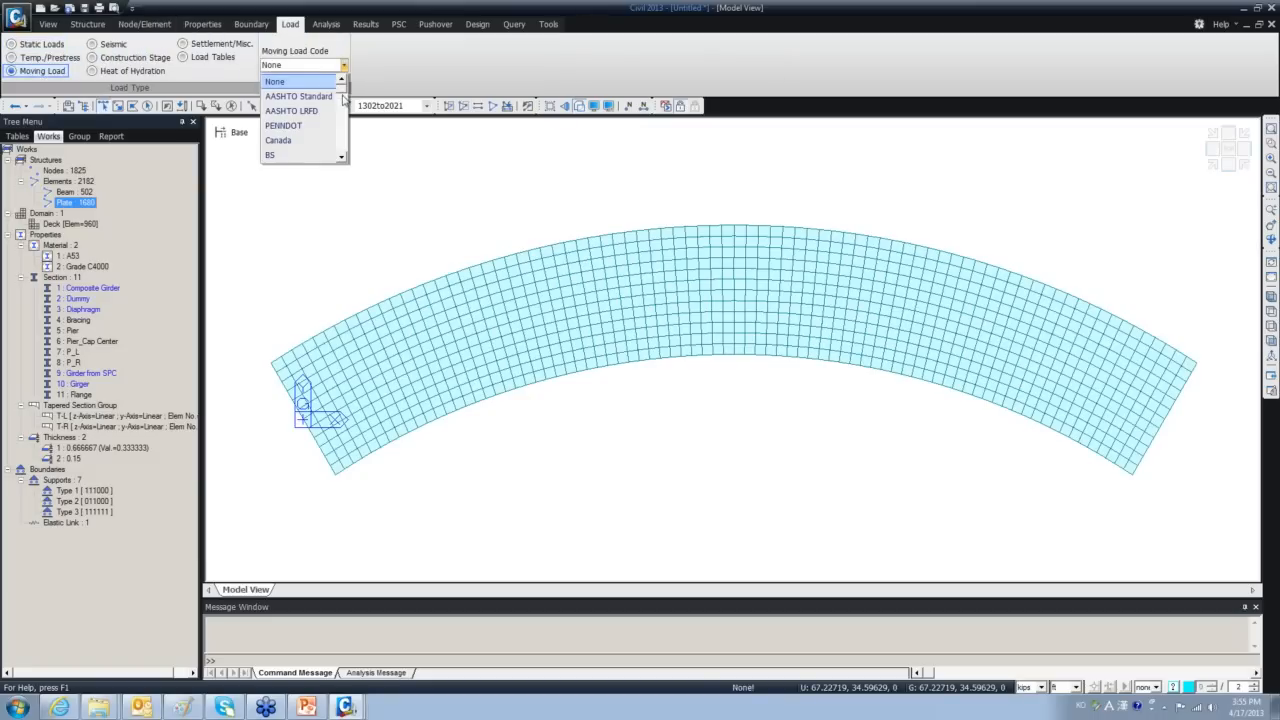
pyautogui.click(320, 110)
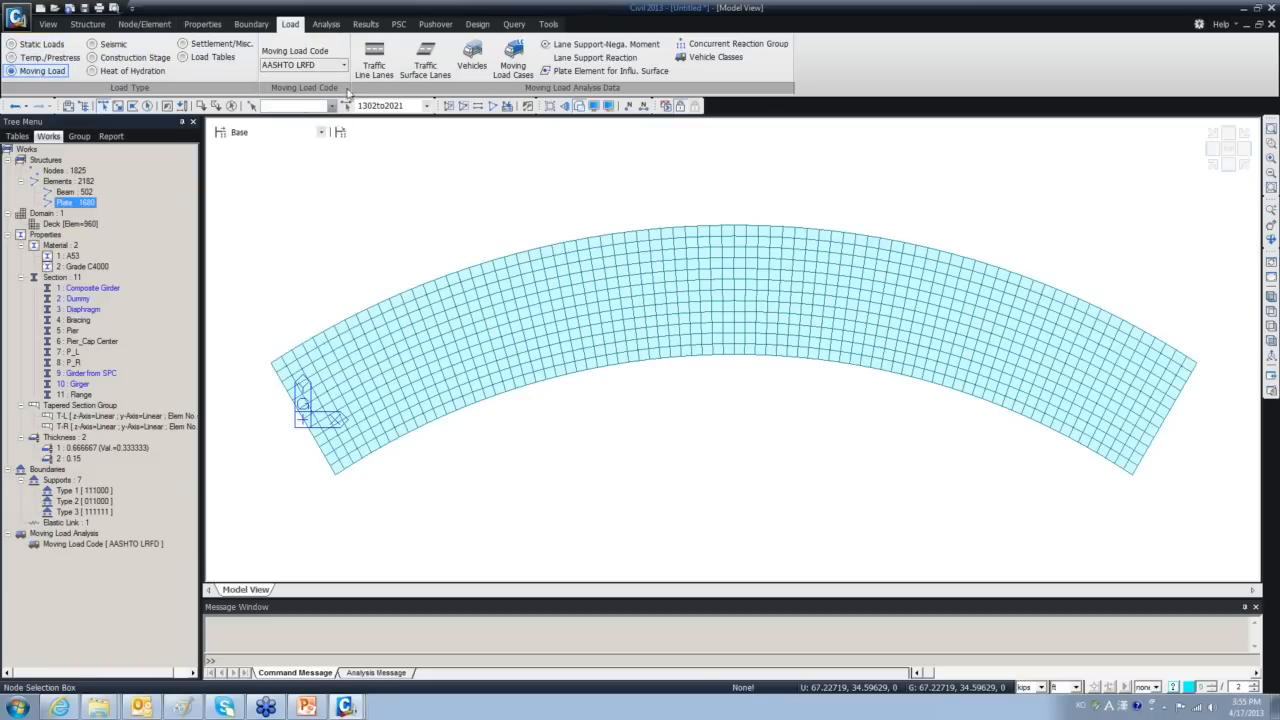
# Start a traffic surface lane L1 with 12 ft lane width, 6 ft wheel spacing, -6 ft offset, both moving directions and nodes chosen by picking.
pyautogui.click(422, 77)
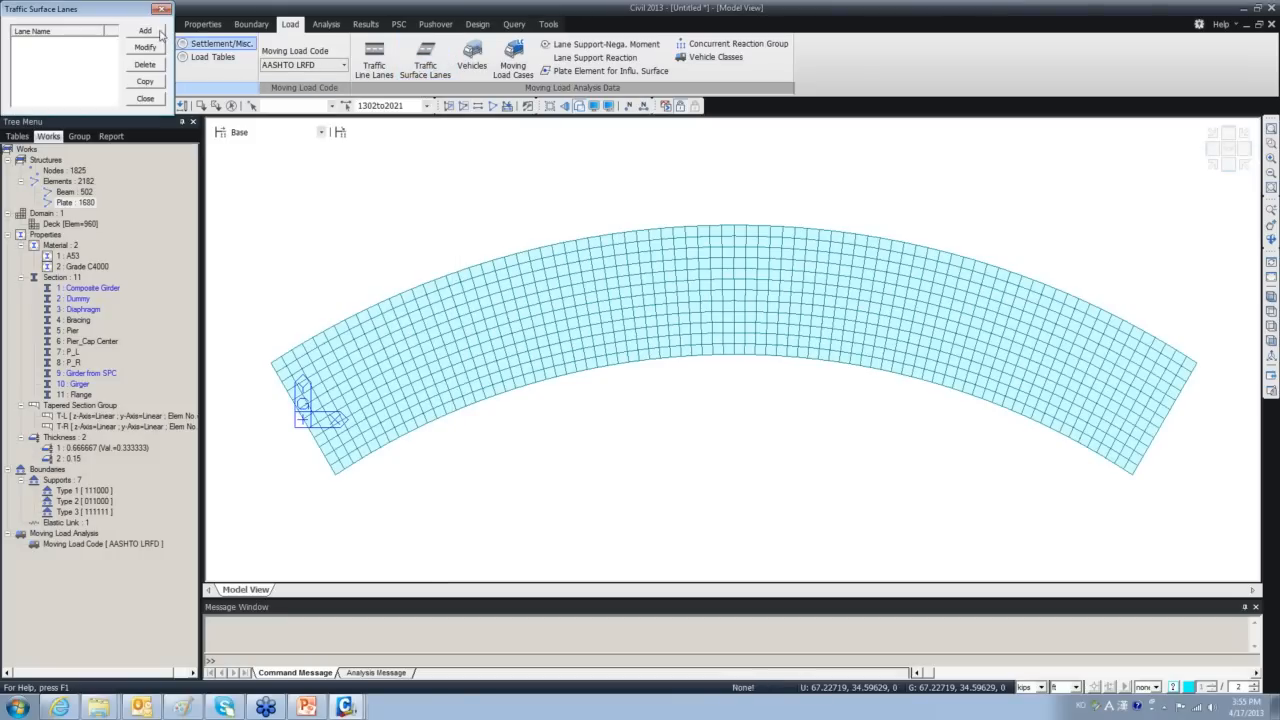
pyautogui.click(146, 31)
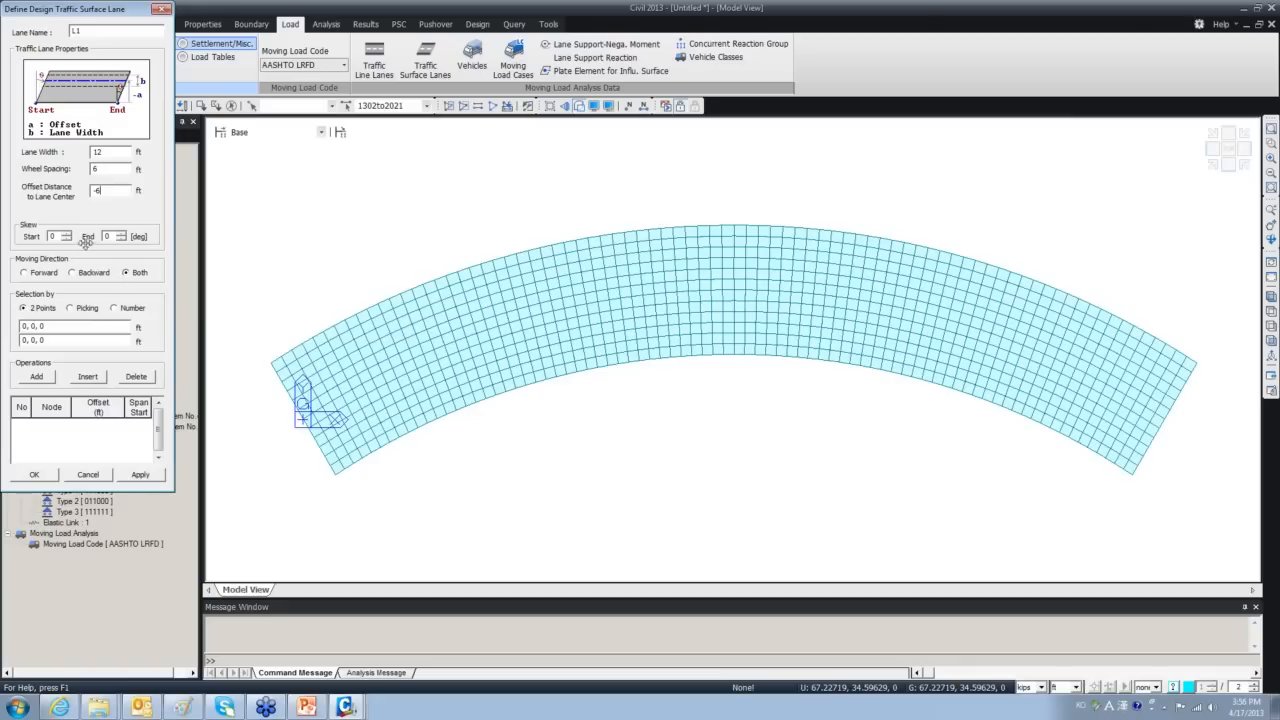
pyautogui.click(70, 308)
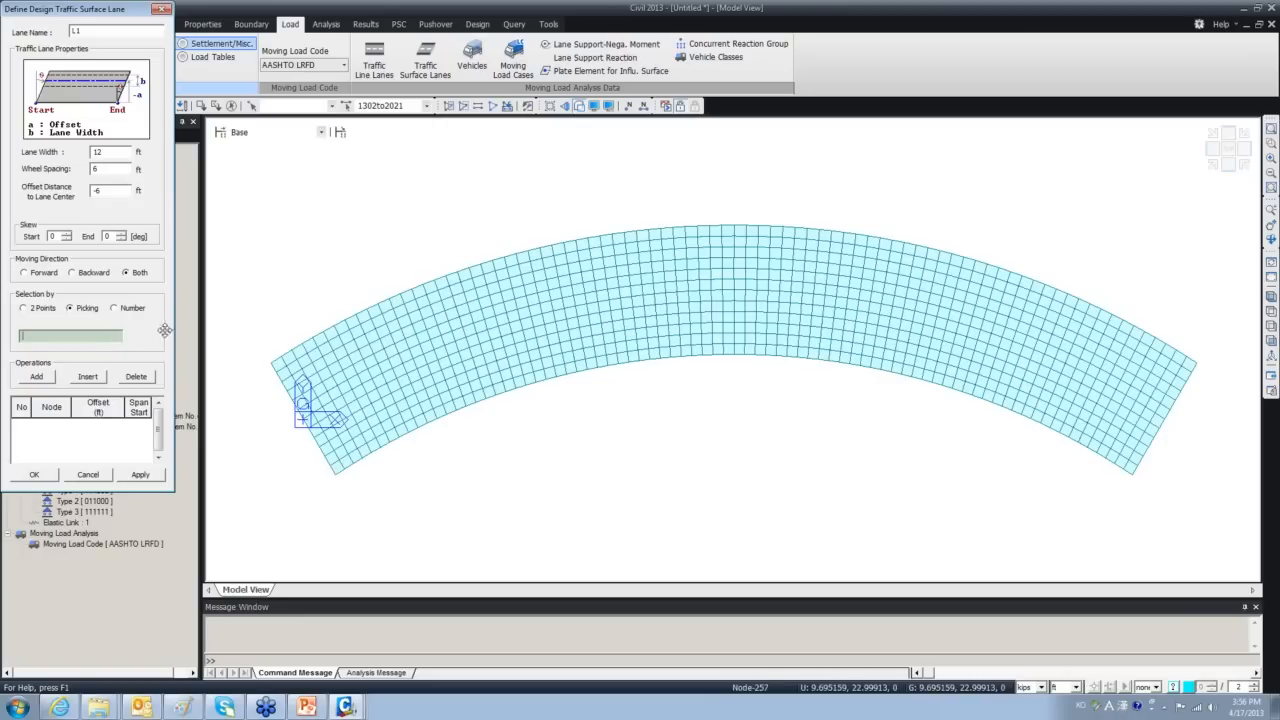
# Pick every deck node in order along the inner curved edge, from the end nearest the origin to the far end, and create lane L1.
pyautogui.click(337, 473)
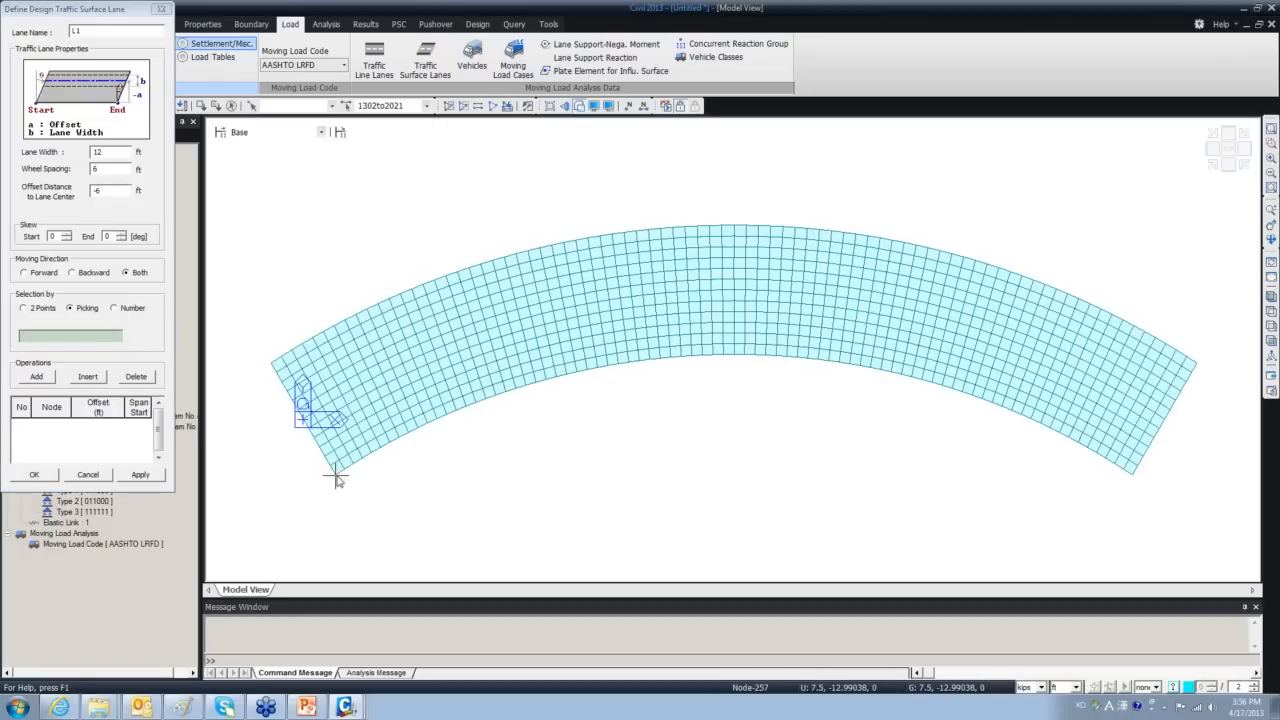
pyautogui.click(344, 468)
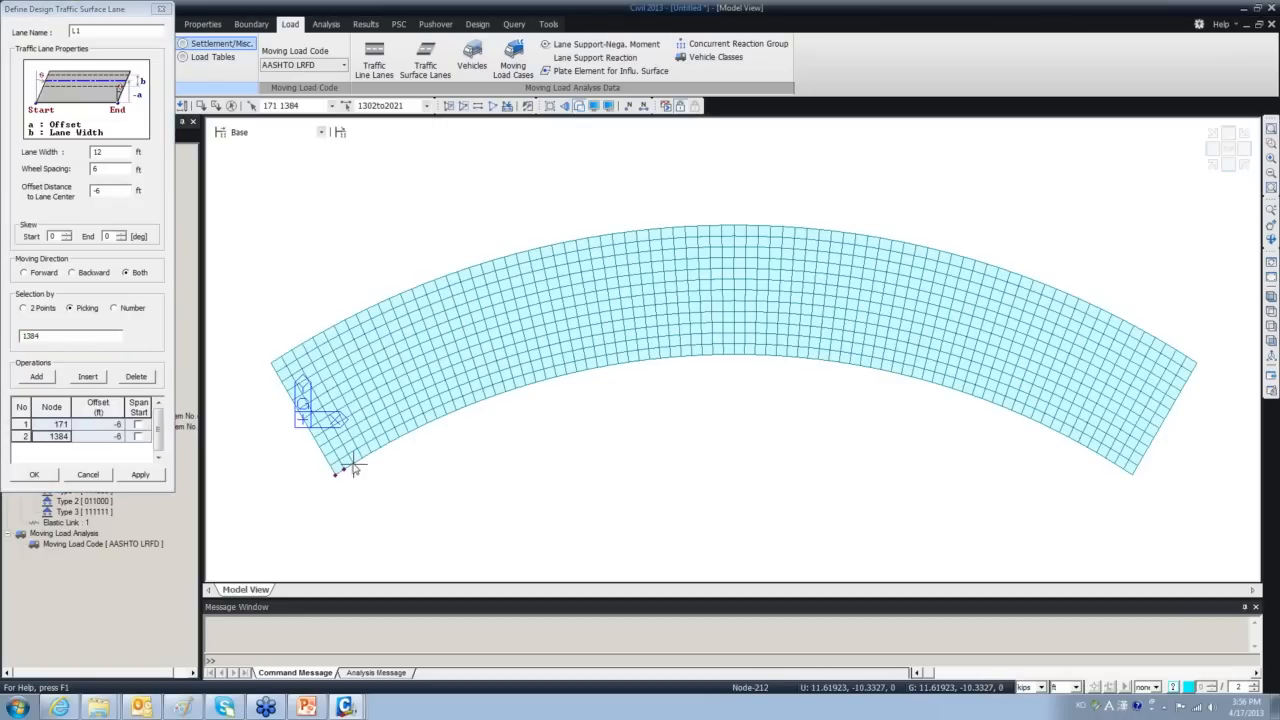
pyautogui.click(353, 463)
pyautogui.click(362, 458)
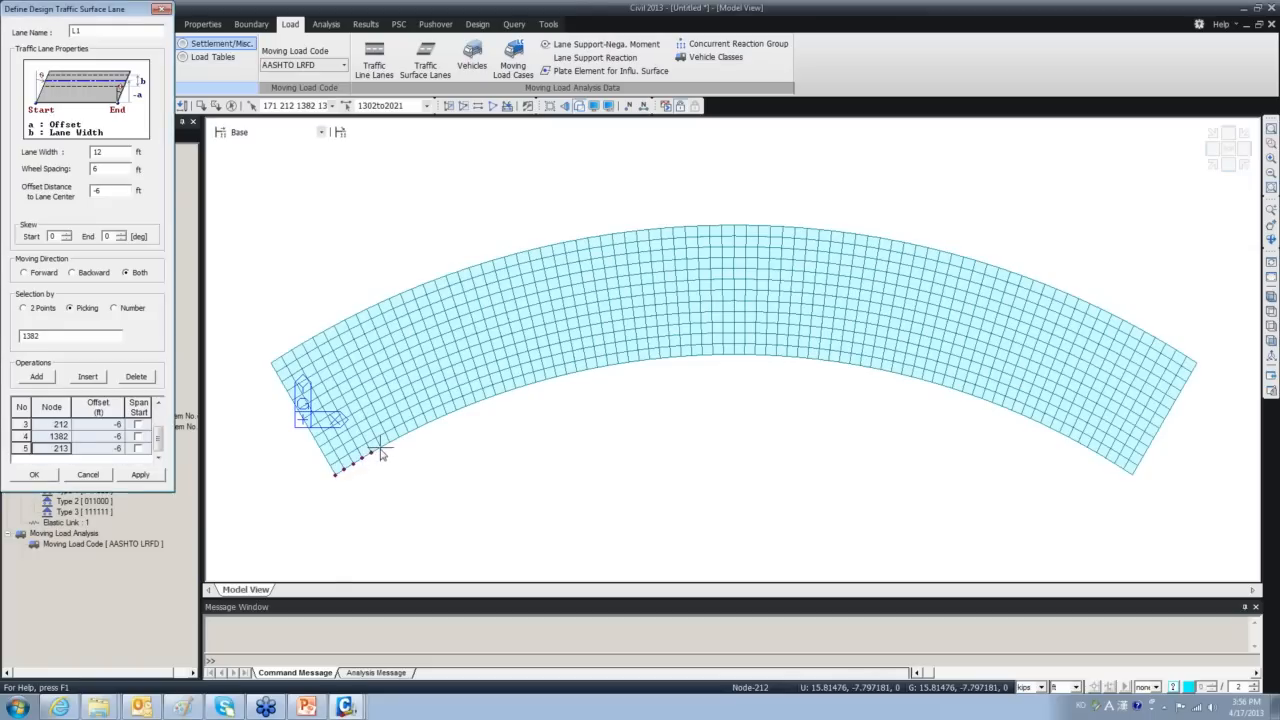
pyautogui.click(371, 453)
pyautogui.click(380, 448)
pyautogui.click(389, 443)
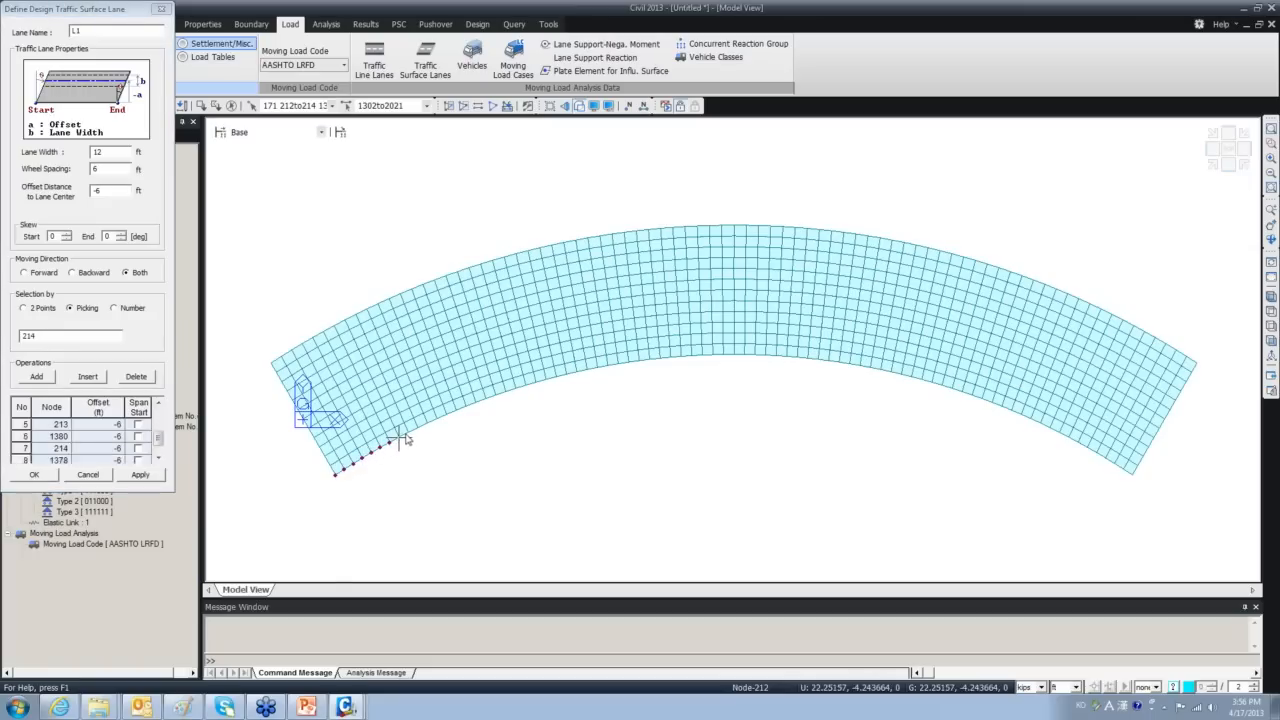
pyautogui.click(398, 438)
pyautogui.click(408, 434)
pyautogui.click(417, 429)
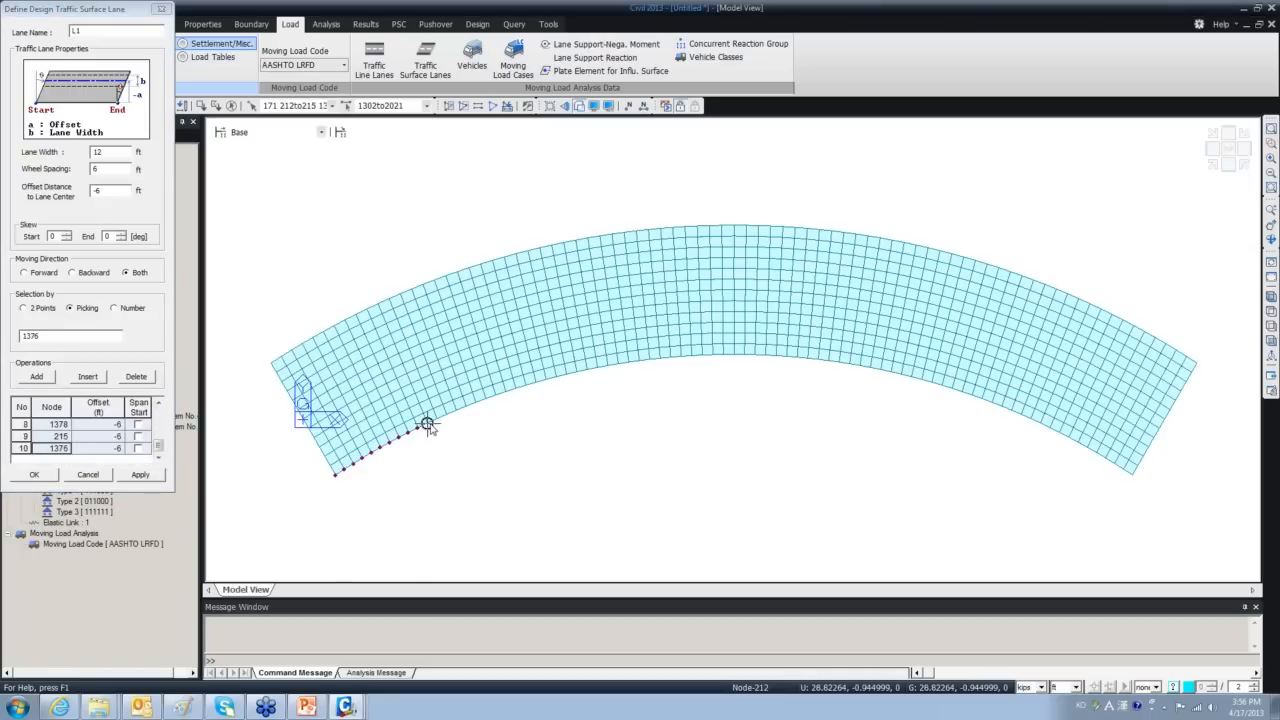
pyautogui.click(427, 423)
pyautogui.click(437, 419)
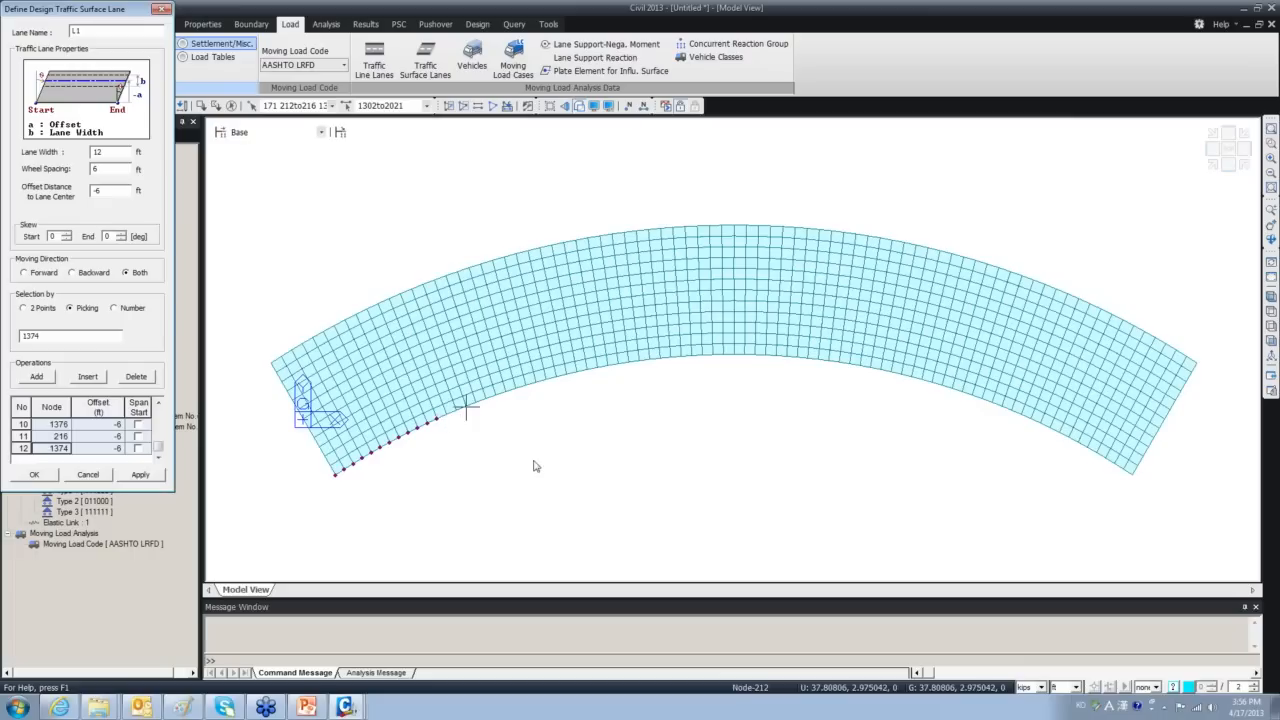
pyautogui.click(447, 414)
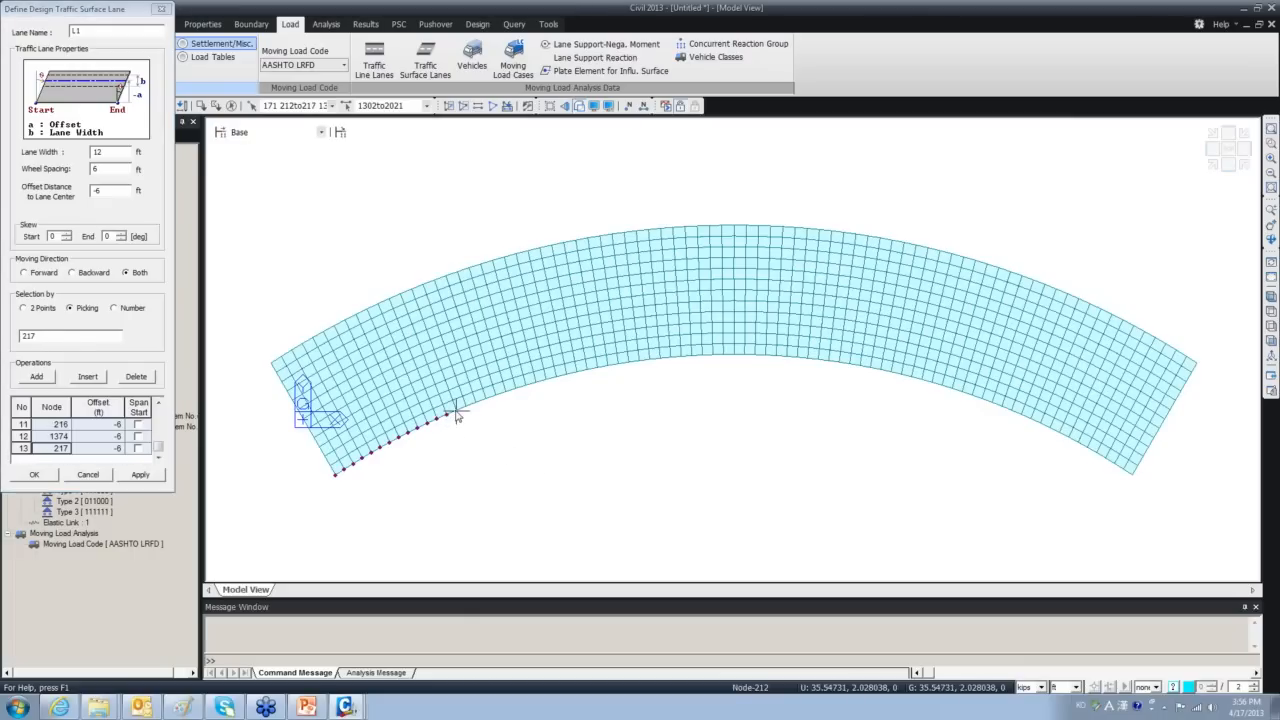
pyautogui.click(457, 409)
pyautogui.click(467, 405)
pyautogui.click(477, 400)
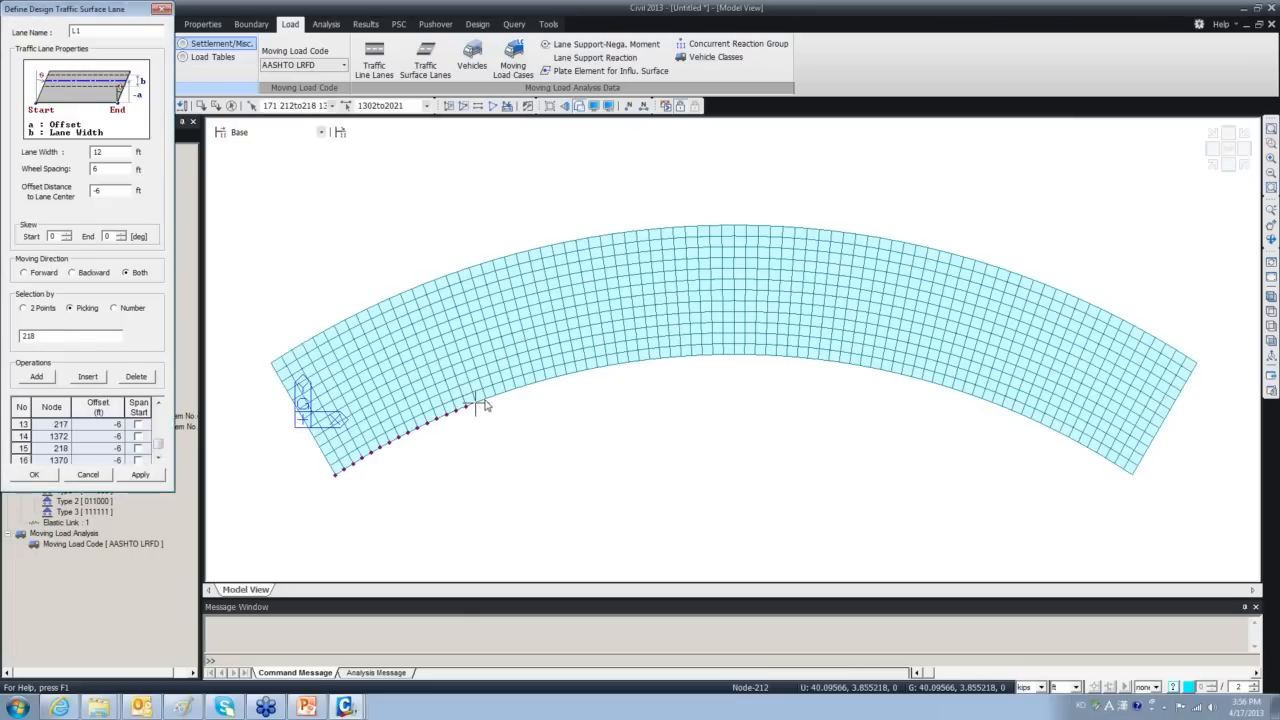
pyautogui.click(487, 396)
pyautogui.click(497, 392)
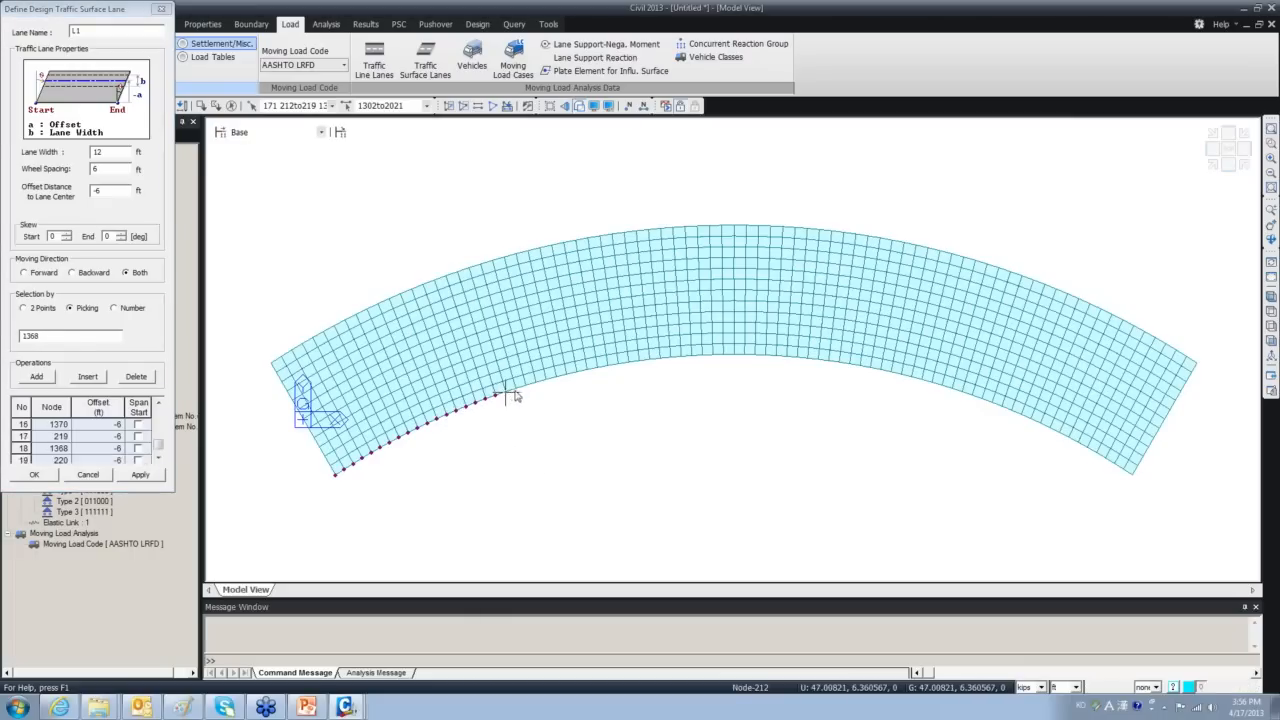
pyautogui.click(507, 388)
pyautogui.click(517, 384)
pyautogui.click(527, 380)
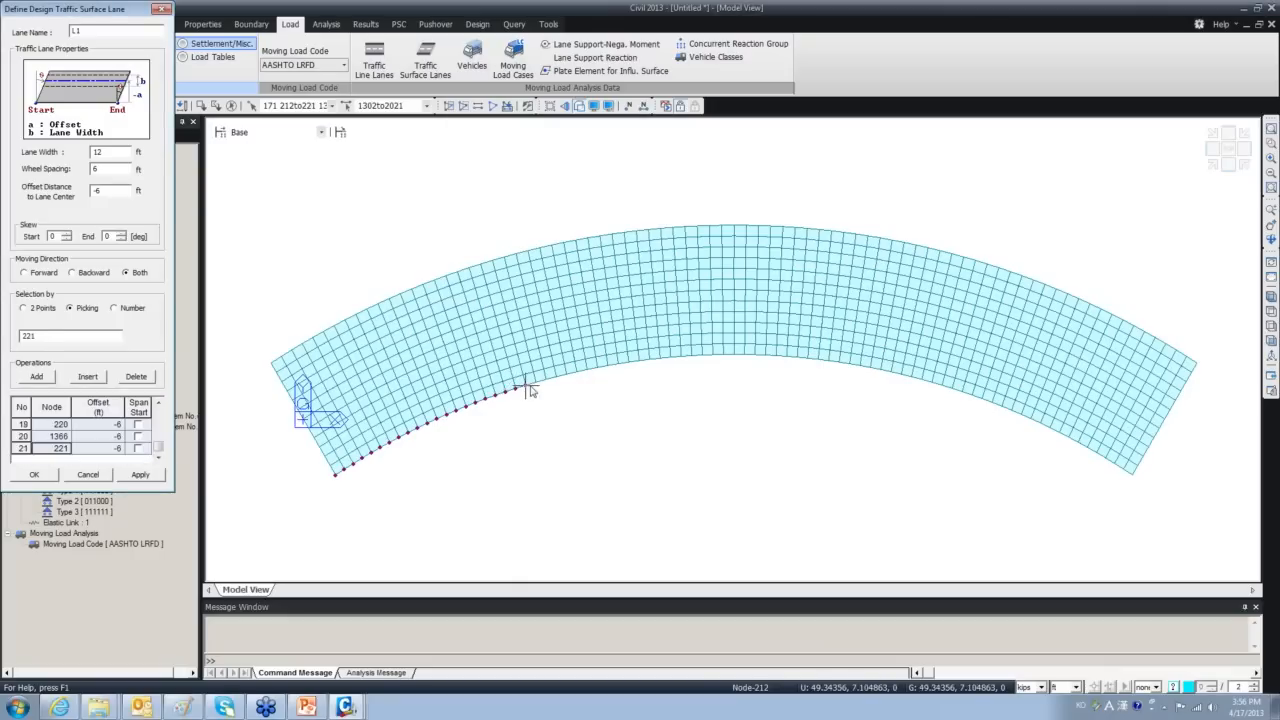
pyautogui.click(537, 376)
pyautogui.click(556, 378)
pyautogui.click(566, 377)
pyautogui.click(573, 375)
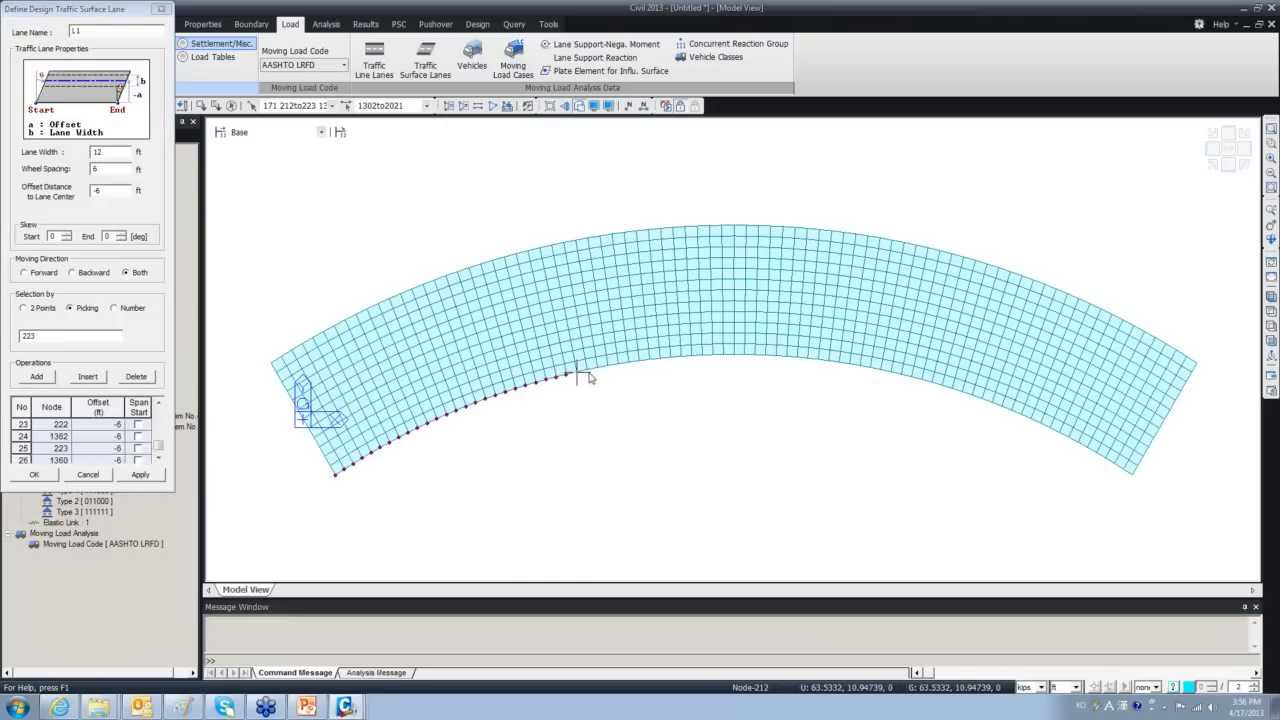
pyautogui.click(581, 373)
pyautogui.click(588, 371)
pyautogui.click(598, 368)
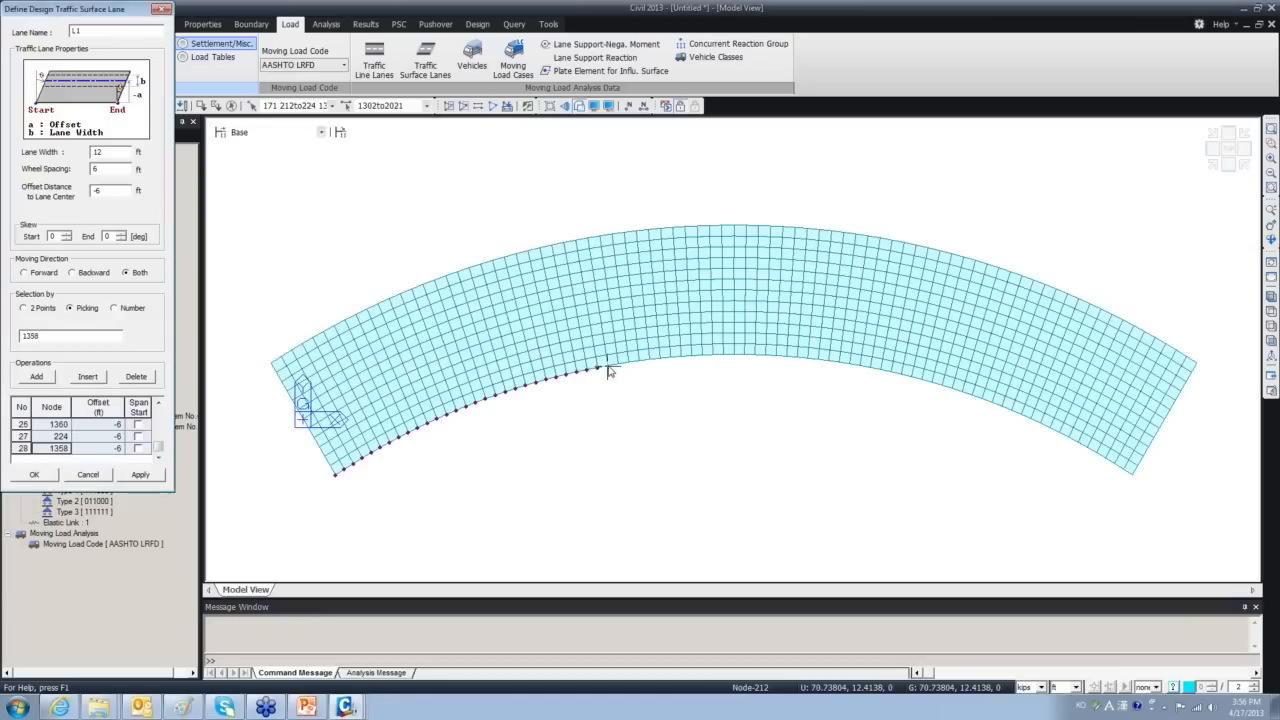
pyautogui.click(610, 368)
pyautogui.click(624, 368)
pyautogui.click(631, 364)
pyautogui.click(640, 365)
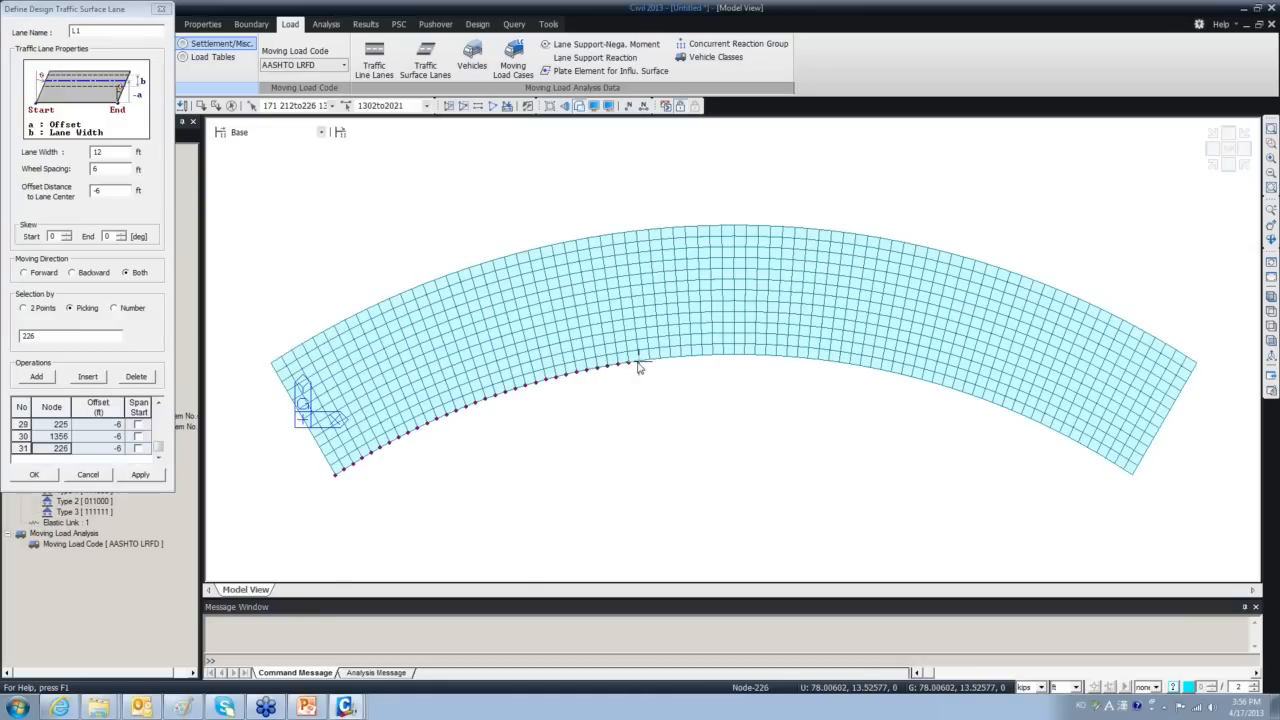
pyautogui.click(650, 360)
pyautogui.click(661, 360)
pyautogui.click(672, 360)
pyautogui.click(682, 359)
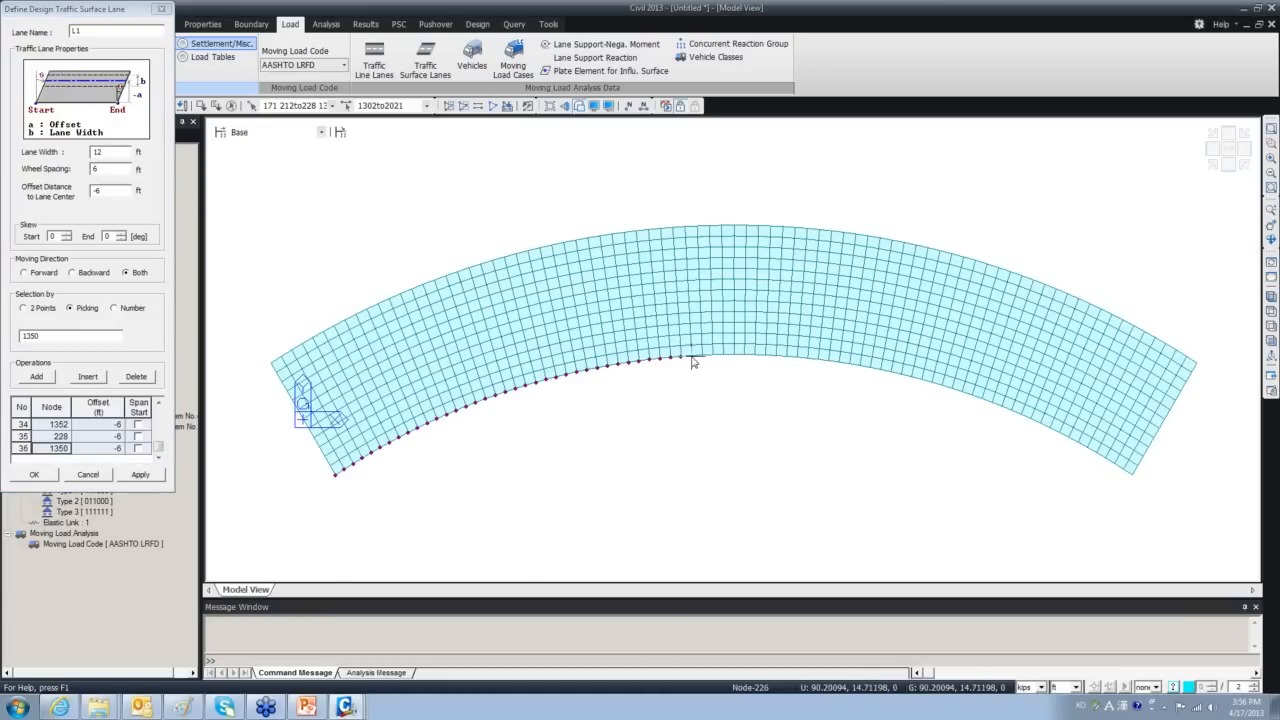
pyautogui.click(692, 358)
pyautogui.click(713, 359)
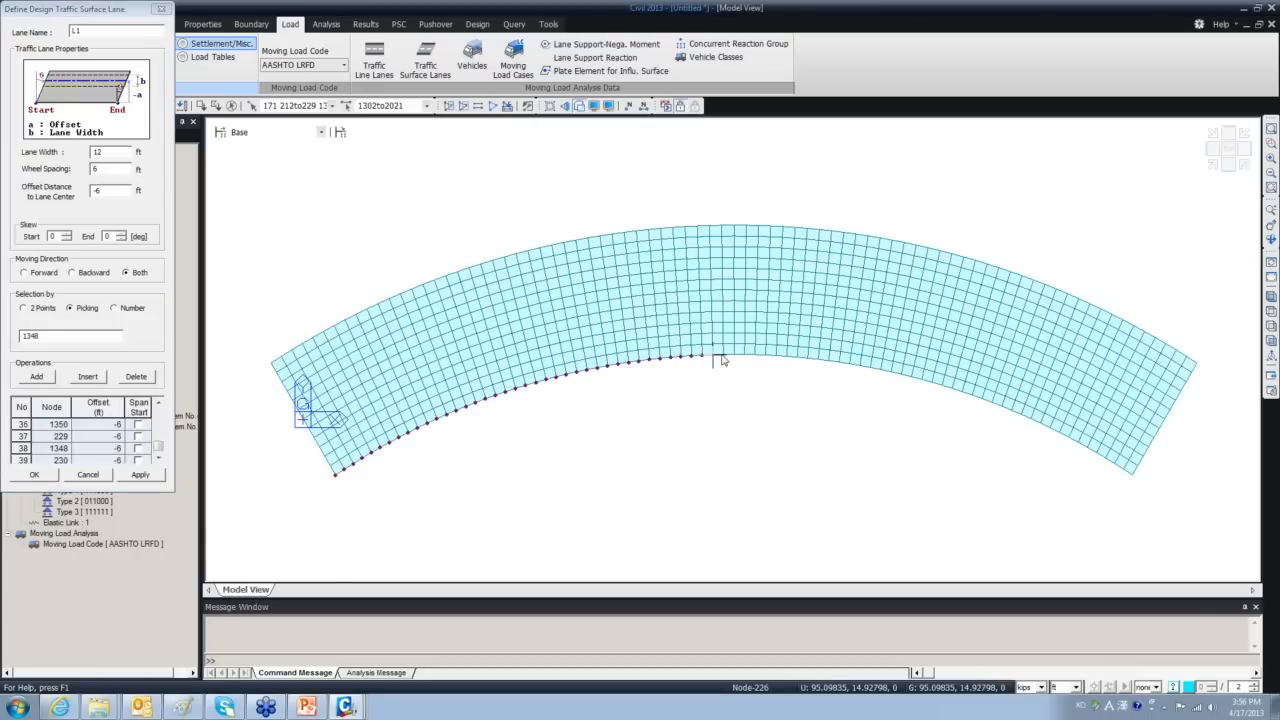
pyautogui.click(723, 359)
pyautogui.click(733, 359)
pyautogui.click(744, 359)
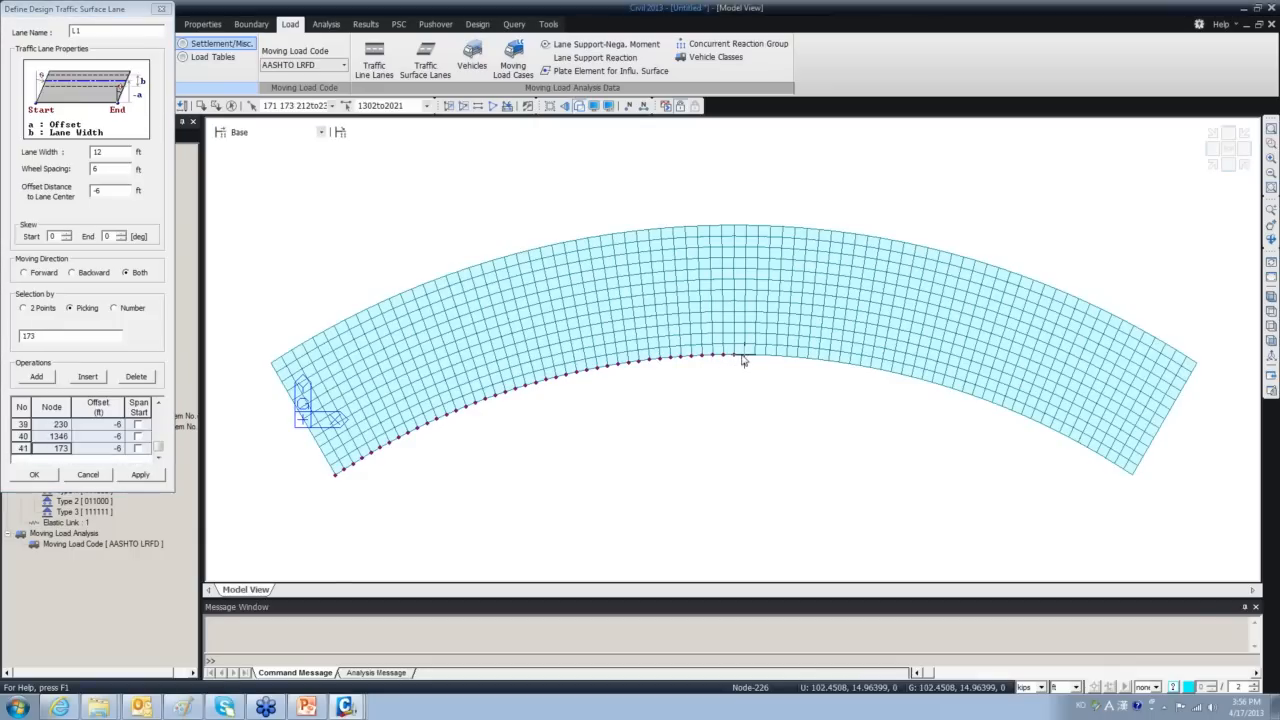
pyautogui.click(753, 358)
pyautogui.click(762, 357)
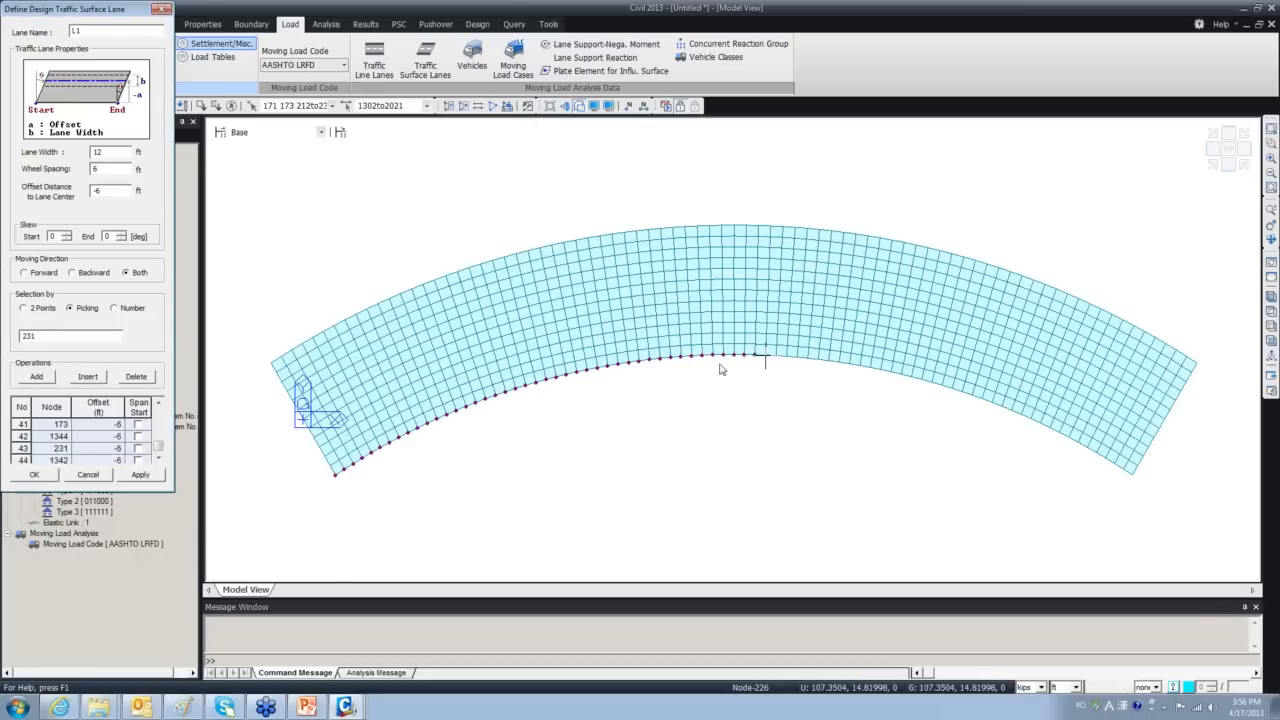
pyautogui.click(768, 357)
pyautogui.click(778, 358)
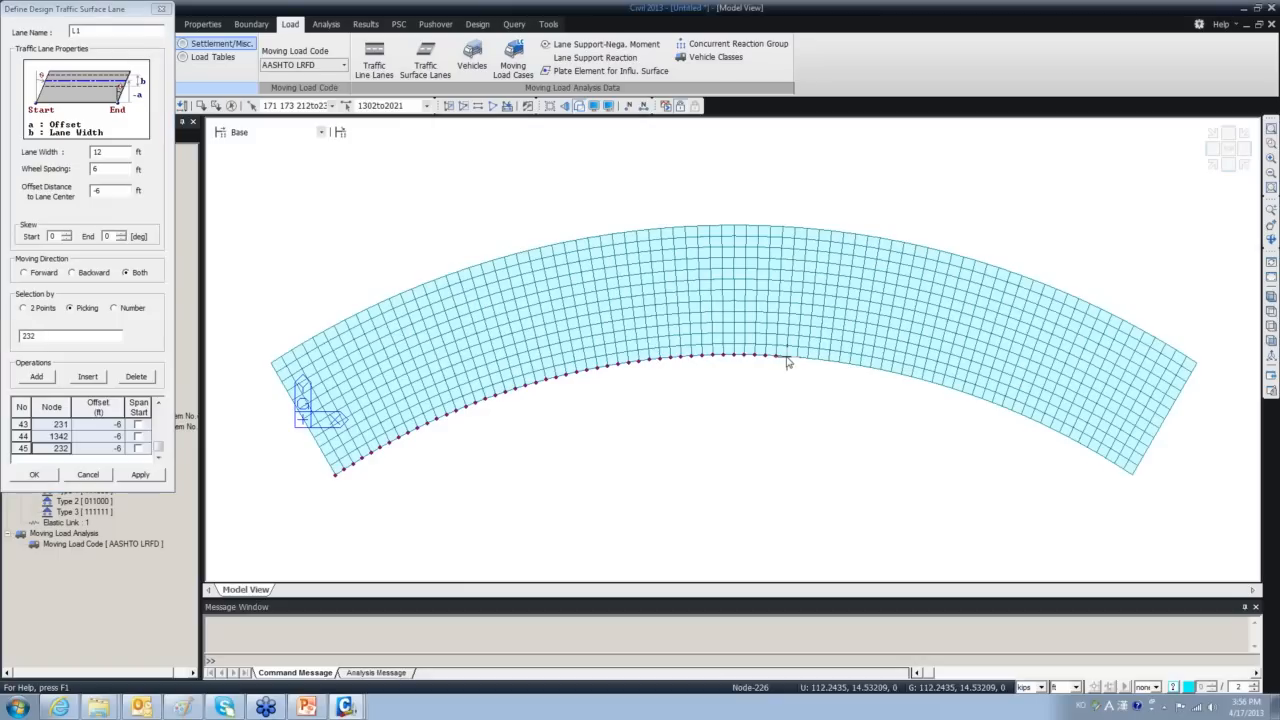
pyautogui.click(790, 357)
pyautogui.click(808, 361)
pyautogui.click(820, 361)
pyautogui.click(829, 362)
pyautogui.click(838, 364)
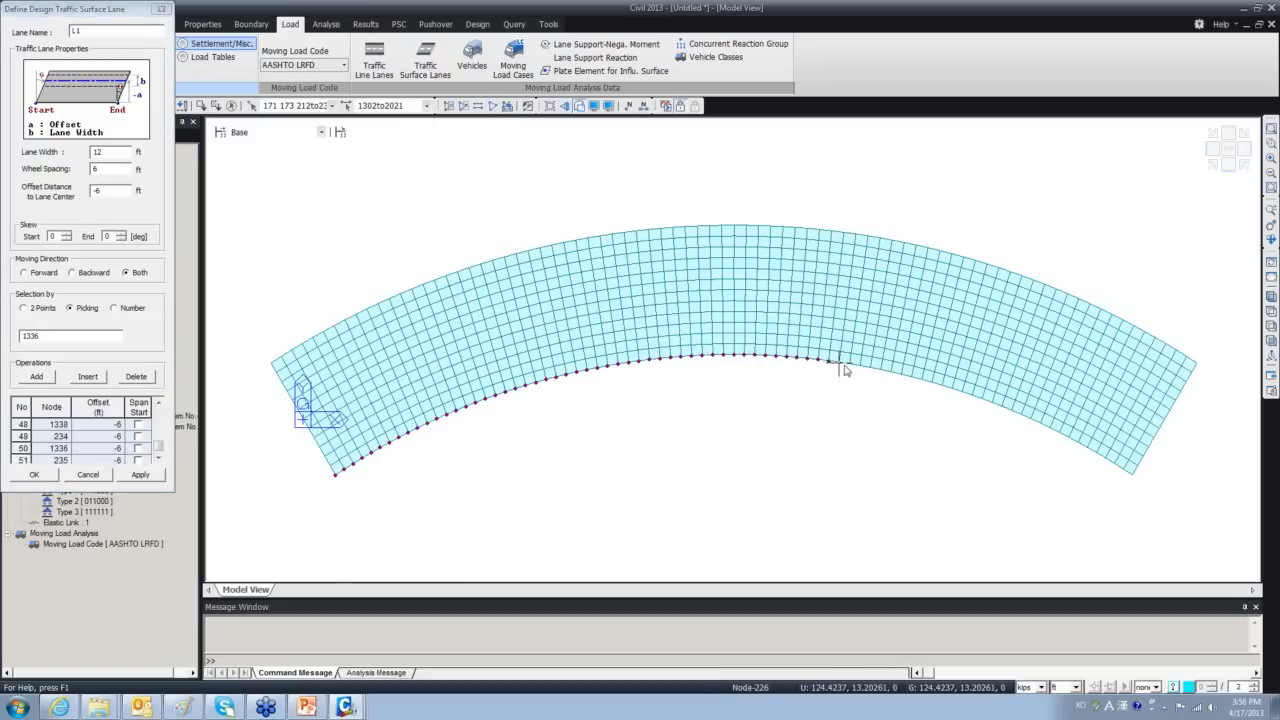
pyautogui.click(848, 367)
pyautogui.click(859, 368)
pyautogui.click(867, 370)
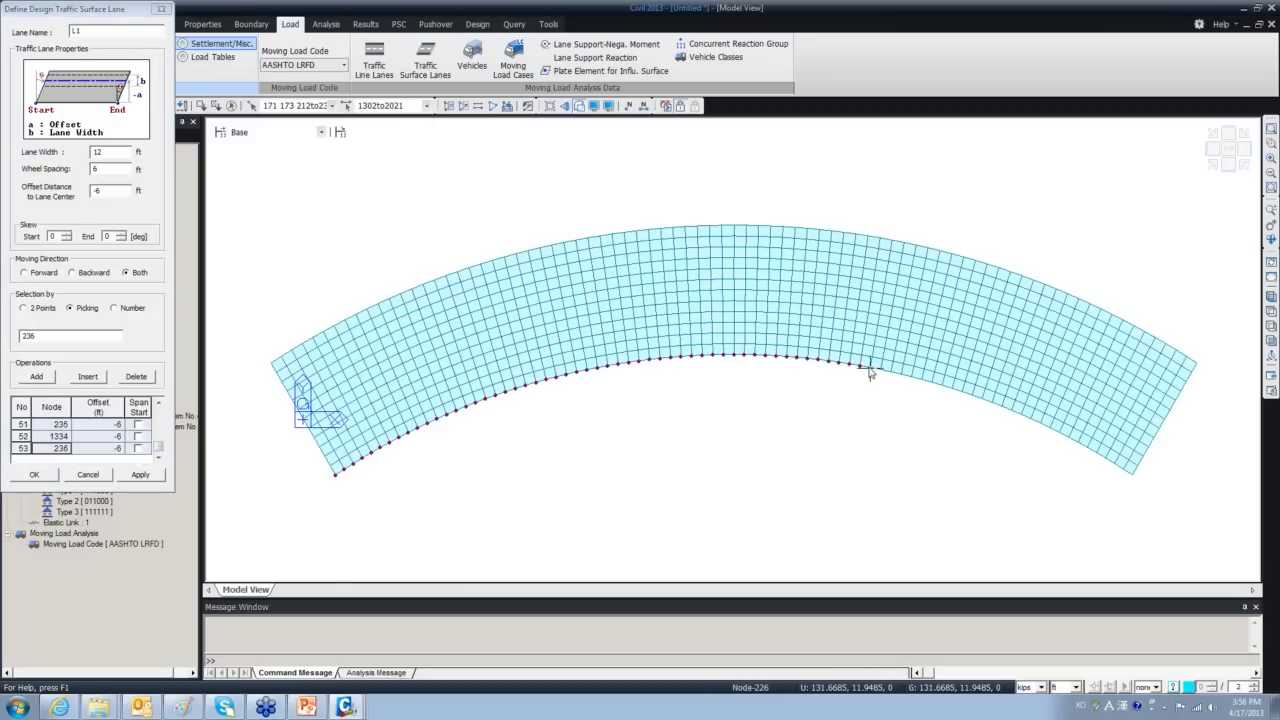
pyautogui.click(878, 372)
pyautogui.click(888, 375)
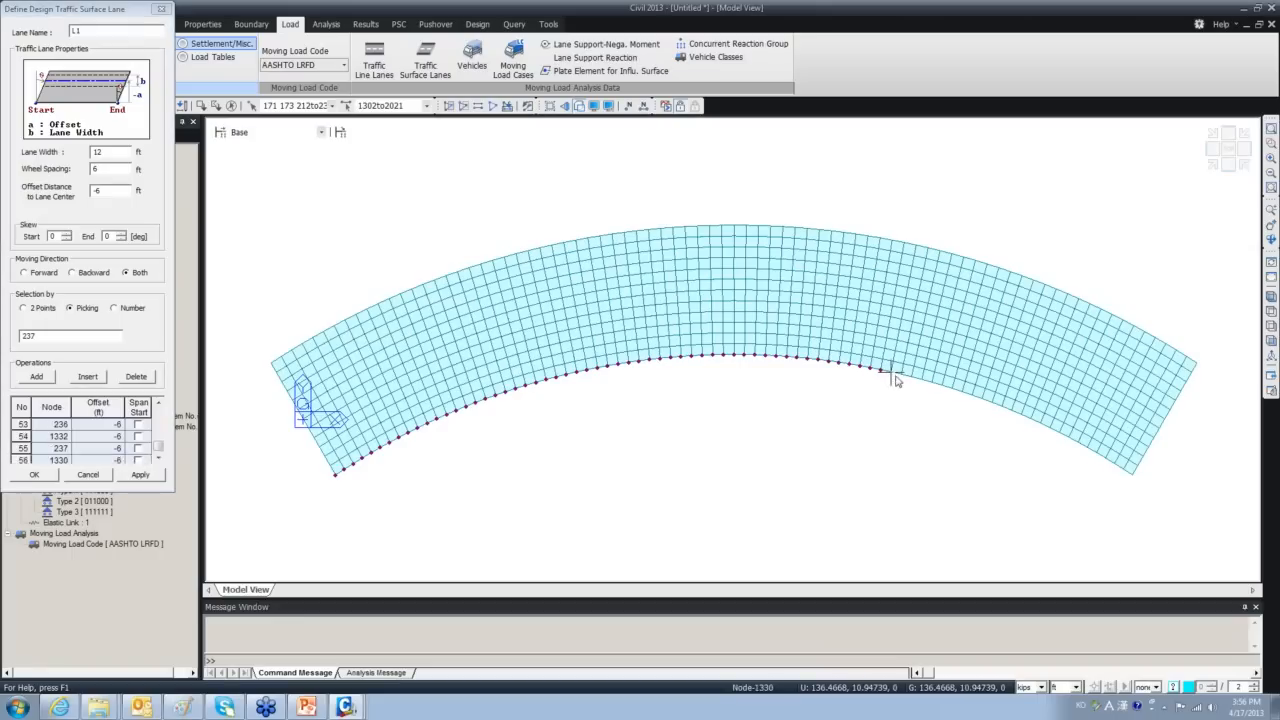
pyautogui.click(906, 380)
pyautogui.click(917, 384)
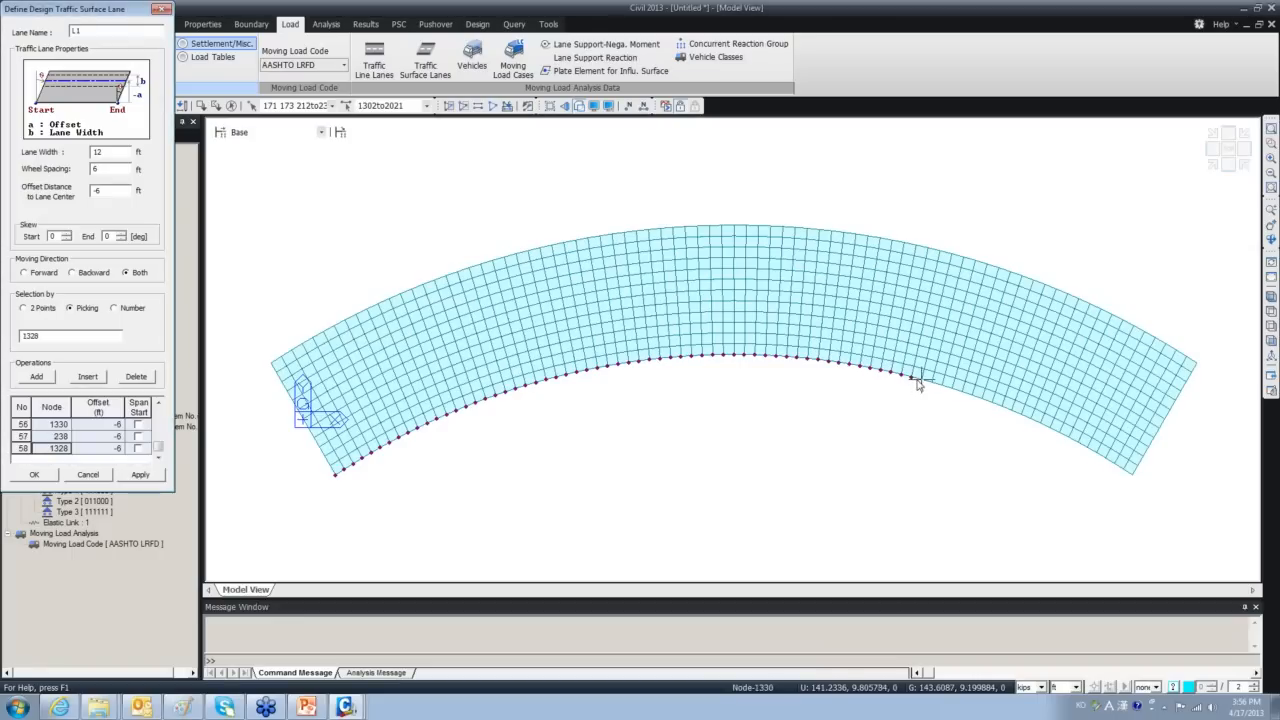
pyautogui.click(929, 387)
pyautogui.click(940, 391)
pyautogui.click(950, 394)
pyautogui.click(960, 397)
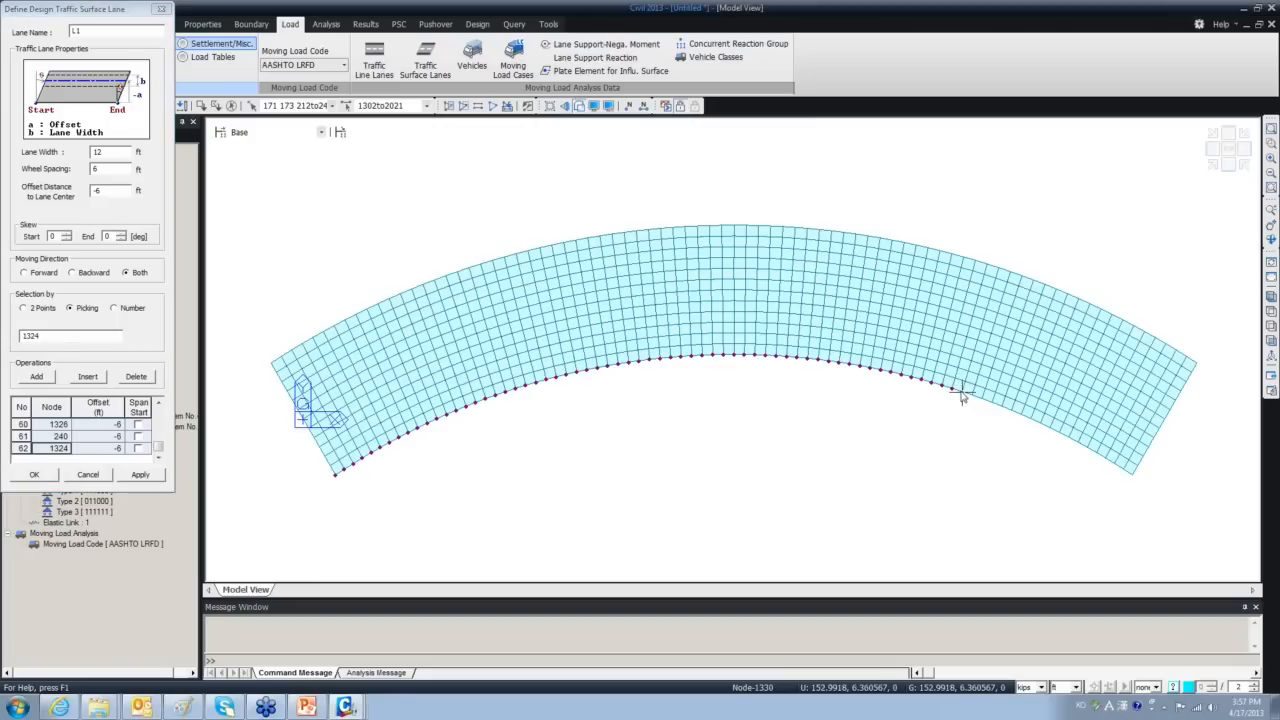
pyautogui.click(970, 400)
pyautogui.click(980, 400)
pyautogui.click(991, 406)
pyautogui.click(1001, 410)
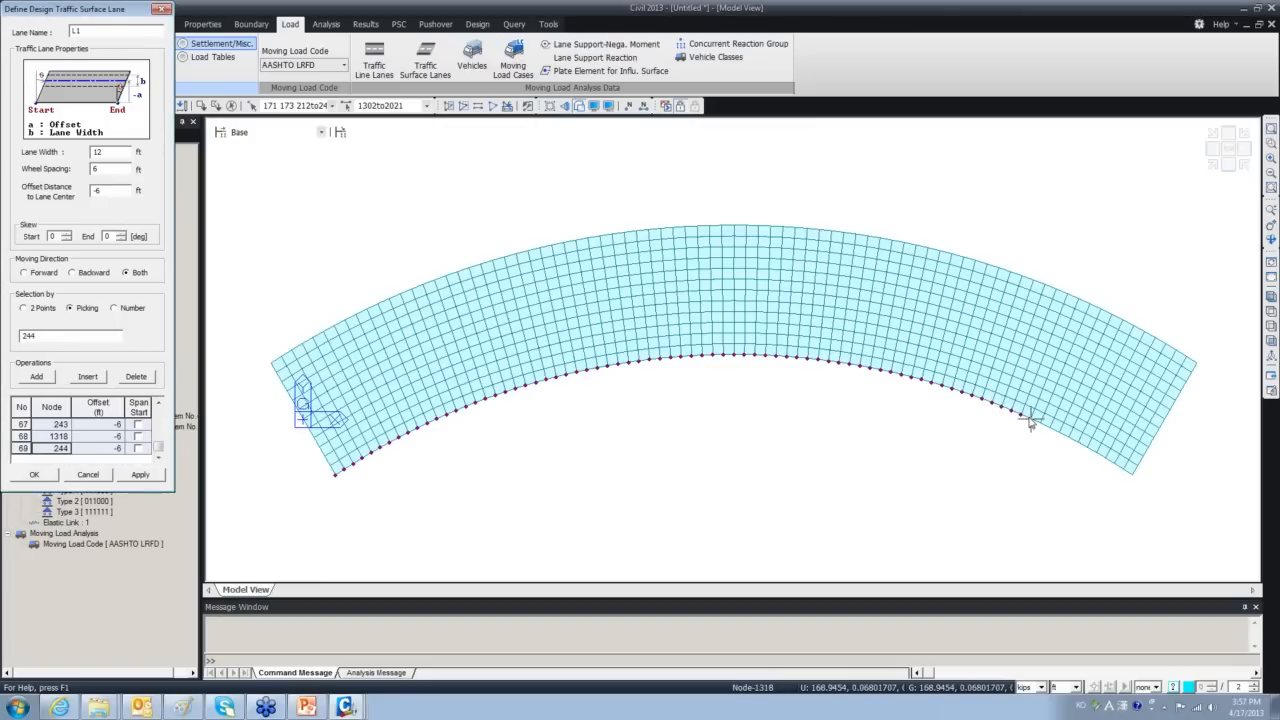
pyautogui.click(1030, 421)
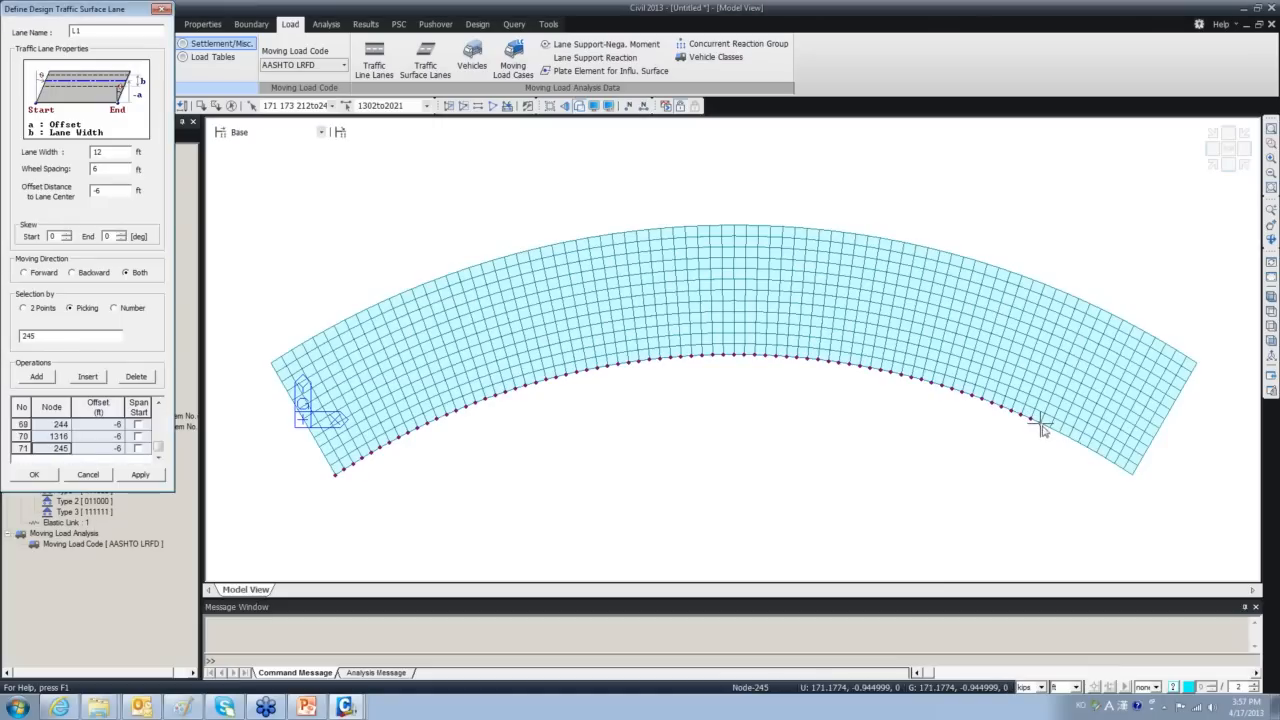
pyautogui.click(1058, 433)
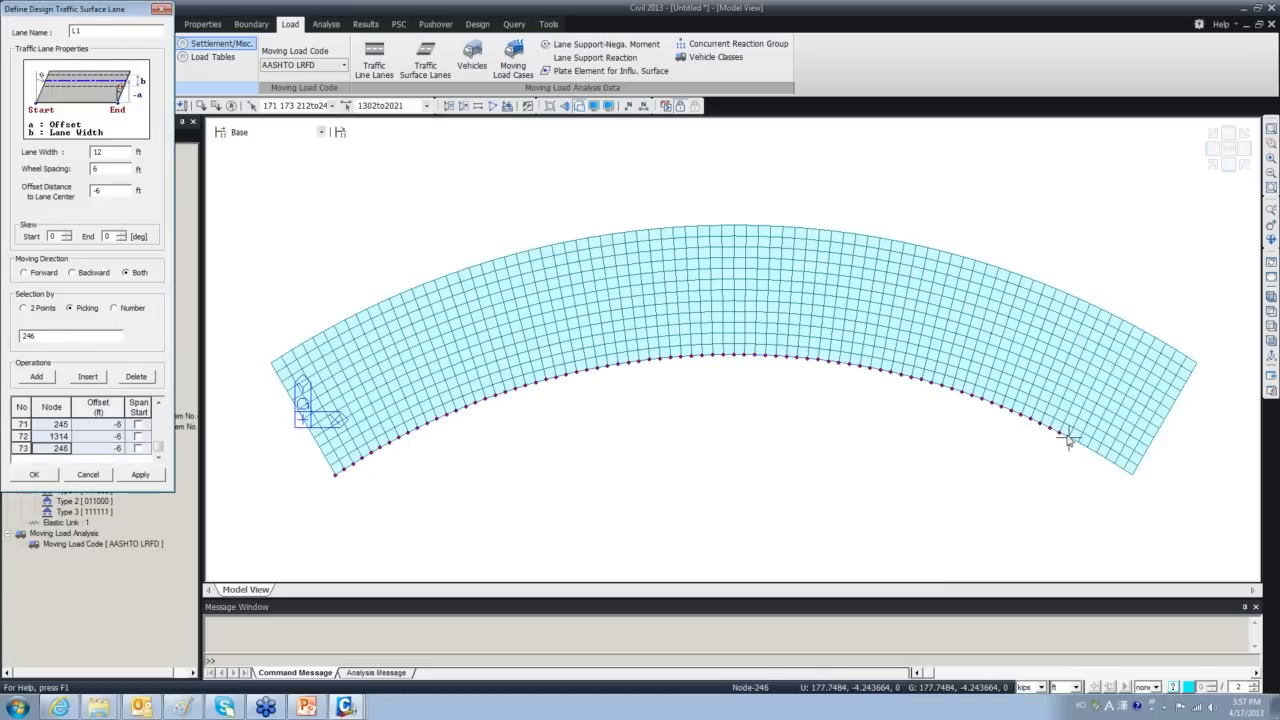
pyautogui.click(1072, 441)
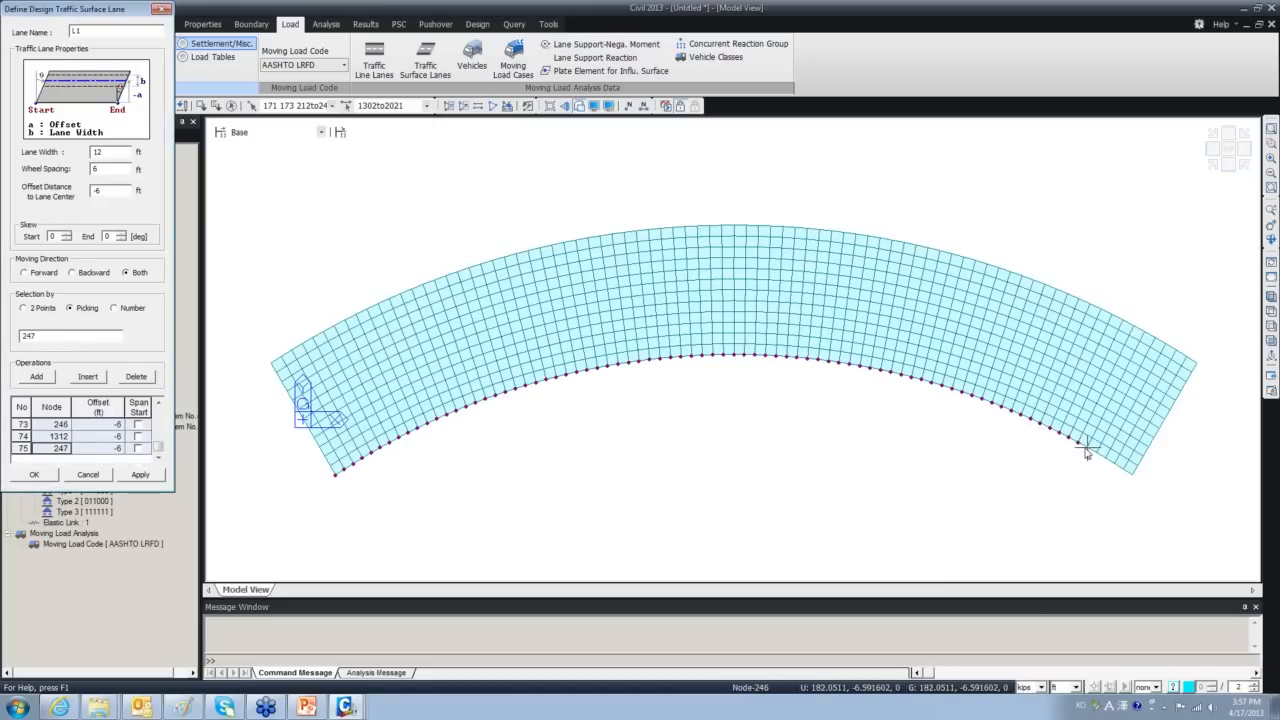
pyautogui.click(1090, 450)
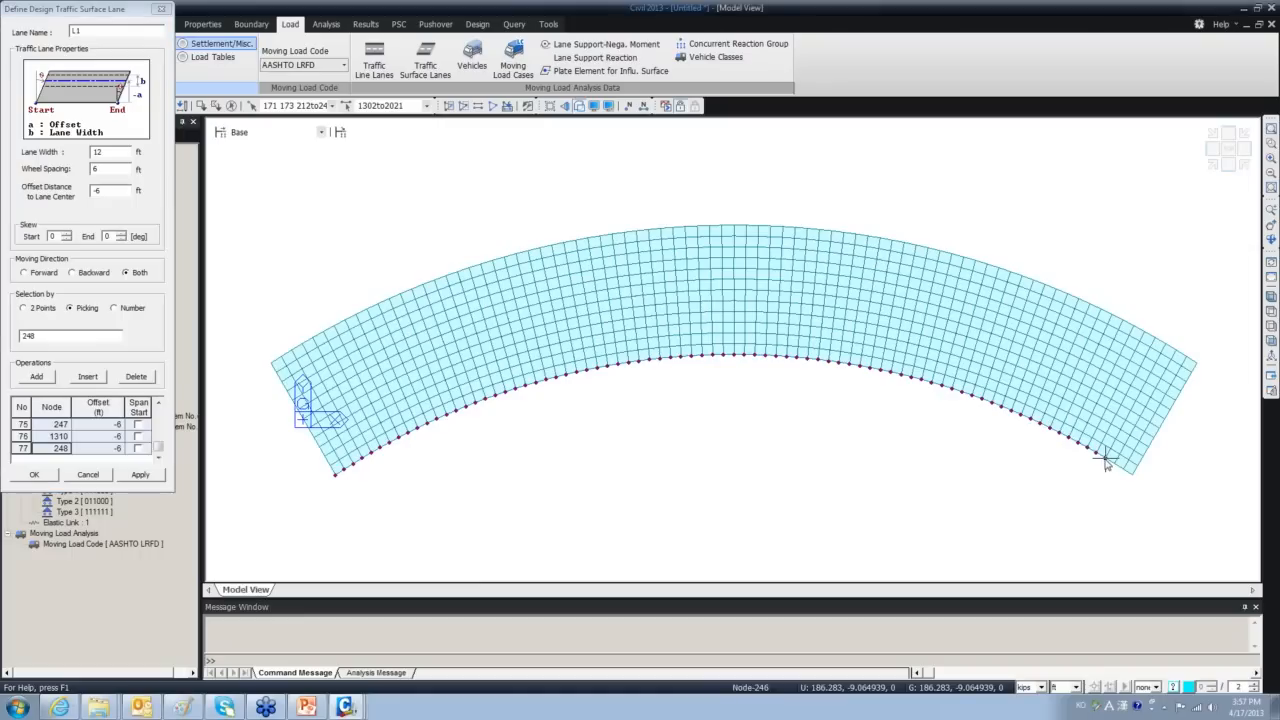
pyautogui.click(1120, 472)
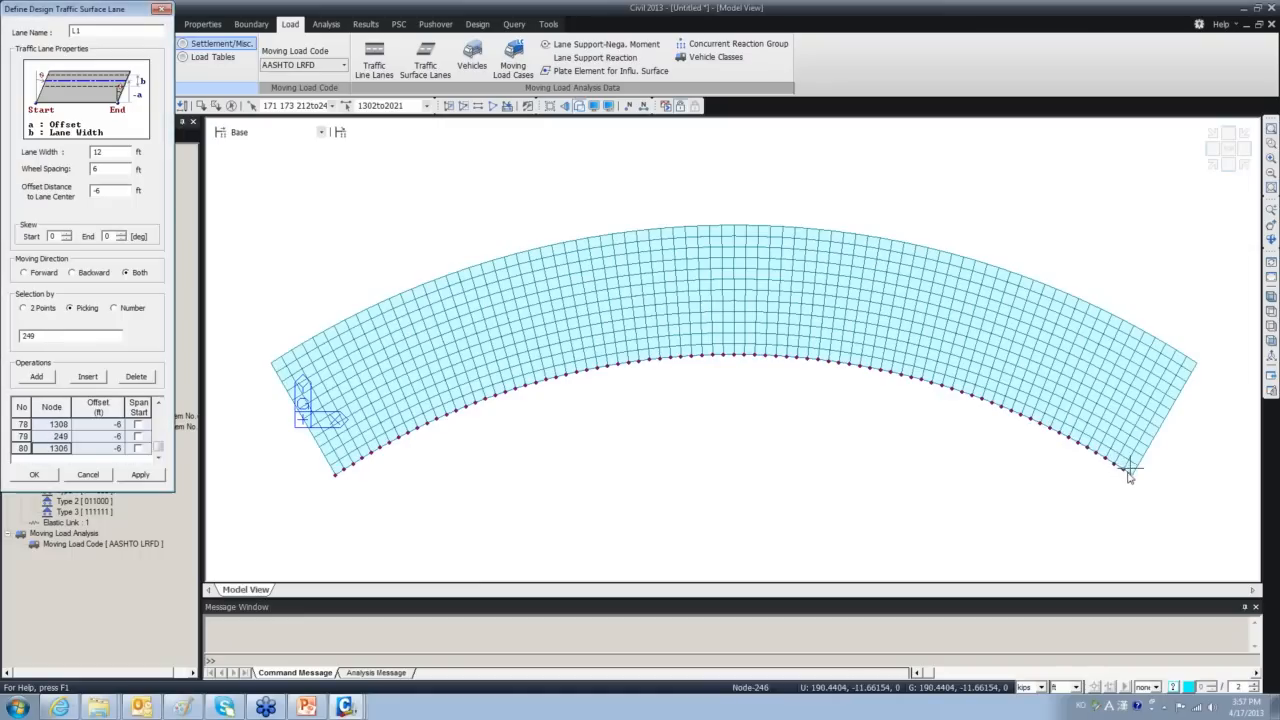
pyautogui.click(1131, 473)
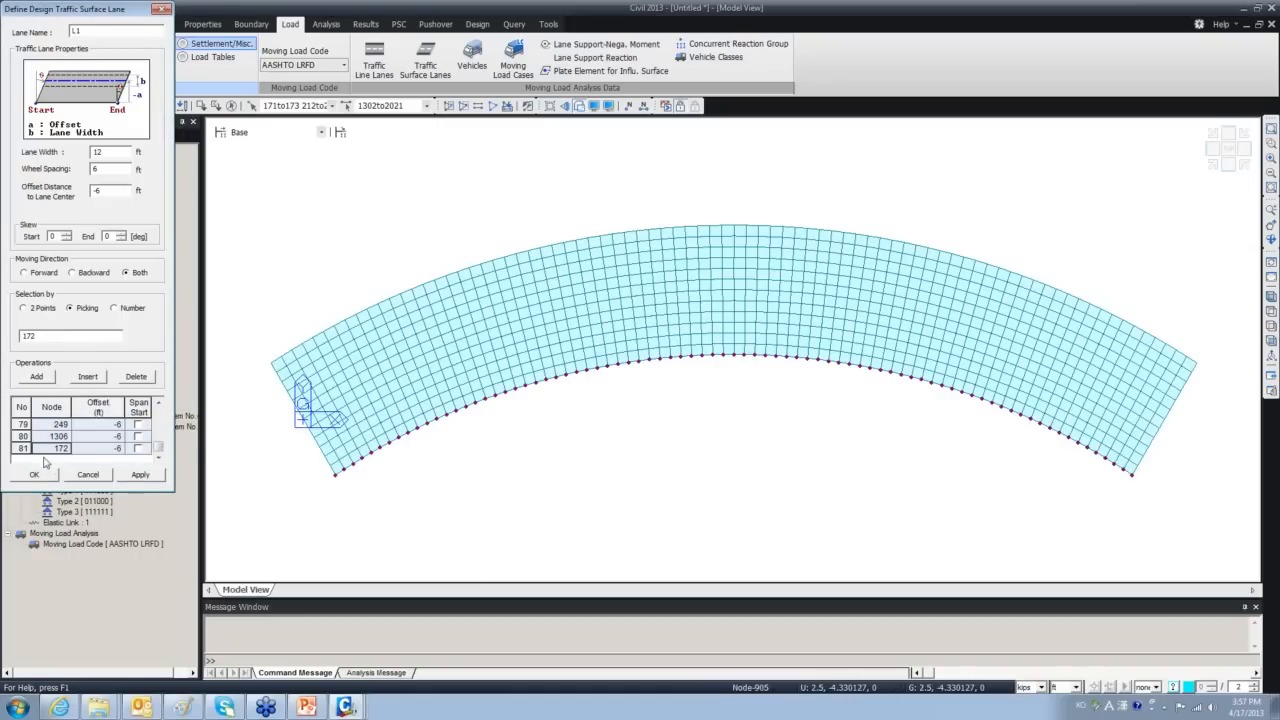
pyautogui.click(138, 476)
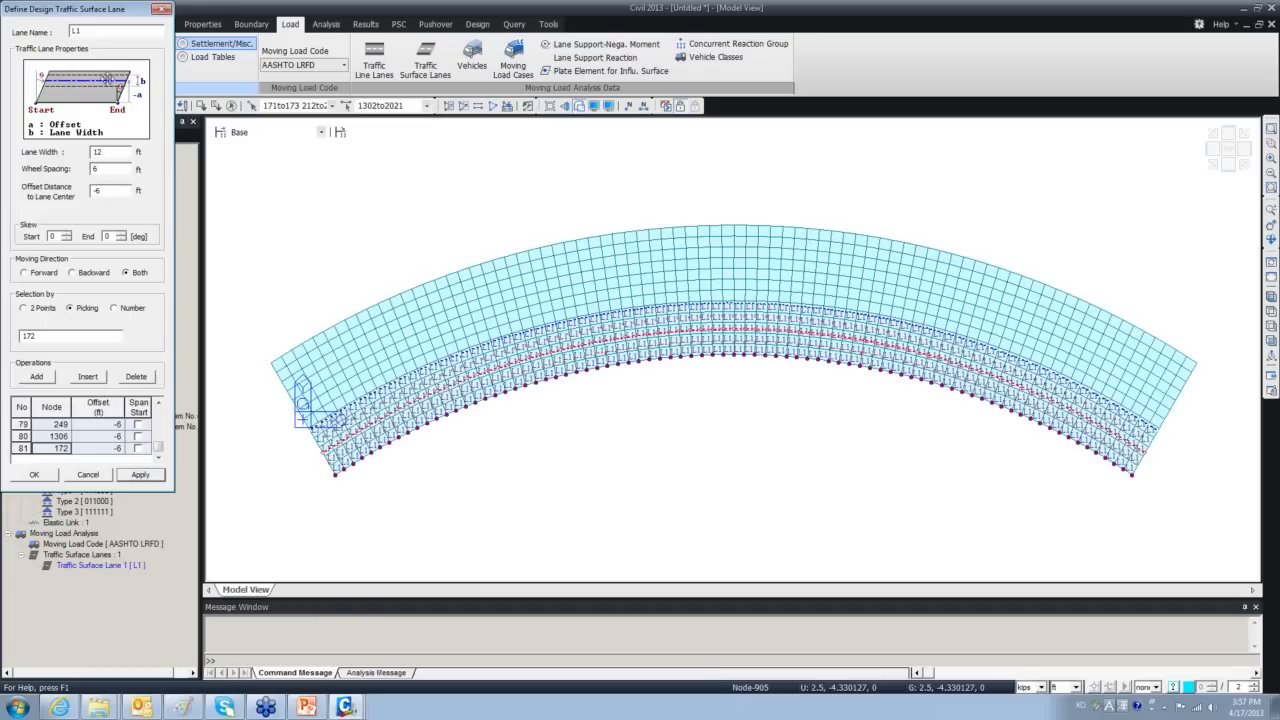
pyautogui.click(163, 9)
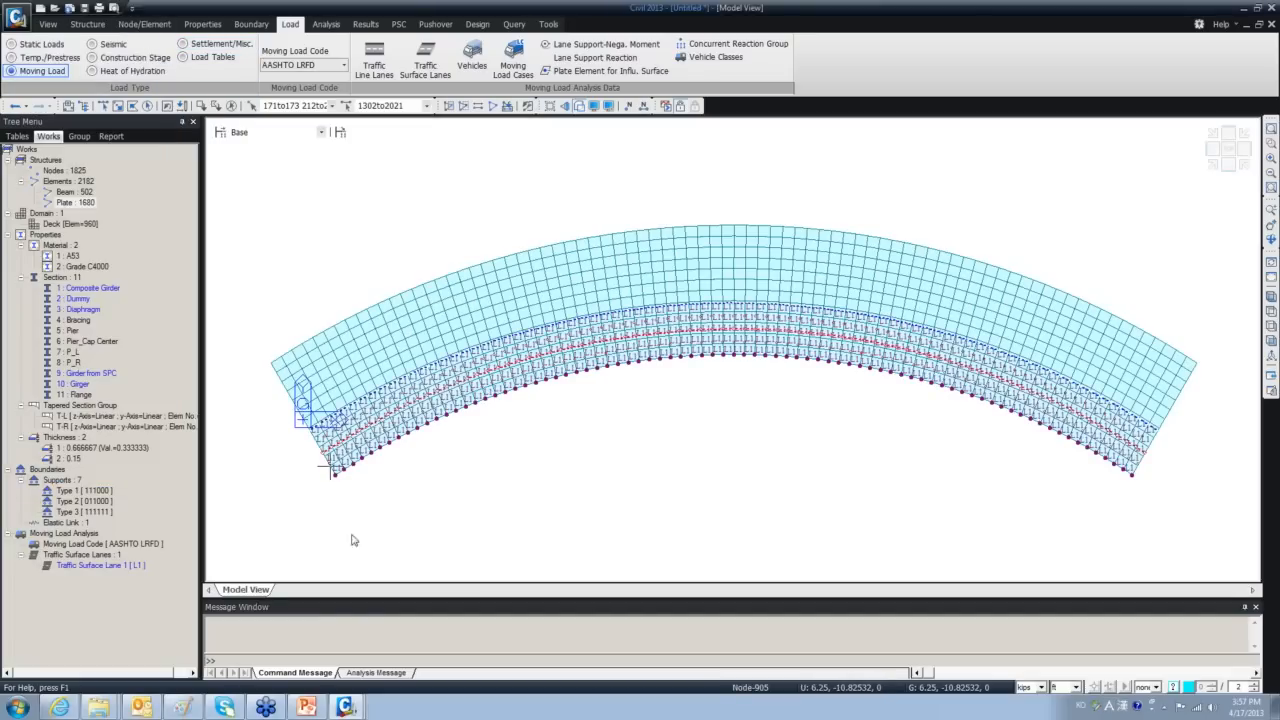
# Examine the extent of traffic surface lane L1 on the isolated deck in a 3D view of the end nearest the origin.
pyautogui.keyDown('ctrl'); pyautogui.moveTo(478, 457); pyautogui.dragTo(600, 517, button='middle'); pyautogui.keyUp('ctrl')
pyautogui.scroll(5, 428, 329)
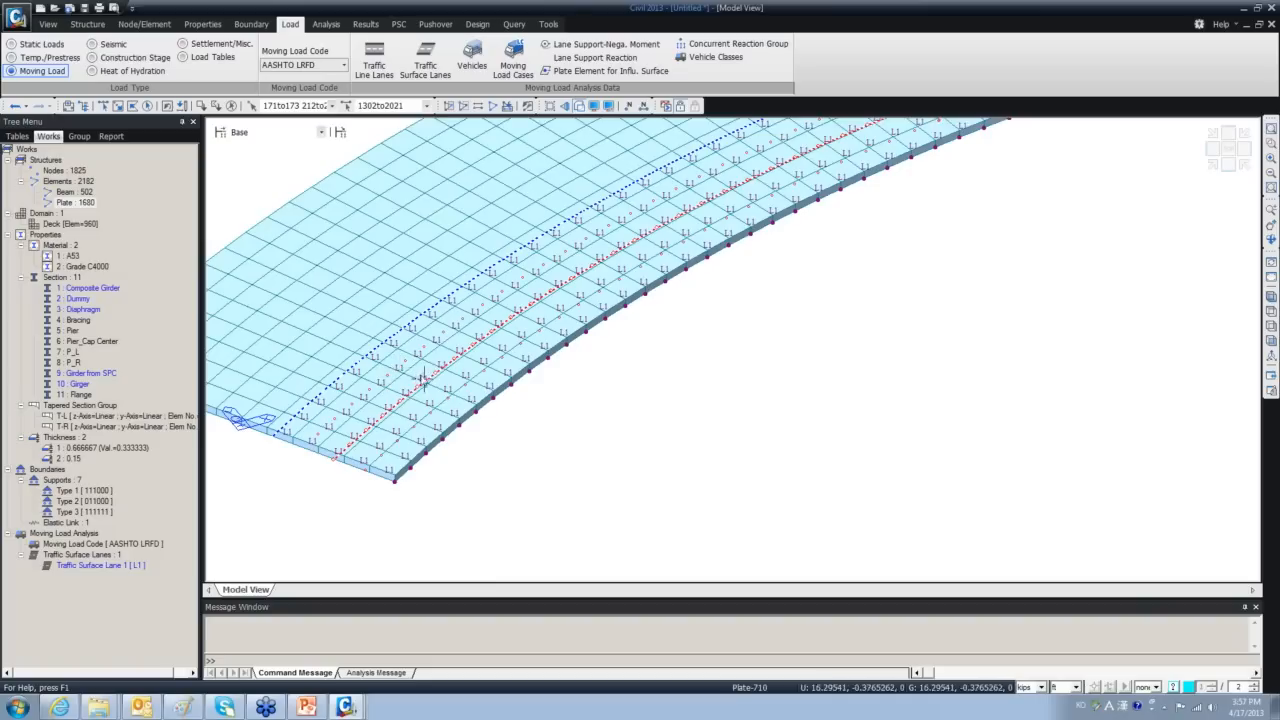
pyautogui.moveTo(482, 394); pyautogui.dragTo(633, 470, button='middle')
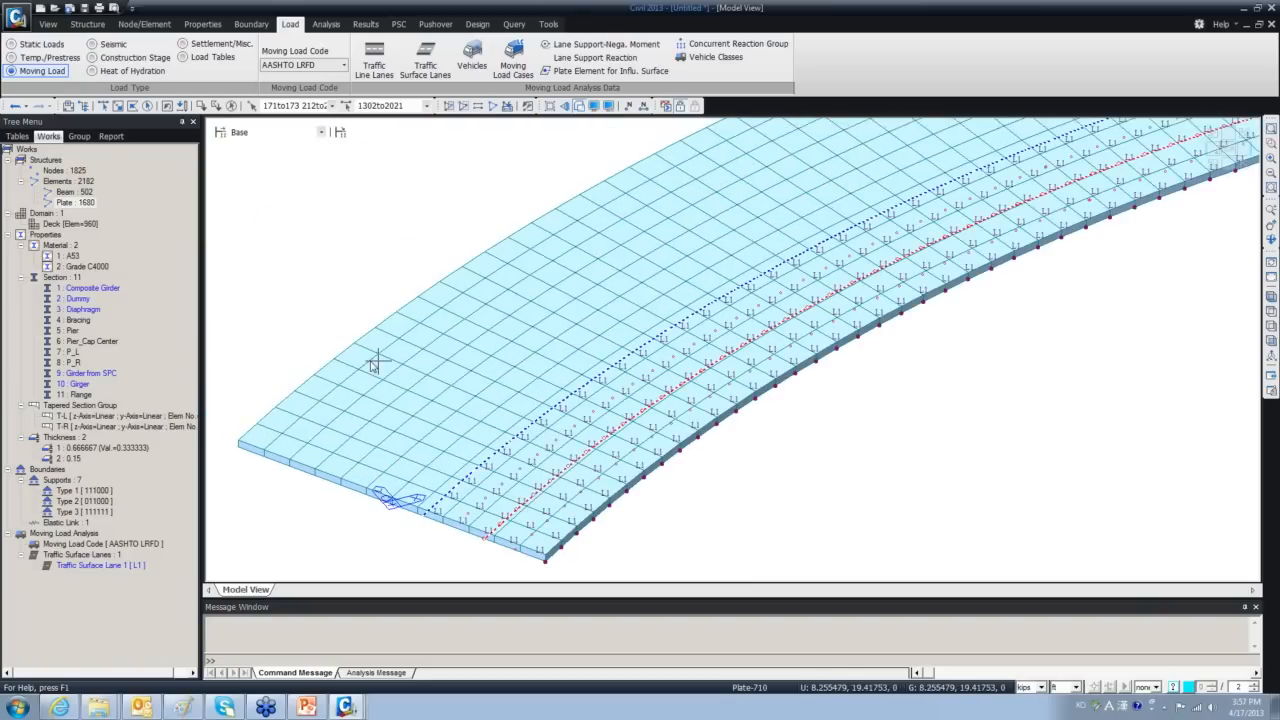
pyautogui.moveTo(510, 464)
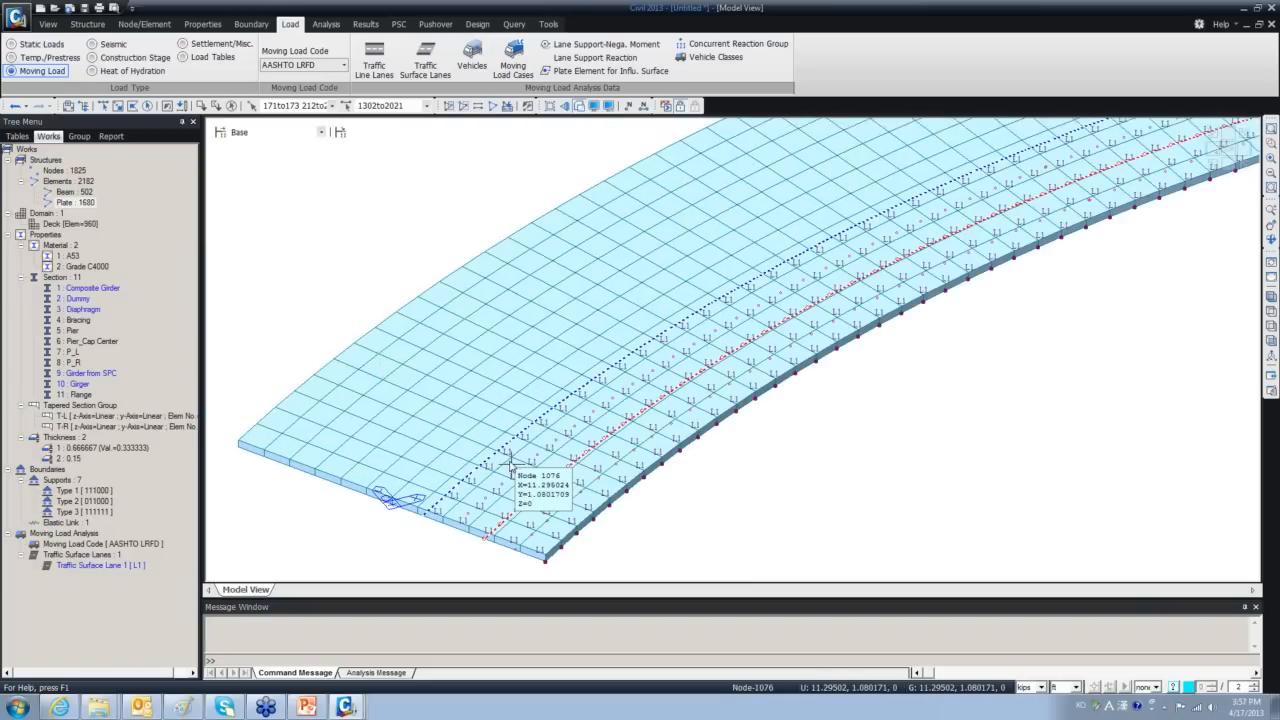
pyautogui.scroll(-4, 343, 263)
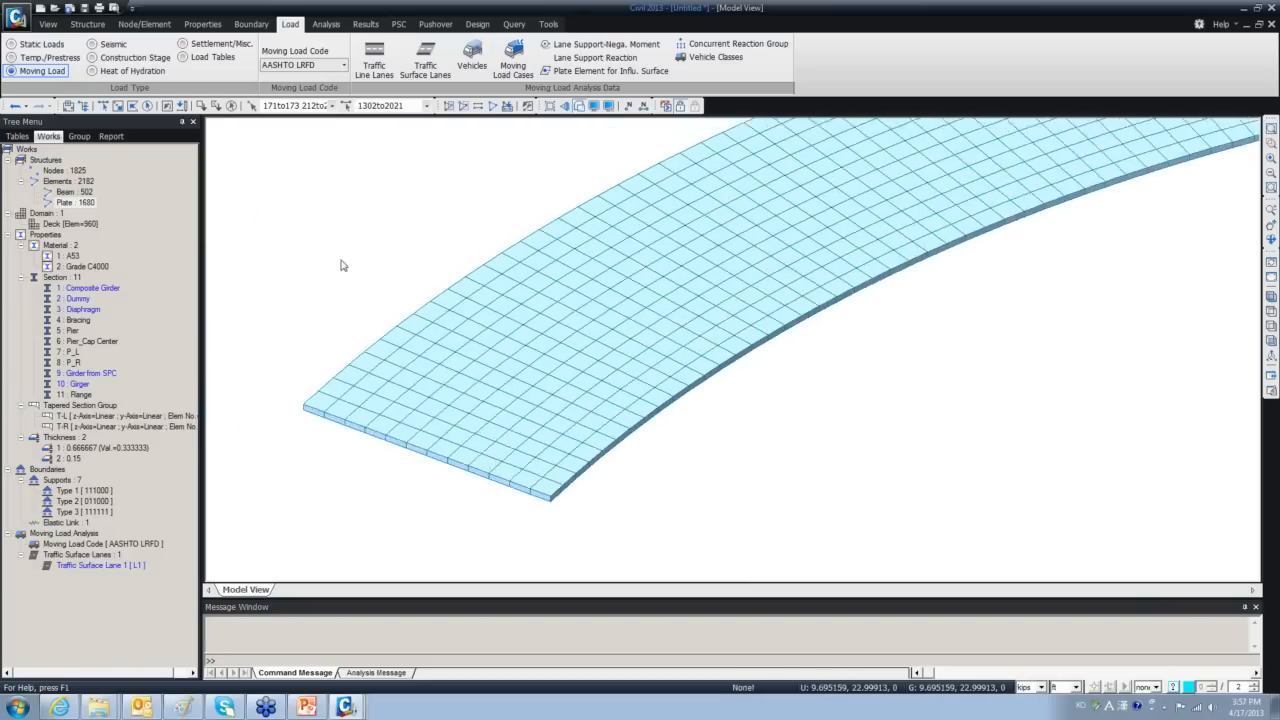
pyautogui.moveTo(576, 379); pyautogui.dragTo(534, 331, button='middle')
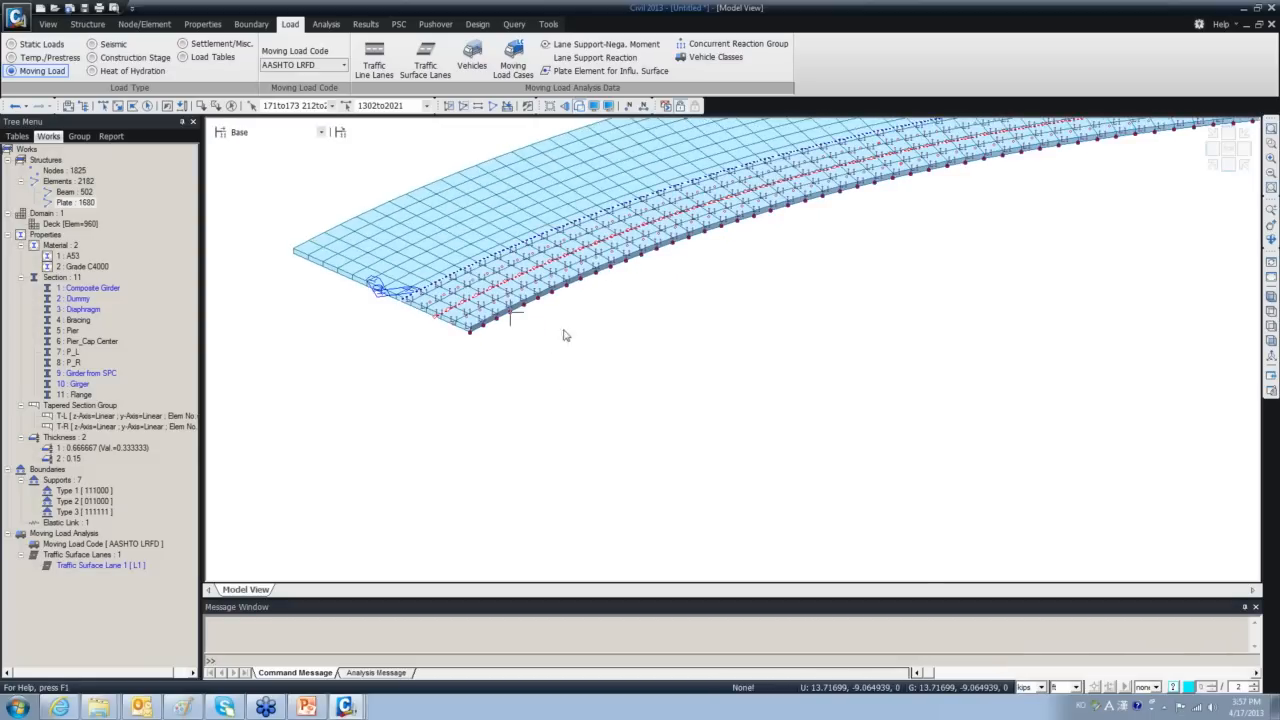
# Reactivate the whole bridge model, clear the selection and inspect lane L1 above the girder ends near the origin.
pyautogui.click(494, 107)
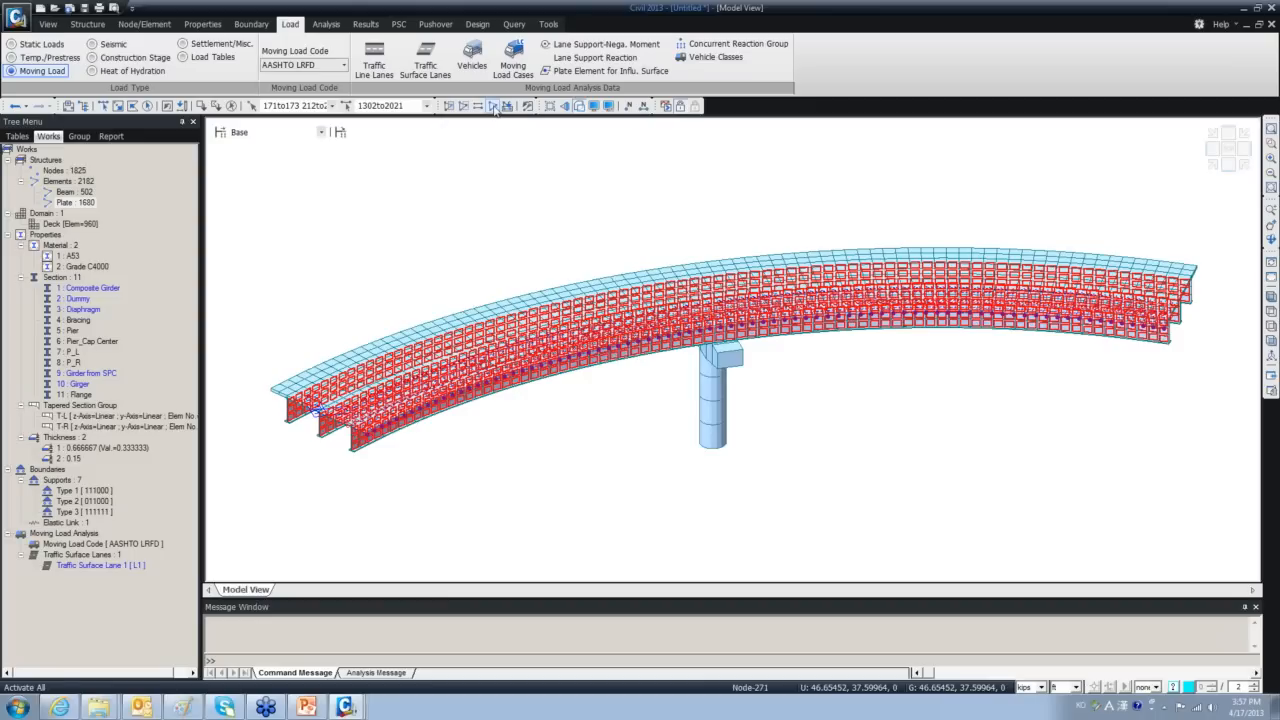
pyautogui.click(232, 107)
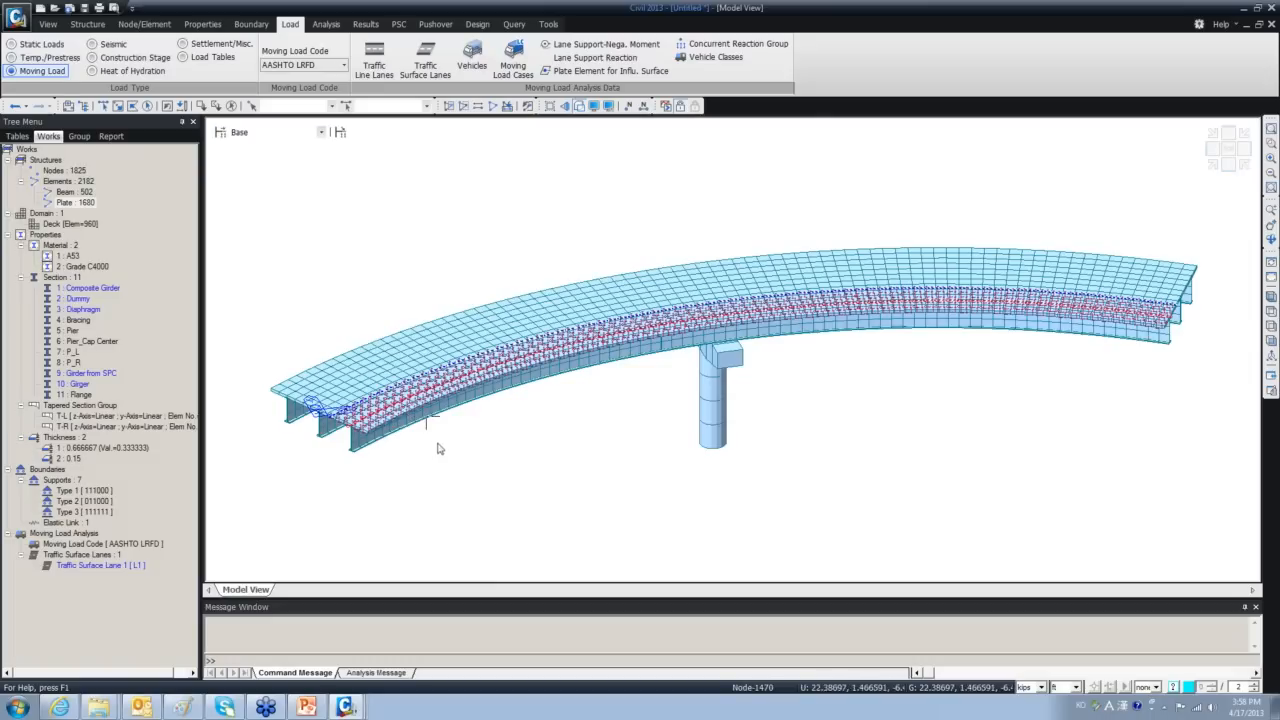
pyautogui.scroll(5, 440, 445)
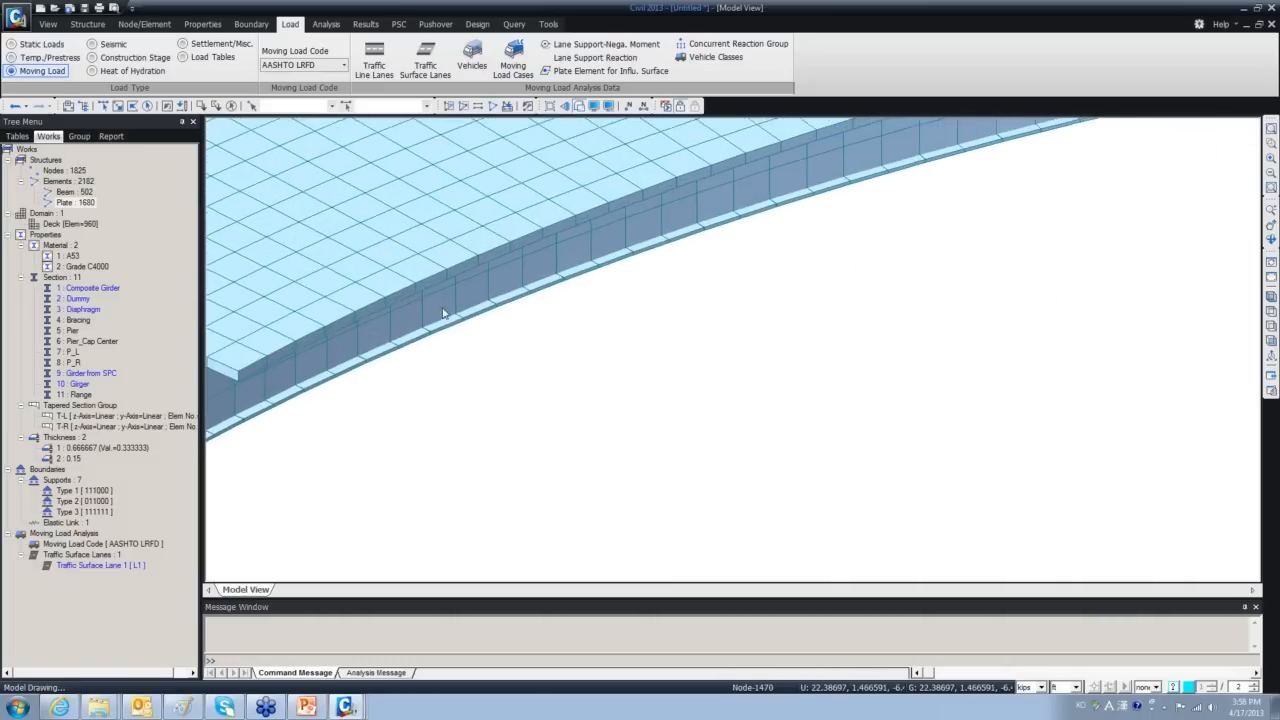
pyautogui.scroll(-1, 452, 335)
pyautogui.scroll(1, 526, 431)
pyautogui.scroll(-2, 473, 446)
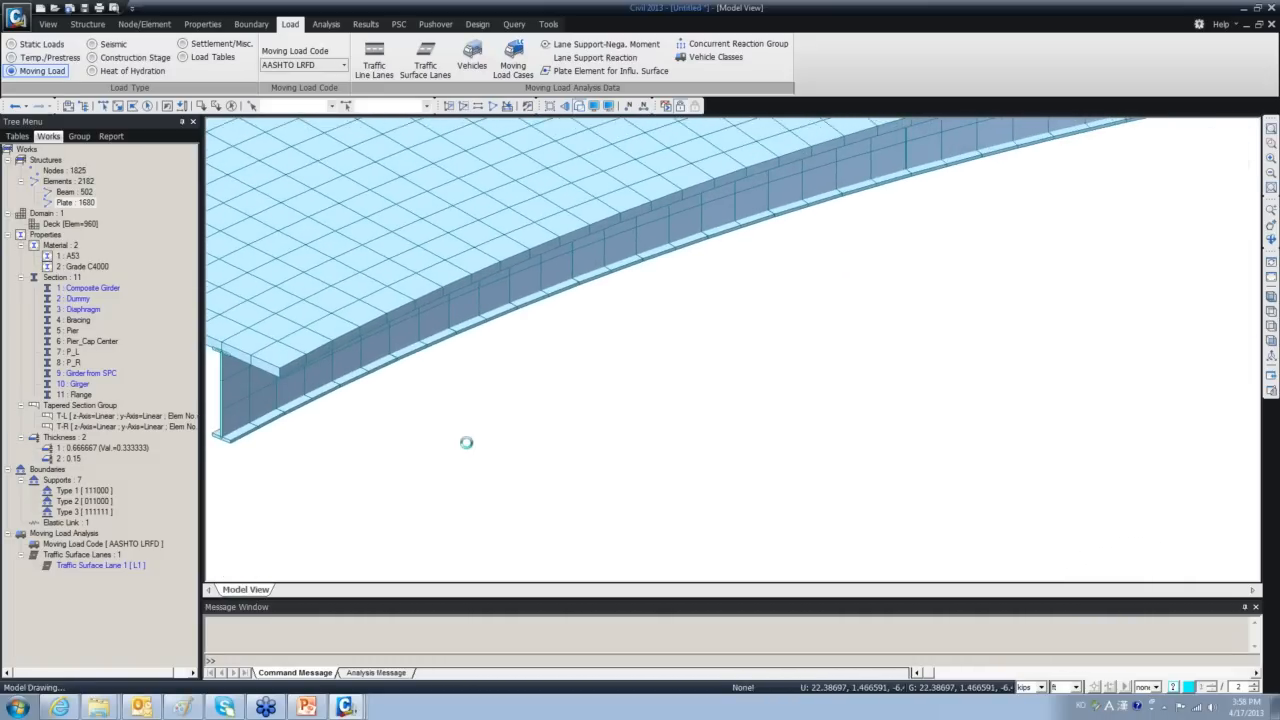
pyautogui.scroll(1, 537, 480)
pyautogui.scroll(-2, 389, 457)
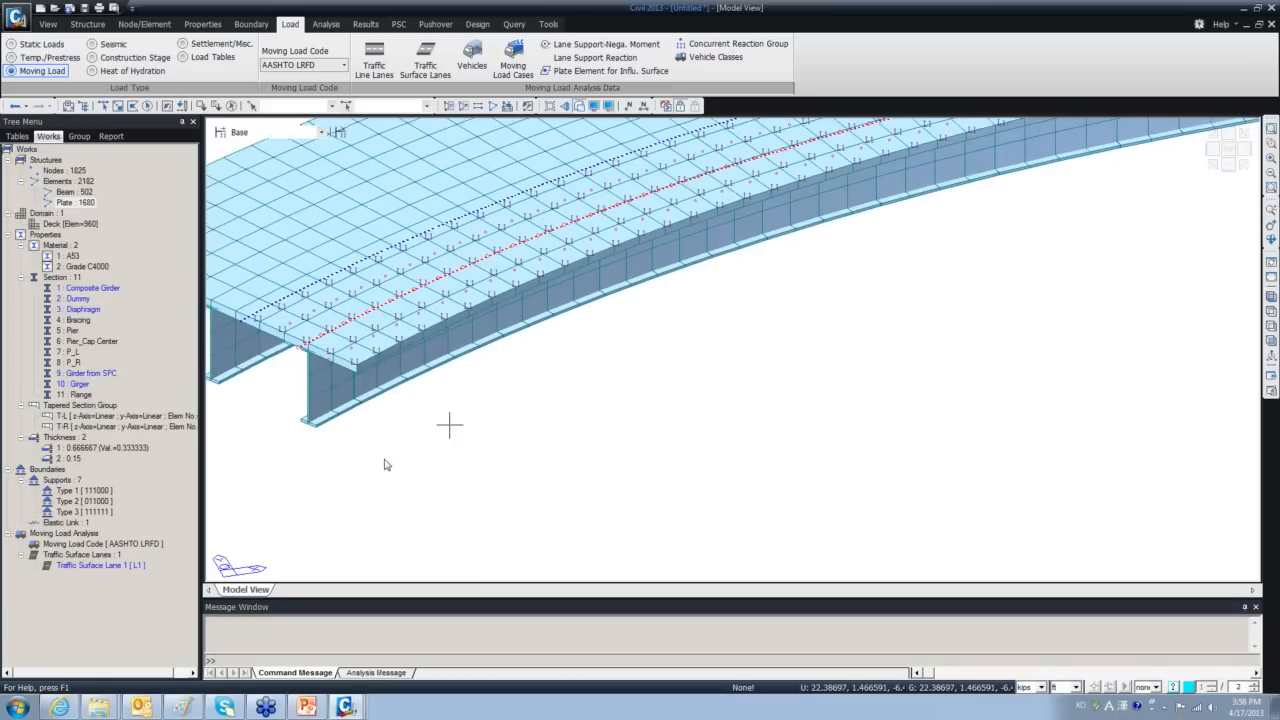
pyautogui.scroll(-2, 396, 480)
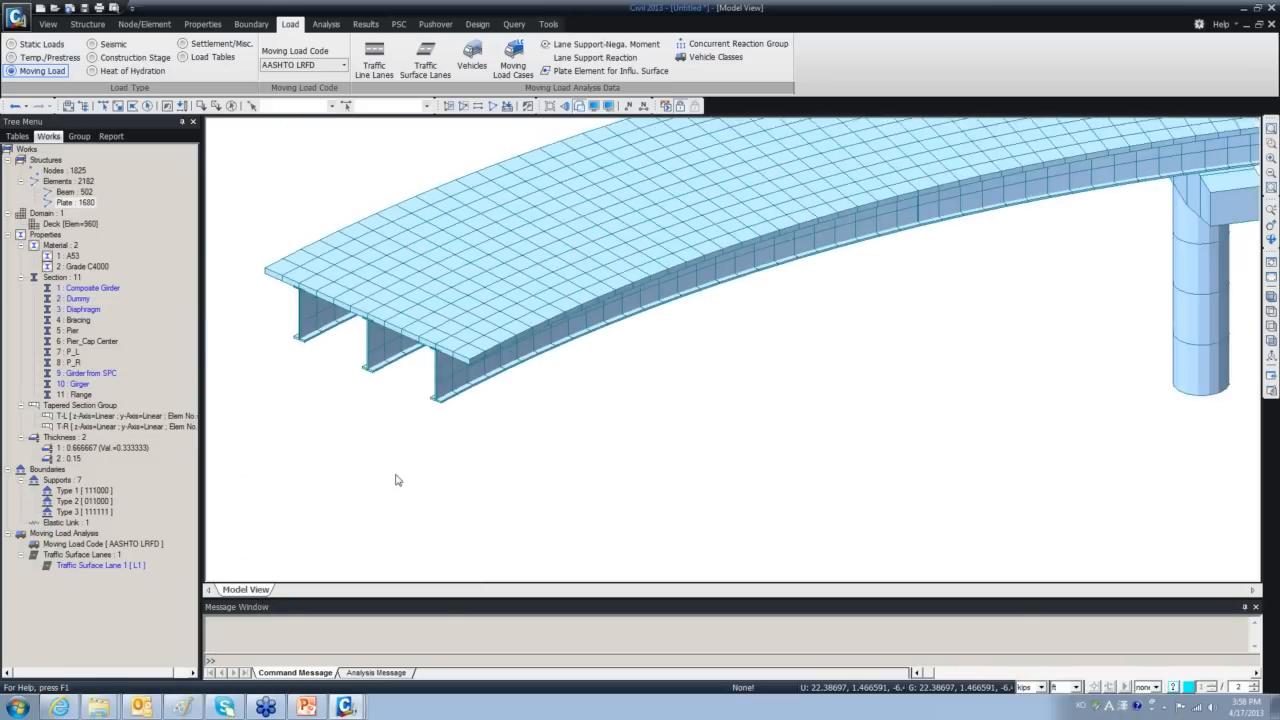
pyautogui.scroll(3, 408, 368)
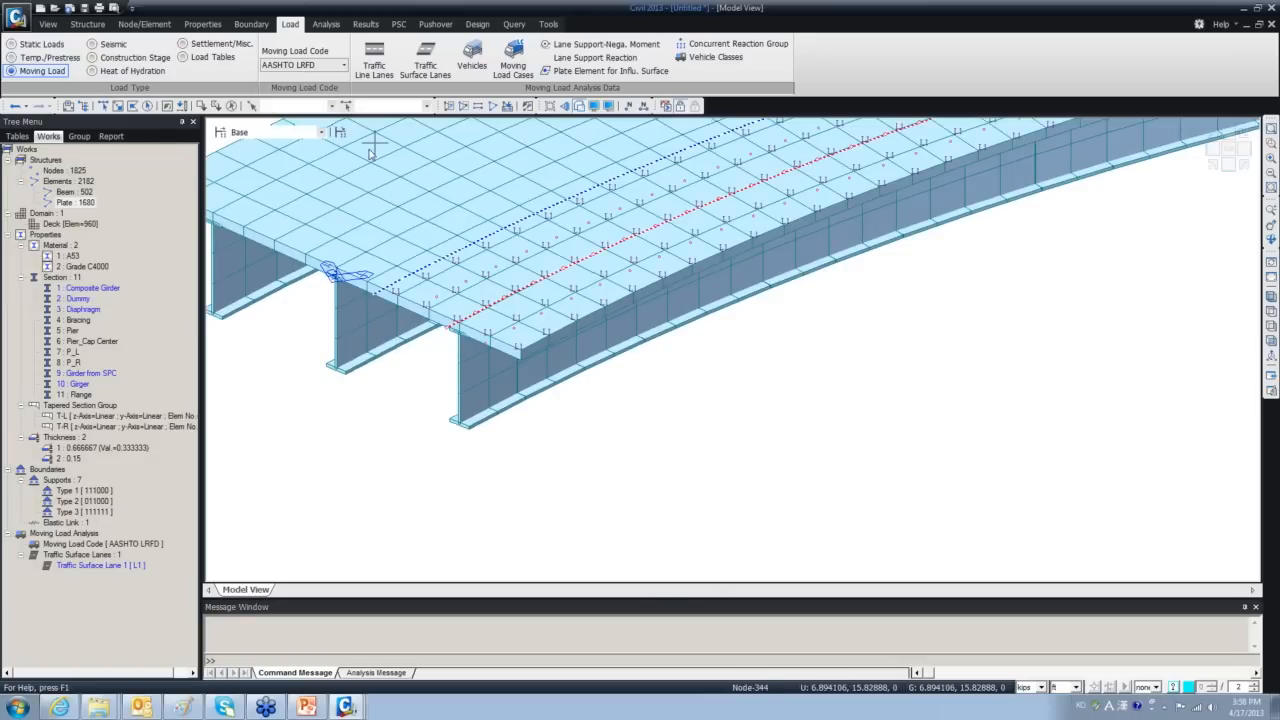
# Display the nodes of the full model with their node numbers switched off, and check them at the girder ends.
pyautogui.click(630, 107)
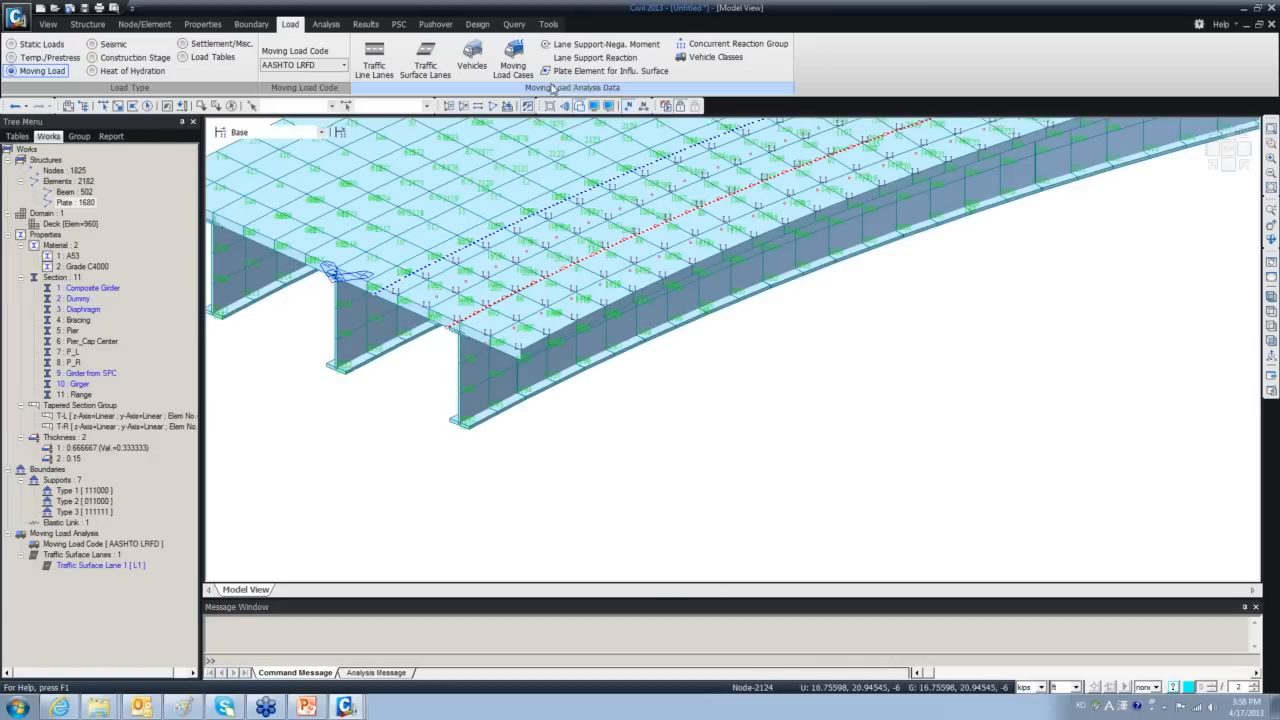
pyautogui.click(594, 106)
pyautogui.click(543, 281)
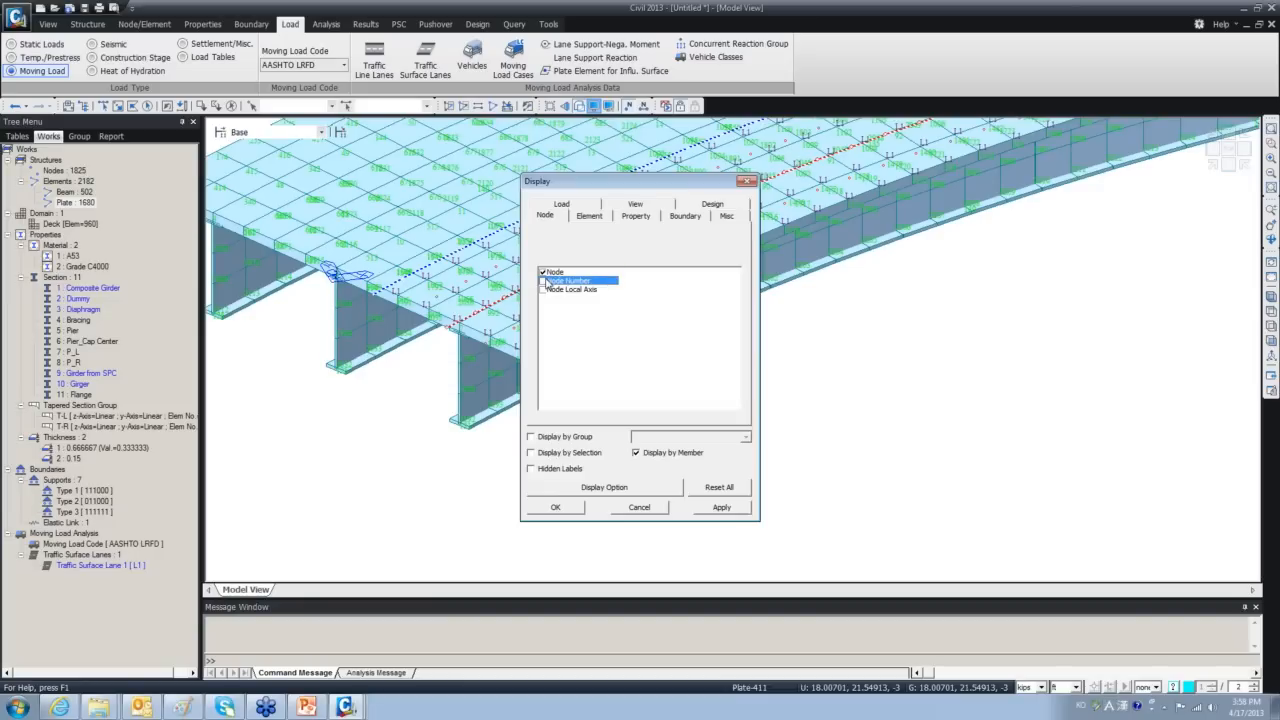
pyautogui.click(555, 507)
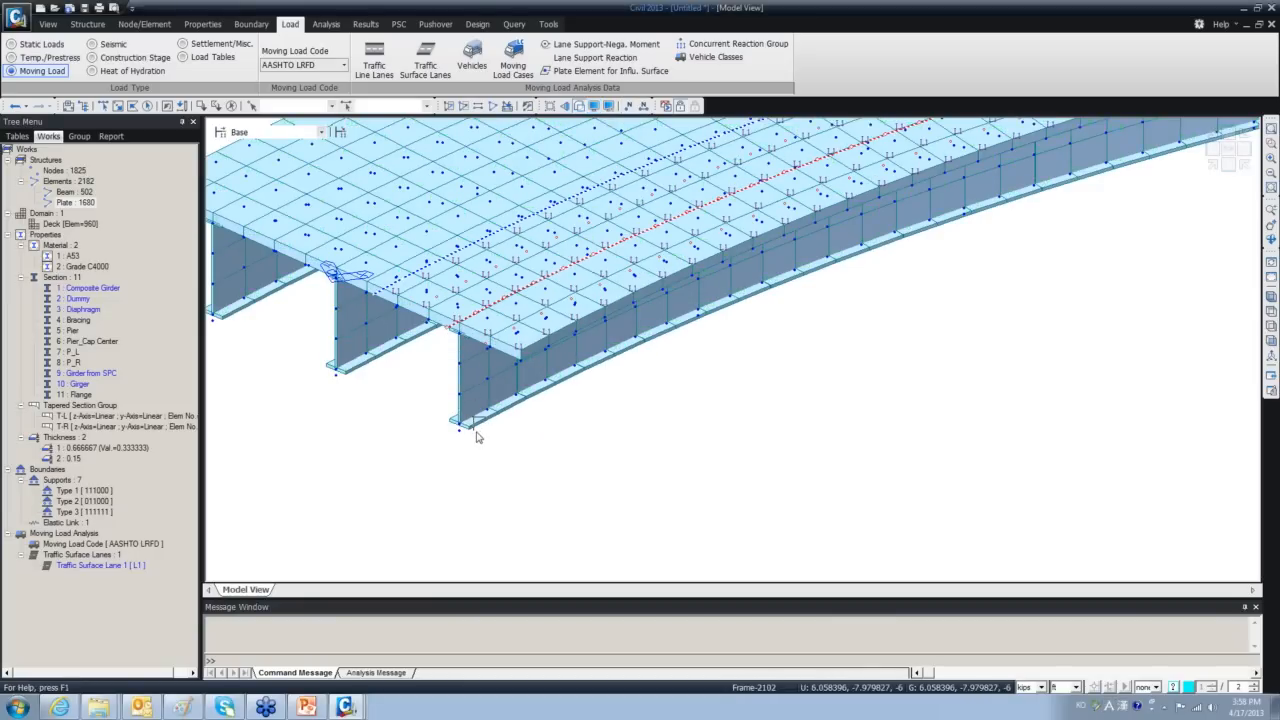
pyautogui.moveTo(527, 468)
pyautogui.scroll(-1, 706, 428)
pyautogui.scroll(-3, 705, 428)
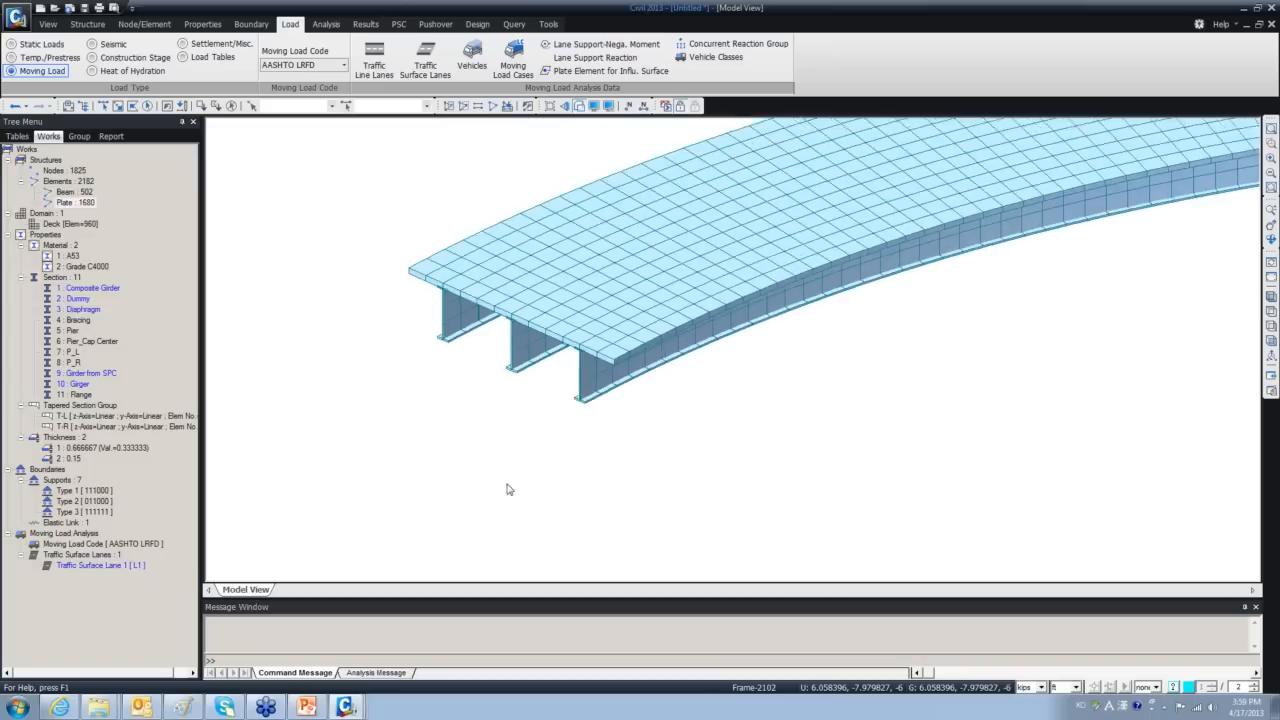